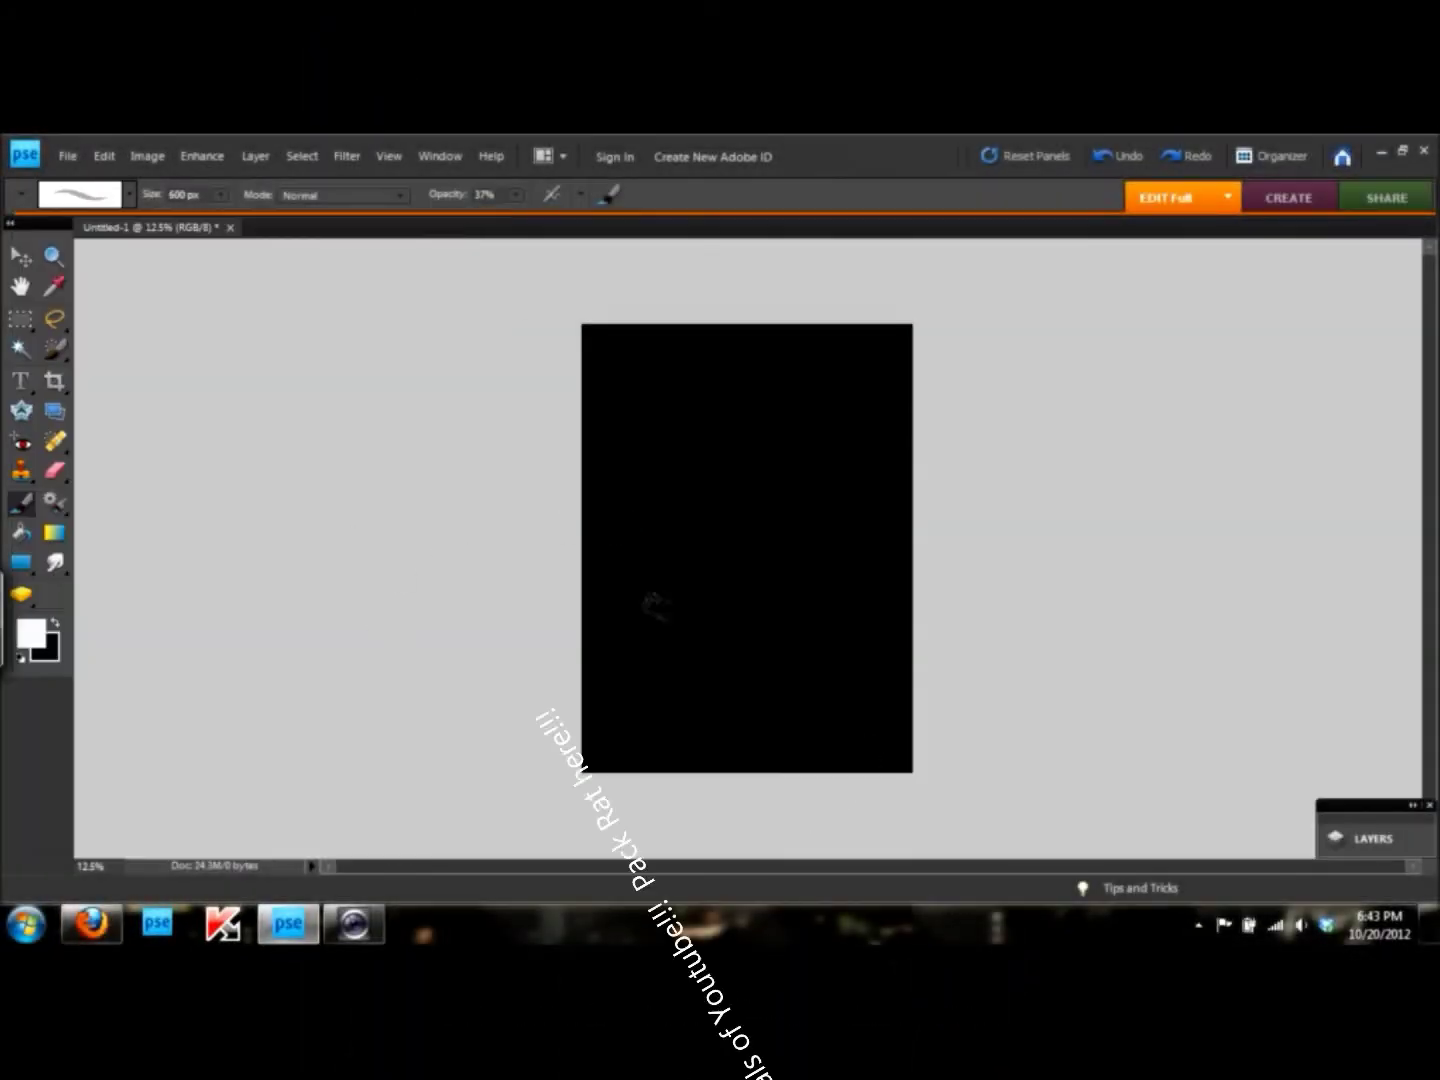
# - Cut the brush from 600 px to 300 px and lay the first soft white body stroke
pyautogui.press('[')
pyautogui.press('[')
pyautogui.press('[')
pyautogui.moveTo(670, 660); pyautogui.dragTo(700, 581)
# - Rough in the lower body and legs down to the canvas bottom with white strokes
pyautogui.moveTo(716, 651)
pyautogui.mouseDown()
pyautogui.moveTo(741, 575)
pyautogui.moveTo(733, 678)
pyautogui.moveTo(700, 526)
pyautogui.moveTo(736, 620)
pyautogui.mouseUp()
pyautogui.moveTo(745, 440); pyautogui.dragTo(700, 581)
pyautogui.moveTo(660, 690)
pyautogui.mouseDown()
pyautogui.moveTo(700, 592)
pyautogui.moveTo(626, 765)
pyautogui.mouseUp()
pyautogui.moveTo(735, 680); pyautogui.dragTo(735, 765)
# - Raise brush opacity and paint the bent left arm, long right arm and torso
pyautogui.press('1')
pyautogui.press('4')
pyautogui.moveTo(689, 409)
pyautogui.mouseDown()
pyautogui.moveTo(623, 485)
pyautogui.moveTo(665, 550)
pyautogui.mouseUp()
pyautogui.moveTo(770, 410)
pyautogui.mouseDown()
pyautogui.moveTo(851, 560)
pyautogui.moveTo(805, 769)
pyautogui.mouseUp()
pyautogui.moveTo(848, 592)
pyautogui.mouseDown()
pyautogui.moveTo(772, 462)
pyautogui.moveTo(737, 607)
pyautogui.mouseUp()
pyautogui.moveTo(675, 551); pyautogui.dragTo(632, 706)
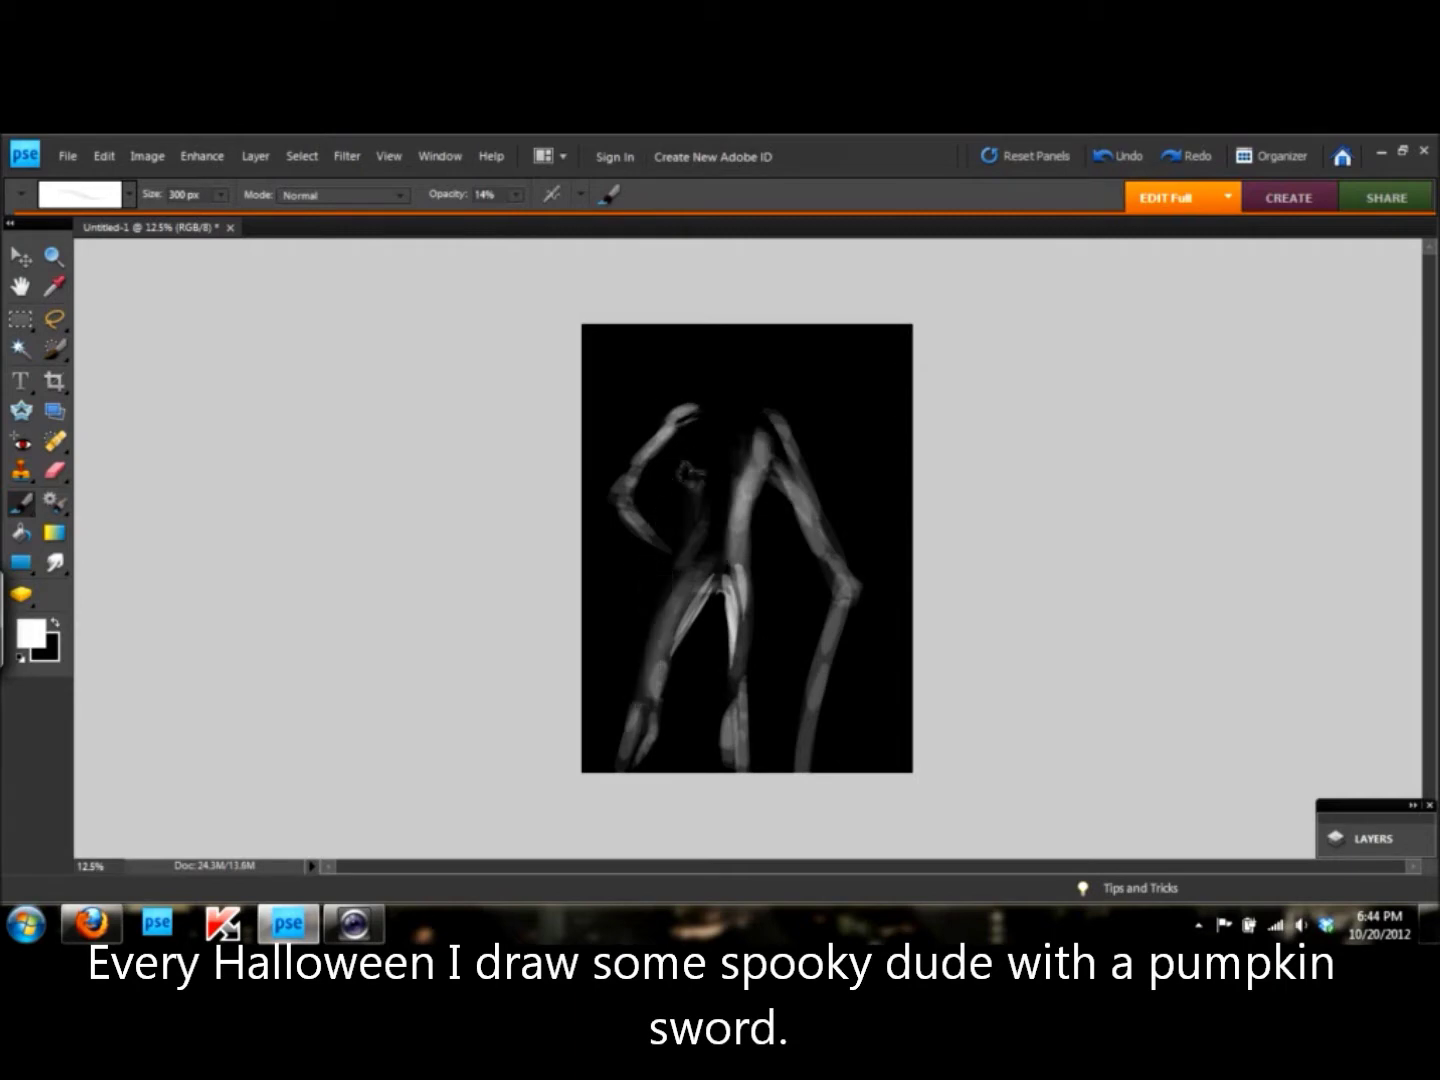
pyautogui.moveTo(695, 458); pyautogui.dragTo(620, 770)
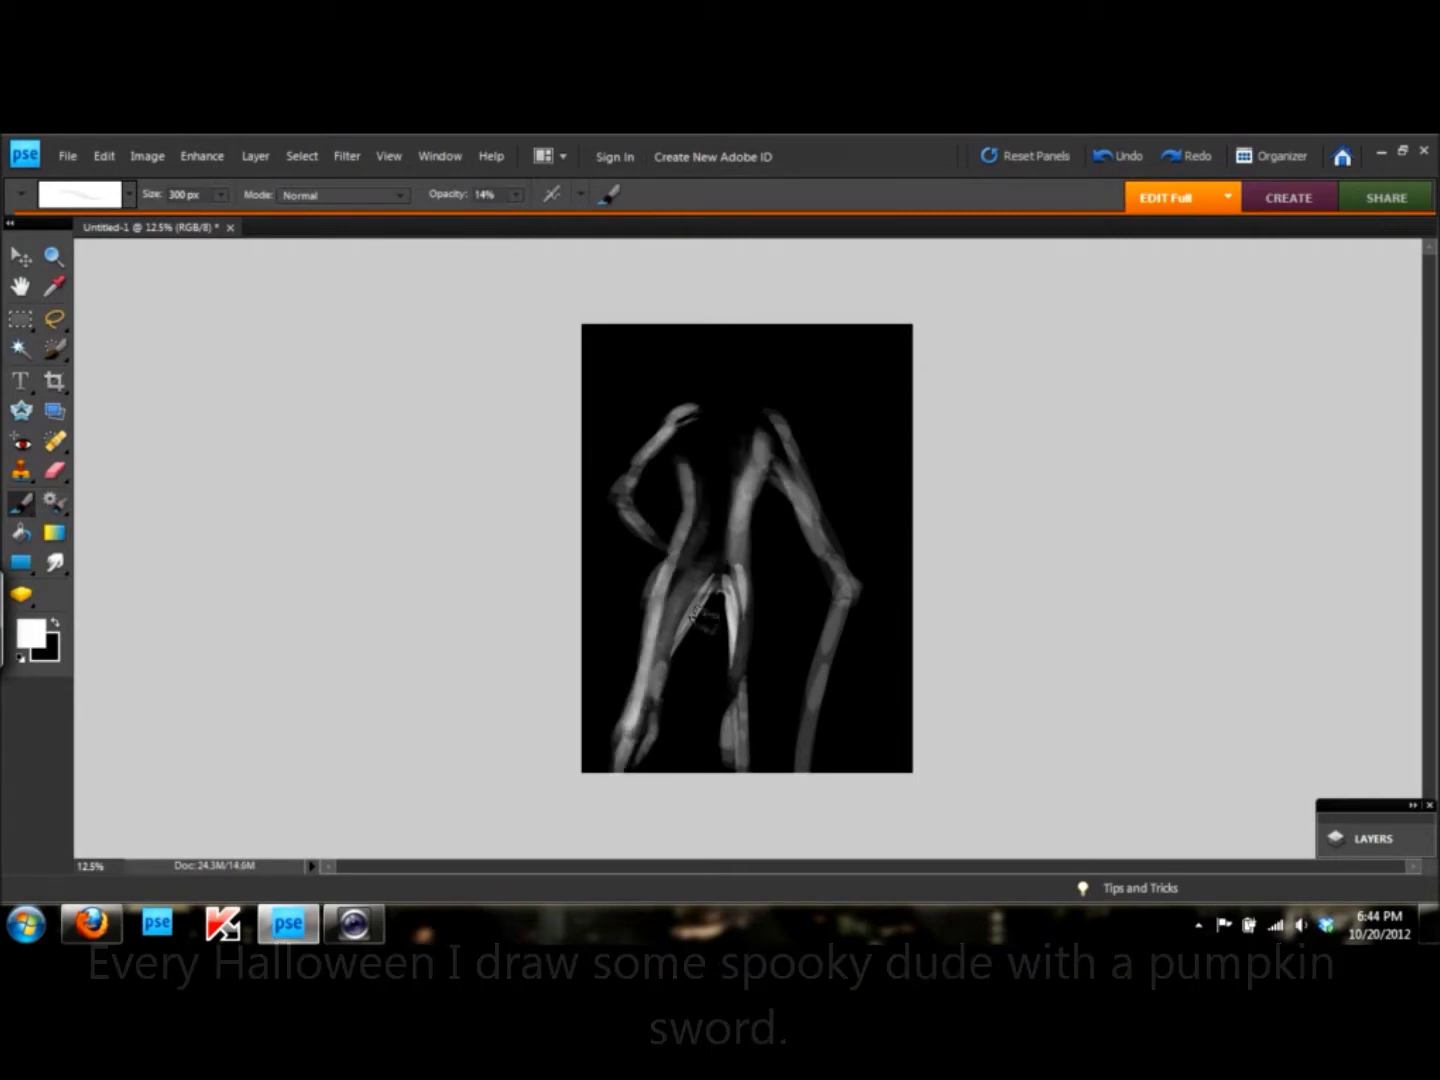
pyautogui.moveTo(734, 585); pyautogui.dragTo(700, 689)
pyautogui.moveTo(755, 526); pyautogui.dragTo(724, 665)
# - Try a rectangular selection and a Free Transform rotation of the whole canvas, then cancel both
pyautogui.click(20, 319)
pyautogui.moveTo(652, 311); pyautogui.dragTo(1237, 449)
pyautogui.hotkey('ctrl', 'd')
pyautogui.hotkey('ctrl', 'a')
pyautogui.hotkey('ctrl', 't')
pyautogui.moveTo(941, 785); pyautogui.dragTo(887, 822)
pyautogui.press('Escape')
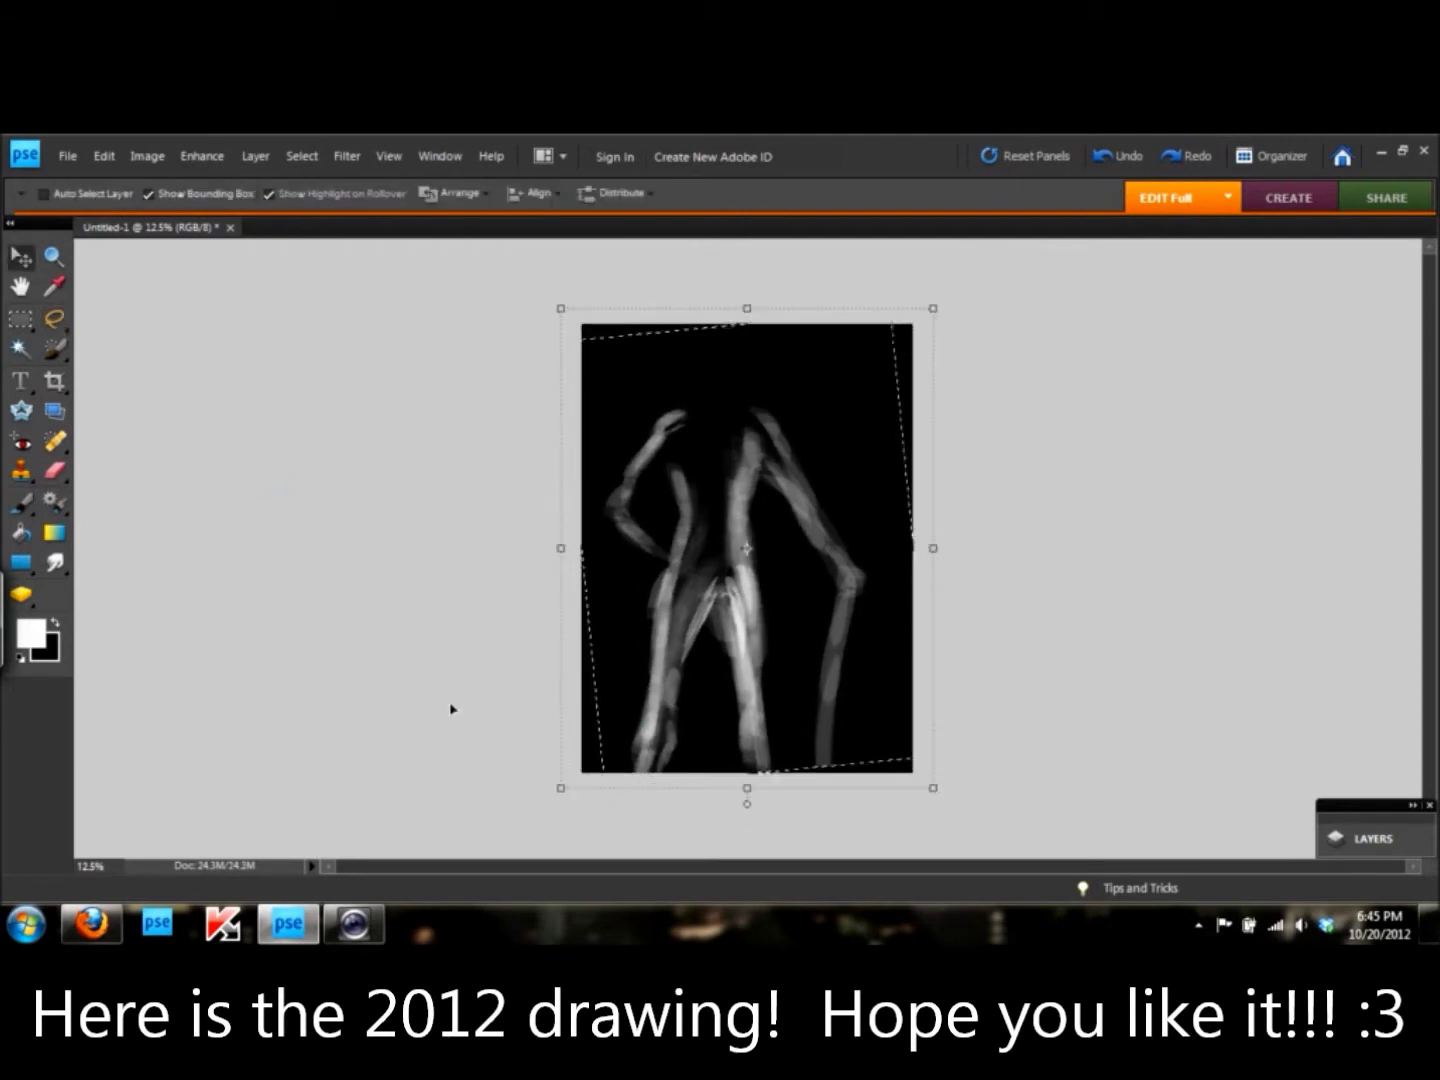
pyautogui.hotkey('ctrl', 'd')
# - Add more white torso strokes and a pointed head above the shoulders
pyautogui.press('r')
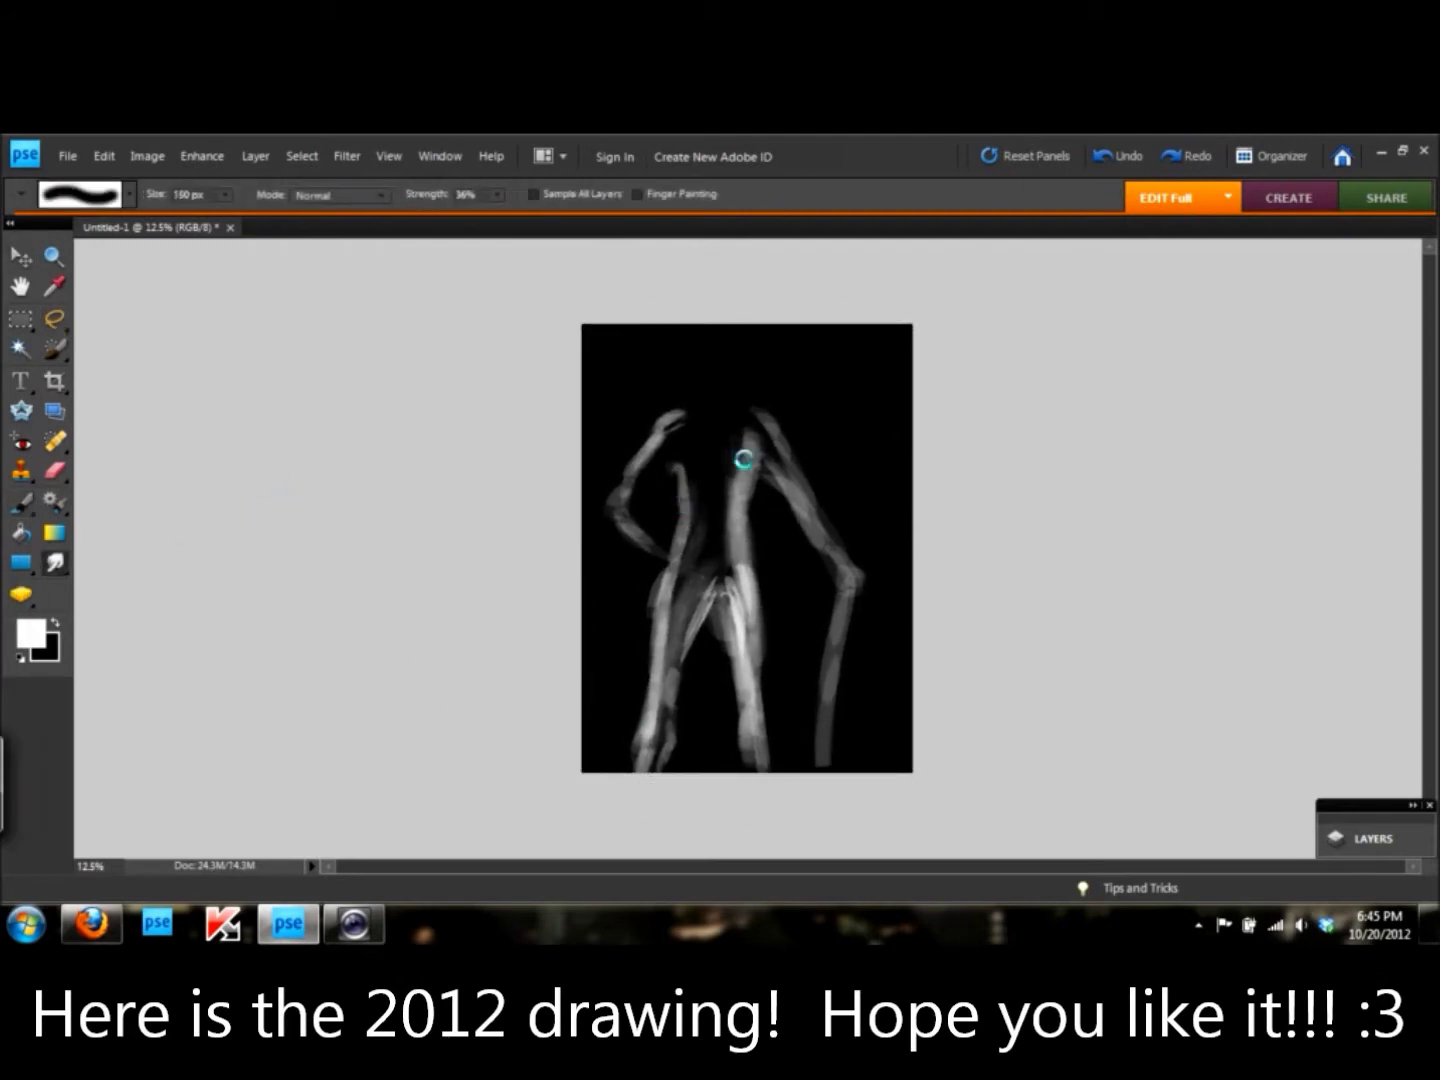
pyautogui.press('b')
pyautogui.moveTo(740, 419); pyautogui.dragTo(745, 560)
pyautogui.moveTo(745, 536); pyautogui.dragTo(750, 660)
pyautogui.moveTo(700, 560); pyautogui.dragTo(679, 675)
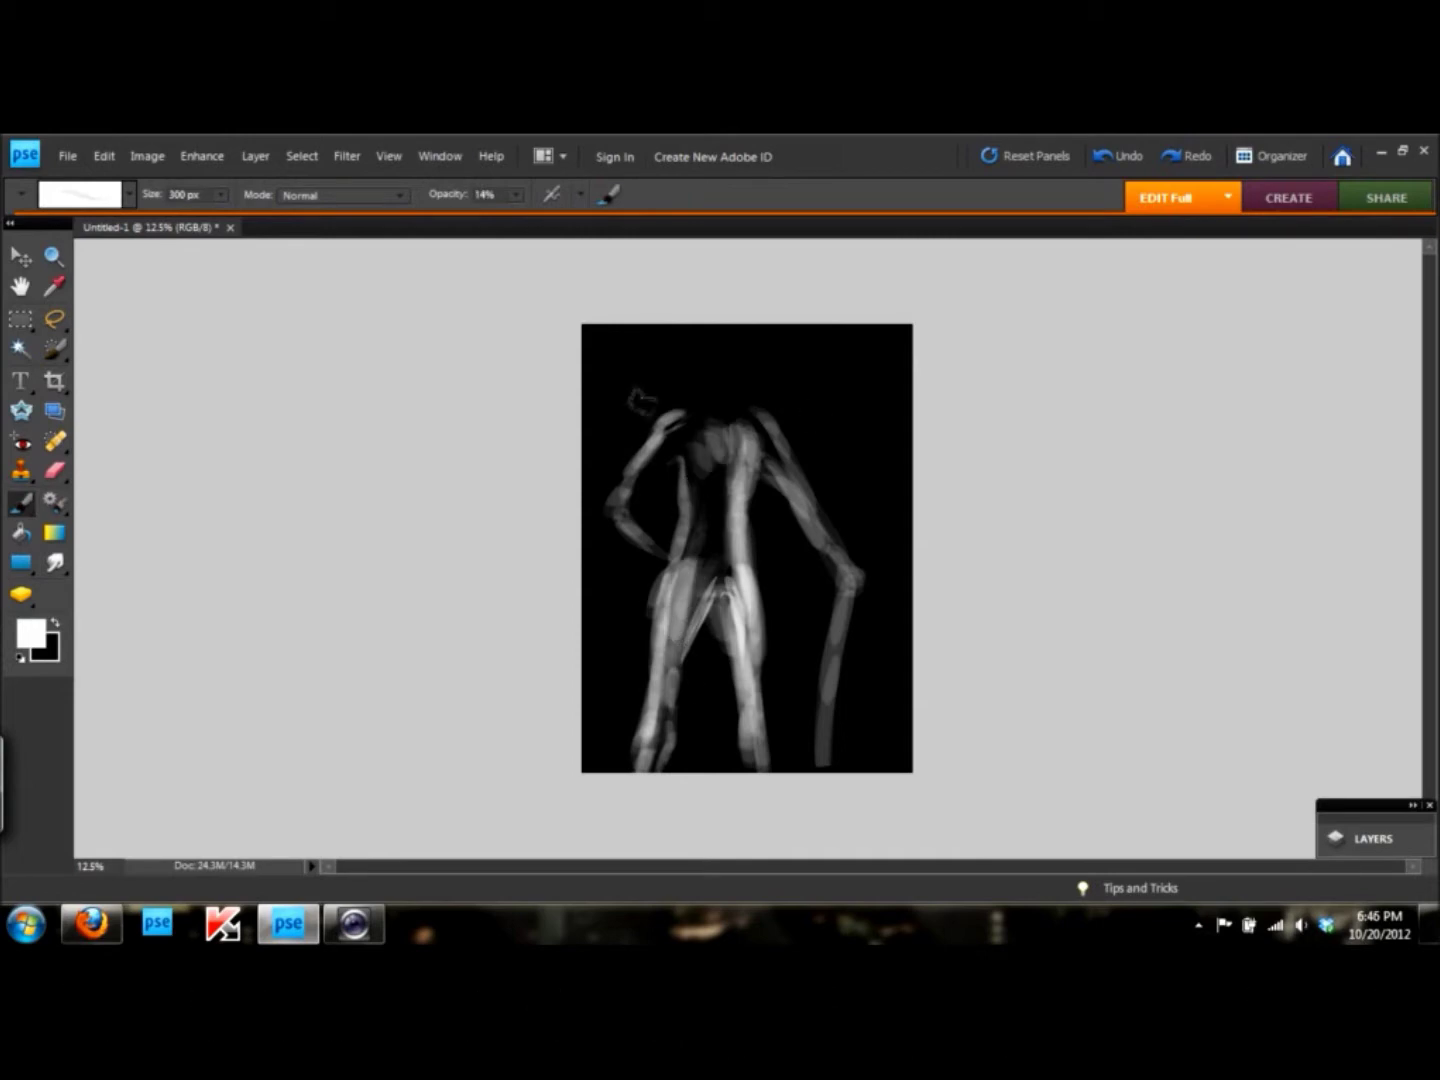
pyautogui.moveTo(716, 420); pyautogui.dragTo(712, 585)
pyautogui.moveTo(752, 377); pyautogui.dragTo(762, 398)
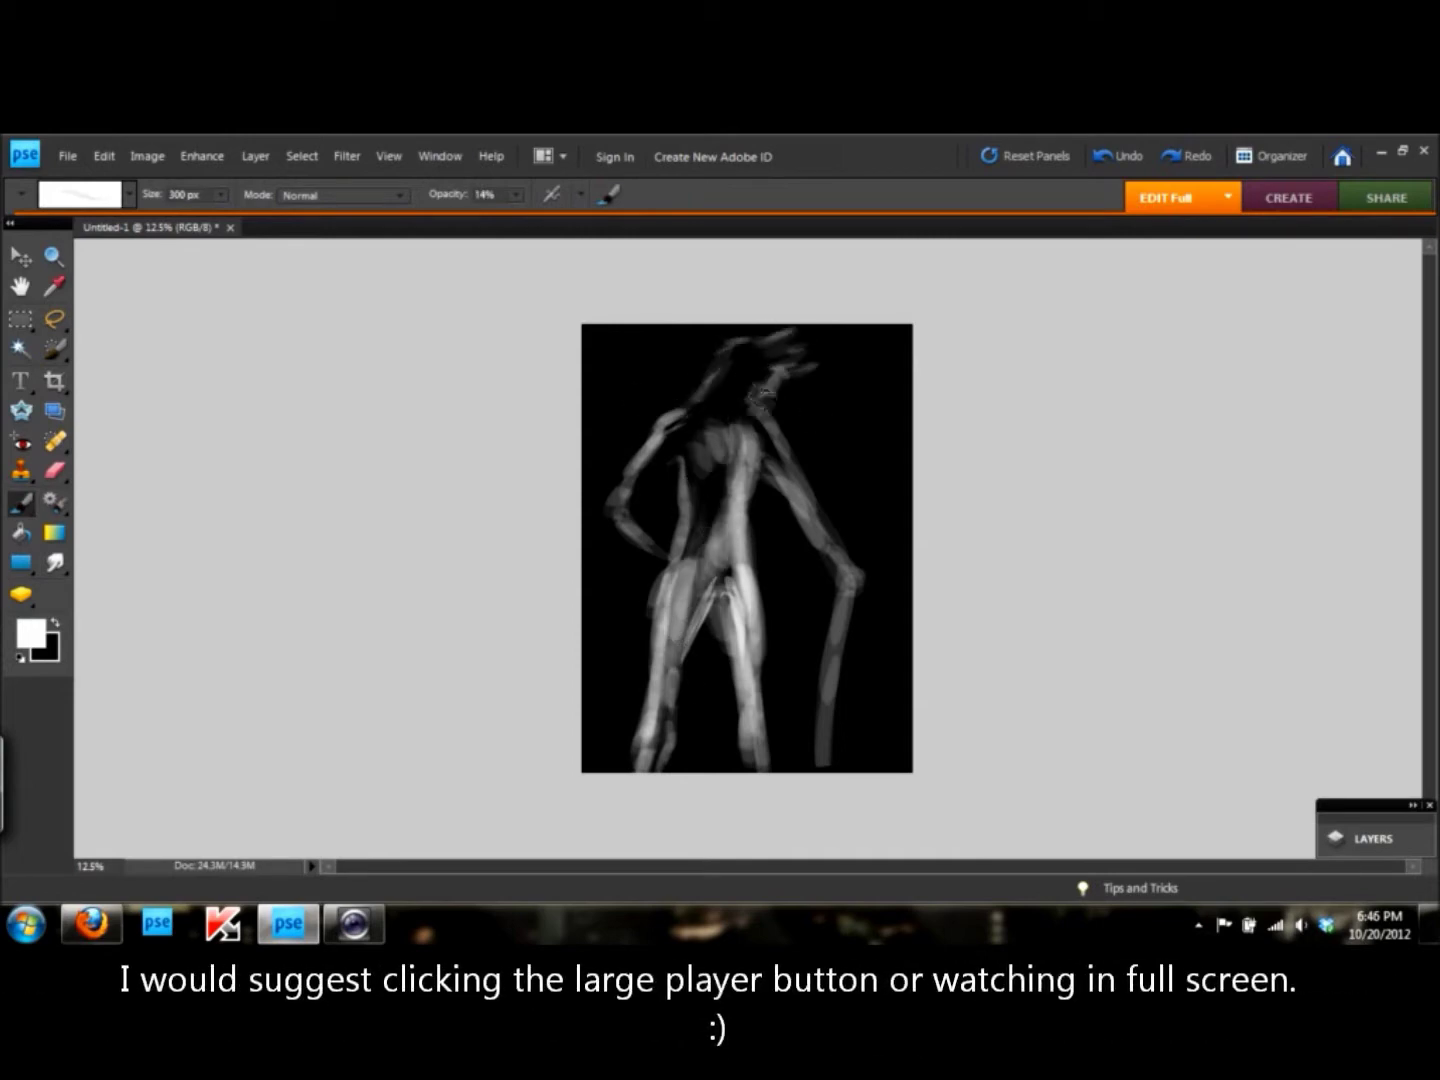
# - Select all, scale the picture to about 81% and move the figure up the canvas
pyautogui.click(52, 322)
pyautogui.hotkey('ctrl', 'a')
pyautogui.press('v')
pyautogui.moveTo(912, 324); pyautogui.dragTo(852, 406)
pyautogui.moveTo(740, 548); pyautogui.dragTo(742, 512)
pyautogui.click(820, 745)
pyautogui.press('b')
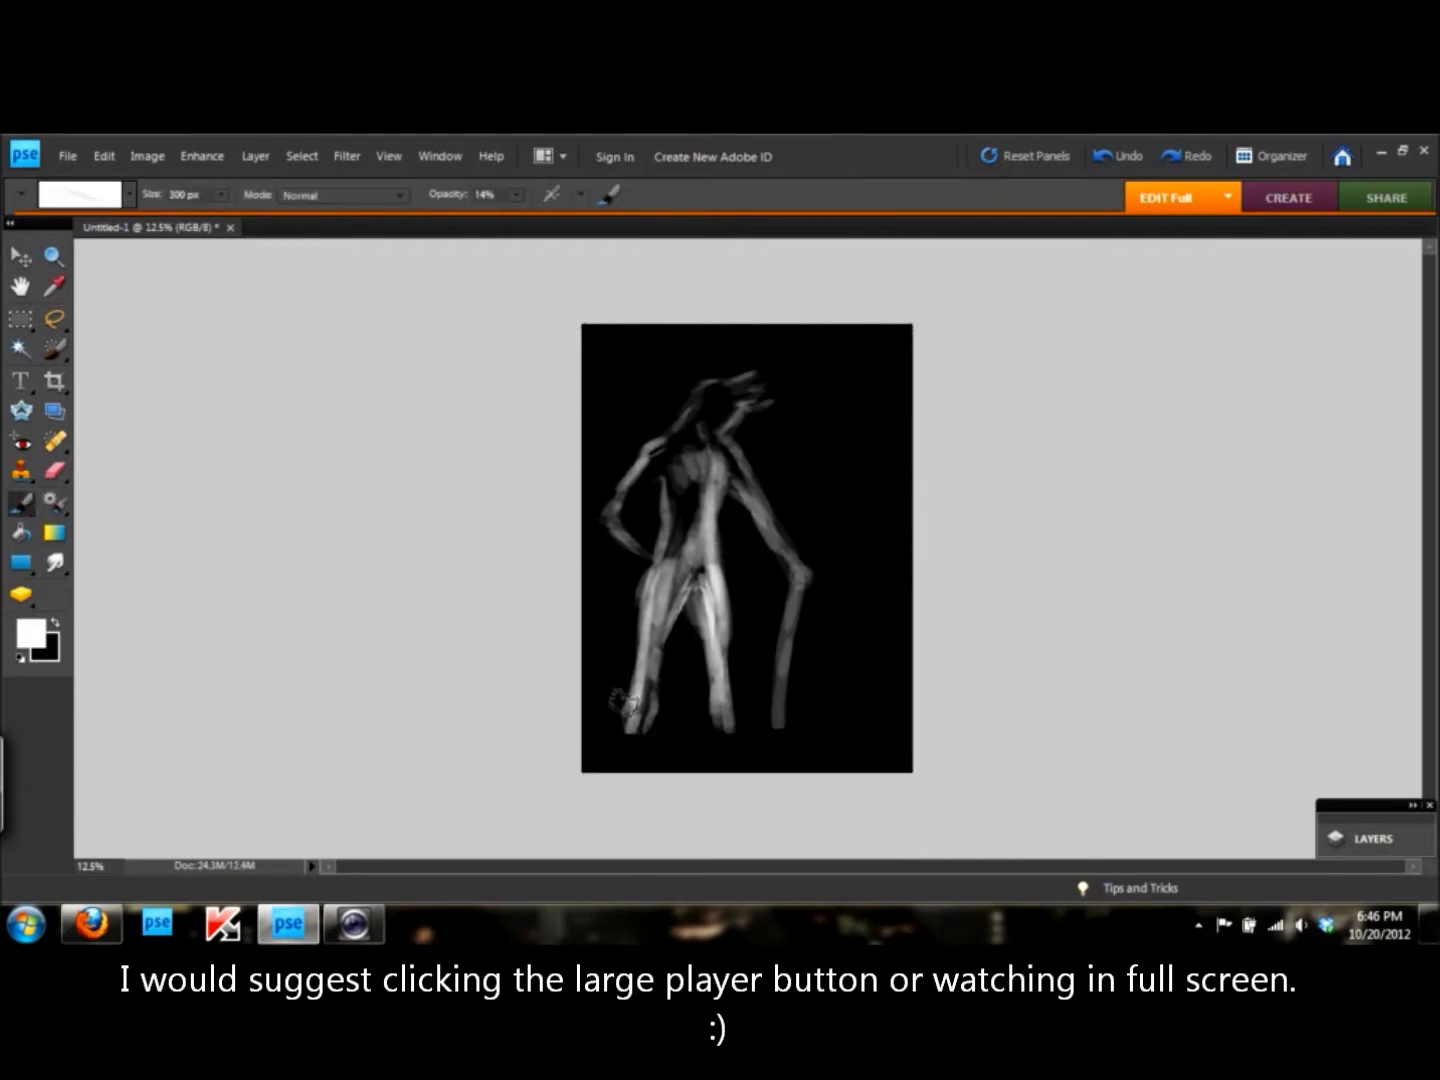
# - Extend the legs to the bottom, paint the feet and brighten the torso
pyautogui.moveTo(632, 705); pyautogui.dragTo(625, 765)
pyautogui.moveTo(708, 650)
pyautogui.mouseDown()
pyautogui.moveTo(715, 740)
pyautogui.moveTo(766, 768)
pyautogui.mouseUp()
pyautogui.moveTo(628, 720); pyautogui.dragTo(617, 765)
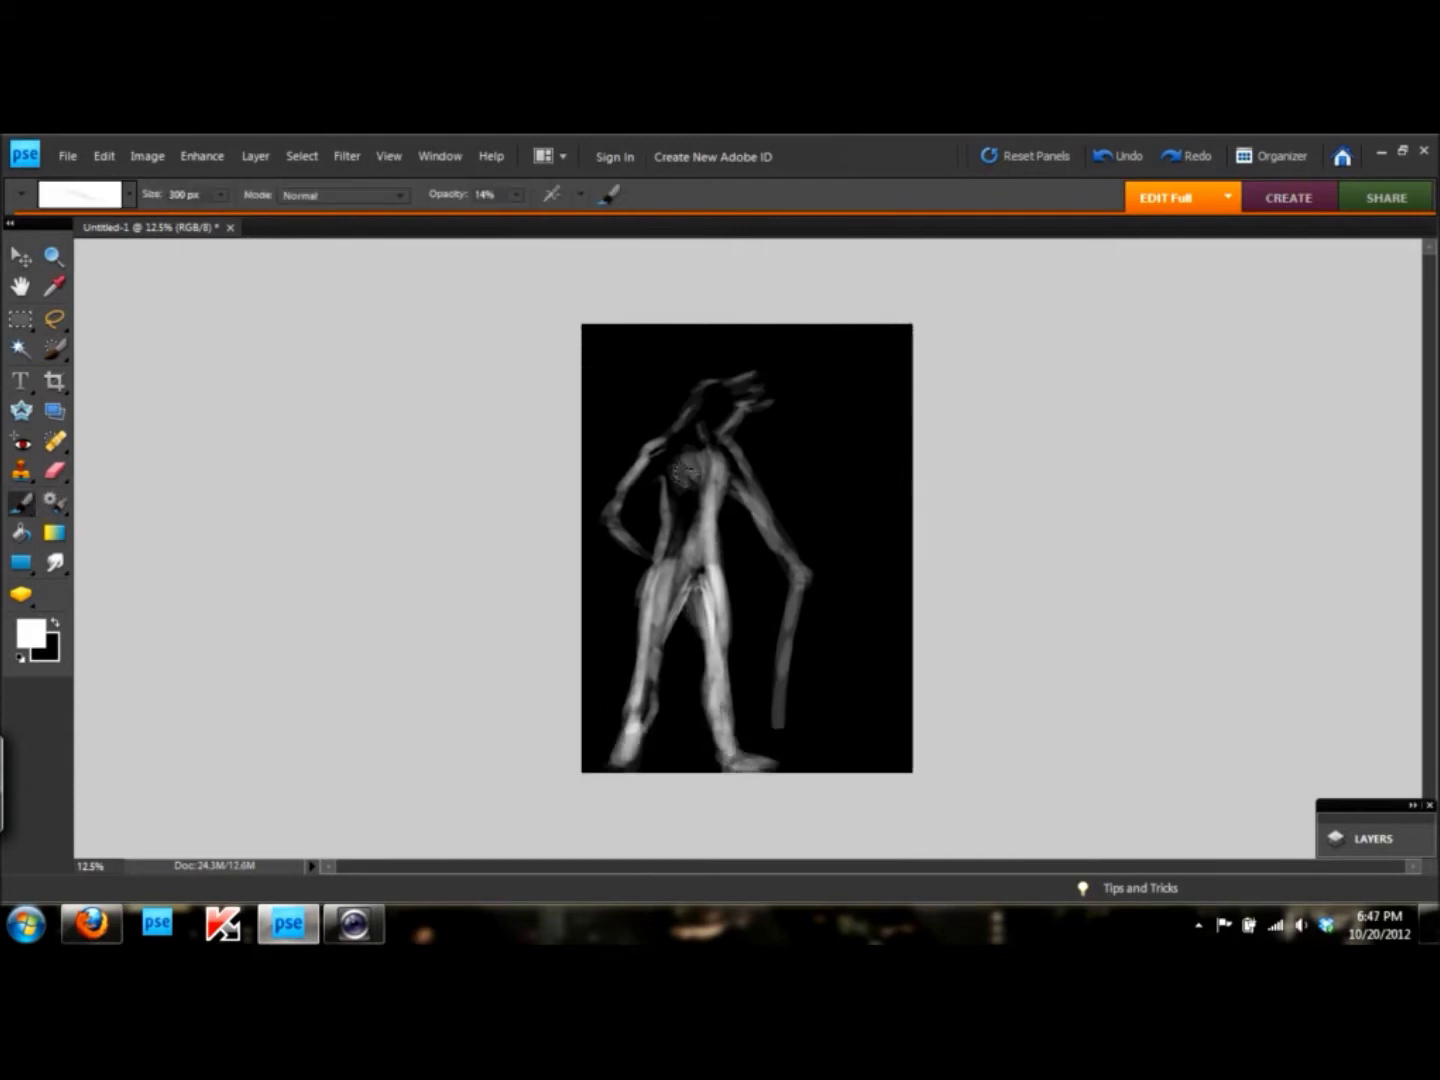
pyautogui.moveTo(672, 466); pyautogui.dragTo(682, 482)
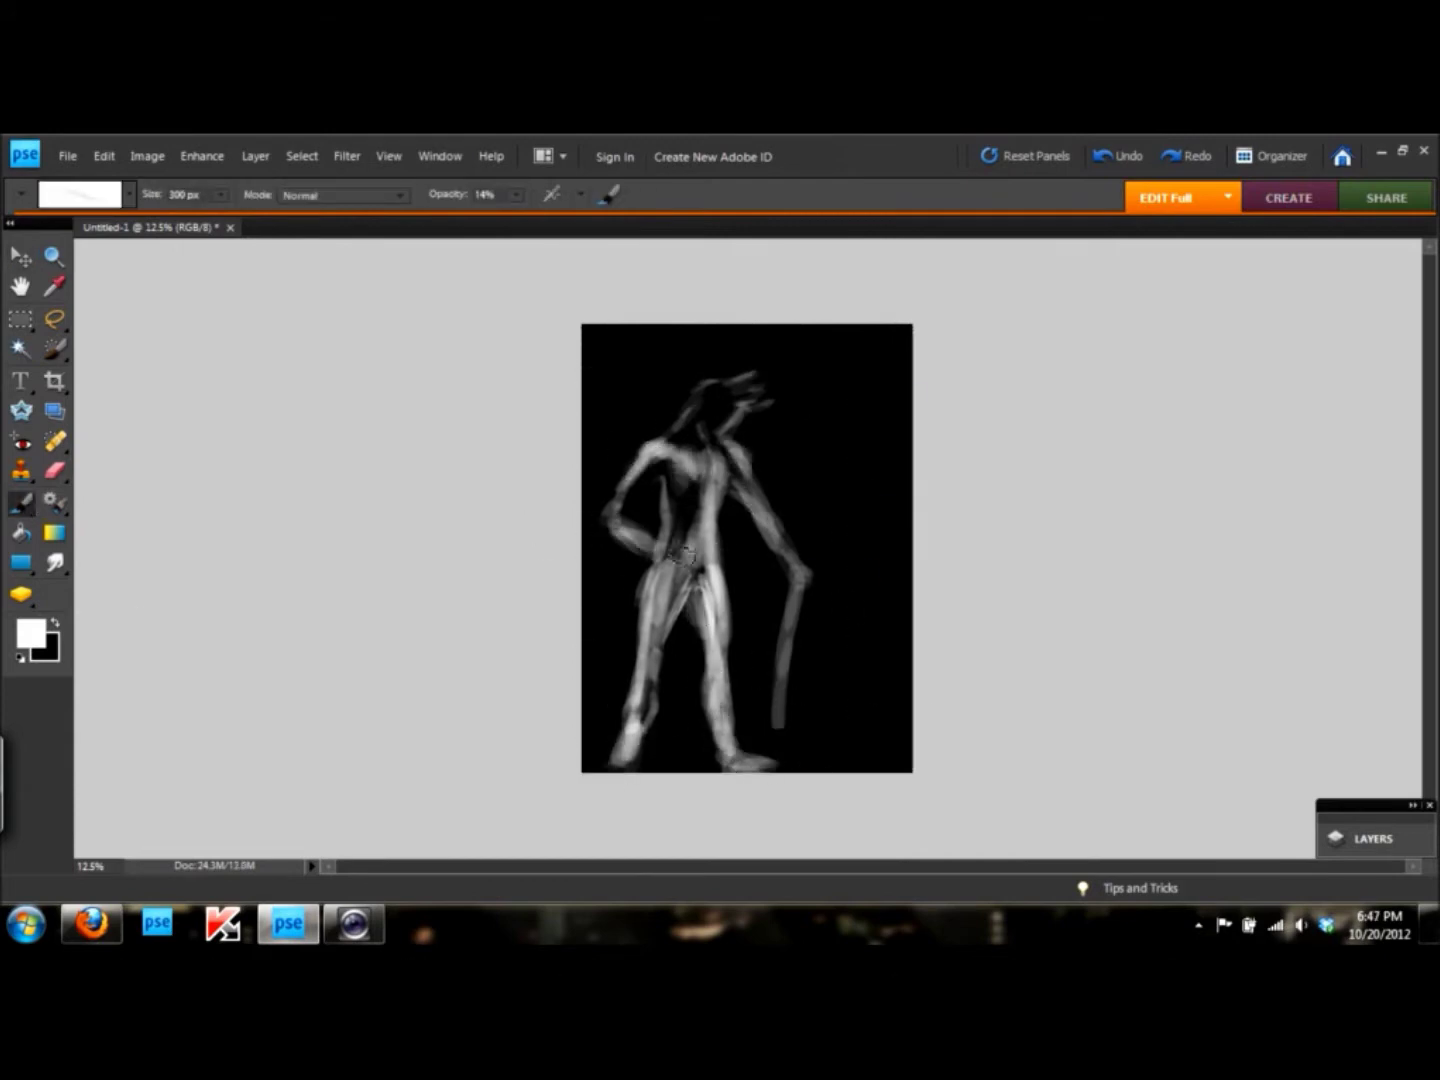
pyautogui.scroll(1, 735, 475)
pyautogui.scroll(1, 642, 498)
pyautogui.press('[')
pyautogui.press('[')
pyautogui.press('[')
# - Darken the hair and arm strokes in black, then set brush opacity to 6 and return to white
pyautogui.press('x')
pyautogui.press(']')
pyautogui.press(']')
pyautogui.press(']')
pyautogui.moveTo(790, 515)
pyautogui.mouseDown()
pyautogui.moveTo(850, 585)
pyautogui.moveTo(814, 590)
pyautogui.mouseUp()
pyautogui.click(483, 194)
pyautogui.moveTo(805, 518); pyautogui.dragTo(785, 620)
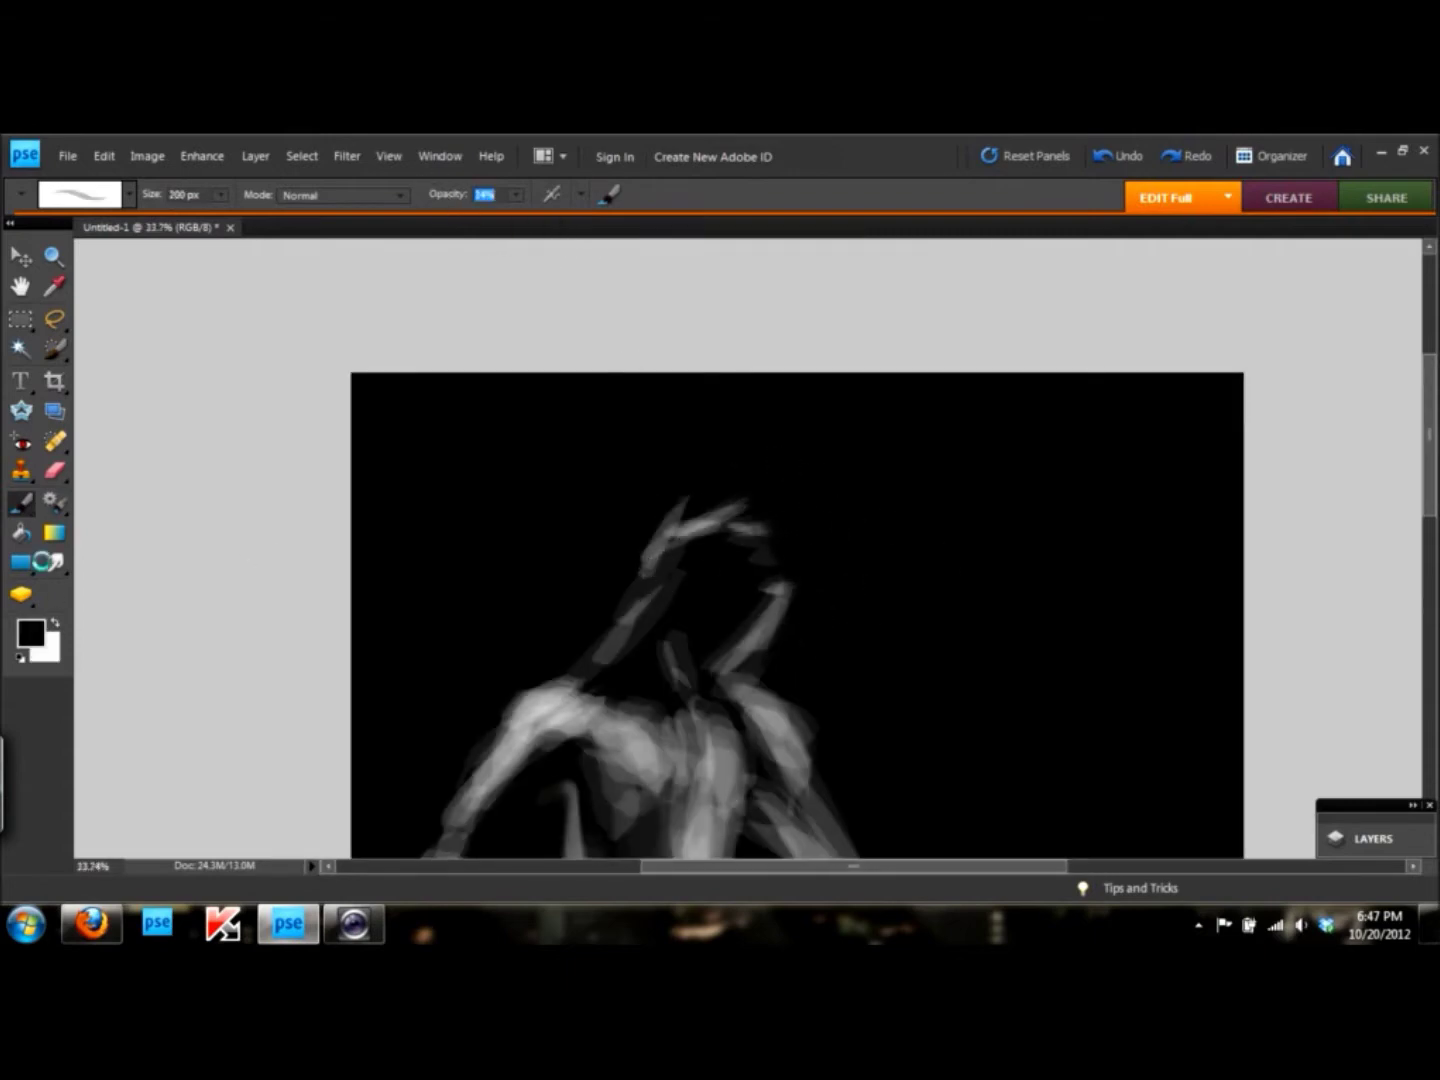
pyautogui.write('6')
pyautogui.press('Return')
pyautogui.press('x')
# - Paint spiky white hair strands, the right jawline, and a stroke along the right arm
pyautogui.press('[')
pyautogui.press('[')
pyautogui.press('[')
pyautogui.moveTo(700, 530)
pyautogui.mouseDown()
pyautogui.moveTo(775, 499)
pyautogui.moveTo(830, 505)
pyautogui.mouseUp()
pyautogui.moveTo(776, 561); pyautogui.dragTo(851, 661)
pyautogui.moveTo(665, 551)
pyautogui.mouseDown()
pyautogui.moveTo(585, 625)
pyautogui.moveTo(825, 483)
pyautogui.mouseUp()
pyautogui.moveTo(740, 545)
pyautogui.mouseDown()
pyautogui.moveTo(860, 502)
pyautogui.moveTo(867, 603)
pyautogui.moveTo(670, 628)
pyautogui.moveTo(708, 699)
pyautogui.mouseUp()
pyautogui.moveTo(780, 582); pyautogui.dragTo(735, 689)
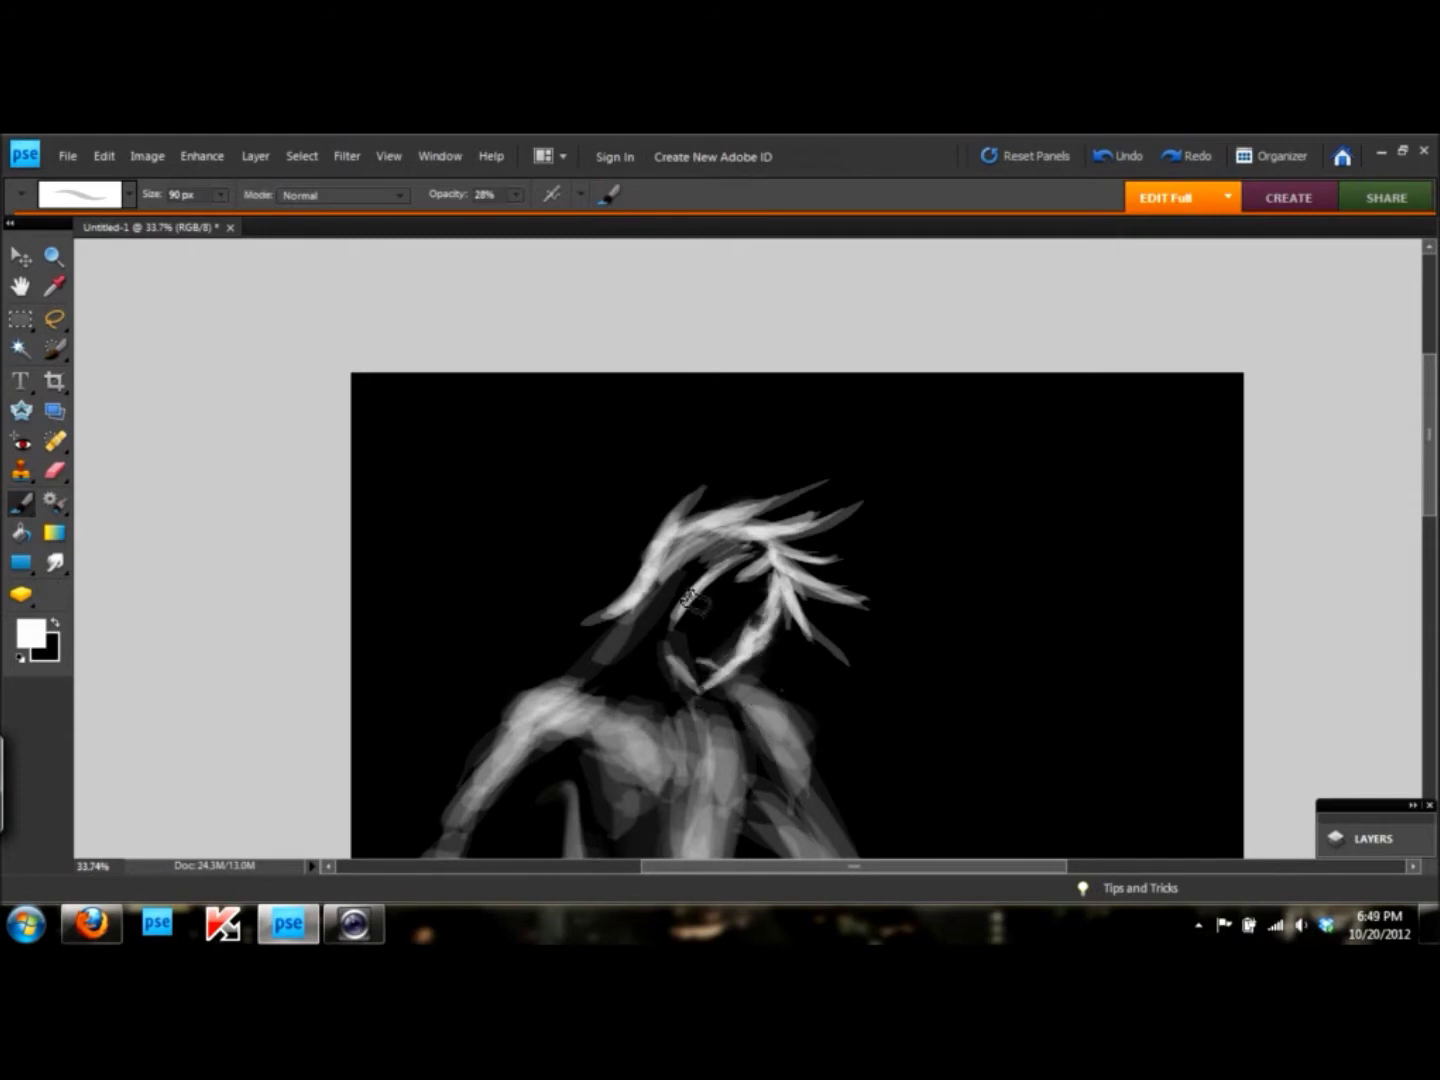
pyautogui.hotkey('ctrl', '-')
pyautogui.hotkey('ctrl', '-')
pyautogui.hotkey('ctrl', '-')
pyautogui.hotkey('ctrl', '0')
pyautogui.moveTo(751, 440); pyautogui.dragTo(838, 616)
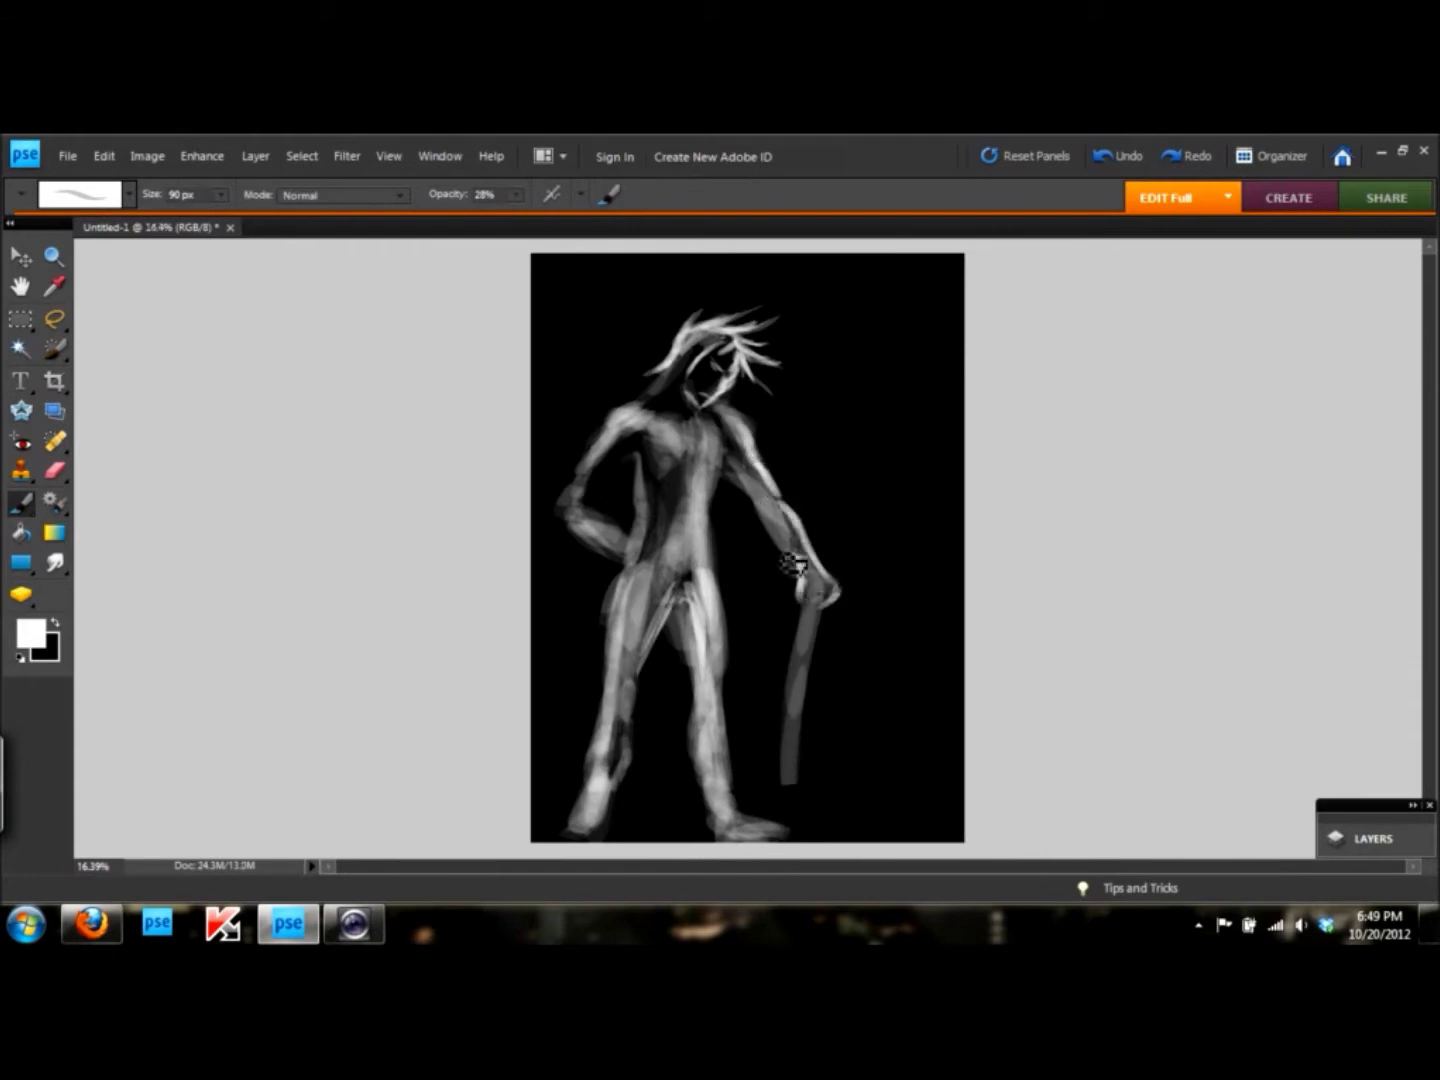
# - Paint the chest and hip band, shade the left leg's outer edge, and lighten the left arm
pyautogui.moveTo(728, 450)
pyautogui.mouseDown()
pyautogui.moveTo(637, 442)
pyautogui.moveTo(718, 566)
pyautogui.mouseUp()
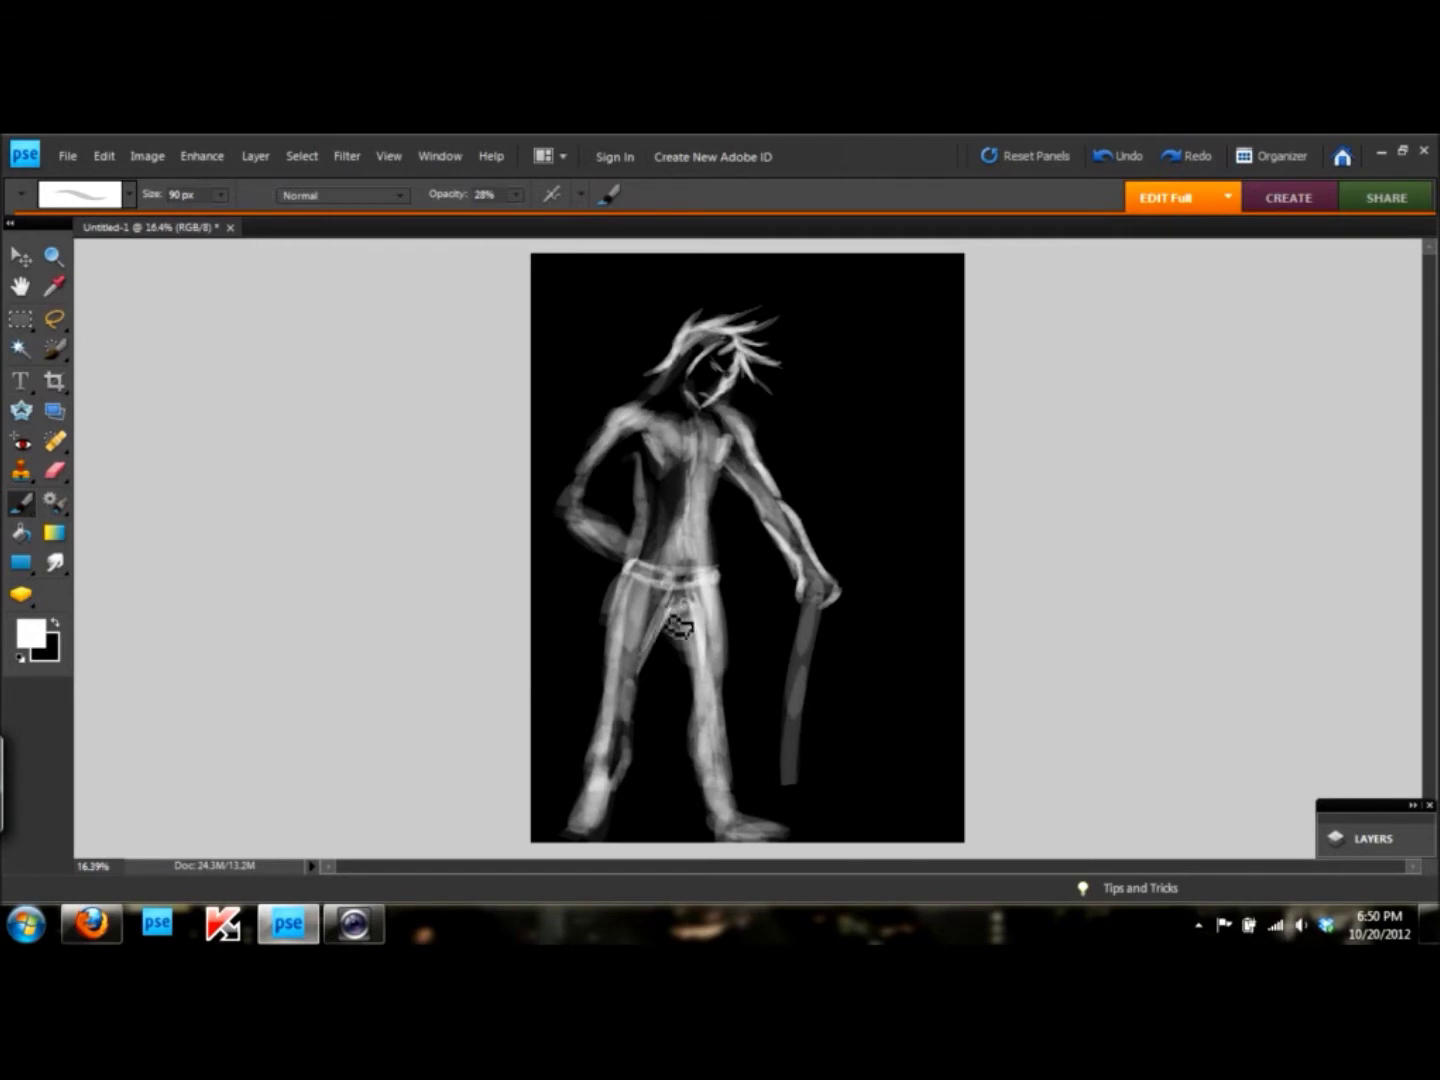
pyautogui.click(92, 924)
pyautogui.hotkey('alt', 'Tab')
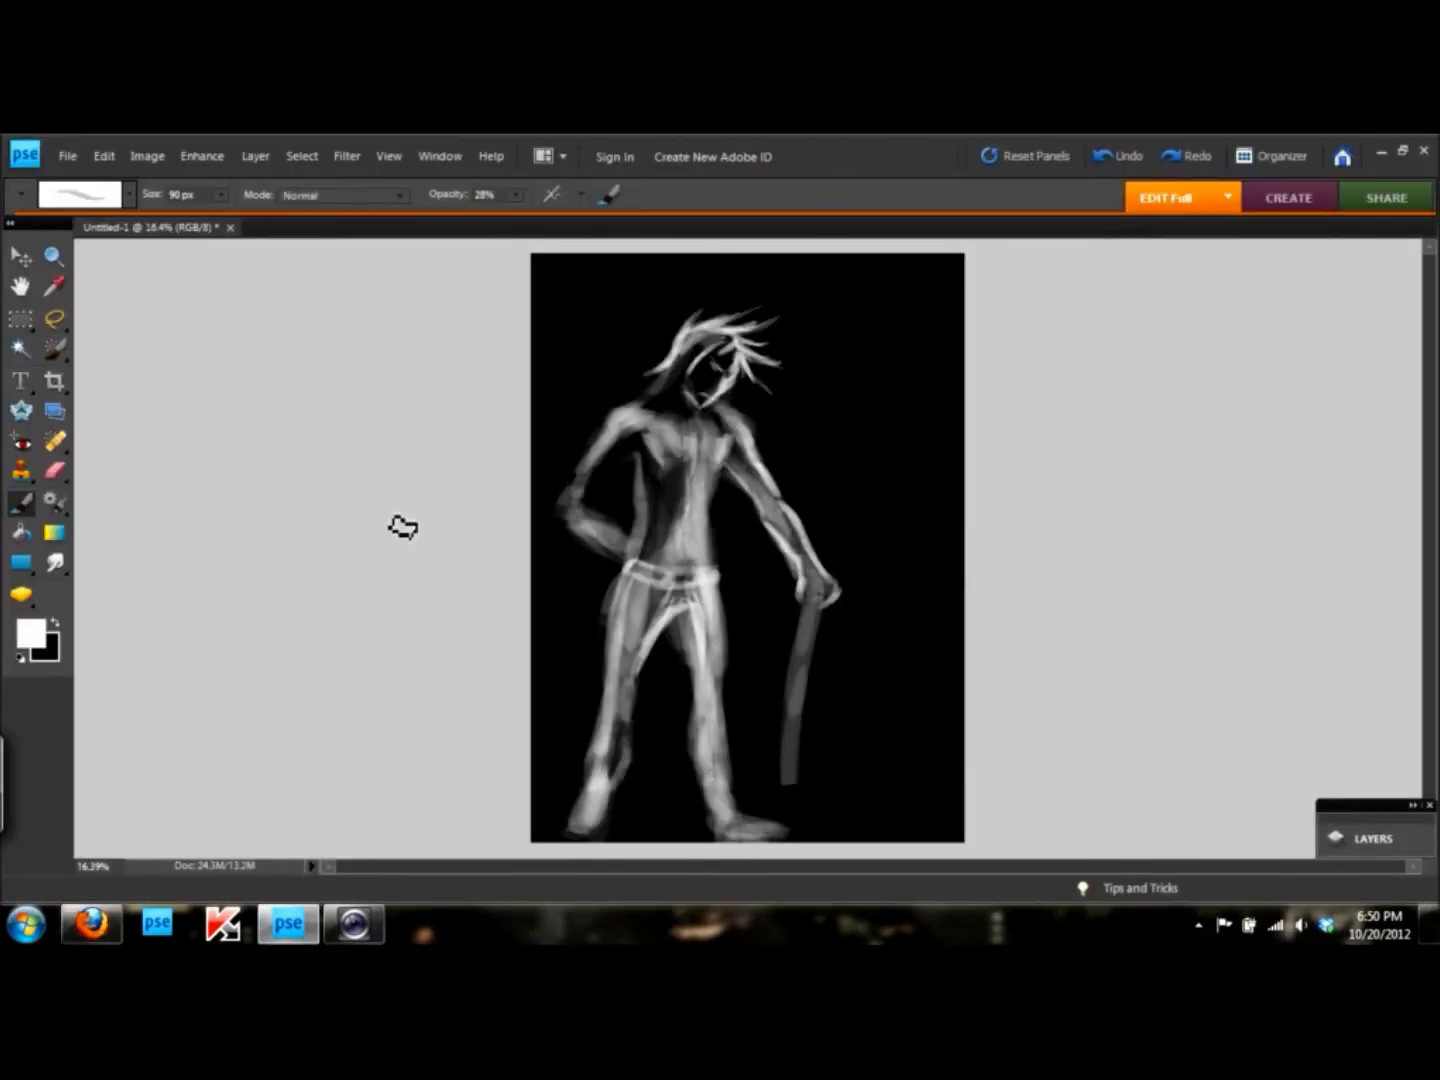
pyautogui.moveTo(622, 582)
pyautogui.mouseDown()
pyautogui.moveTo(627, 672)
pyautogui.moveTo(600, 724)
pyautogui.mouseUp()
pyautogui.press('x')
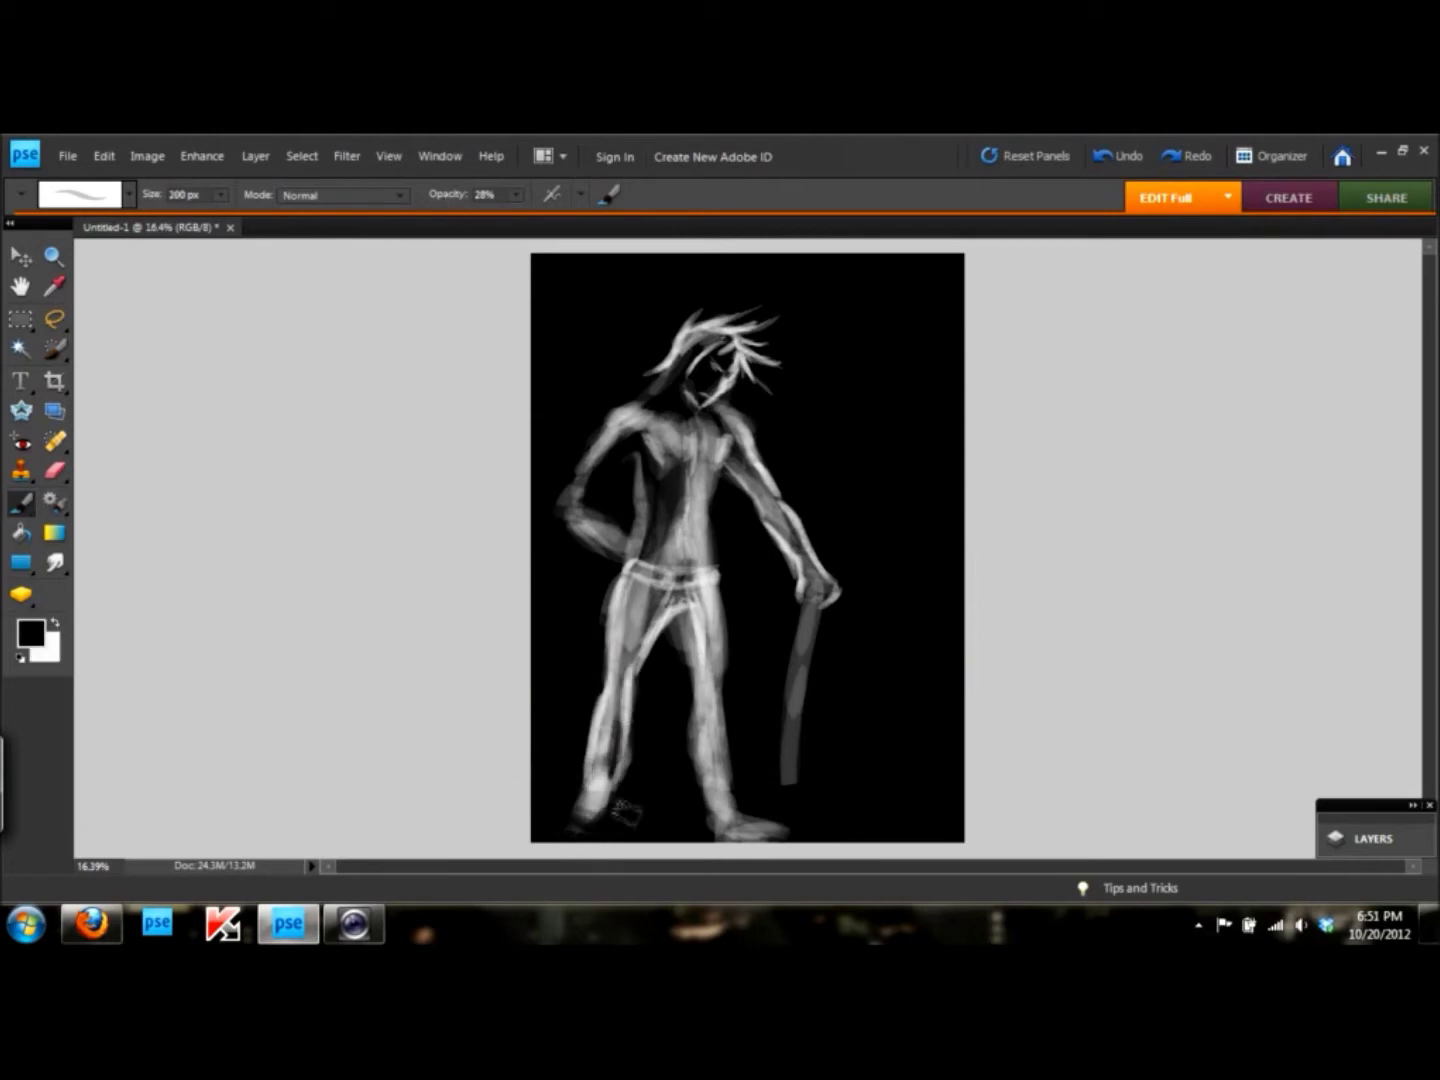
pyautogui.moveTo(572, 715); pyautogui.dragTo(621, 782)
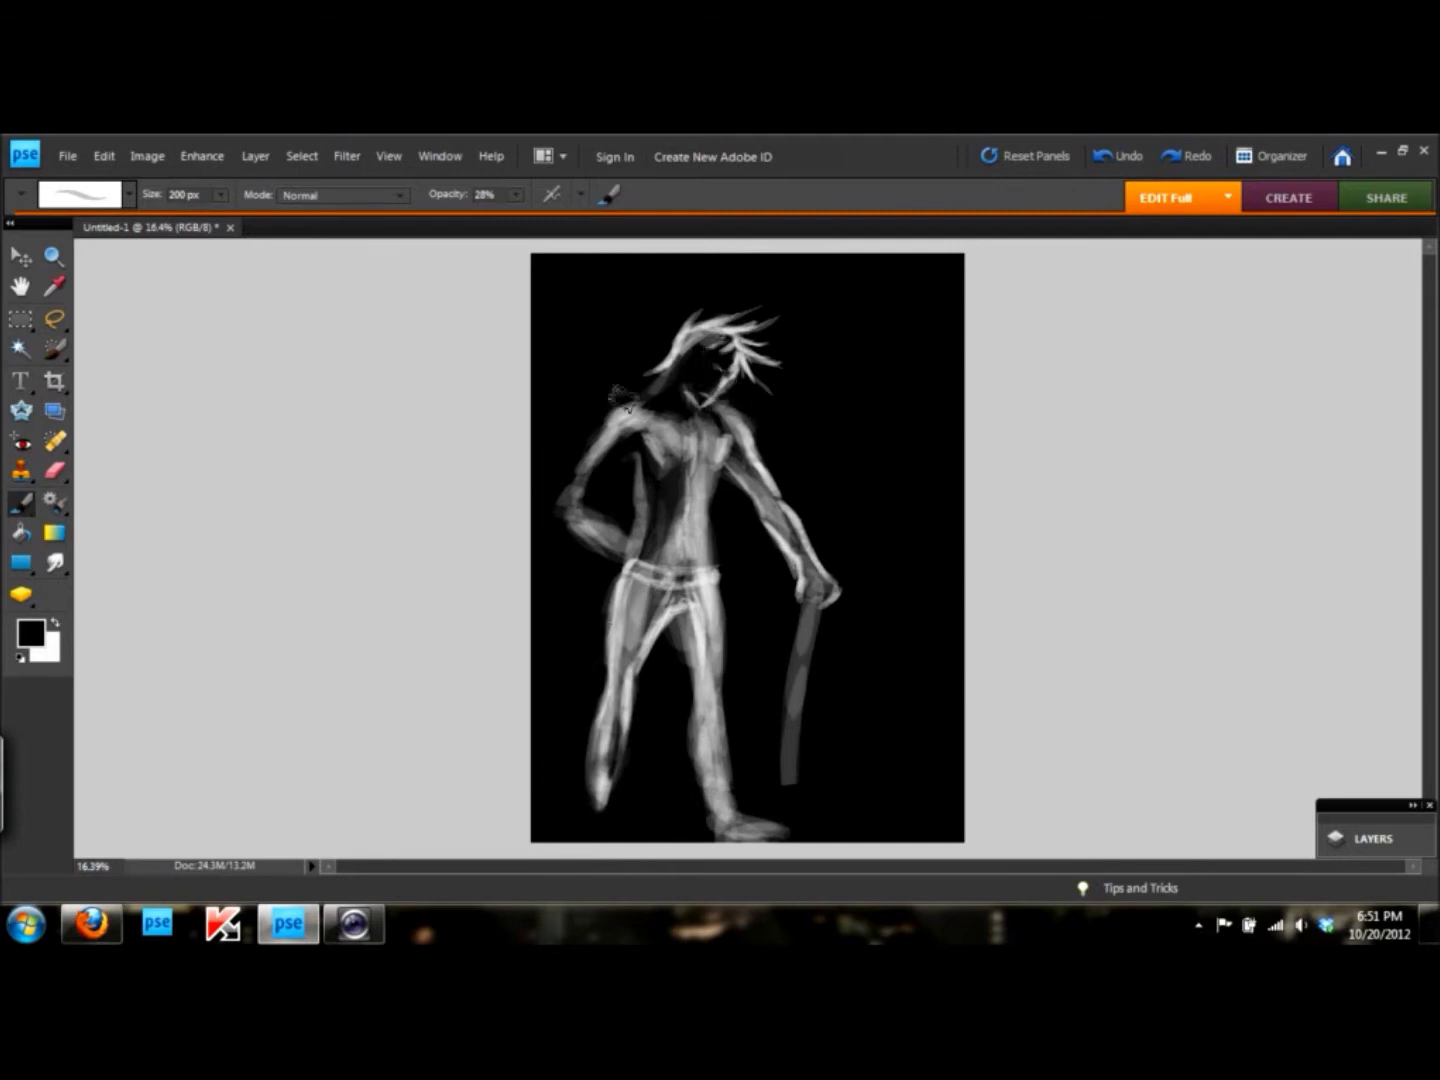
pyautogui.press('x')
pyautogui.moveTo(660, 391); pyautogui.dragTo(566, 502)
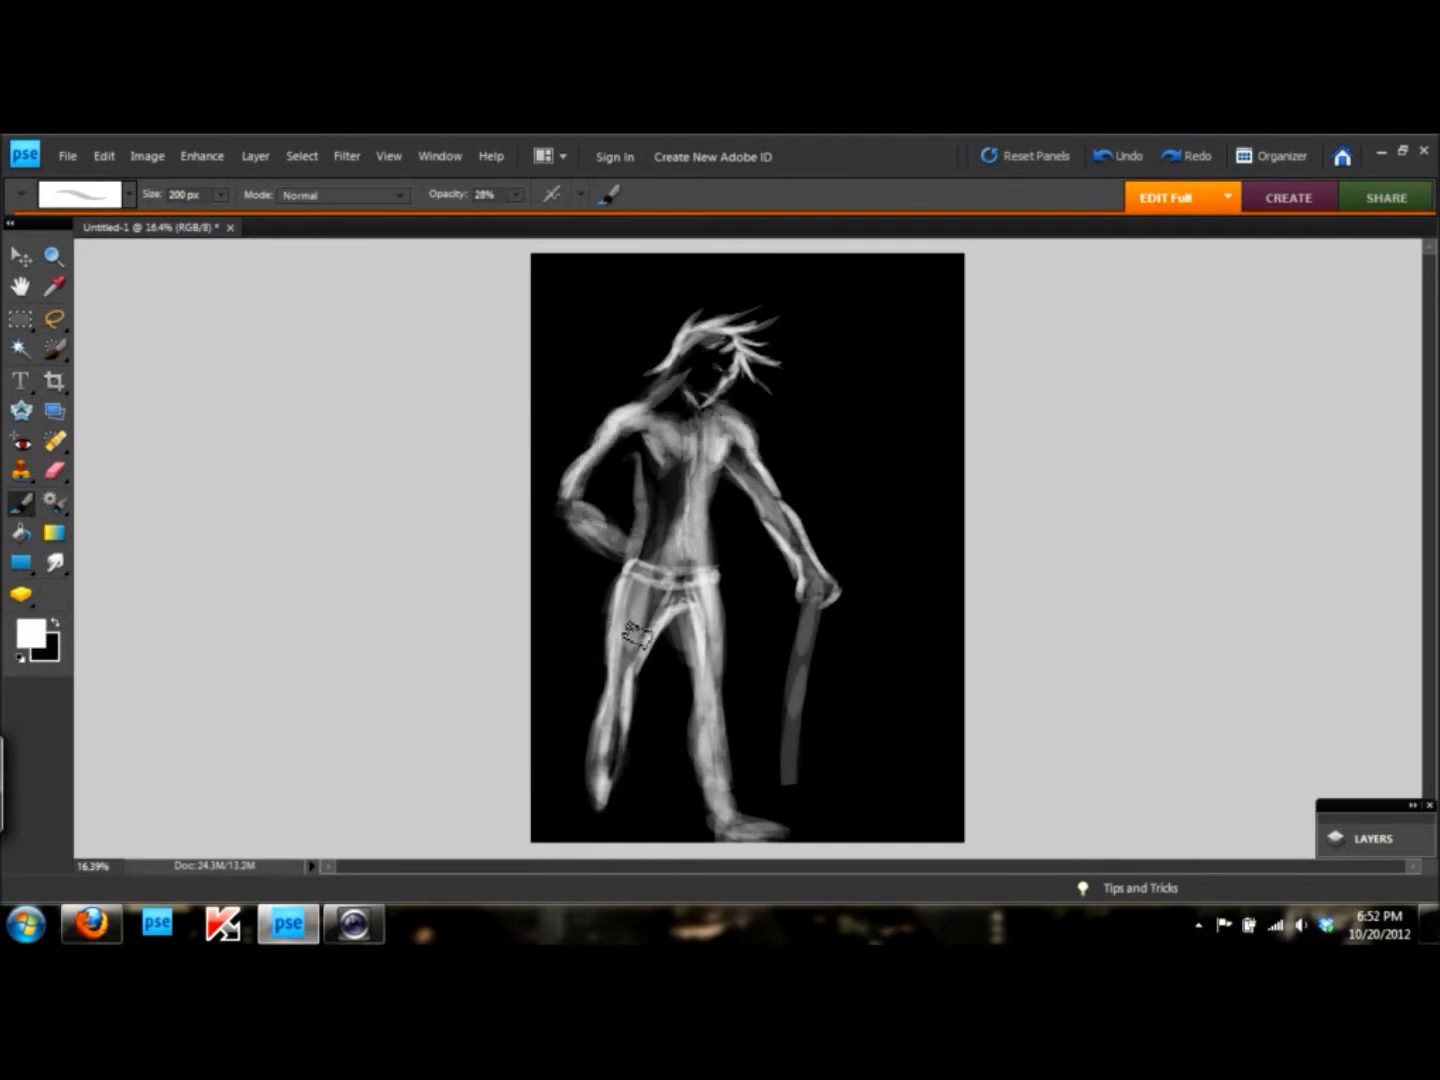
pyautogui.moveTo(696, 612); pyautogui.dragTo(694, 687)
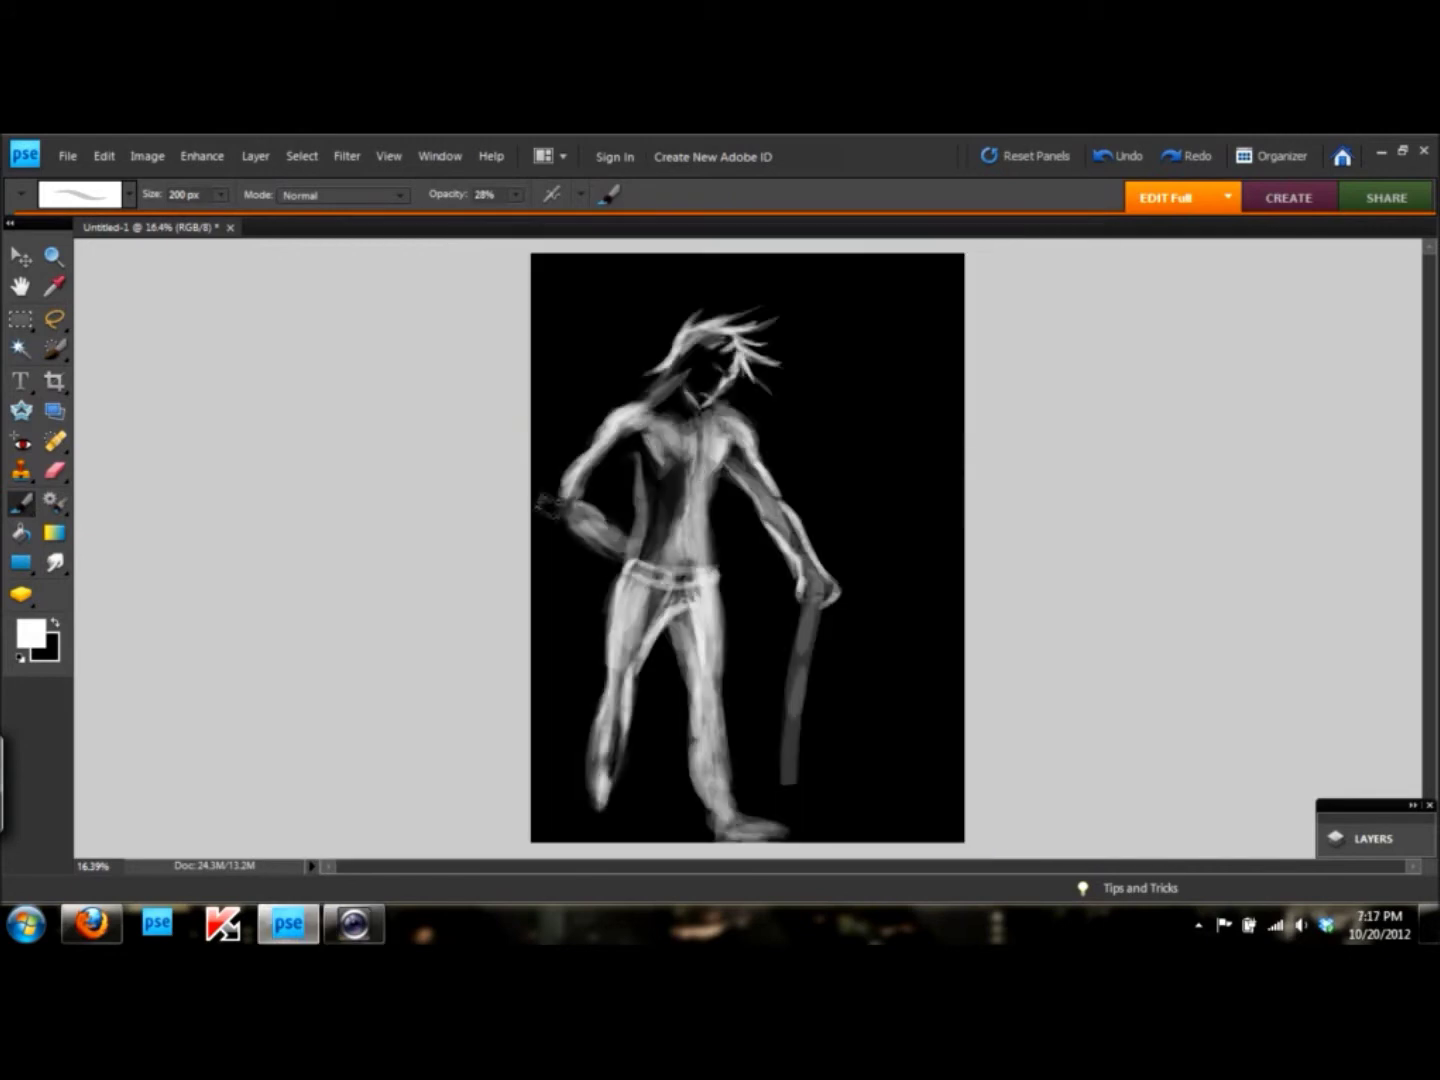
# - Select all and shrink the whole picture slightly with the Move tool
pyautogui.press('l')
pyautogui.hotkey('ctrl', 'a')
pyautogui.click(21, 256)
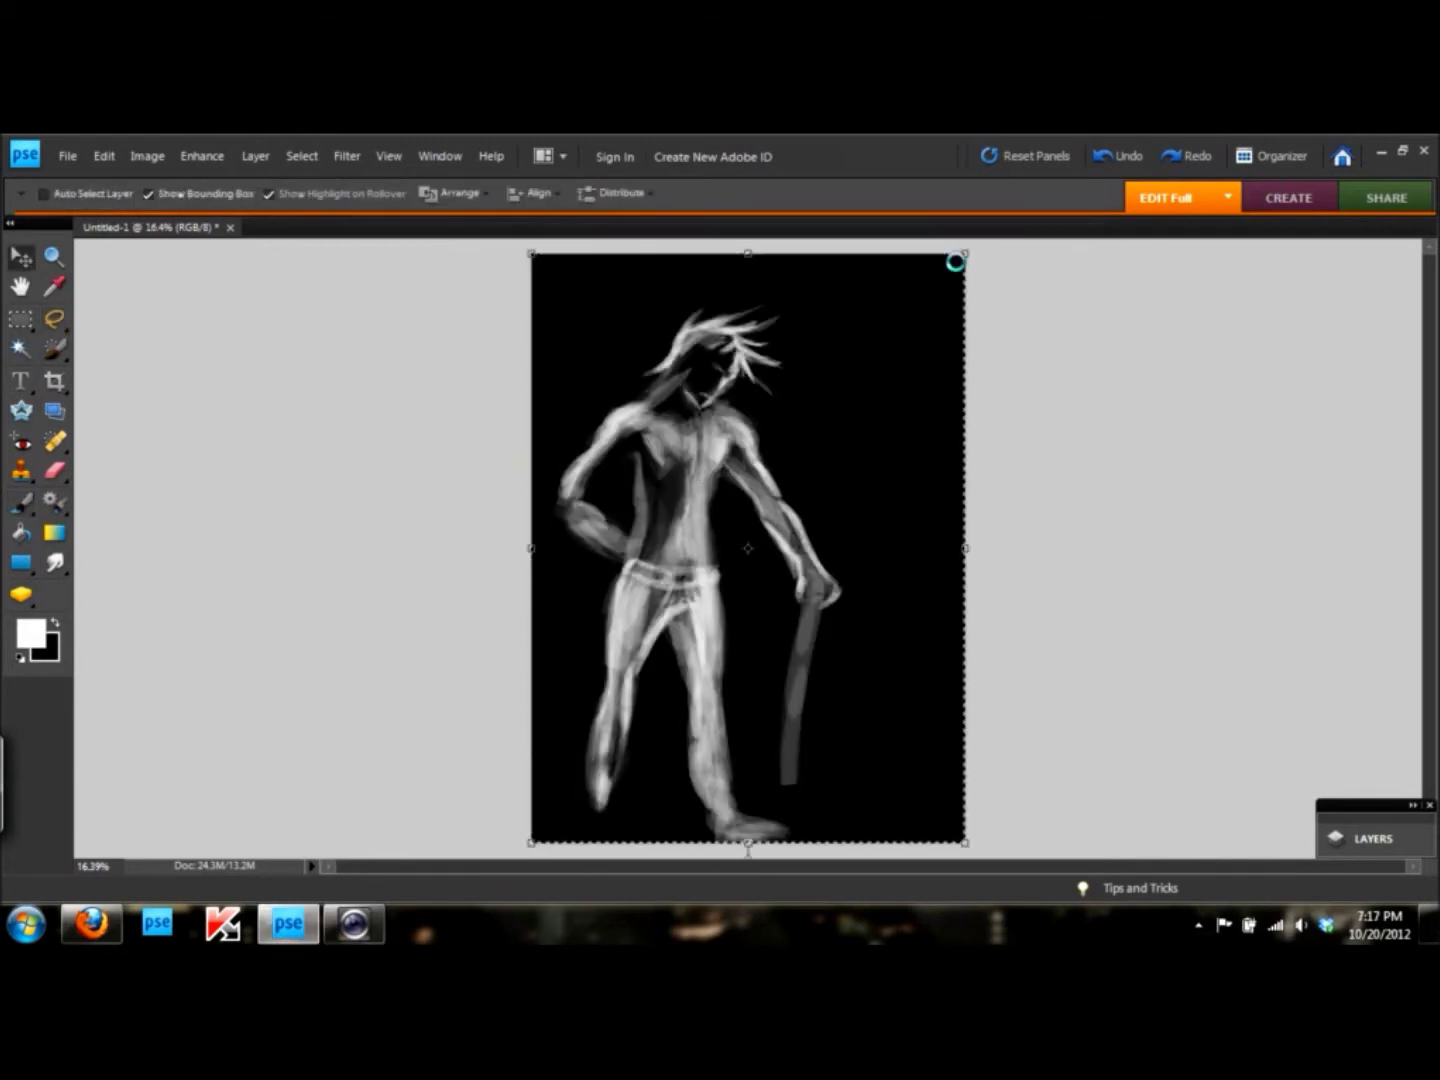
pyautogui.moveTo(962, 842); pyautogui.dragTo(913, 805)
pyautogui.press('Return')
pyautogui.press('b')
# - Brighten the lower left leg and feet, widening the right foot and darkening its toes
pyautogui.moveTo(589, 745); pyautogui.dragTo(605, 713)
pyautogui.moveTo(689, 740)
pyautogui.mouseDown()
pyautogui.moveTo(696, 810)
pyautogui.moveTo(730, 790)
pyautogui.mouseUp()
pyautogui.moveTo(575, 720)
pyautogui.mouseDown()
pyautogui.moveTo(592, 769)
pyautogui.moveTo(599, 715)
pyautogui.mouseUp()
pyautogui.press('x')
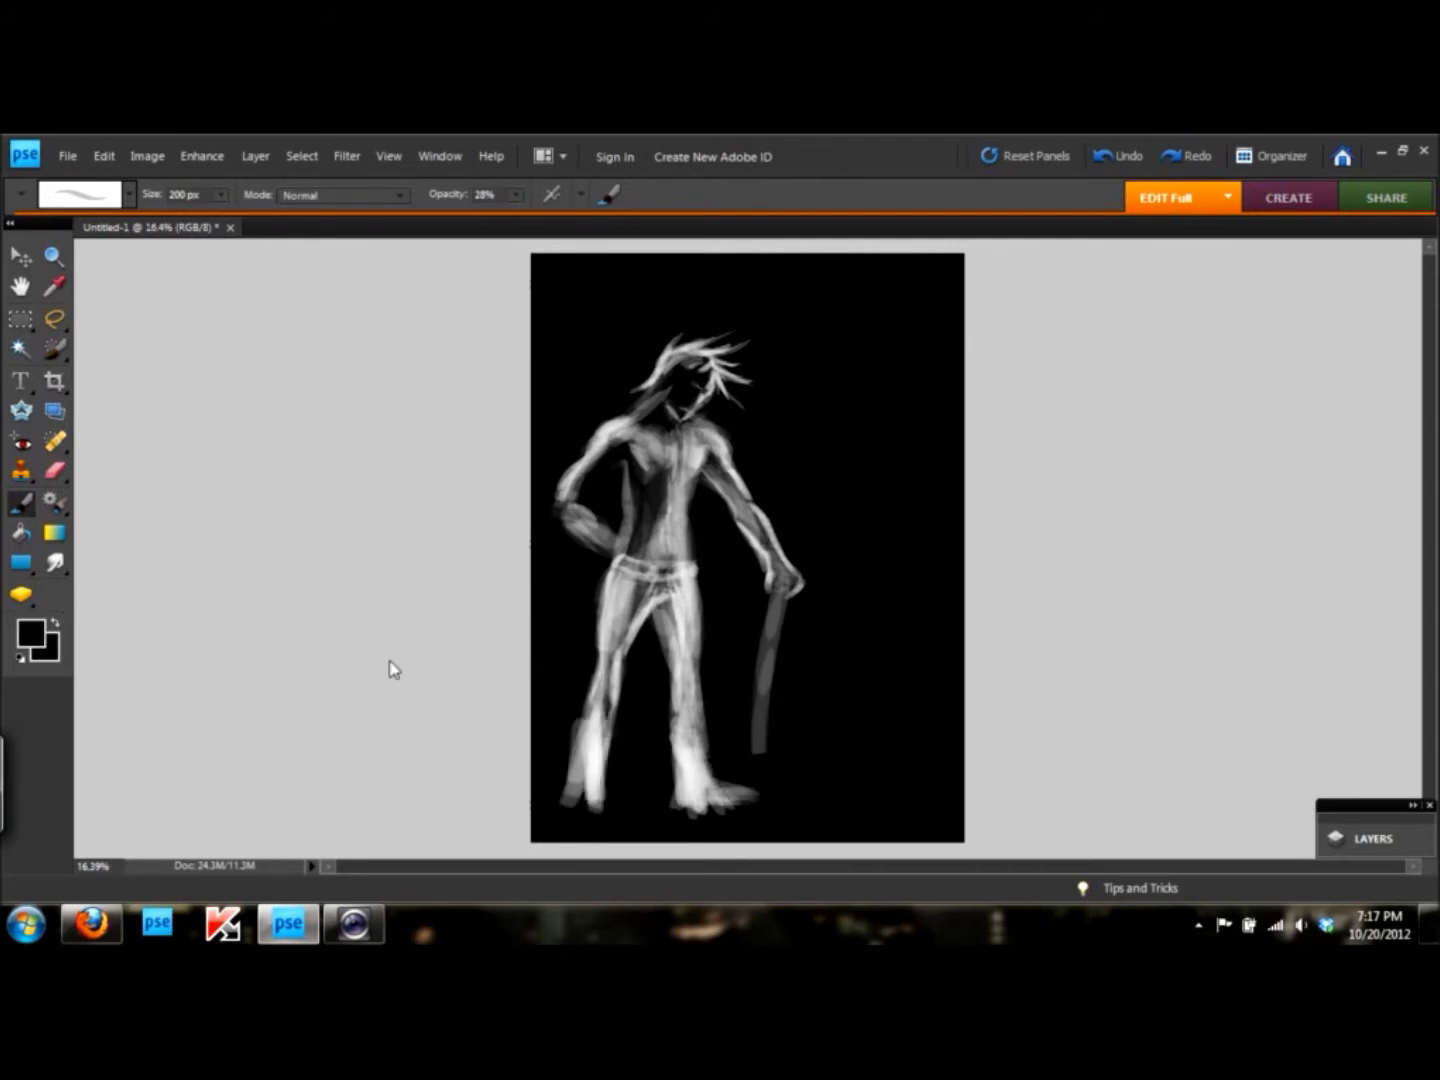
pyautogui.moveTo(761, 790); pyautogui.dragTo(745, 807)
pyautogui.press('x')
pyautogui.moveTo(599, 786)
pyautogui.mouseDown()
pyautogui.moveTo(564, 800)
pyautogui.moveTo(606, 650)
pyautogui.mouseUp()
# - Brighten the chest, both arms and feet, extending the right foot further right
pyautogui.moveTo(653, 464)
pyautogui.mouseDown()
pyautogui.moveTo(721, 478)
pyautogui.moveTo(665, 550)
pyautogui.mouseUp()
pyautogui.moveTo(716, 450); pyautogui.dragTo(766, 530)
pyautogui.moveTo(612, 440); pyautogui.dragTo(605, 545)
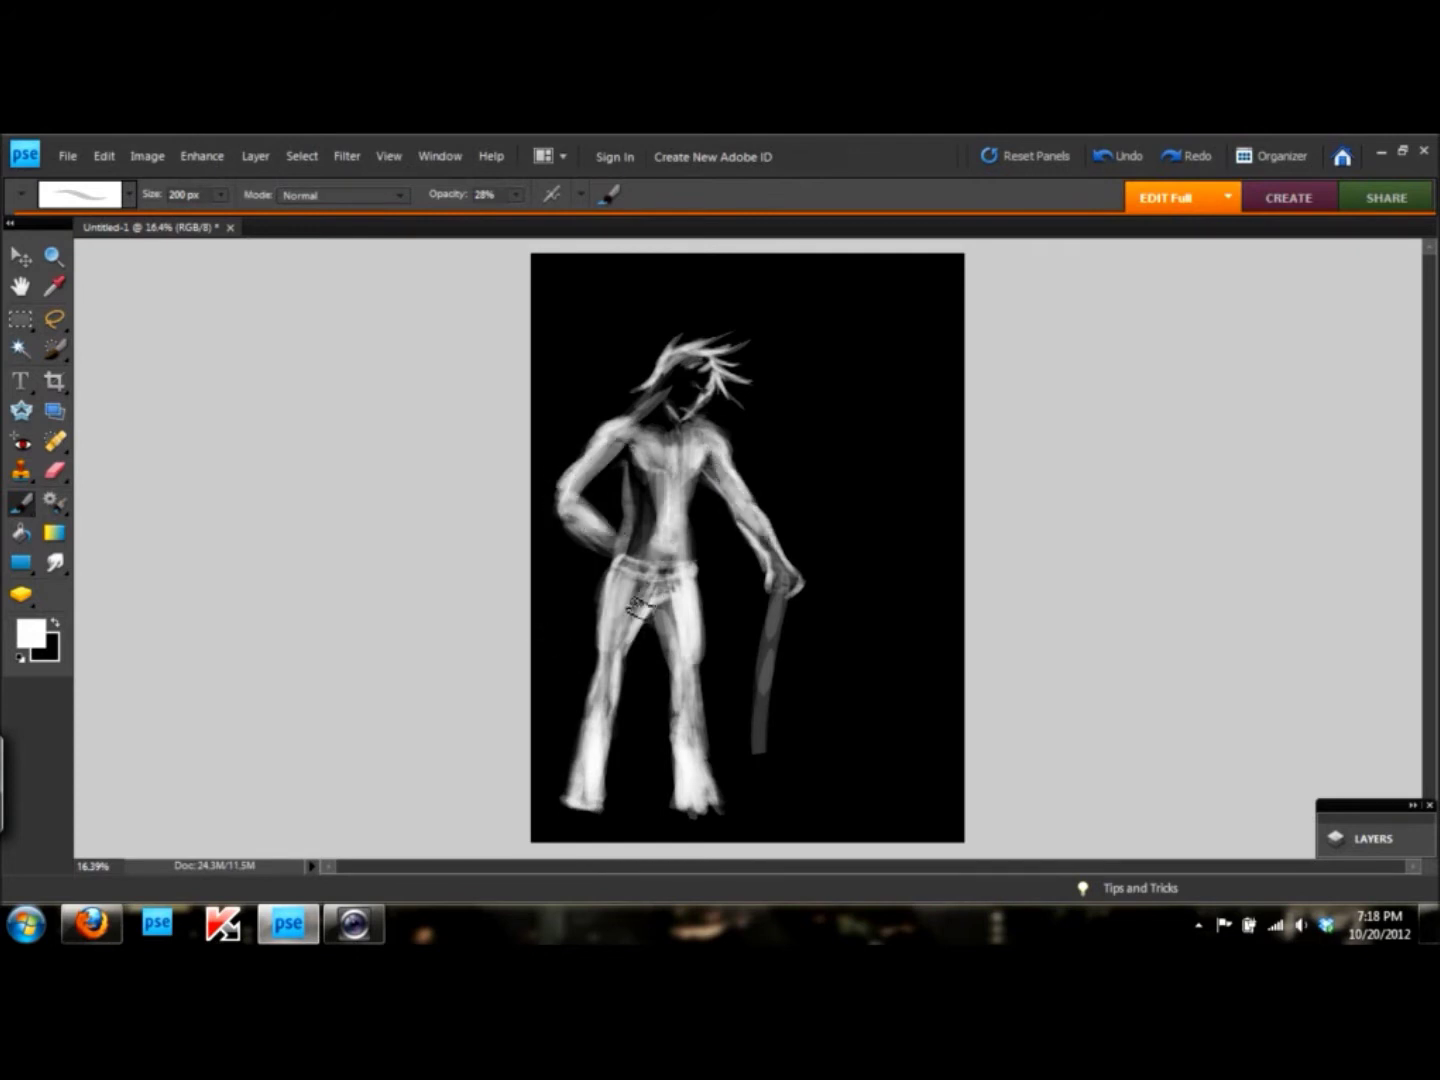
pyautogui.press('x')
pyautogui.press('x')
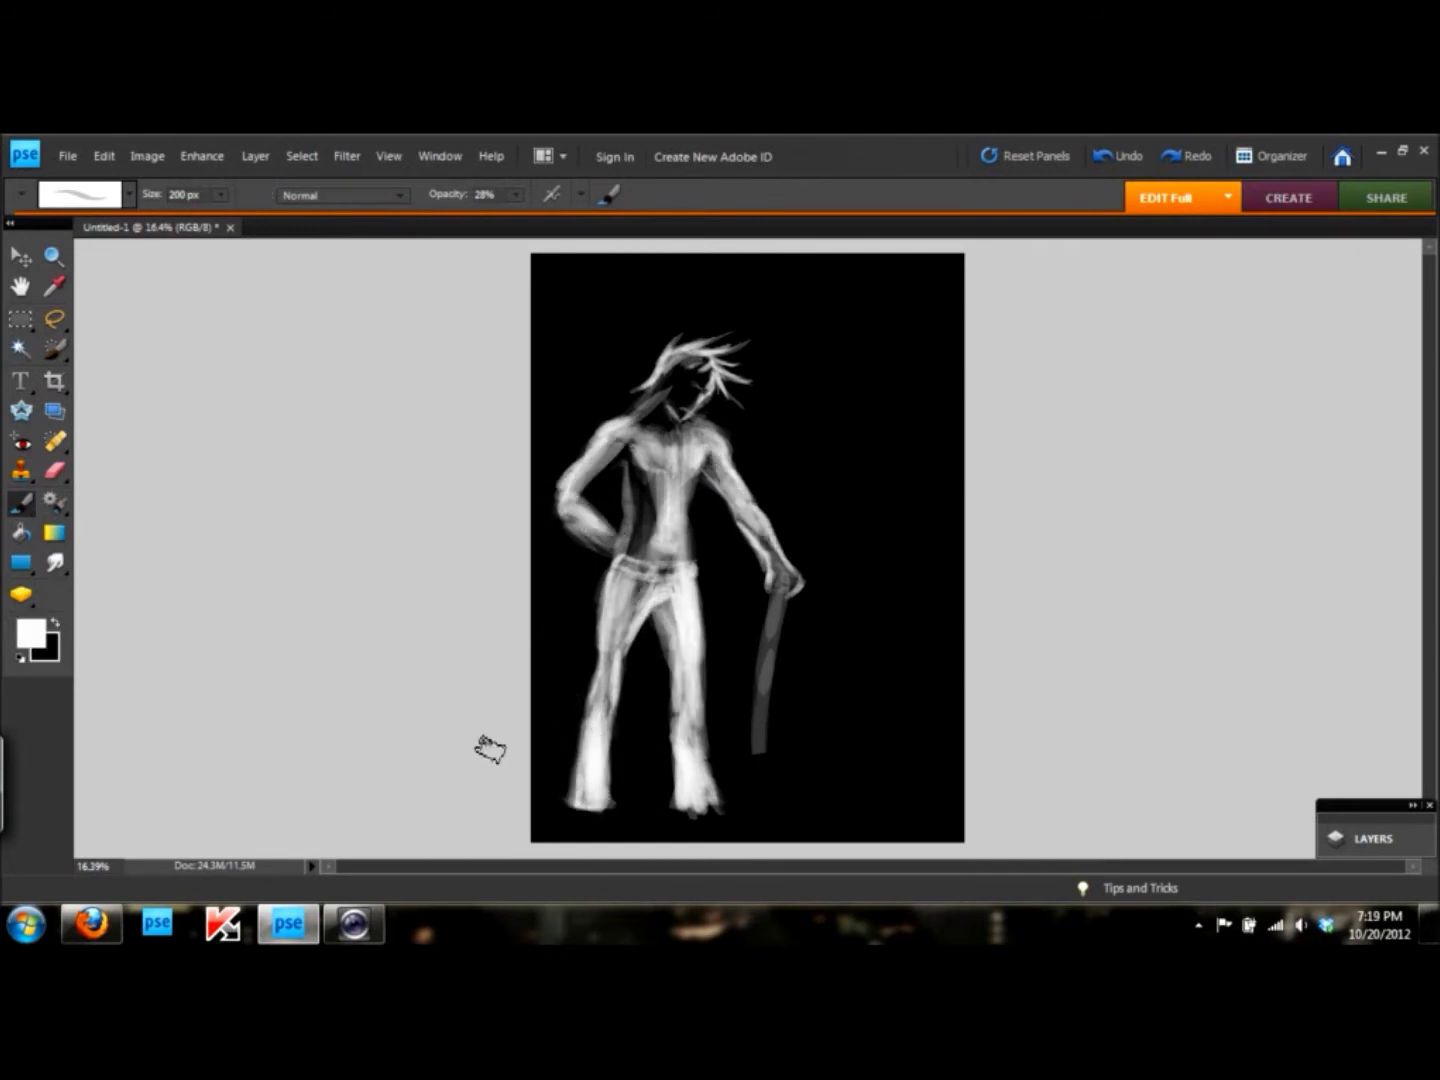
pyautogui.moveTo(586, 823)
pyautogui.mouseDown()
pyautogui.moveTo(735, 812)
pyautogui.moveTo(597, 823)
pyautogui.mouseUp()
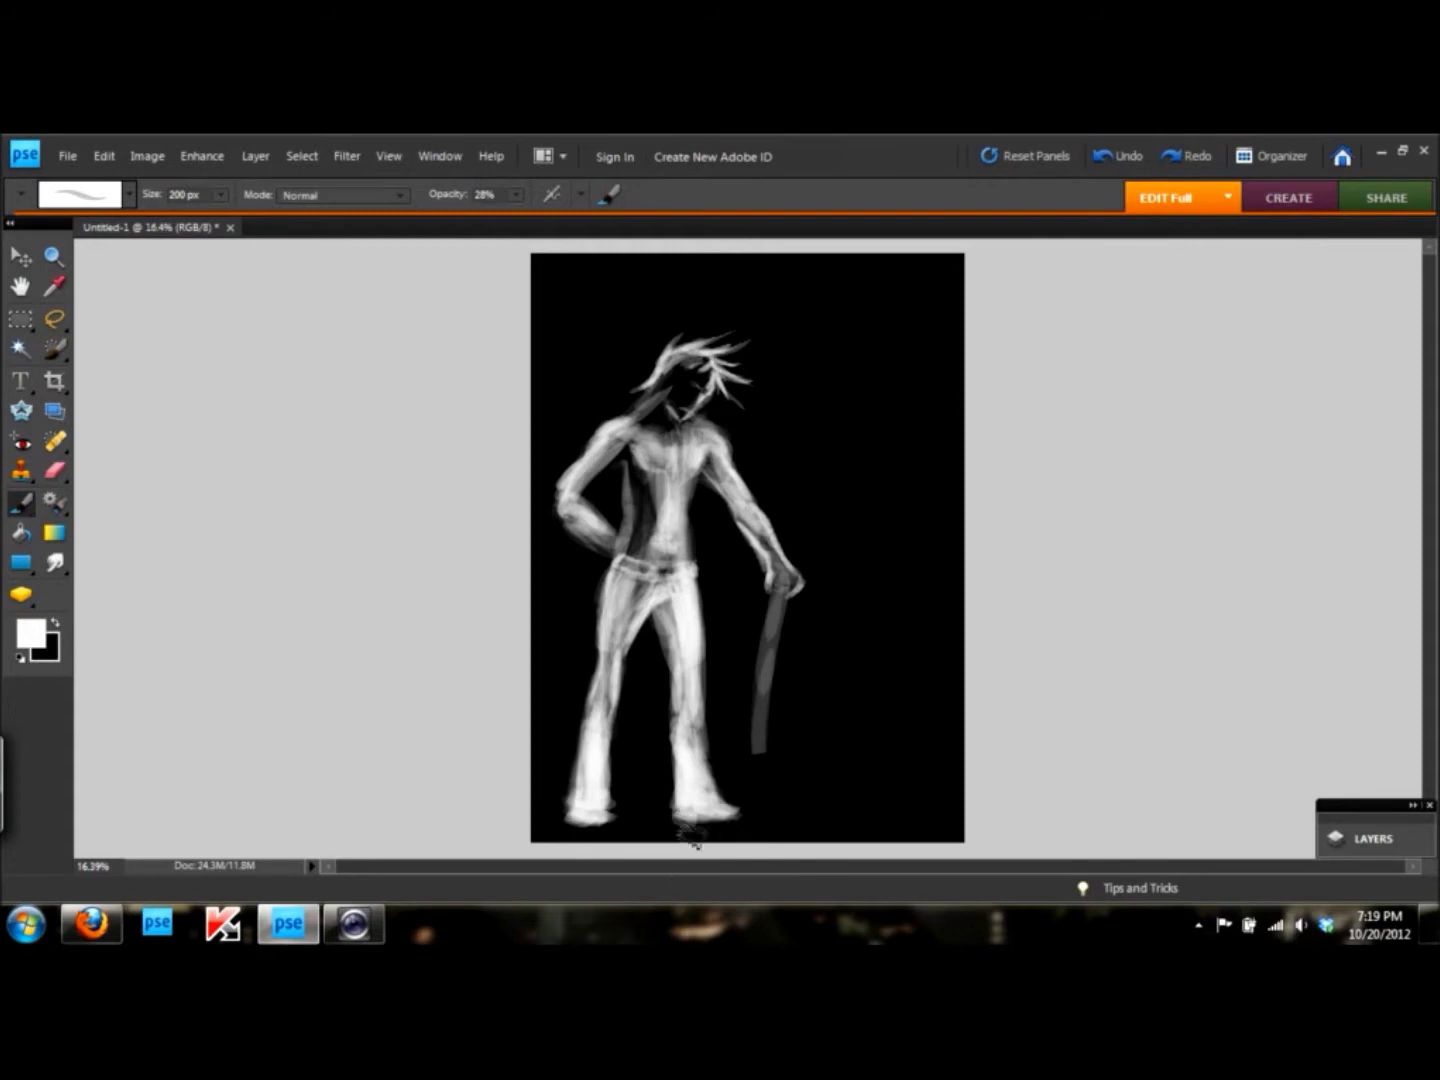
pyautogui.moveTo(693, 838); pyautogui.dragTo(745, 823)
pyautogui.moveTo(707, 446); pyautogui.dragTo(640, 440)
pyautogui.scroll(2, 650, 446)
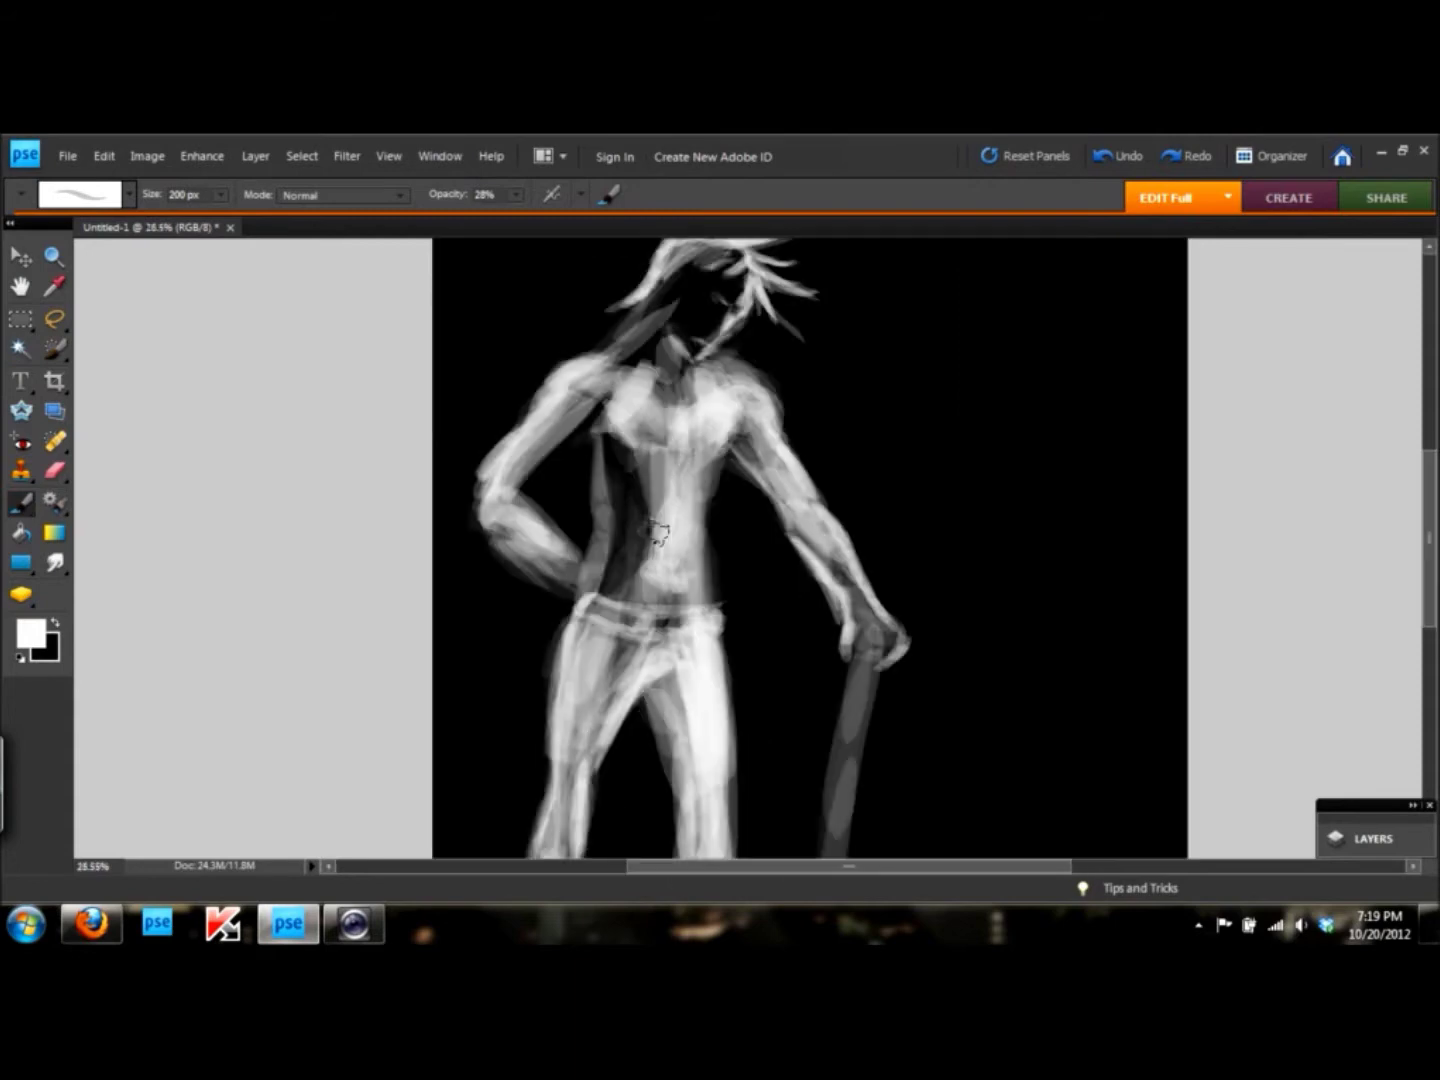
# - Briefly try the Smudge tool, then brighten the upper face with the brush
pyautogui.press('r')
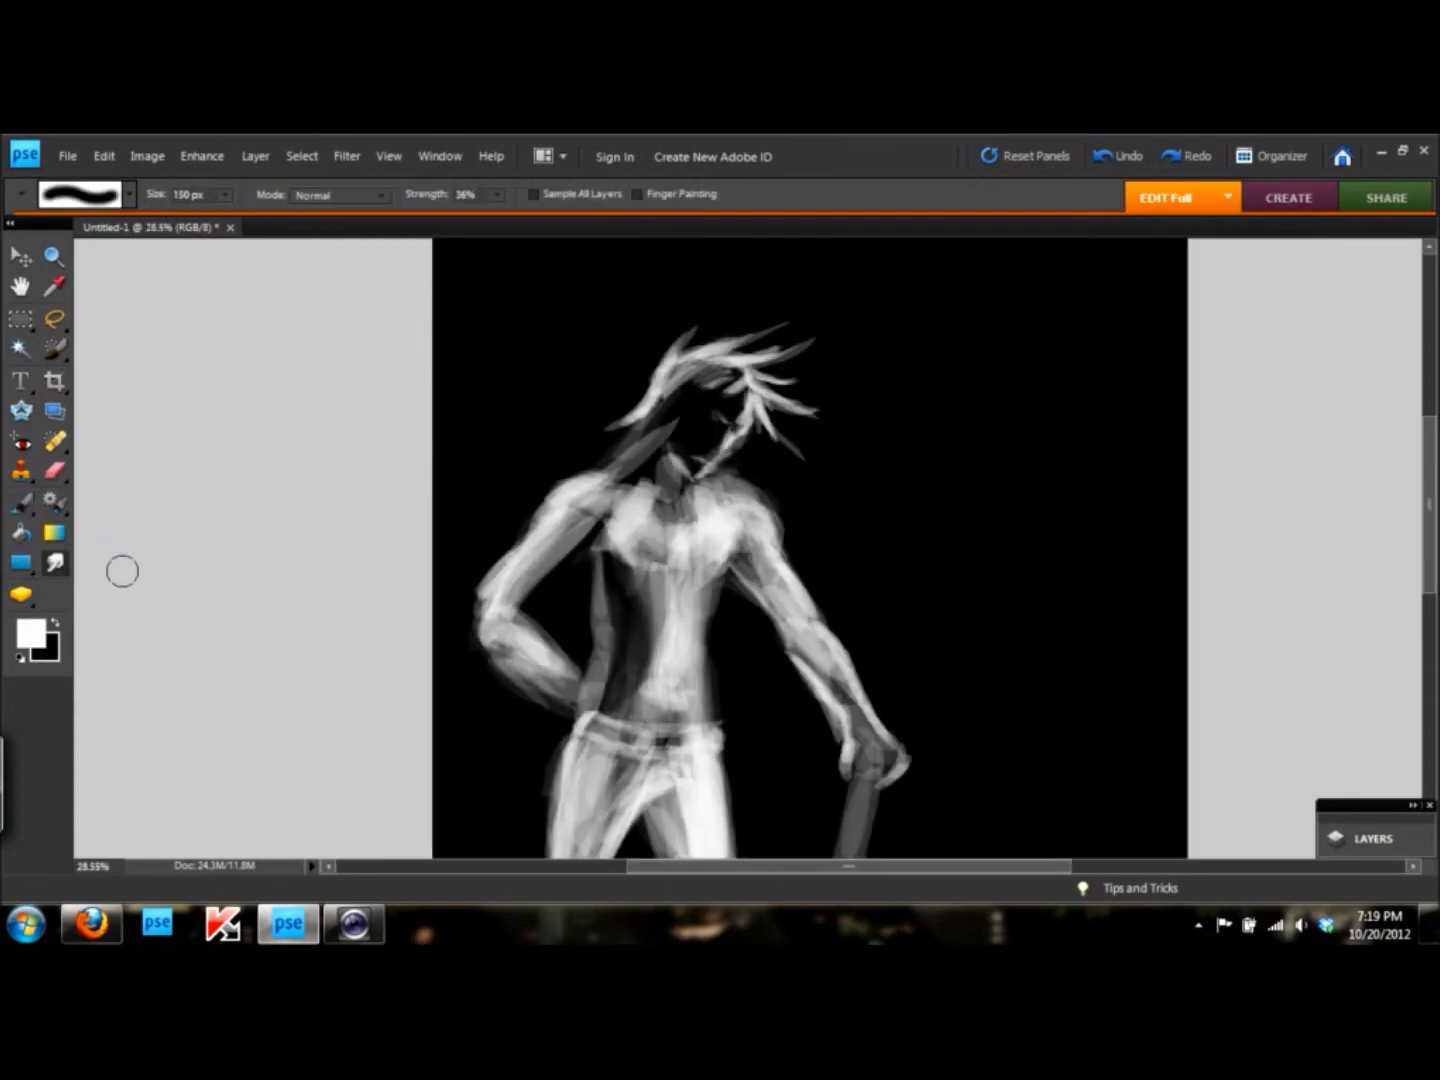
pyautogui.press('b')
pyautogui.moveTo(714, 409); pyautogui.dragTo(690, 460)
pyautogui.scroll(3, 710, 420)
pyautogui.scroll(2, 710, 420)
pyautogui.press('[')
pyautogui.press('[')
pyautogui.press('[')
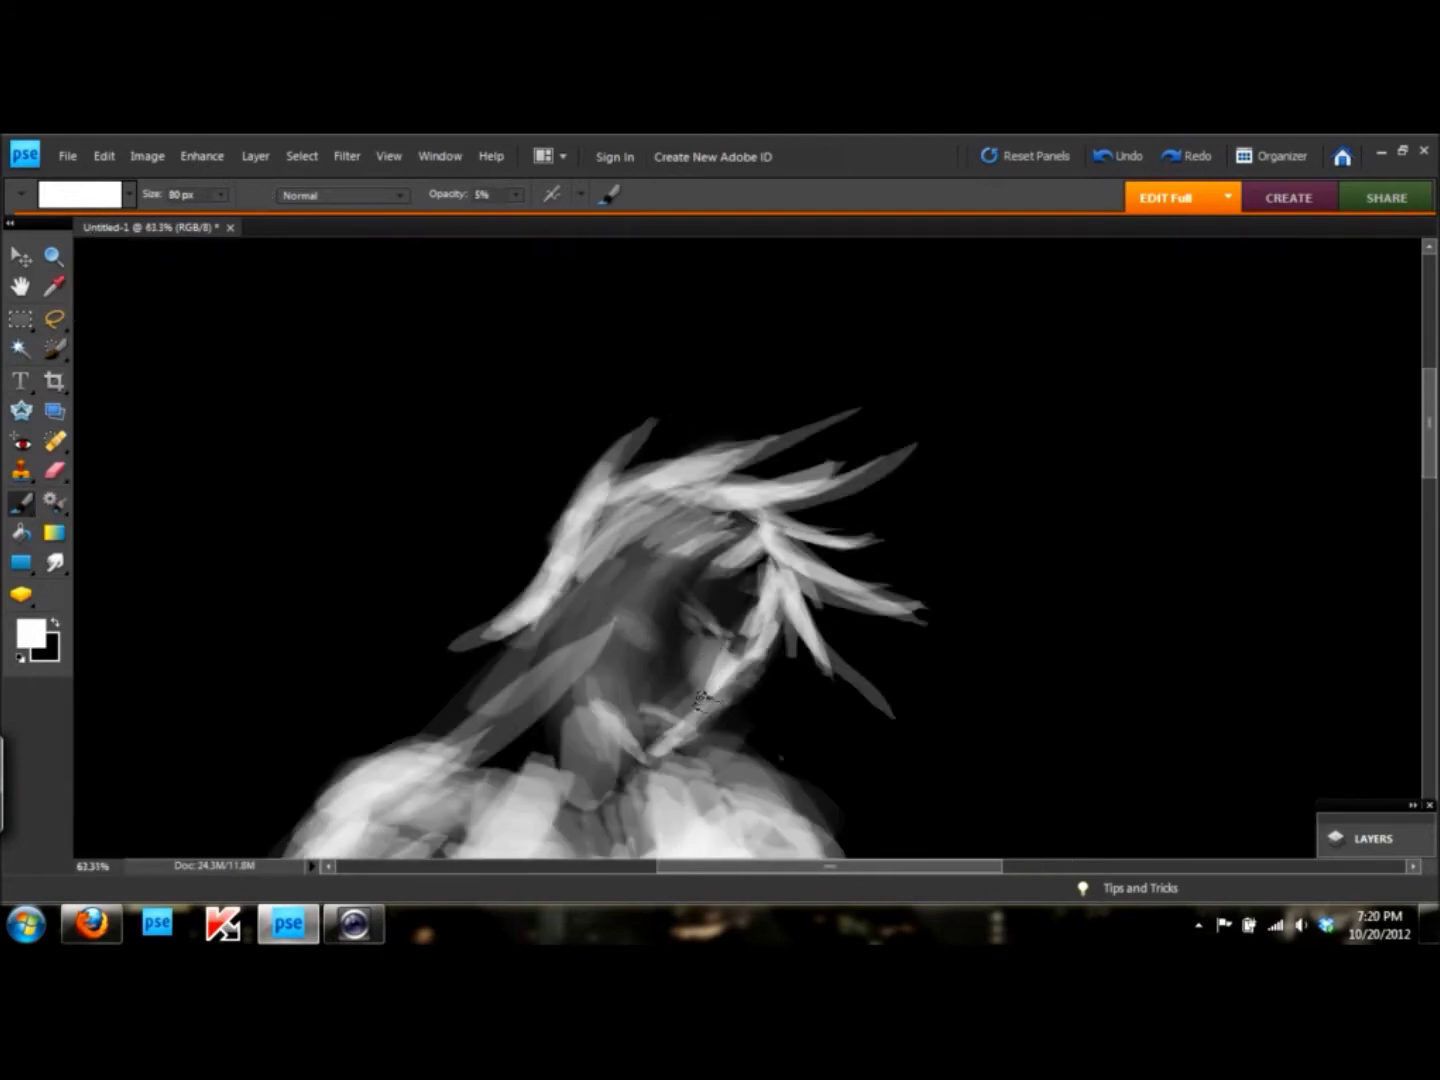
# - Zoom in on the head and brighten the lower face with a much smaller brush
pyautogui.scroll(-2, 706, 628)
pyautogui.scroll(-6, 710, 661)
pyautogui.scroll(2, 712, 699)
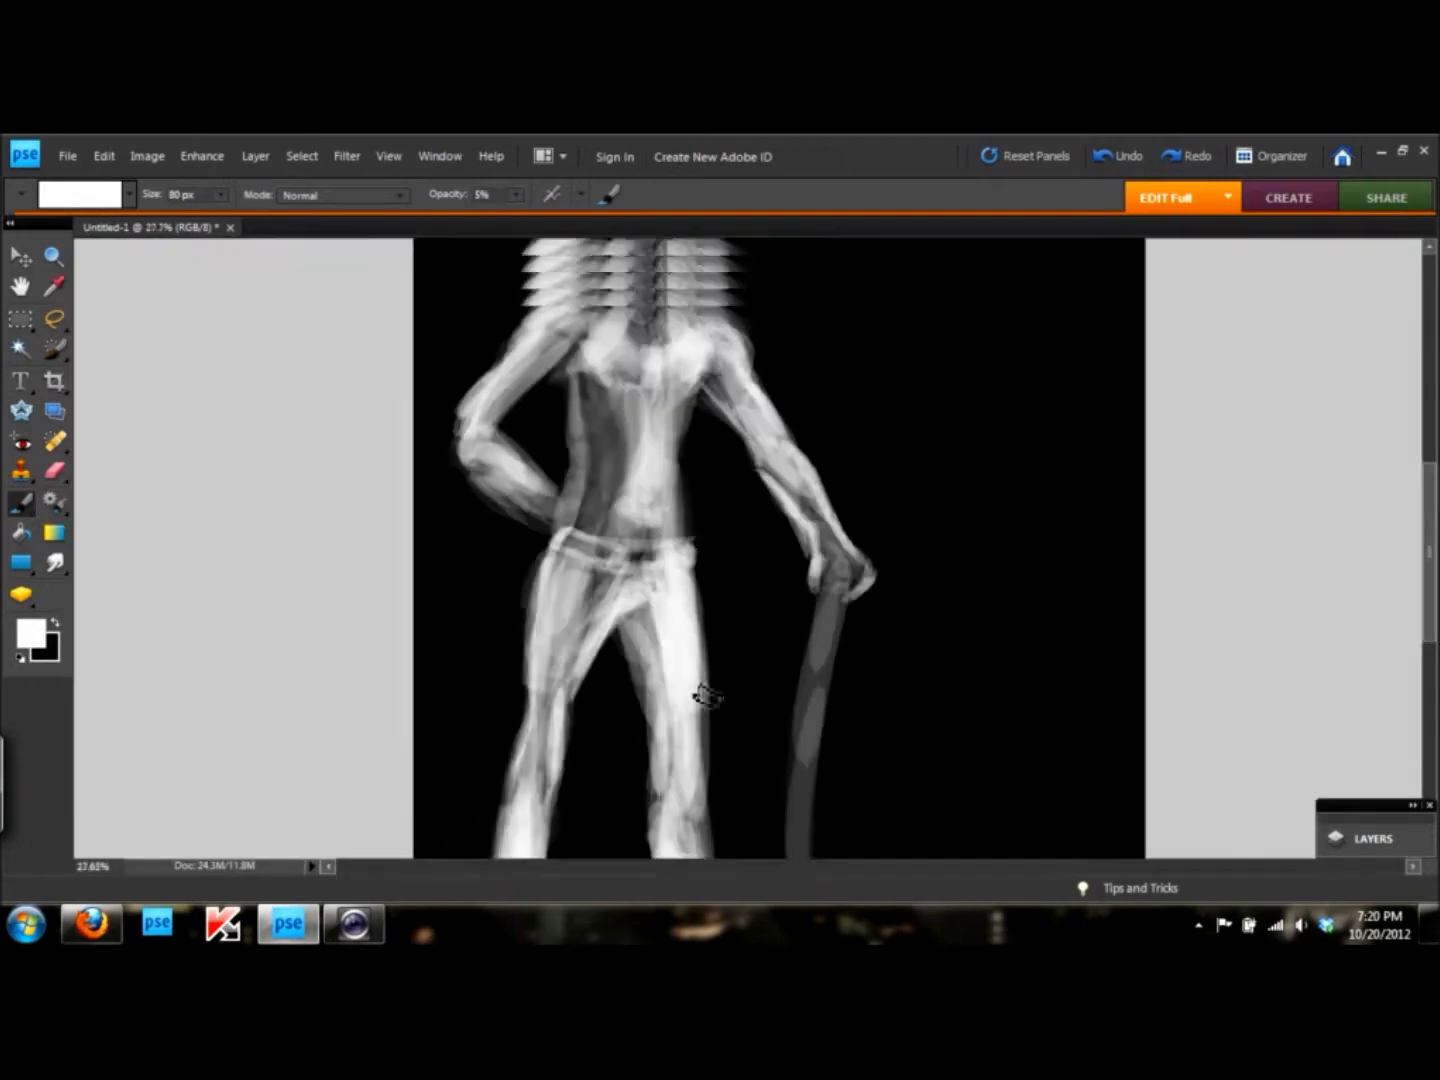
pyautogui.scroll(3, 640, 320)
pyautogui.scroll(1, 700, 575)
pyautogui.press('[')
pyautogui.press('[')
pyautogui.moveTo(630, 641)
pyautogui.mouseDown()
pyautogui.moveTo(769, 530)
pyautogui.moveTo(761, 658)
pyautogui.mouseUp()
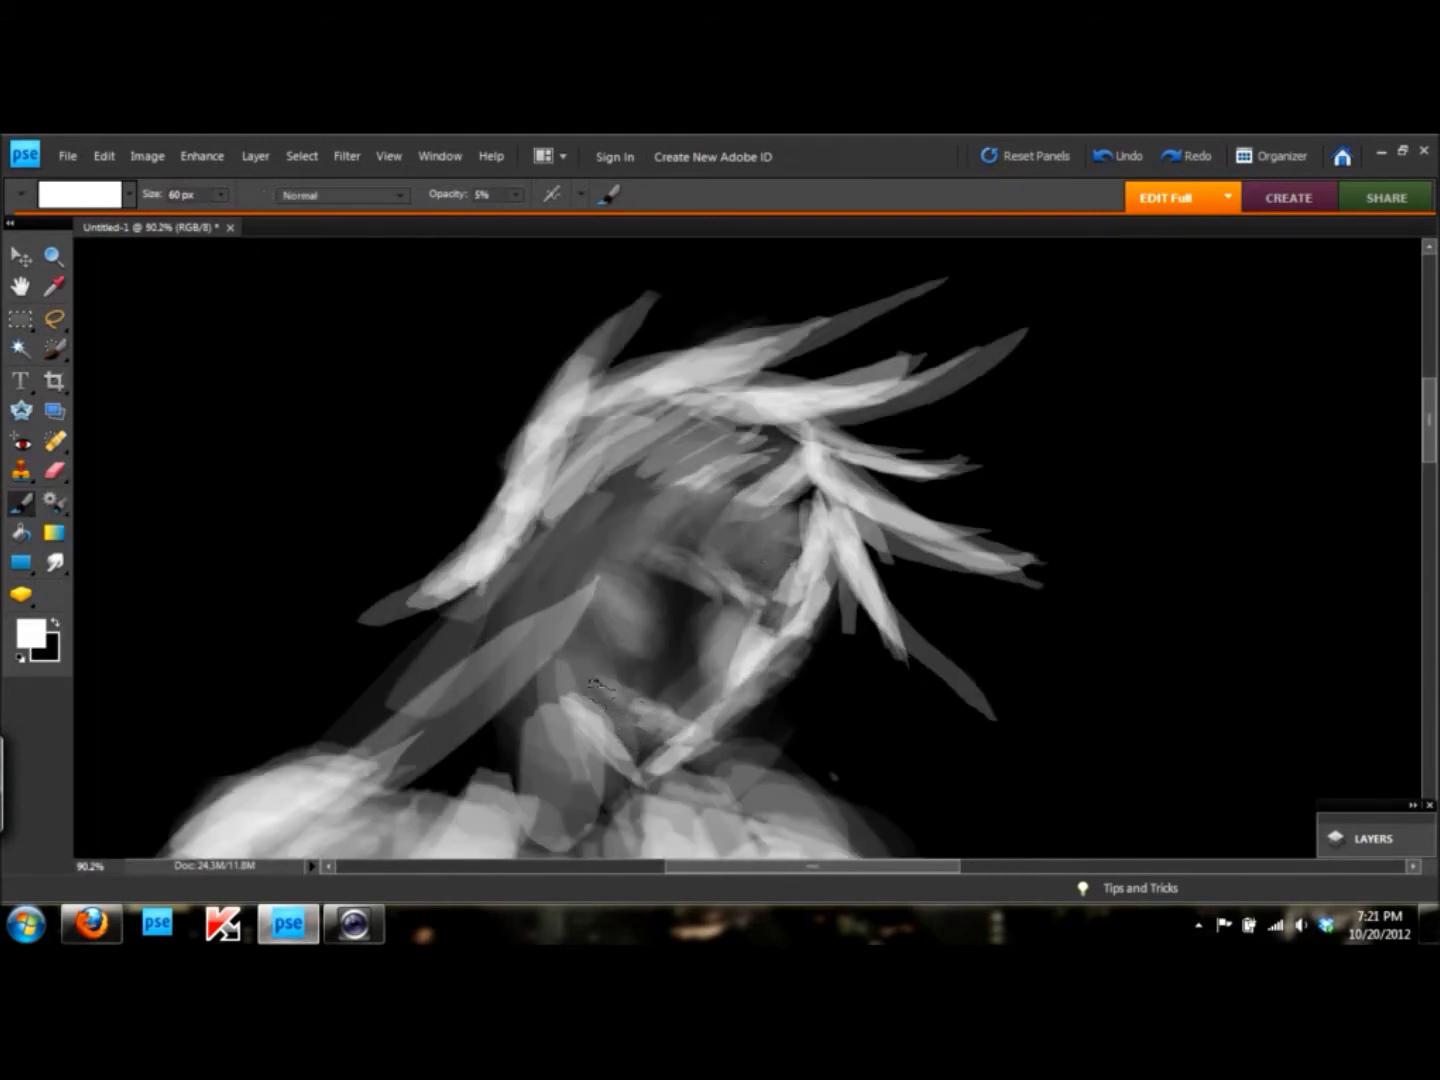
# - Paint light hair strands across the face, toggling between black and white paint
pyautogui.moveTo(797, 514)
pyautogui.mouseDown()
pyautogui.moveTo(699, 492)
pyautogui.moveTo(579, 566)
pyautogui.moveTo(694, 581)
pyautogui.mouseUp()
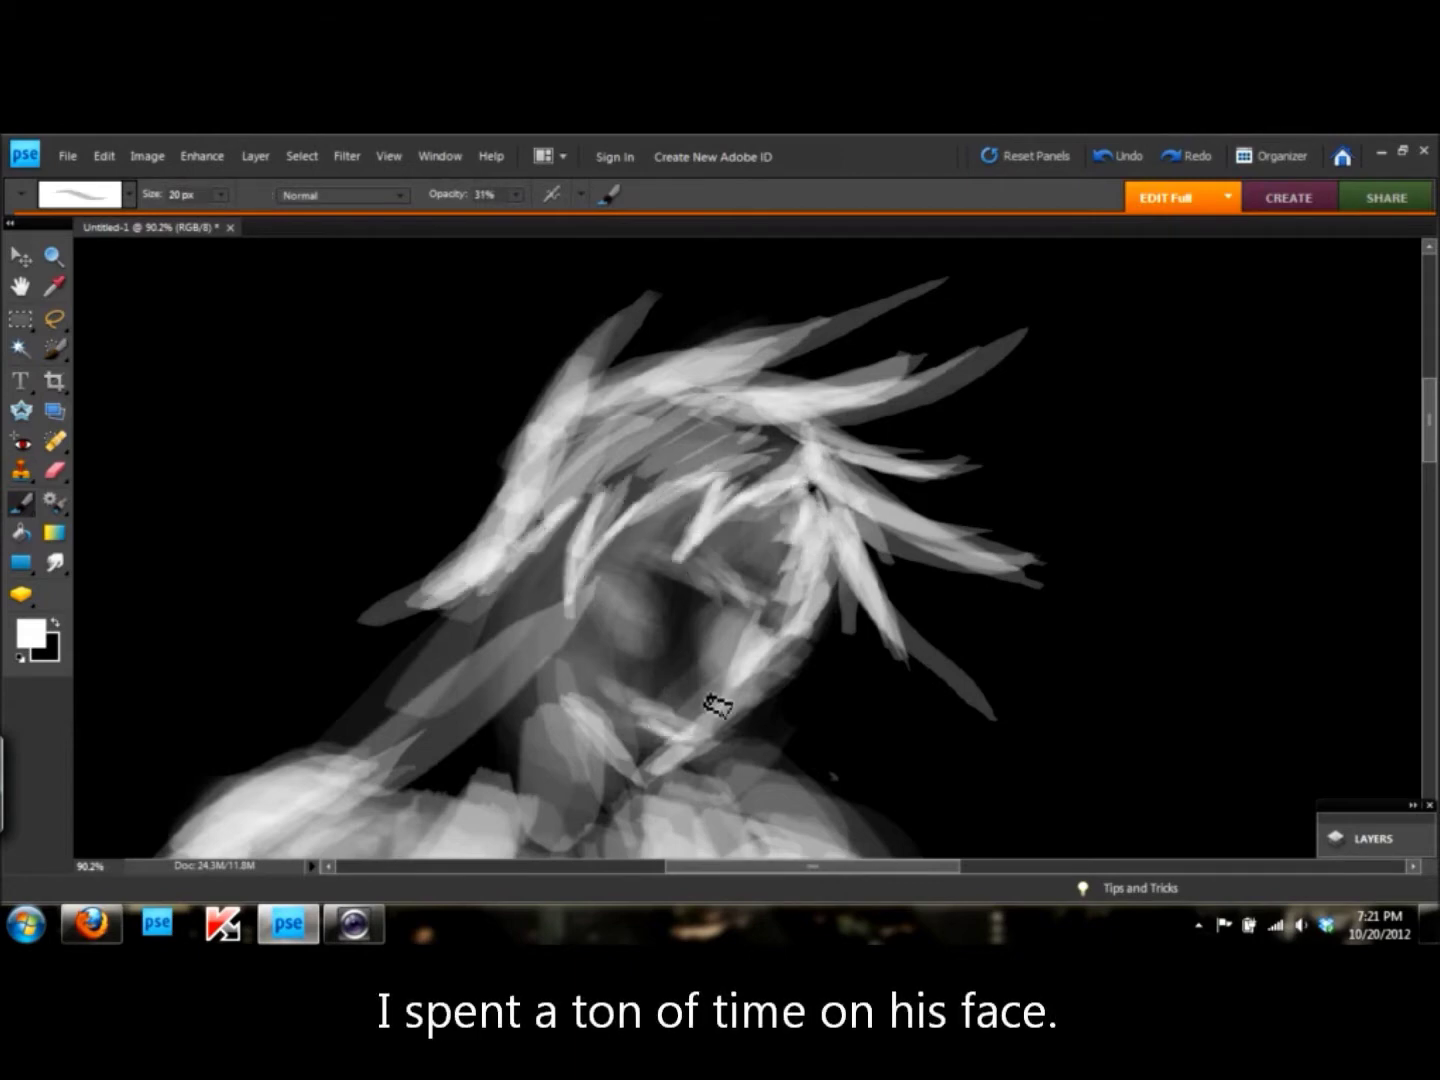
pyautogui.press('x')
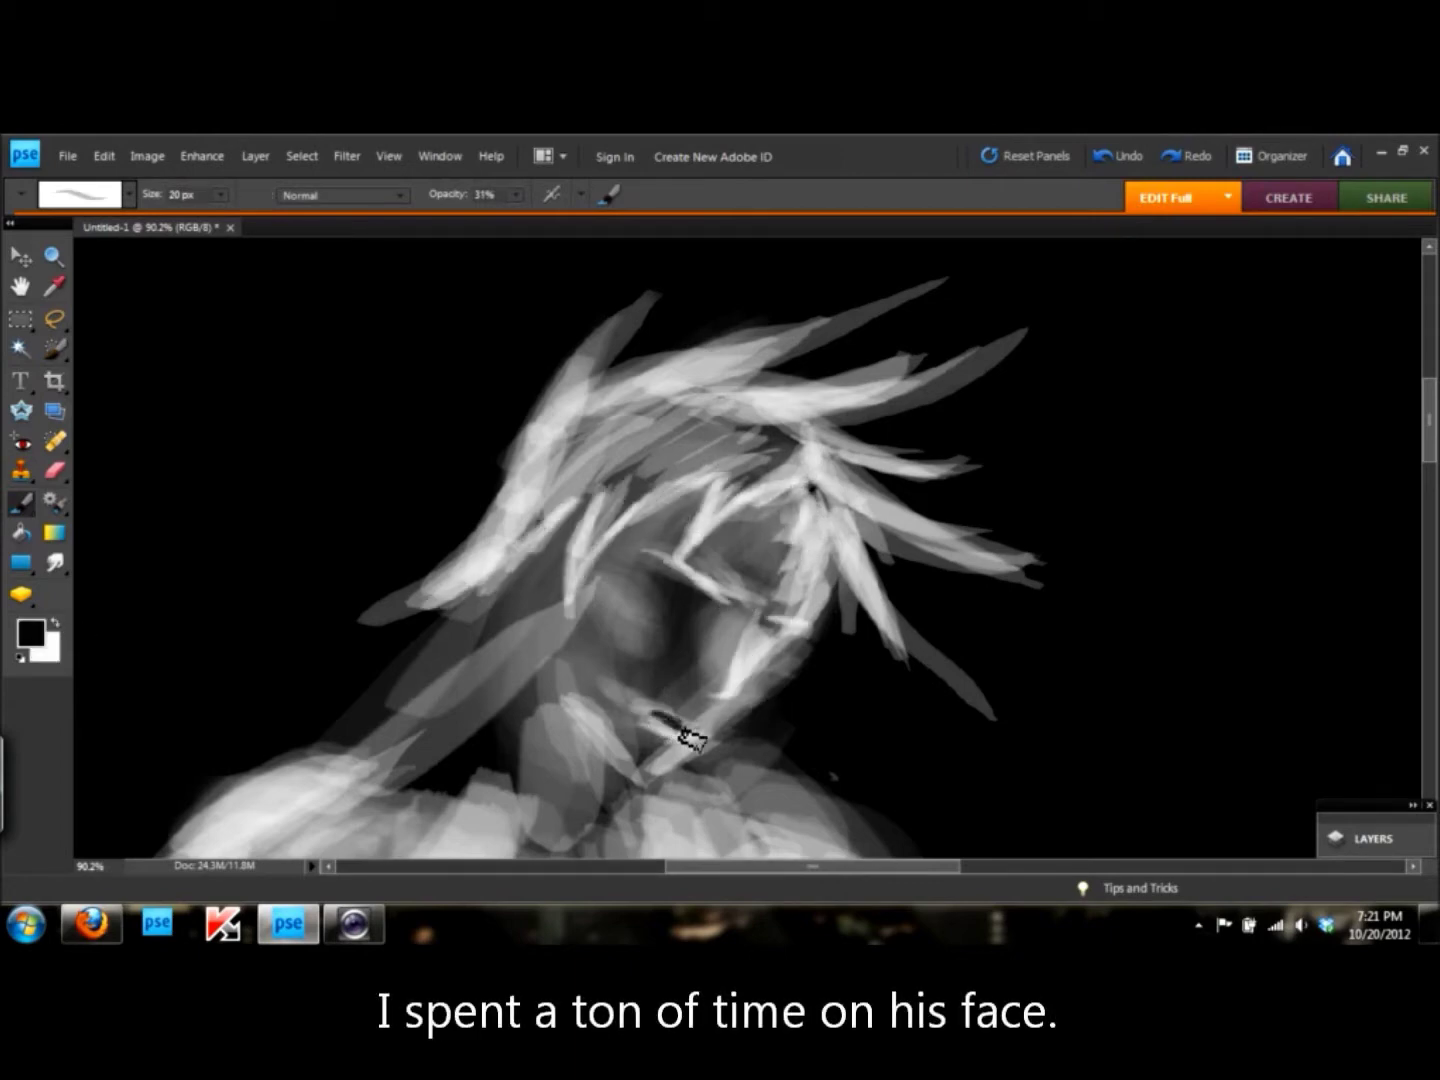
pyautogui.press('x')
pyautogui.press('x')
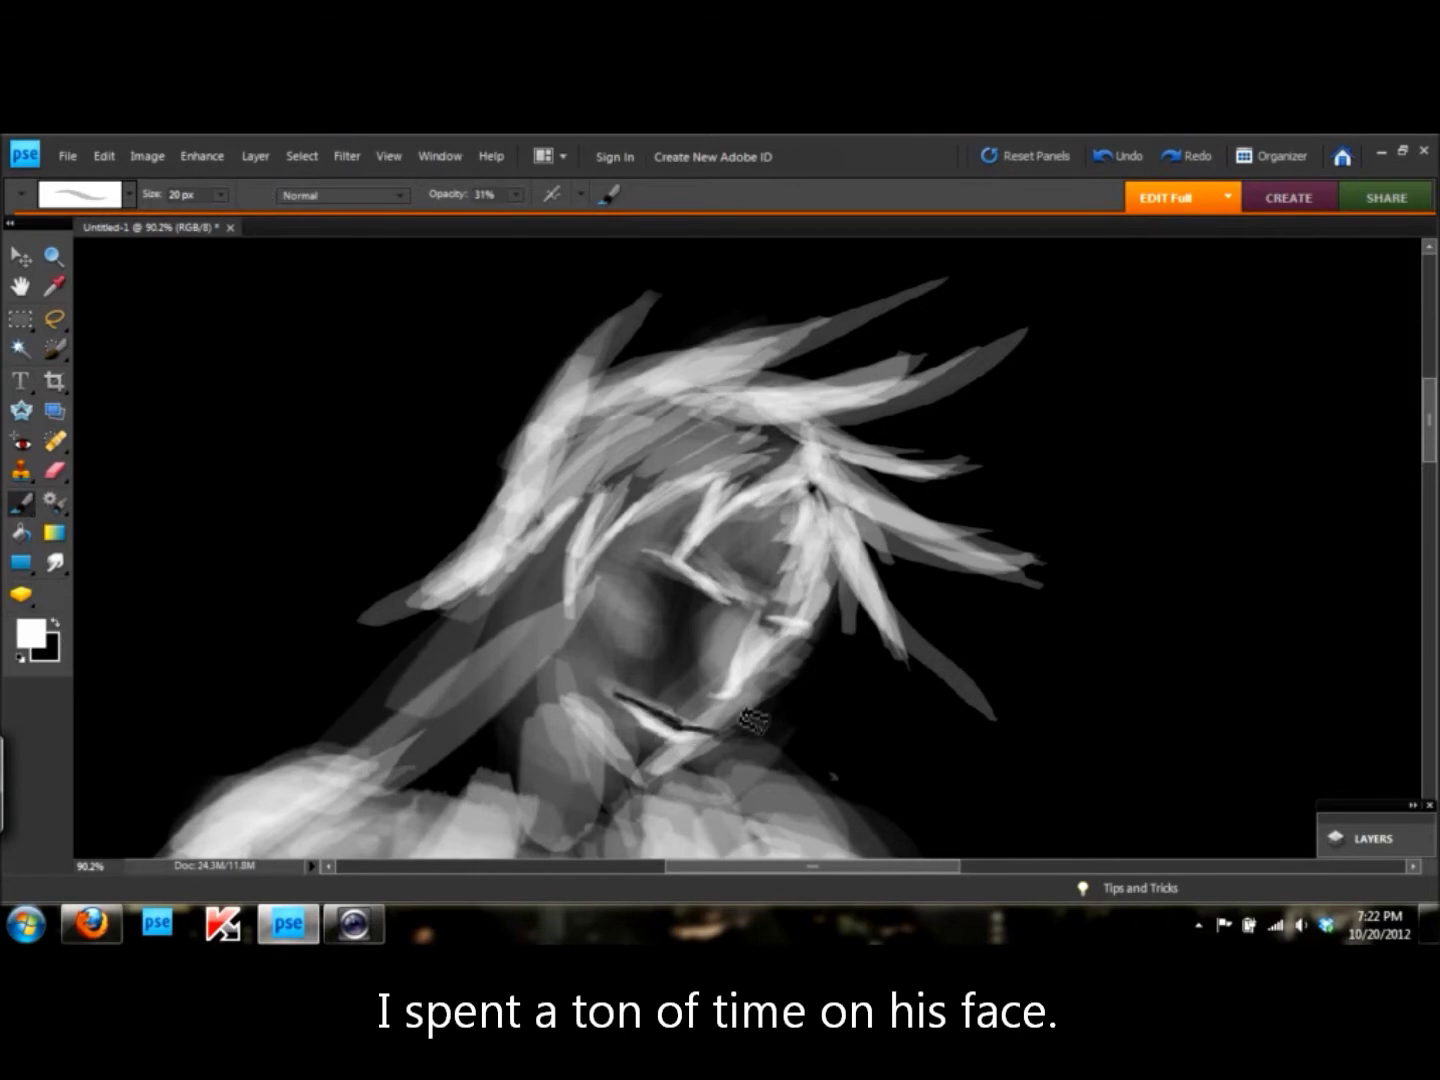
pyautogui.scroll(3, 736, 708)
pyautogui.press('x')
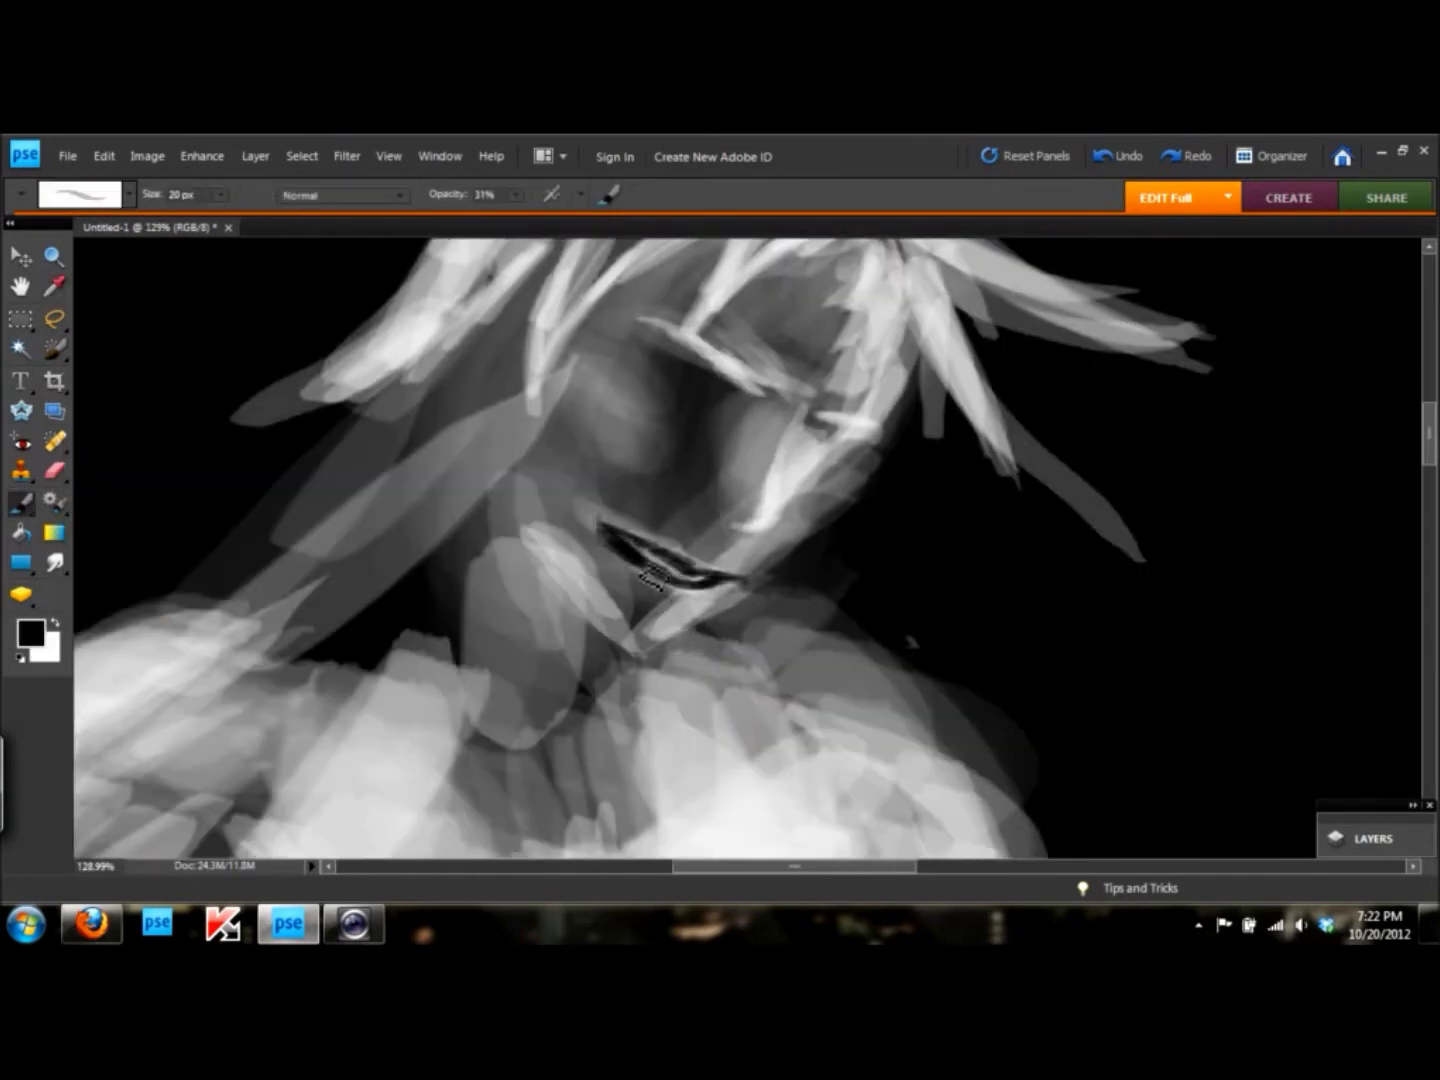
# - Add light strokes along the lip and jaw, then paint and outline the eye, brow and cheek shading
pyautogui.press('x')
pyautogui.moveTo(640, 628); pyautogui.dragTo(687, 637)
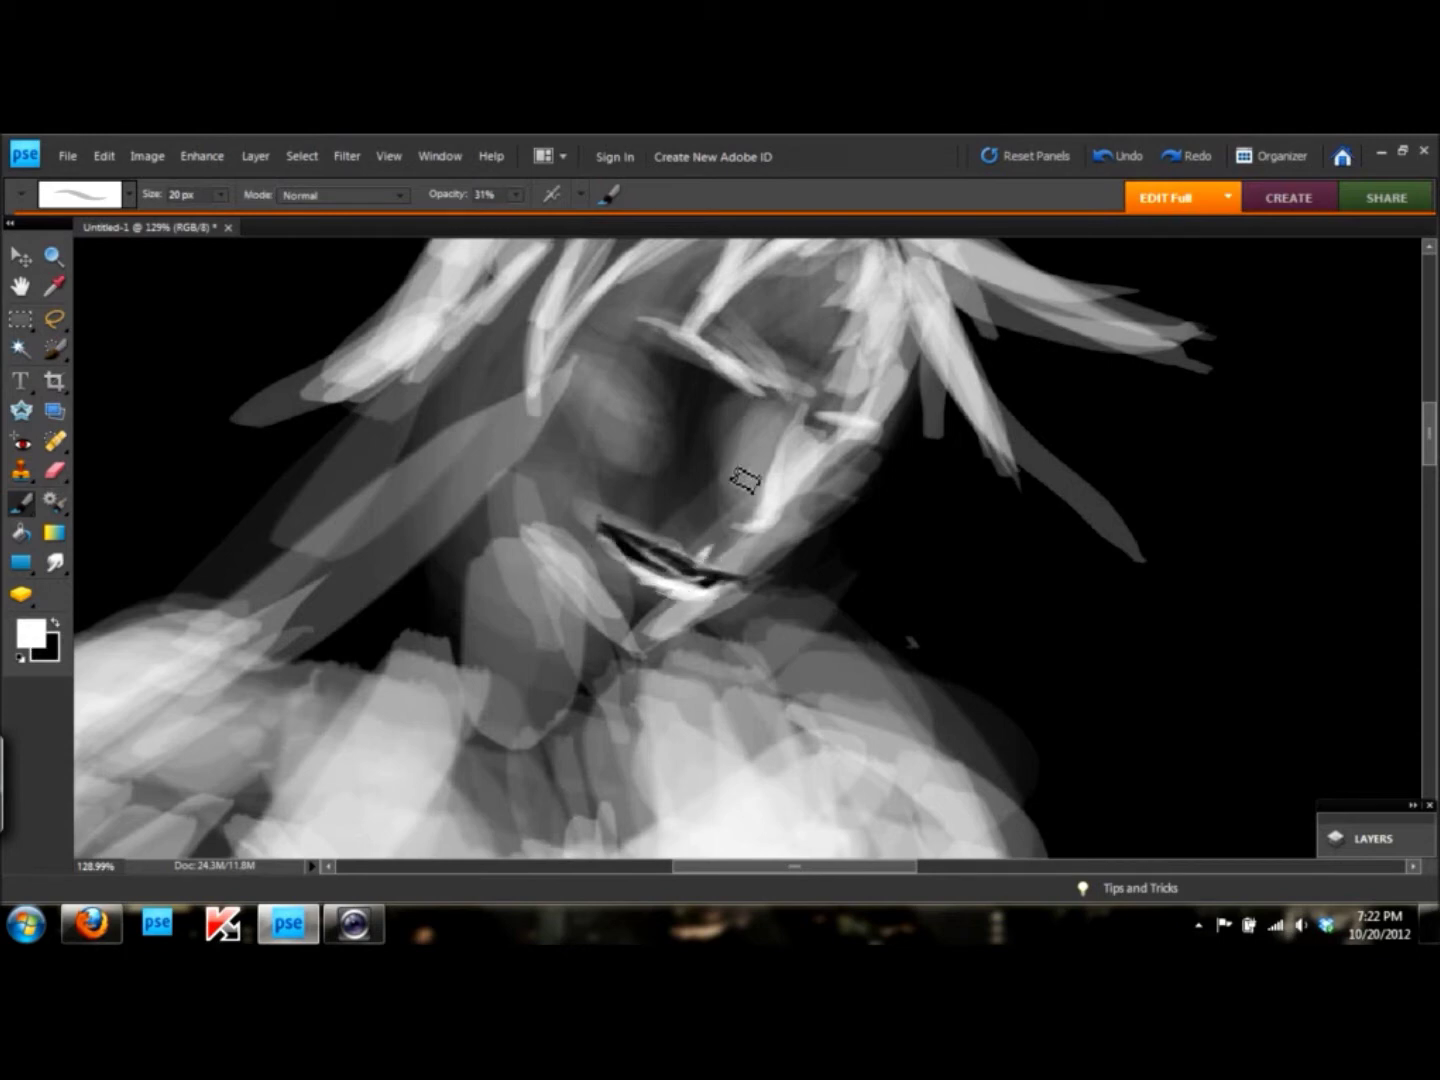
pyautogui.press('x')
pyautogui.moveTo(662, 378); pyautogui.dragTo(733, 392)
pyautogui.press('x')
pyautogui.moveTo(616, 326); pyautogui.dragTo(785, 380)
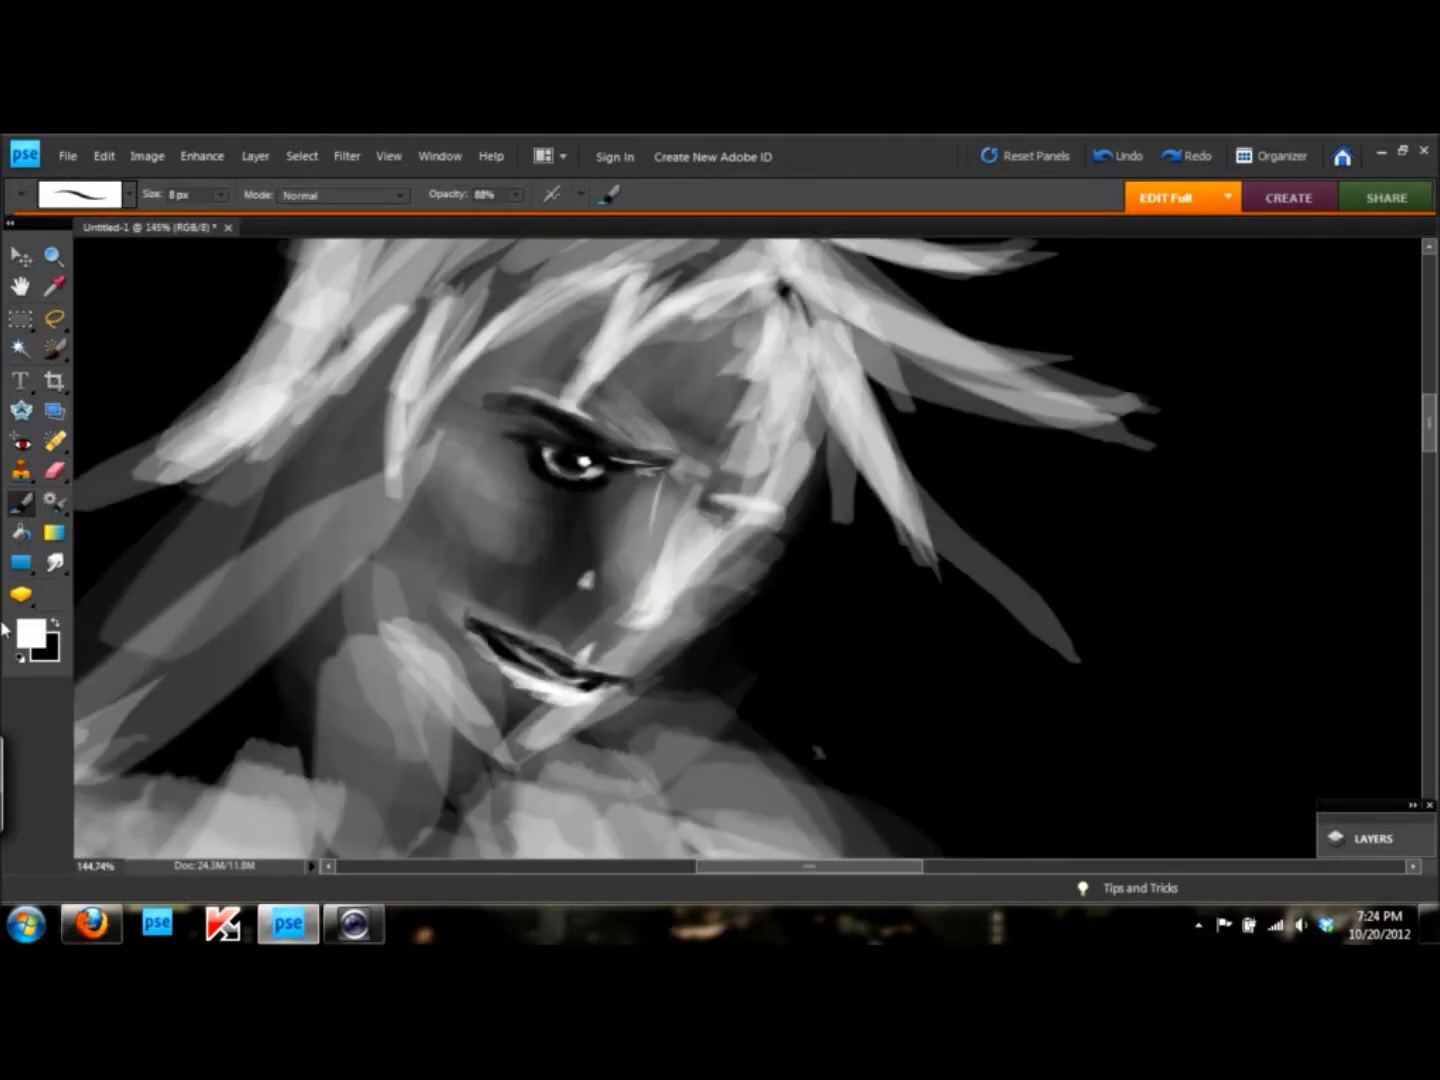
pyautogui.moveTo(505, 432)
pyautogui.mouseDown()
pyautogui.moveTo(578, 505)
pyautogui.moveTo(718, 565)
pyautogui.moveTo(775, 548)
pyautogui.moveTo(761, 620)
pyautogui.mouseUp()
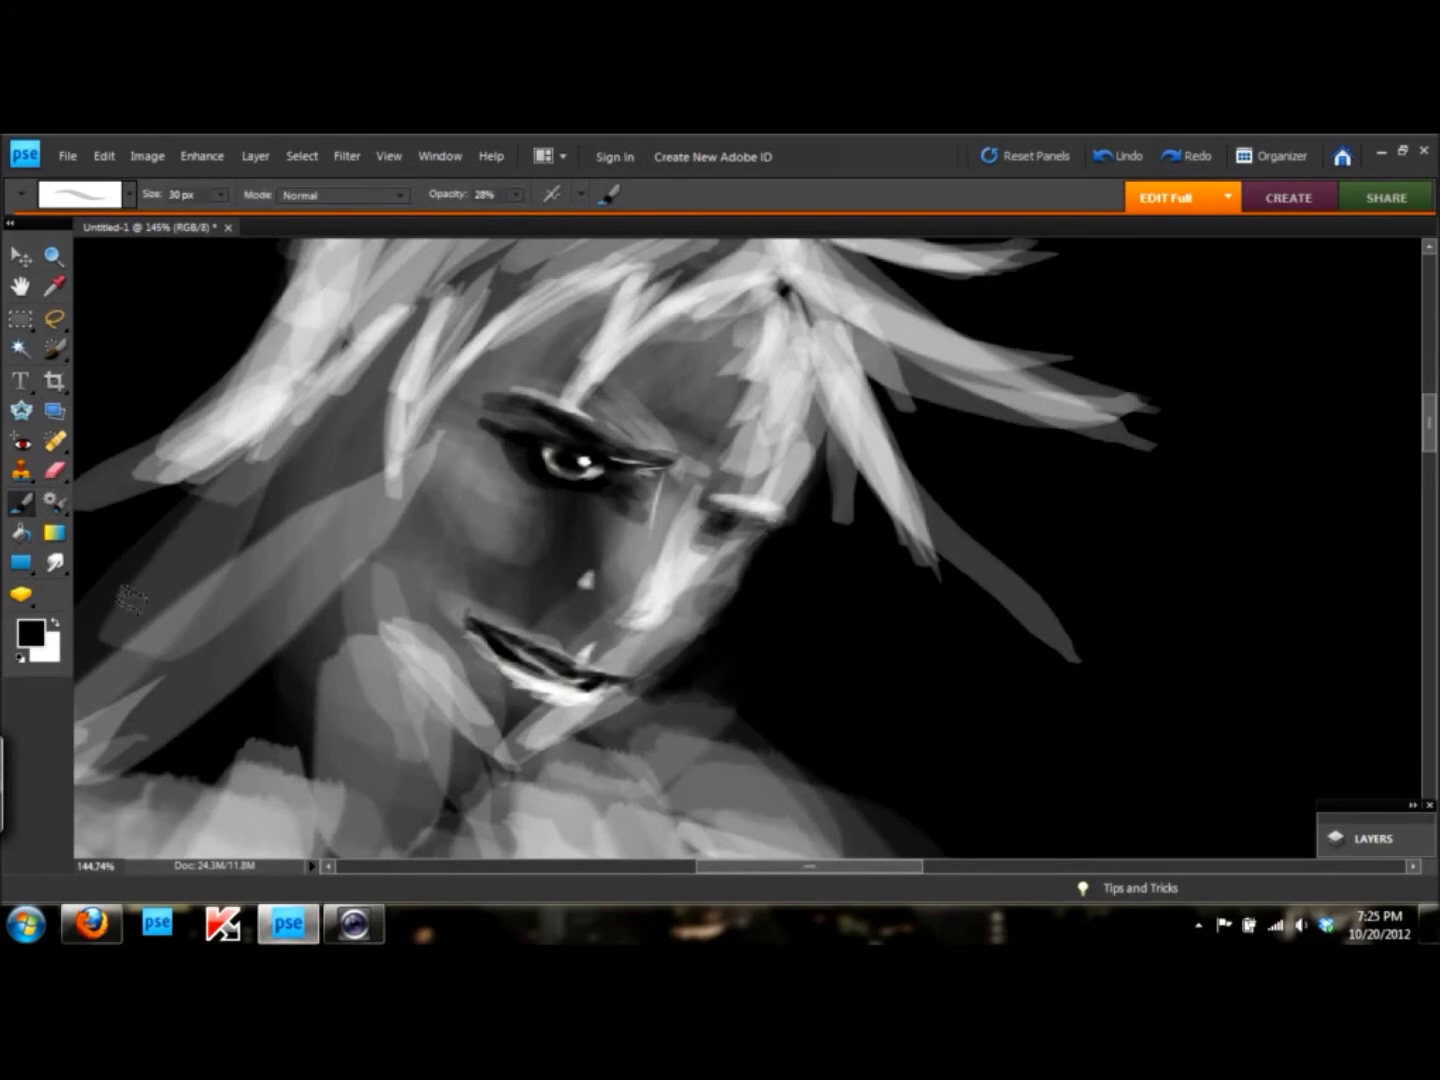
# - Set the brush opacity to 28% and return to painting in black
pyautogui.click(21, 533)
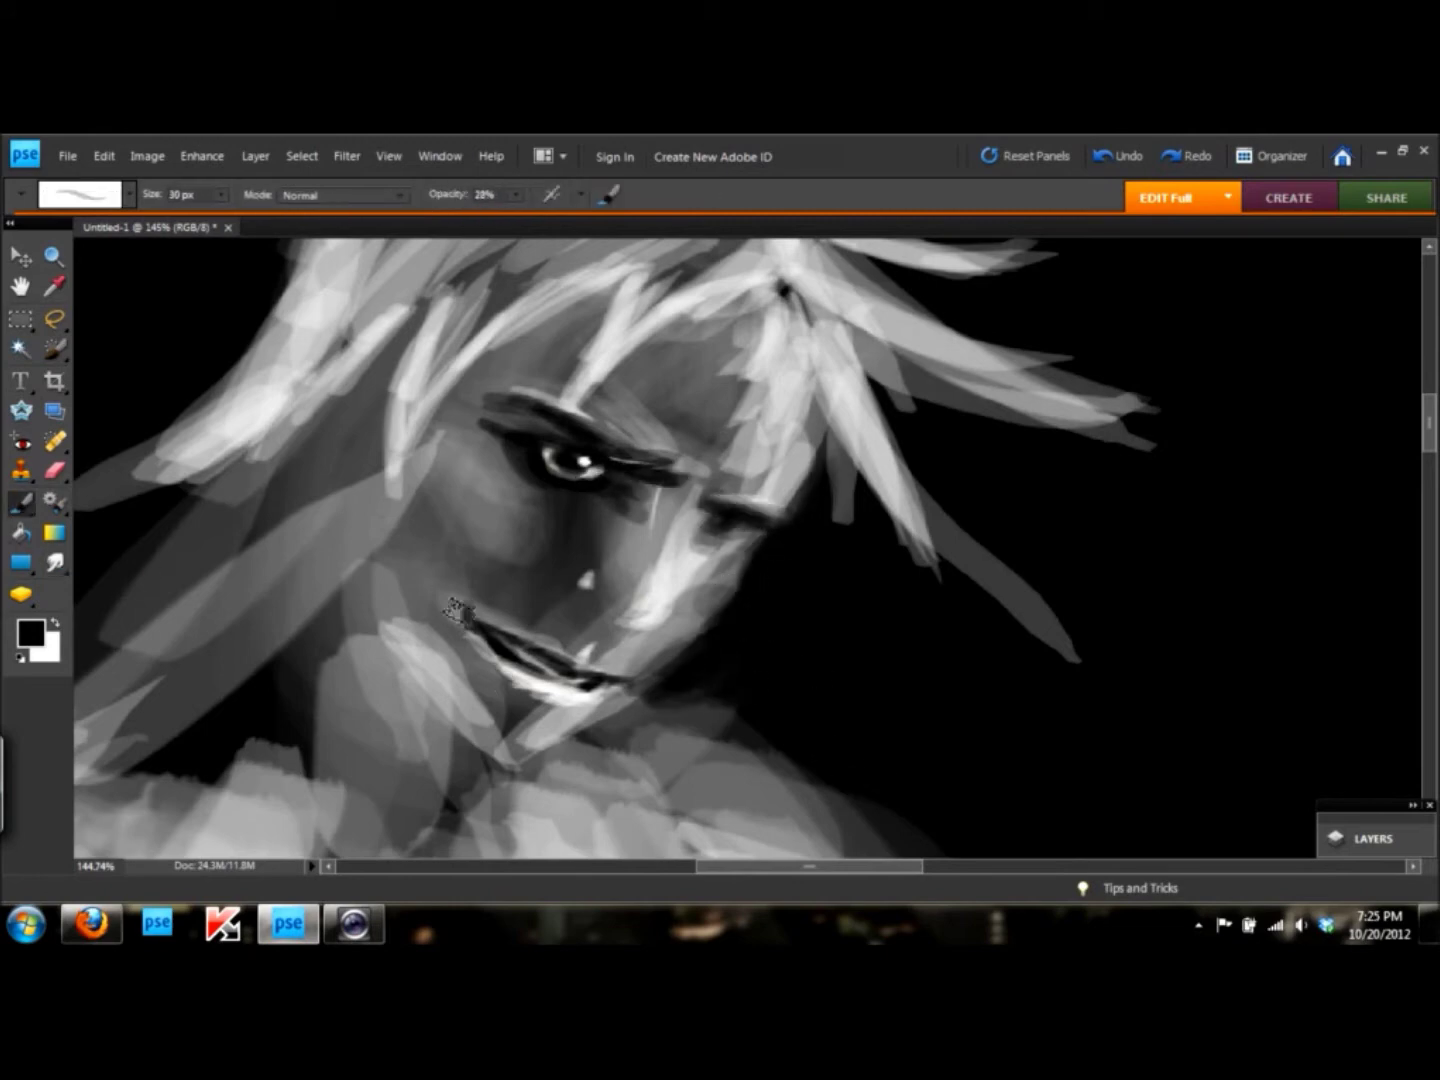
pyautogui.press('2')
pyautogui.press('8')
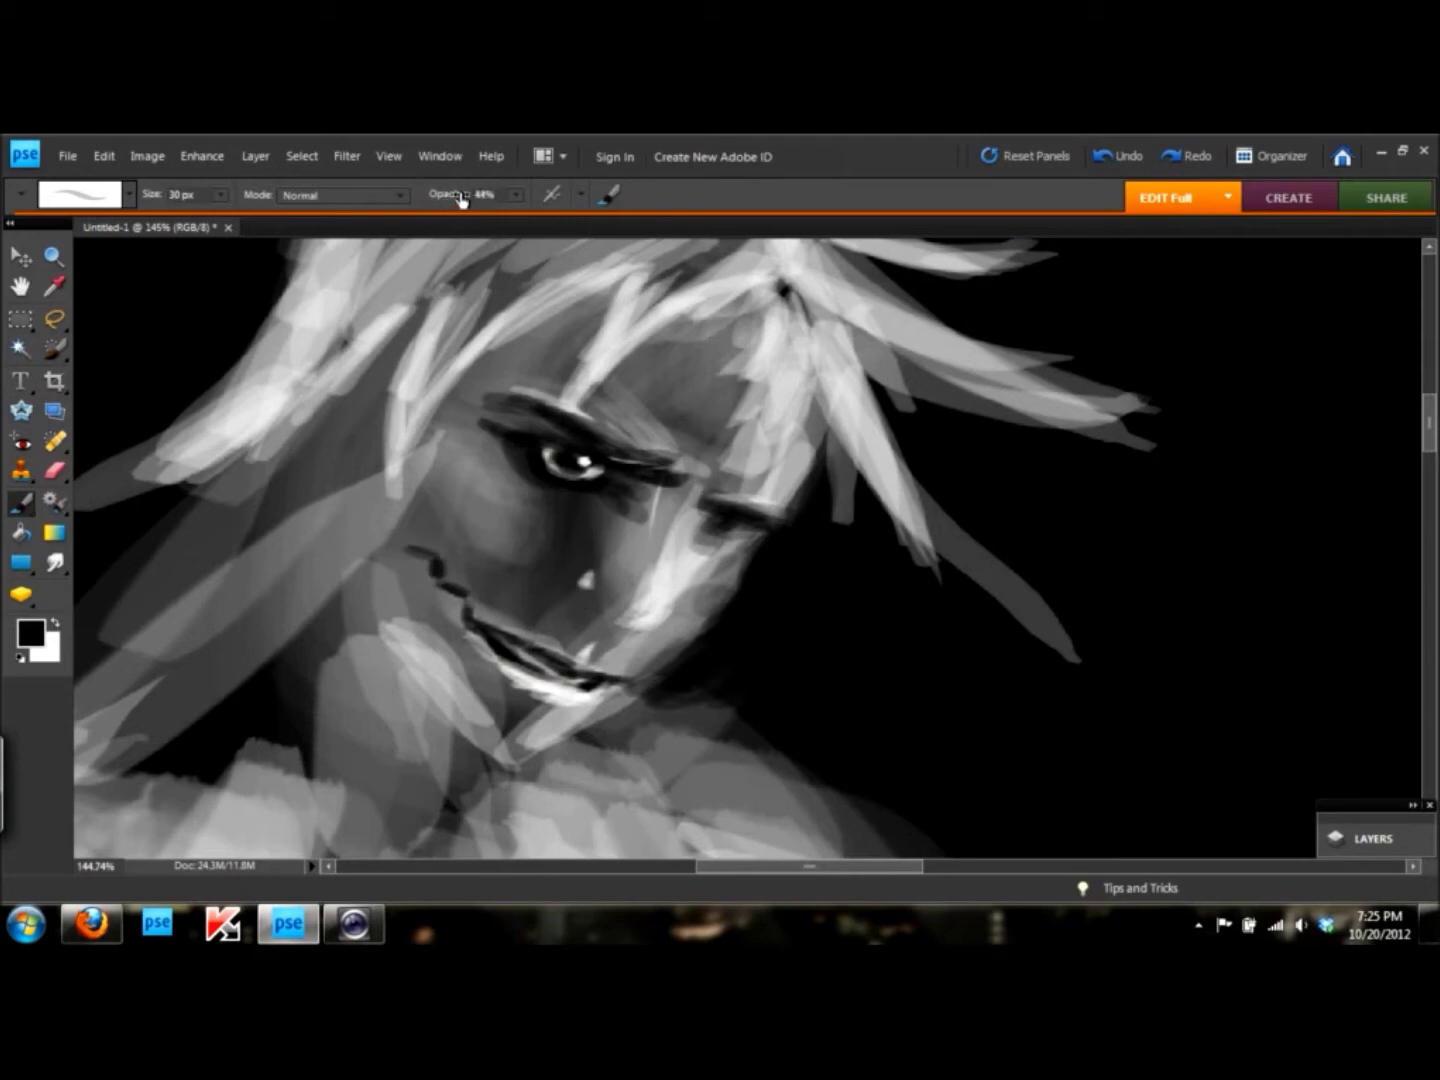
pyautogui.press('x')
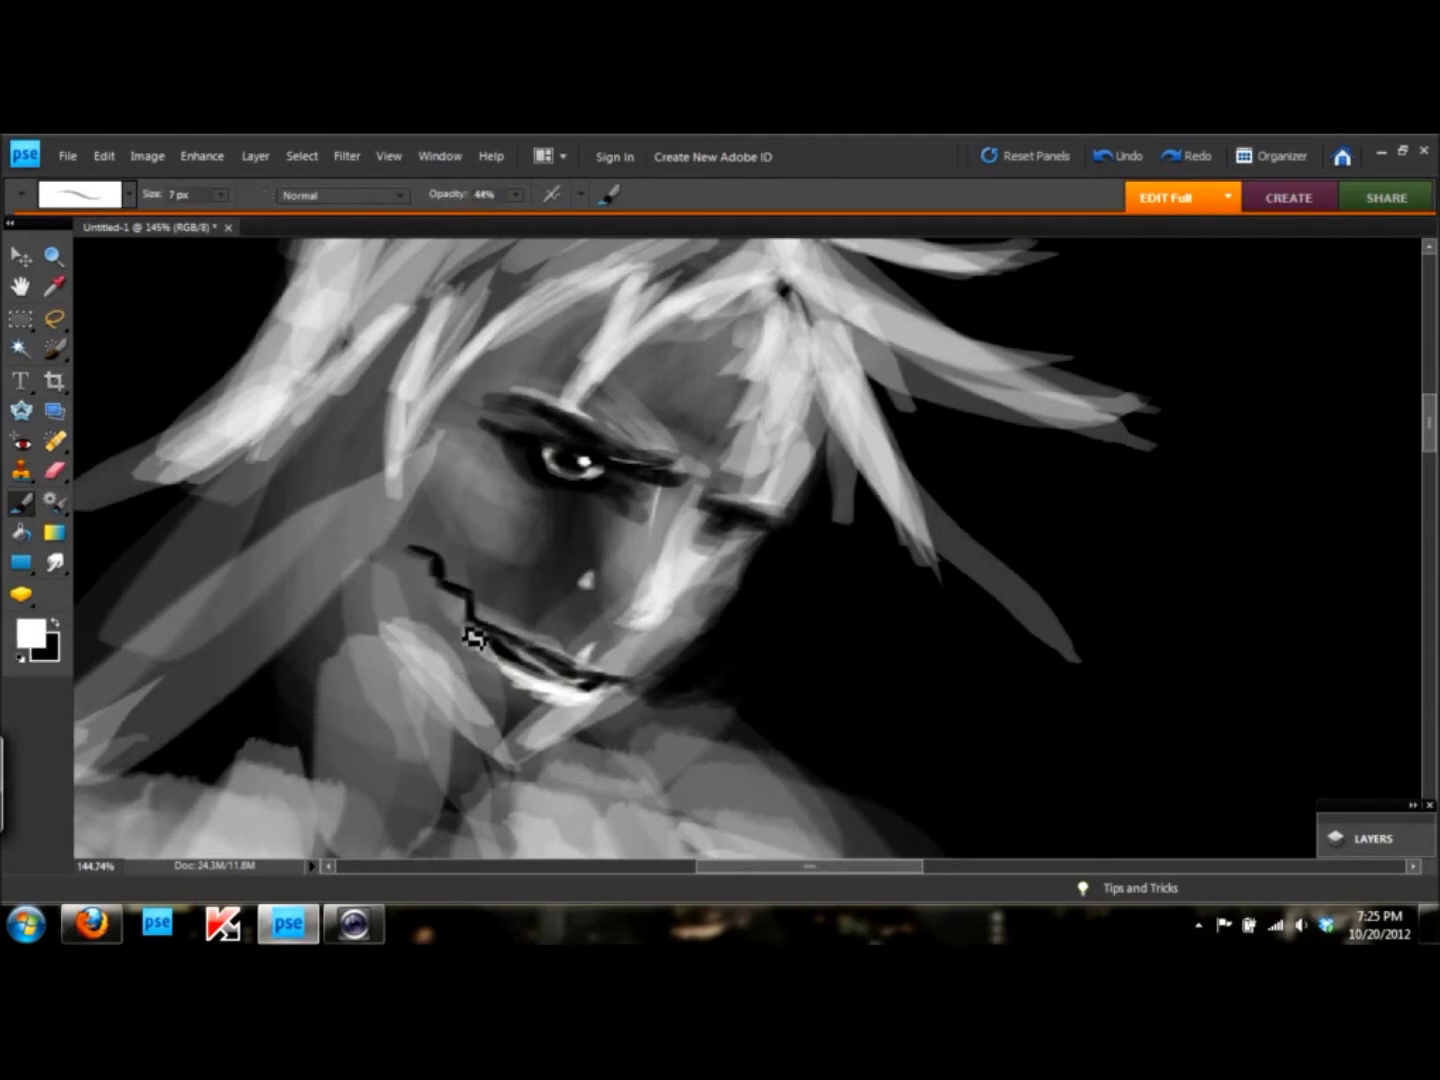
pyautogui.press('x')
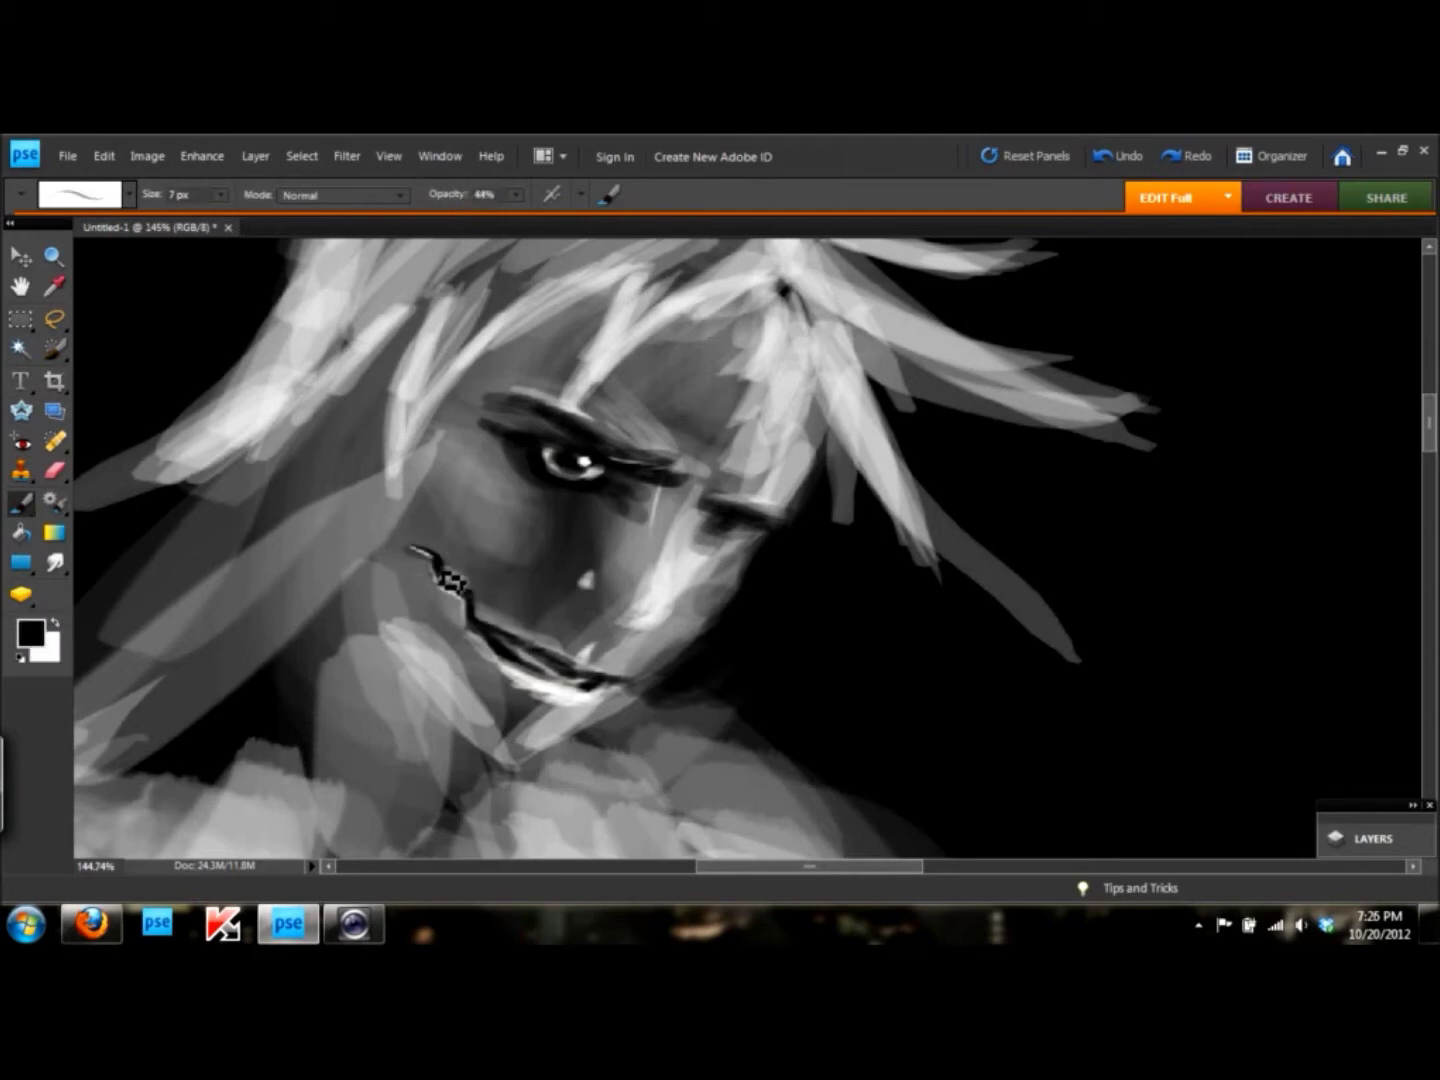
pyautogui.click(54, 624)
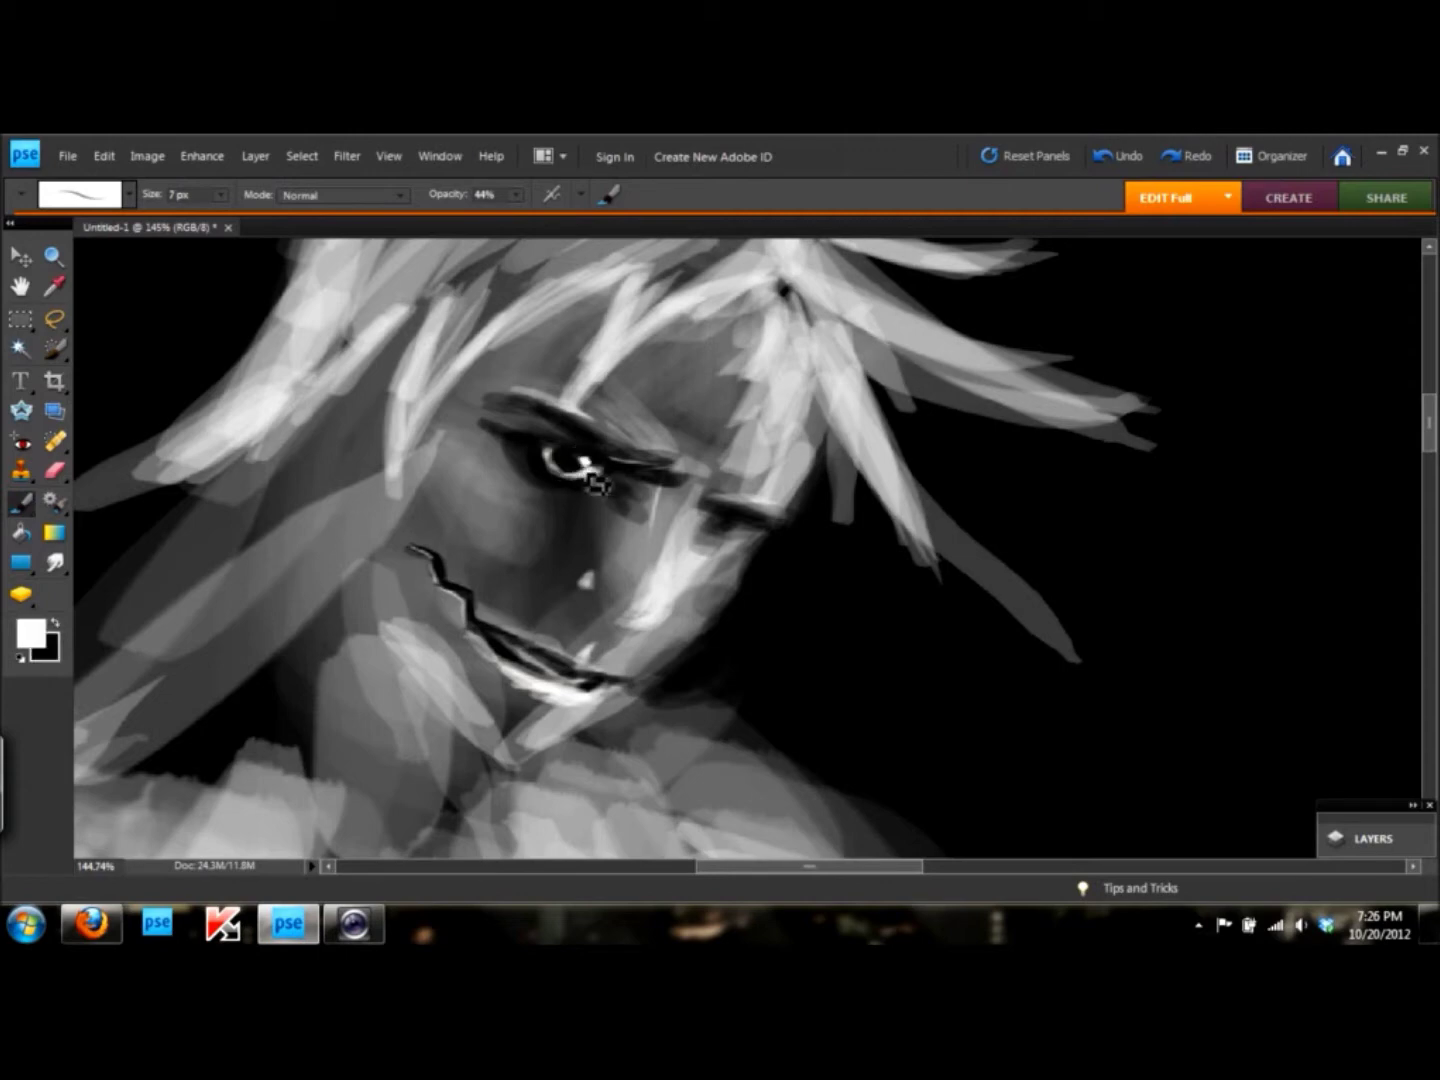
pyautogui.click(56, 626)
# - Draw a pointed ear over the hair with a dark outline and light inner strokes
pyautogui.moveTo(292, 288)
pyautogui.mouseDown()
pyautogui.moveTo(375, 380)
pyautogui.moveTo(320, 456)
pyautogui.moveTo(346, 488)
pyautogui.mouseUp()
pyautogui.moveTo(316, 333); pyautogui.dragTo(375, 382)
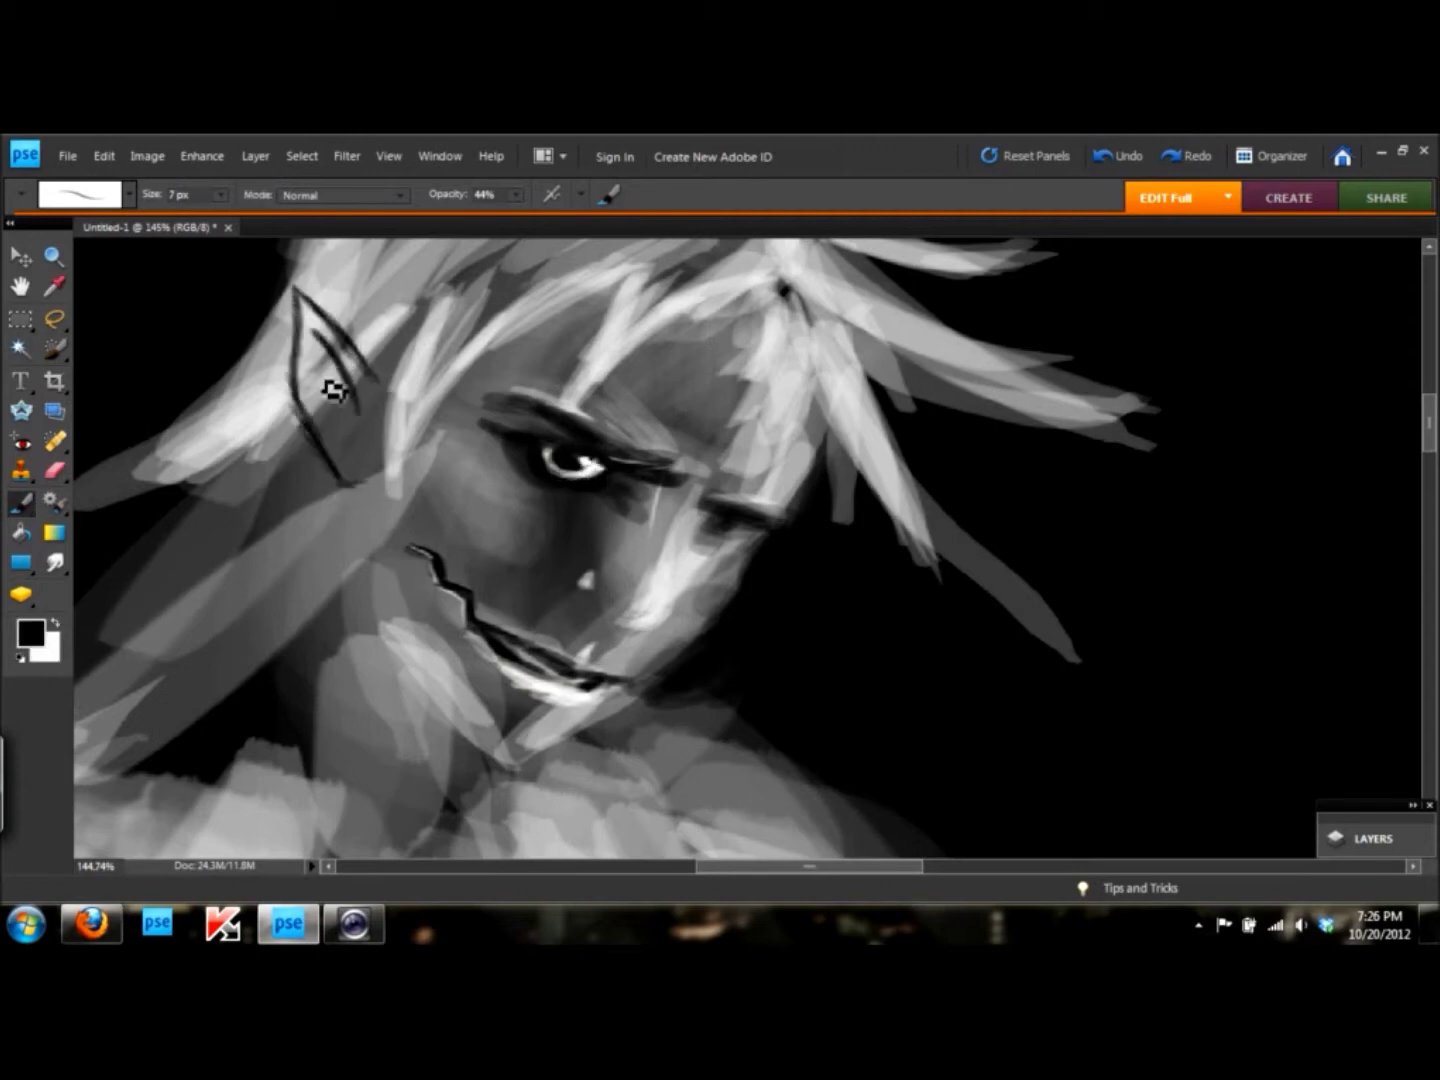
pyautogui.press('x')
pyautogui.moveTo(335, 322); pyautogui.dragTo(350, 480)
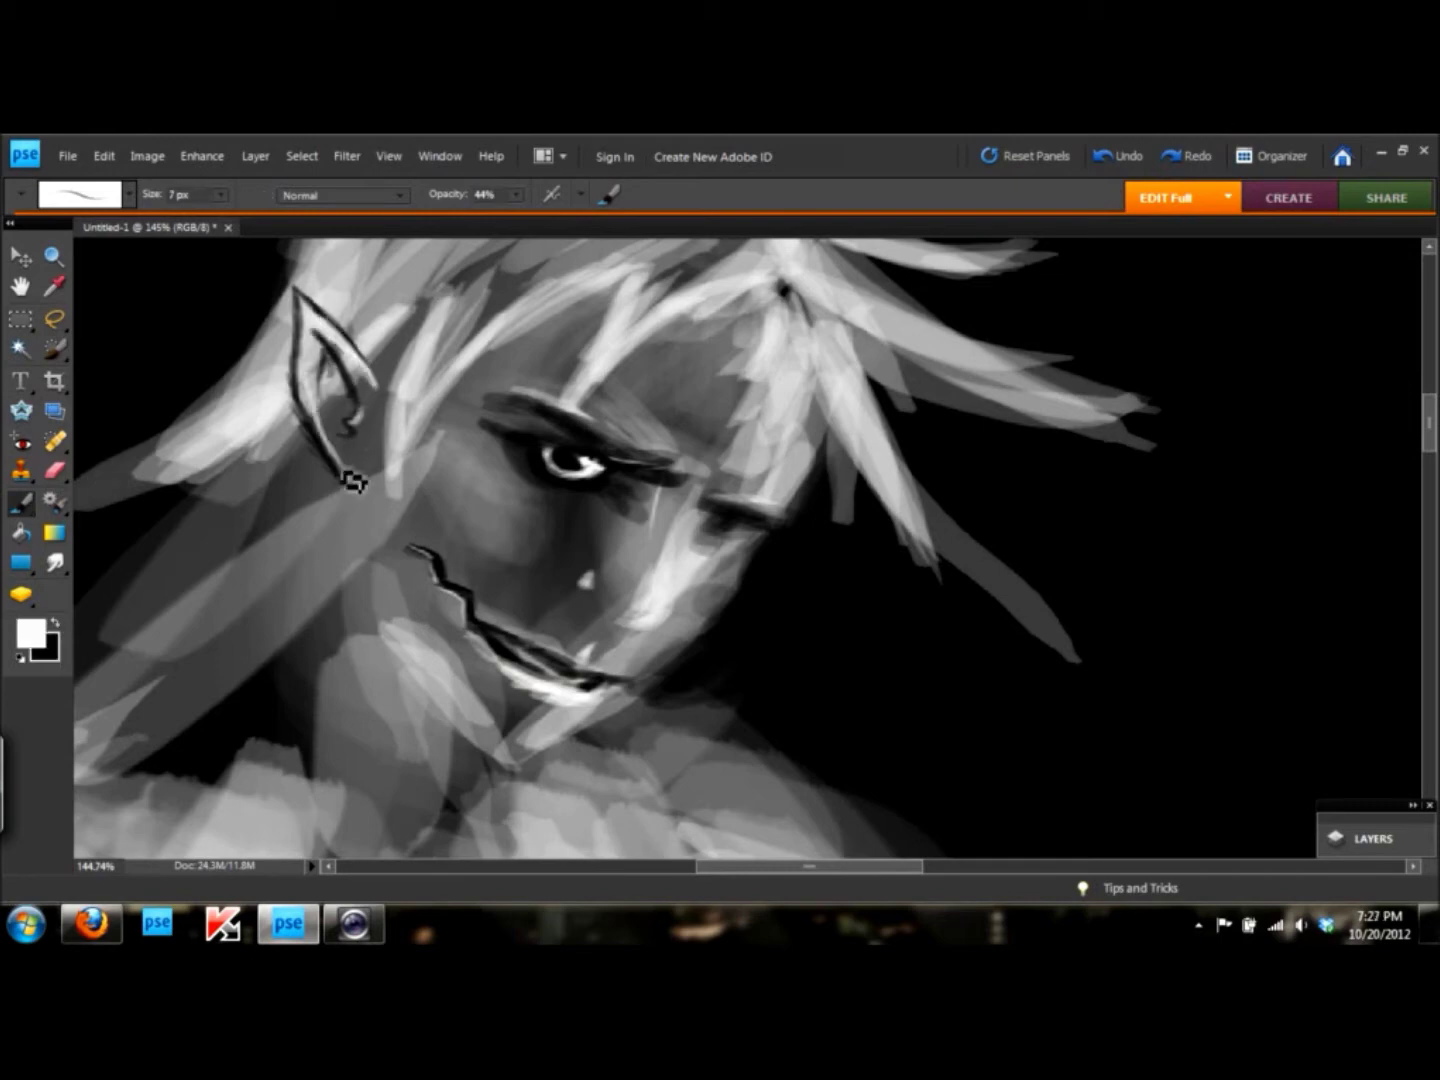
pyautogui.press('x')
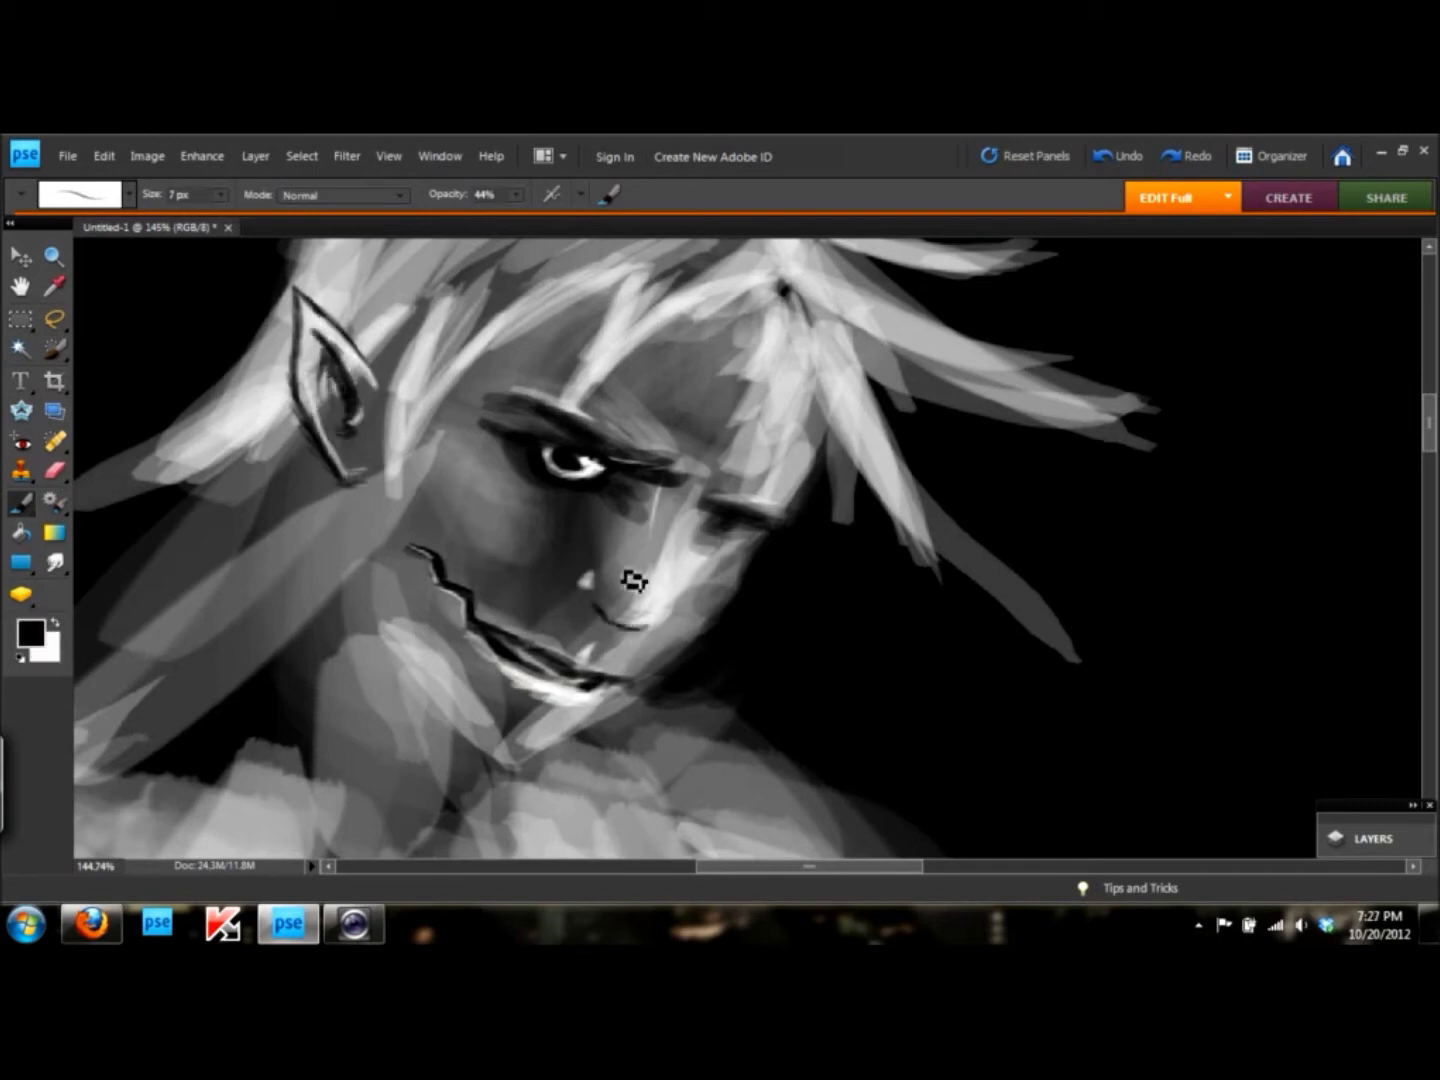
# - Smudge the face outline from temple to jaw, redo the mouth, and lighten the neck
pyautogui.press('r')
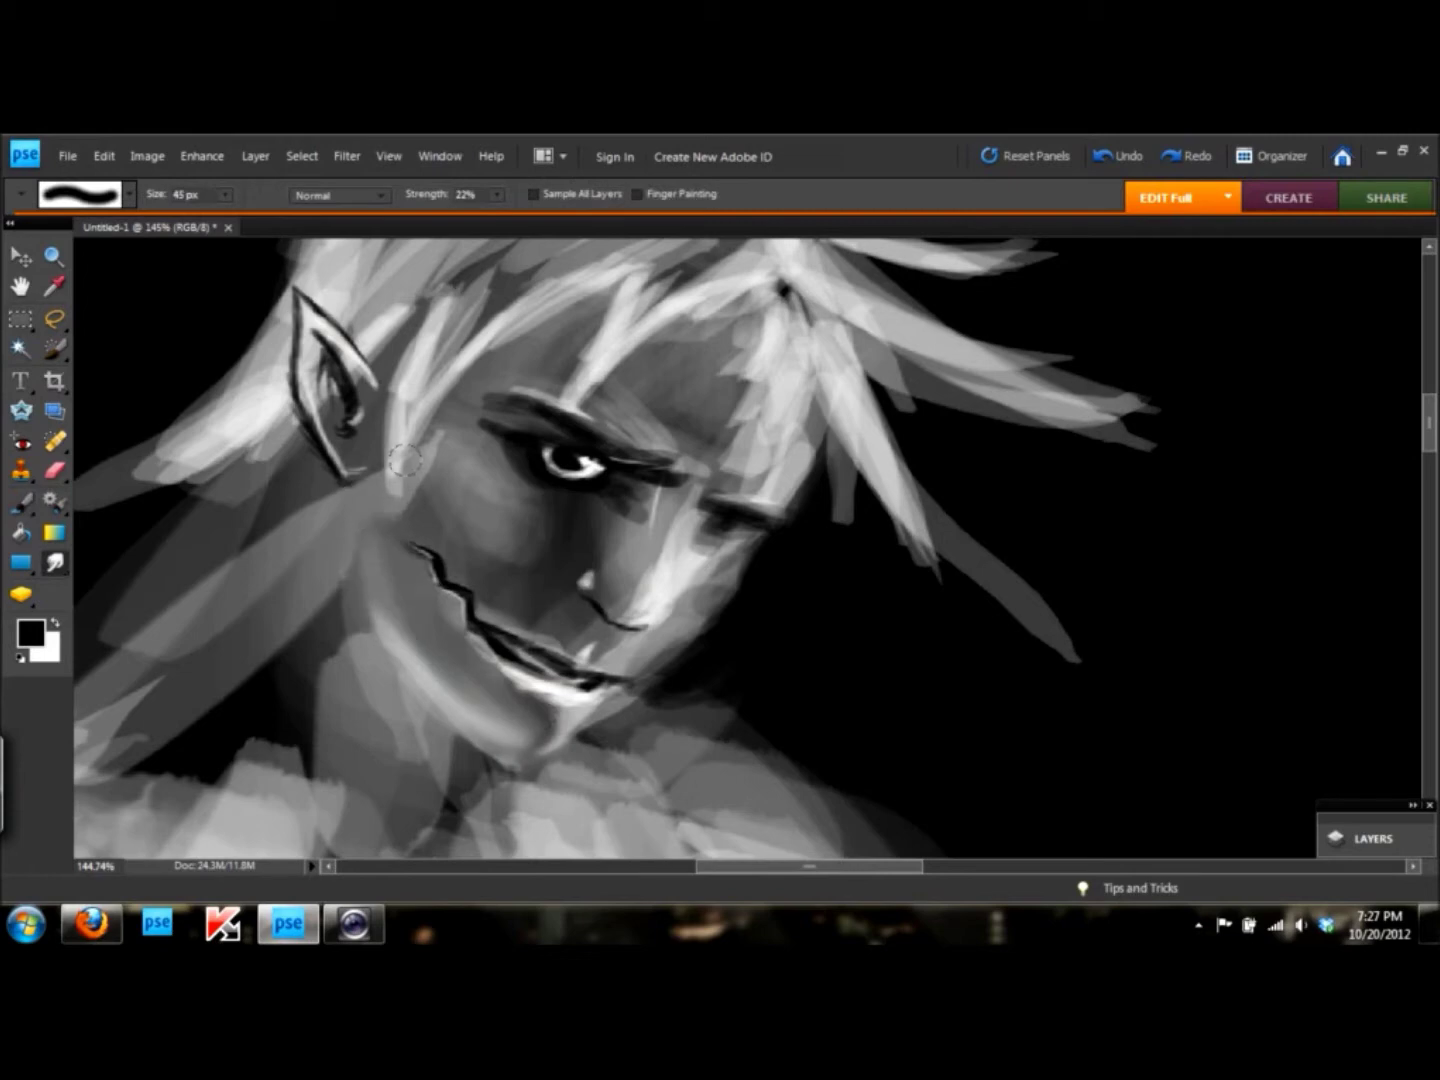
pyautogui.moveTo(820, 409)
pyautogui.mouseDown()
pyautogui.moveTo(661, 700)
pyautogui.moveTo(571, 770)
pyautogui.moveTo(495, 735)
pyautogui.mouseUp()
pyautogui.press('b')
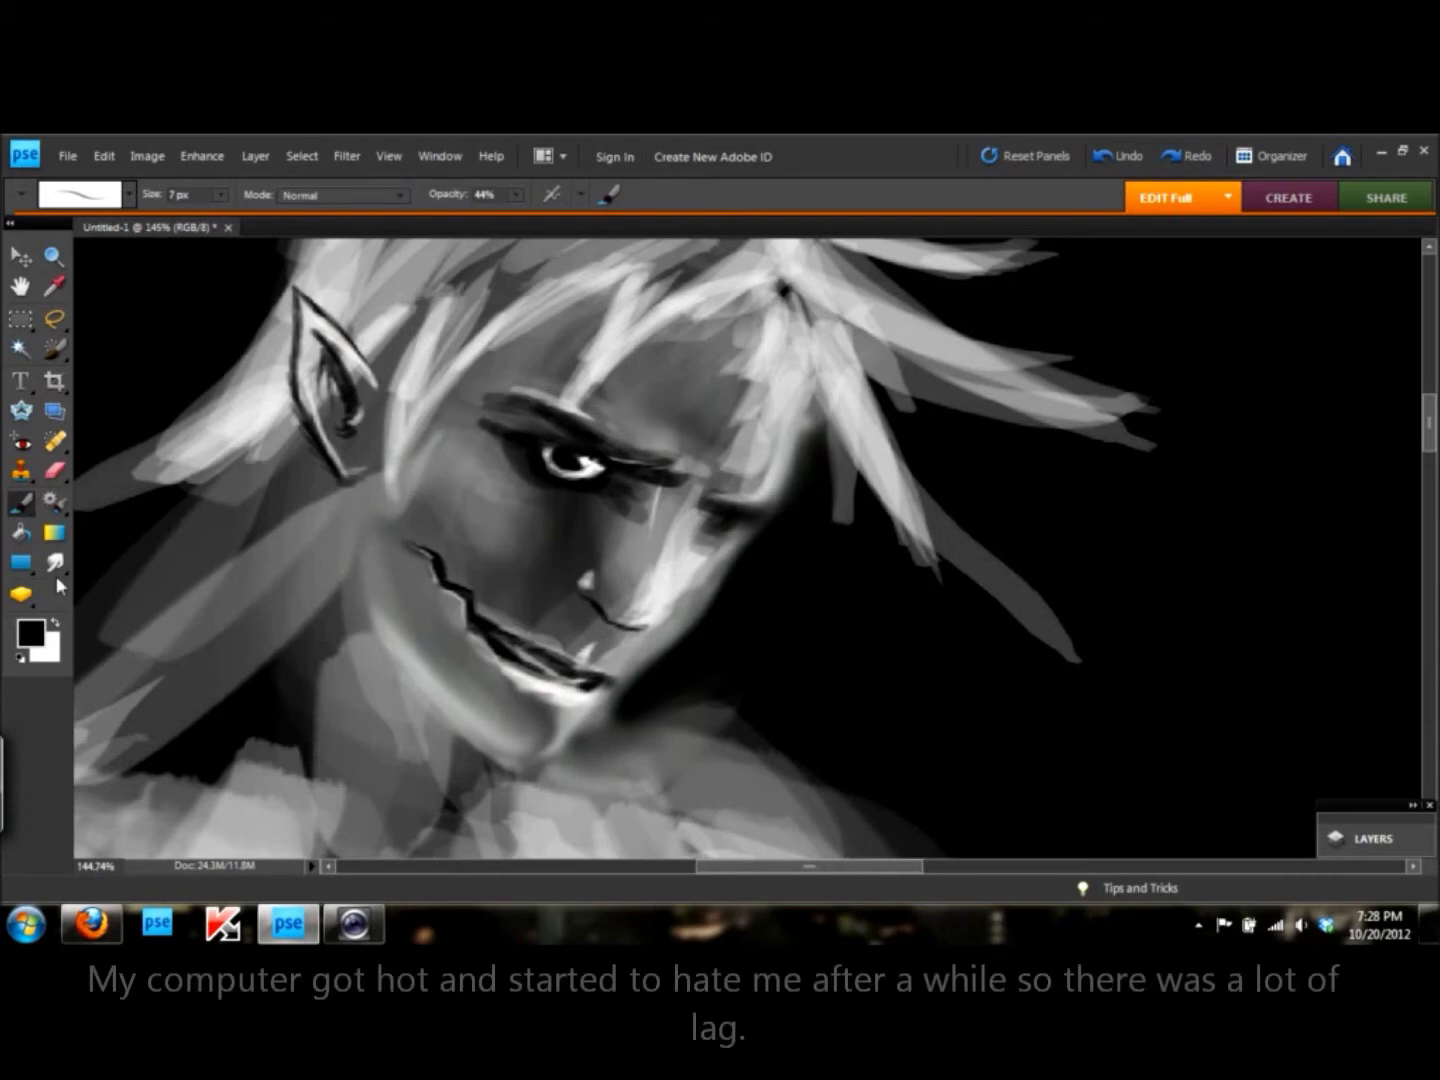
pyautogui.hotkey('ctrl', 'z')
pyautogui.moveTo(525, 698)
pyautogui.mouseDown()
pyautogui.moveTo(590, 680)
pyautogui.moveTo(560, 706)
pyautogui.mouseUp()
pyautogui.moveTo(403, 533); pyautogui.dragTo(460, 630)
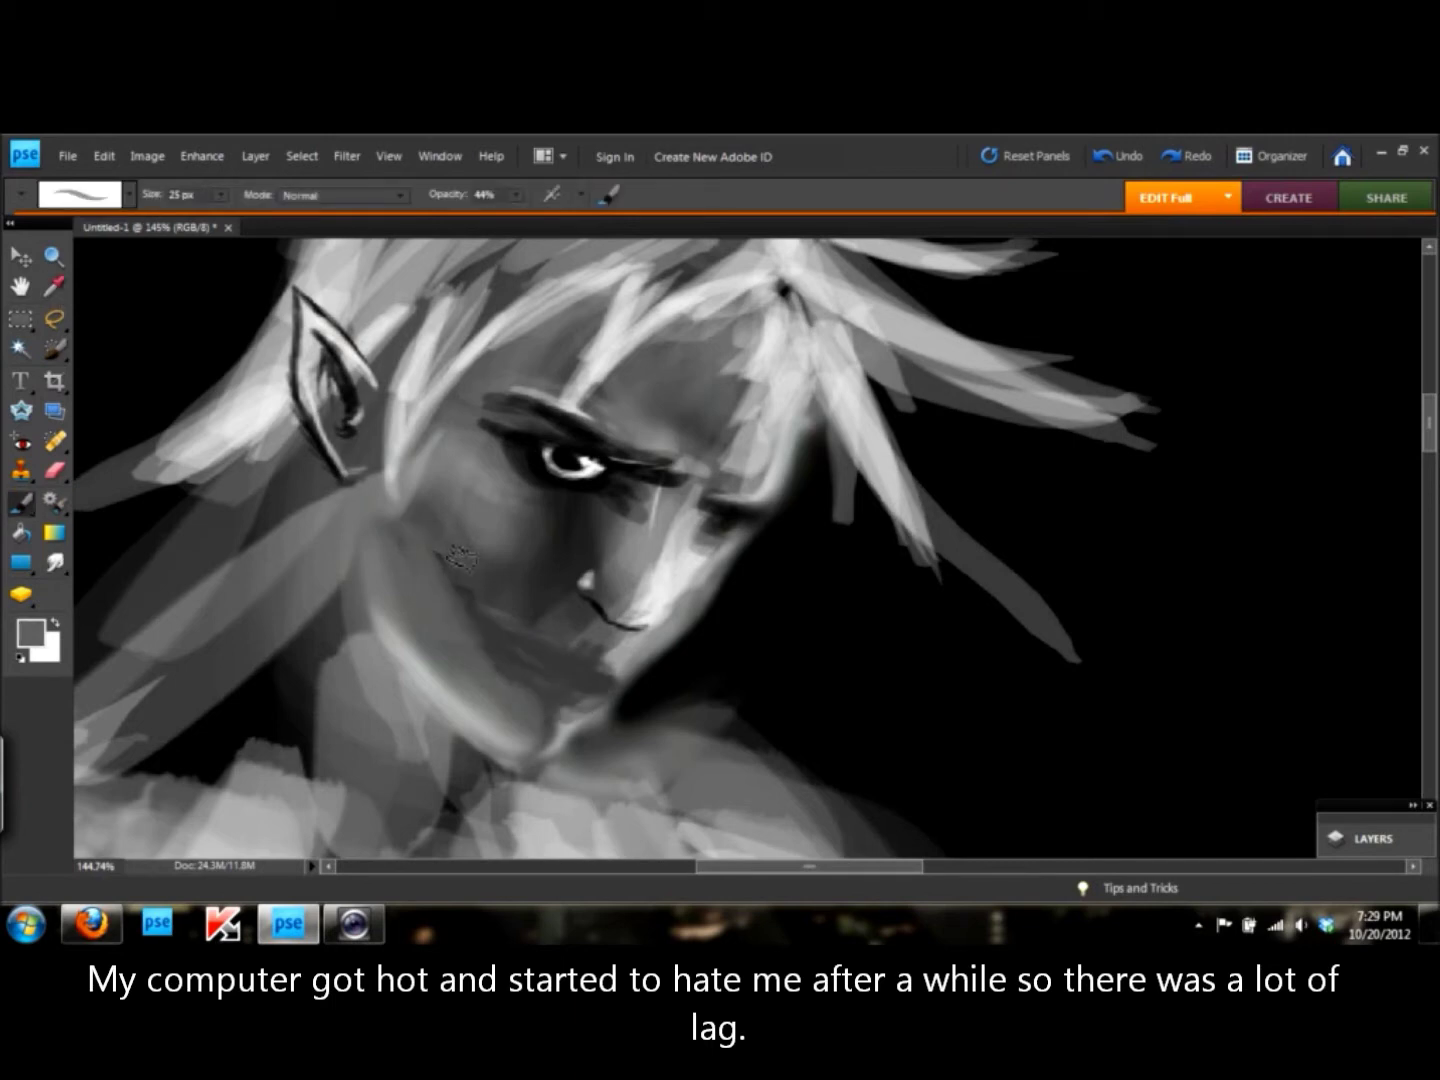
pyautogui.moveTo(471, 560); pyautogui.dragTo(561, 689)
# - Add faint black shading at 10% opacity on the cheek, mouth and chin
pyautogui.press('d')
pyautogui.press('0')
pyautogui.press('1')
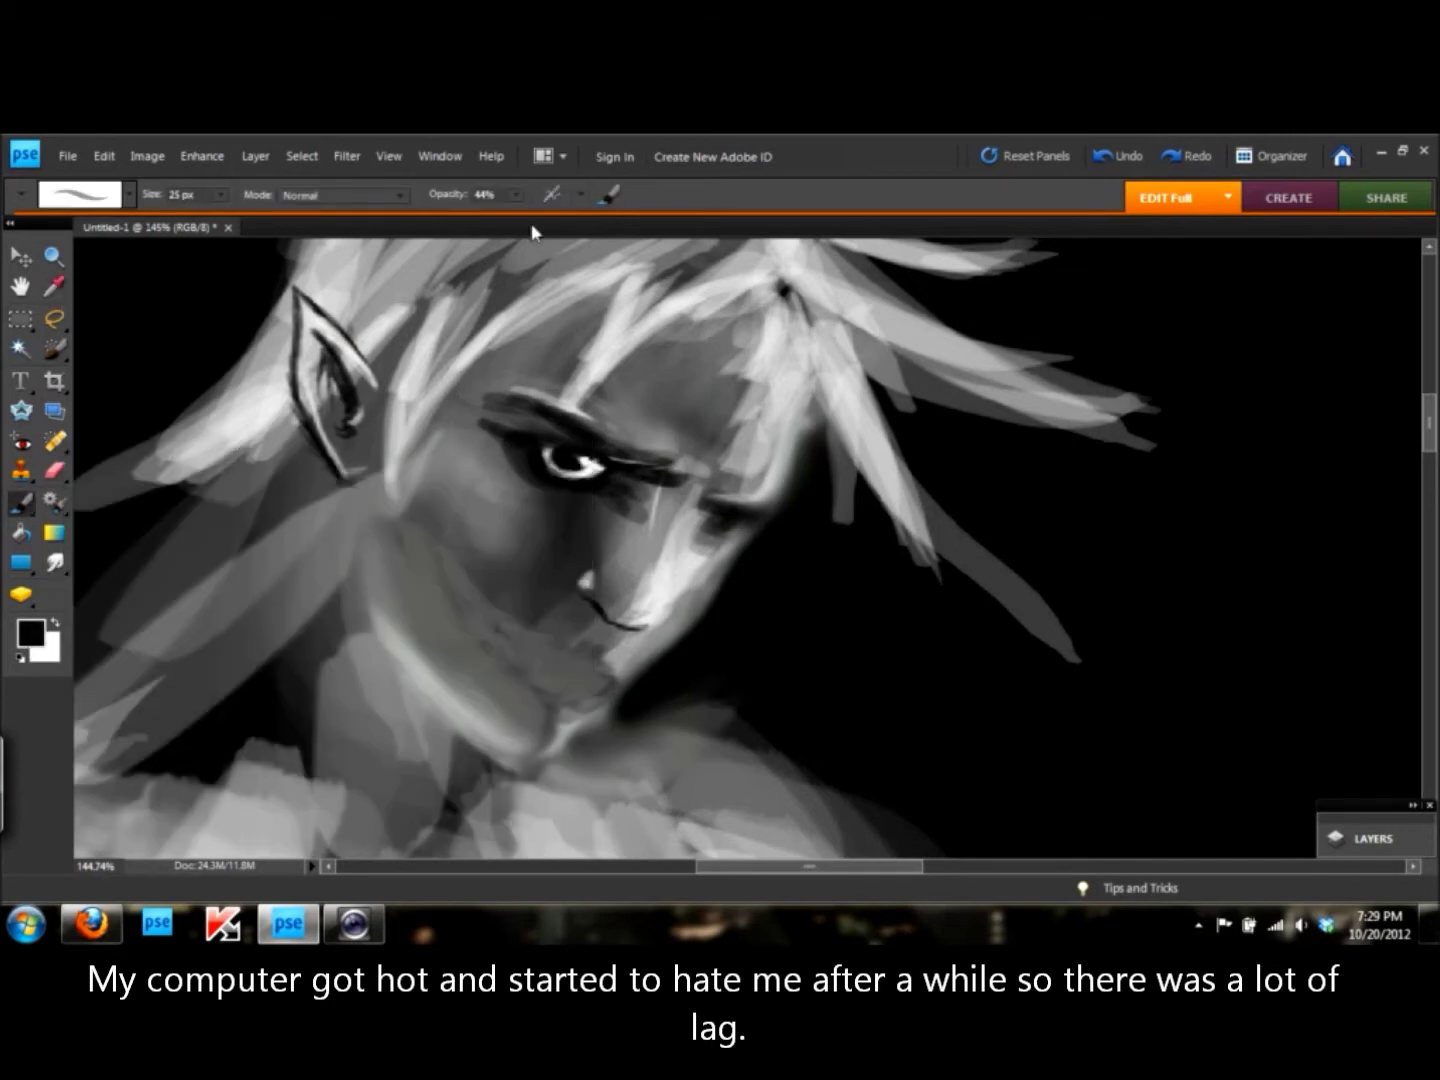
pyautogui.moveTo(665, 510)
pyautogui.mouseDown()
pyautogui.moveTo(615, 610)
pyautogui.moveTo(509, 751)
pyautogui.mouseUp()
pyautogui.moveTo(544, 690); pyautogui.dragTo(505, 766)
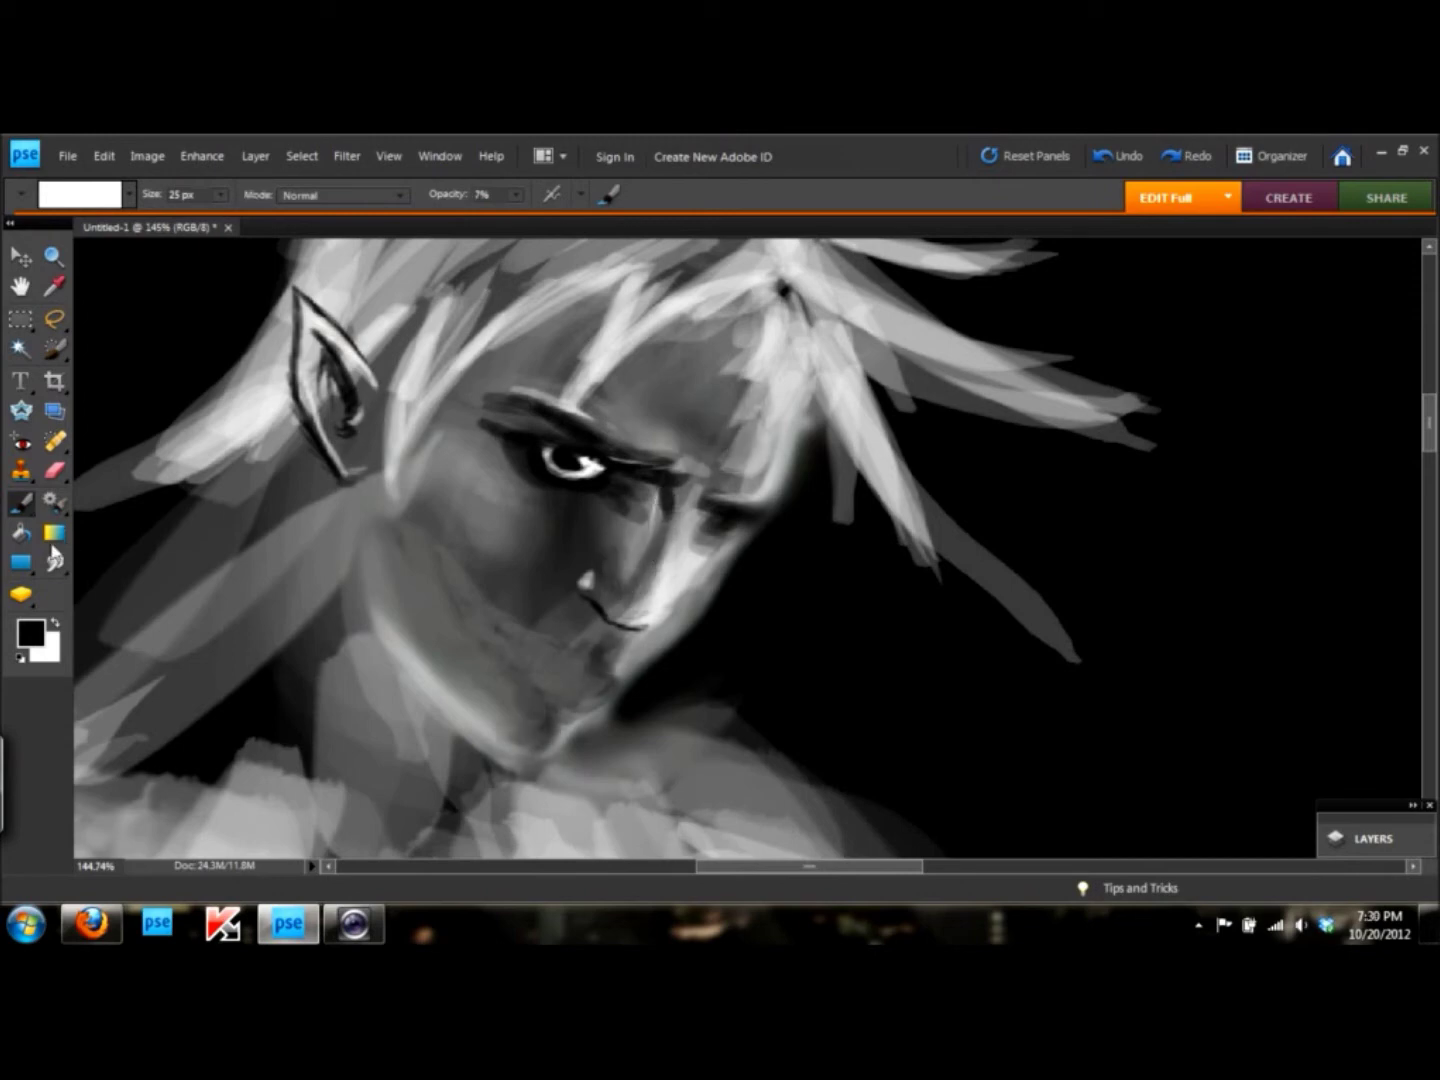
# - Blend the cheek shading under the eye and beside the nose using a streaky smudge tip
pyautogui.press('r')
pyautogui.click(129, 194)
pyautogui.click(467, 551)
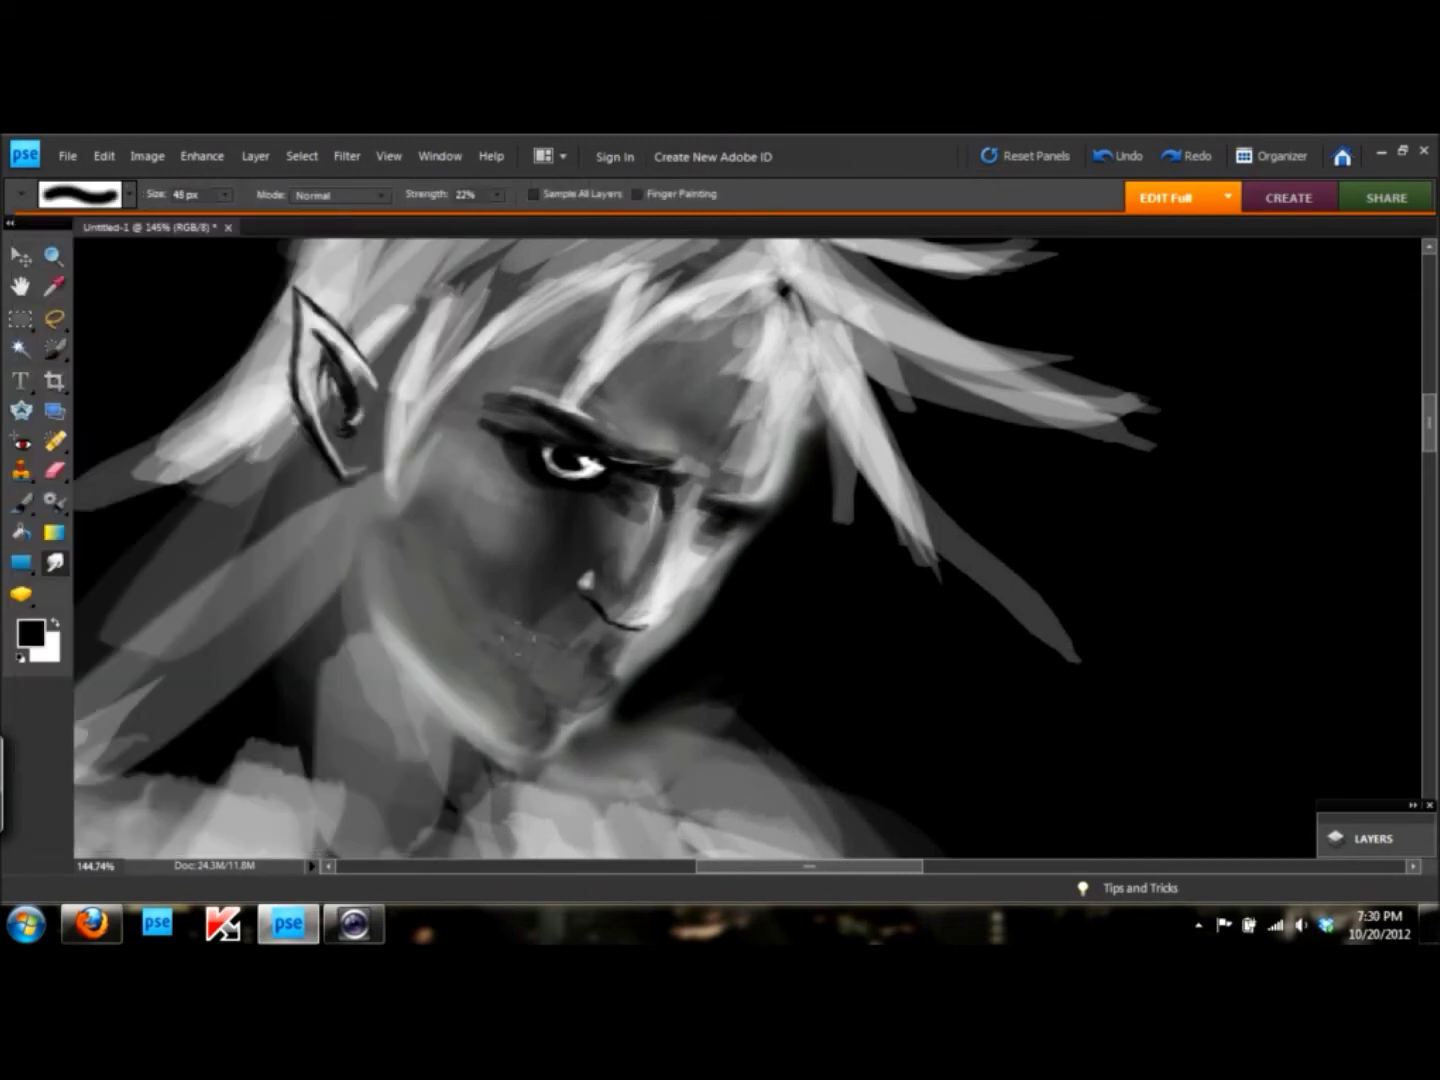
pyautogui.moveTo(500, 580)
pyautogui.mouseDown()
pyautogui.moveTo(440, 515)
pyautogui.moveTo(544, 520)
pyautogui.mouseUp()
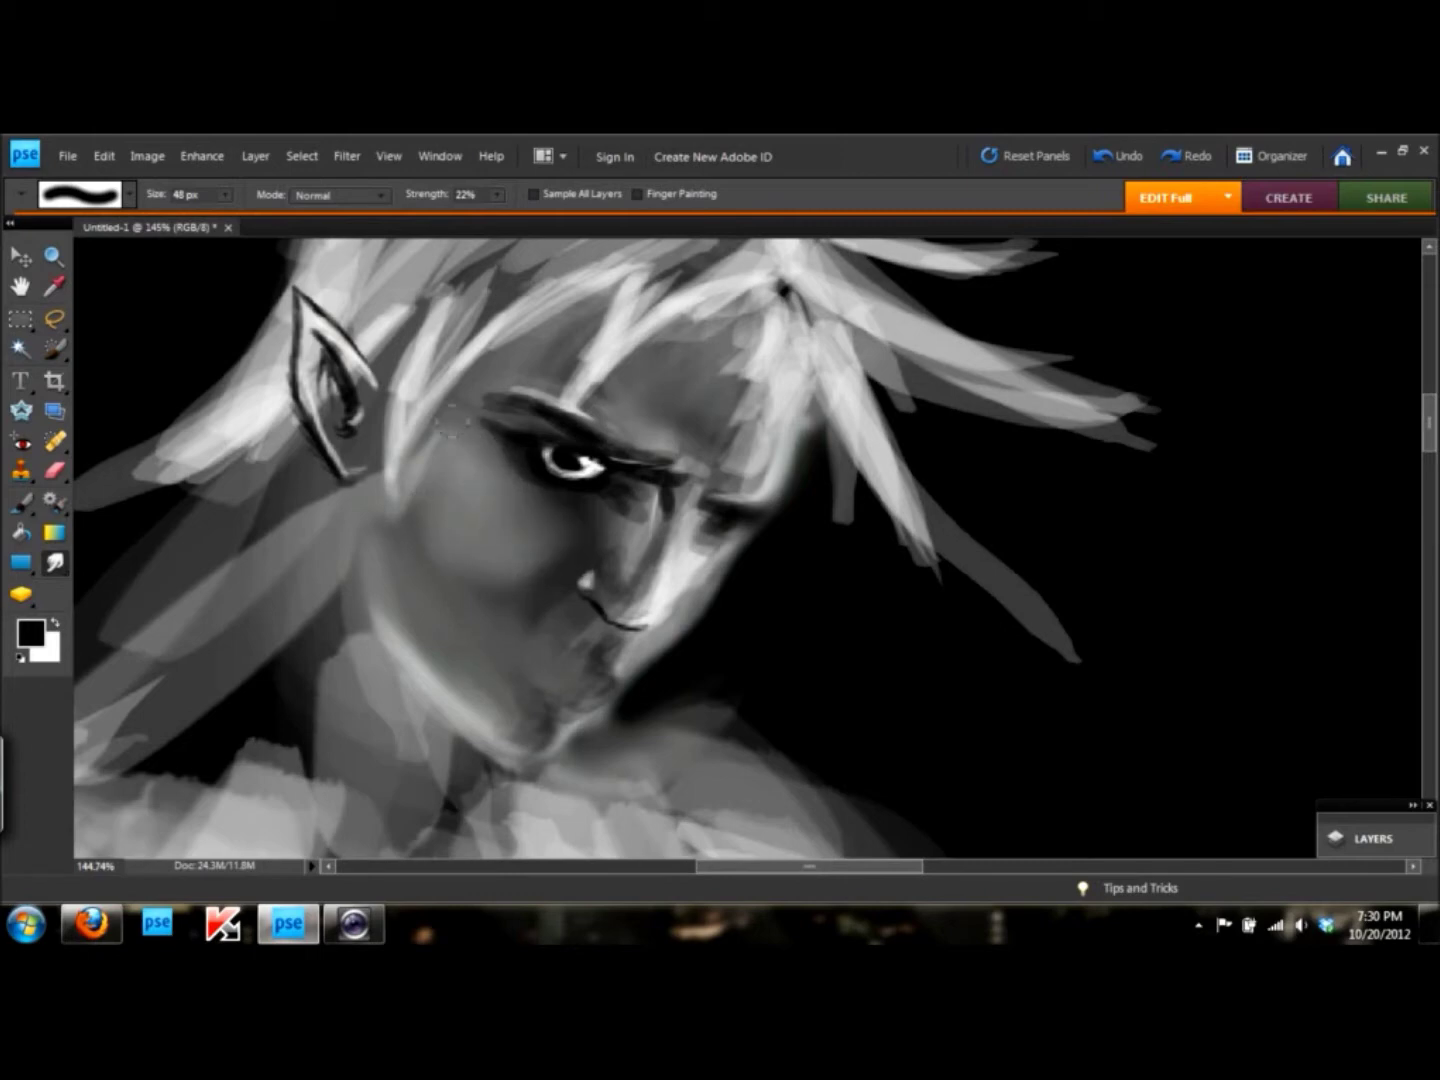
pyautogui.moveTo(427, 506)
pyautogui.mouseDown()
pyautogui.moveTo(540, 560)
pyautogui.moveTo(422, 528)
pyautogui.mouseUp()
pyautogui.press('b')
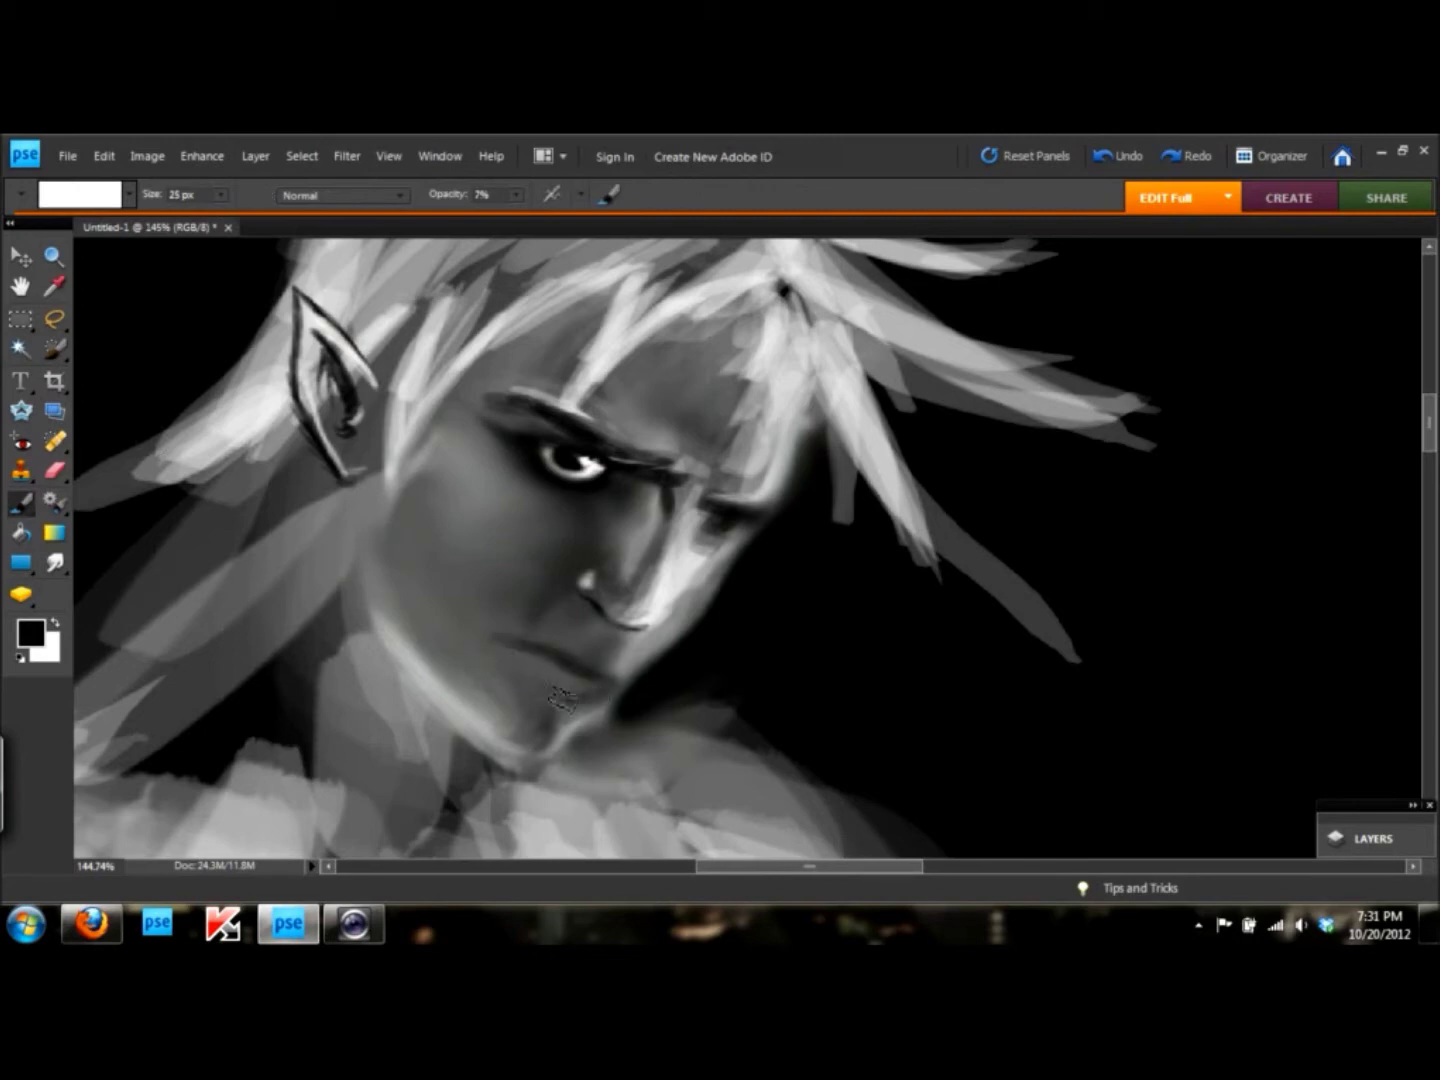
# - Set up a smaller white brush, trying 28% and then 7% opacity
pyautogui.press('r')
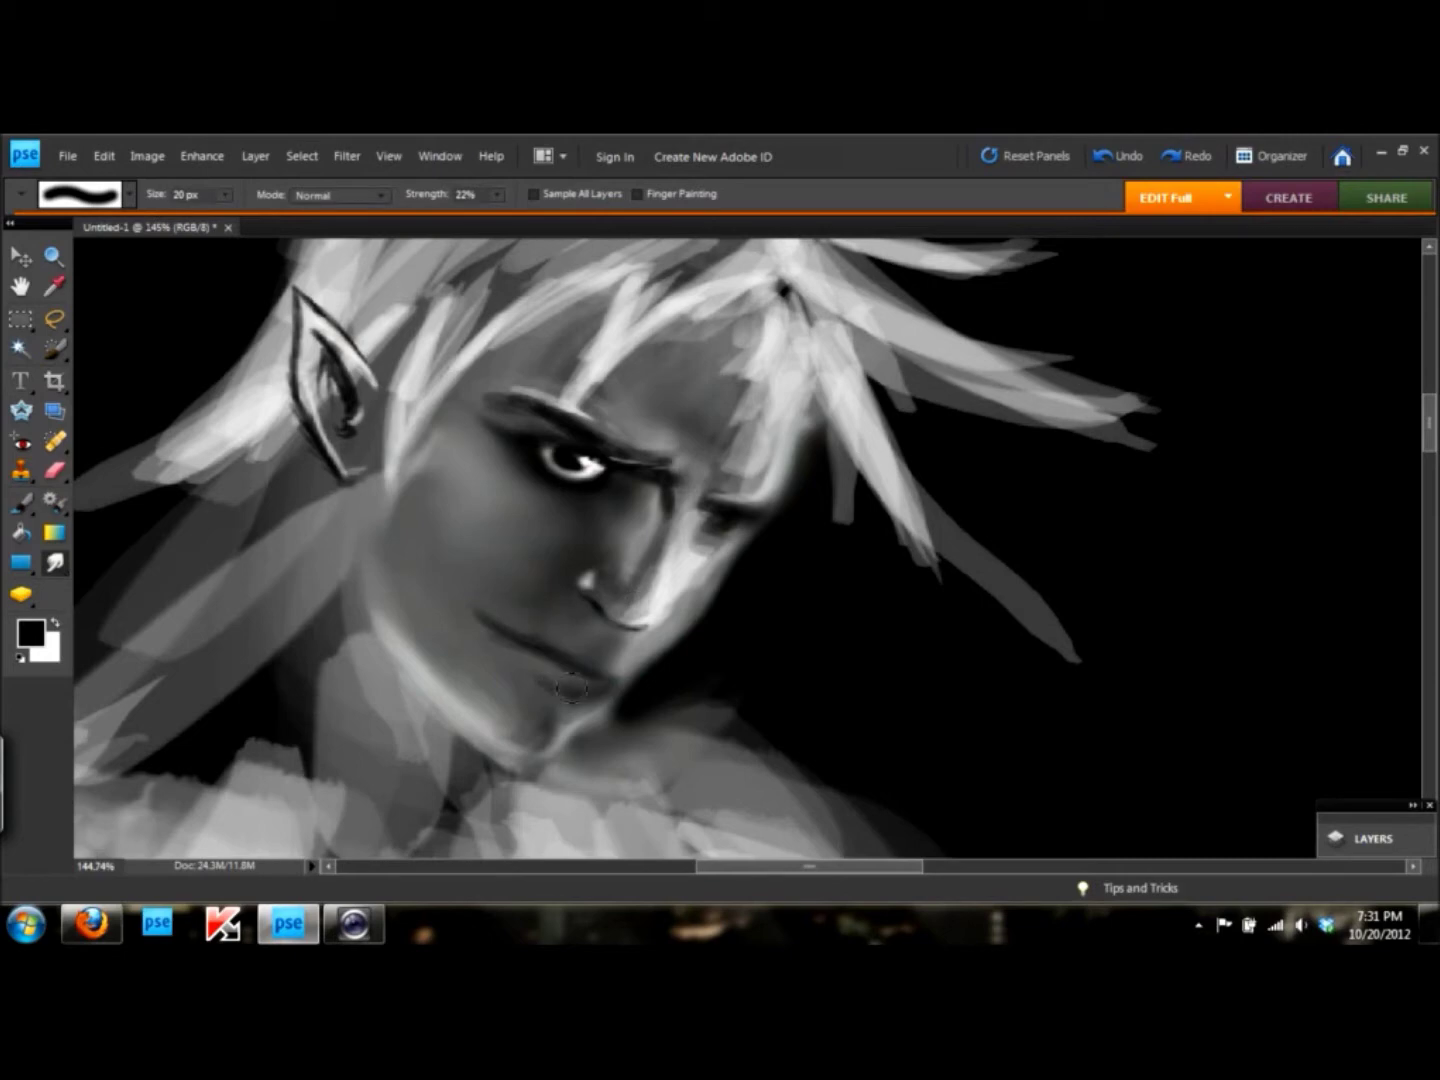
pyautogui.press('b')
pyautogui.press('x')
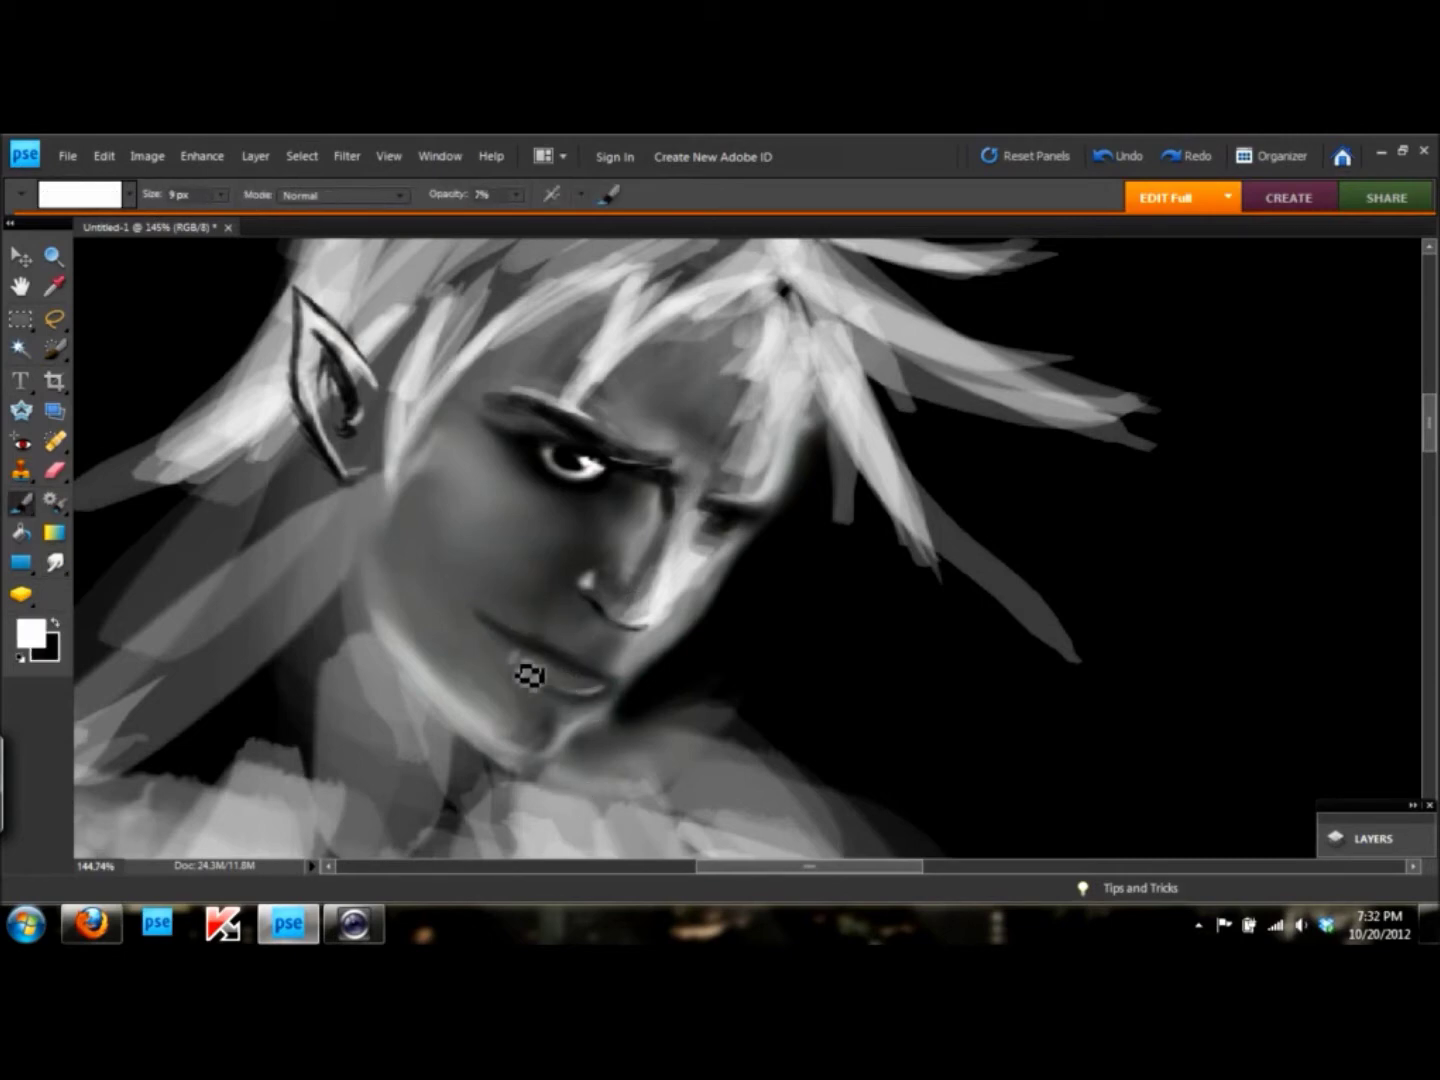
pyautogui.write('28')
pyautogui.press('Return')
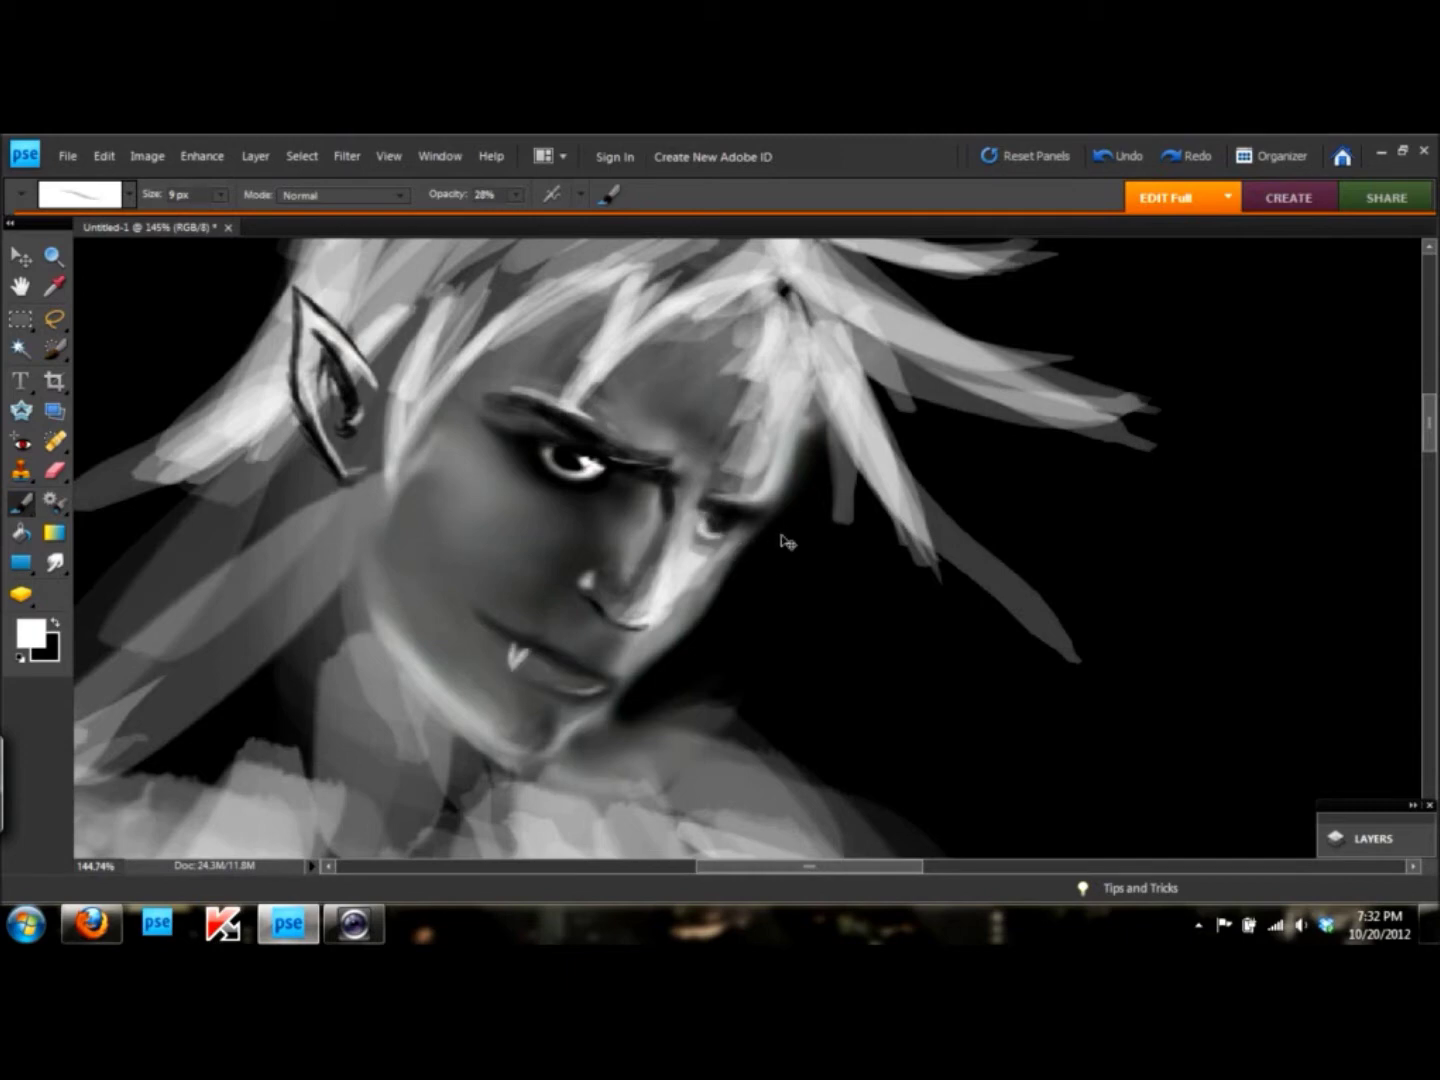
pyautogui.rightClick(143, 601)
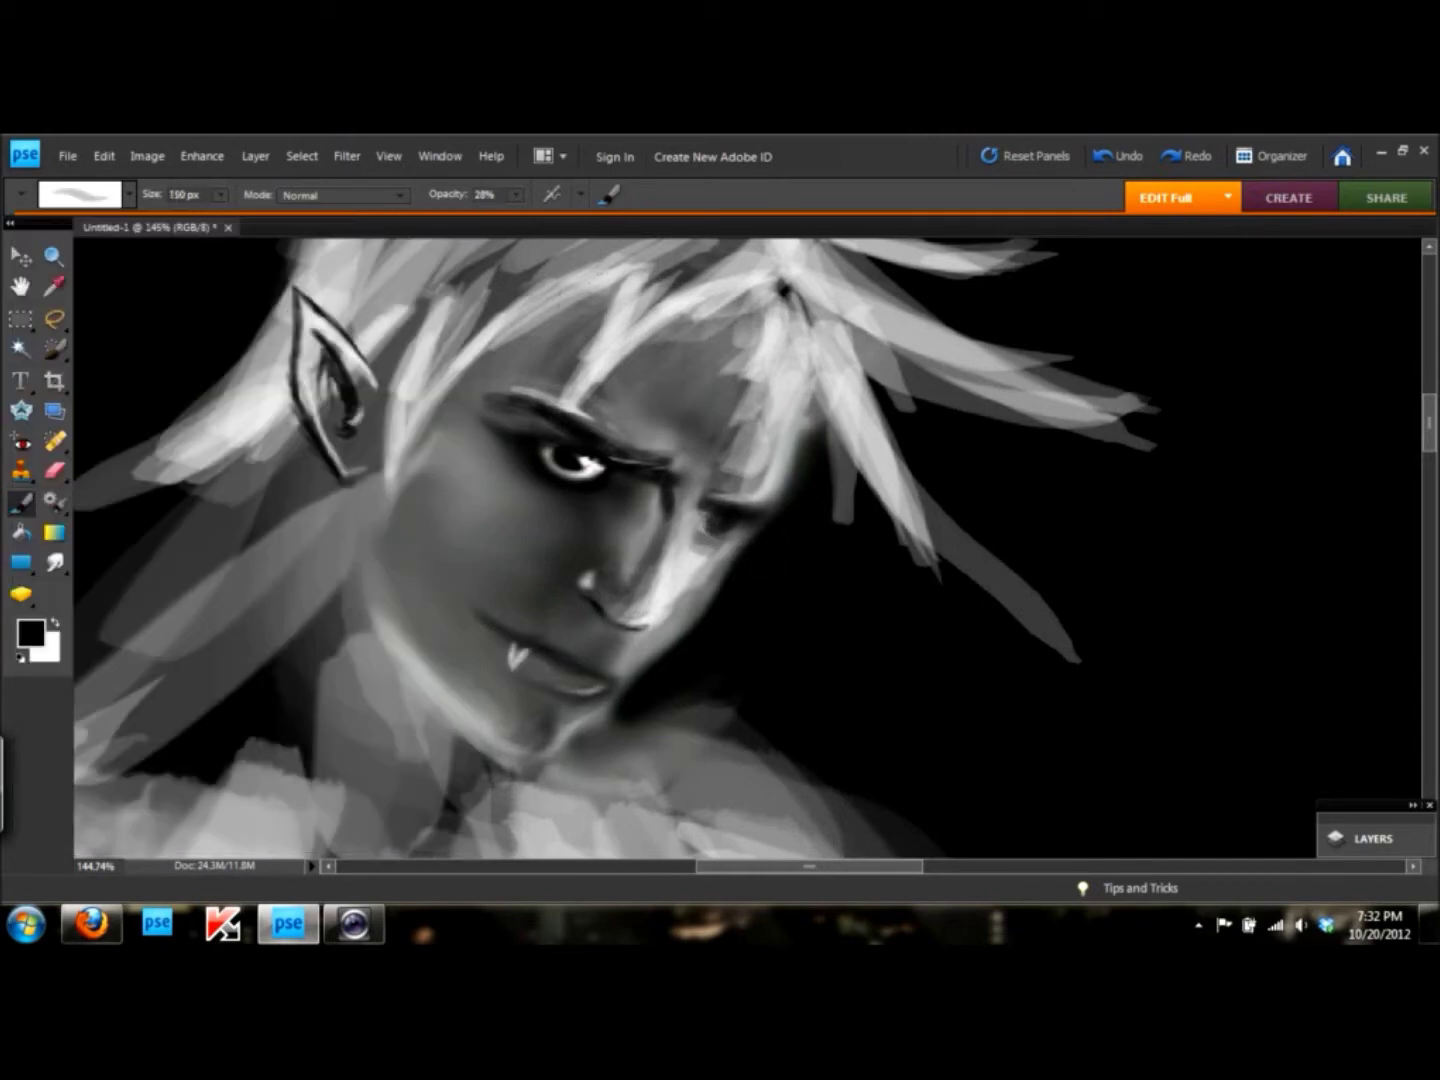
pyautogui.press('[')
pyautogui.press('[')
pyautogui.press('[')
pyautogui.press('0')
pyautogui.press('7')
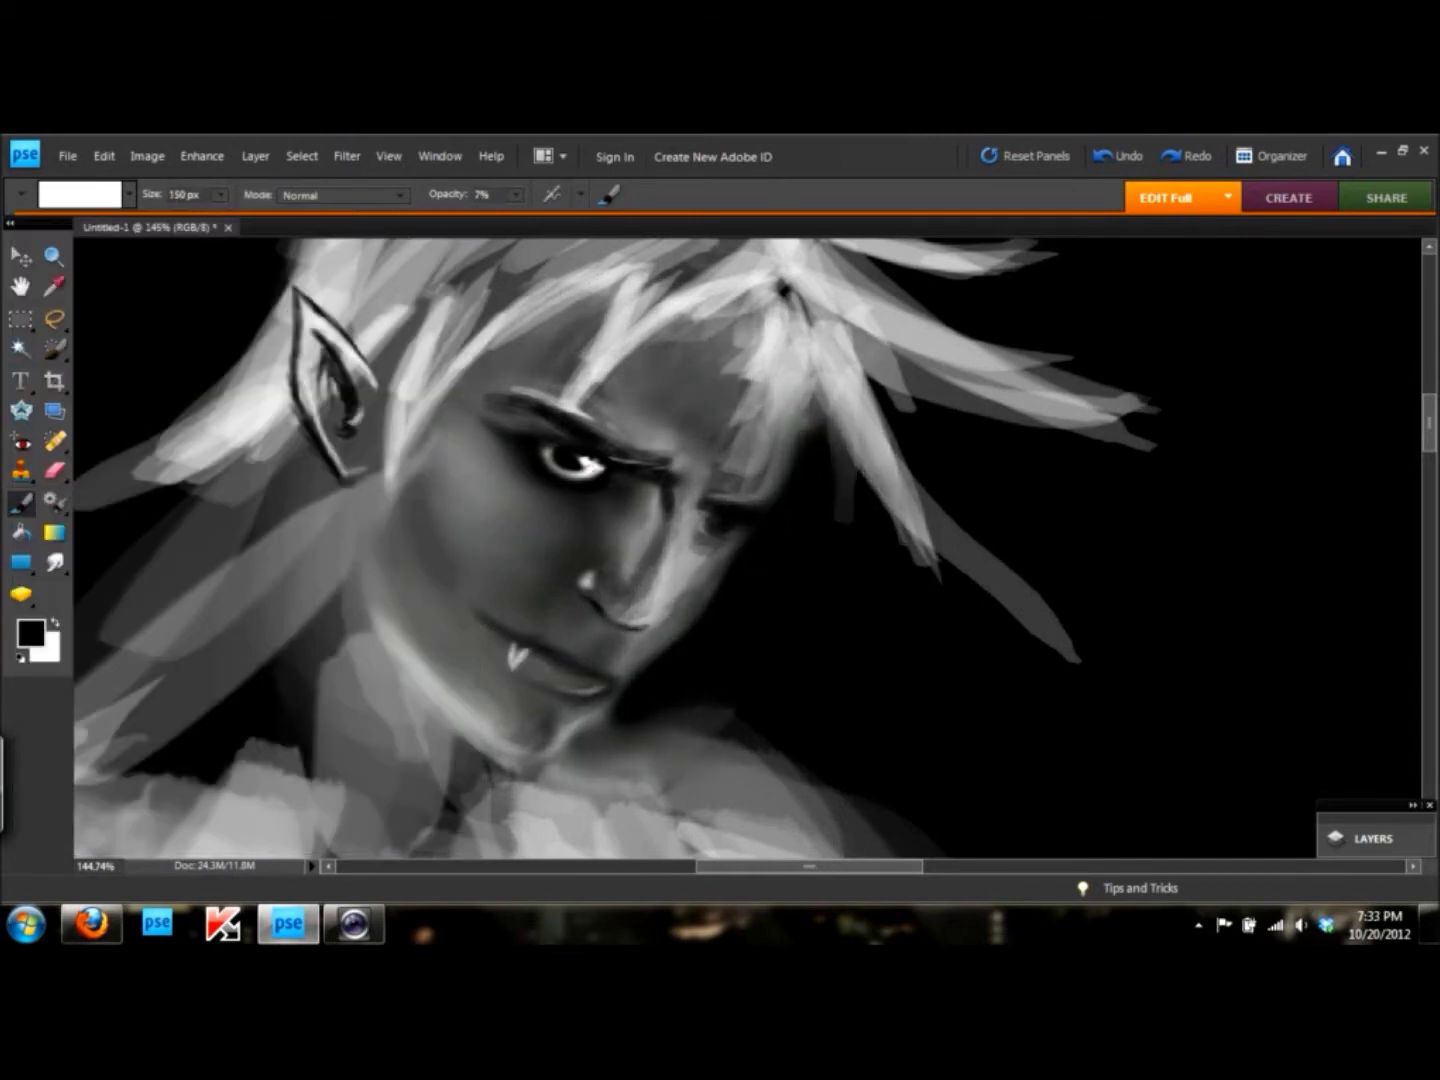
pyautogui.scroll(-2, 720, 550)
# - Load a different brush library and choose a new brush tip
pyautogui.scroll(-2, 720, 550)
pyautogui.scroll(-1, 720, 550)
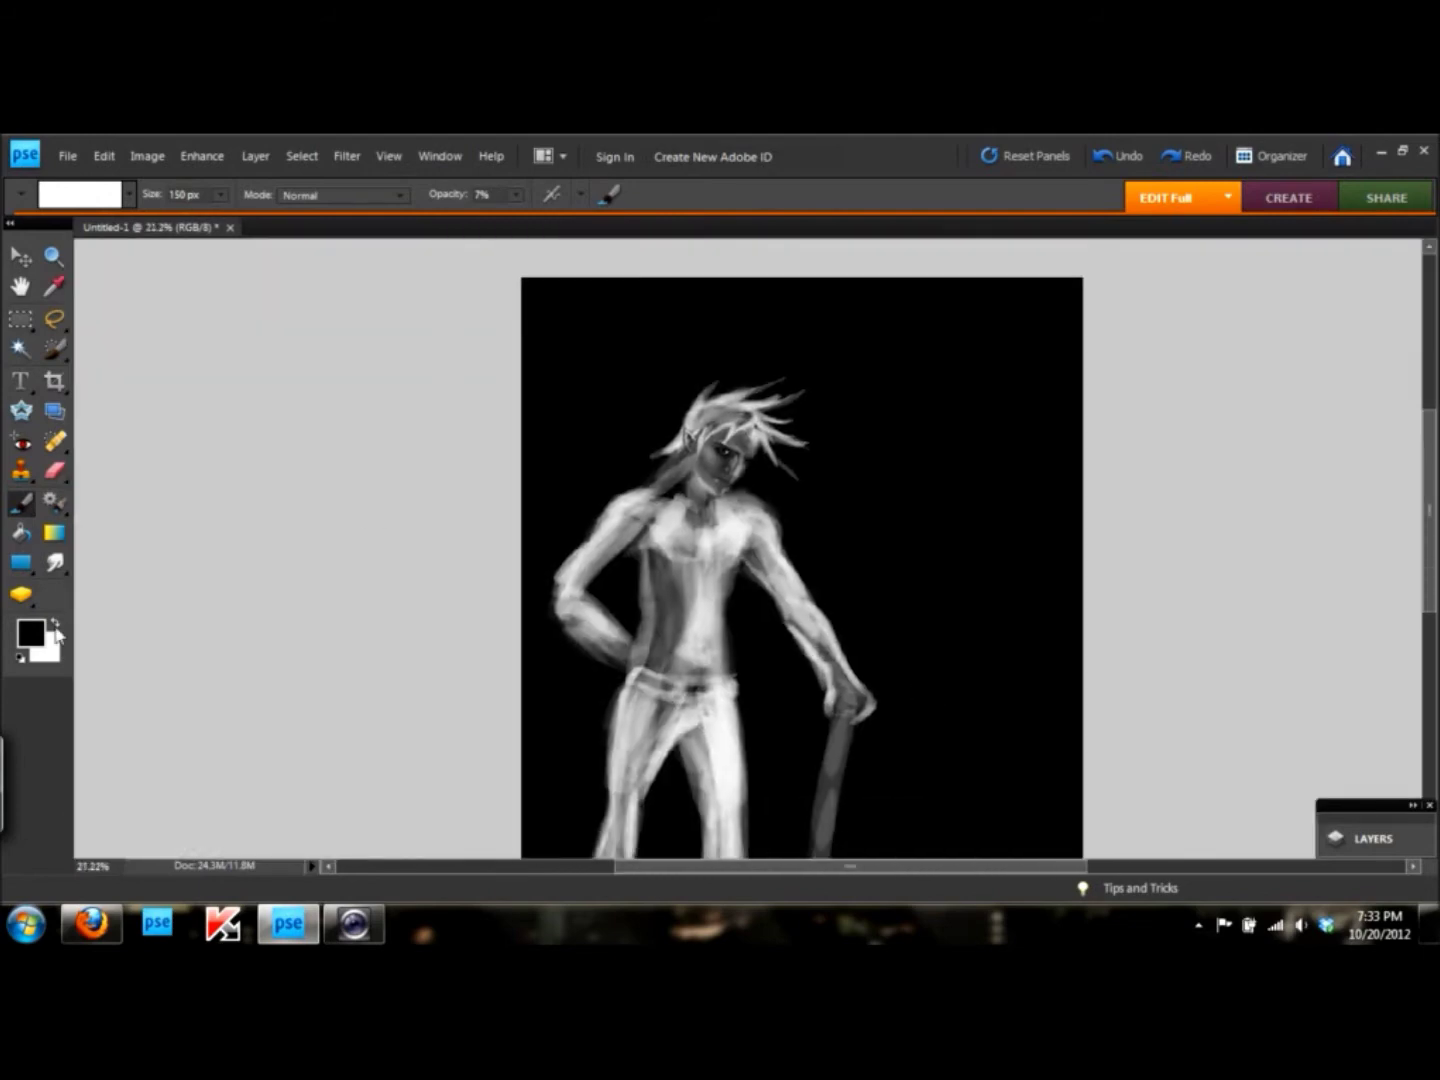
pyautogui.click(130, 193)
pyautogui.click(180, 245)
pyautogui.click(160, 751)
pyautogui.doubleClick(122, 498)
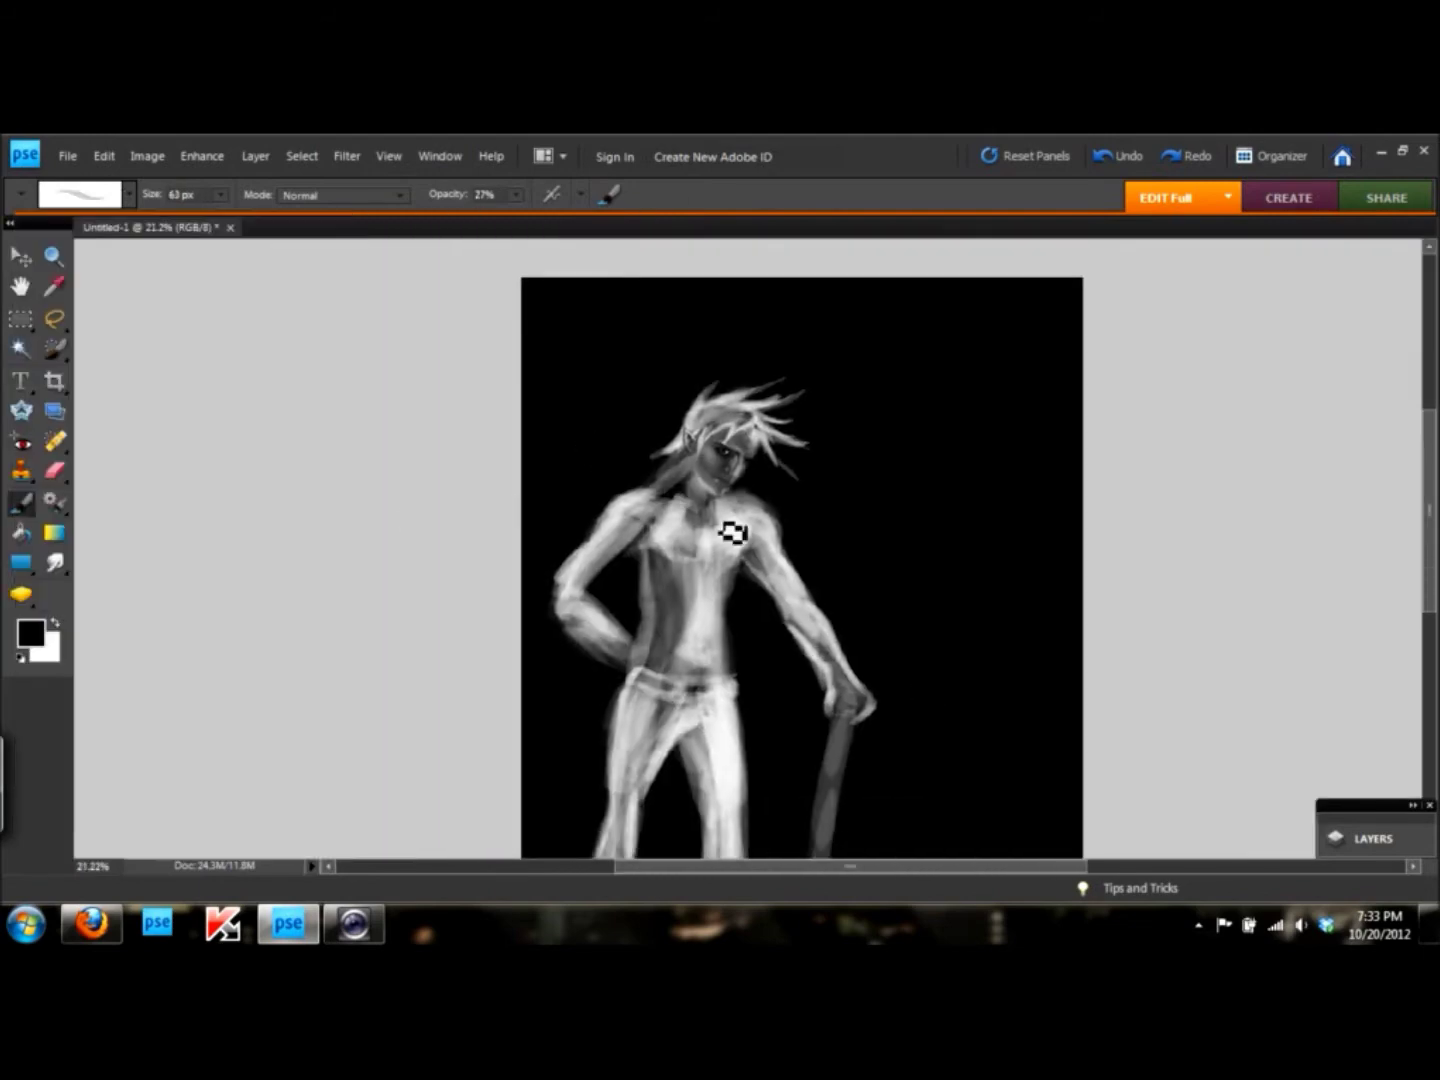
# - Brighten the left shoulder and upper arm with white strokes
pyautogui.press('x')
pyautogui.click(56, 622)
pyautogui.press('x')
pyautogui.moveTo(628, 519); pyautogui.dragTo(616, 605)
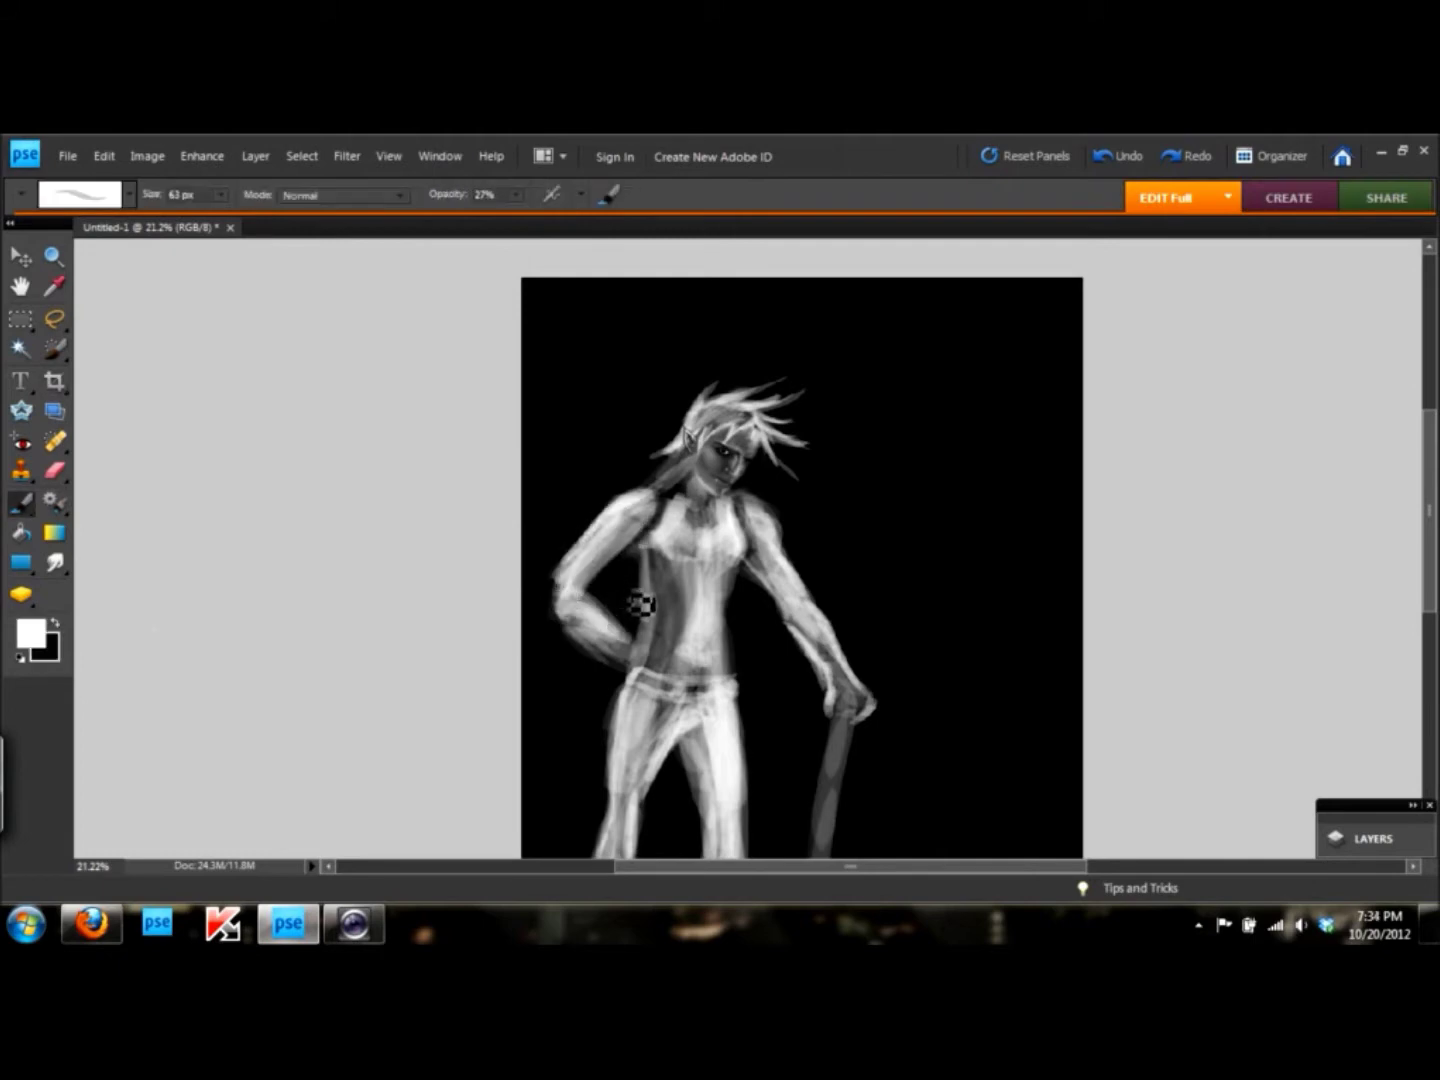
pyautogui.click(56, 563)
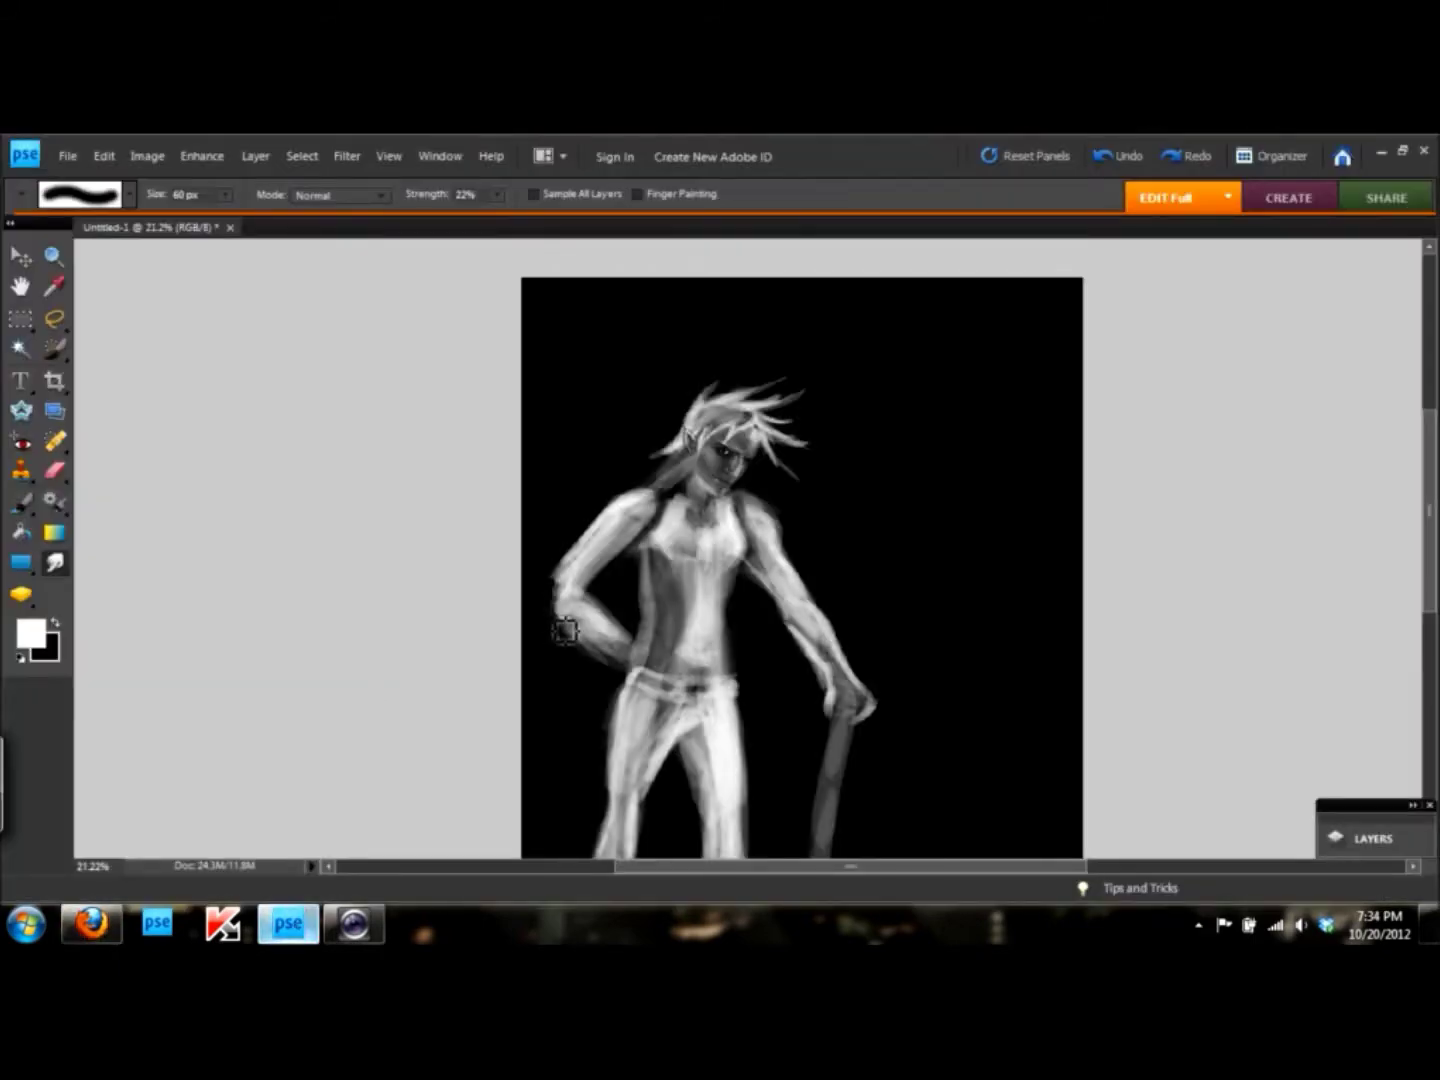
pyautogui.press('b')
pyautogui.moveTo(609, 563)
pyautogui.mouseDown()
pyautogui.moveTo(640, 524)
pyautogui.moveTo(591, 565)
pyautogui.moveTo(578, 634)
pyautogui.moveTo(627, 680)
pyautogui.moveTo(579, 644)
pyautogui.moveTo(634, 627)
pyautogui.moveTo(632, 683)
pyautogui.mouseUp()
# - Repaint and trim the right arm's outer edge
pyautogui.press('x')
pyautogui.press('r')
pyautogui.press('b')
pyautogui.press('x')
pyautogui.press('x')
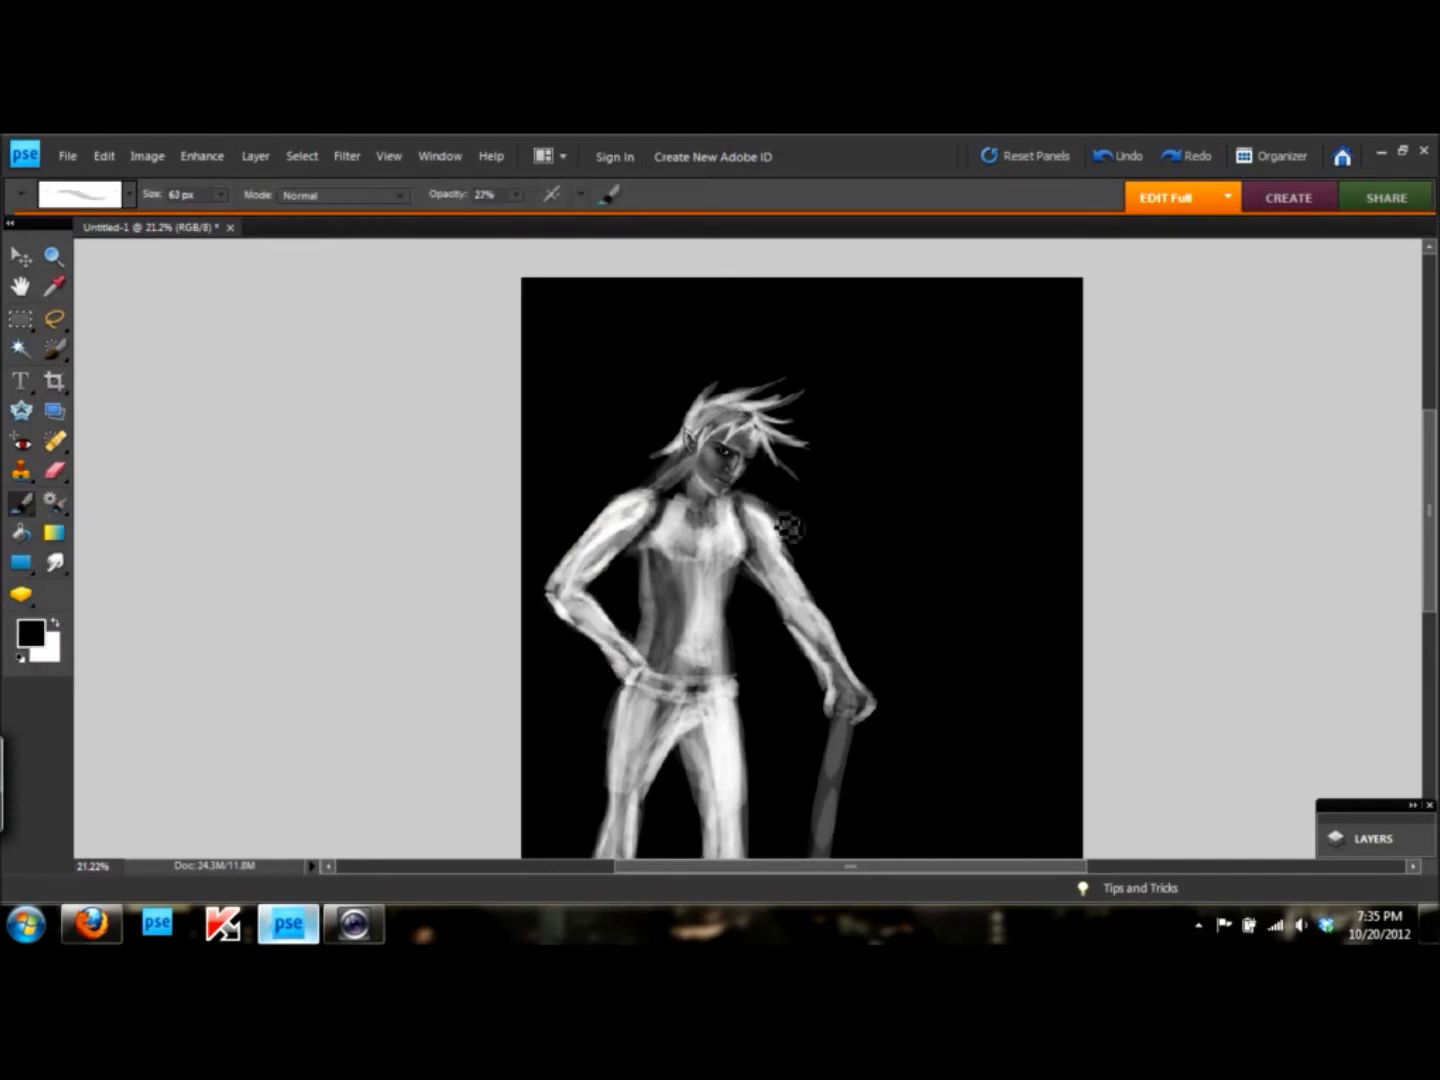
pyautogui.moveTo(762, 599); pyautogui.dragTo(878, 708)
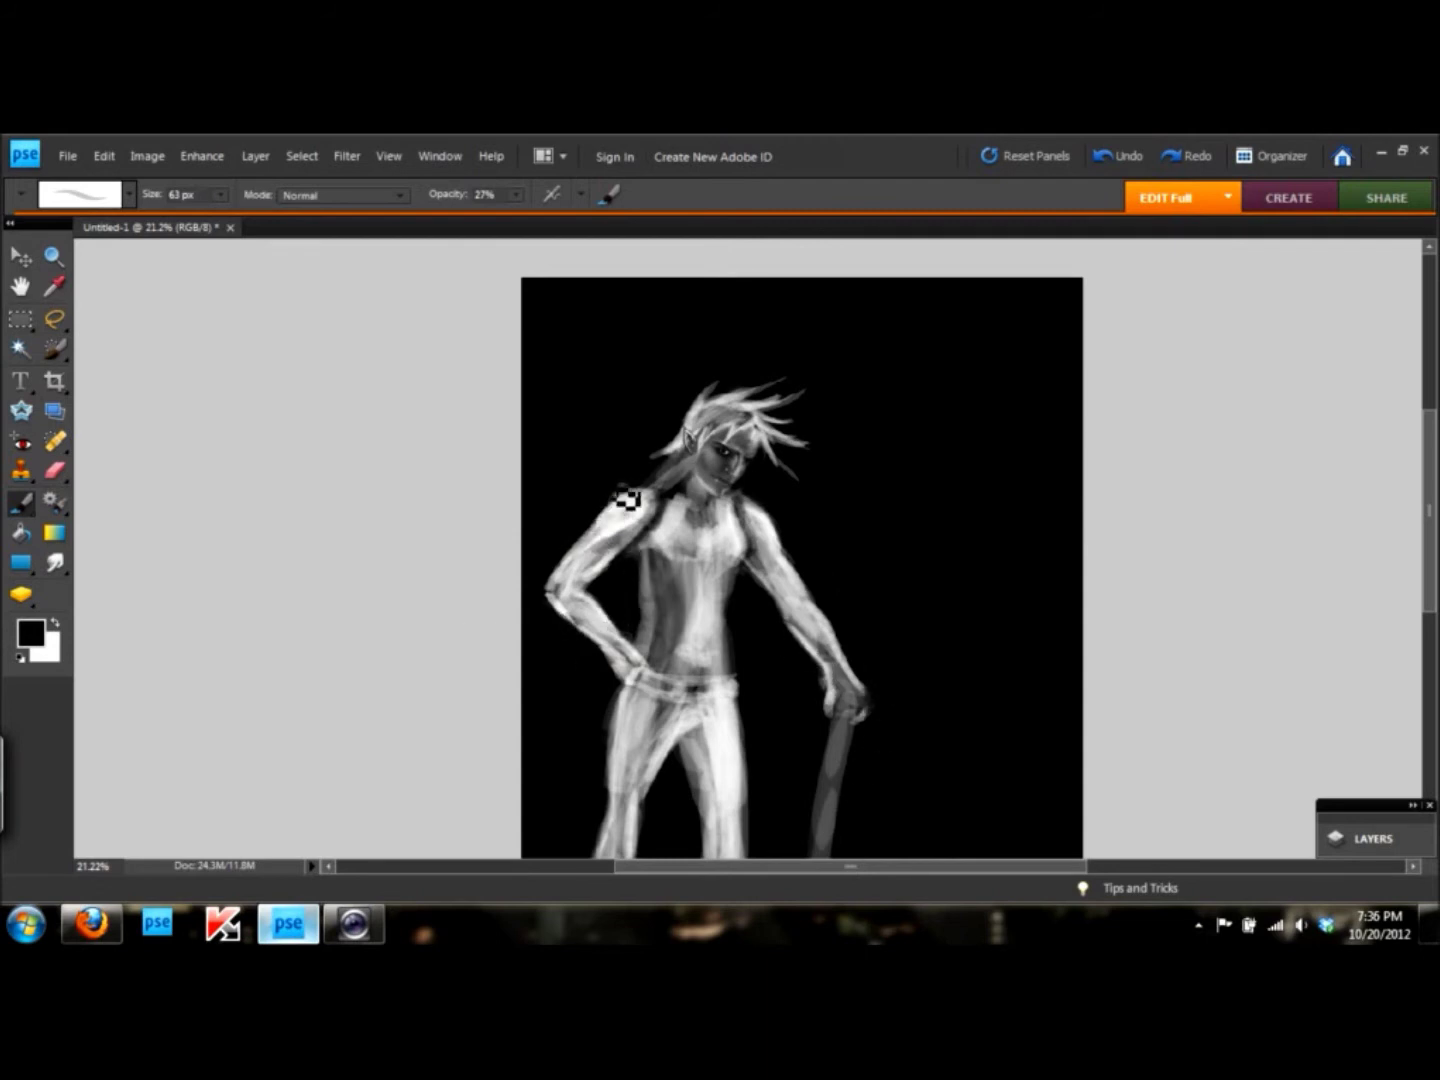
# - Smudge-blend the strokes on the figure, then select the 250 px soft brush preset
pyautogui.scroll(-1, 778, 775)
pyautogui.press('r')
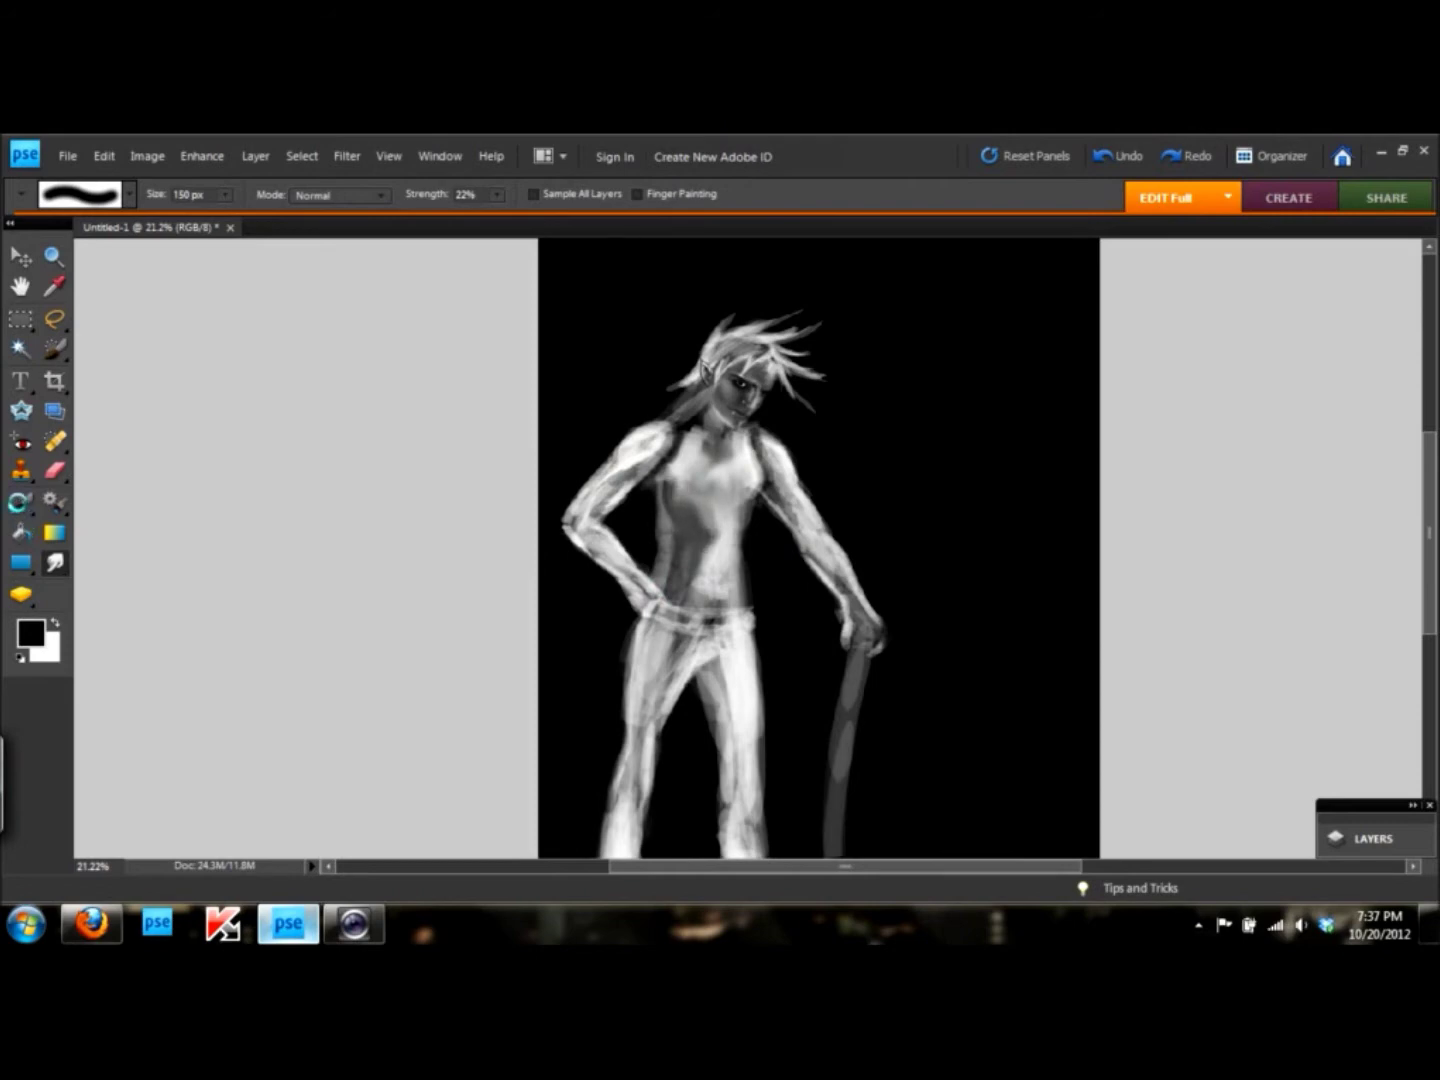
pyautogui.press('b')
pyautogui.press('x')
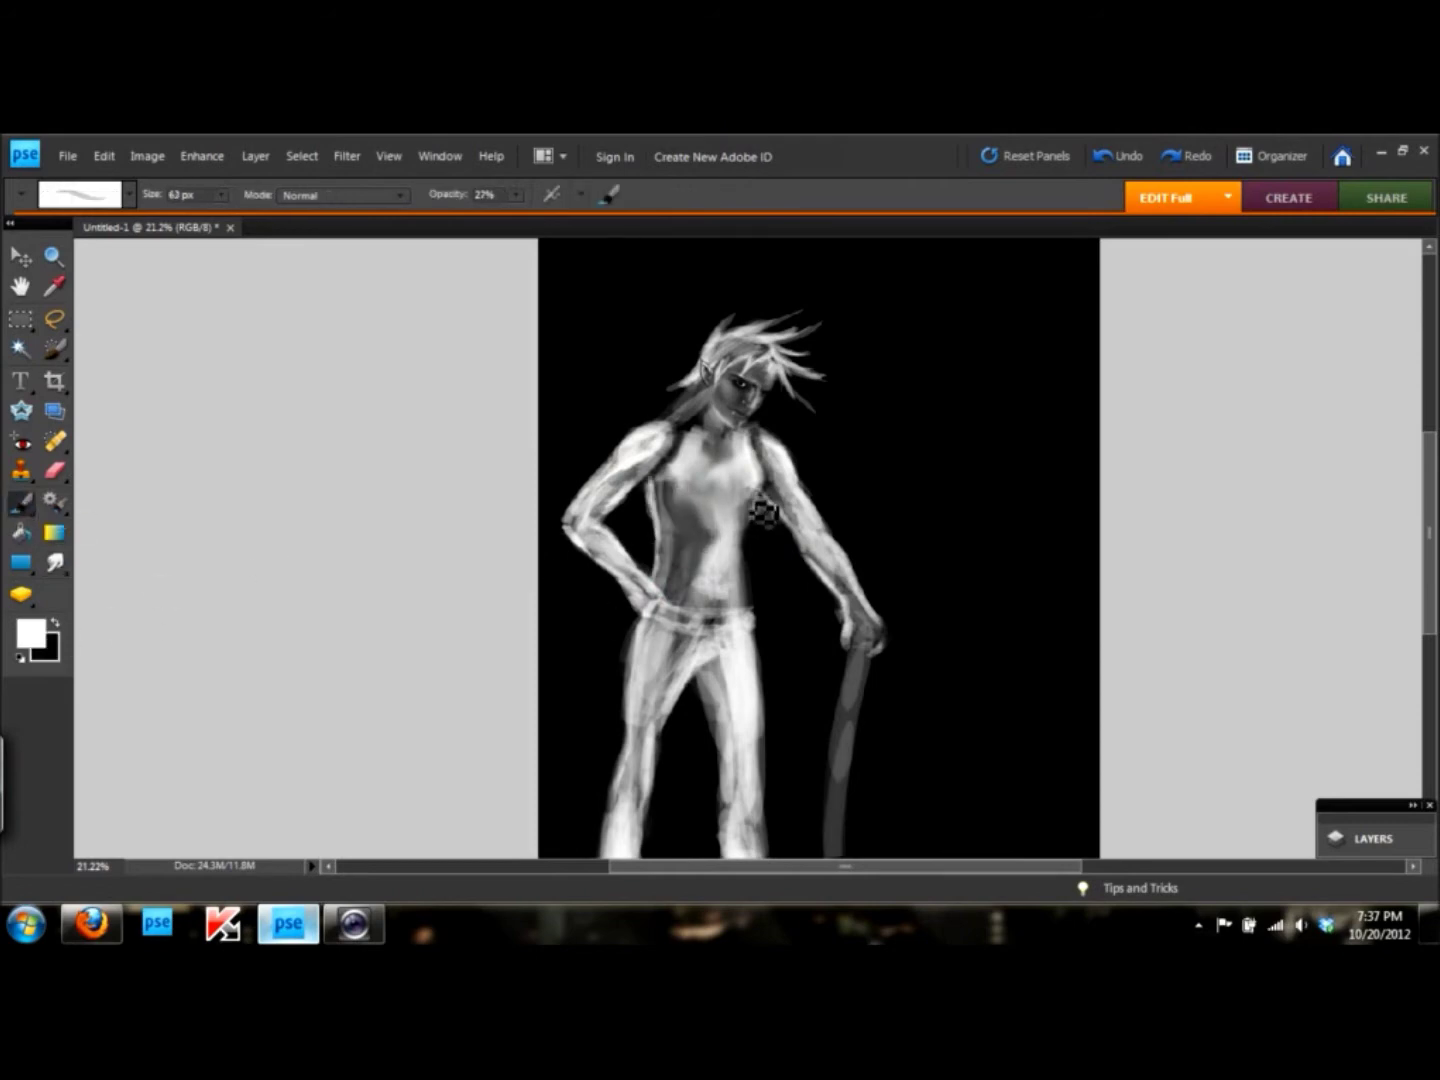
pyautogui.press('r')
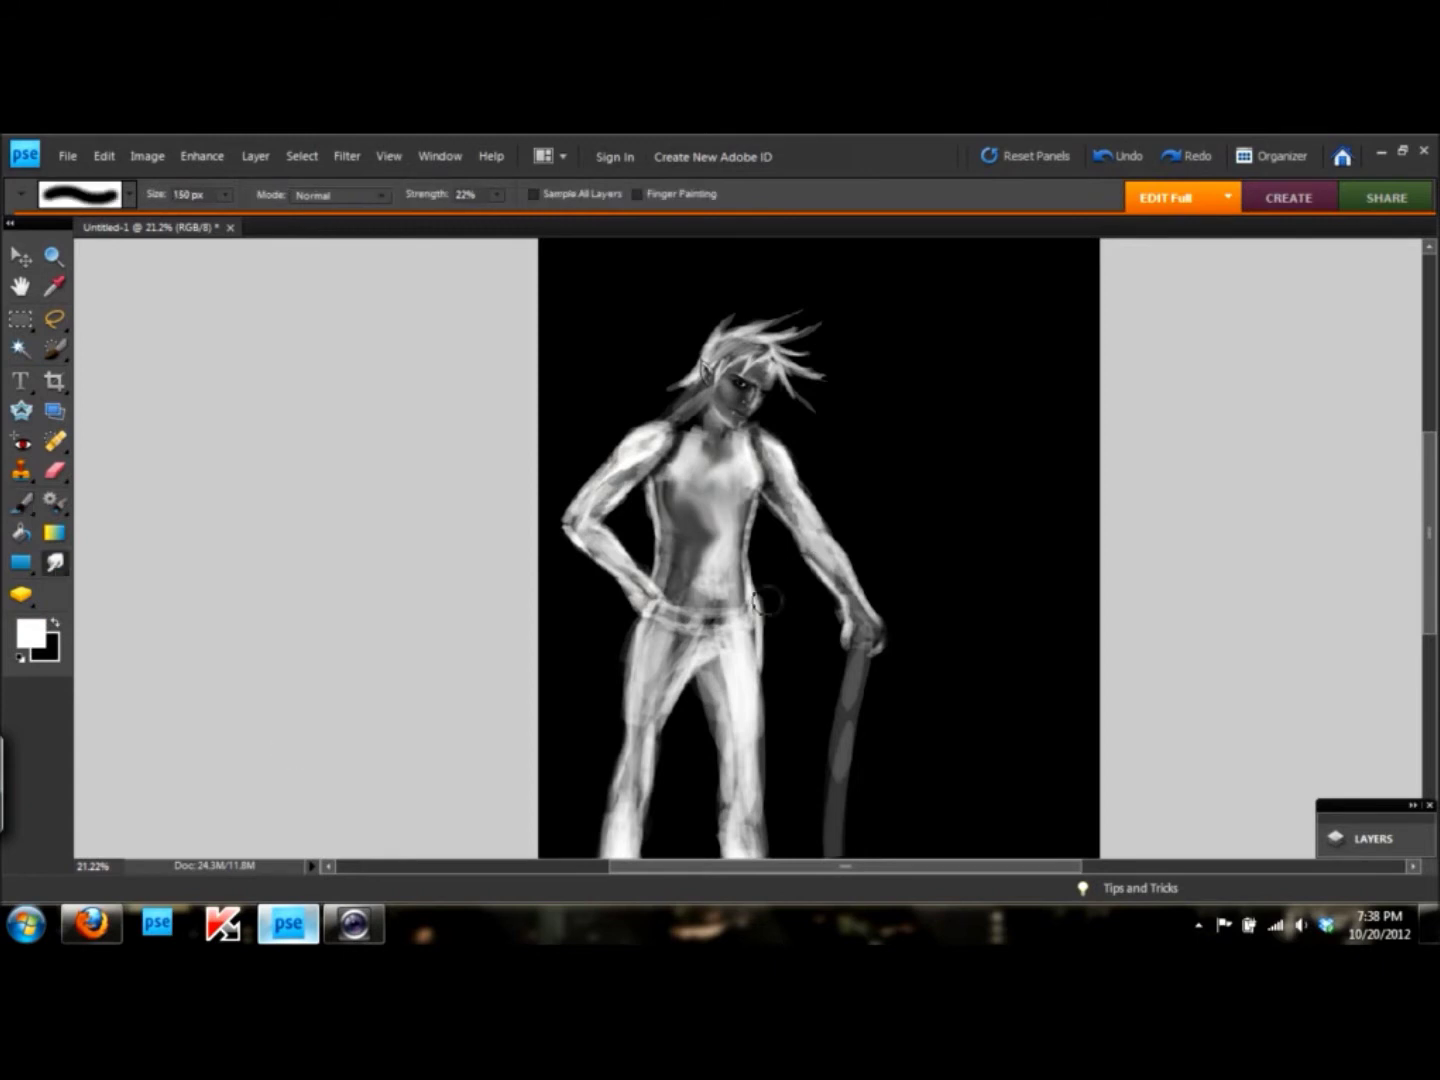
pyautogui.press('b')
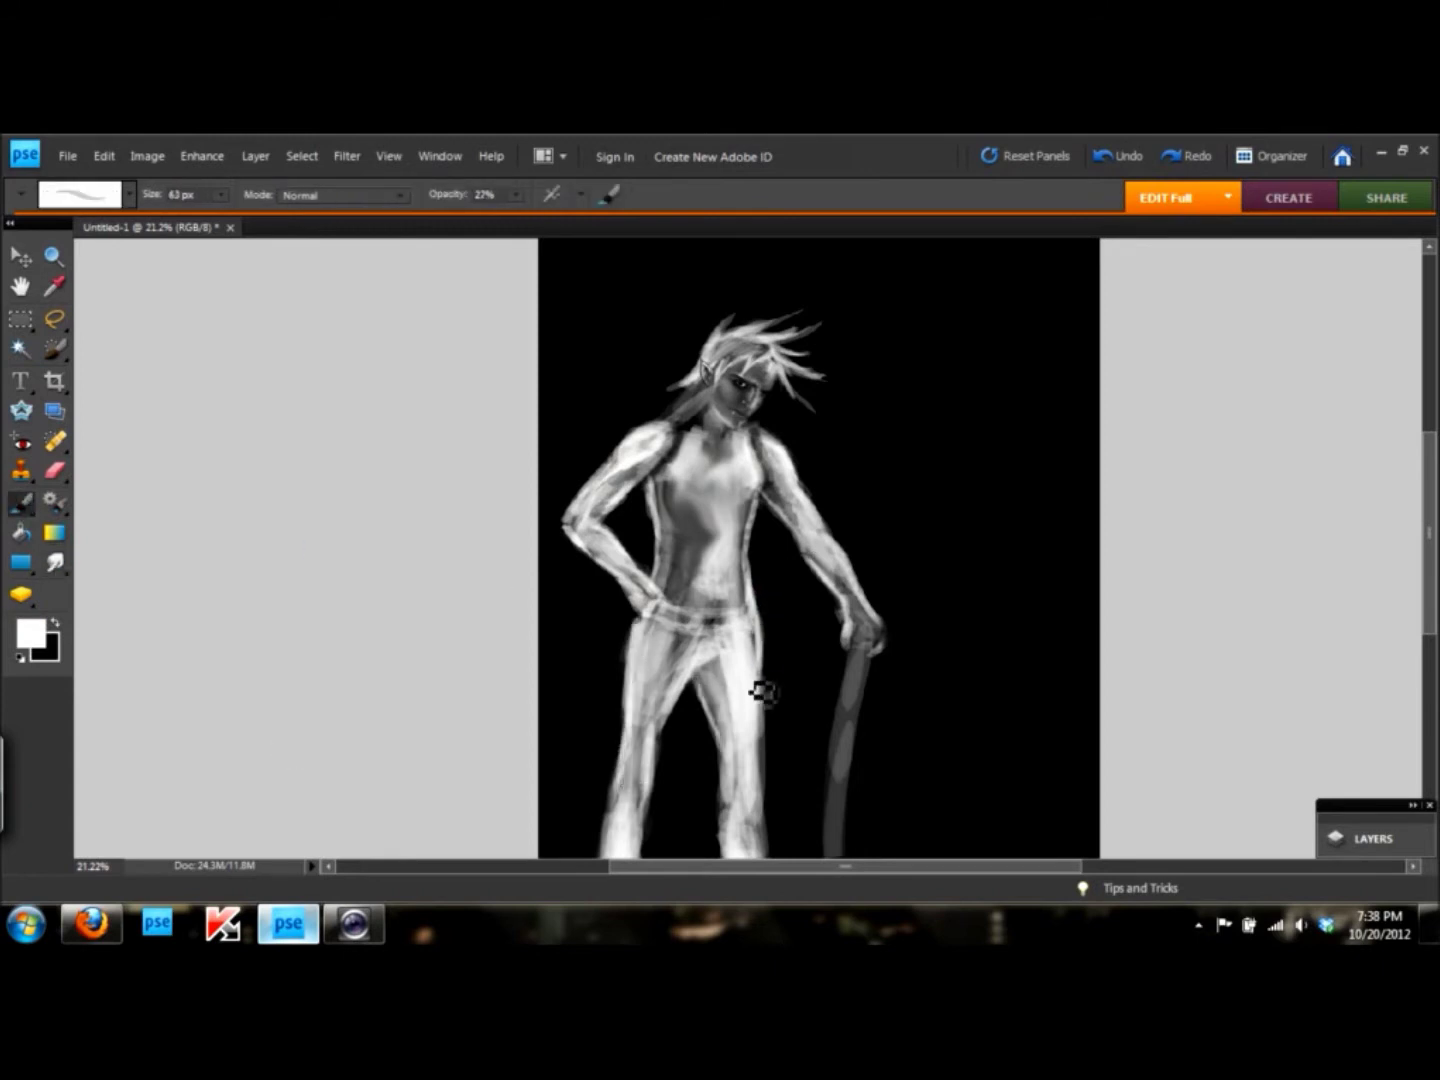
pyautogui.click(129, 194)
pyautogui.doubleClick(121, 499)
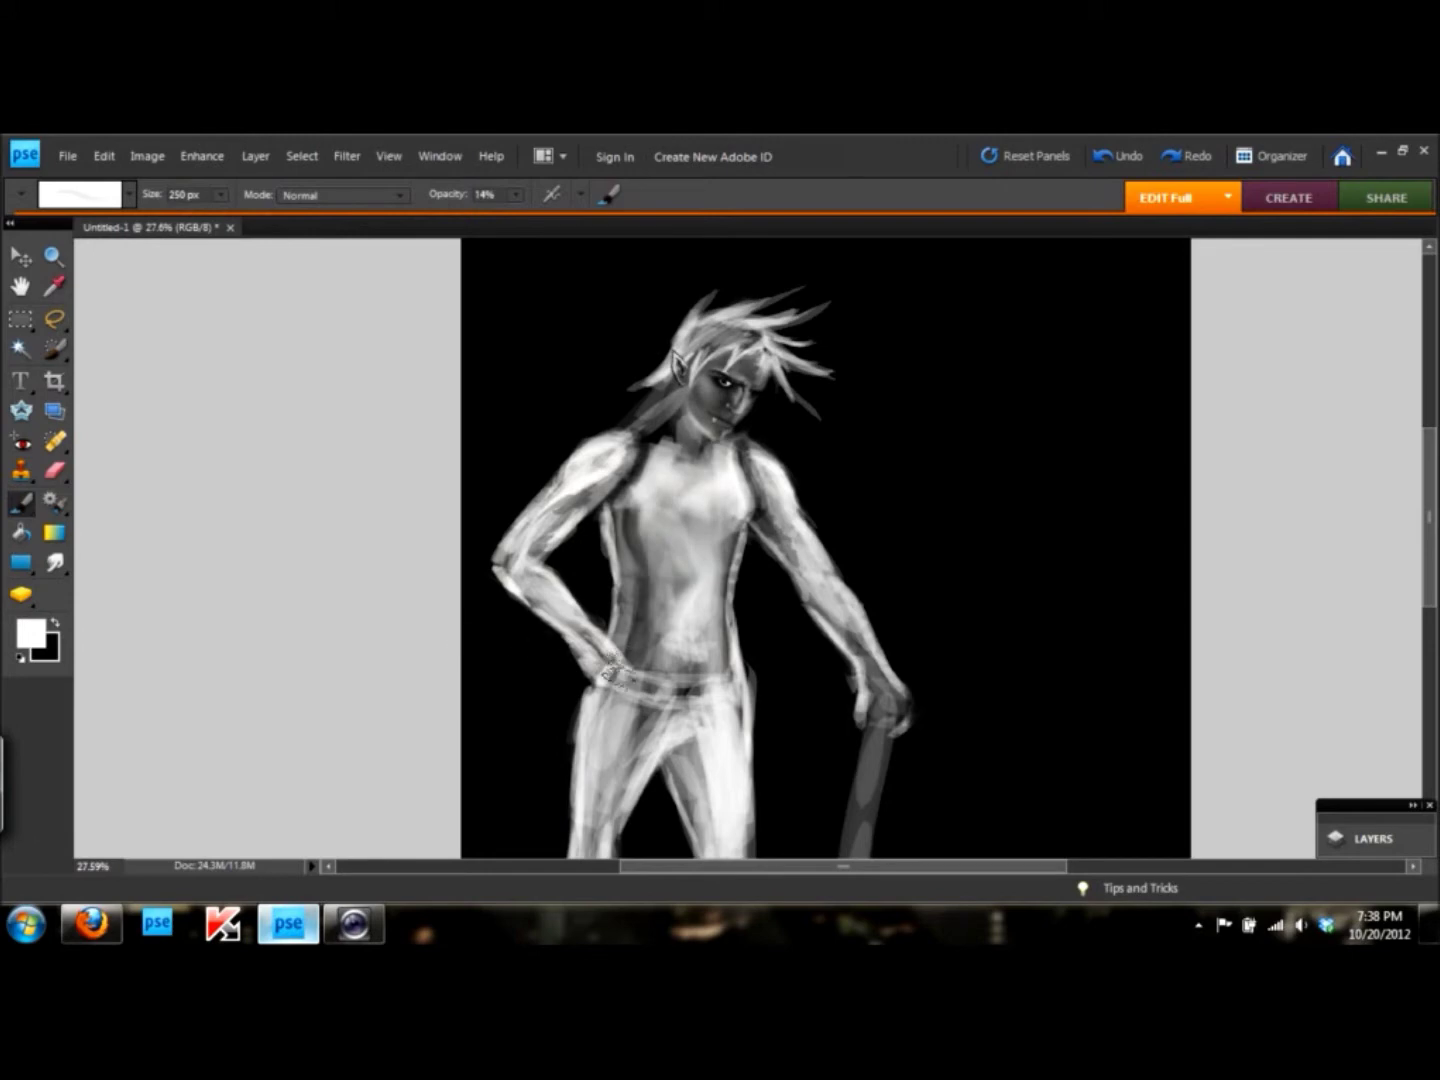
# - Paint dark shading over the chest, torso, hips and upper trousers
pyautogui.press('x')
pyautogui.moveTo(641, 519)
pyautogui.mouseDown()
pyautogui.moveTo(651, 650)
pyautogui.moveTo(679, 620)
pyautogui.mouseUp()
pyautogui.moveTo(640, 471); pyautogui.dragTo(690, 450)
pyautogui.moveTo(590, 710)
pyautogui.mouseDown()
pyautogui.moveTo(570, 790)
pyautogui.moveTo(661, 760)
pyautogui.moveTo(700, 815)
pyautogui.mouseUp()
pyautogui.moveTo(651, 650); pyautogui.dragTo(620, 710)
pyautogui.moveTo(620, 561); pyautogui.dragTo(610, 800)
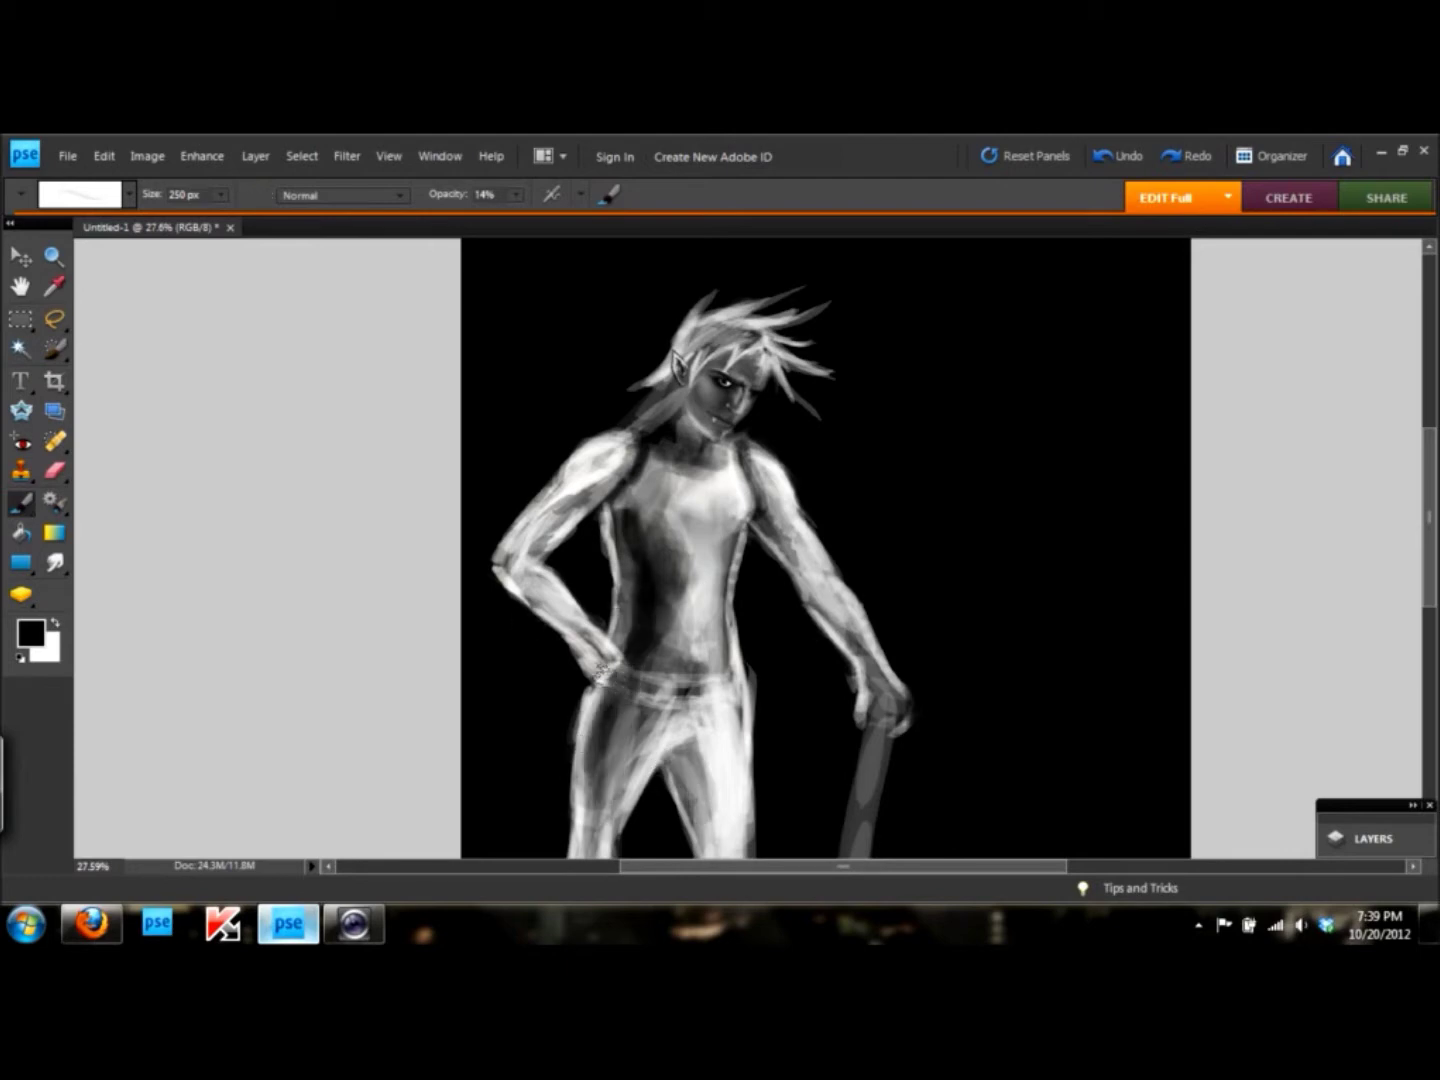
pyautogui.moveTo(630, 481); pyautogui.dragTo(685, 644)
# - Add faint white highlights down the legs and torso
pyautogui.scroll(-5, 688, 645)
pyautogui.click(56, 564)
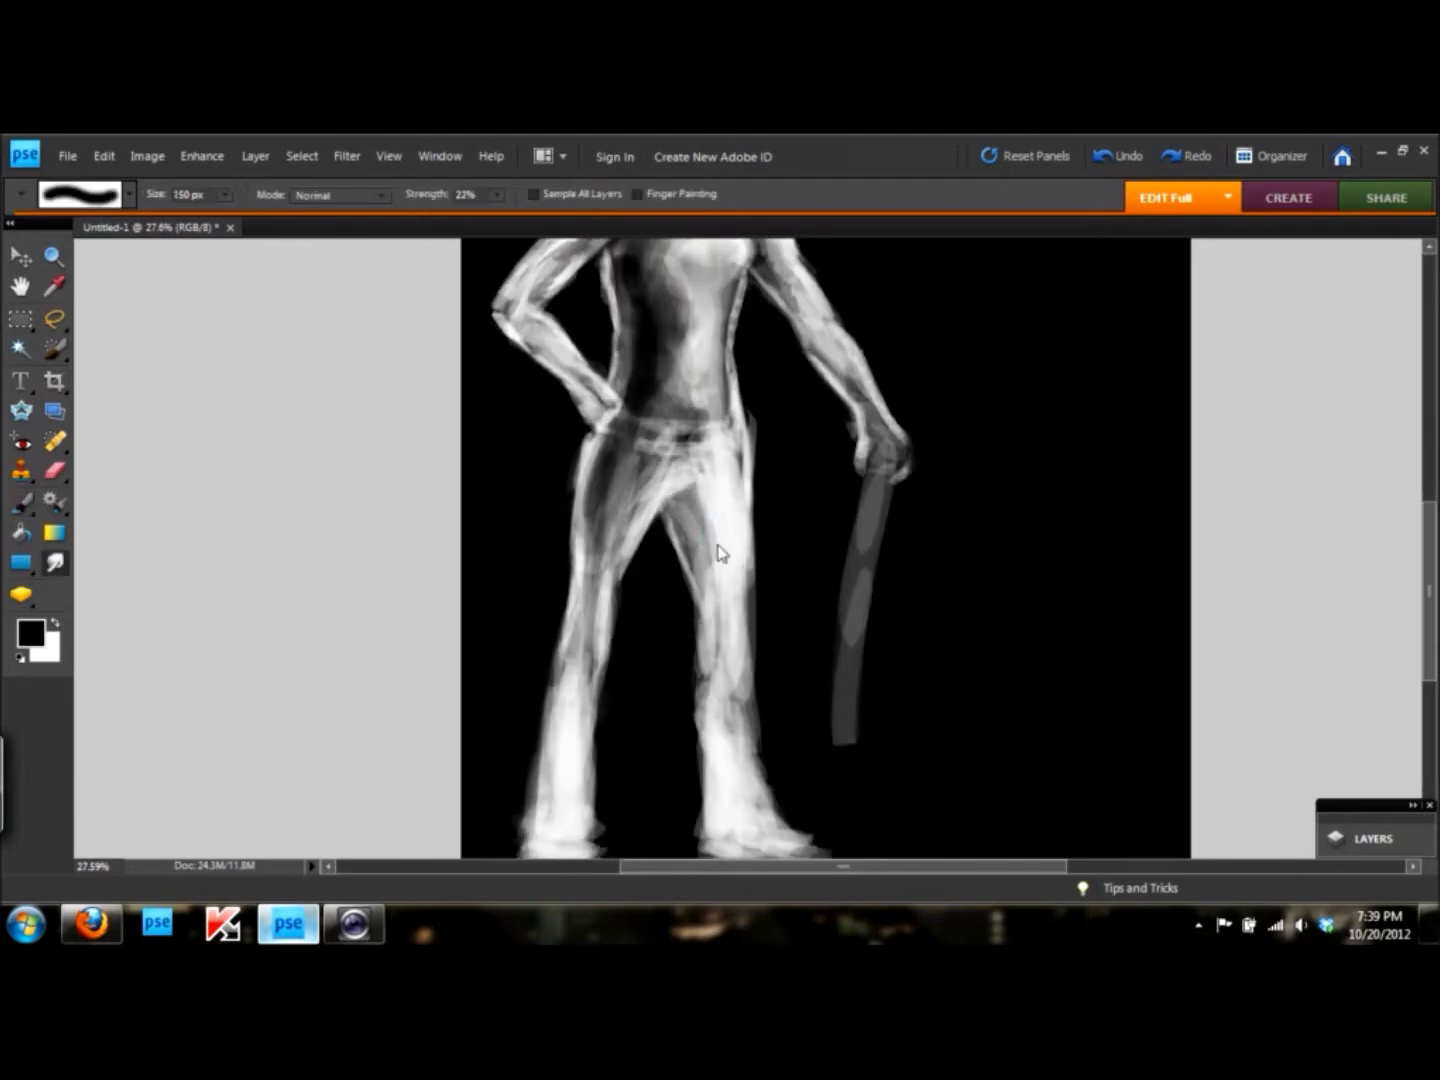
pyautogui.press('b')
pyautogui.press('x')
pyautogui.moveTo(684, 560); pyautogui.dragTo(684, 480)
pyautogui.moveTo(713, 391); pyautogui.dragTo(713, 255)
pyautogui.moveTo(736, 610); pyautogui.dragTo(736, 780)
pyautogui.press('x')
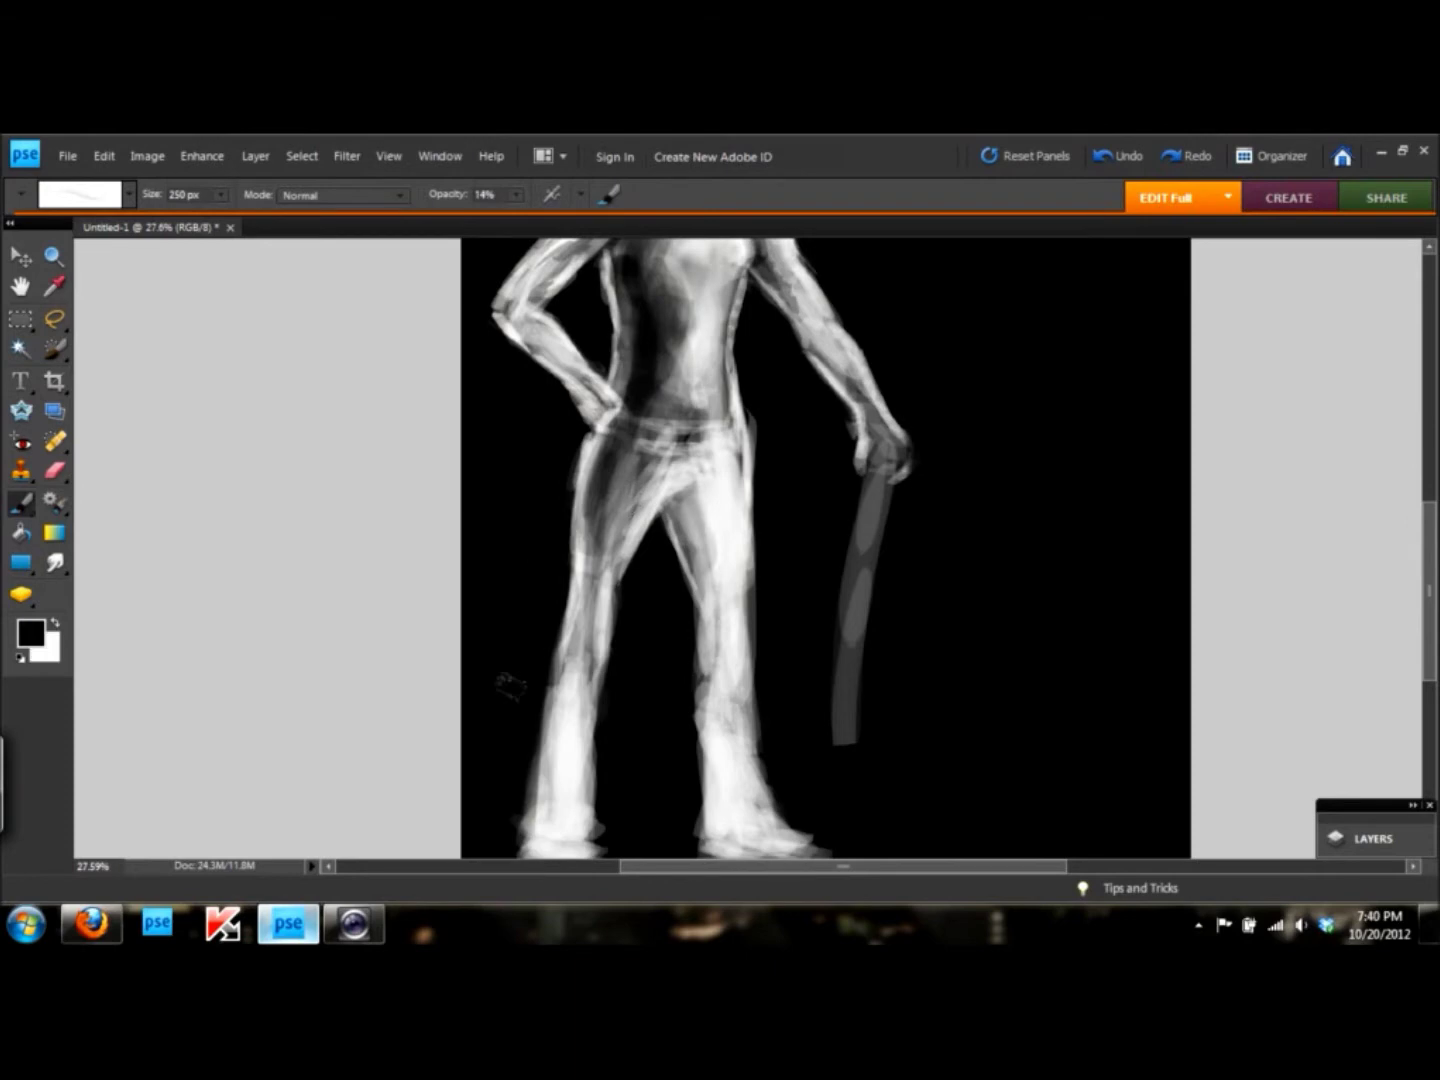
# - Reshape the right foot's toe tip with a smaller brush, lengthening its white highlight
pyautogui.scroll(-2, 859, 699)
pyautogui.scroll(3, 800, 680)
pyautogui.moveTo(750, 683)
pyautogui.mouseDown()
pyautogui.moveTo(765, 698)
pyautogui.moveTo(880, 695)
pyautogui.mouseUp()
pyautogui.press('x')
pyautogui.press('[')
pyautogui.press('[')
pyautogui.press('[')
pyautogui.hotkey('ctrl', 'z')
pyautogui.hotkey('ctrl', 'z')
pyautogui.press('x')
# - Repaint the left foot's sole and brighten the right foot's toe and sole
pyautogui.press('x')
pyautogui.moveTo(785, 700); pyautogui.dragTo(838, 700)
pyautogui.press('x')
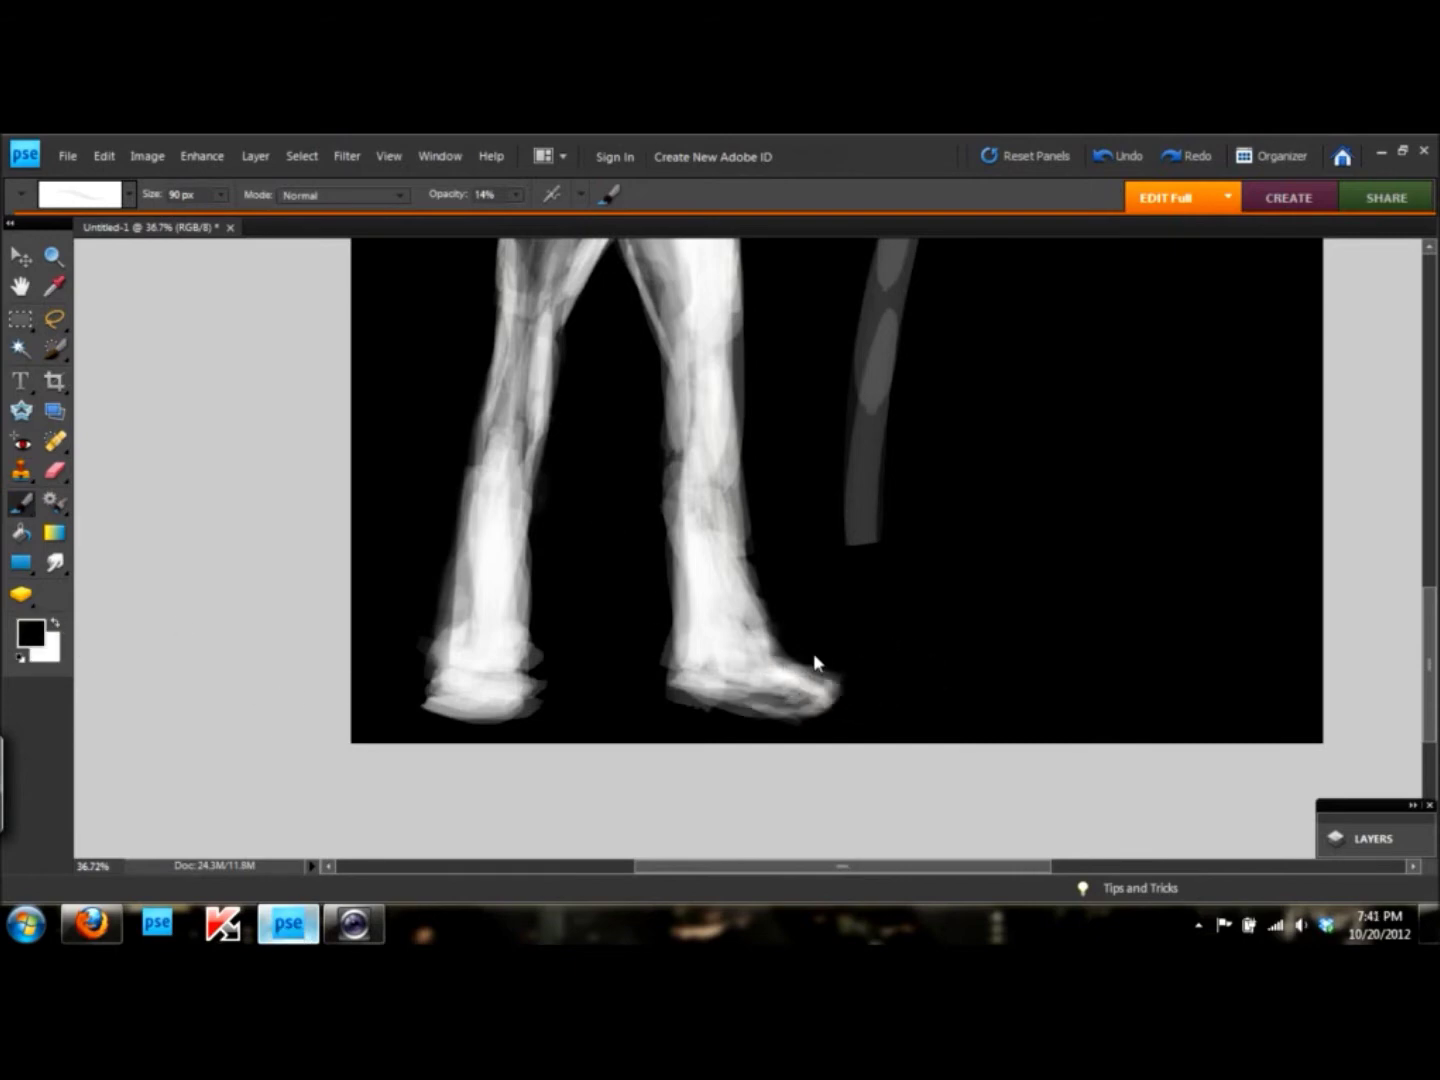
pyautogui.press('x')
pyautogui.moveTo(450, 705)
pyautogui.mouseDown()
pyautogui.moveTo(540, 695)
pyautogui.moveTo(499, 717)
pyautogui.mouseUp()
pyautogui.press('x')
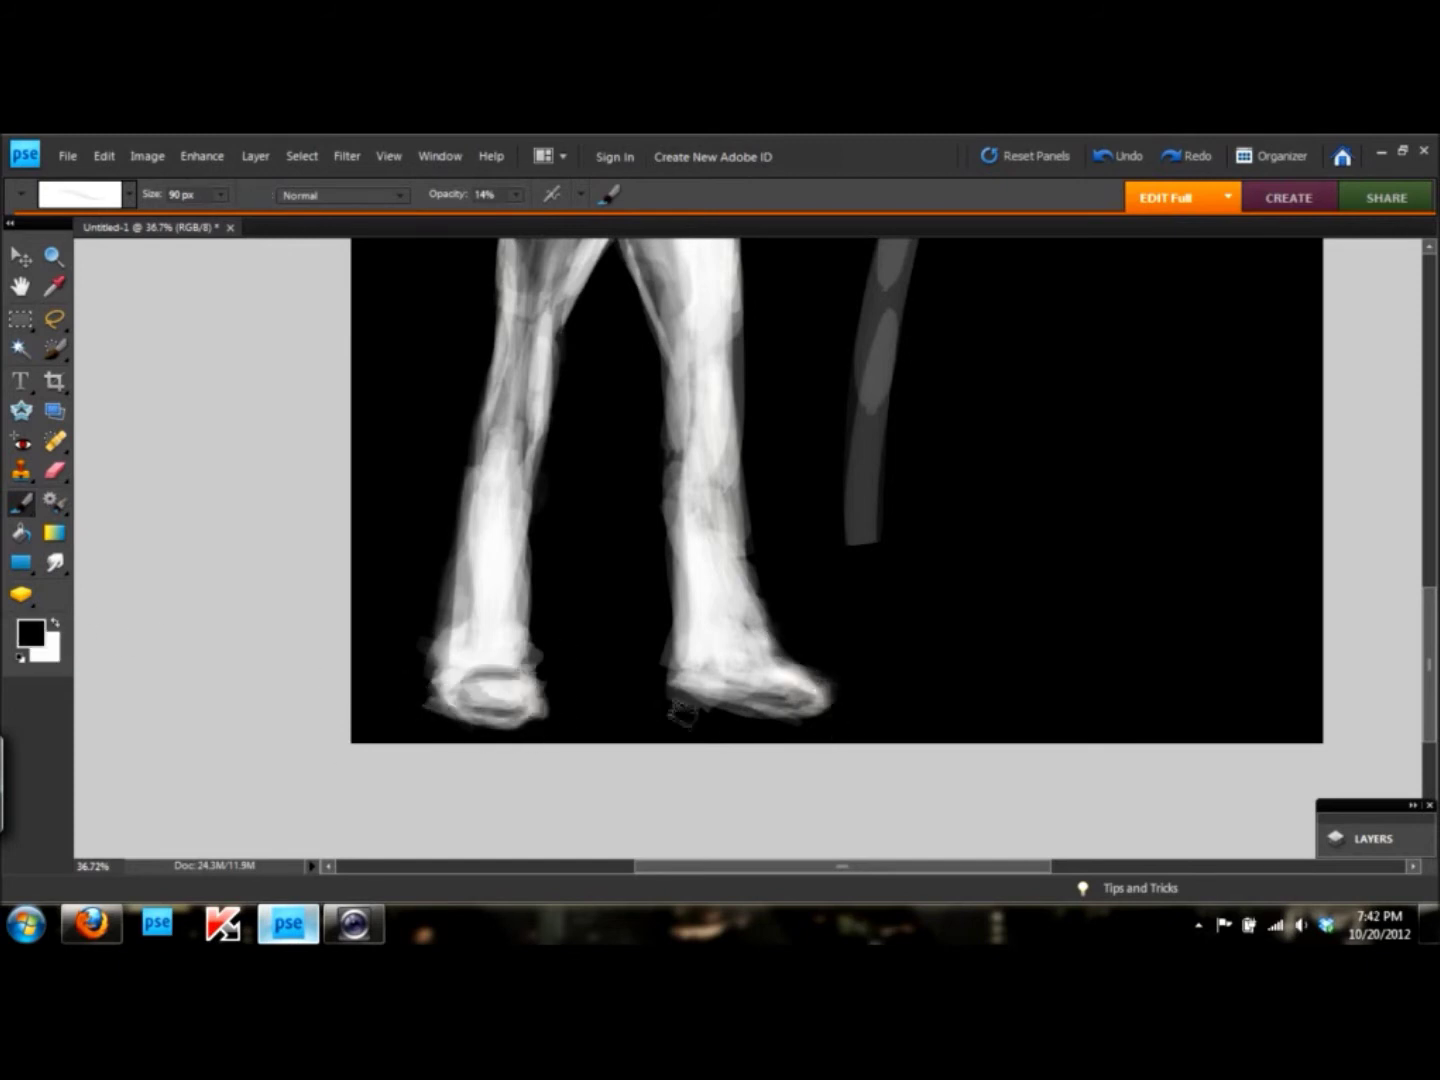
pyautogui.press('x')
pyautogui.moveTo(806, 674); pyautogui.dragTo(787, 716)
# - Trim the left sole's edge in black and zoom out to the whole figure
pyautogui.press('x')
pyautogui.moveTo(541, 650)
pyautogui.mouseDown()
pyautogui.moveTo(540, 718)
pyautogui.moveTo(440, 700)
pyautogui.moveTo(460, 560)
pyautogui.mouseUp()
pyautogui.press('x')
pyautogui.click(92, 923)
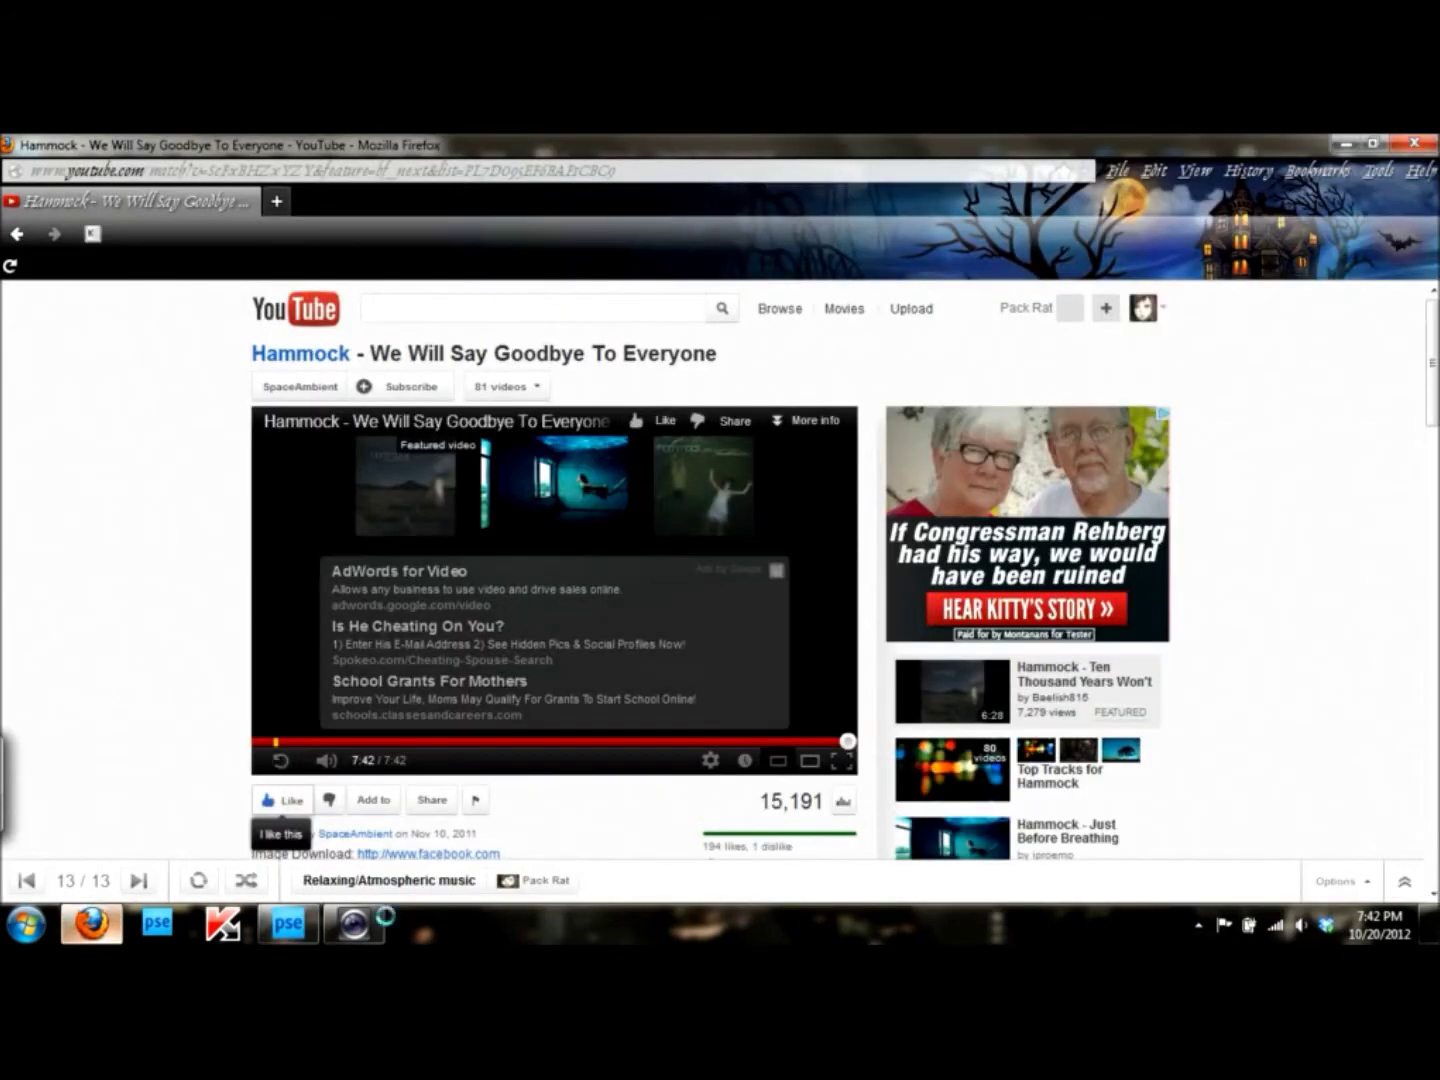
pyautogui.press('x')
pyautogui.hotkey('ctrl', '0')
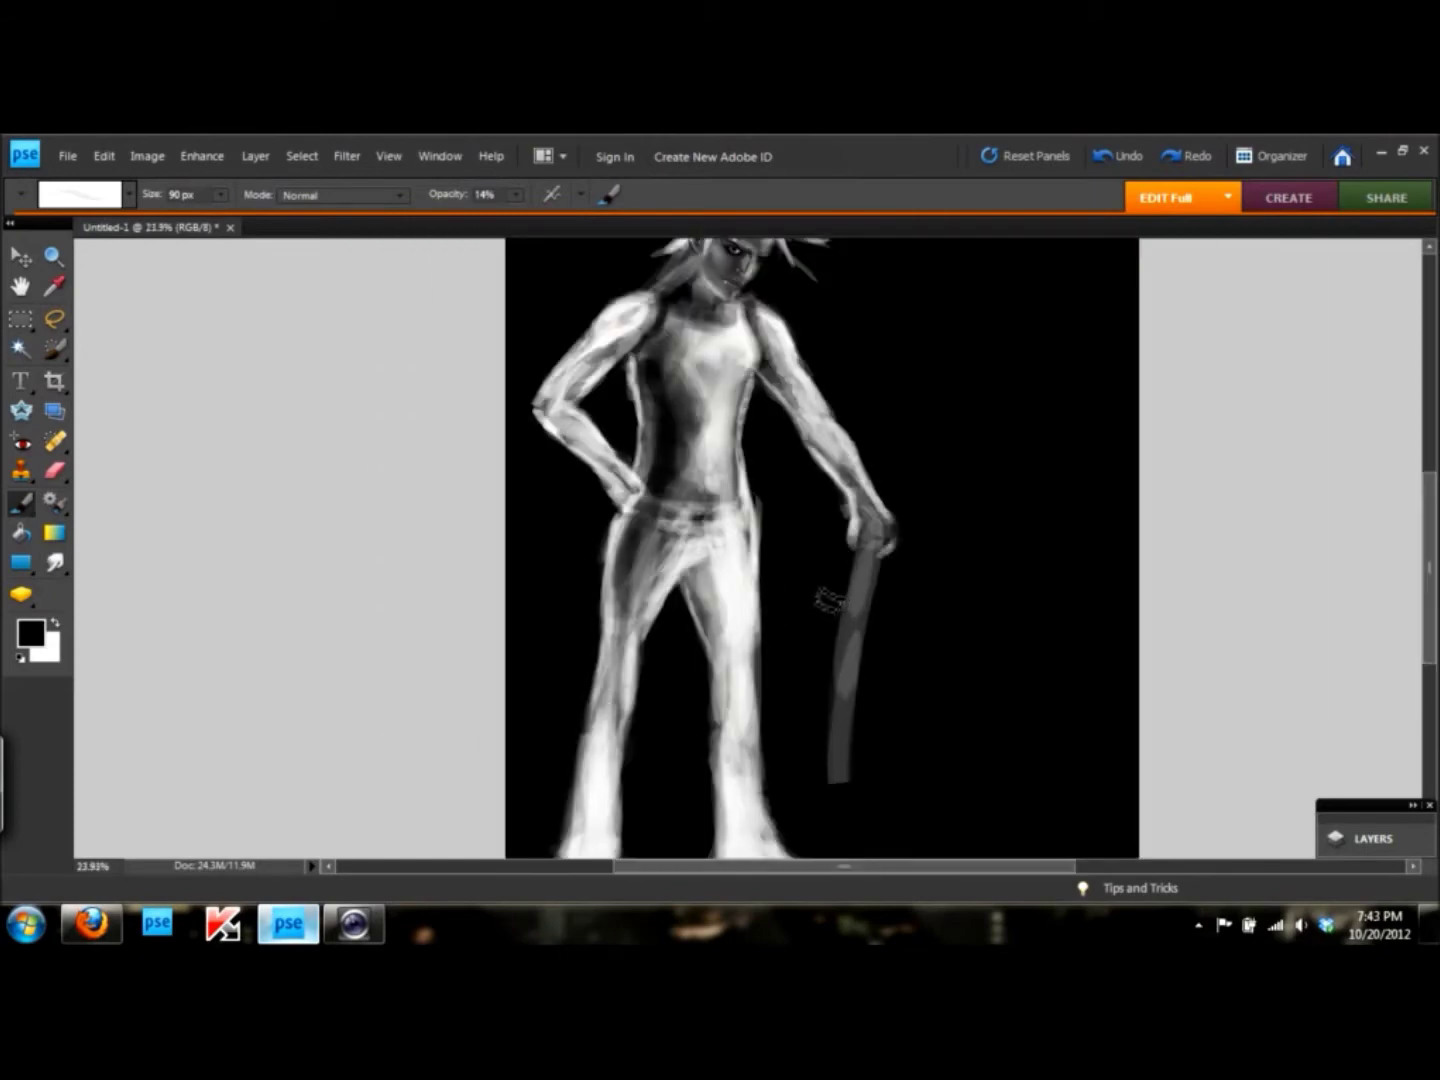
# - Back in the painting, brighten the right fist and sword blade with white strokes
pyautogui.hotkey('alt', 'Tab')
pyautogui.click(288, 923)
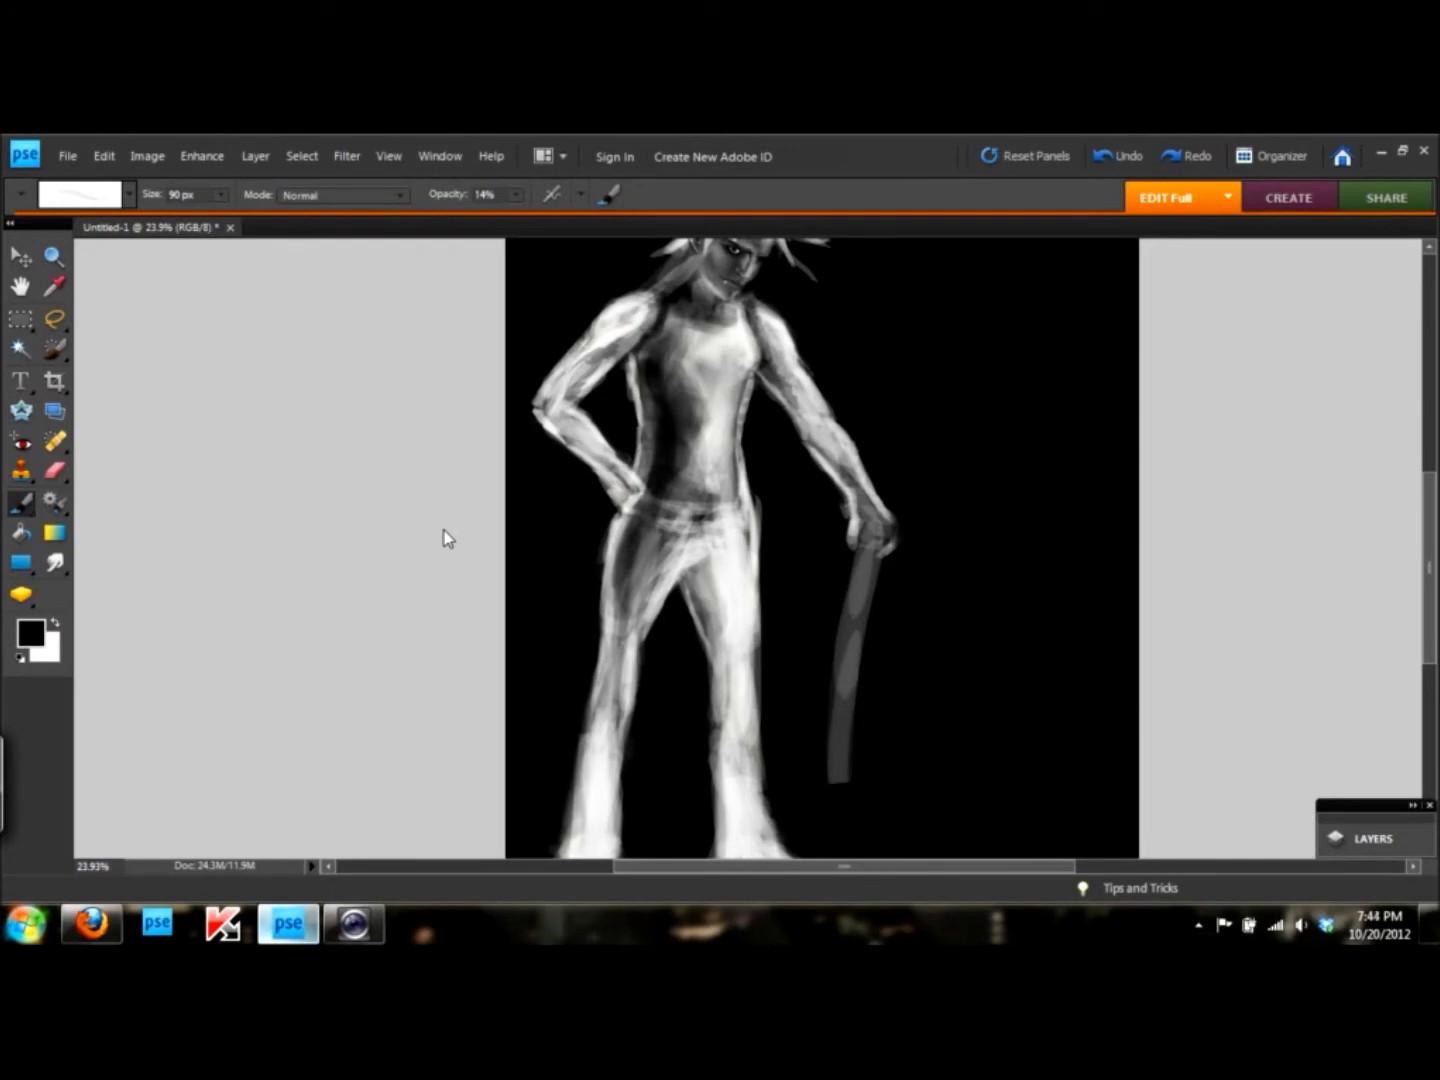
pyautogui.press('x')
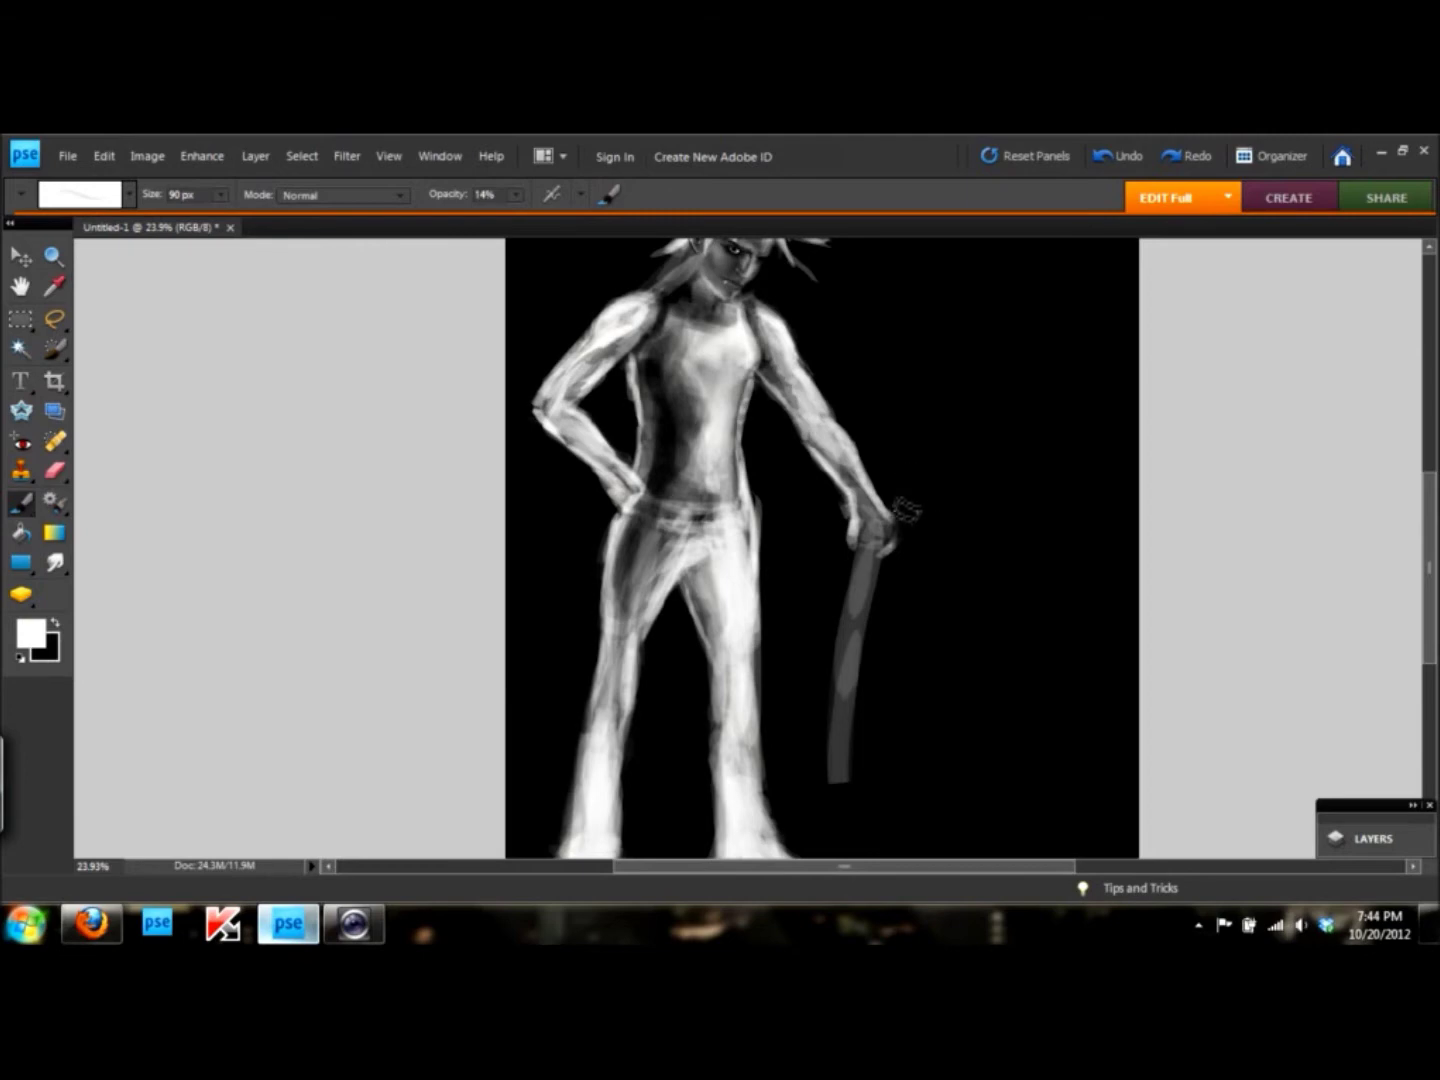
pyautogui.moveTo(884, 565); pyautogui.dragTo(851, 560)
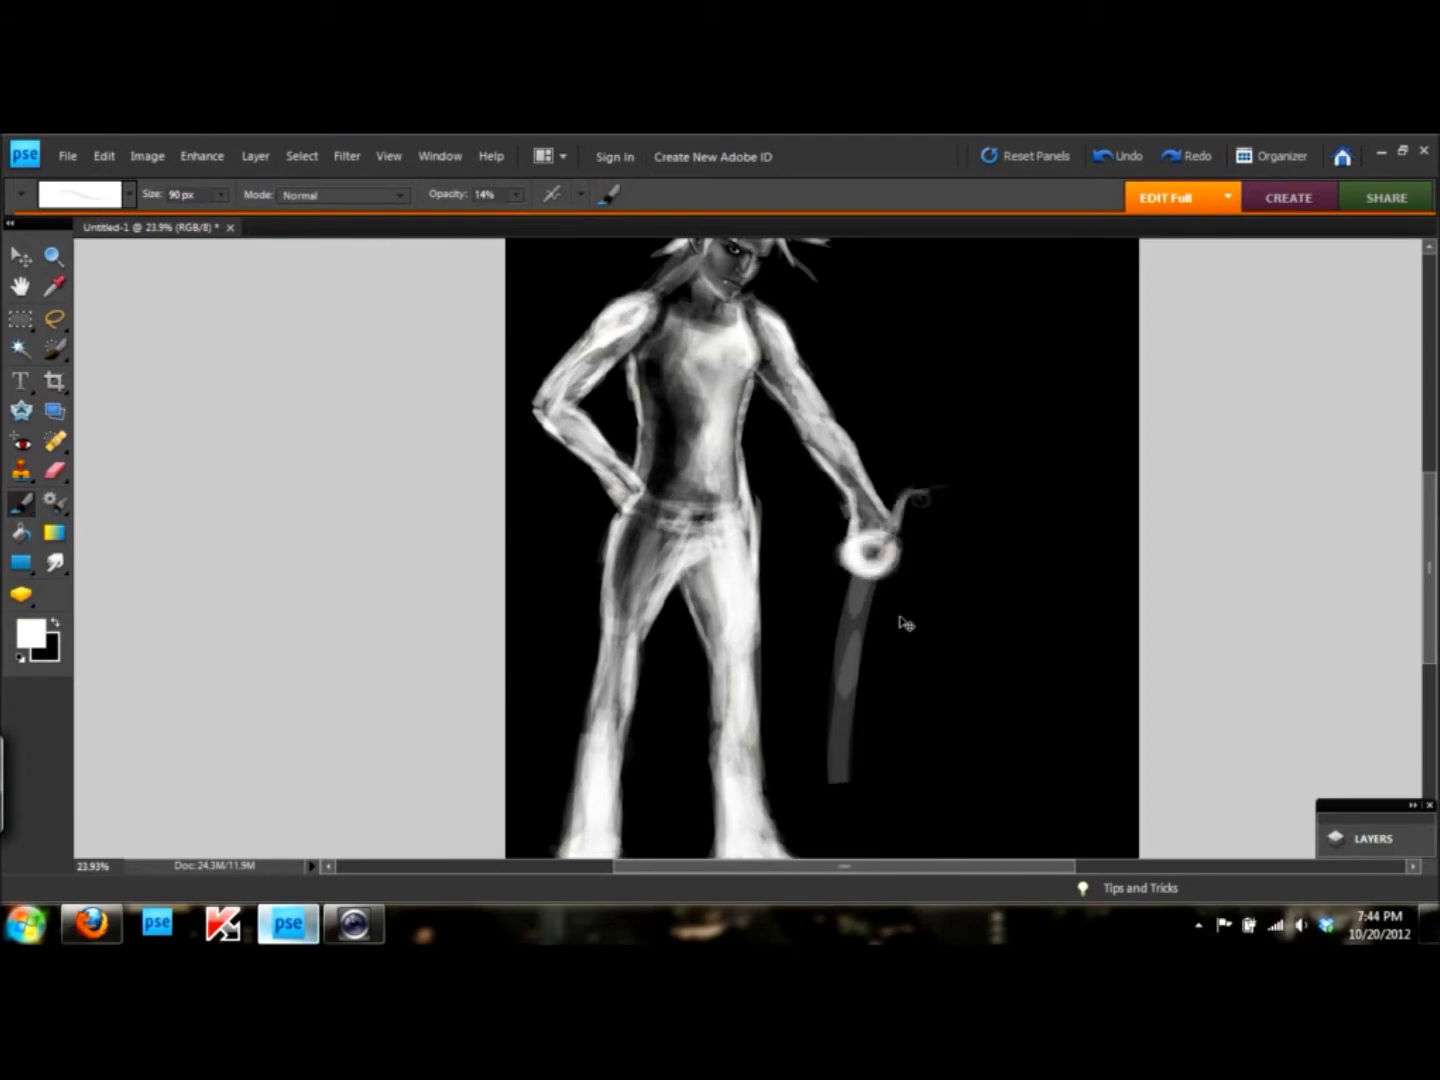
pyautogui.scroll(-3, 874, 653)
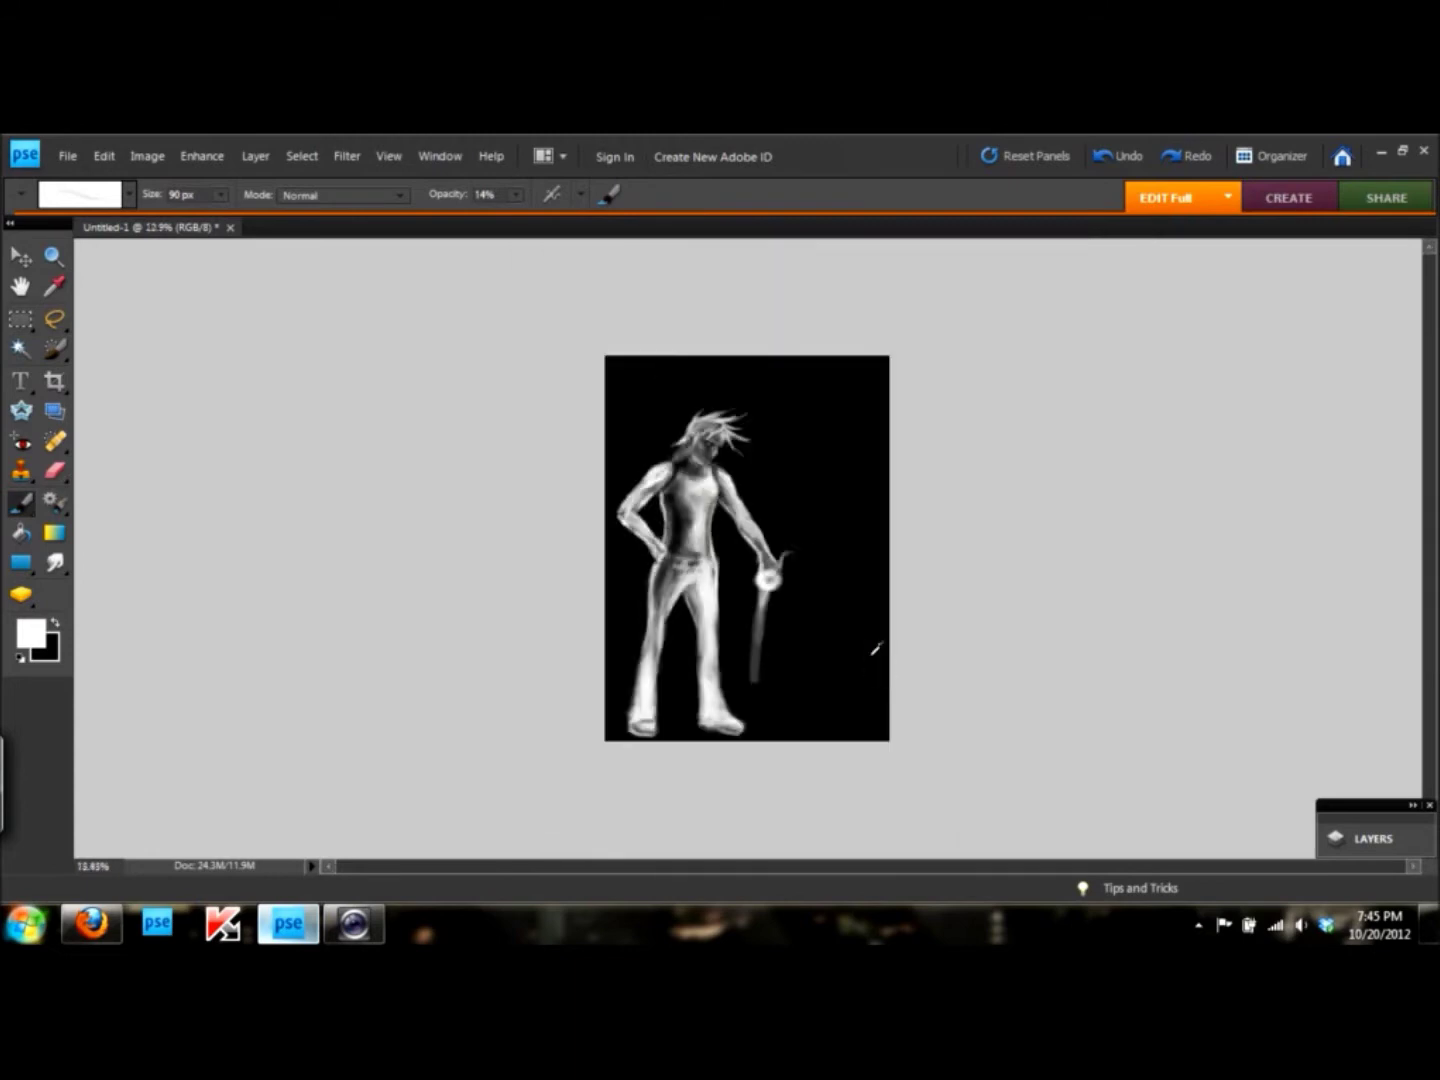
pyautogui.scroll(2, 874, 652)
pyautogui.moveTo(771, 662); pyautogui.dragTo(740, 744)
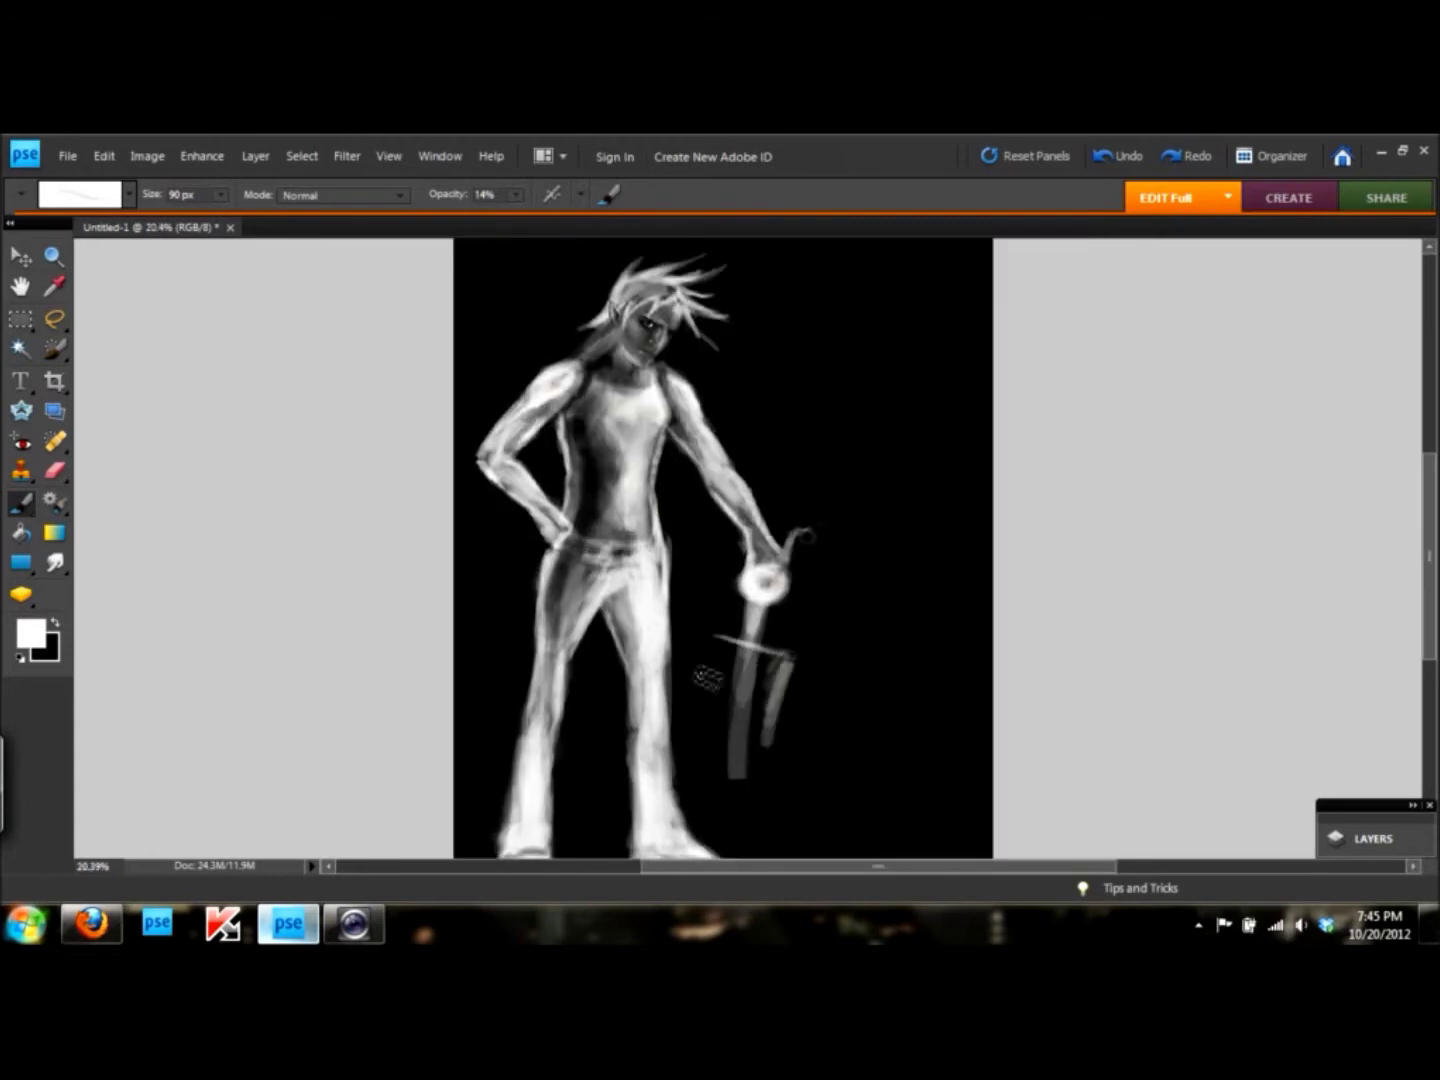
pyautogui.scroll(-2, 715, 743)
pyautogui.moveTo(790, 632)
pyautogui.mouseDown()
pyautogui.moveTo(758, 766)
pyautogui.moveTo(762, 644)
pyautogui.moveTo(761, 700)
pyautogui.mouseUp()
pyautogui.scroll(1, 787, 741)
pyautogui.press(']')
pyautogui.press(']')
pyautogui.press(']')
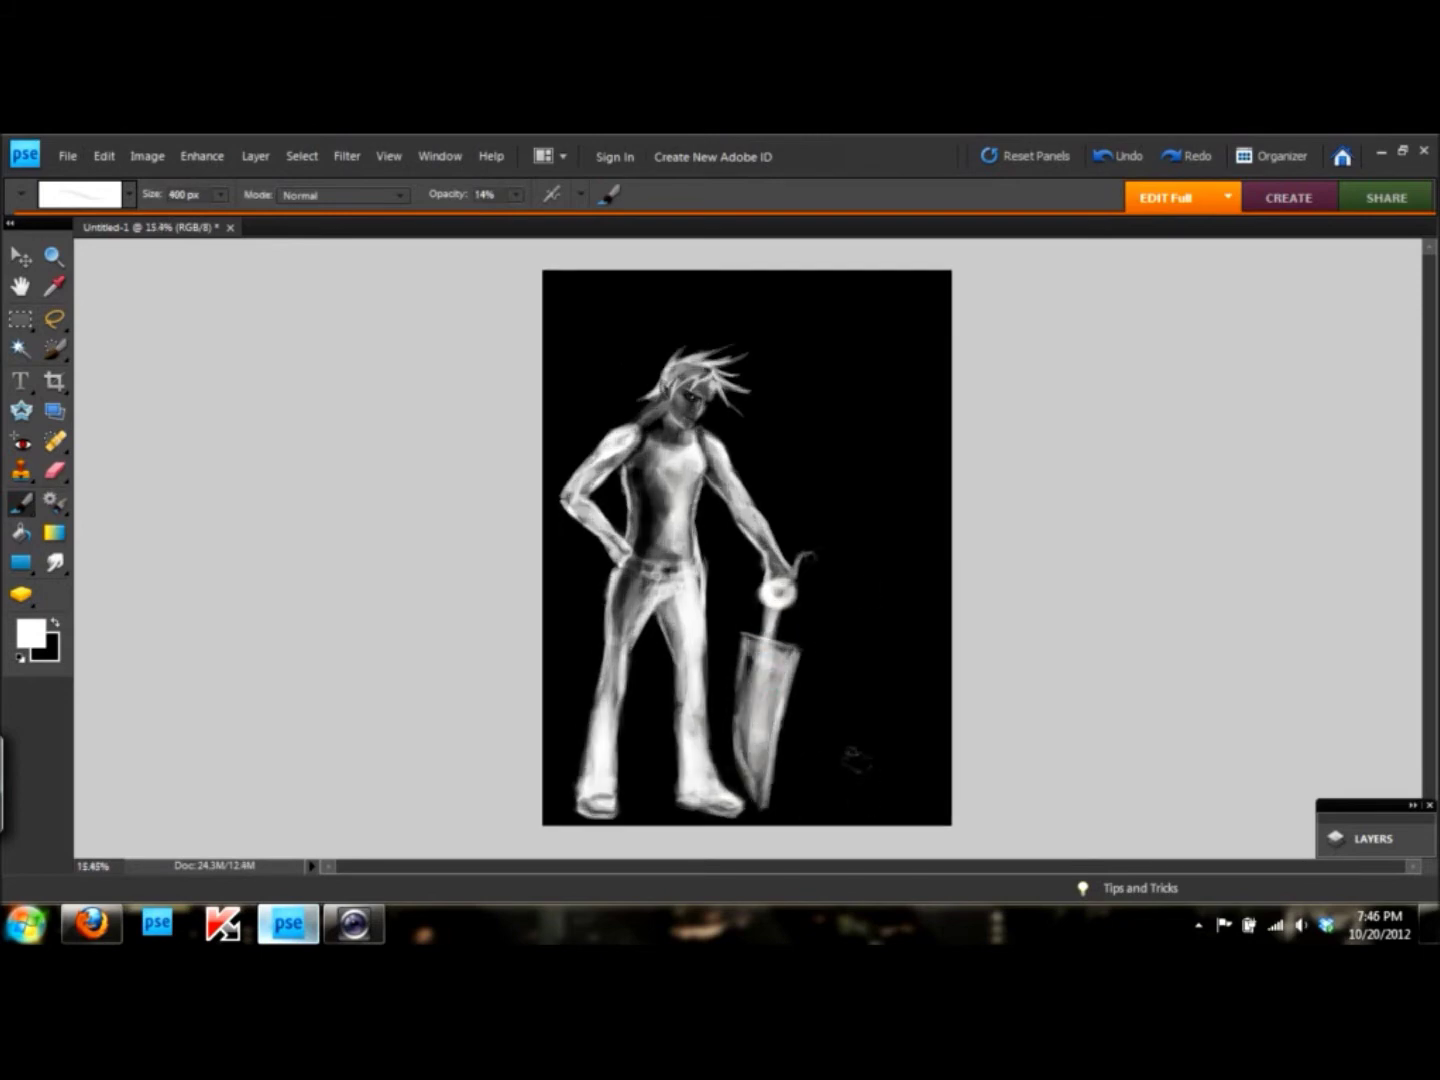
pyautogui.press('[')
pyautogui.press('[')
pyautogui.press('[')
pyautogui.scroll(3, 761, 700)
pyautogui.moveTo(651, 570)
pyautogui.mouseDown()
pyautogui.moveTo(716, 626)
pyautogui.moveTo(685, 530)
pyautogui.moveTo(723, 492)
pyautogui.mouseUp()
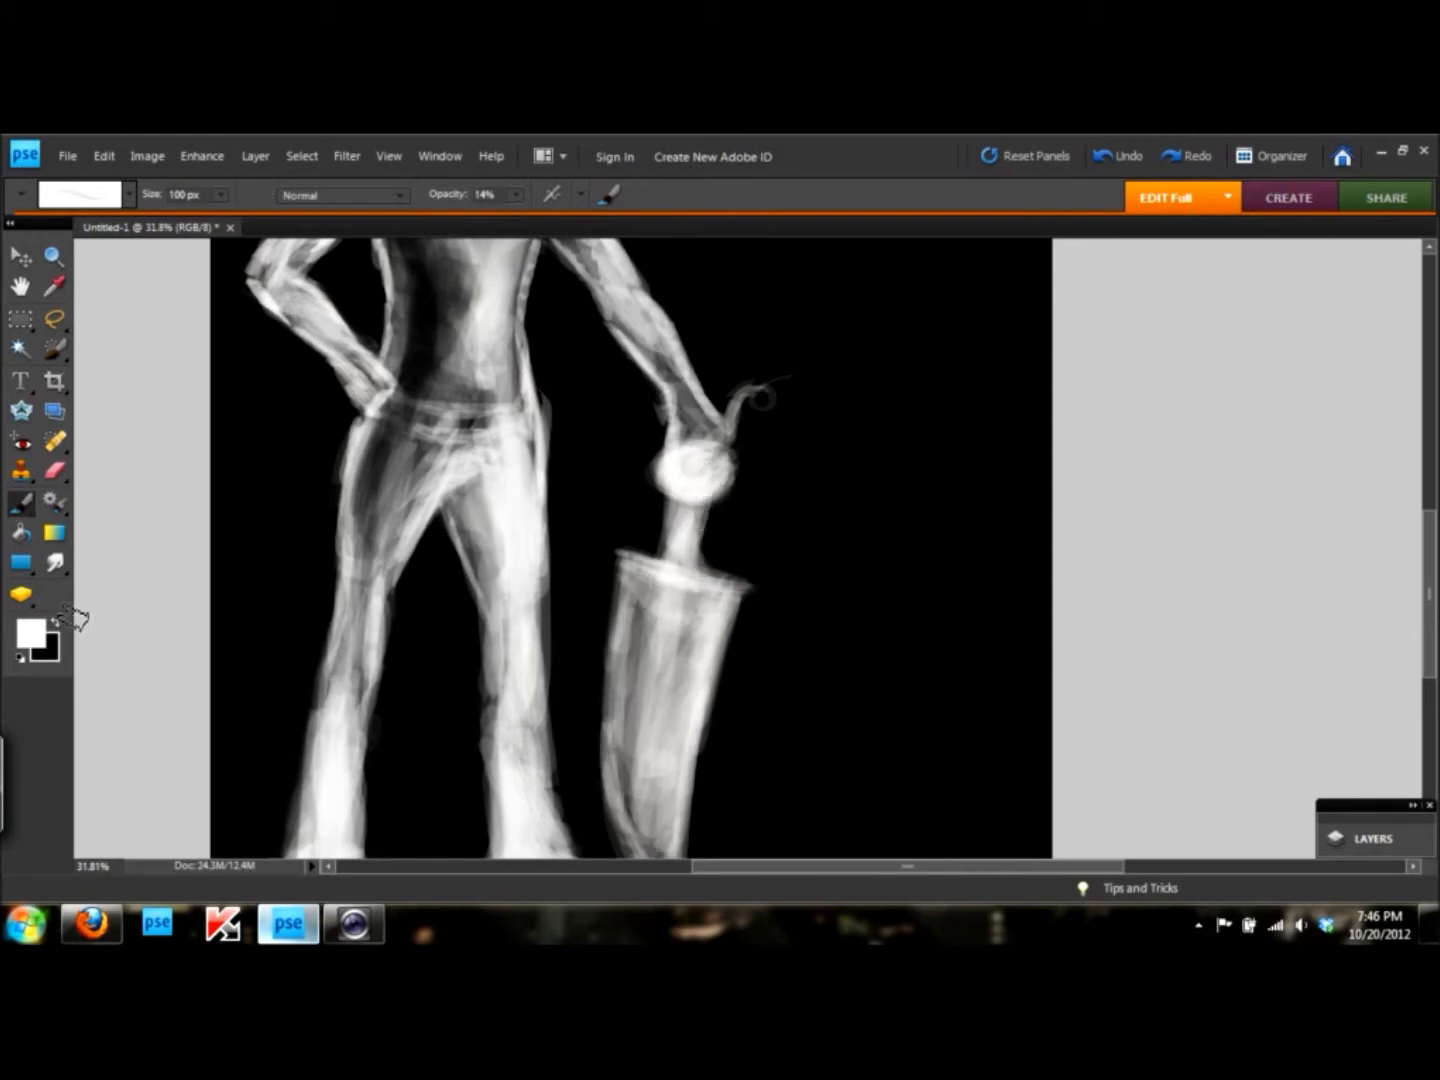
# - Sketch and fill dark black curves around the held pumpkin's top
pyautogui.press('x')
pyautogui.scroll(3, 748, 500)
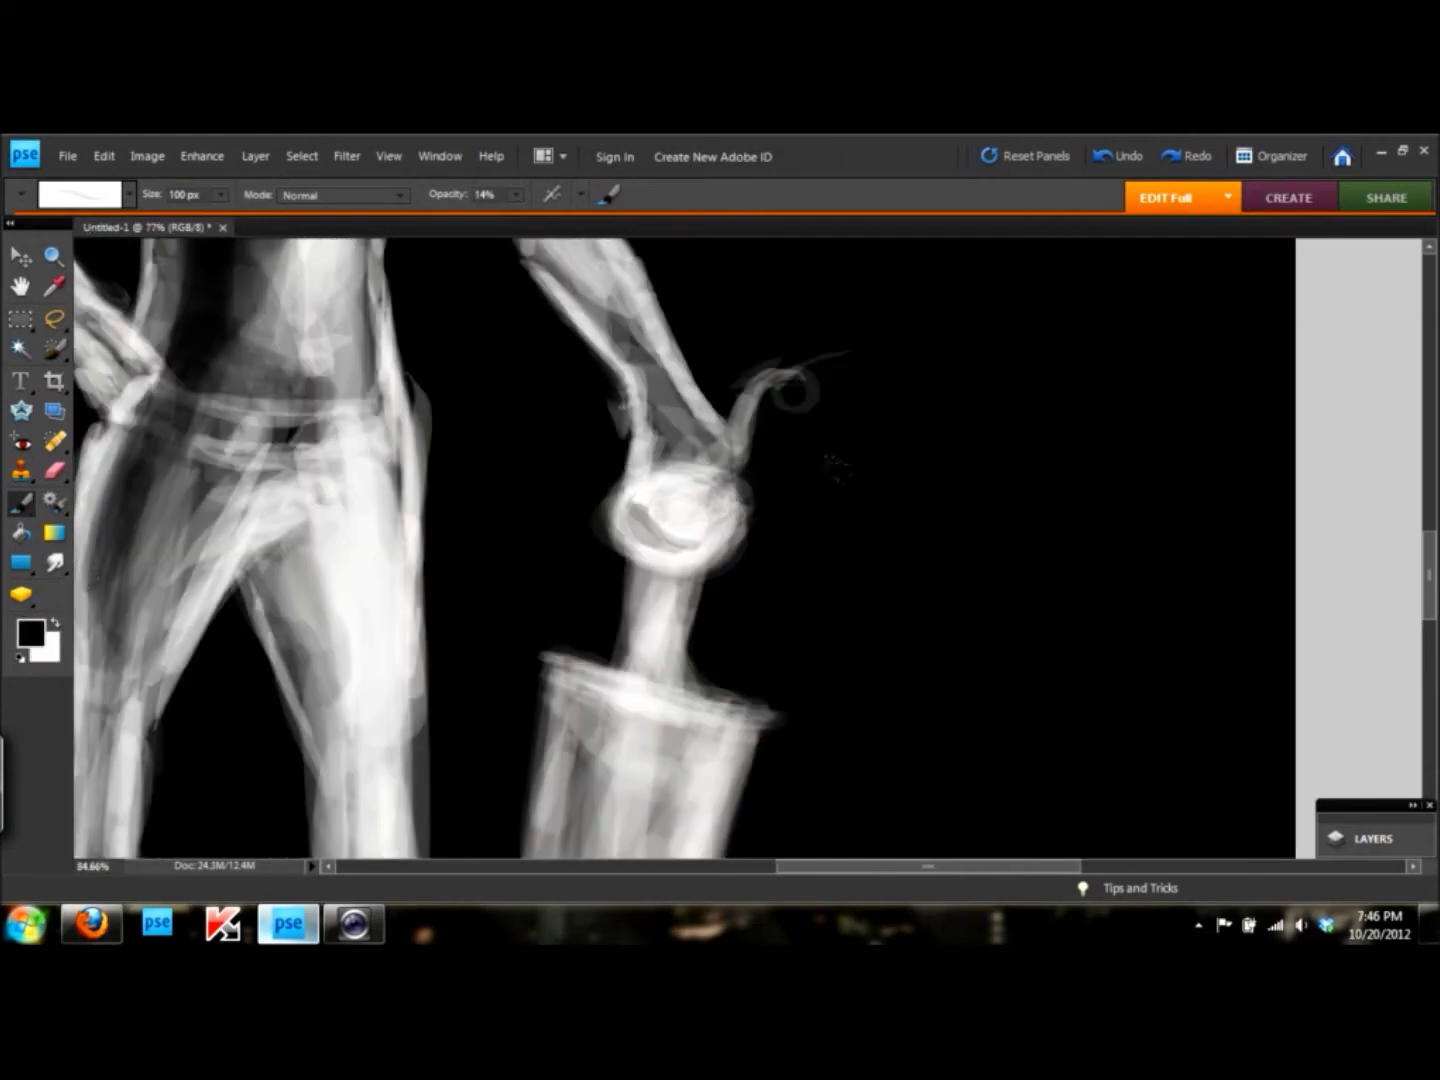
pyautogui.scroll(1, 658, 476)
pyautogui.moveTo(652, 530); pyautogui.dragTo(599, 572)
pyautogui.moveTo(705, 435)
pyautogui.mouseDown()
pyautogui.moveTo(605, 495)
pyautogui.moveTo(566, 645)
pyautogui.mouseUp()
pyautogui.moveTo(700, 530)
pyautogui.mouseDown()
pyautogui.moveTo(720, 470)
pyautogui.moveTo(589, 600)
pyautogui.mouseUp()
pyautogui.moveTo(700, 440); pyautogui.dragTo(599, 500)
# - Paint white around the pumpkin, widening its right side and brightening its curly stem
pyautogui.press('r')
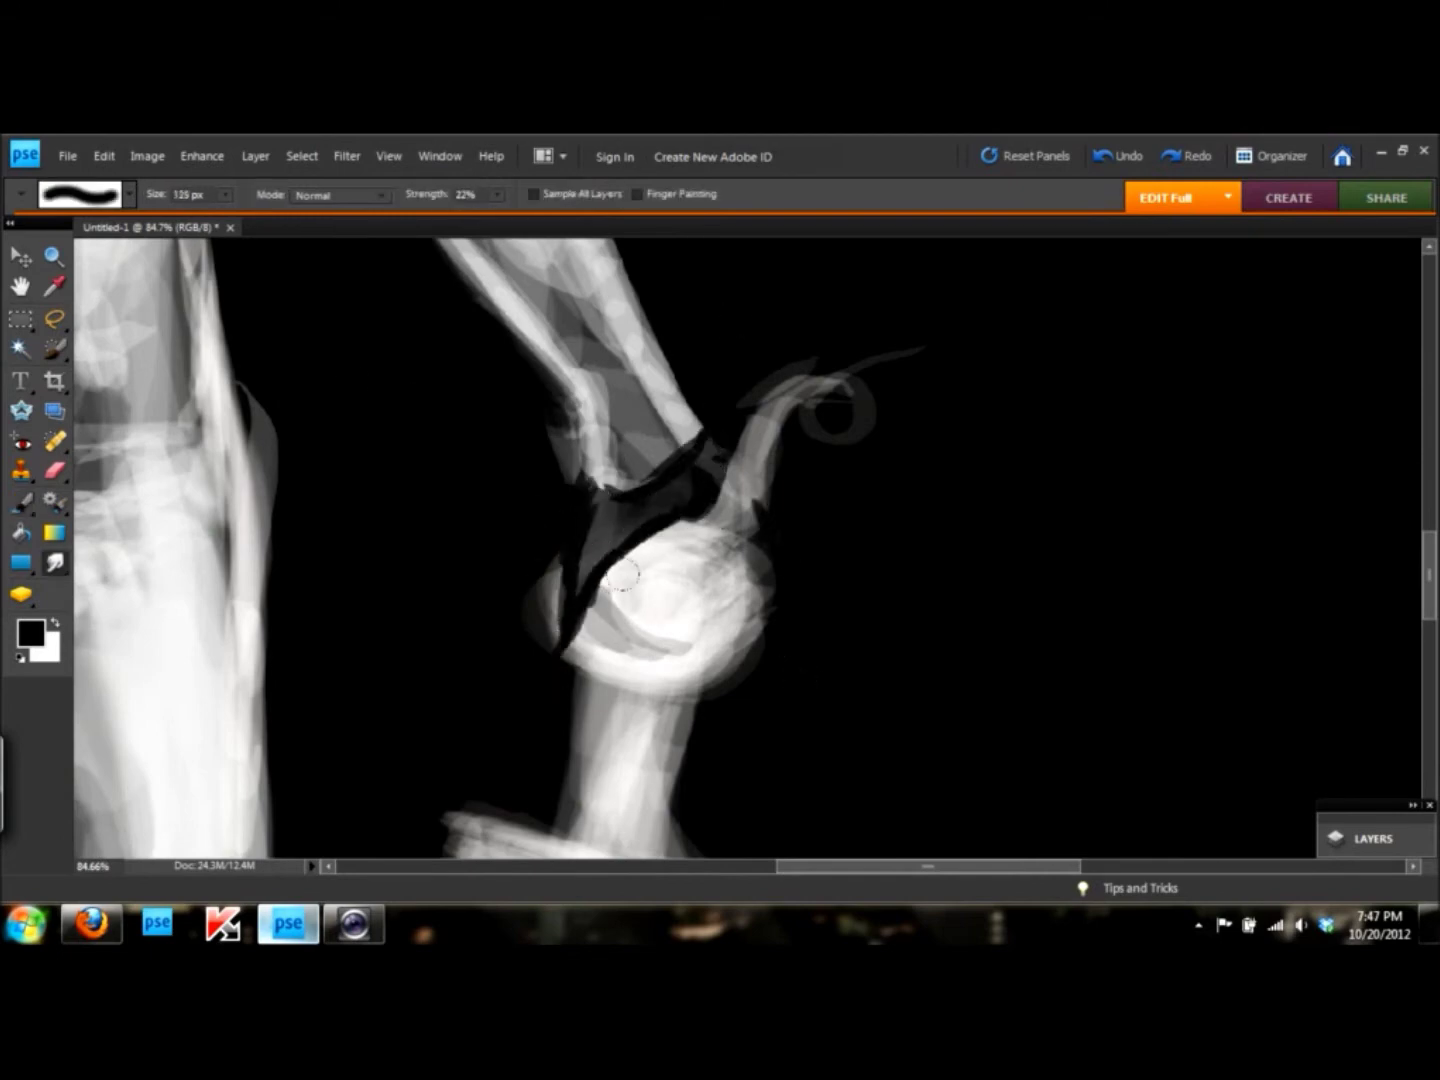
pyautogui.press('b')
pyautogui.press('x')
pyautogui.moveTo(754, 561); pyautogui.dragTo(690, 522)
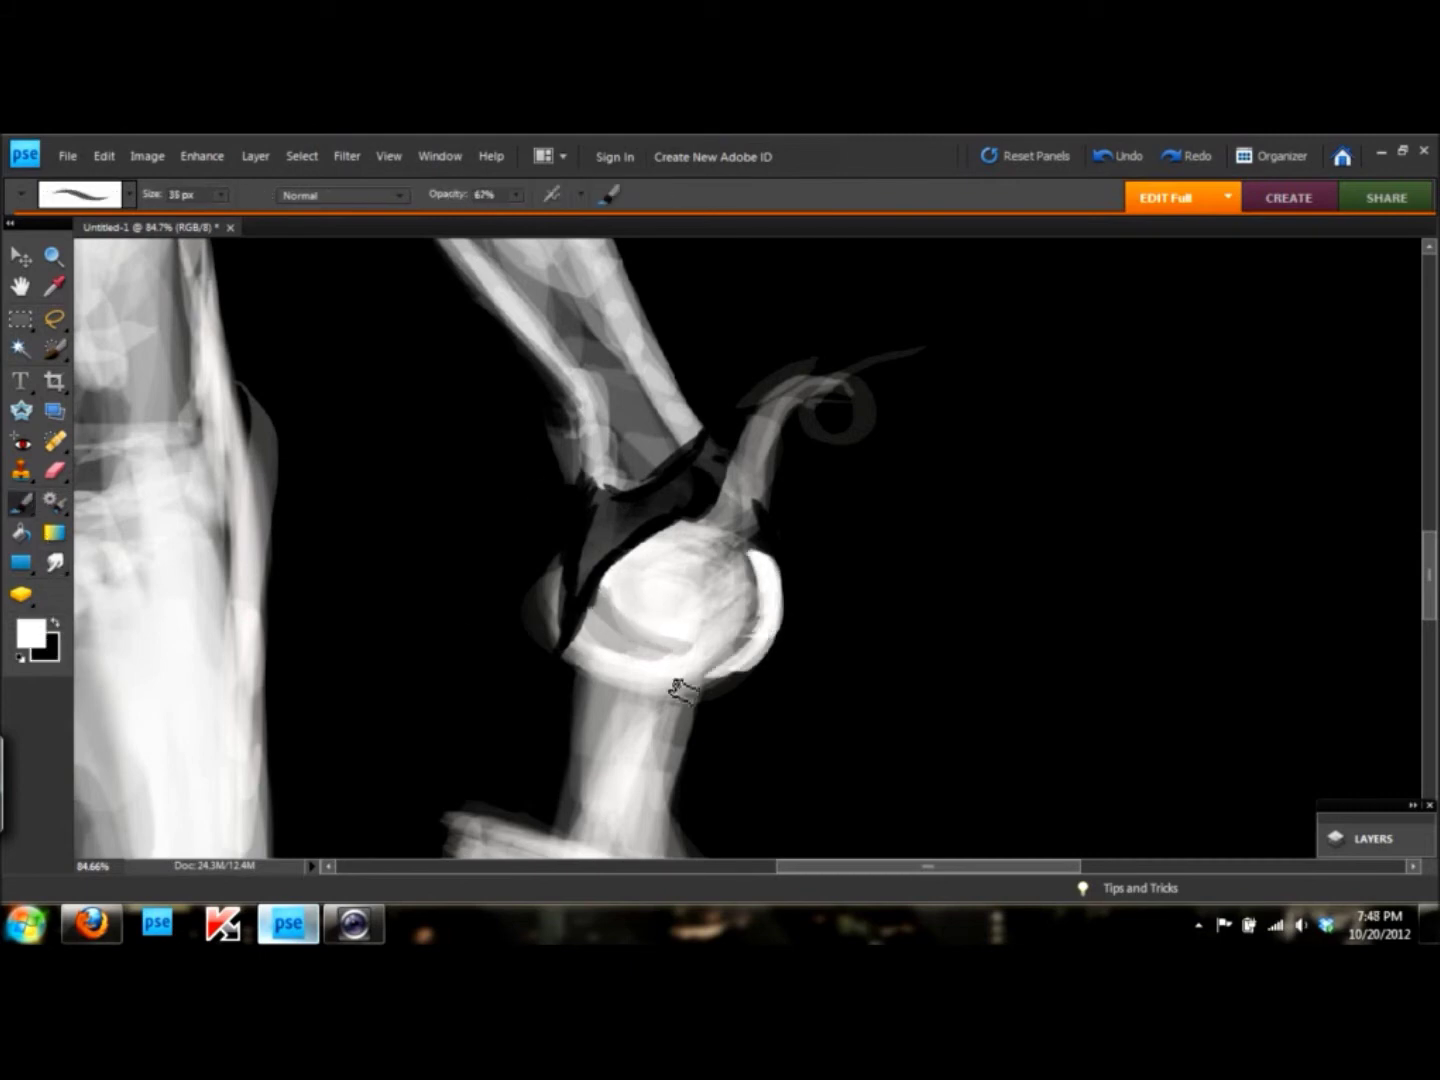
pyautogui.moveTo(565, 550)
pyautogui.mouseDown()
pyautogui.moveTo(541, 633)
pyautogui.moveTo(681, 690)
pyautogui.moveTo(681, 636)
pyautogui.moveTo(714, 662)
pyautogui.moveTo(659, 563)
pyautogui.moveTo(742, 662)
pyautogui.moveTo(752, 582)
pyautogui.moveTo(806, 560)
pyautogui.mouseUp()
pyautogui.moveTo(761, 440); pyautogui.dragTo(855, 382)
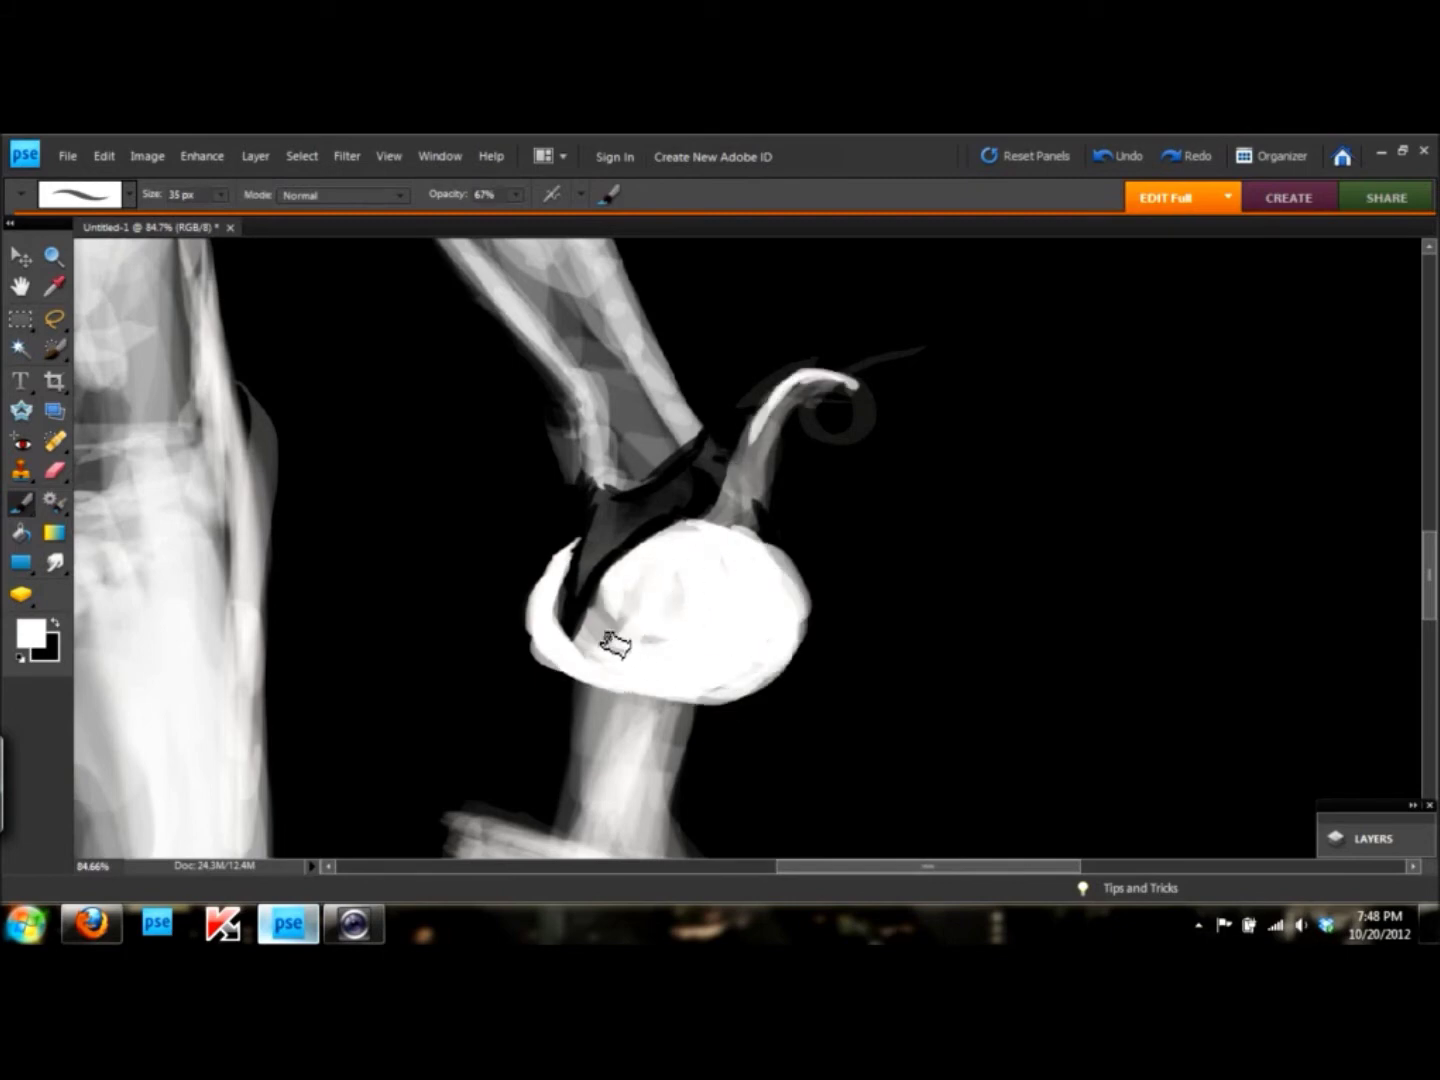
pyautogui.moveTo(611, 640); pyautogui.dragTo(589, 599)
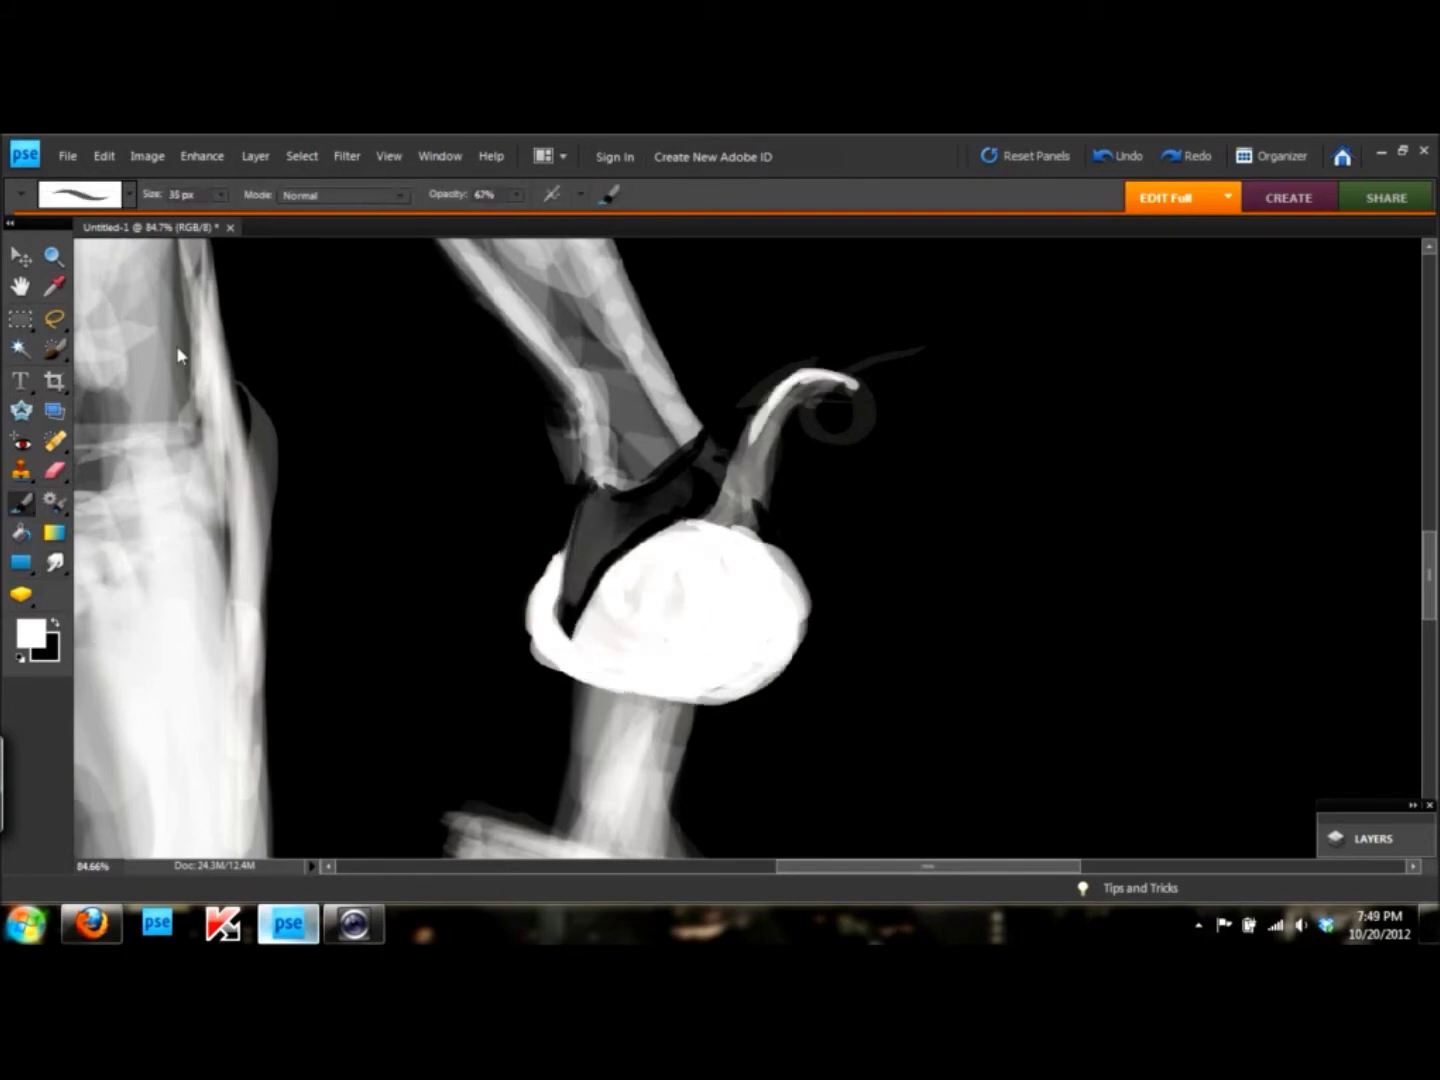
# - With a round brush at lowered opacity, shade the white pumpkin with grey
pyautogui.rightClick(183, 355)
pyautogui.doubleClick(192, 659)
pyautogui.click(484, 194)
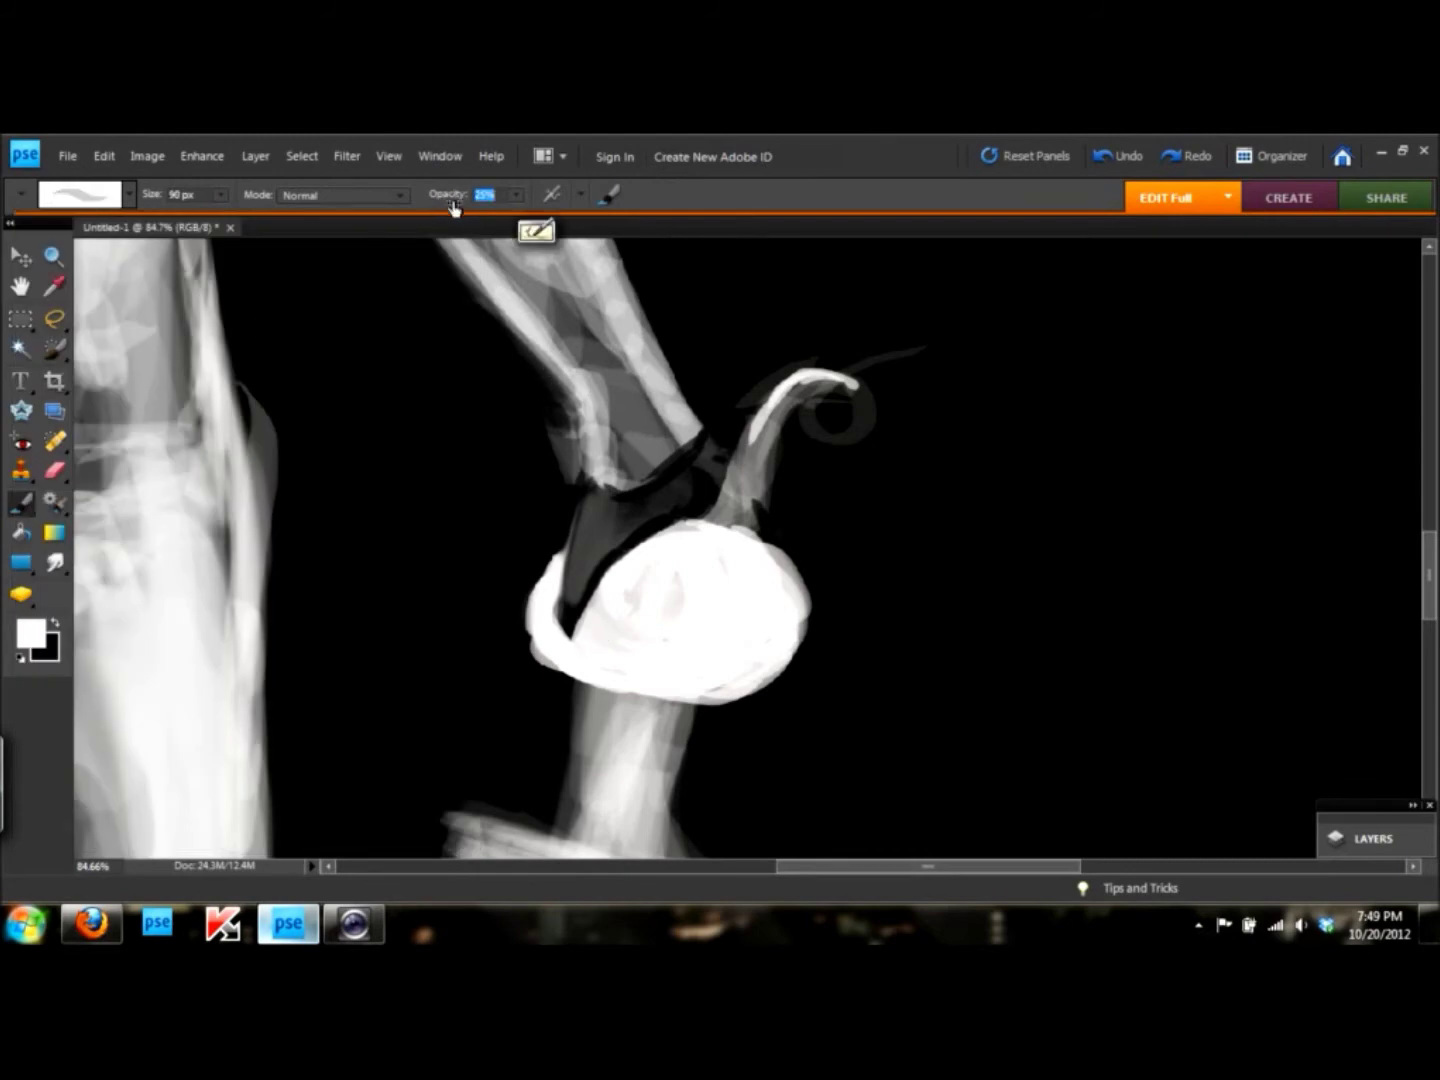
pyautogui.moveTo(561, 599)
pyautogui.mouseDown()
pyautogui.moveTo(679, 660)
pyautogui.moveTo(661, 679)
pyautogui.mouseUp()
pyautogui.moveTo(581, 560); pyautogui.dragTo(800, 690)
pyautogui.moveTo(800, 520)
pyautogui.mouseDown()
pyautogui.moveTo(669, 678)
pyautogui.moveTo(540, 630)
pyautogui.mouseUp()
pyautogui.moveTo(581, 690); pyautogui.dragTo(740, 560)
pyautogui.moveTo(545, 600); pyautogui.dragTo(700, 676)
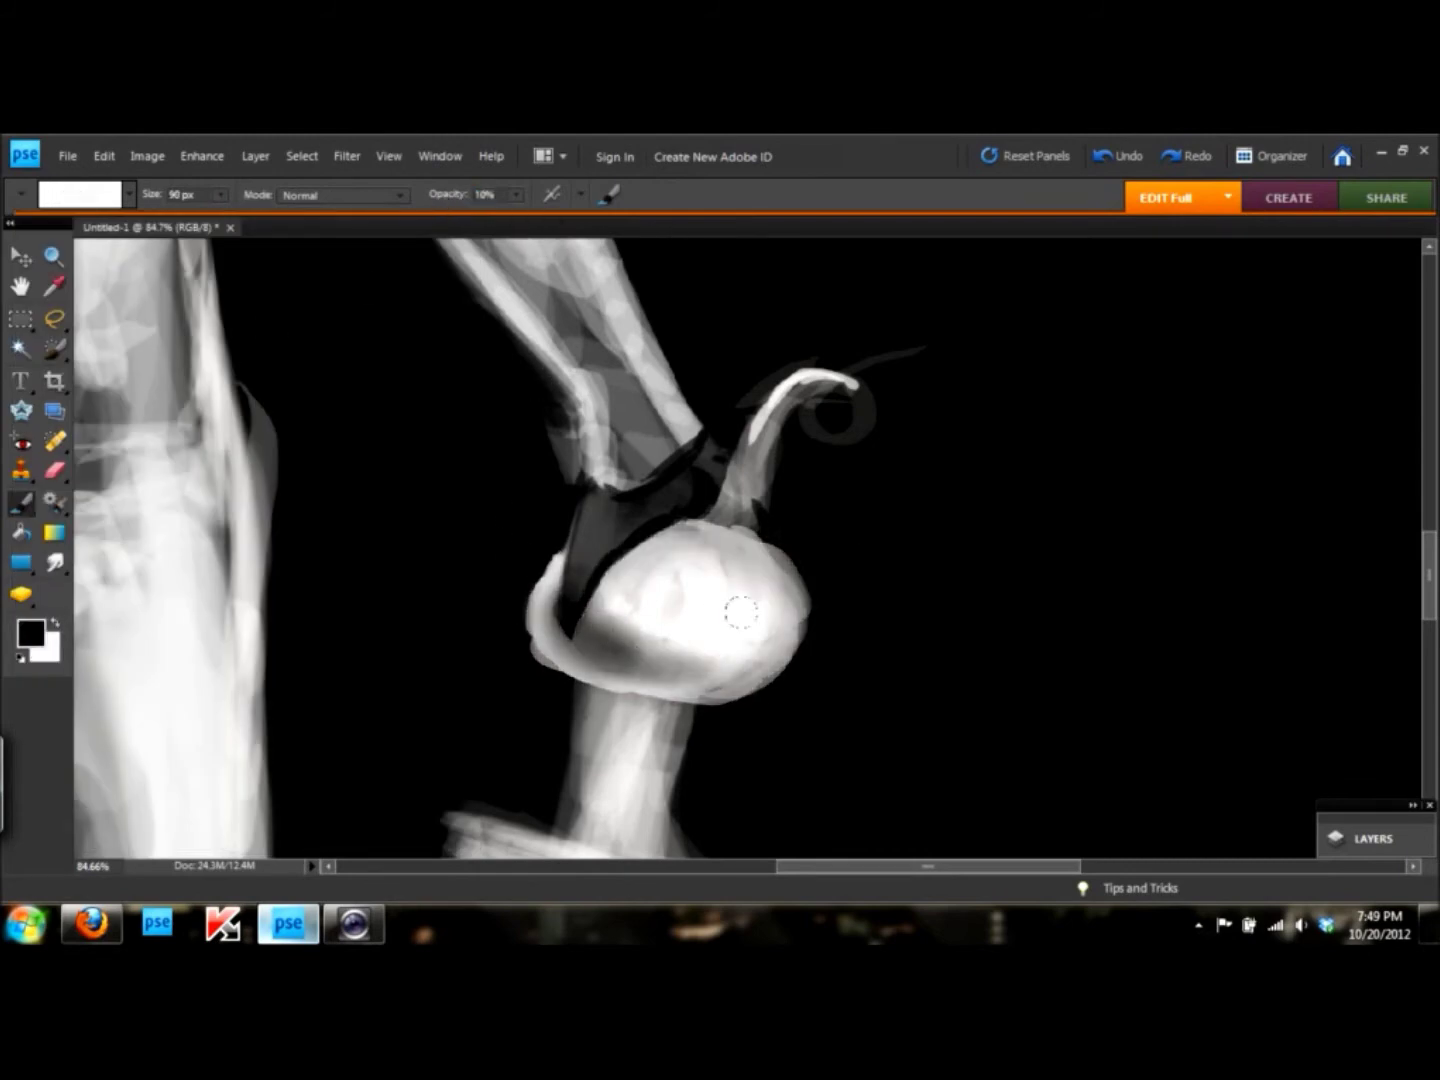
pyautogui.moveTo(590, 561); pyautogui.dragTo(799, 620)
# - At brush size 9, paint the black mouth and a solid dark right eye
pyautogui.write('9')
pyautogui.press('Return')
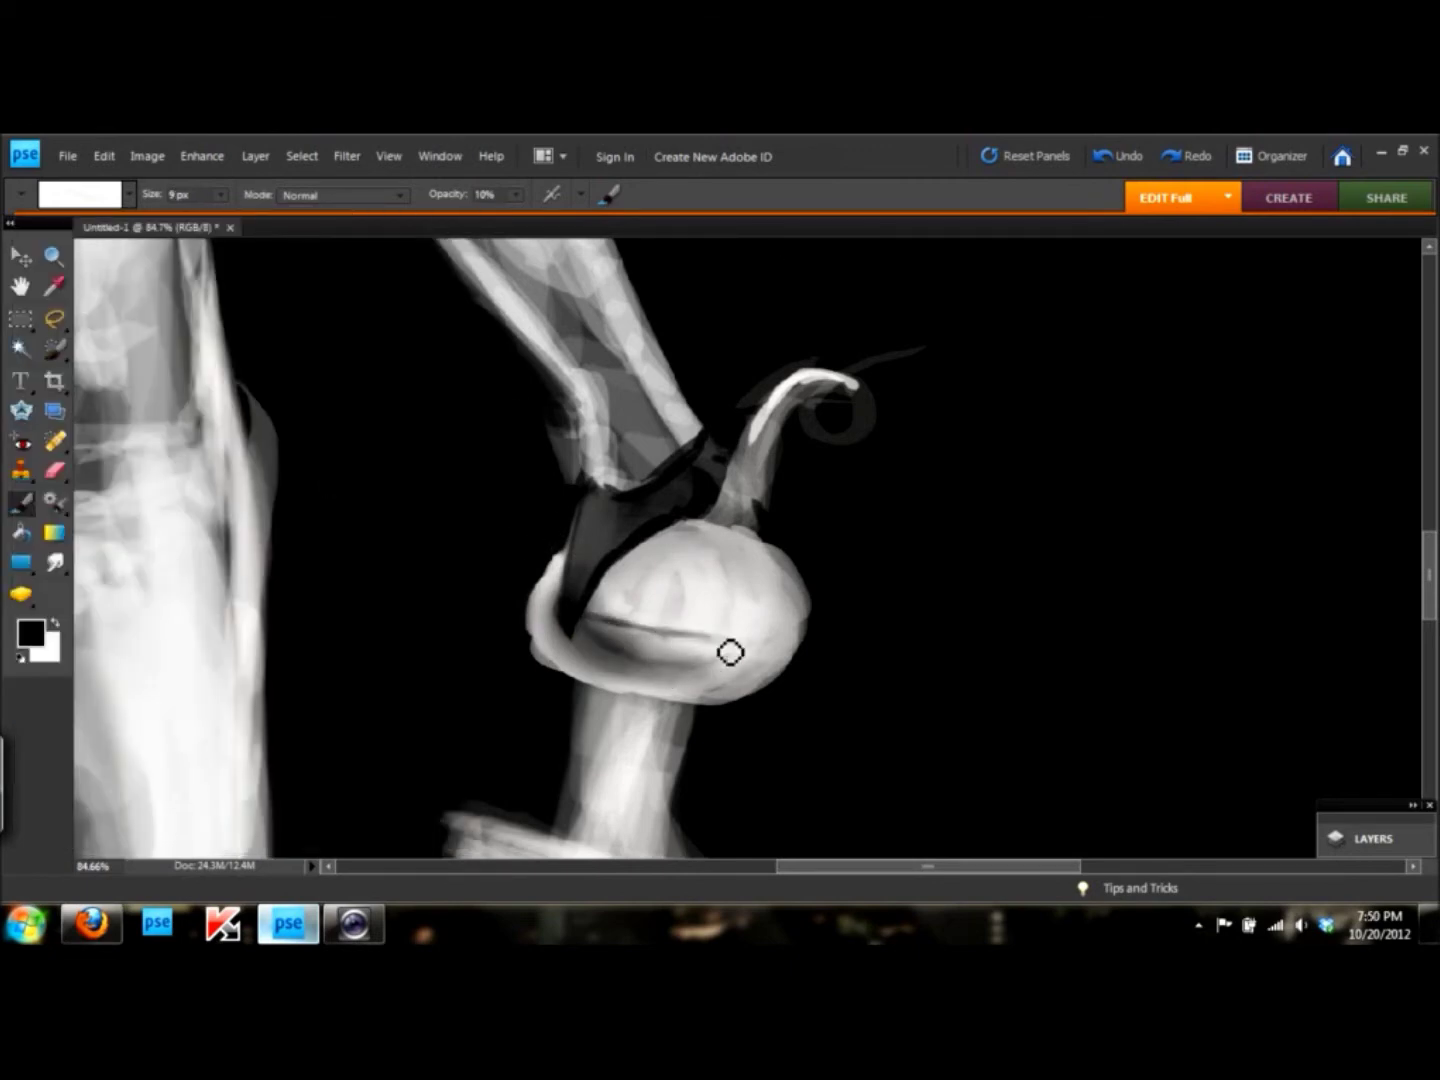
pyautogui.moveTo(435, 199); pyautogui.dragTo(500, 199)
pyautogui.moveTo(583, 618)
pyautogui.mouseDown()
pyautogui.moveTo(605, 656)
pyautogui.moveTo(618, 633)
pyautogui.mouseUp()
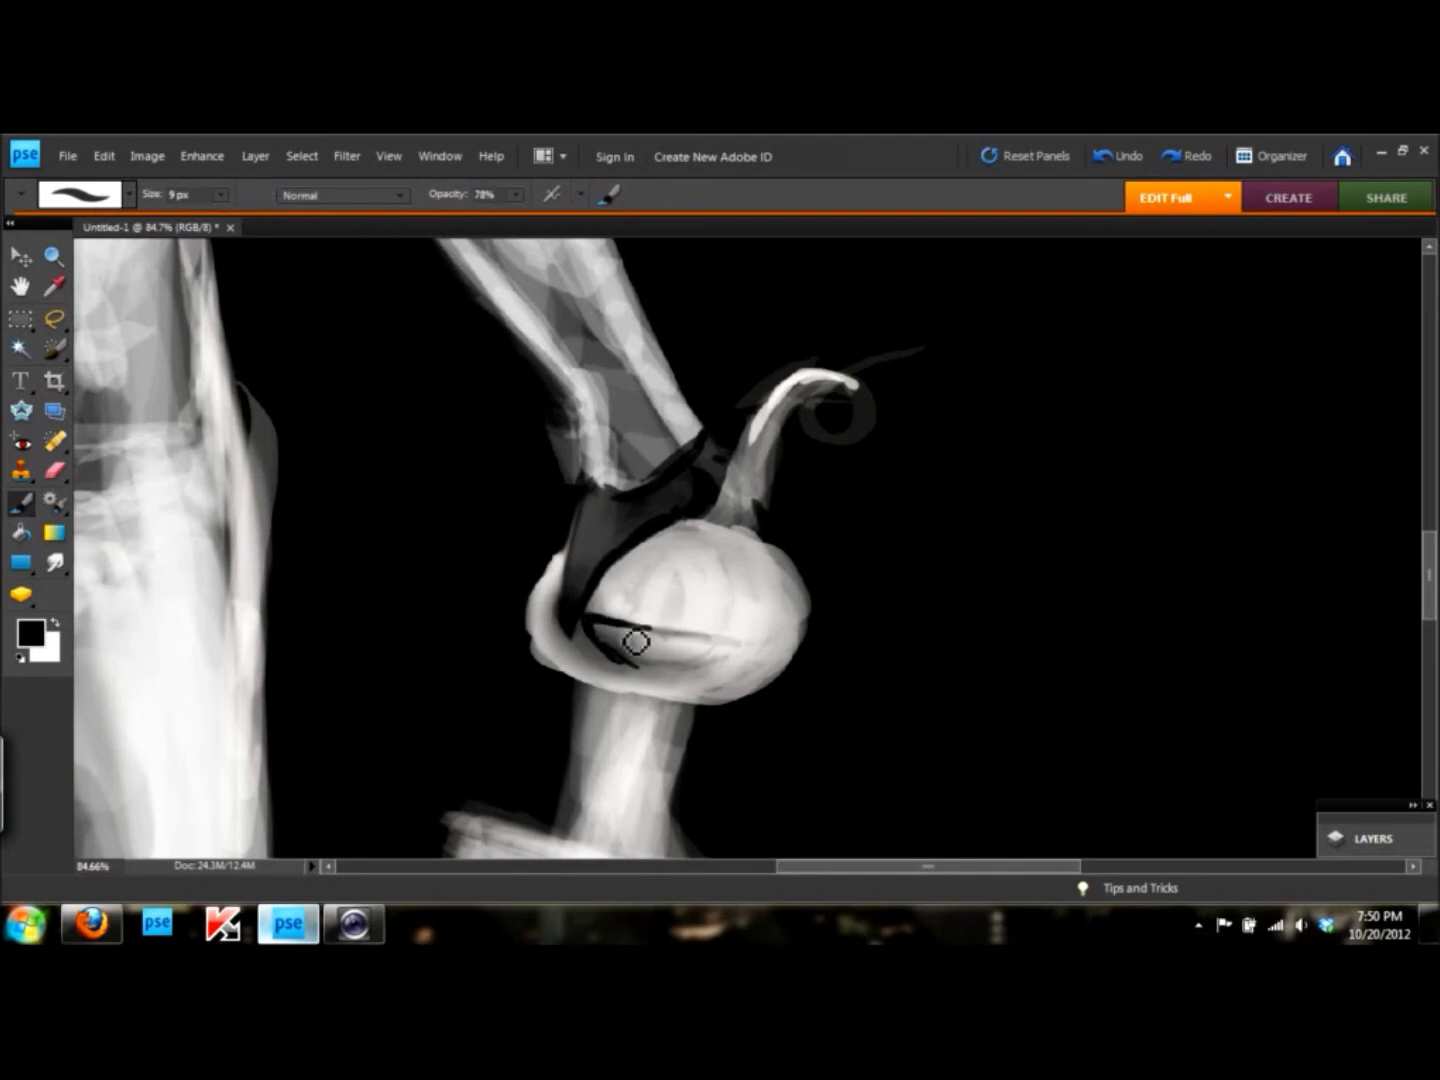
pyautogui.moveTo(646, 669)
pyautogui.mouseDown()
pyautogui.moveTo(720, 645)
pyautogui.moveTo(640, 655)
pyautogui.moveTo(710, 658)
pyautogui.mouseUp()
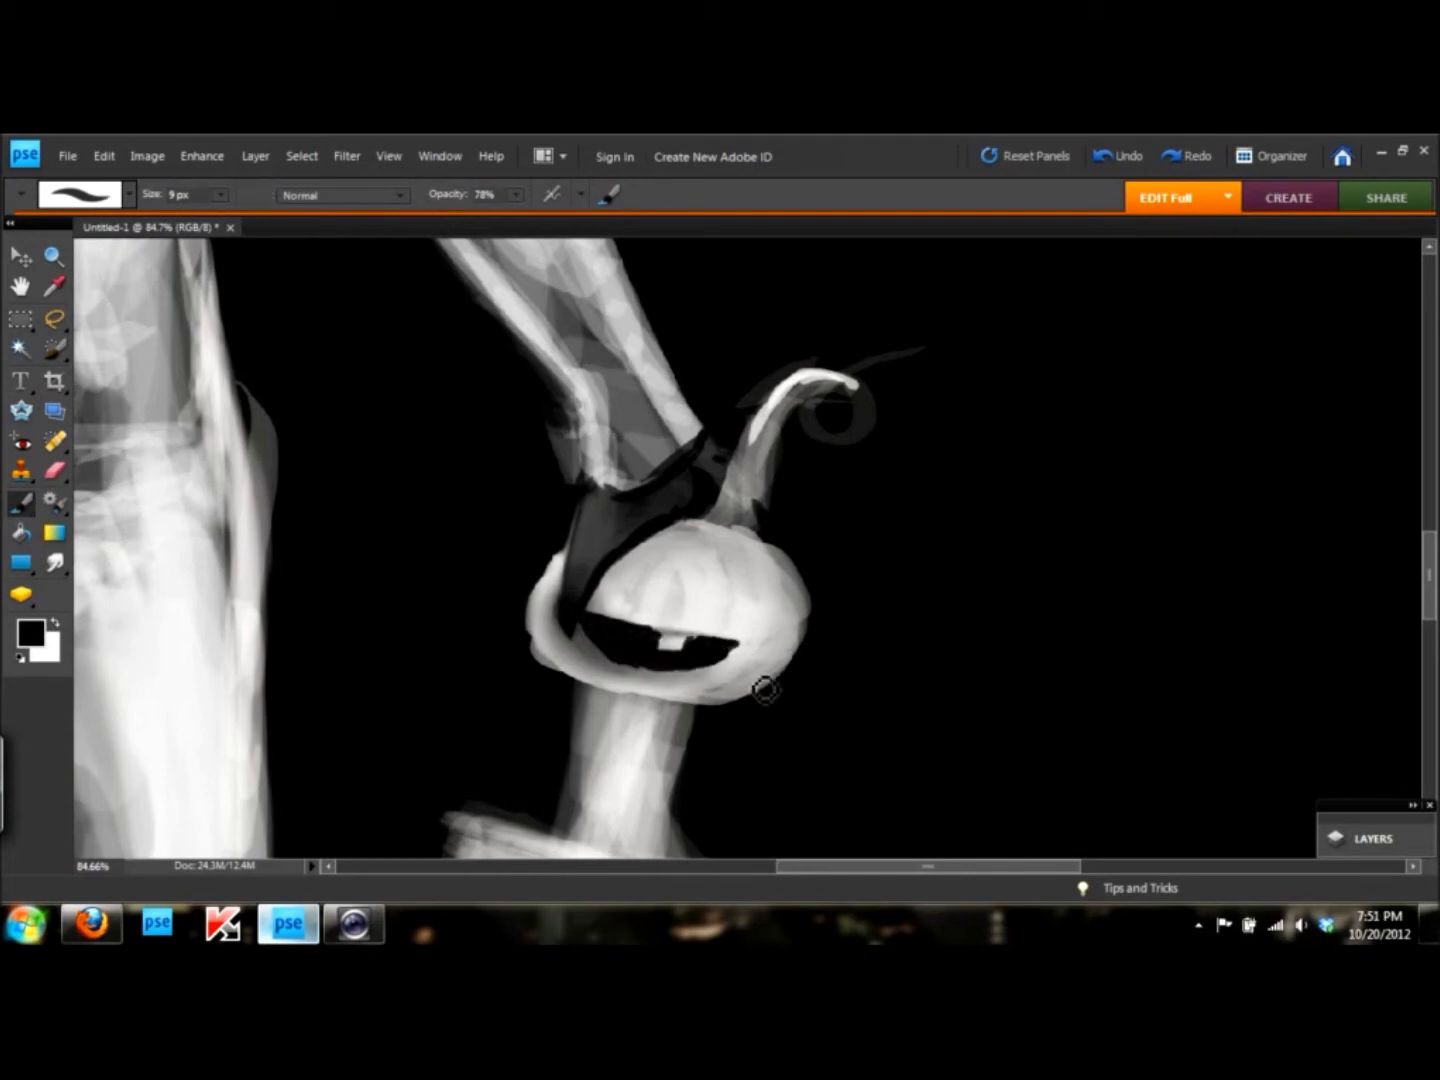
pyautogui.press('[')
pyautogui.press('[')
pyautogui.press('[')
pyautogui.scroll(1, 680, 612)
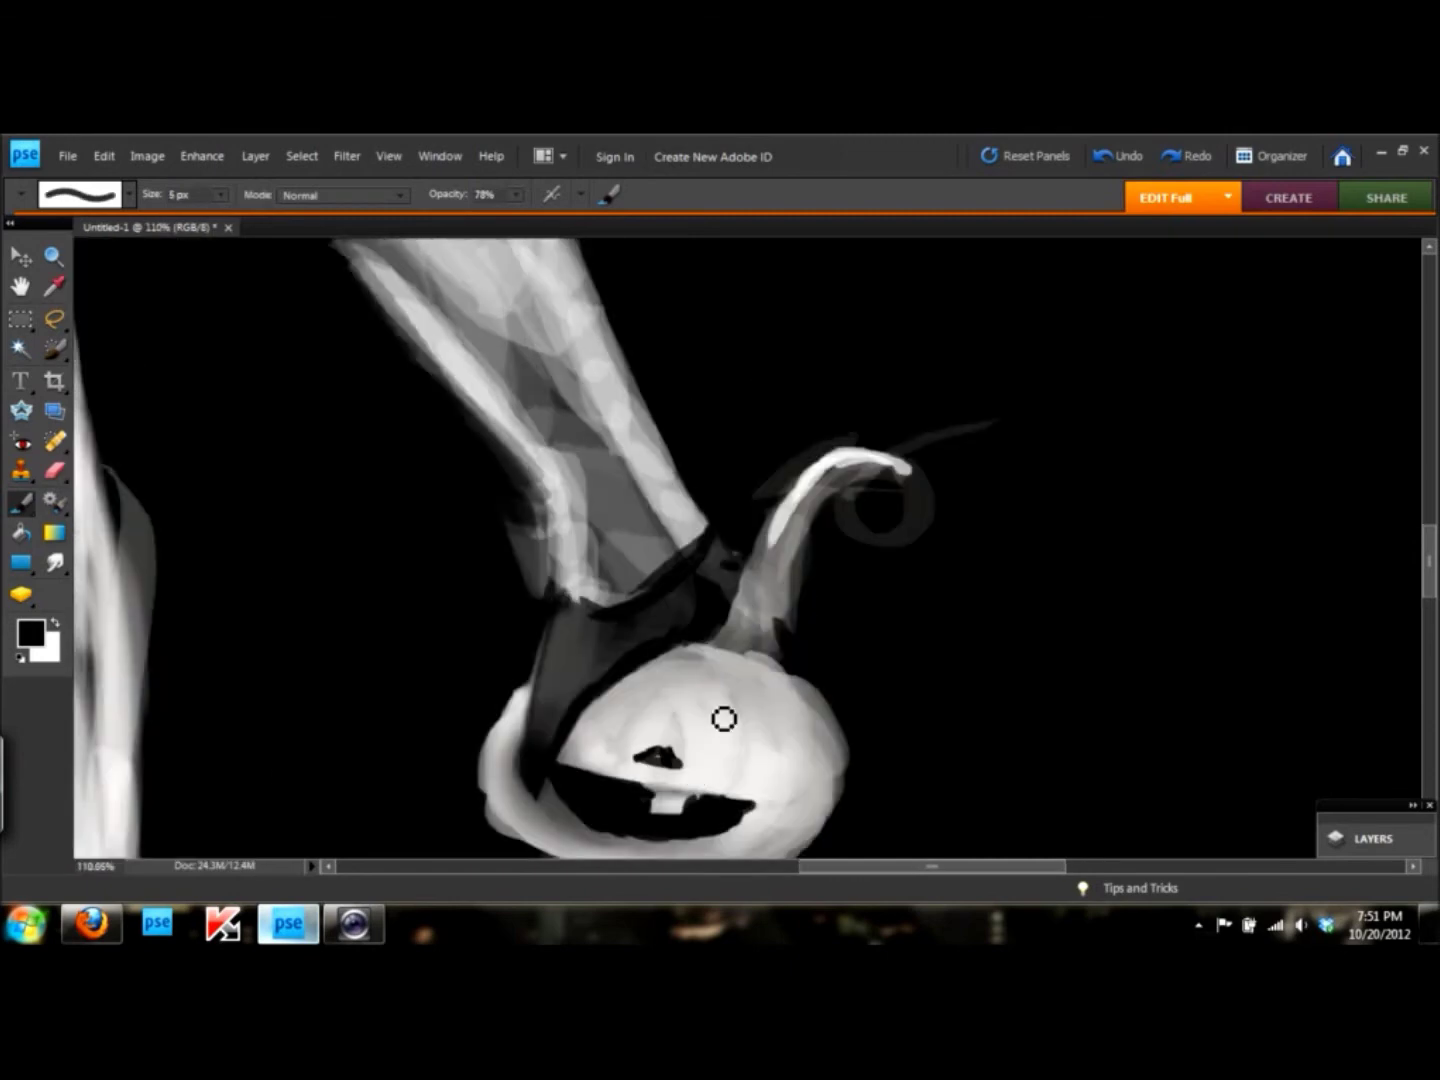
pyautogui.scroll(1, 670, 600)
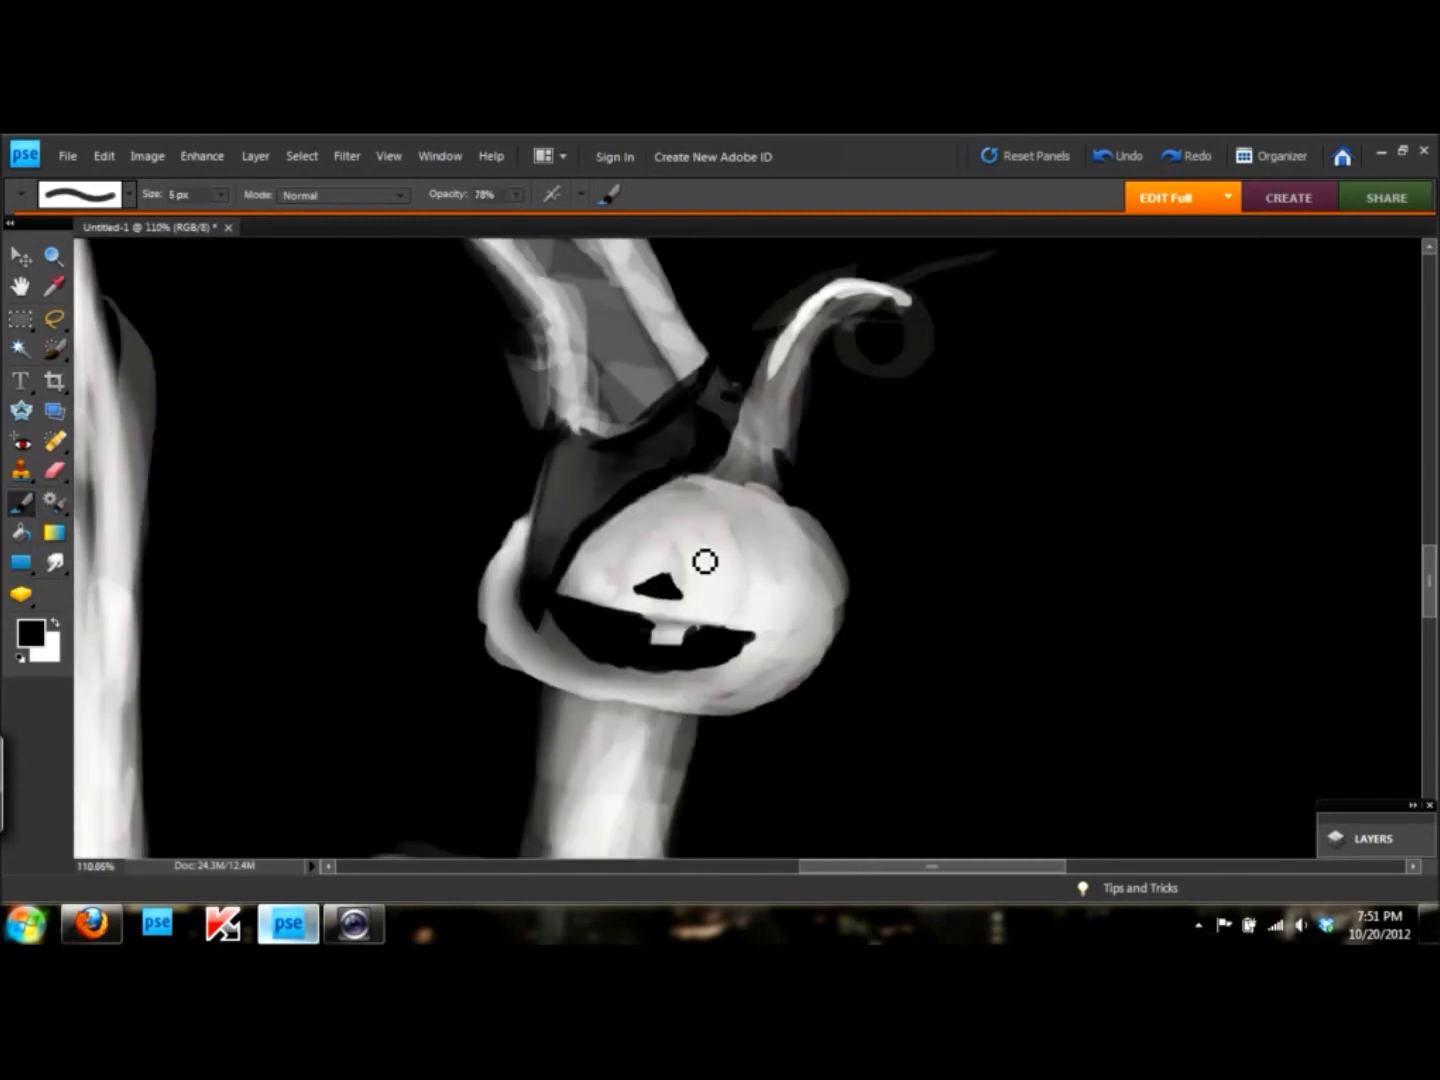
pyautogui.moveTo(785, 607)
pyautogui.mouseDown()
pyautogui.moveTo(725, 588)
pyautogui.moveTo(746, 582)
pyautogui.moveTo(687, 634)
pyautogui.mouseUp()
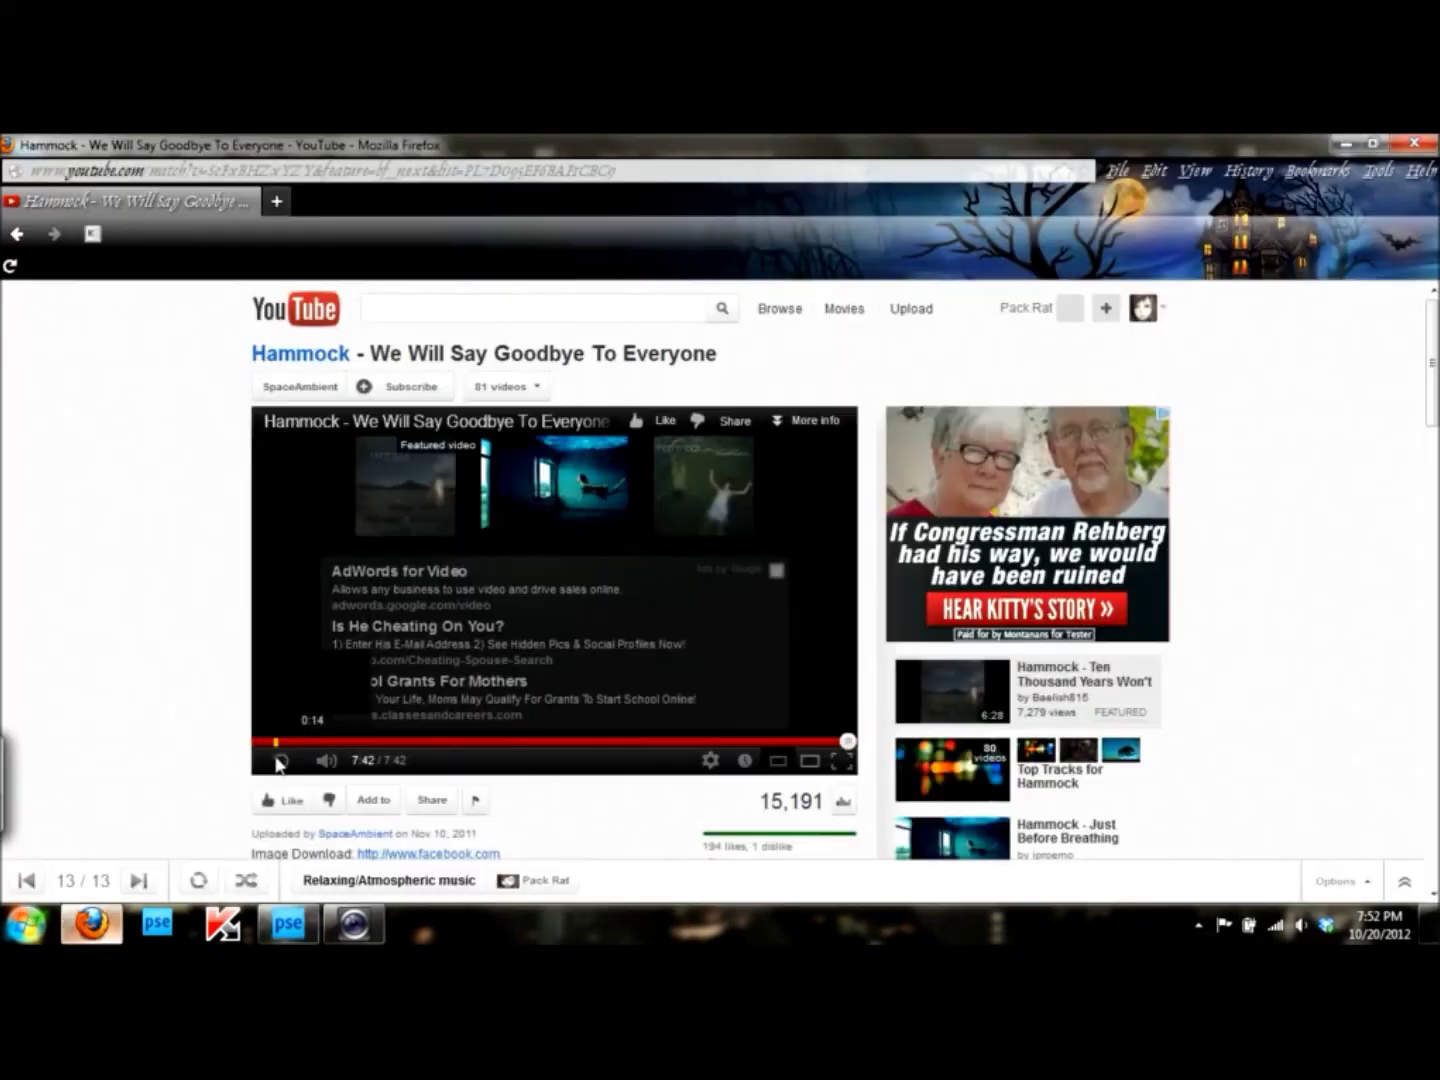
# - Darken the neck's right edge and the sword blade's top rim in black
pyautogui.click(289, 924)
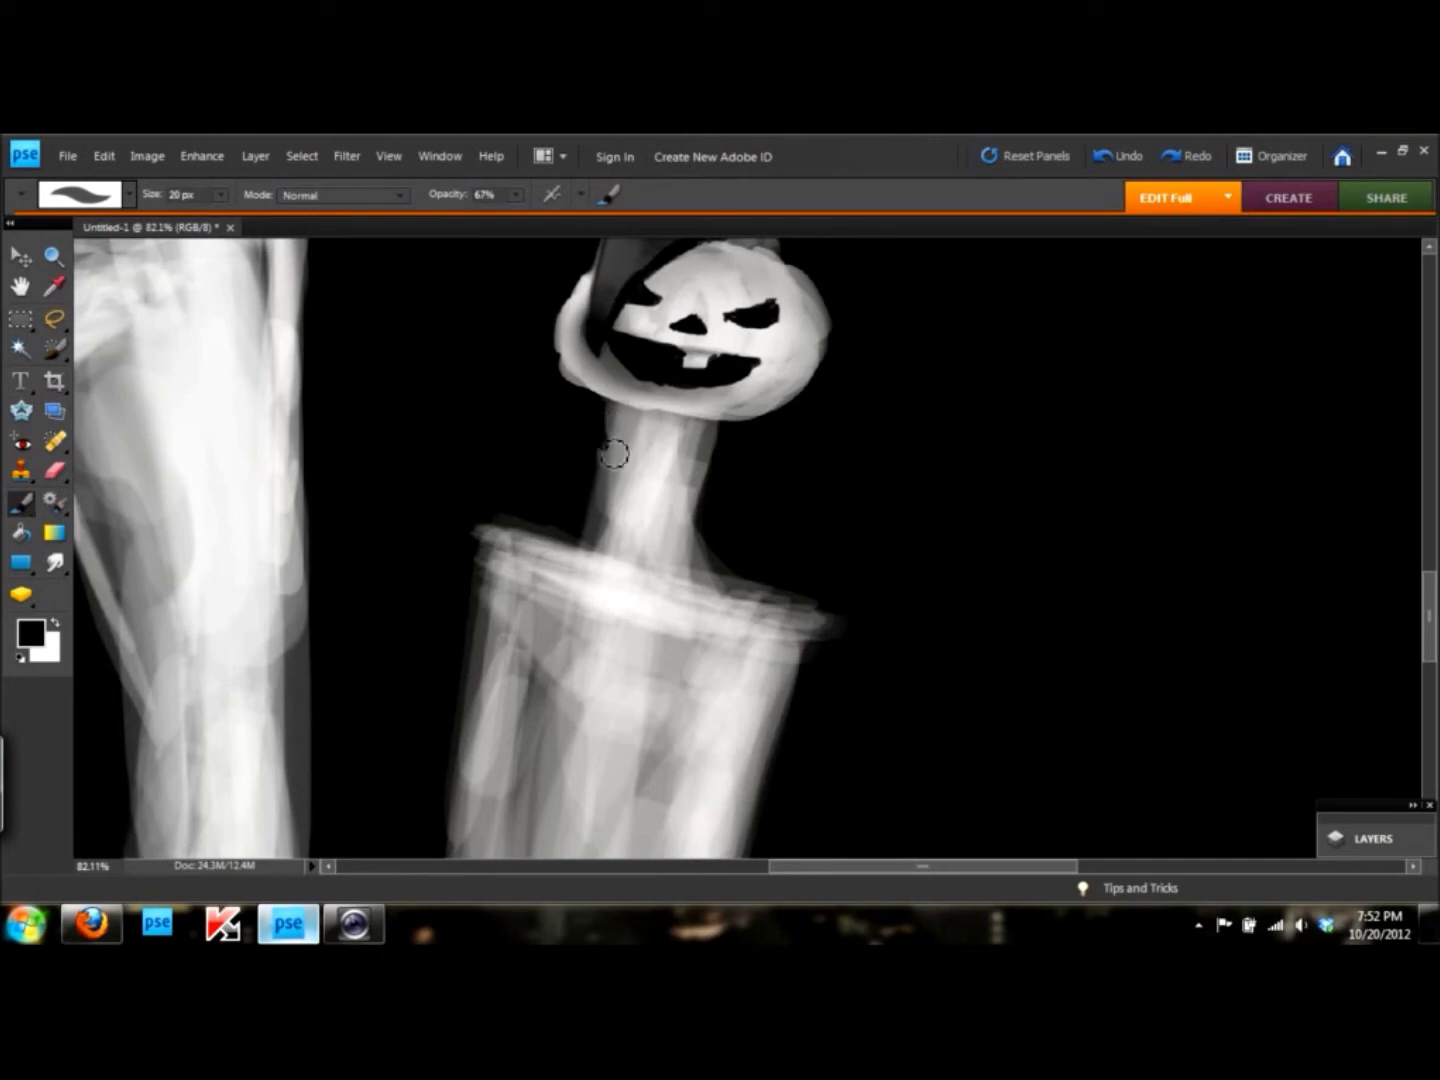
pyautogui.moveTo(725, 450)
pyautogui.mouseDown()
pyautogui.moveTo(706, 544)
pyautogui.moveTo(719, 442)
pyautogui.mouseUp()
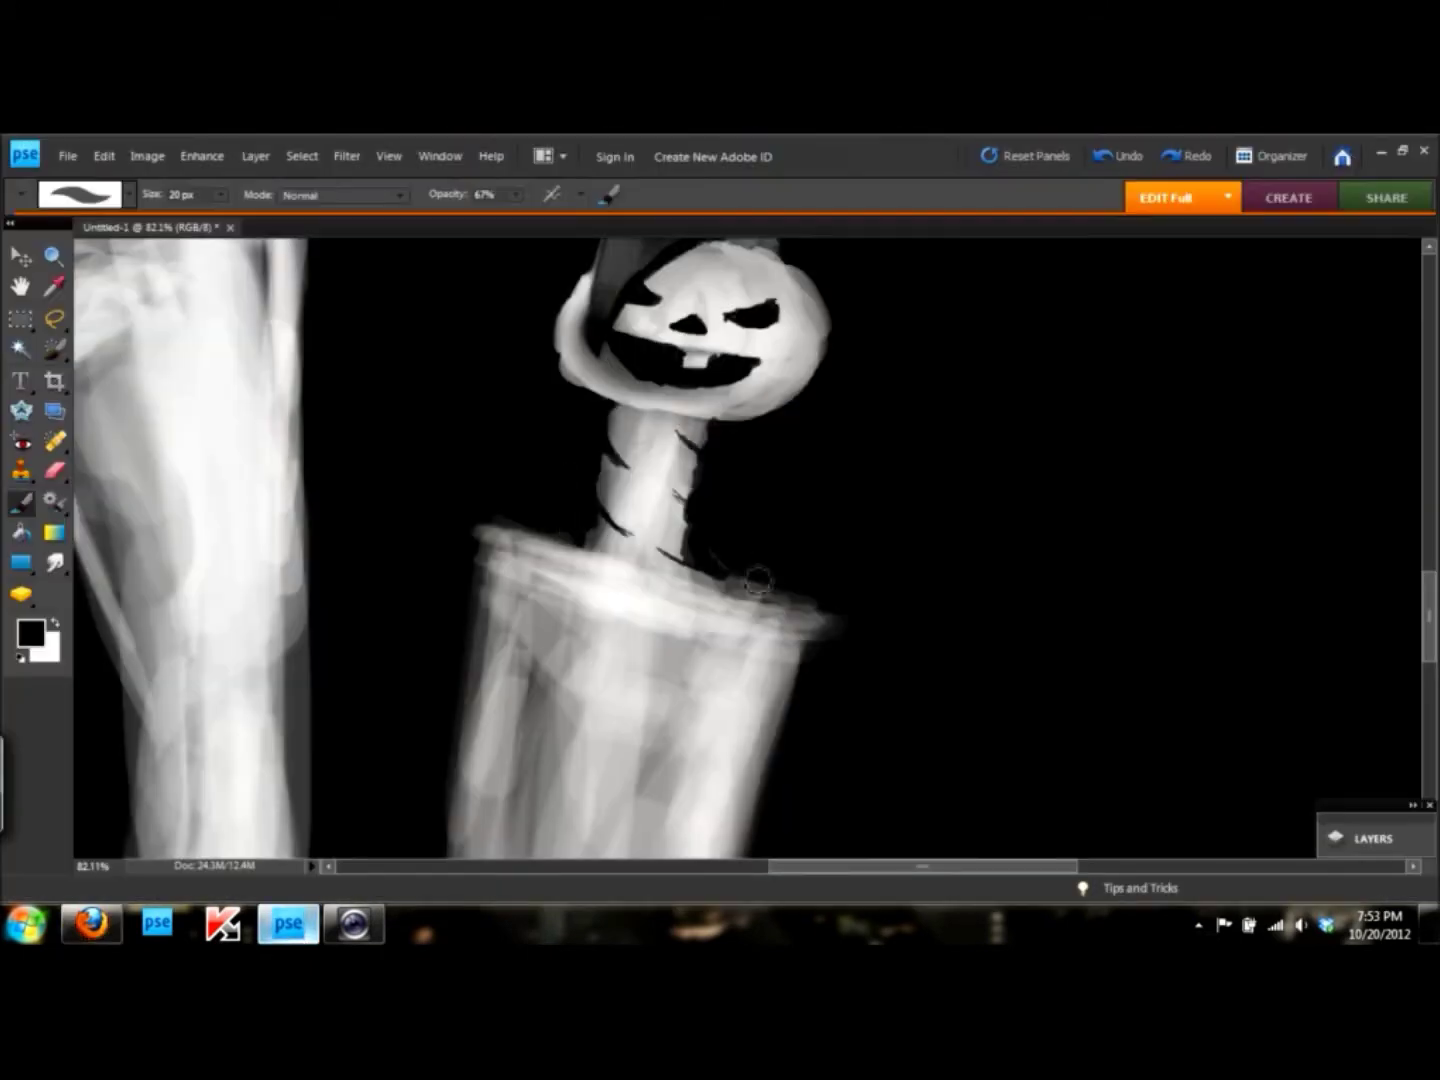
pyautogui.moveTo(759, 580); pyautogui.dragTo(828, 662)
pyautogui.moveTo(478, 583); pyautogui.dragTo(566, 600)
# - Zoom out, replay the music video, and paint a dark belt across the waist
pyautogui.hotkey('ctrl', '-')
pyautogui.hotkey('ctrl', '0')
pyautogui.hotkey('alt', 'Tab')
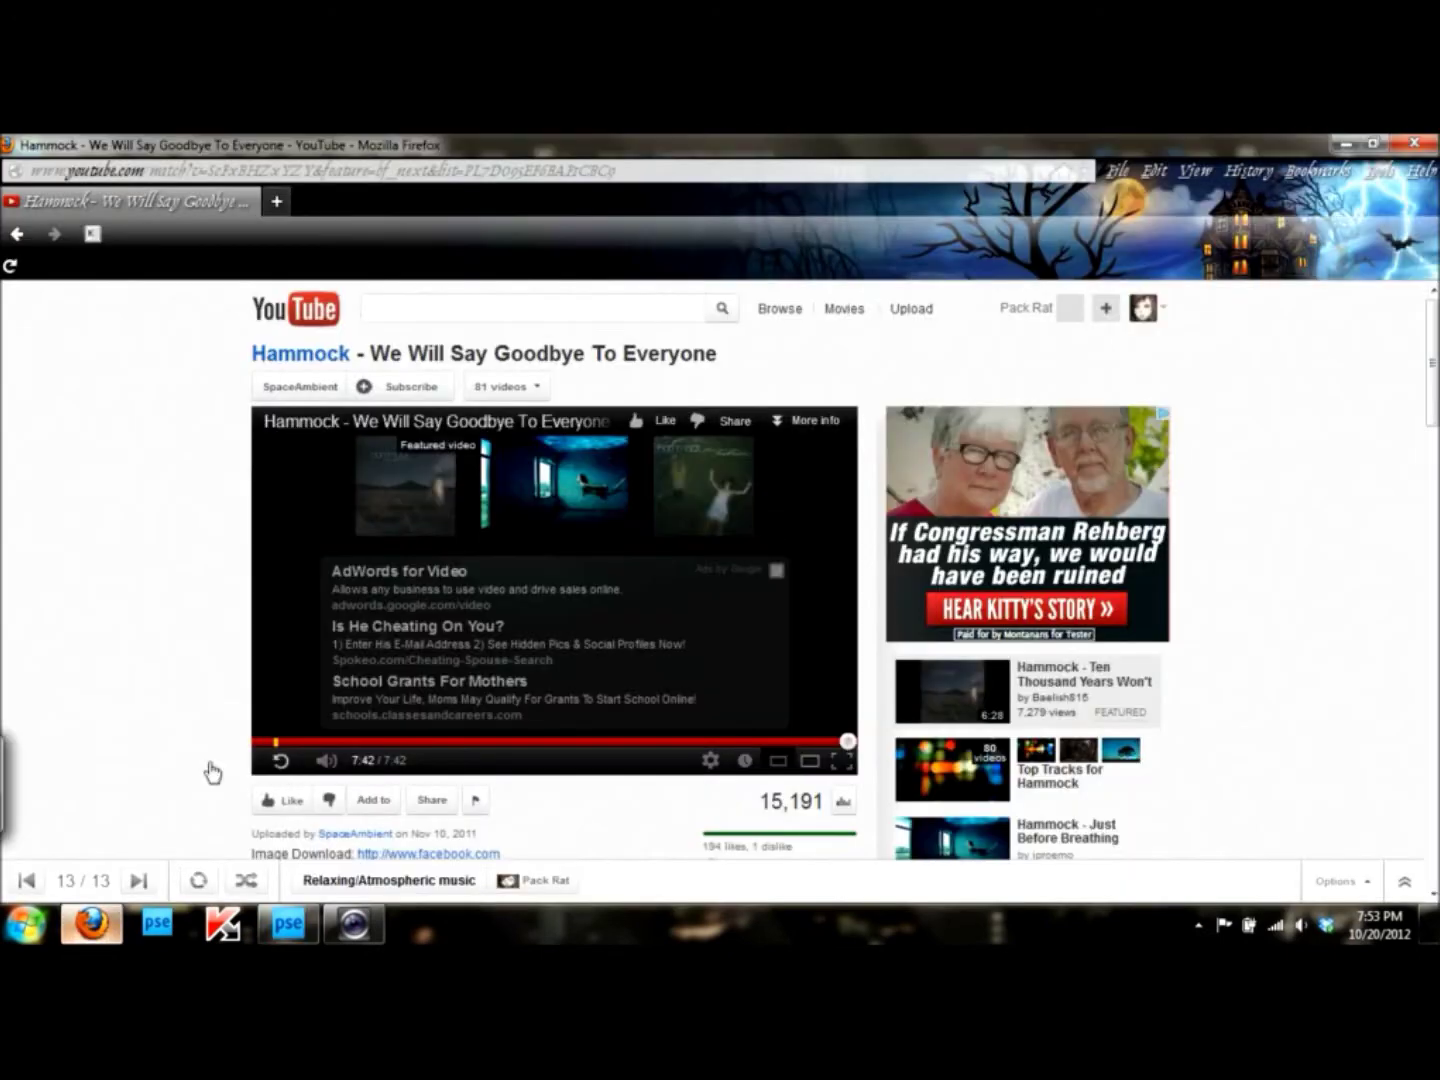
pyautogui.hotkey('alt', 'Tab')
pyautogui.moveTo(545, 547); pyautogui.dragTo(710, 550)
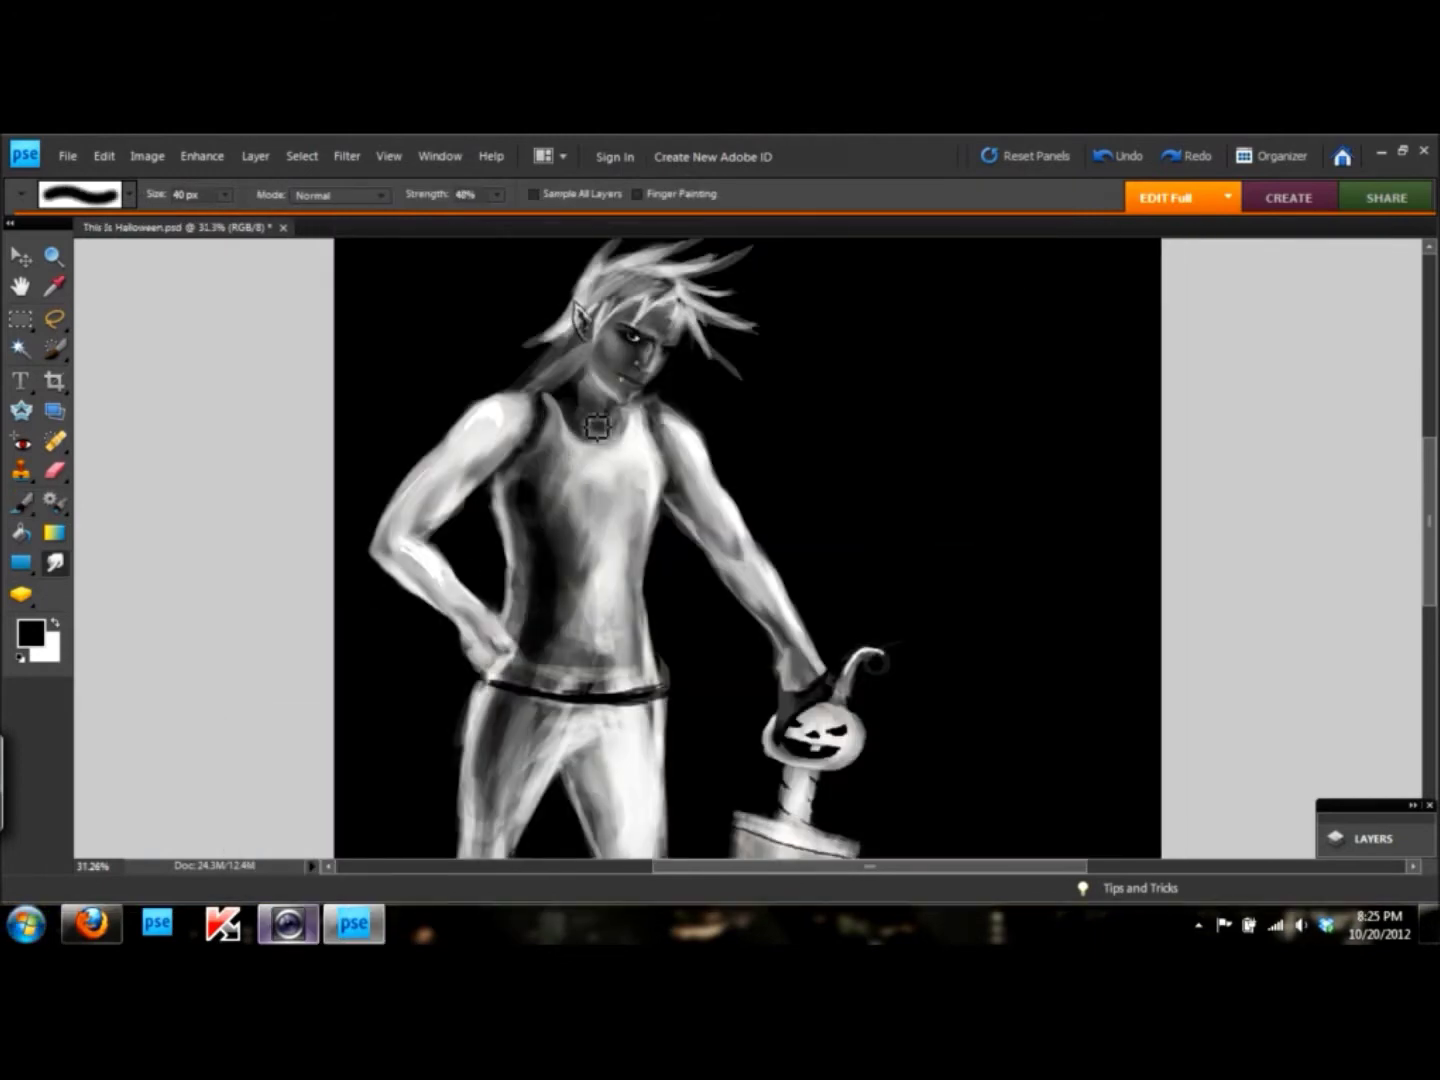
# - Paint a white collar and a larger white scarf flowing right from the shoulder
pyautogui.press('b')
pyautogui.click(131, 194)
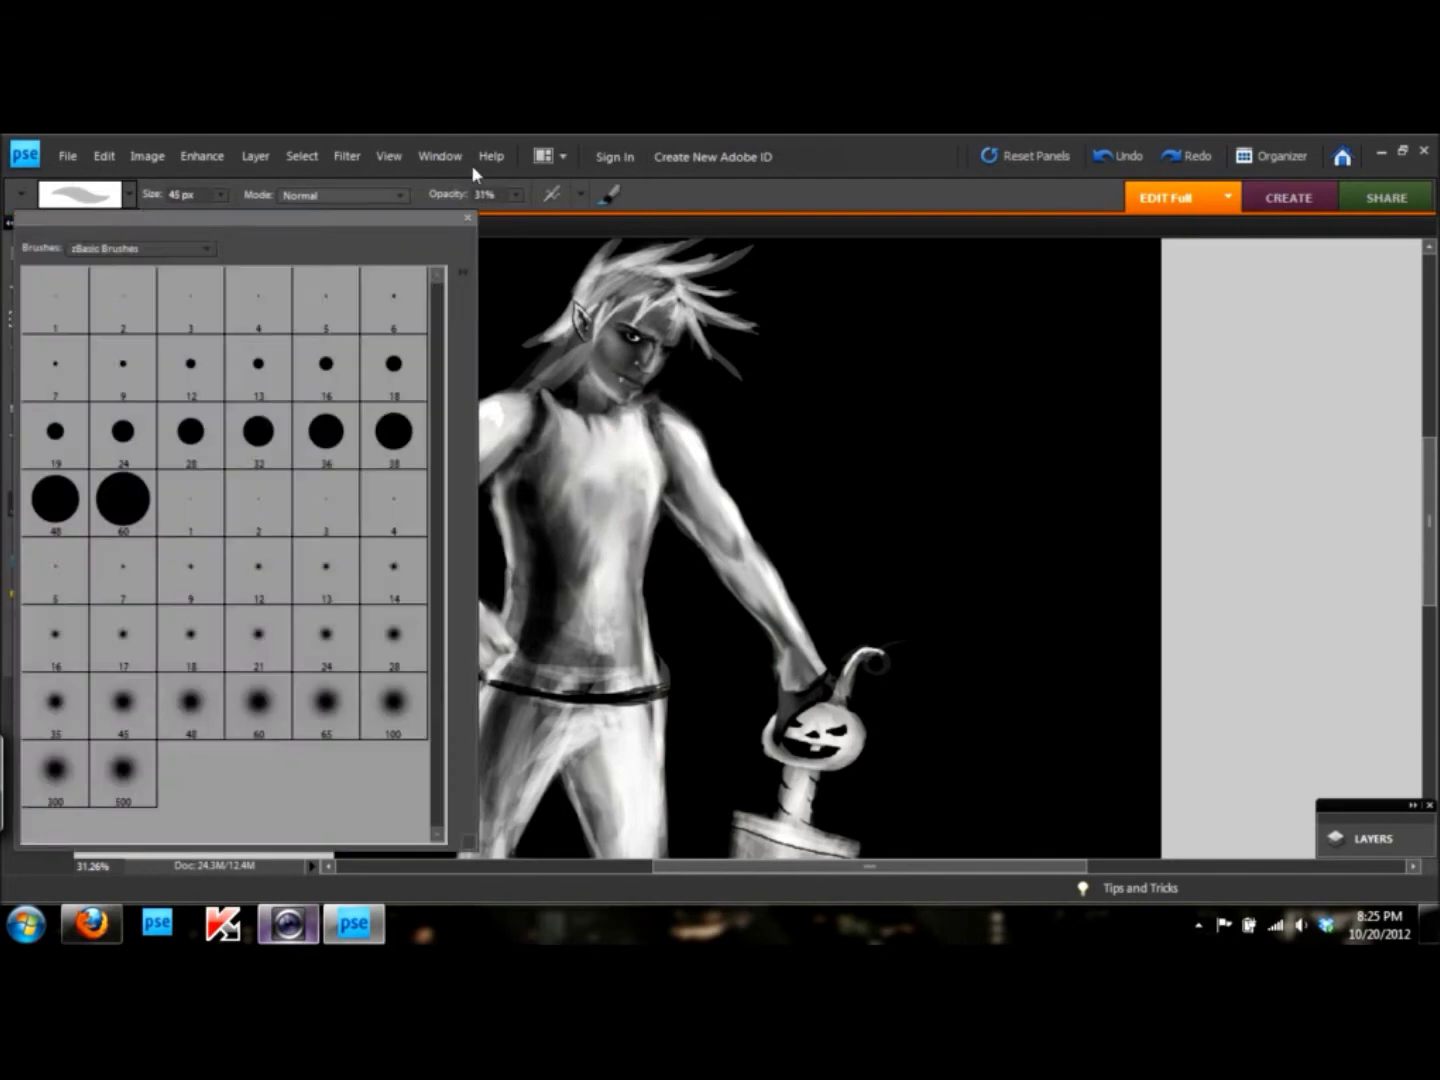
pyautogui.moveTo(550, 355)
pyautogui.mouseDown()
pyautogui.moveTo(626, 405)
pyautogui.moveTo(555, 325)
pyautogui.mouseUp()
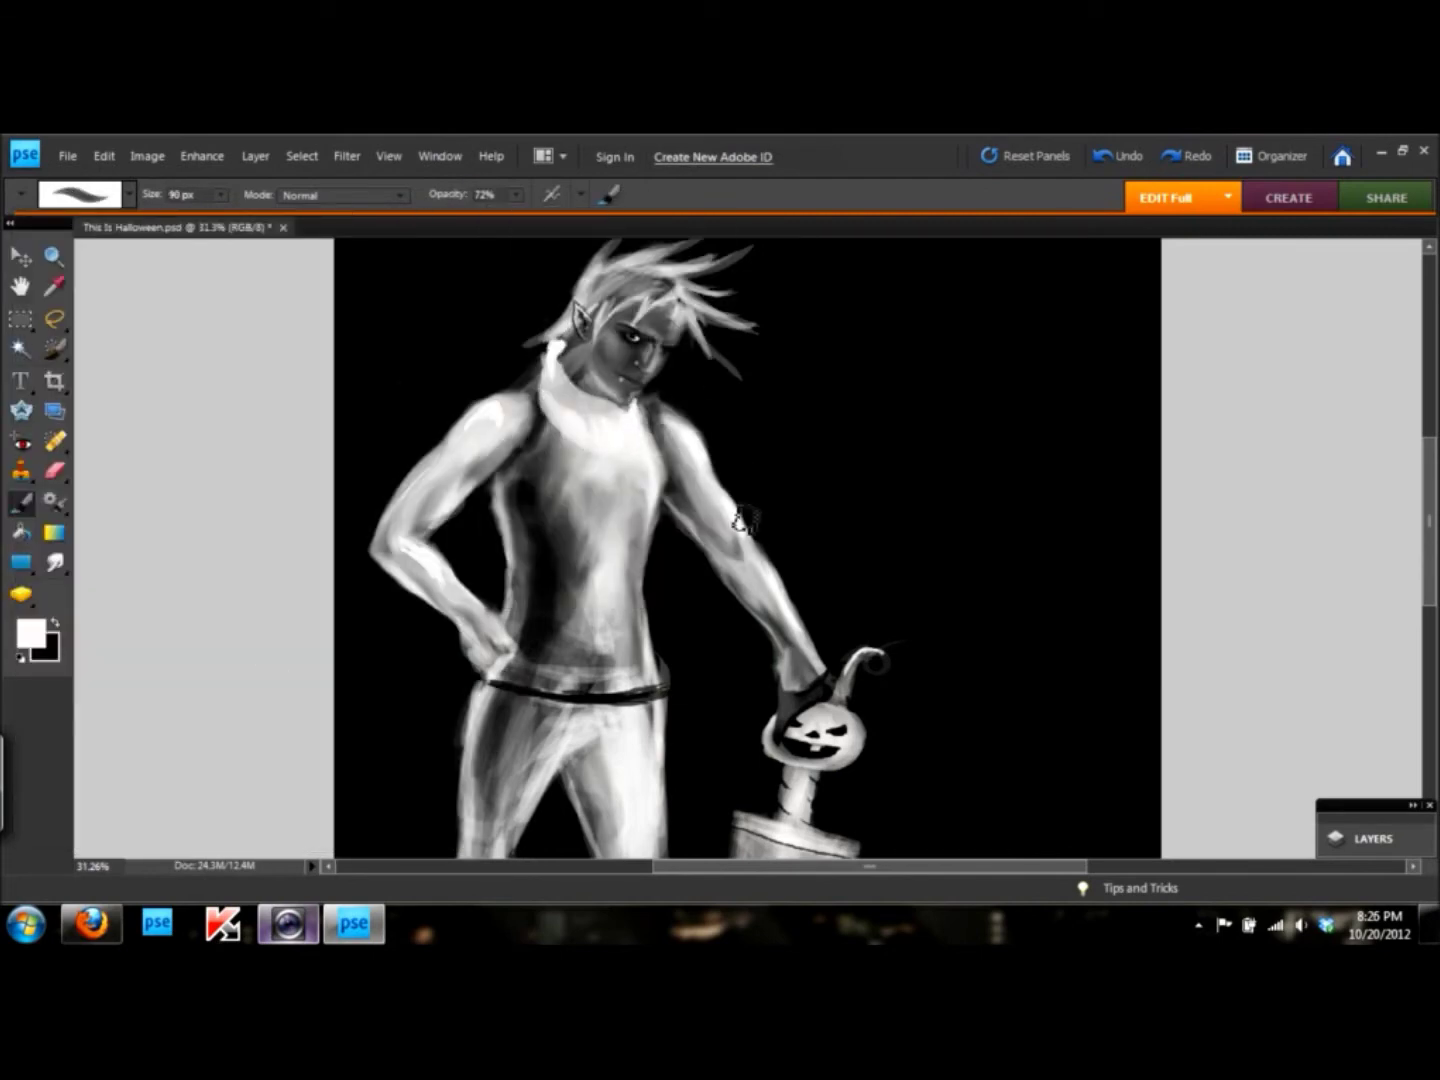
pyautogui.press(']')
pyautogui.press(']')
pyautogui.moveTo(720, 455); pyautogui.dragTo(945, 499)
pyautogui.moveTo(780, 500)
pyautogui.mouseDown()
pyautogui.moveTo(995, 495)
pyautogui.moveTo(950, 480)
pyautogui.mouseUp()
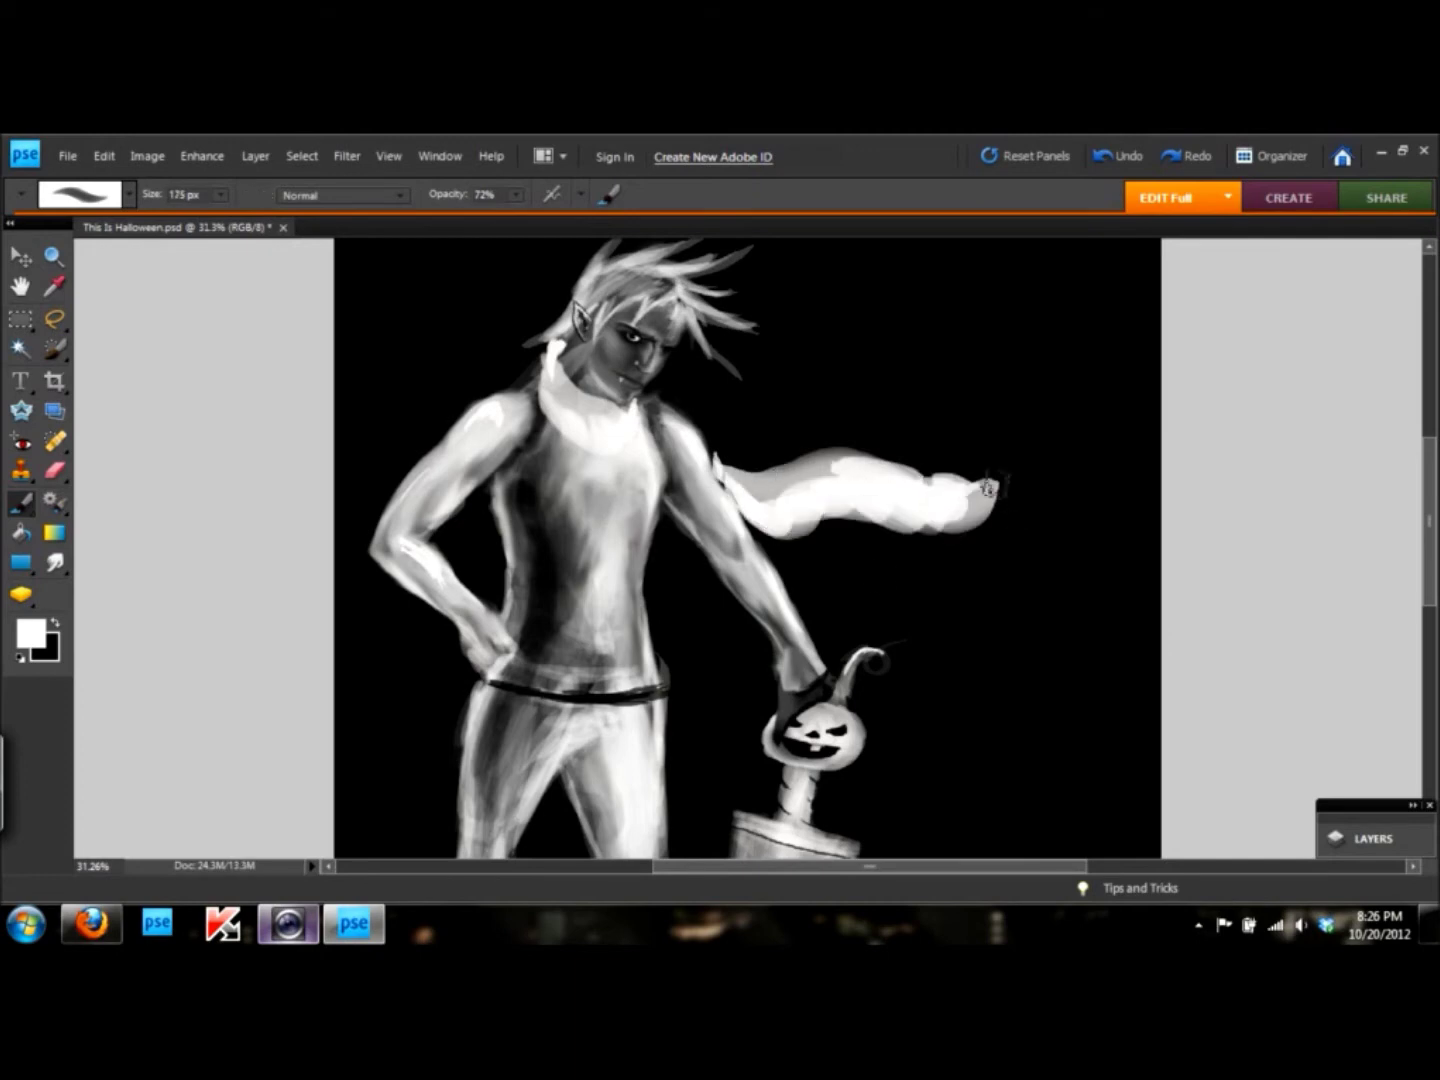
# - Smudge the scarf tip into wispy streaks at increased strength, pulling wisps up and down
pyautogui.hotkey('ctrl', '-')
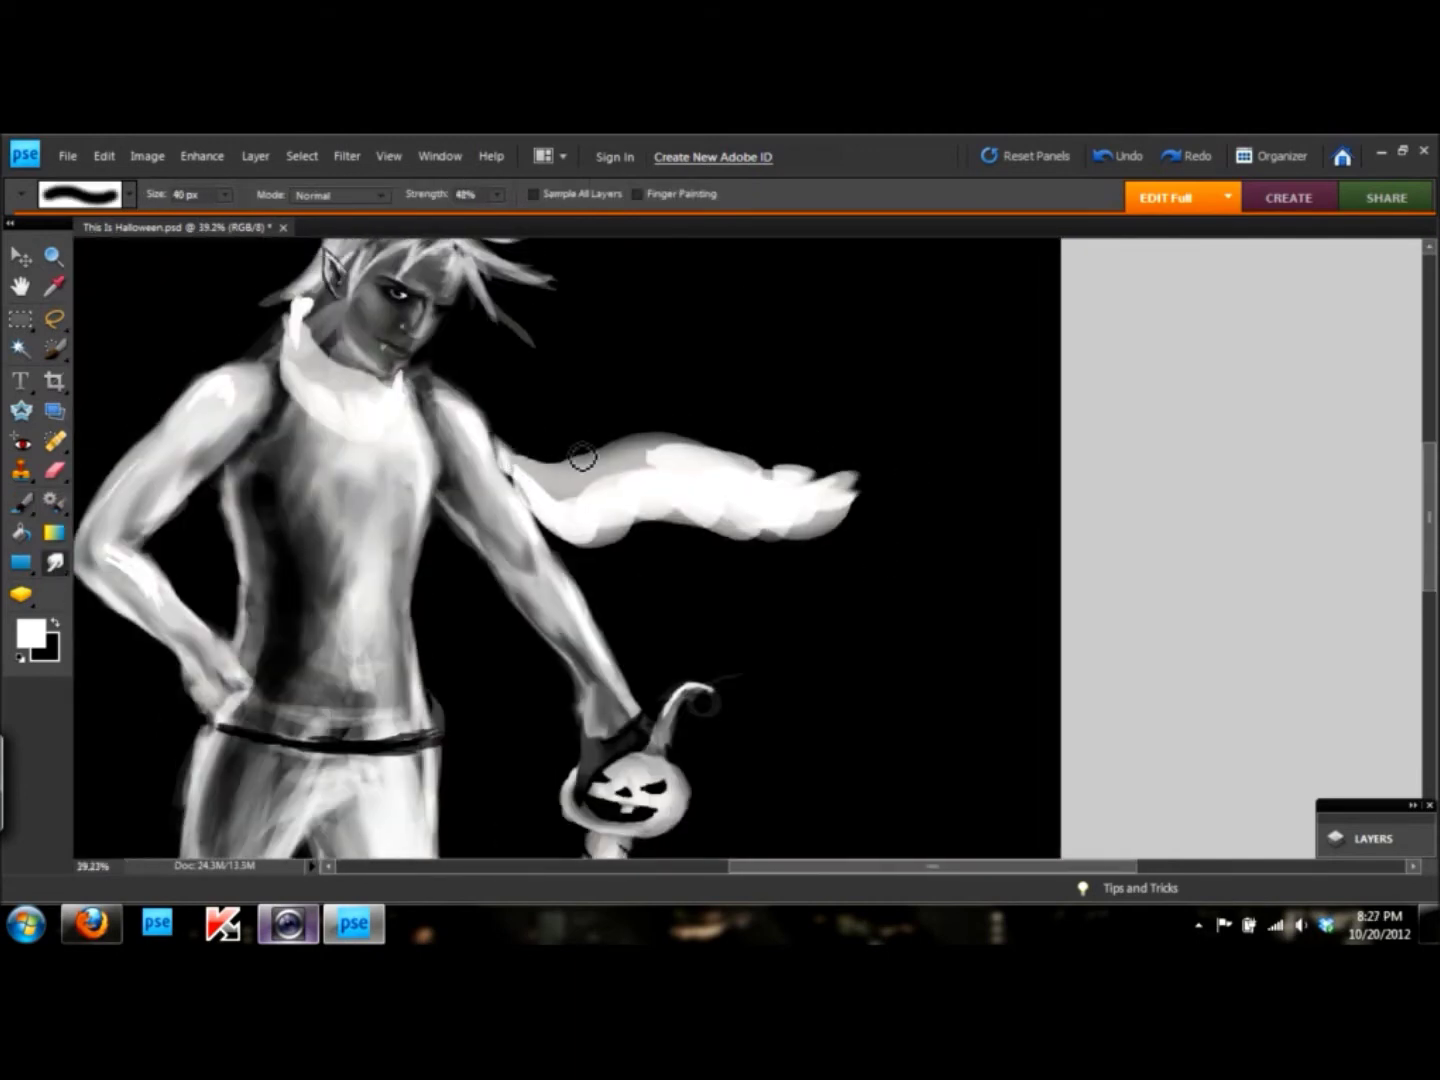
pyautogui.moveTo(614, 447)
pyautogui.mouseDown()
pyautogui.moveTo(588, 505)
pyautogui.moveTo(916, 453)
pyautogui.mouseUp()
pyautogui.moveTo(761, 479)
pyautogui.mouseDown()
pyautogui.moveTo(872, 434)
pyautogui.moveTo(860, 450)
pyautogui.mouseUp()
pyautogui.moveTo(562, 518); pyautogui.dragTo(926, 464)
pyautogui.press('7')
pyautogui.press('6')
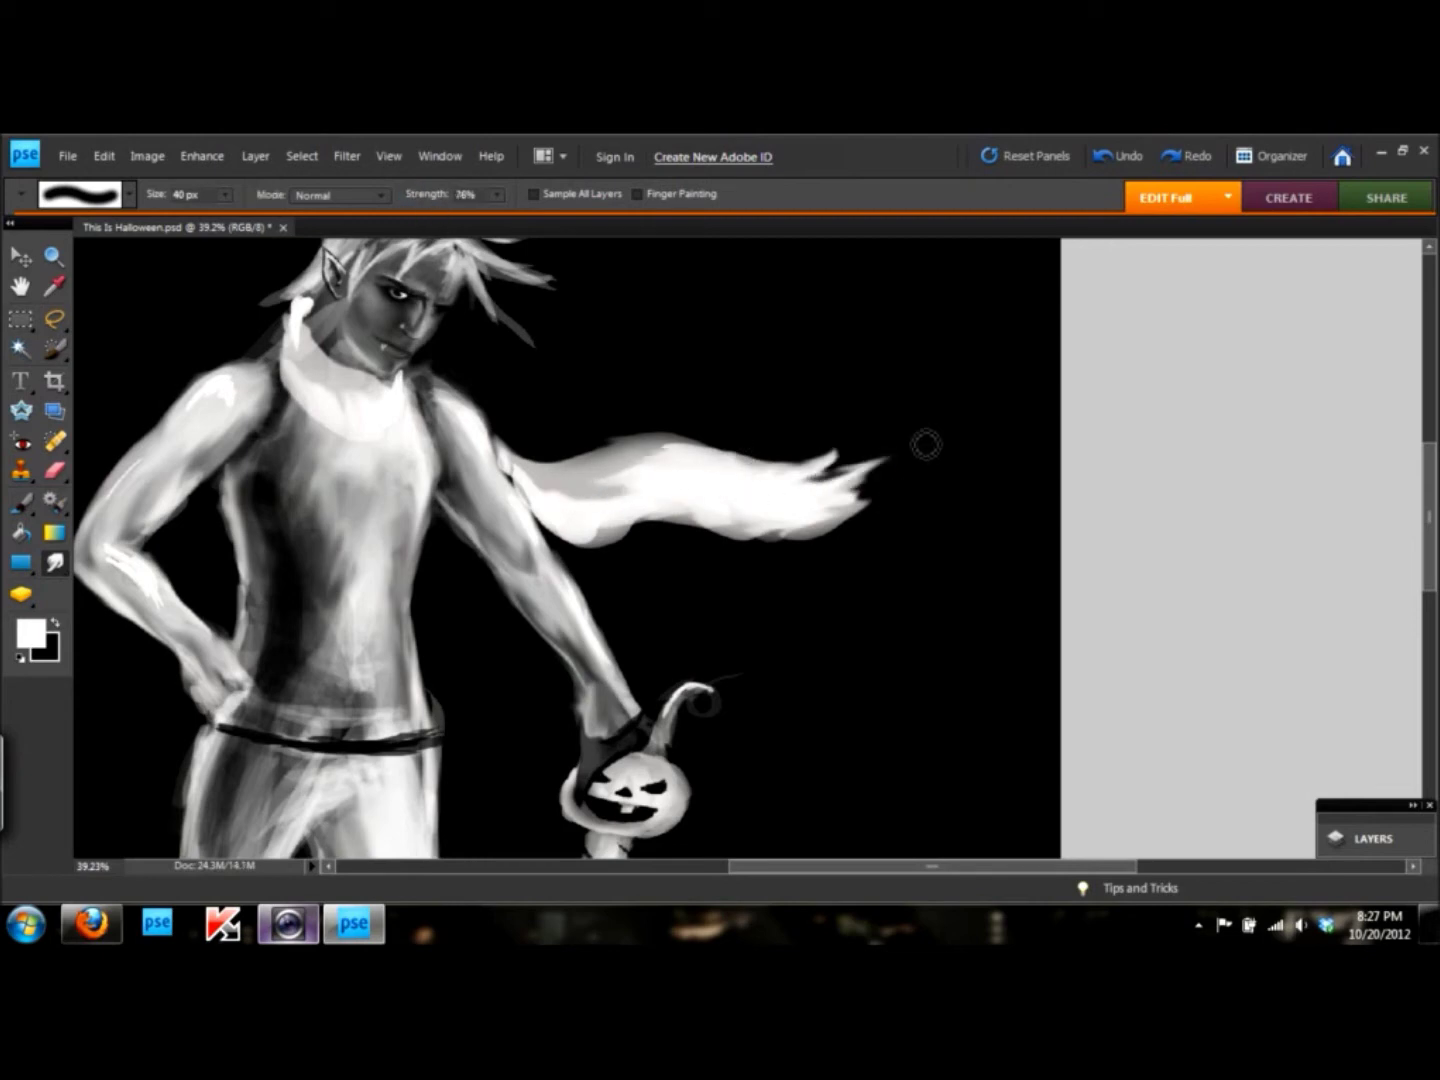
pyautogui.moveTo(789, 506)
pyautogui.mouseDown()
pyautogui.moveTo(905, 491)
pyautogui.moveTo(785, 554)
pyautogui.moveTo(812, 581)
pyautogui.mouseUp()
pyautogui.moveTo(764, 490); pyautogui.dragTo(904, 409)
pyautogui.moveTo(852, 469); pyautogui.dragTo(945, 491)
pyautogui.moveTo(815, 518)
pyautogui.mouseDown()
pyautogui.moveTo(969, 495)
pyautogui.moveTo(941, 471)
pyautogui.mouseUp()
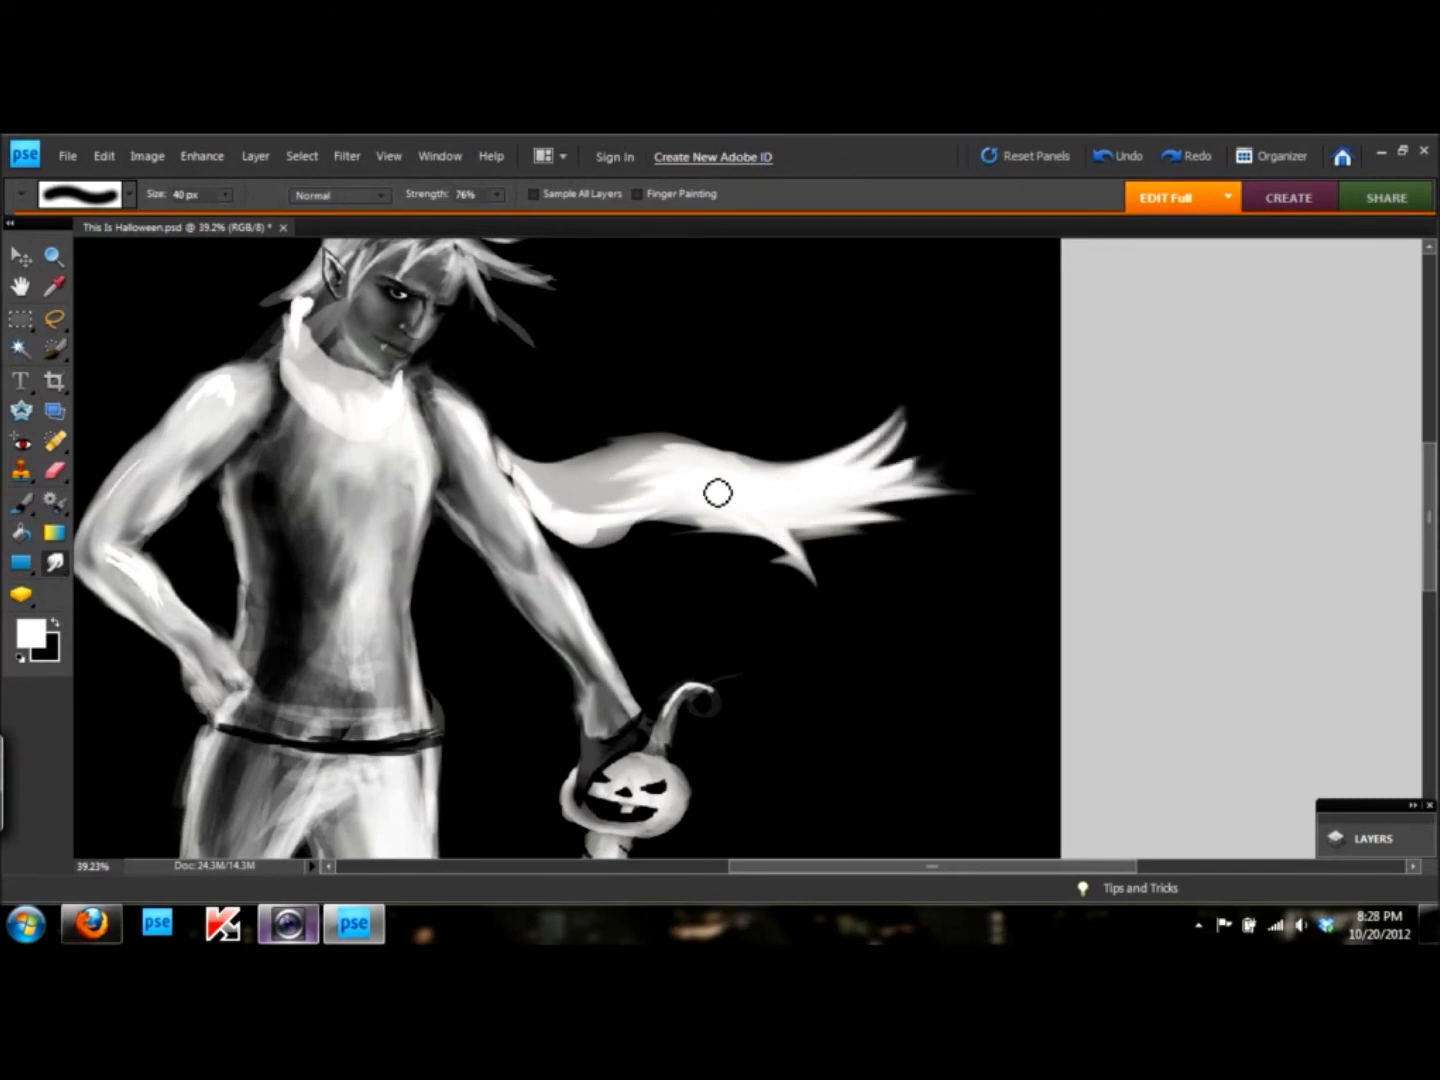
# - Smudge a dark streak under the scarf, then load a small round Basic Brush tip
pyautogui.press('x')
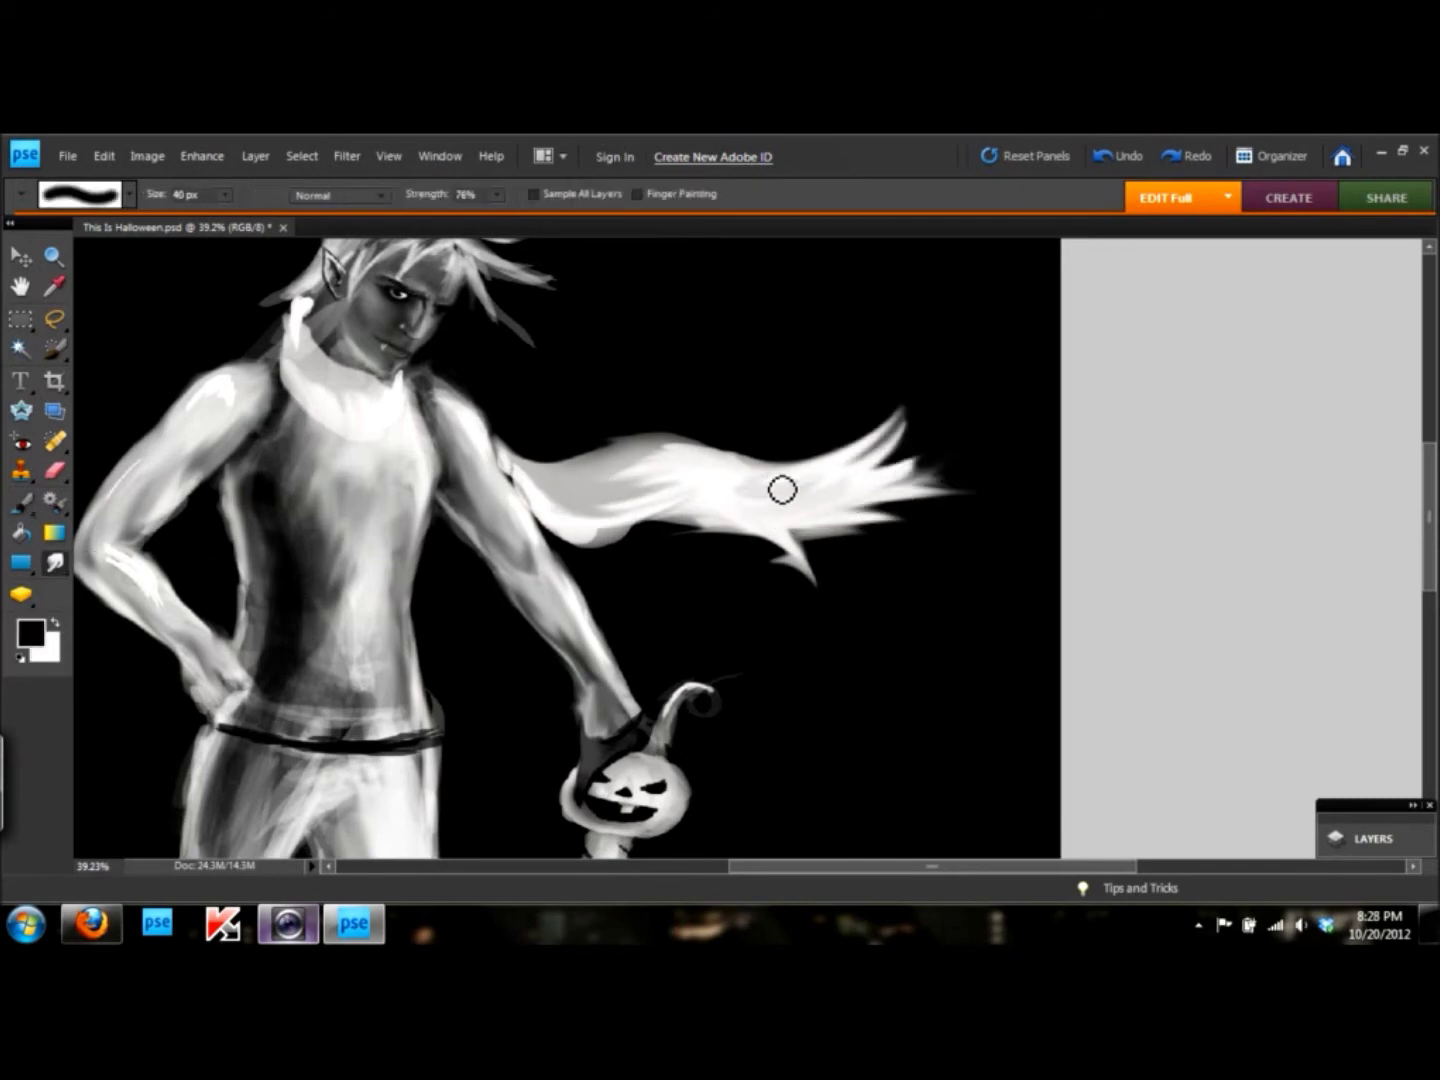
pyautogui.moveTo(694, 496)
pyautogui.mouseDown()
pyautogui.moveTo(600, 536)
pyautogui.moveTo(726, 525)
pyautogui.moveTo(714, 482)
pyautogui.moveTo(611, 514)
pyautogui.moveTo(547, 472)
pyautogui.mouseUp()
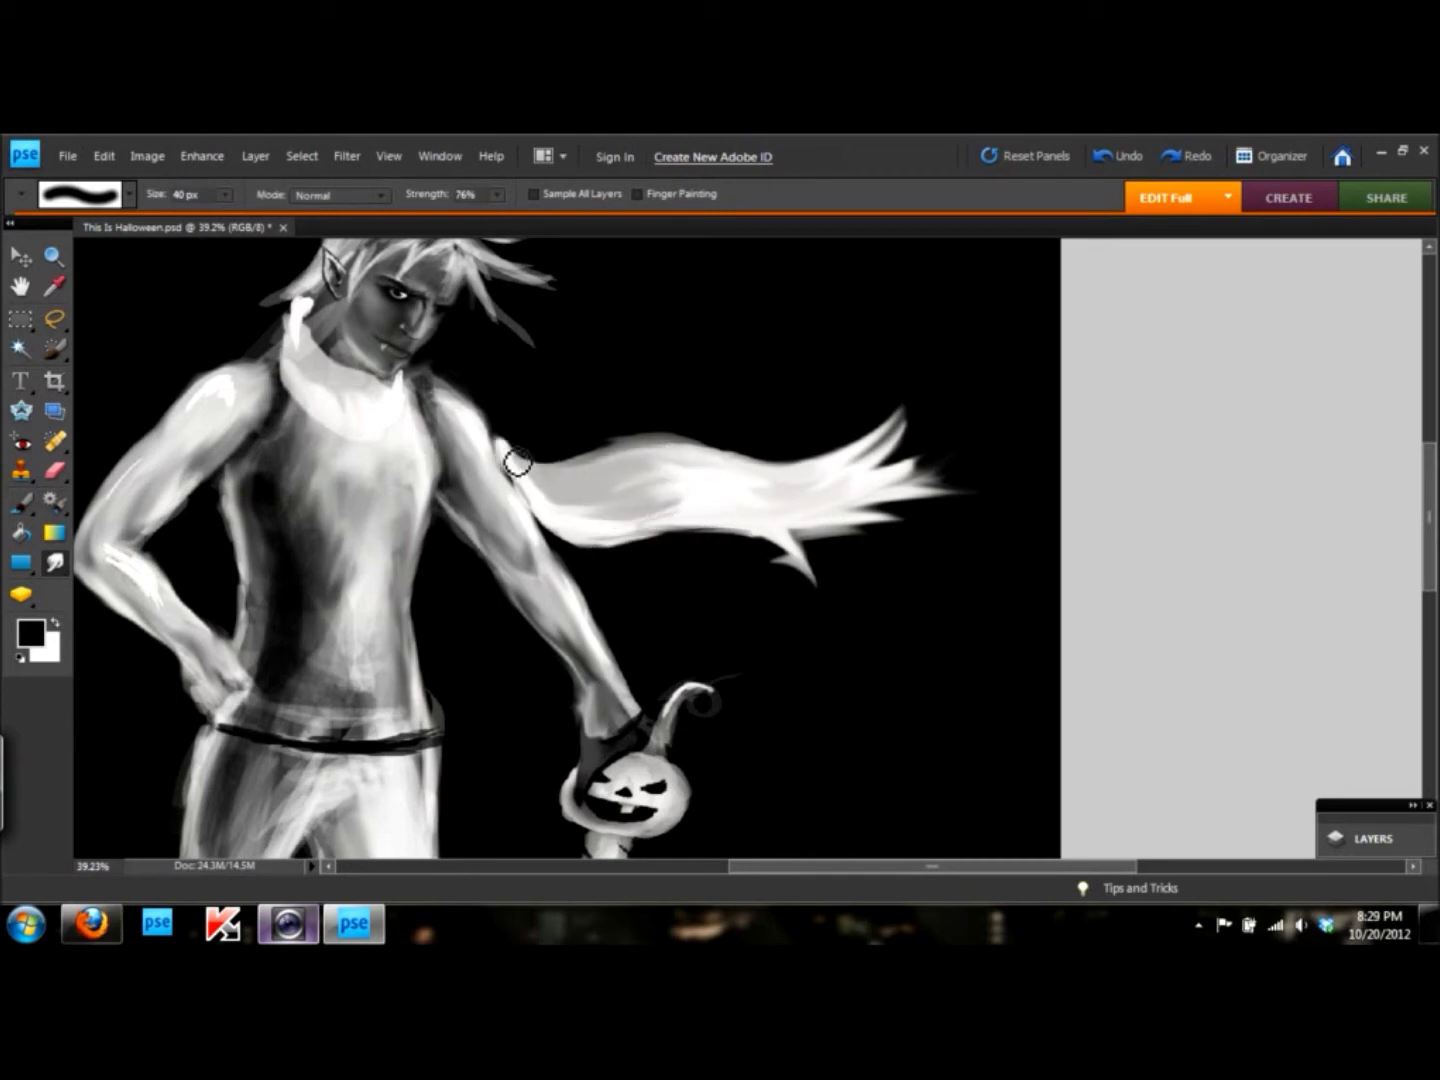
pyautogui.moveTo(900, 425); pyautogui.dragTo(843, 496)
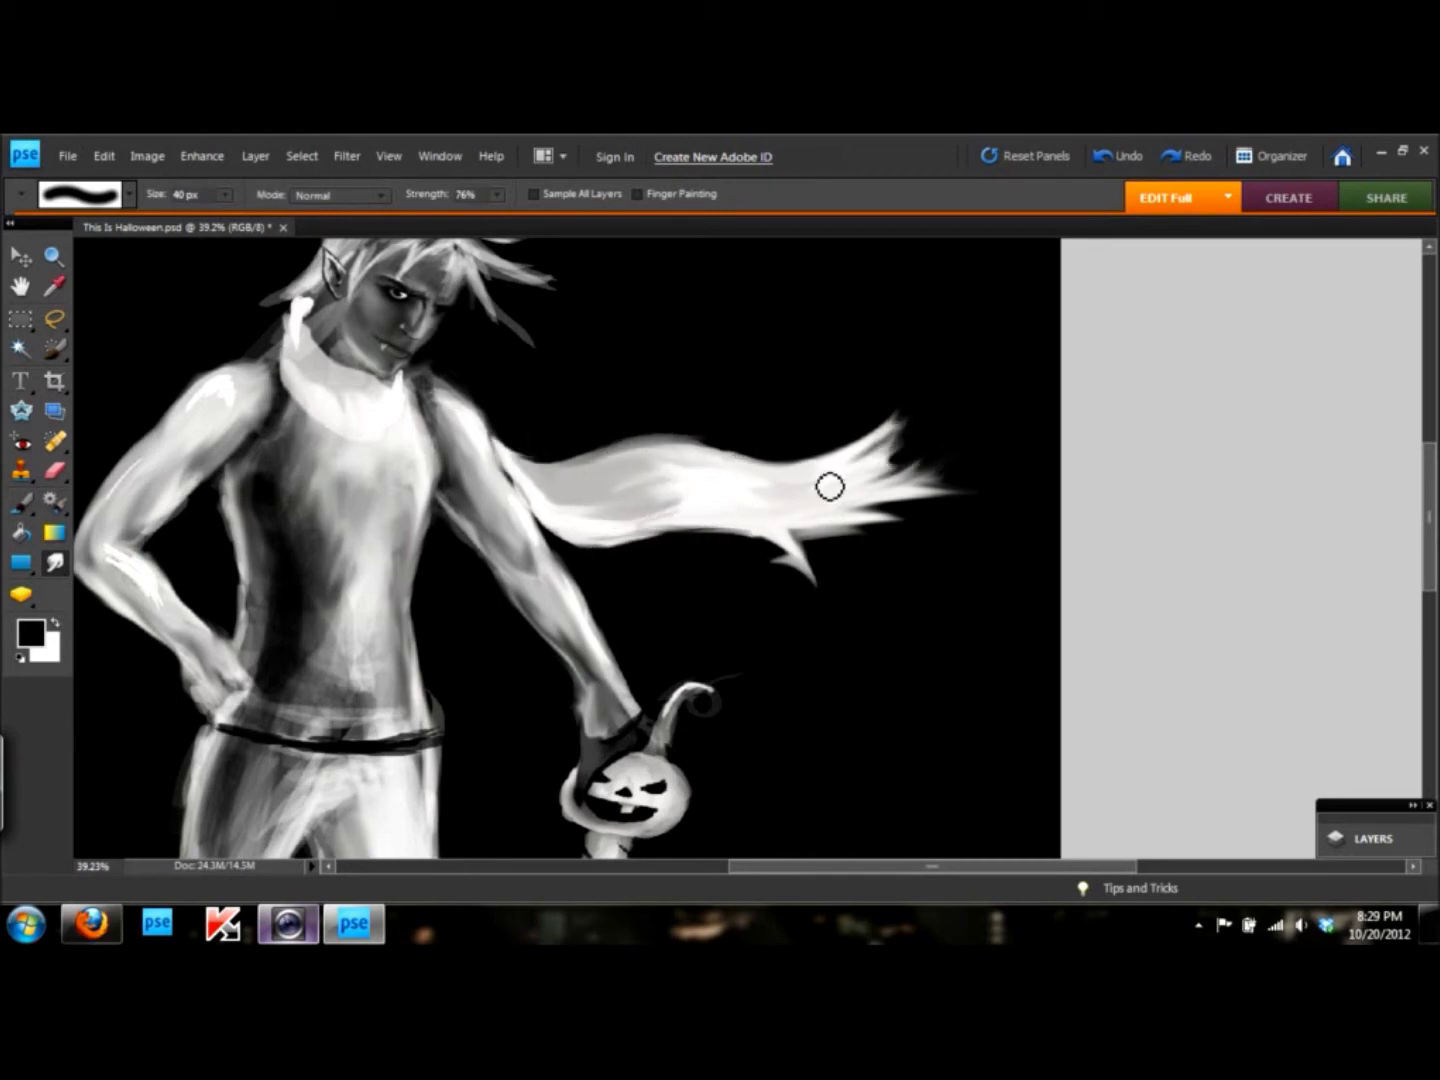
pyautogui.click(129, 193)
pyautogui.click(113, 241)
pyautogui.click(146, 726)
pyautogui.click(190, 371)
pyautogui.click(762, 195)
# - Refine the scarf tip into wispy strokes streaking right, then zoom out to check
pyautogui.moveTo(868, 482)
pyautogui.mouseDown()
pyautogui.moveTo(848, 509)
pyautogui.moveTo(990, 491)
pyautogui.mouseUp()
pyautogui.moveTo(152, 194); pyautogui.dragTo(185, 193)
pyautogui.moveTo(440, 195); pyautogui.dragTo(414, 203)
pyautogui.moveTo(1005, 468)
pyautogui.mouseDown()
pyautogui.moveTo(900, 485)
pyautogui.moveTo(903, 432)
pyautogui.mouseUp()
pyautogui.moveTo(830, 507)
pyautogui.mouseDown()
pyautogui.moveTo(880, 470)
pyautogui.moveTo(930, 512)
pyautogui.moveTo(925, 443)
pyautogui.moveTo(859, 451)
pyautogui.mouseUp()
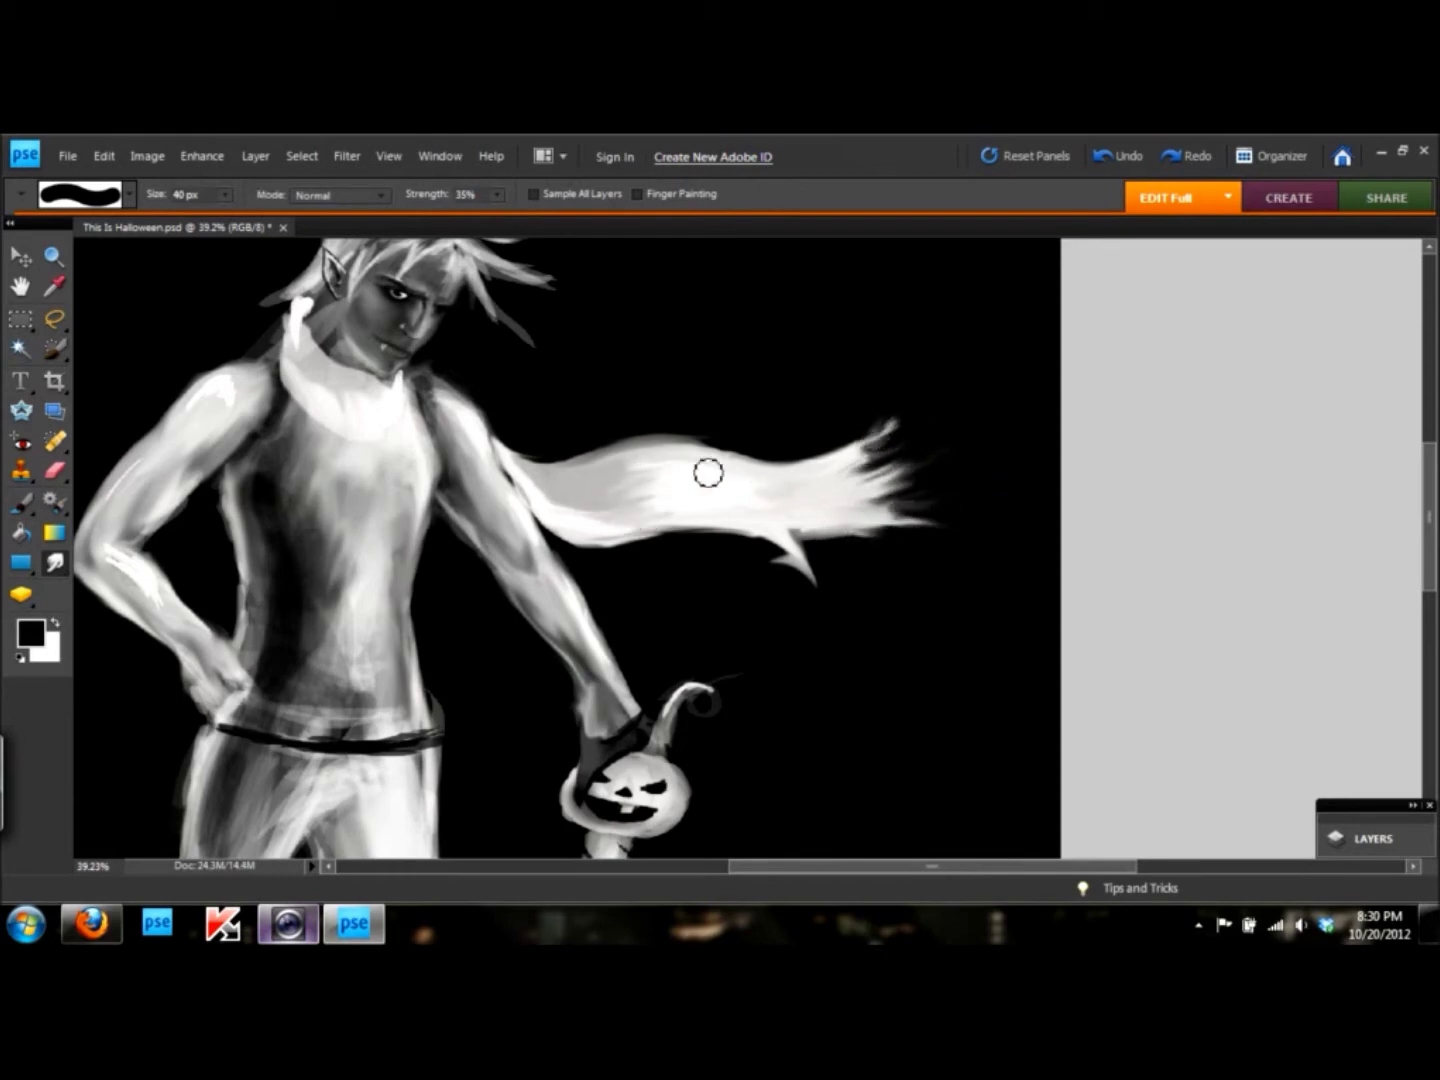
pyautogui.moveTo(709, 491)
pyautogui.mouseDown()
pyautogui.moveTo(969, 516)
pyautogui.moveTo(866, 456)
pyautogui.moveTo(951, 421)
pyautogui.moveTo(980, 465)
pyautogui.moveTo(878, 492)
pyautogui.mouseUp()
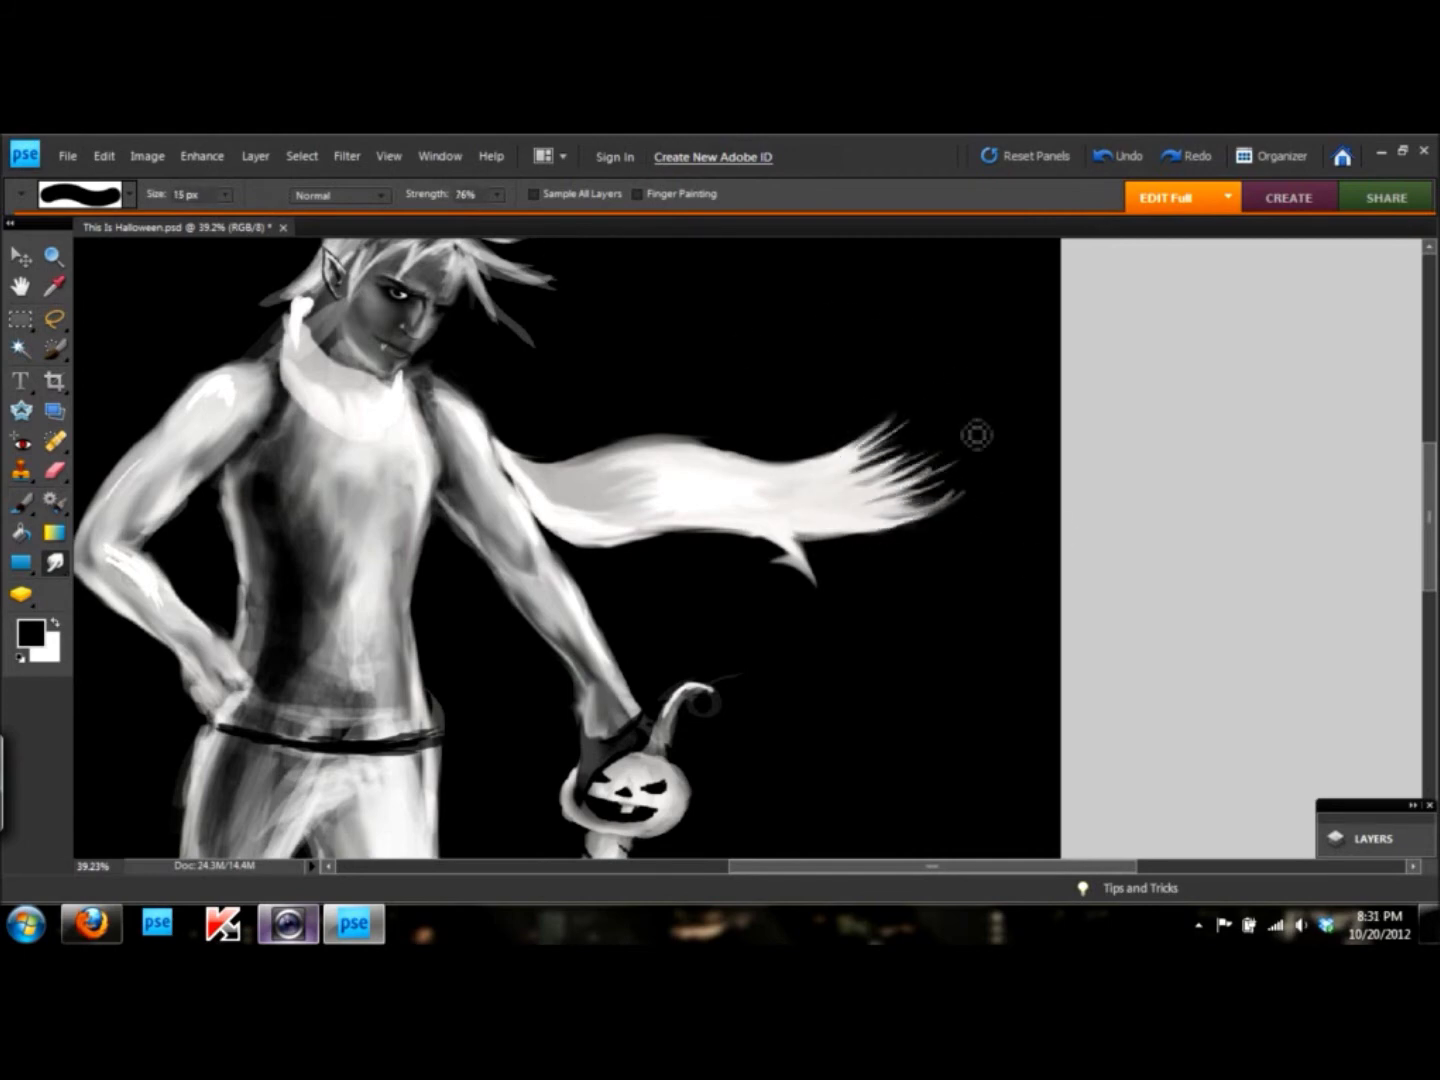
pyautogui.hotkey('ctrl', '0')
pyautogui.click(360, 929)
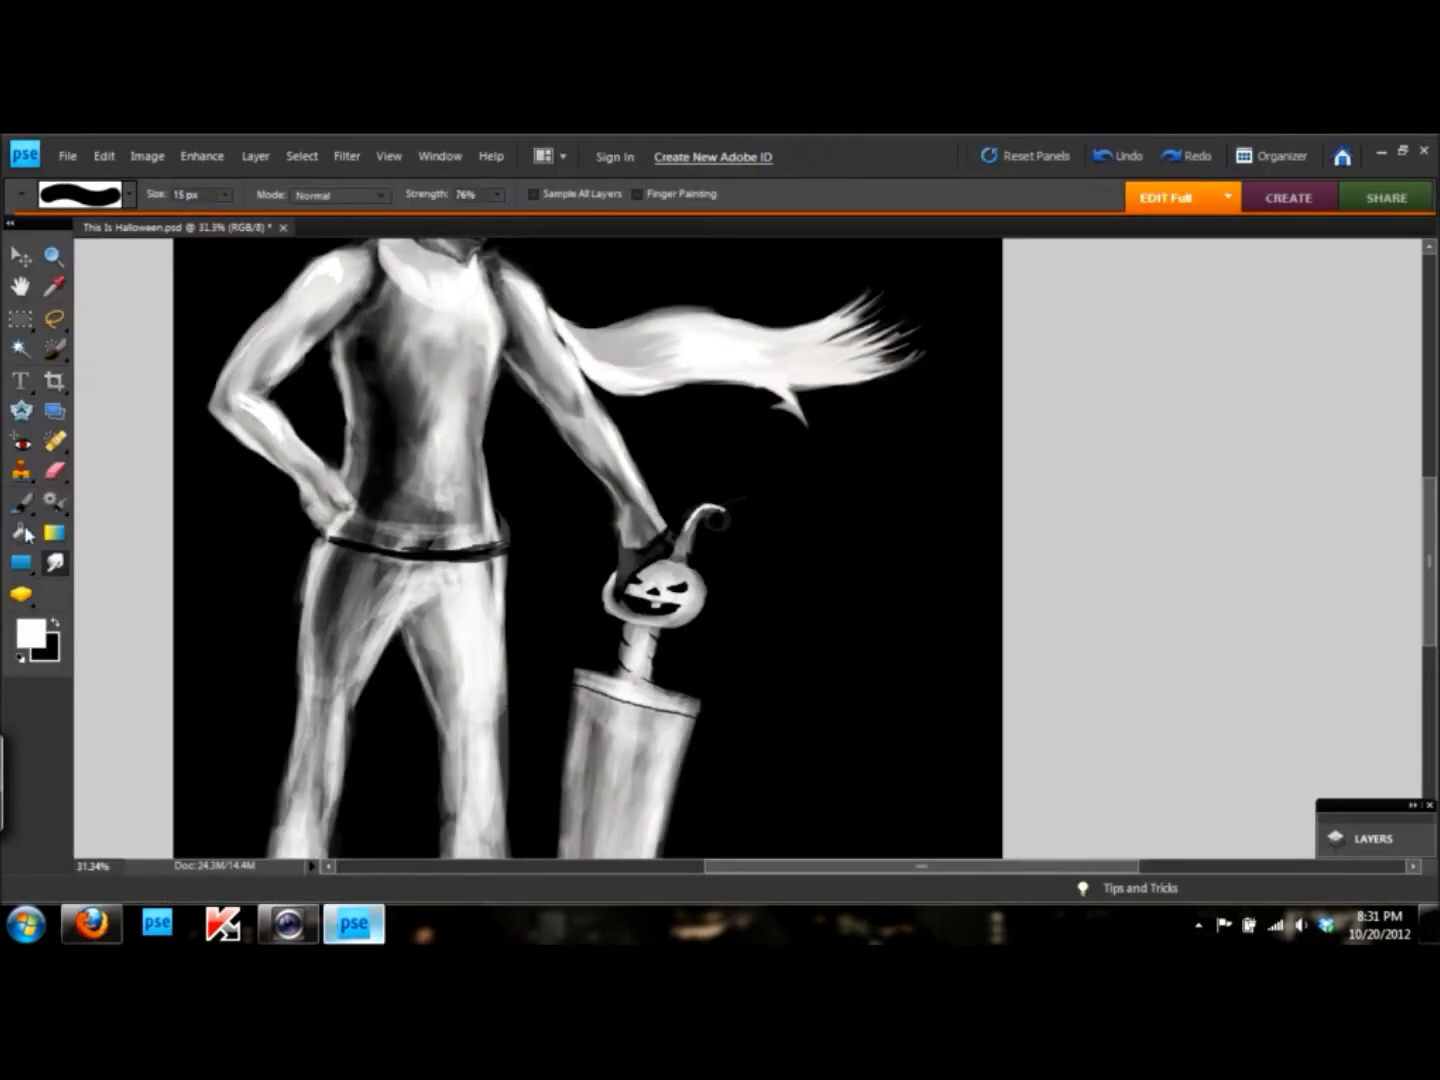
# - Brighten the belt with white, then shade the scarf darker in black at low opacity
pyautogui.moveTo(371, 521); pyautogui.dragTo(497, 522)
pyautogui.press('x')
pyautogui.press('0')
pyautogui.press('1')
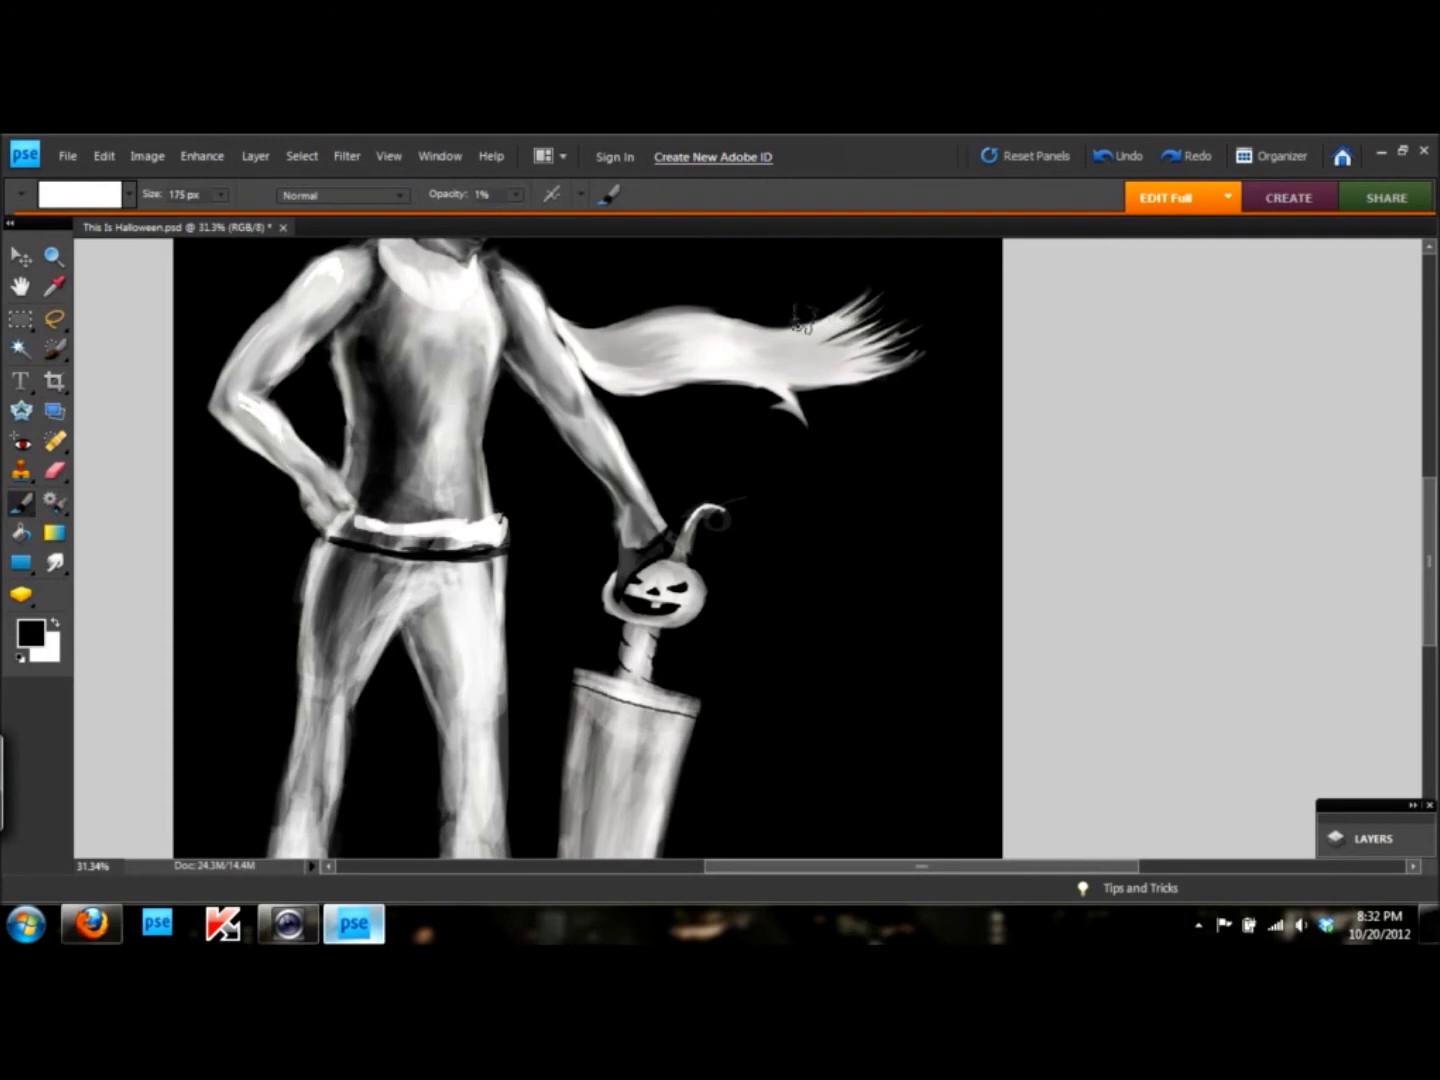
pyautogui.scroll(5, 607, 357)
pyautogui.scroll(2, 608, 357)
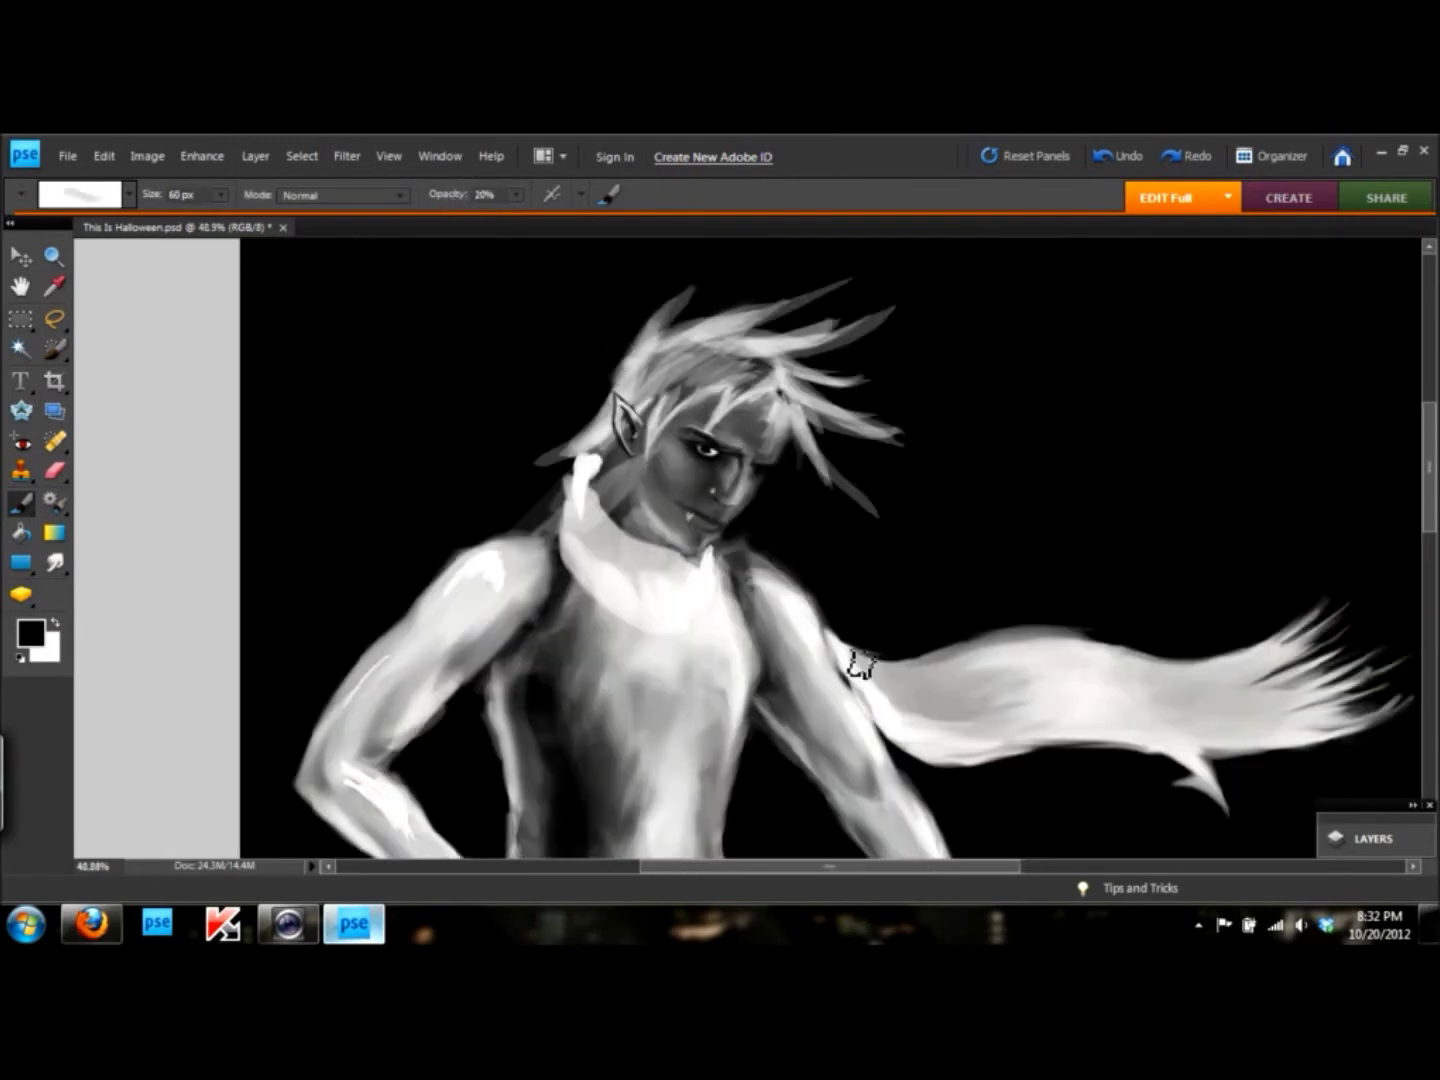
pyautogui.moveTo(860, 668); pyautogui.dragTo(1285, 643)
pyautogui.moveTo(850, 680); pyautogui.dragTo(1305, 655)
pyautogui.moveTo(890, 715)
pyautogui.mouseDown()
pyautogui.moveTo(1310, 690)
pyautogui.moveTo(988, 732)
pyautogui.moveTo(1362, 707)
pyautogui.mouseUp()
# - Paint dark stripes across the neck scarf and horizontal stripes across the torso
pyautogui.moveTo(613, 544)
pyautogui.mouseDown()
pyautogui.moveTo(713, 581)
pyautogui.moveTo(691, 599)
pyautogui.mouseUp()
pyautogui.moveTo(560, 544); pyautogui.dragTo(690, 611)
pyautogui.scroll(-2, 665, 720)
pyautogui.scroll(-2, 665, 720)
pyautogui.scroll(3, 670, 739)
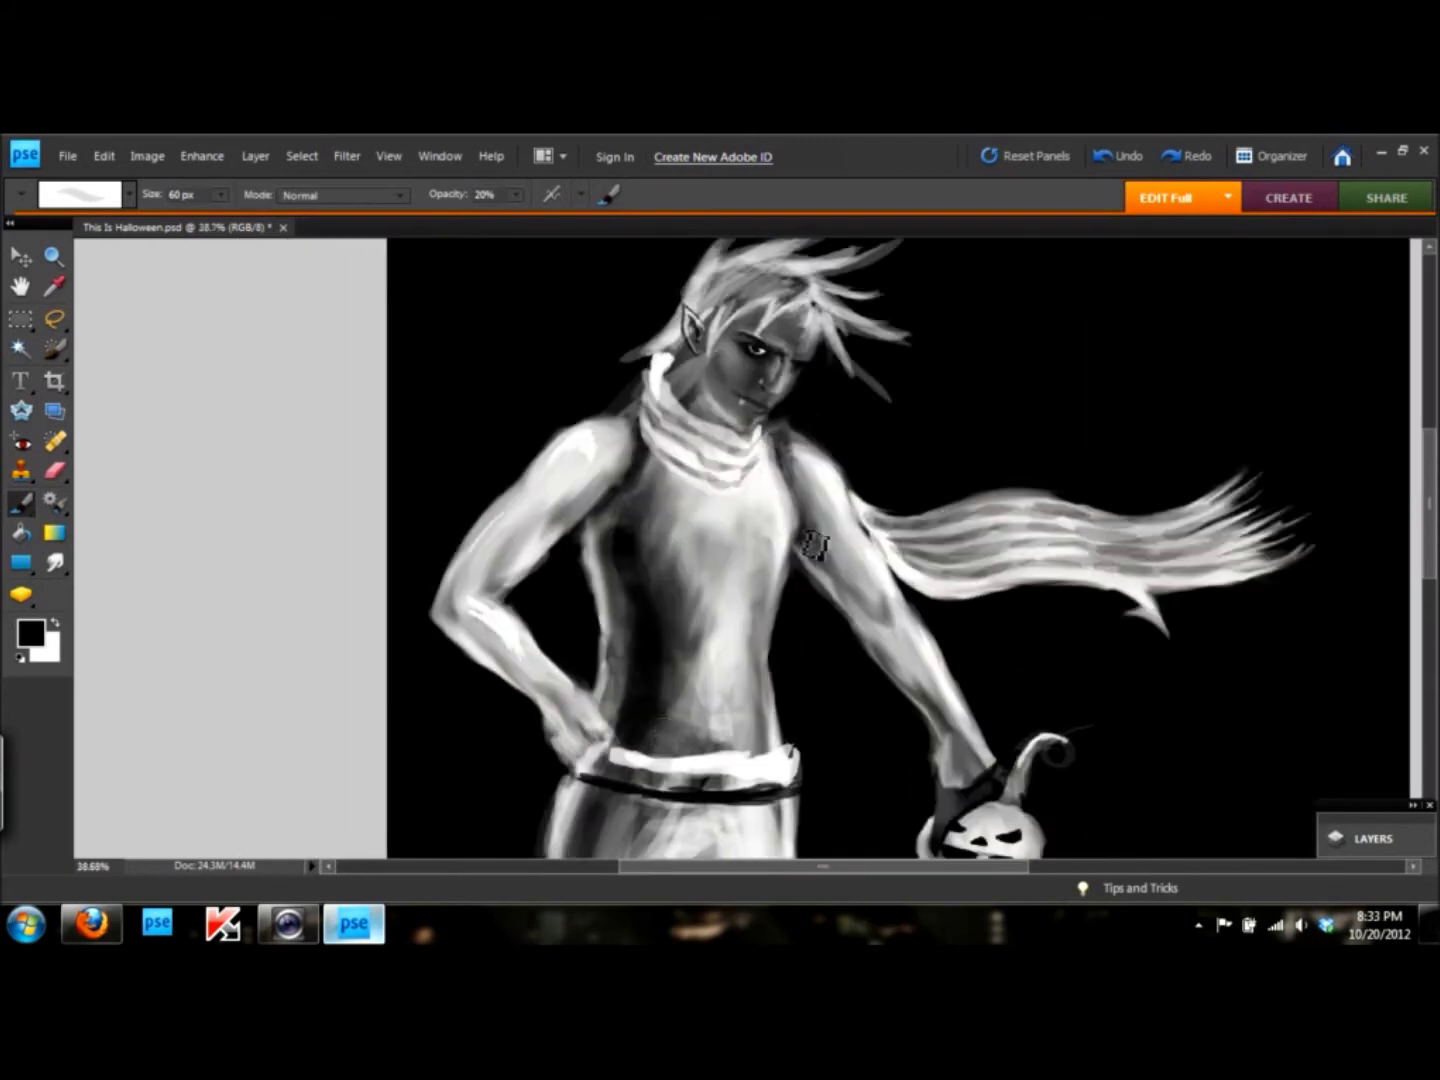
pyautogui.moveTo(641, 745); pyautogui.dragTo(760, 728)
pyautogui.moveTo(640, 706); pyautogui.dragTo(770, 690)
pyautogui.moveTo(660, 665); pyautogui.dragTo(765, 651)
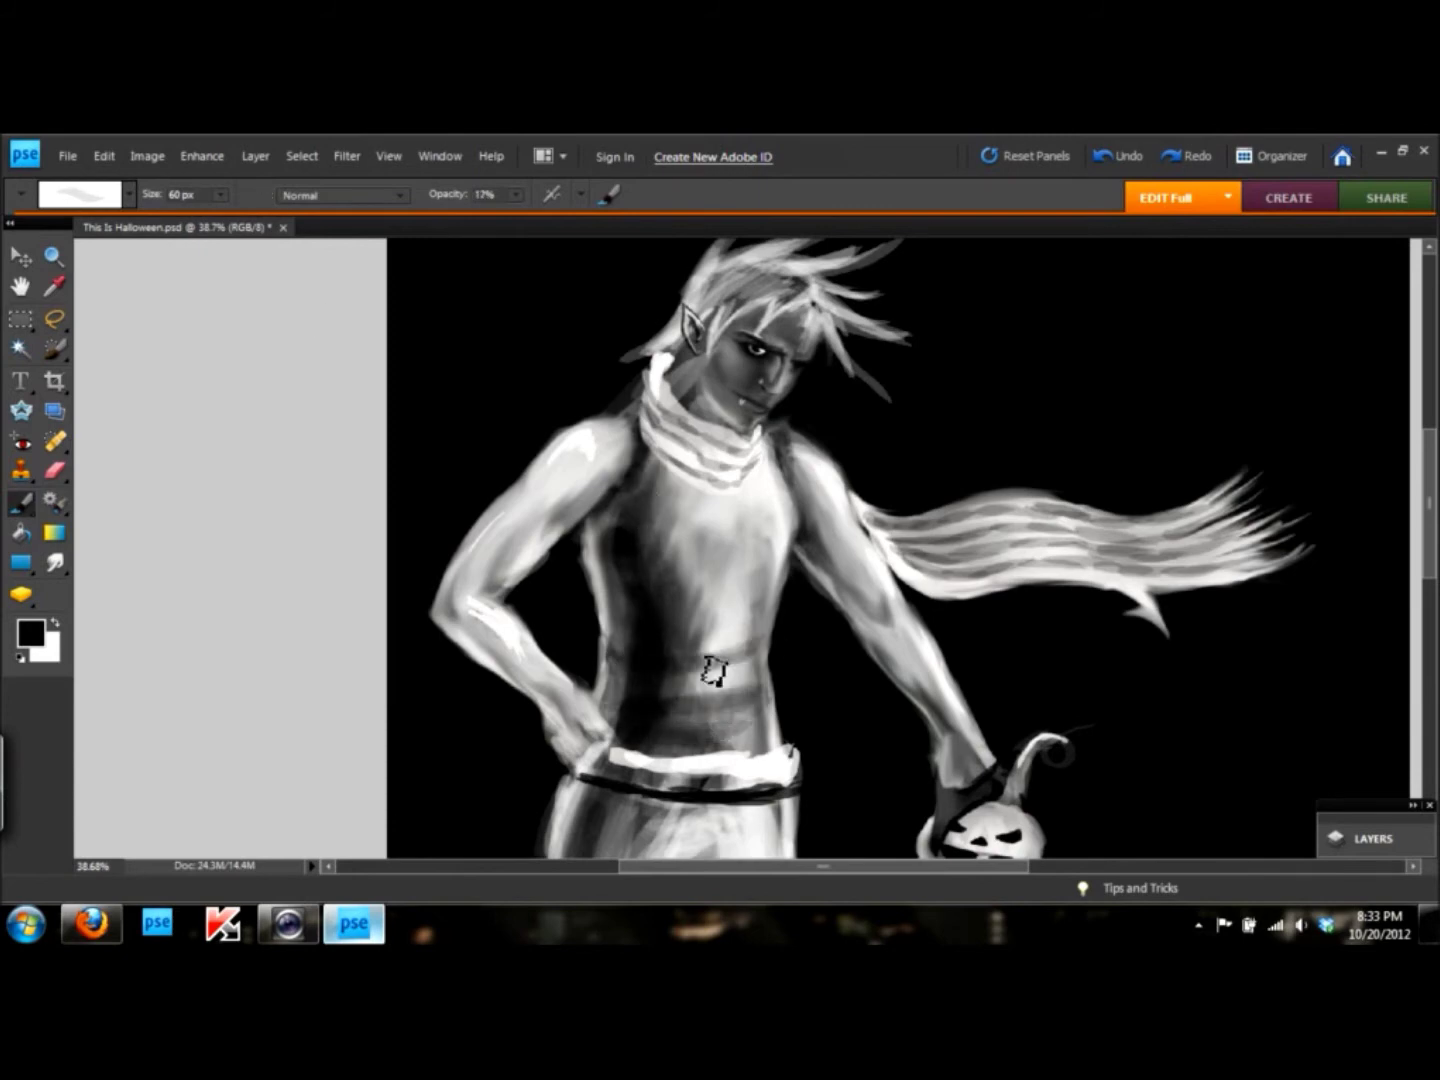
pyautogui.moveTo(665, 620); pyautogui.dragTo(772, 599)
pyautogui.moveTo(640, 560); pyautogui.dragTo(788, 525)
pyautogui.moveTo(620, 515); pyautogui.dragTo(772, 480)
# - Add and darken more black stripes down the chest
pyautogui.moveTo(652, 481); pyautogui.dragTo(770, 498)
pyautogui.moveTo(610, 535); pyautogui.dragTo(786, 545)
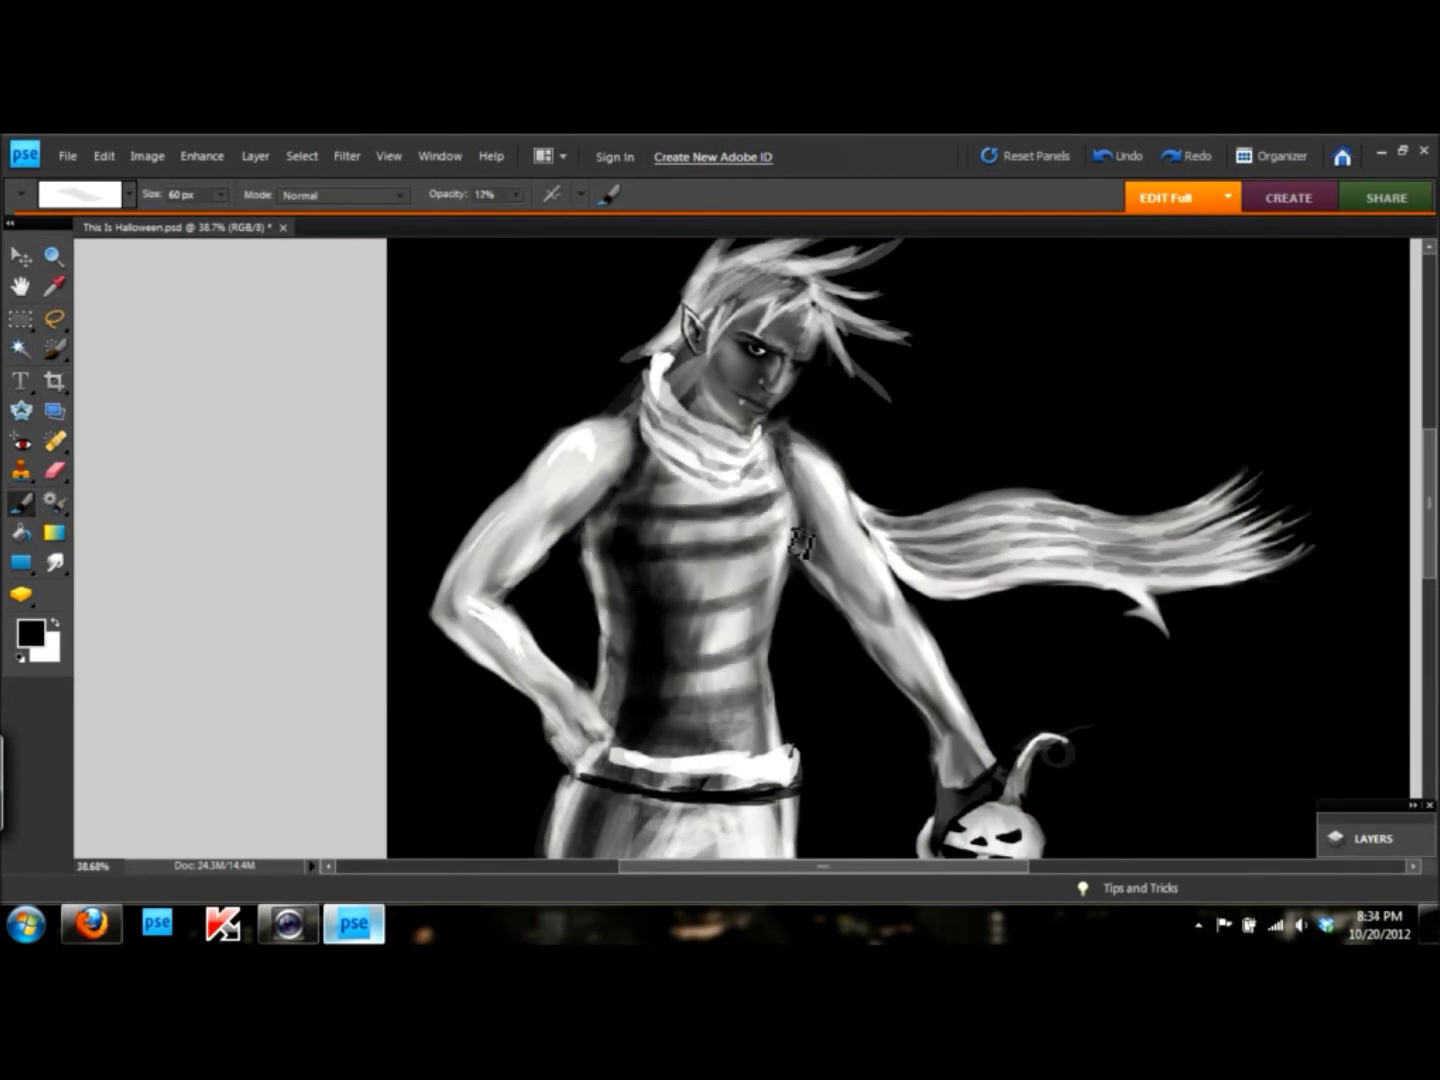
pyautogui.moveTo(589, 585); pyautogui.dragTo(780, 575)
pyautogui.moveTo(609, 640)
pyautogui.mouseDown()
pyautogui.moveTo(692, 706)
pyautogui.moveTo(800, 730)
pyautogui.mouseUp()
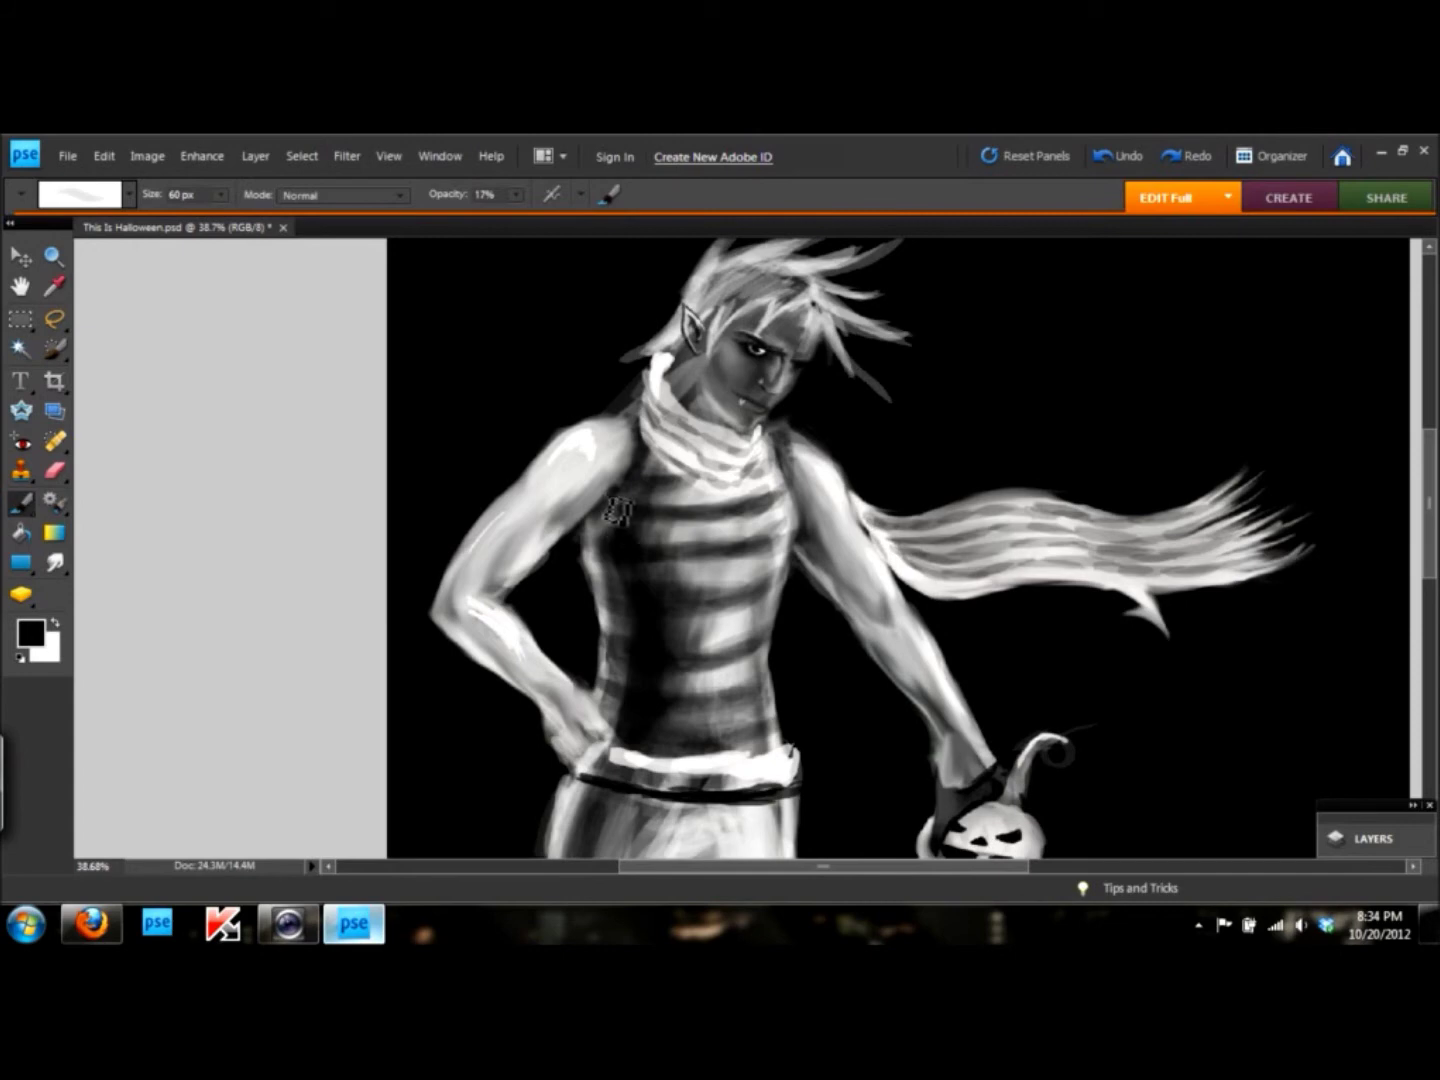
pyautogui.moveTo(618, 511); pyautogui.dragTo(790, 540)
pyautogui.press('x')
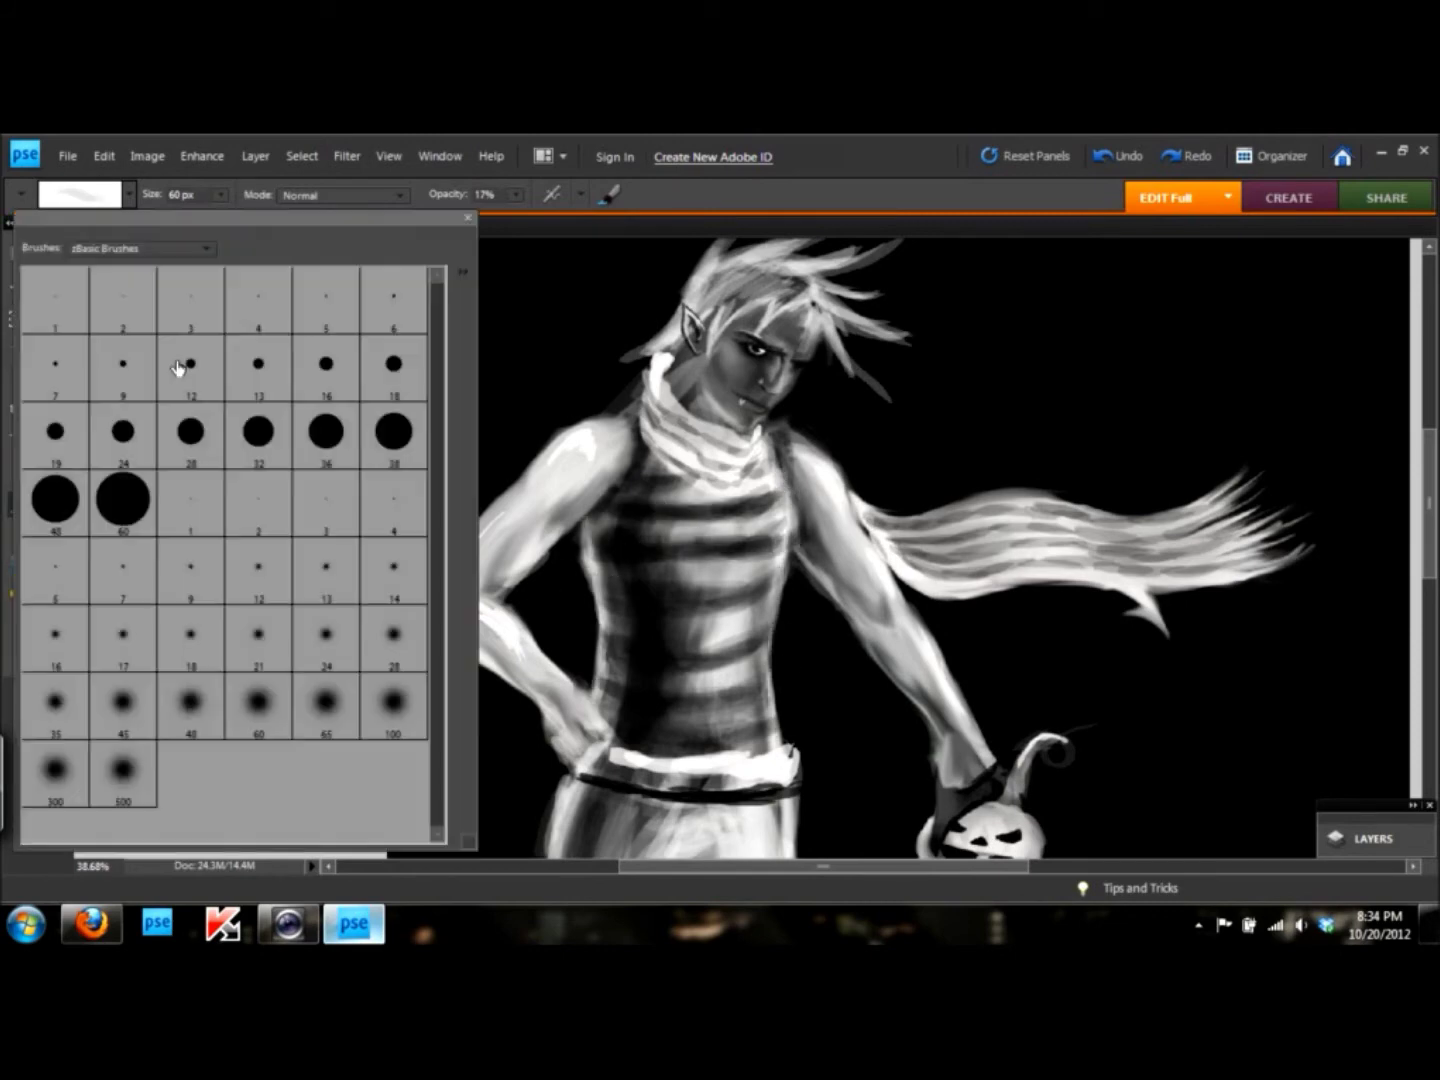
pyautogui.press('x')
pyautogui.scroll(-2, 840, 806)
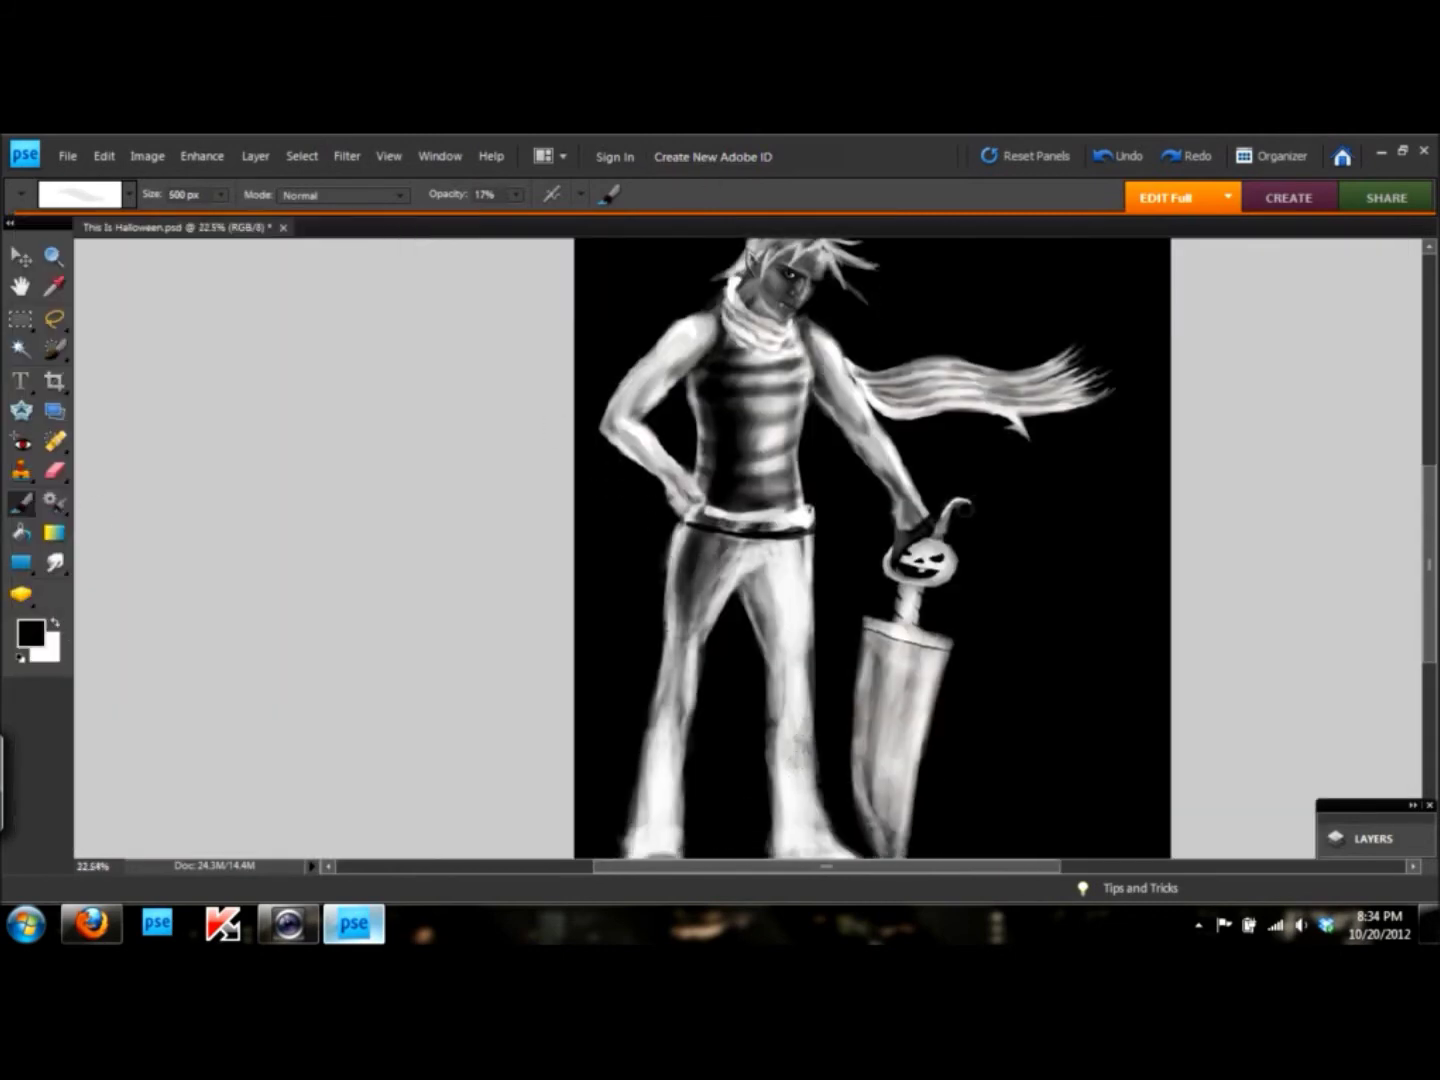
# - Lighten the cheek, jaw and neck near the ear with white strokes
pyautogui.scroll(-1, 761, 718)
pyautogui.scroll(5, 711, 330)
pyautogui.press('x')
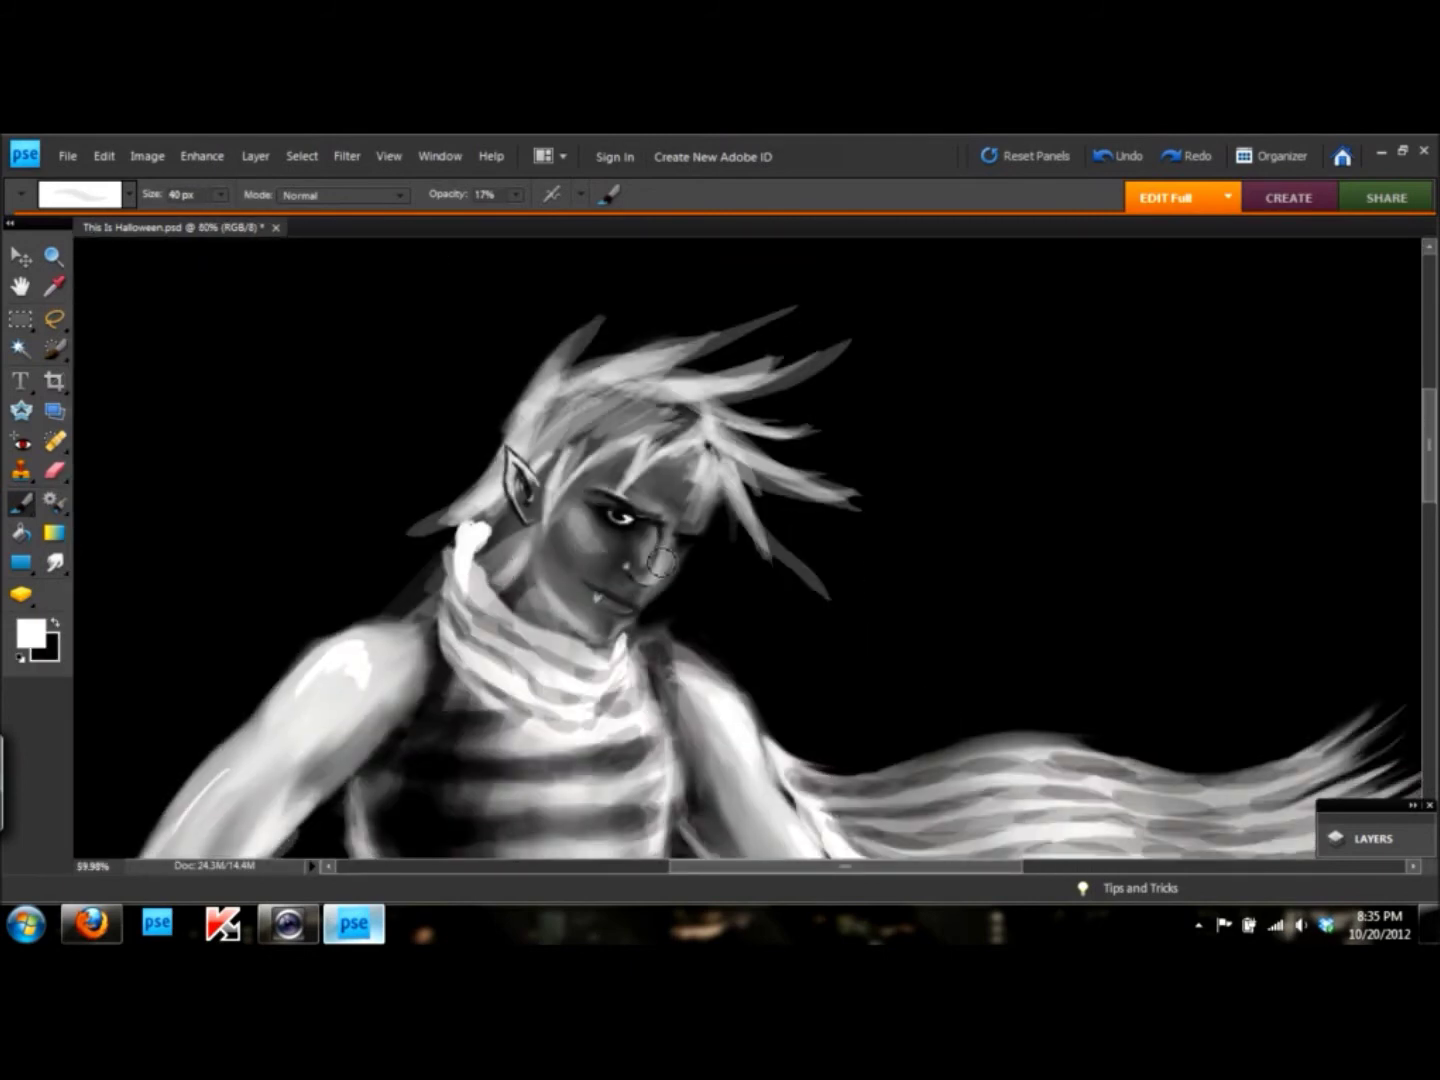
pyautogui.moveTo(608, 556); pyautogui.dragTo(667, 576)
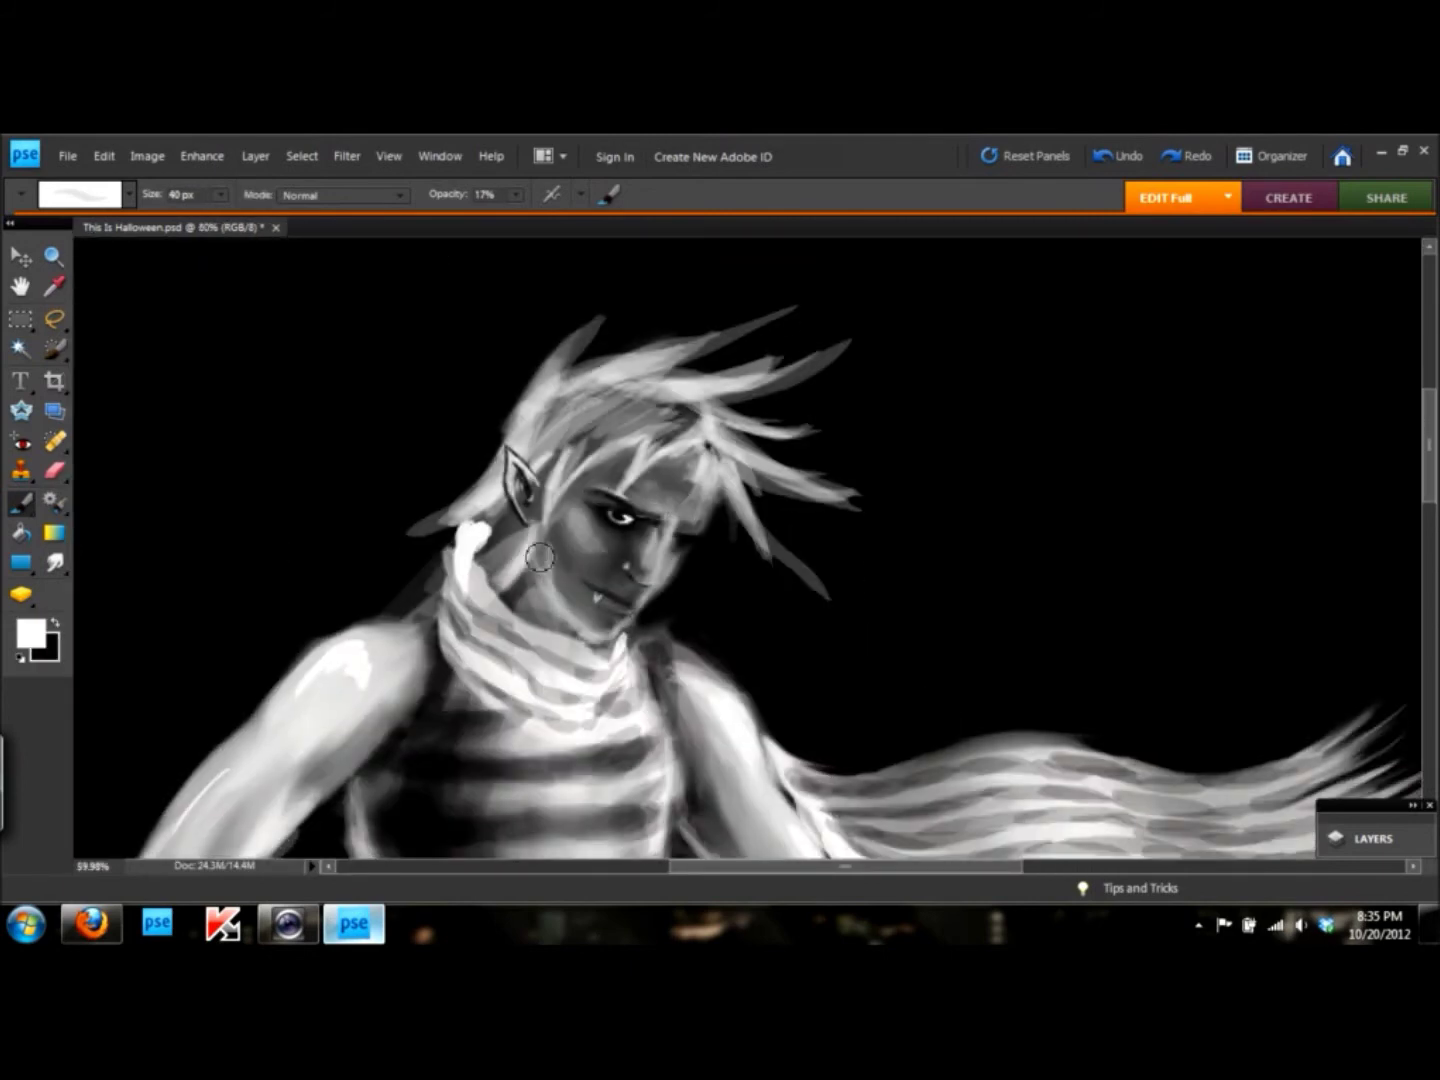
pyautogui.moveTo(471, 588); pyautogui.dragTo(468, 540)
# - Darken the neck below the ear and the scarf and chest in black
pyautogui.press('r')
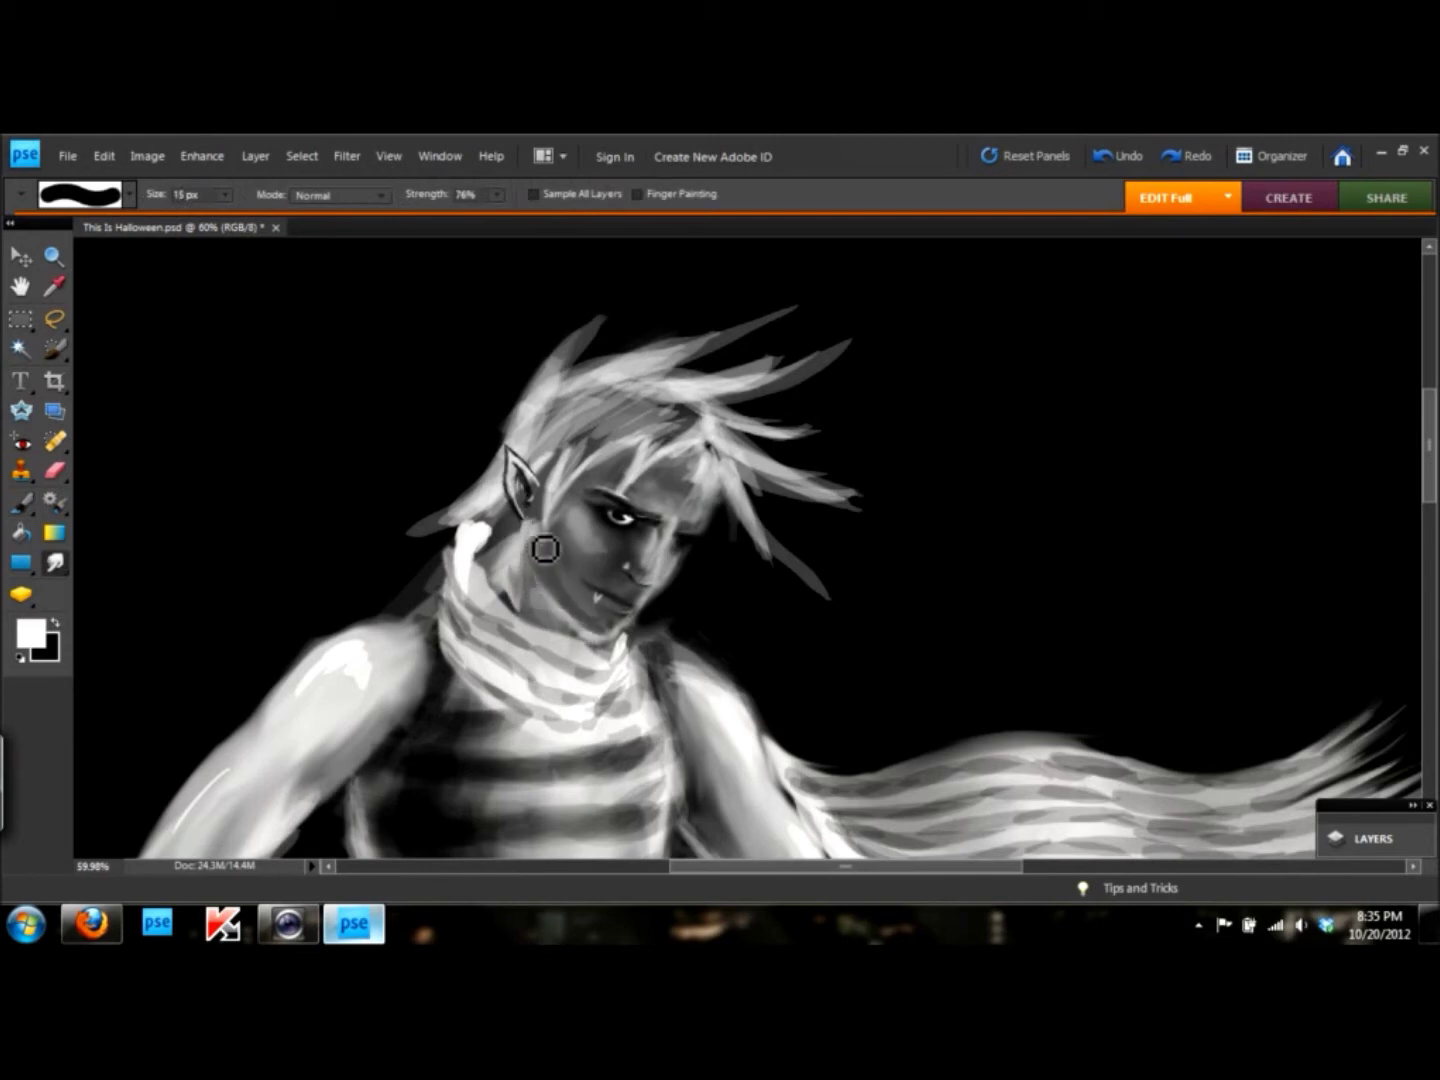
pyautogui.press('x')
pyautogui.press('b')
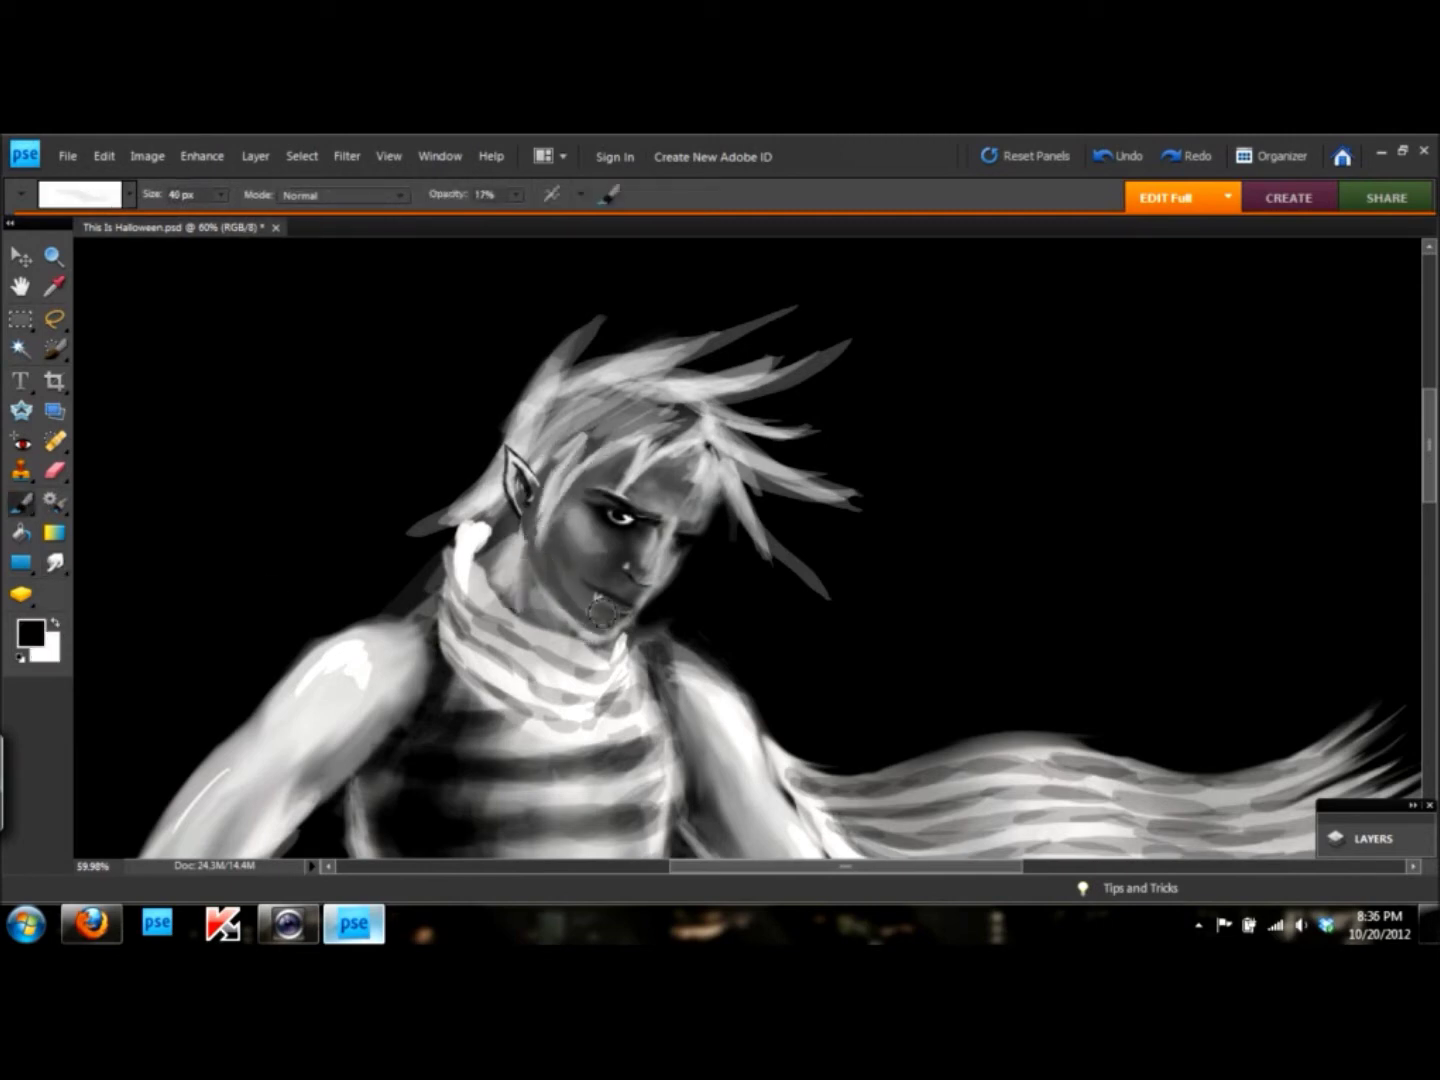
pyautogui.moveTo(496, 558)
pyautogui.mouseDown()
pyautogui.moveTo(420, 600)
pyautogui.moveTo(478, 578)
pyautogui.mouseUp()
pyautogui.press('x')
pyautogui.moveTo(401, 690)
pyautogui.mouseDown()
pyautogui.moveTo(570, 734)
pyautogui.moveTo(529, 668)
pyautogui.moveTo(569, 694)
pyautogui.mouseUp()
# - Brighten the nose bridge, left cheek and brow above the eye in white
pyautogui.scroll(-3, 571, 687)
pyautogui.scroll(2, 571, 686)
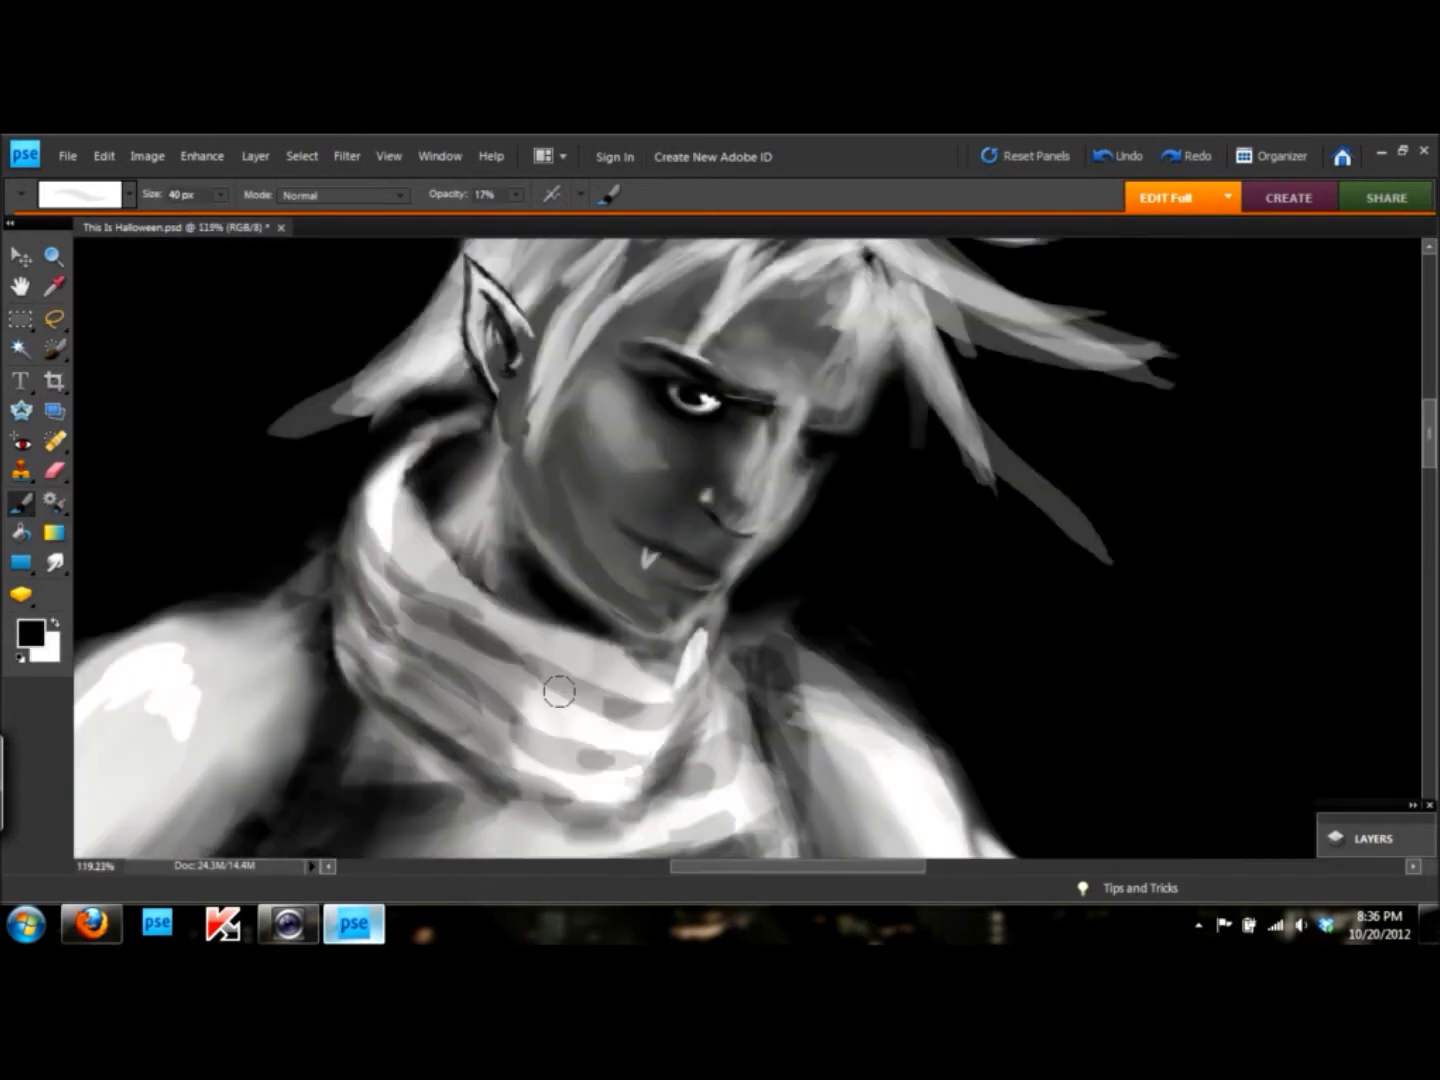
pyautogui.scroll(2, 556, 685)
pyautogui.moveTo(840, 520); pyautogui.dragTo(800, 570)
pyautogui.press('x')
pyautogui.moveTo(790, 465); pyautogui.dragTo(745, 535)
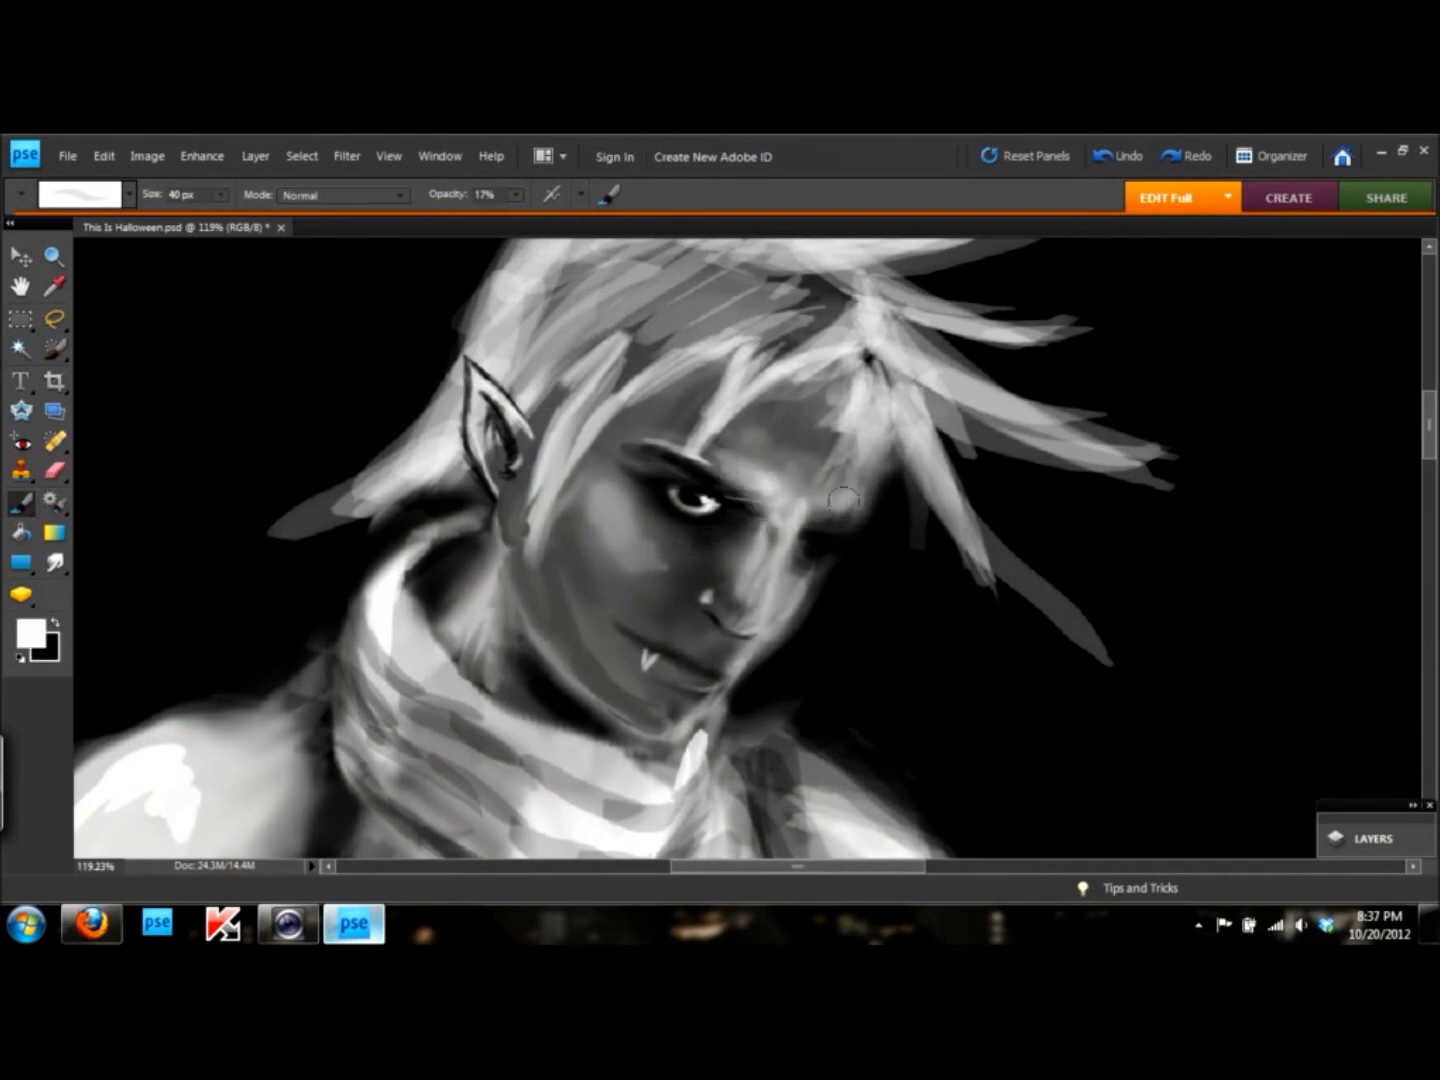
pyautogui.moveTo(851, 445); pyautogui.dragTo(790, 505)
pyautogui.moveTo(690, 525); pyautogui.dragTo(590, 590)
# - Smudge-blend the jaw shading, then darken the neck and eye socket in black
pyautogui.press('r')
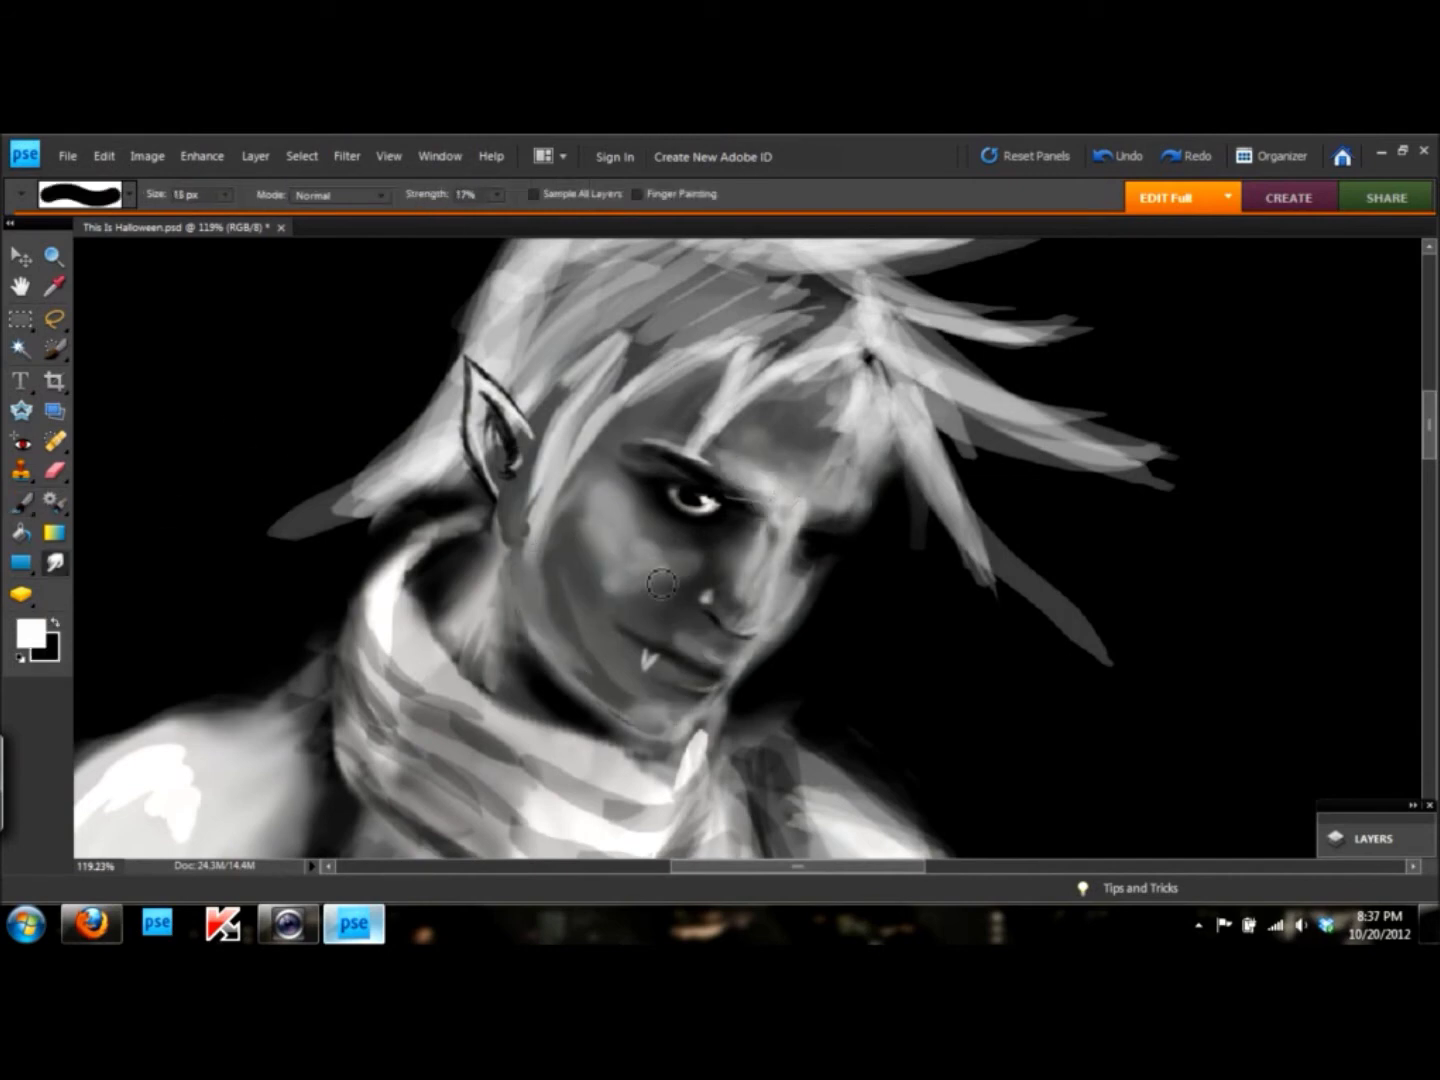
pyautogui.moveTo(545, 560); pyautogui.dragTo(620, 706)
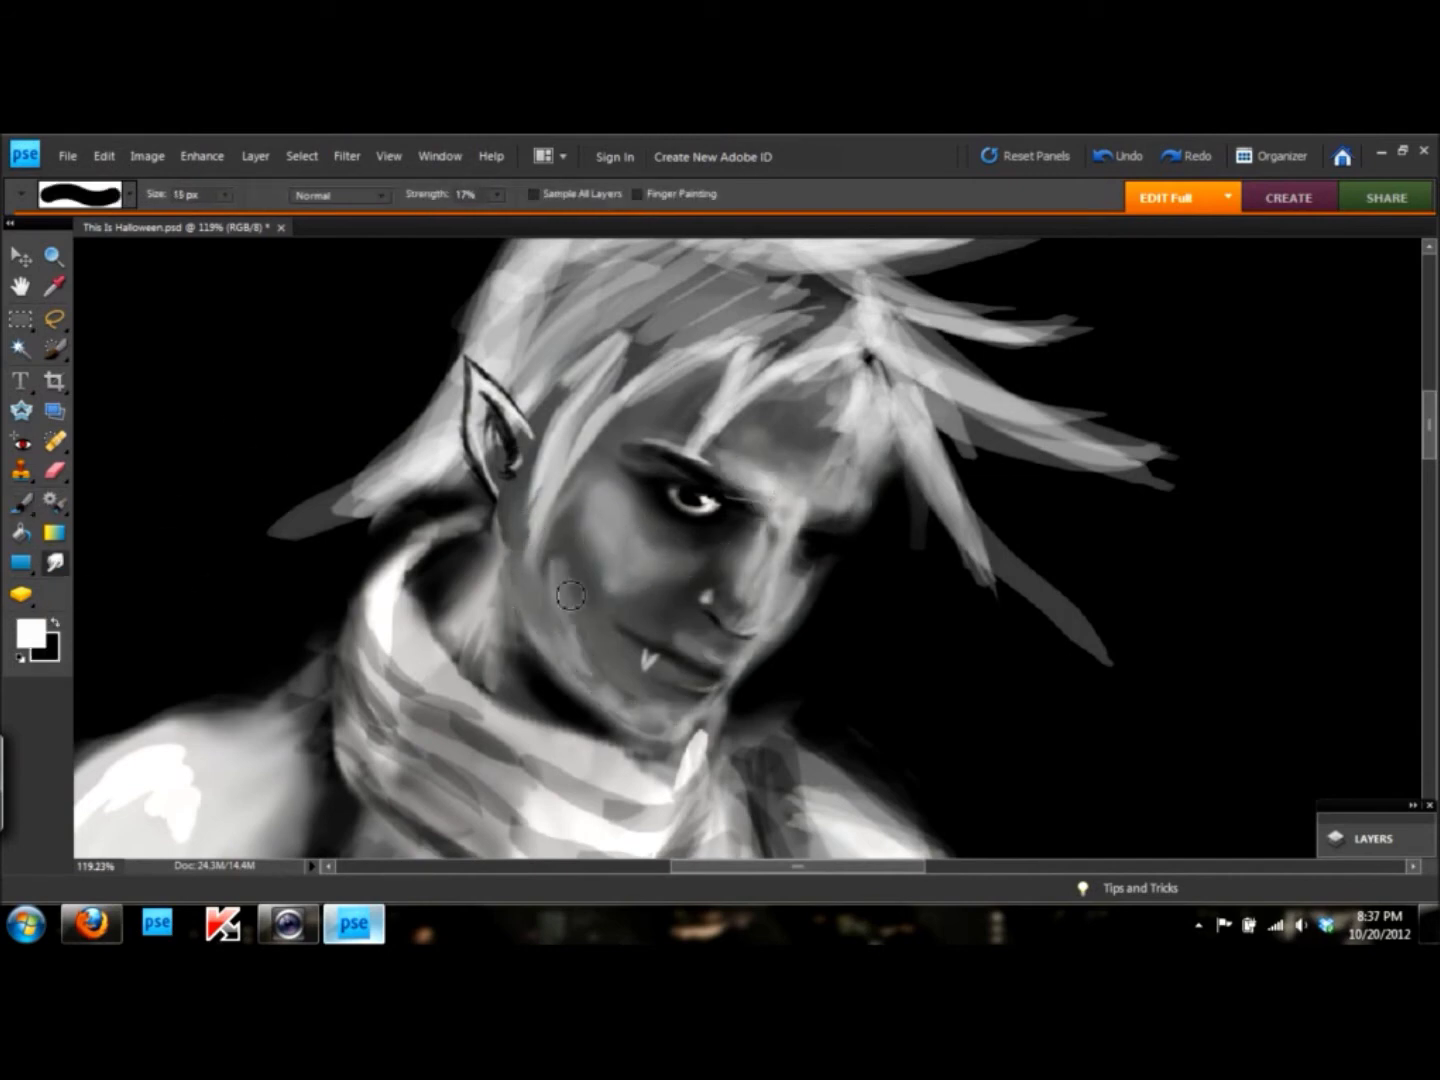
pyautogui.press('b')
pyautogui.press('x')
pyautogui.moveTo(510, 480); pyautogui.dragTo(578, 636)
pyautogui.moveTo(630, 430); pyautogui.dragTo(720, 370)
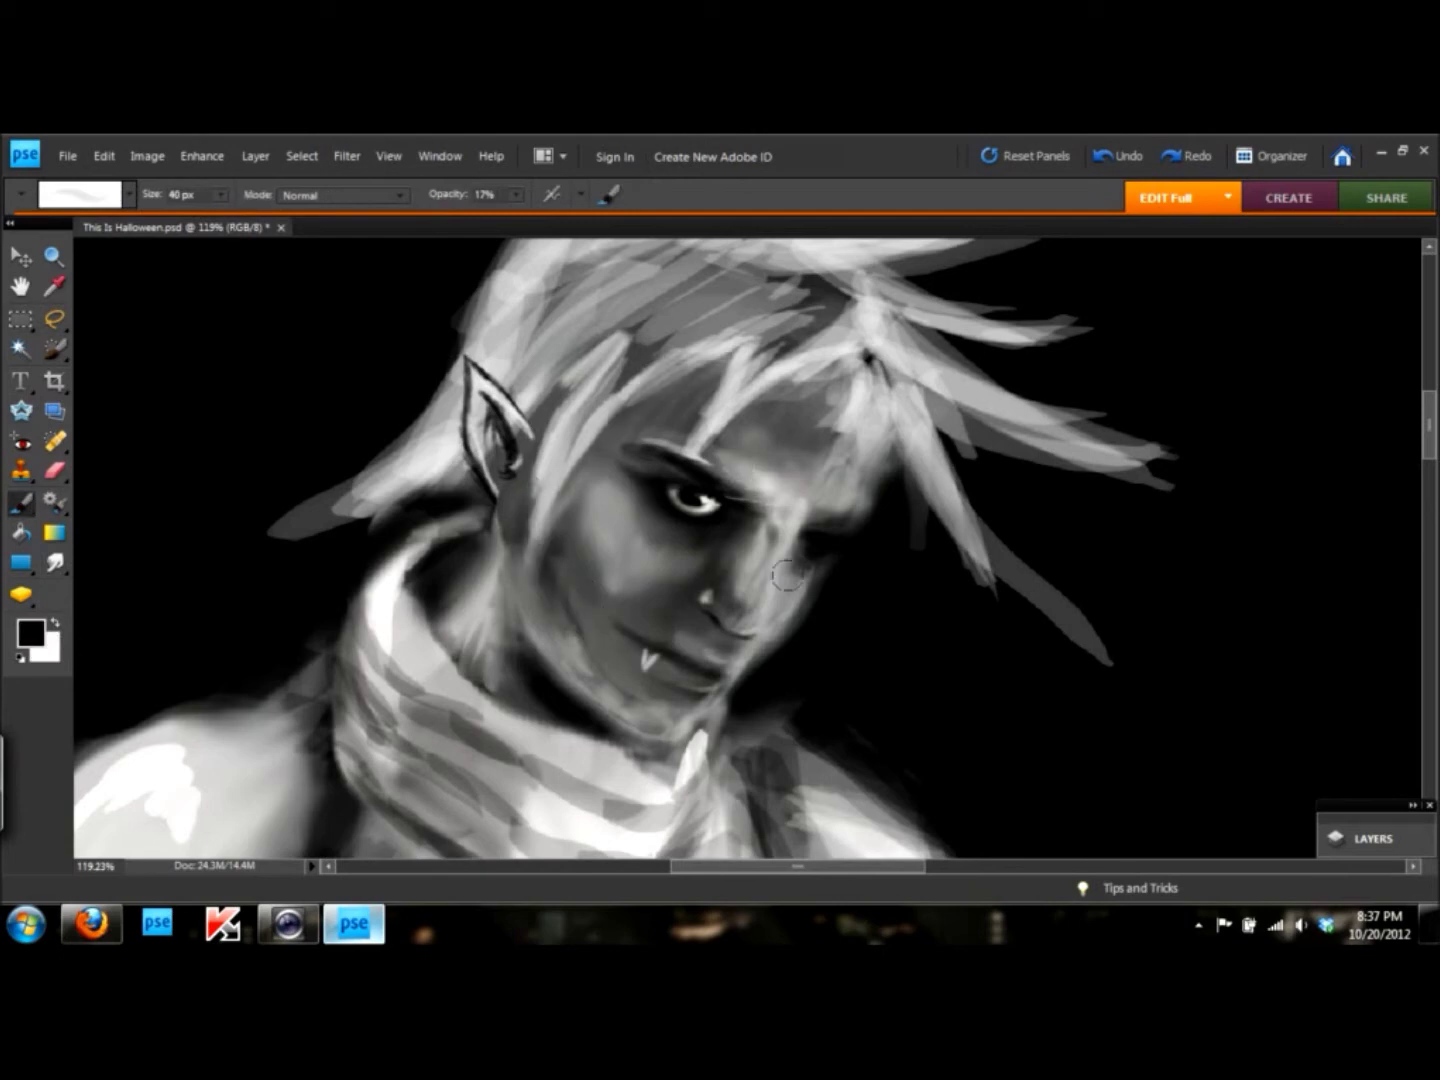
# - Brighten the cheek and forehead, then deepen the eye socket, mouth corner and nose shadows
pyautogui.press('x')
pyautogui.moveTo(535, 505)
pyautogui.mouseDown()
pyautogui.moveTo(741, 720)
pyautogui.moveTo(651, 407)
pyautogui.mouseUp()
pyautogui.press('x')
pyautogui.moveTo(724, 530)
pyautogui.mouseDown()
pyautogui.moveTo(625, 480)
pyautogui.moveTo(715, 500)
pyautogui.mouseUp()
pyautogui.moveTo(699, 650); pyautogui.dragTo(631, 675)
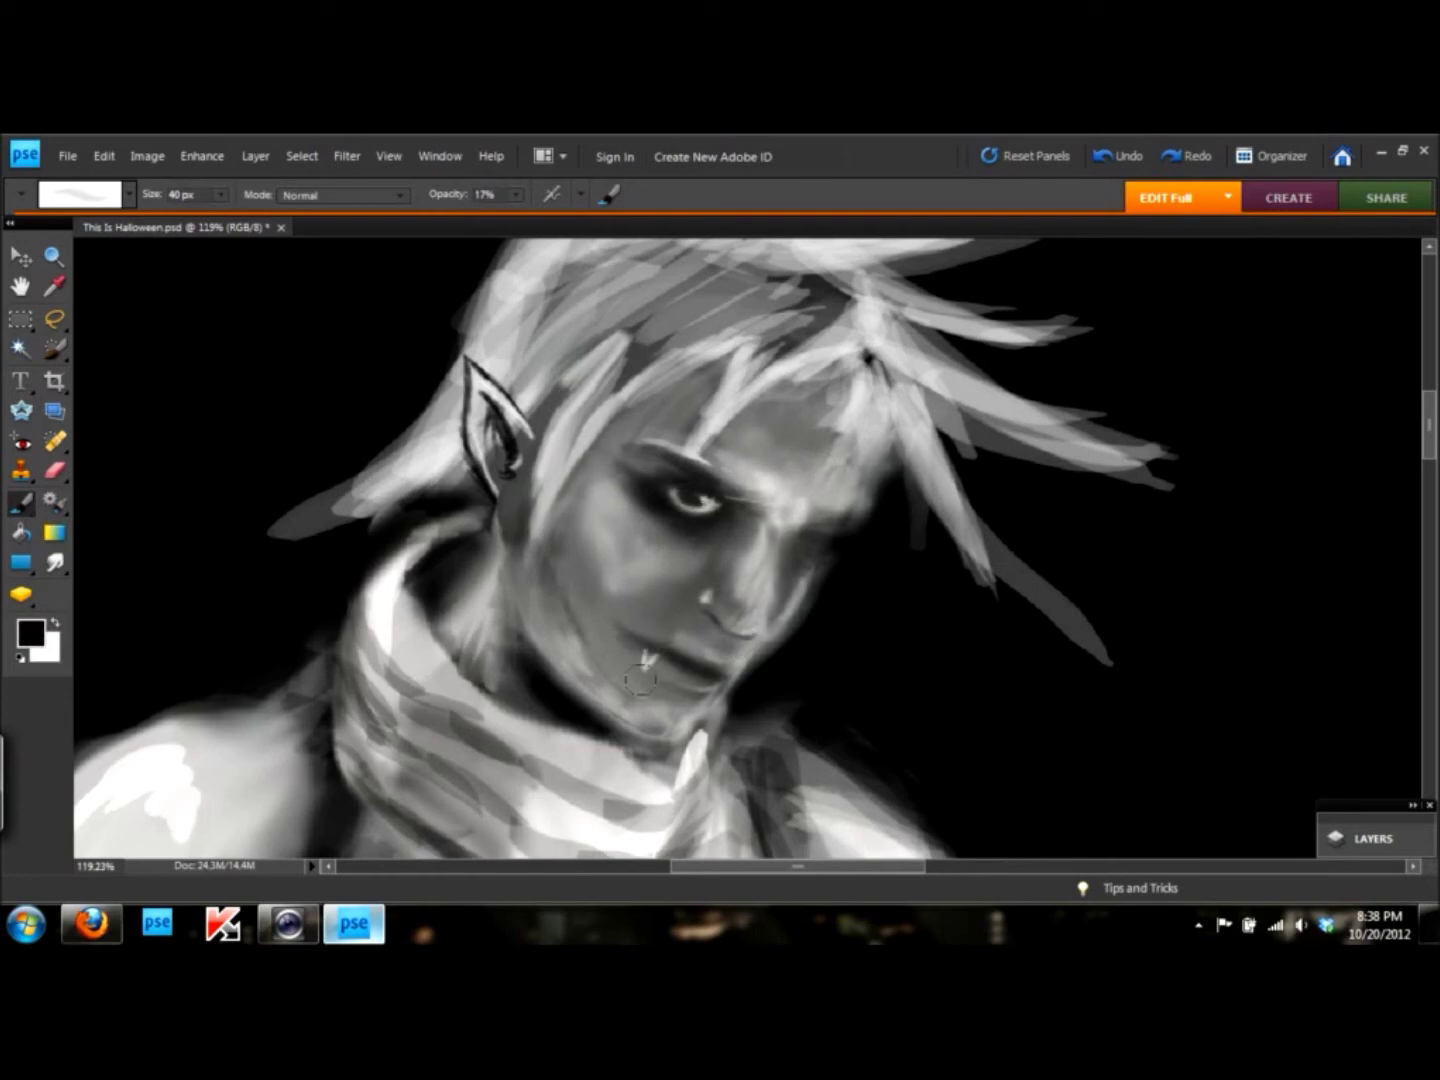
pyautogui.moveTo(760, 530); pyautogui.dragTo(724, 602)
# - Shade the left side of the face, cheek and jaw edge in black
pyautogui.moveTo(615, 464)
pyautogui.mouseDown()
pyautogui.moveTo(679, 481)
pyautogui.moveTo(500, 650)
pyautogui.mouseUp()
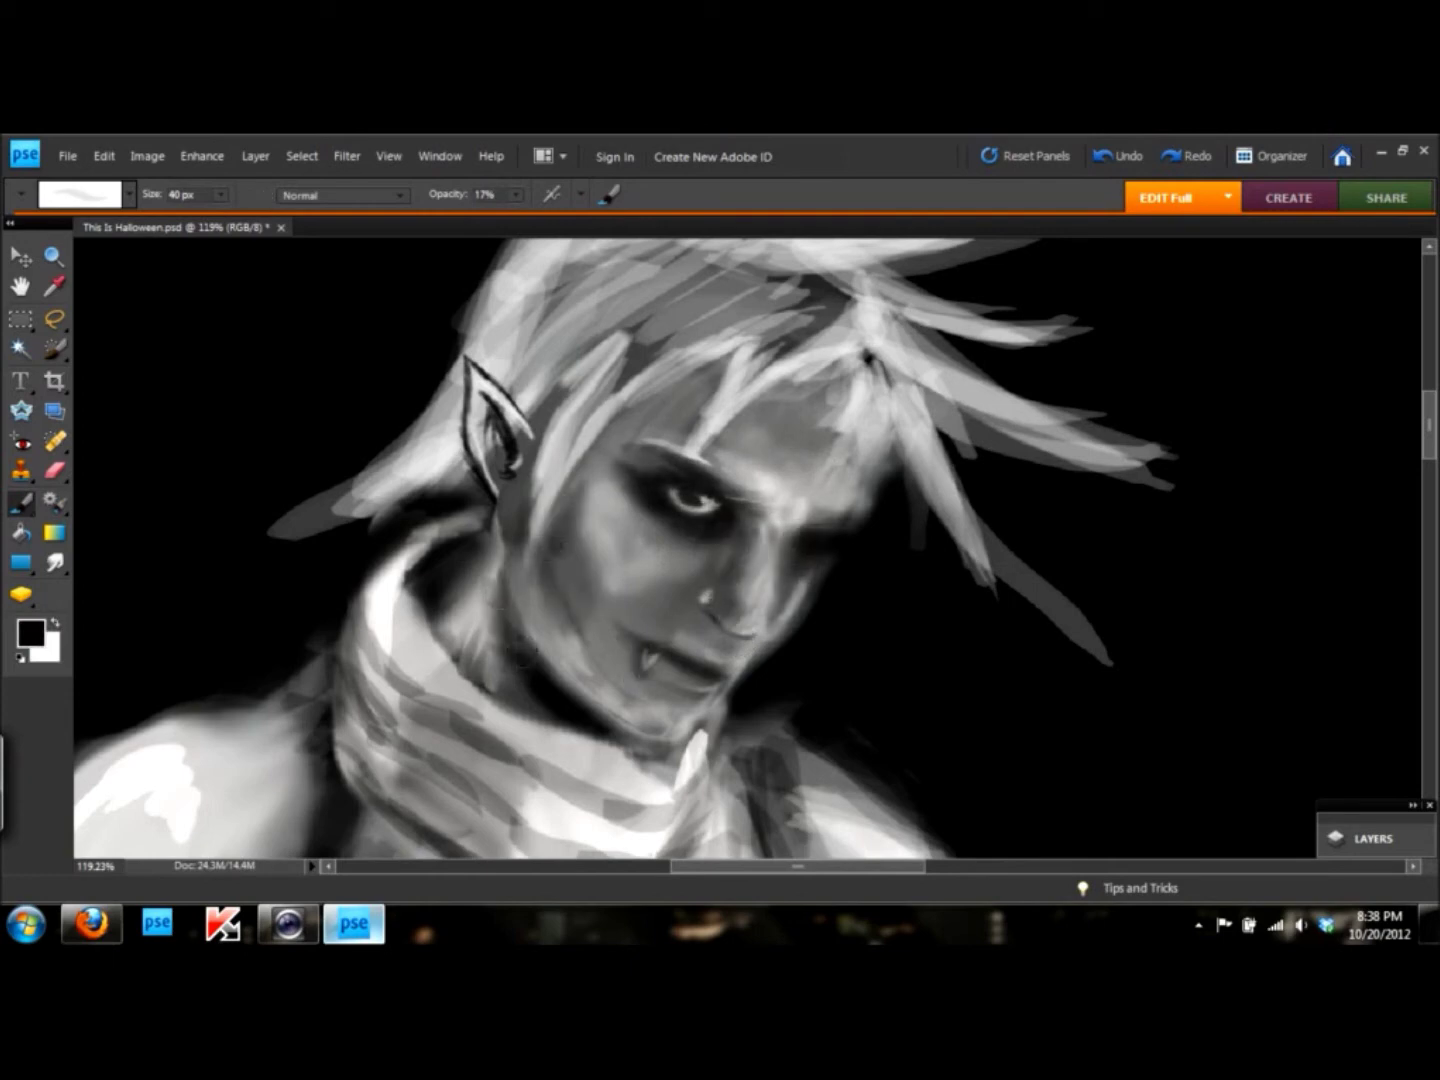
pyautogui.moveTo(550, 709); pyautogui.dragTo(440, 560)
pyautogui.moveTo(519, 530); pyautogui.dragTo(550, 371)
pyautogui.press('x')
pyautogui.moveTo(837, 278)
pyautogui.mouseDown()
pyautogui.moveTo(787, 419)
pyautogui.moveTo(491, 450)
pyautogui.mouseUp()
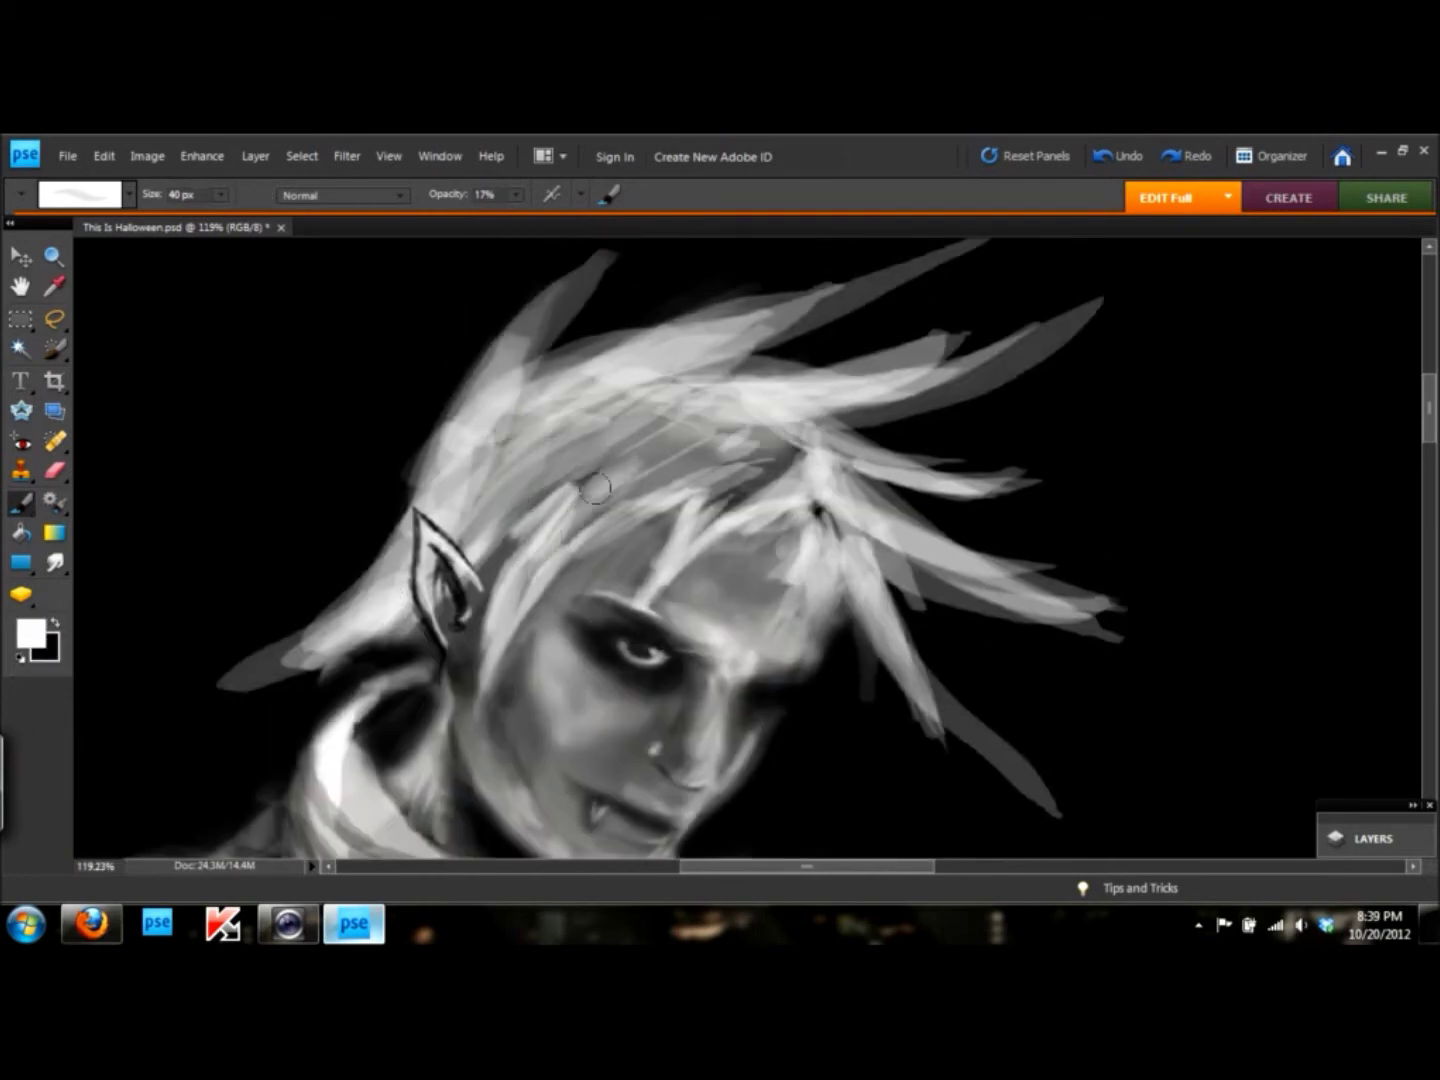
# - Brighten the hair with broad light strokes, then pick a small 4 px brush tip
pyautogui.moveTo(770, 461); pyautogui.dragTo(505, 498)
pyautogui.moveTo(900, 440); pyautogui.dragTo(481, 519)
pyautogui.click(129, 193)
pyautogui.click(95, 244)
pyautogui.click(180, 759)
pyautogui.click(804, 244)
# - Paint thin white strands in the upper hair, ear edge, forehead and right side
pyautogui.moveTo(720, 340); pyautogui.dragTo(879, 292)
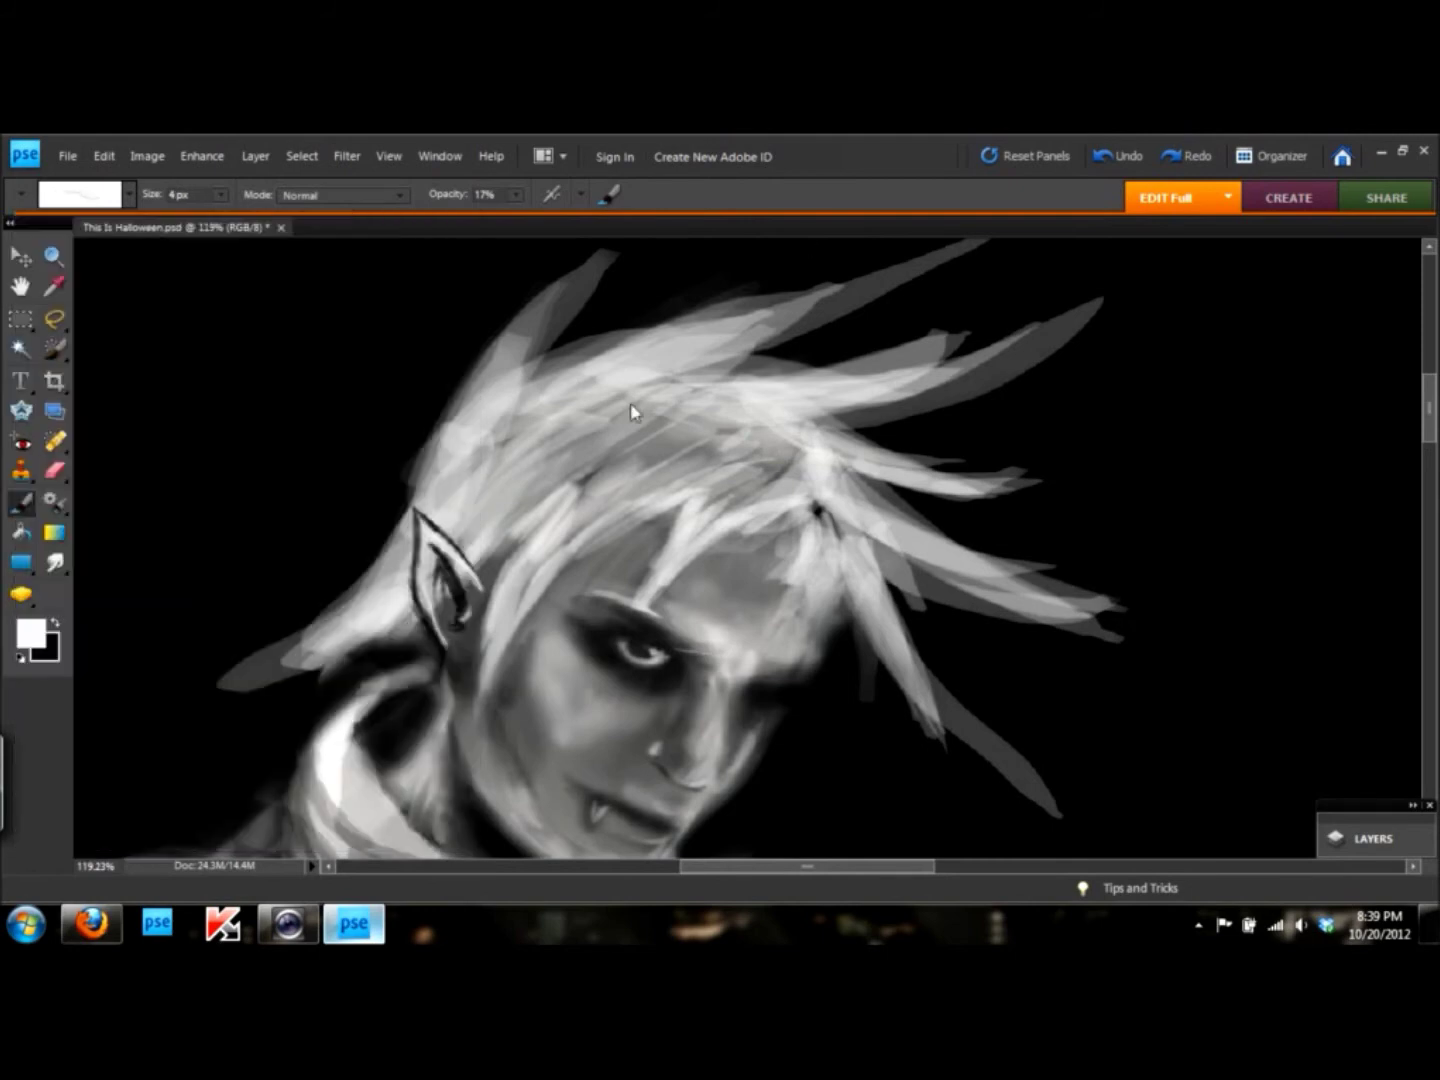
pyautogui.moveTo(854, 420)
pyautogui.mouseDown()
pyautogui.moveTo(1080, 325)
pyautogui.moveTo(730, 386)
pyautogui.mouseUp()
pyautogui.moveTo(990, 325); pyautogui.dragTo(690, 410)
pyautogui.moveTo(464, 730)
pyautogui.mouseDown()
pyautogui.moveTo(541, 530)
pyautogui.moveTo(690, 481)
pyautogui.moveTo(640, 615)
pyautogui.mouseUp()
pyautogui.moveTo(815, 509)
pyautogui.mouseDown()
pyautogui.moveTo(845, 680)
pyautogui.moveTo(932, 704)
pyautogui.mouseUp()
pyautogui.moveTo(880, 650); pyautogui.dragTo(1080, 815)
# - Add more long white strands extending the right-side hair outward
pyautogui.moveTo(881, 596); pyautogui.dragTo(1100, 815)
pyautogui.moveTo(650, 346)
pyautogui.mouseDown()
pyautogui.moveTo(850, 296)
pyautogui.moveTo(910, 374)
pyautogui.mouseUp()
pyautogui.moveTo(1121, 285); pyautogui.dragTo(830, 391)
pyautogui.moveTo(918, 446); pyautogui.dragTo(1139, 478)
pyautogui.moveTo(939, 481)
pyautogui.mouseDown()
pyautogui.moveTo(1080, 575)
pyautogui.moveTo(1139, 645)
pyautogui.mouseUp()
pyautogui.moveTo(870, 550); pyautogui.dragTo(1250, 634)
# - Smudge the hair strands near the ear and beside the neck outward
pyautogui.scroll(-3, 644, 321)
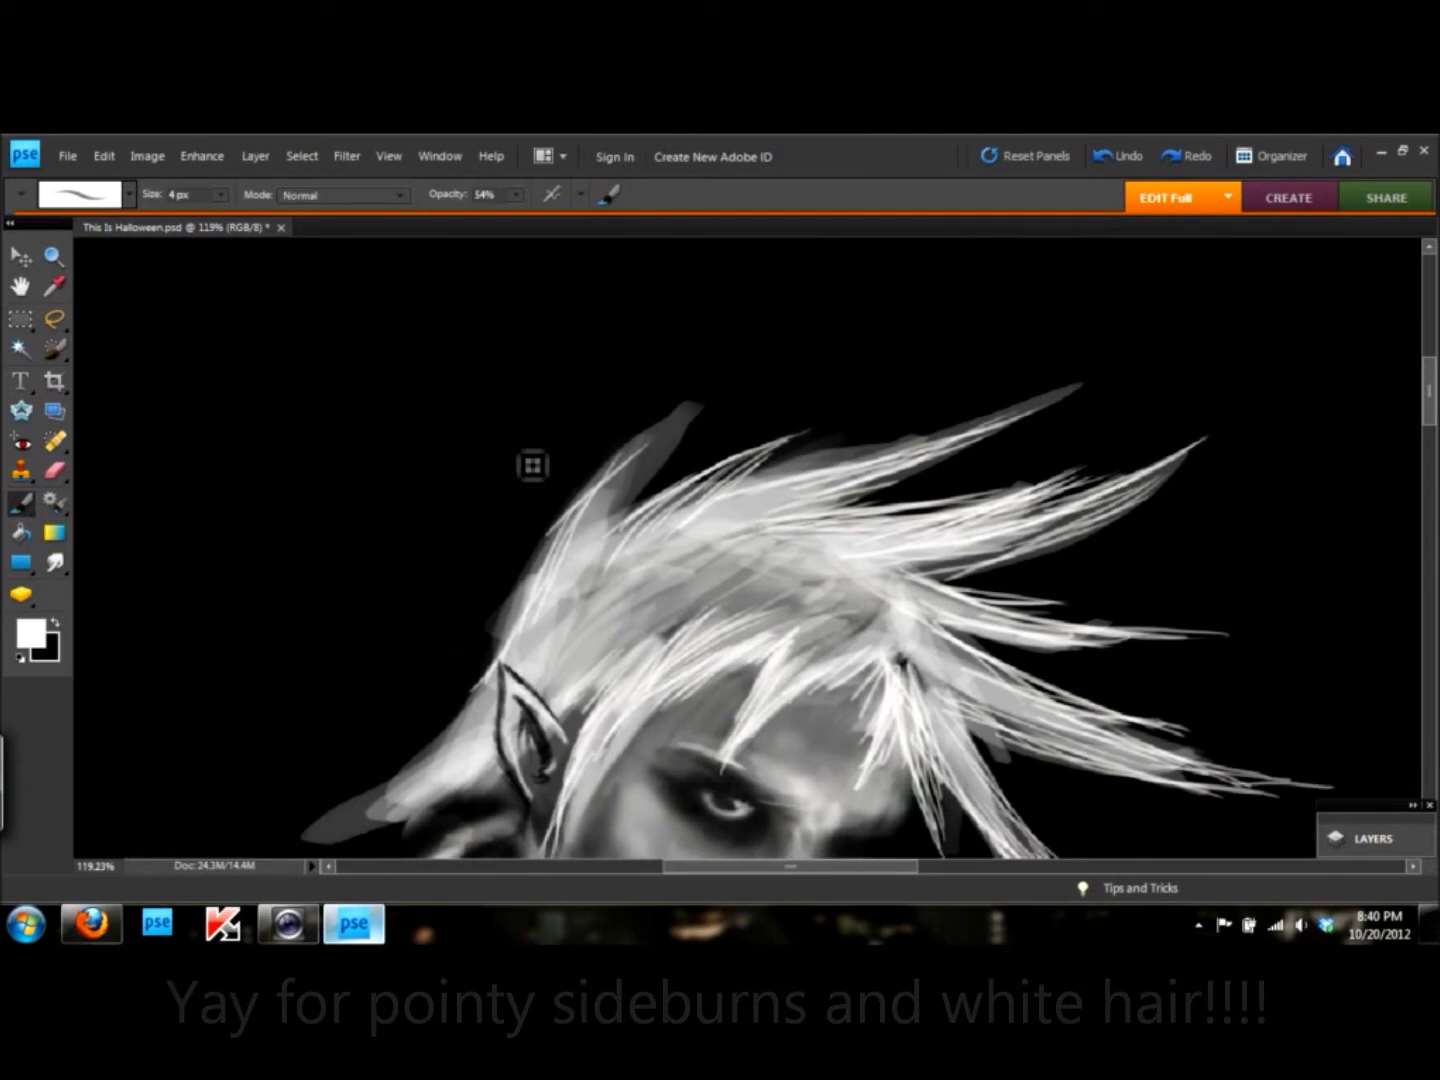
pyautogui.scroll(-3, 601, 527)
pyautogui.click(56, 563)
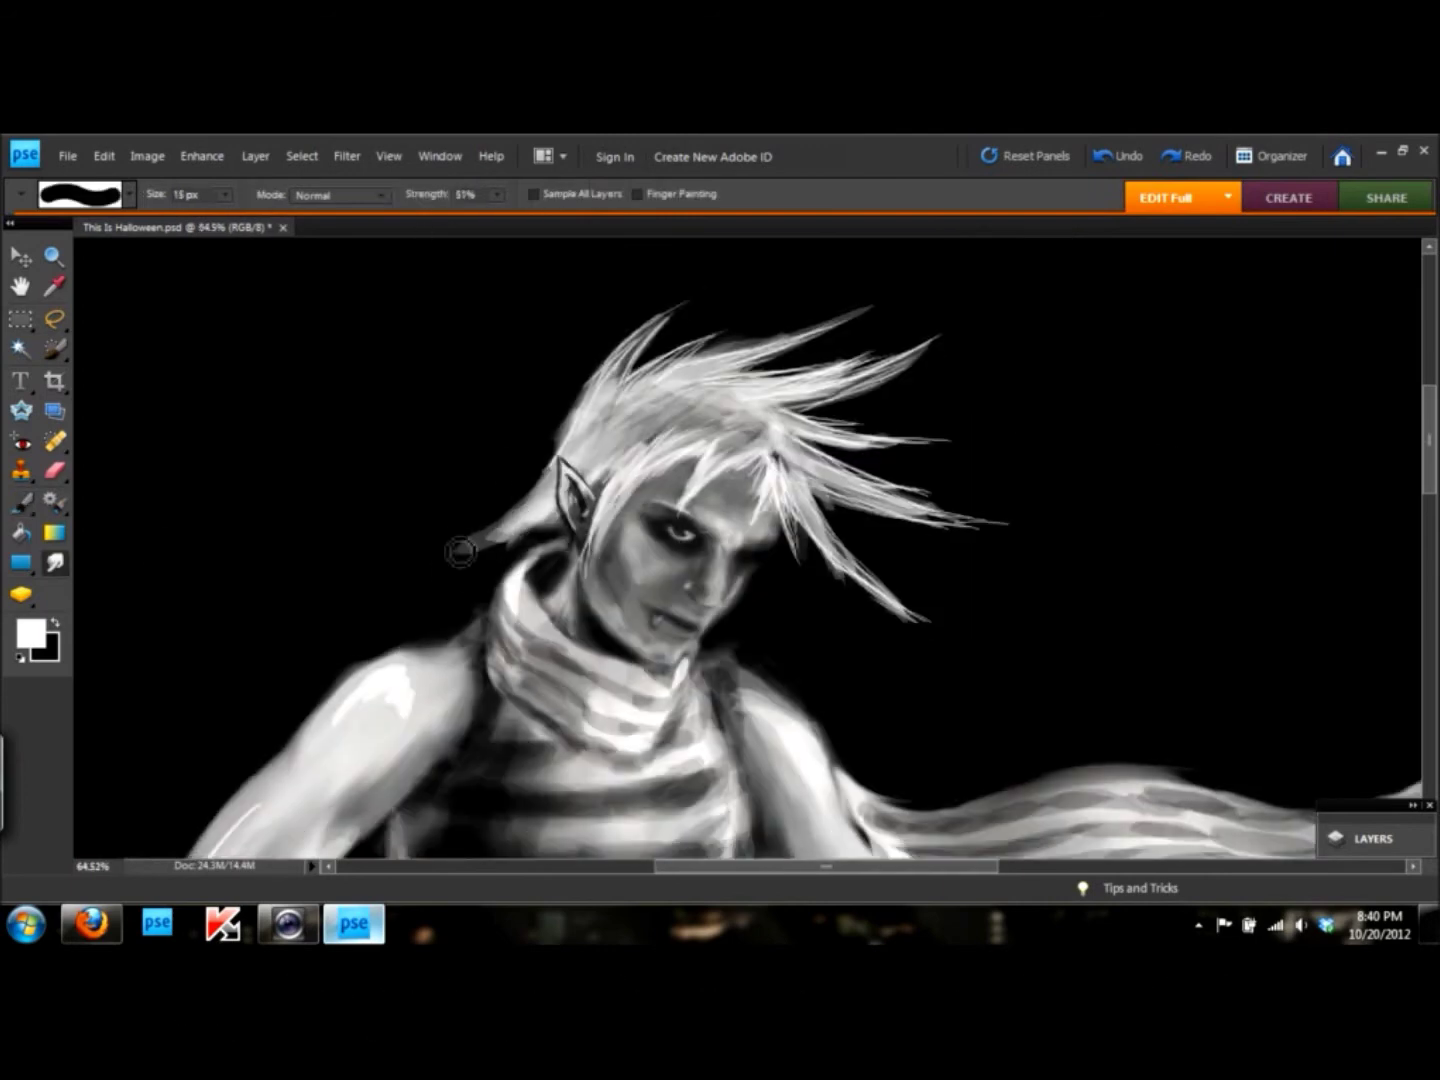
pyautogui.moveTo(551, 454); pyautogui.dragTo(661, 330)
pyautogui.moveTo(575, 420); pyautogui.dragTo(554, 433)
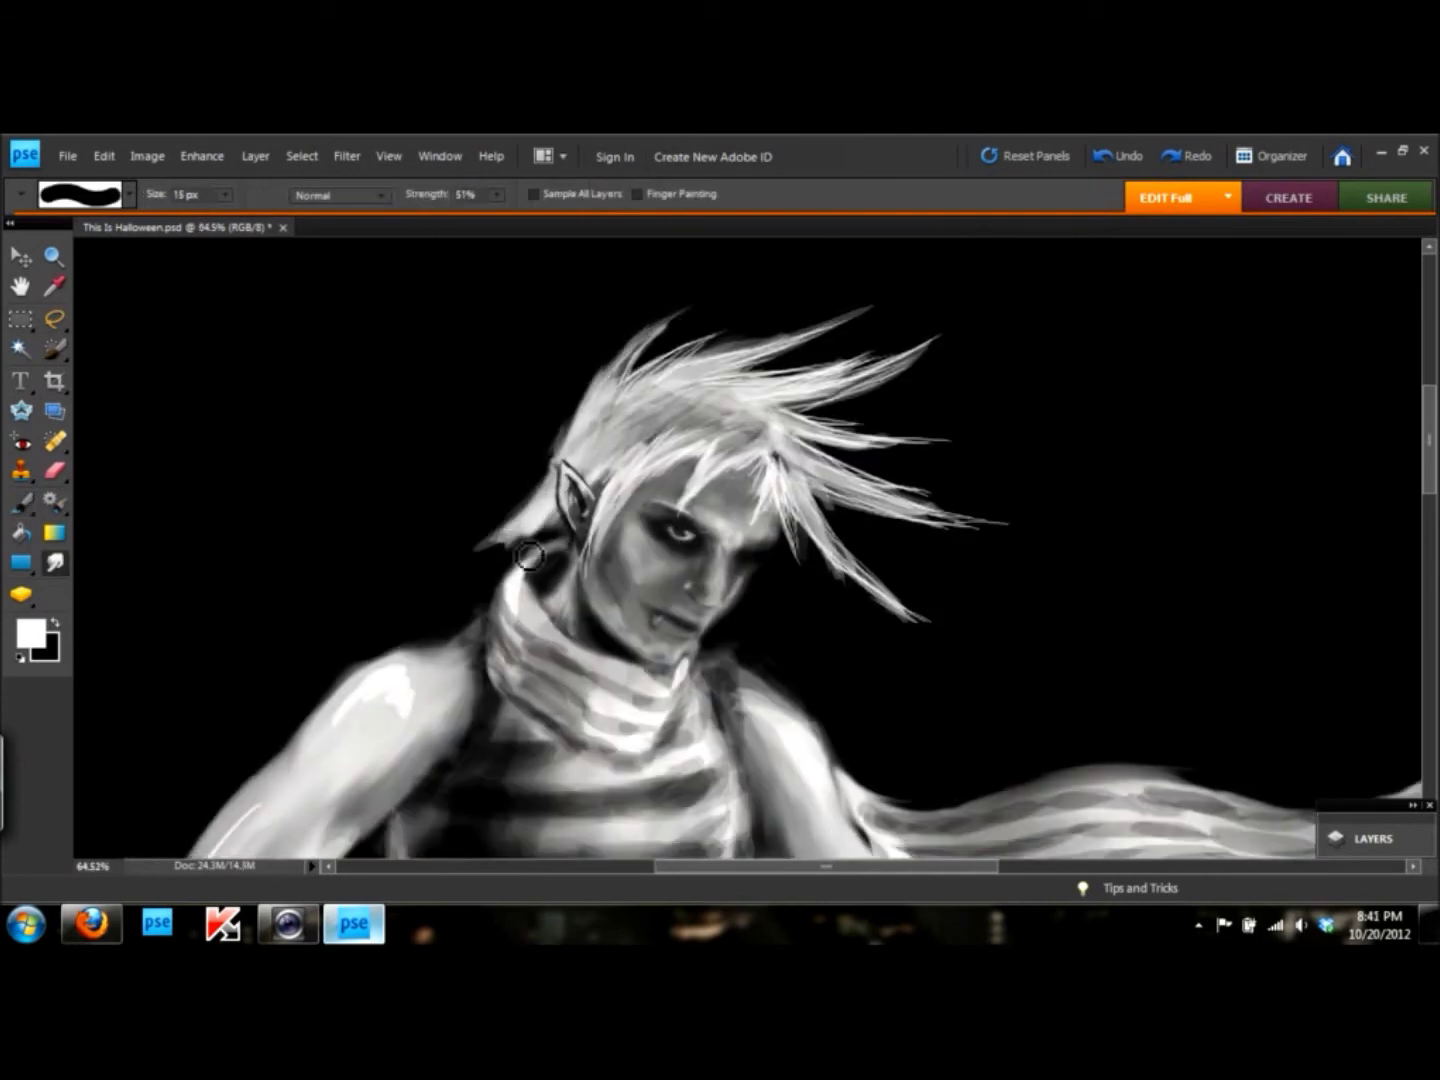
pyautogui.moveTo(529, 554); pyautogui.dragTo(472, 556)
# - Paint a white glow into both of the elf's eyes
pyautogui.press('b')
pyautogui.scroll(5, 752, 598)
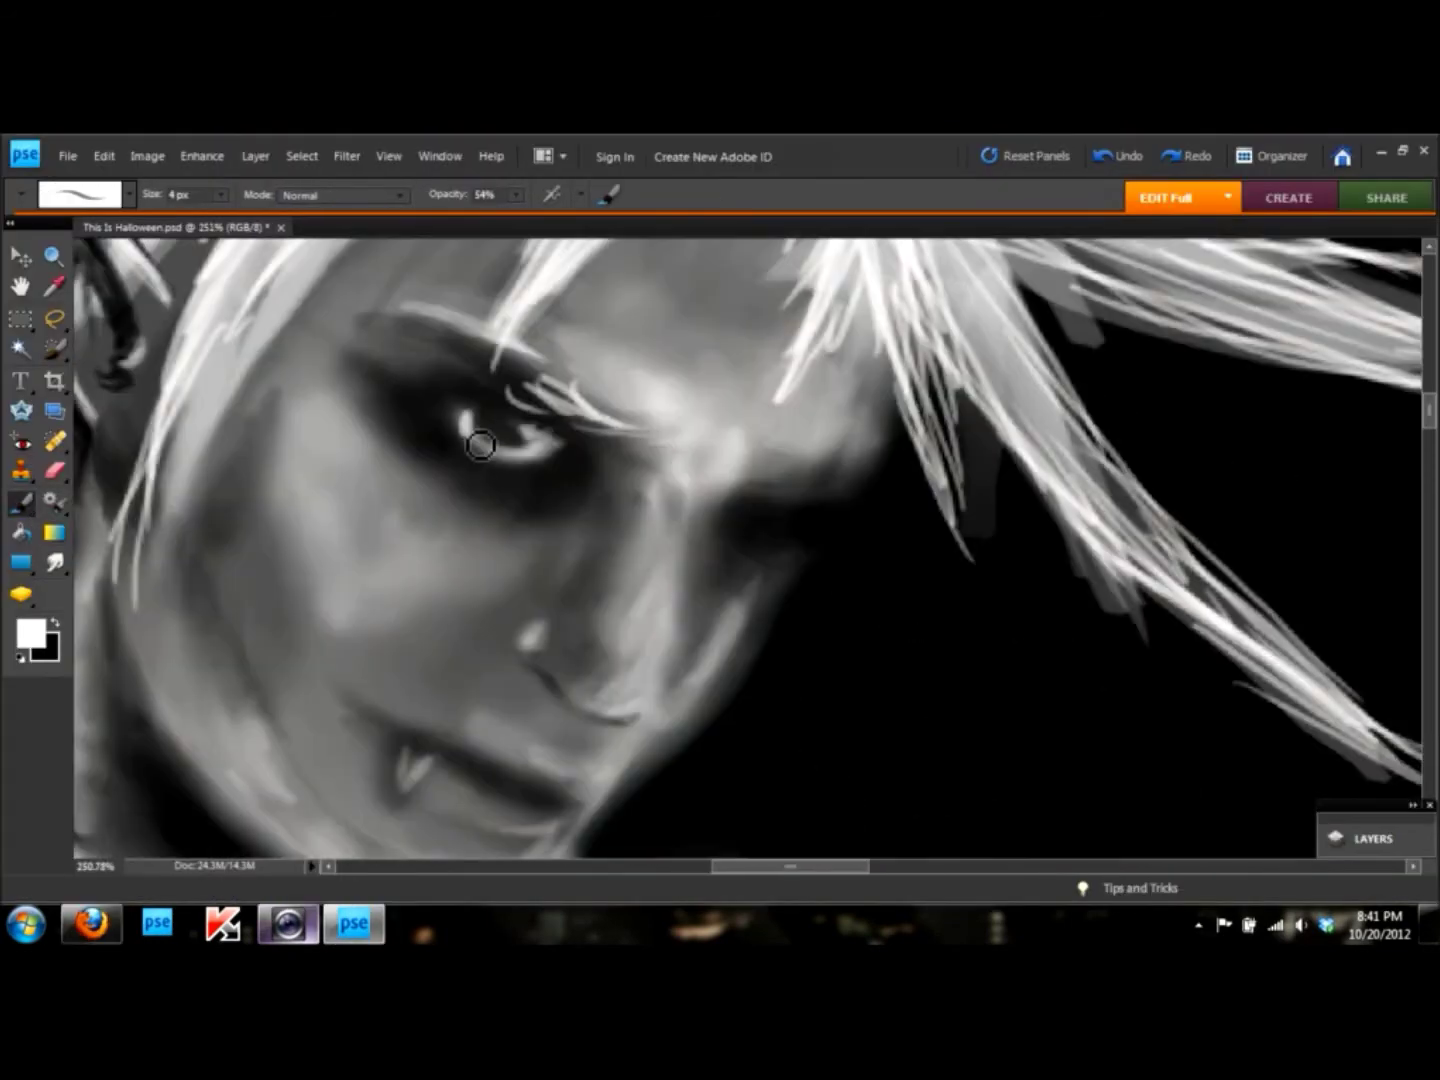
pyautogui.press('x')
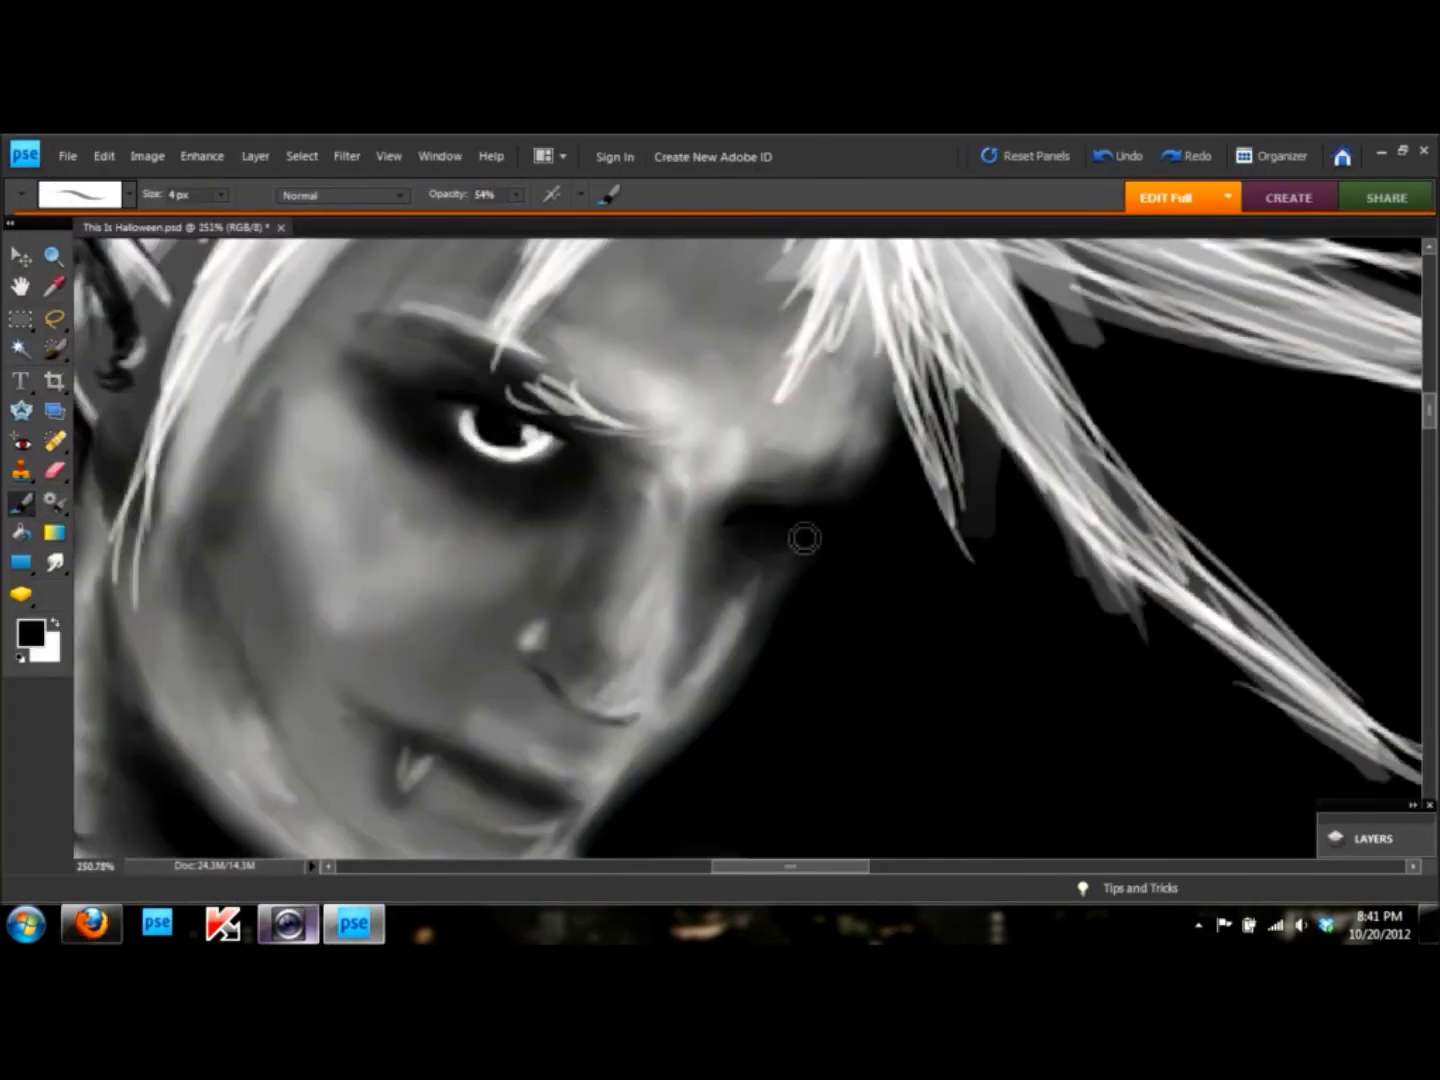
pyautogui.press('x')
pyautogui.moveTo(730, 561); pyautogui.dragTo(779, 541)
pyautogui.scroll(-3, 666, 659)
pyautogui.scroll(2, 666, 659)
pyautogui.moveTo(537, 548); pyautogui.dragTo(565, 542)
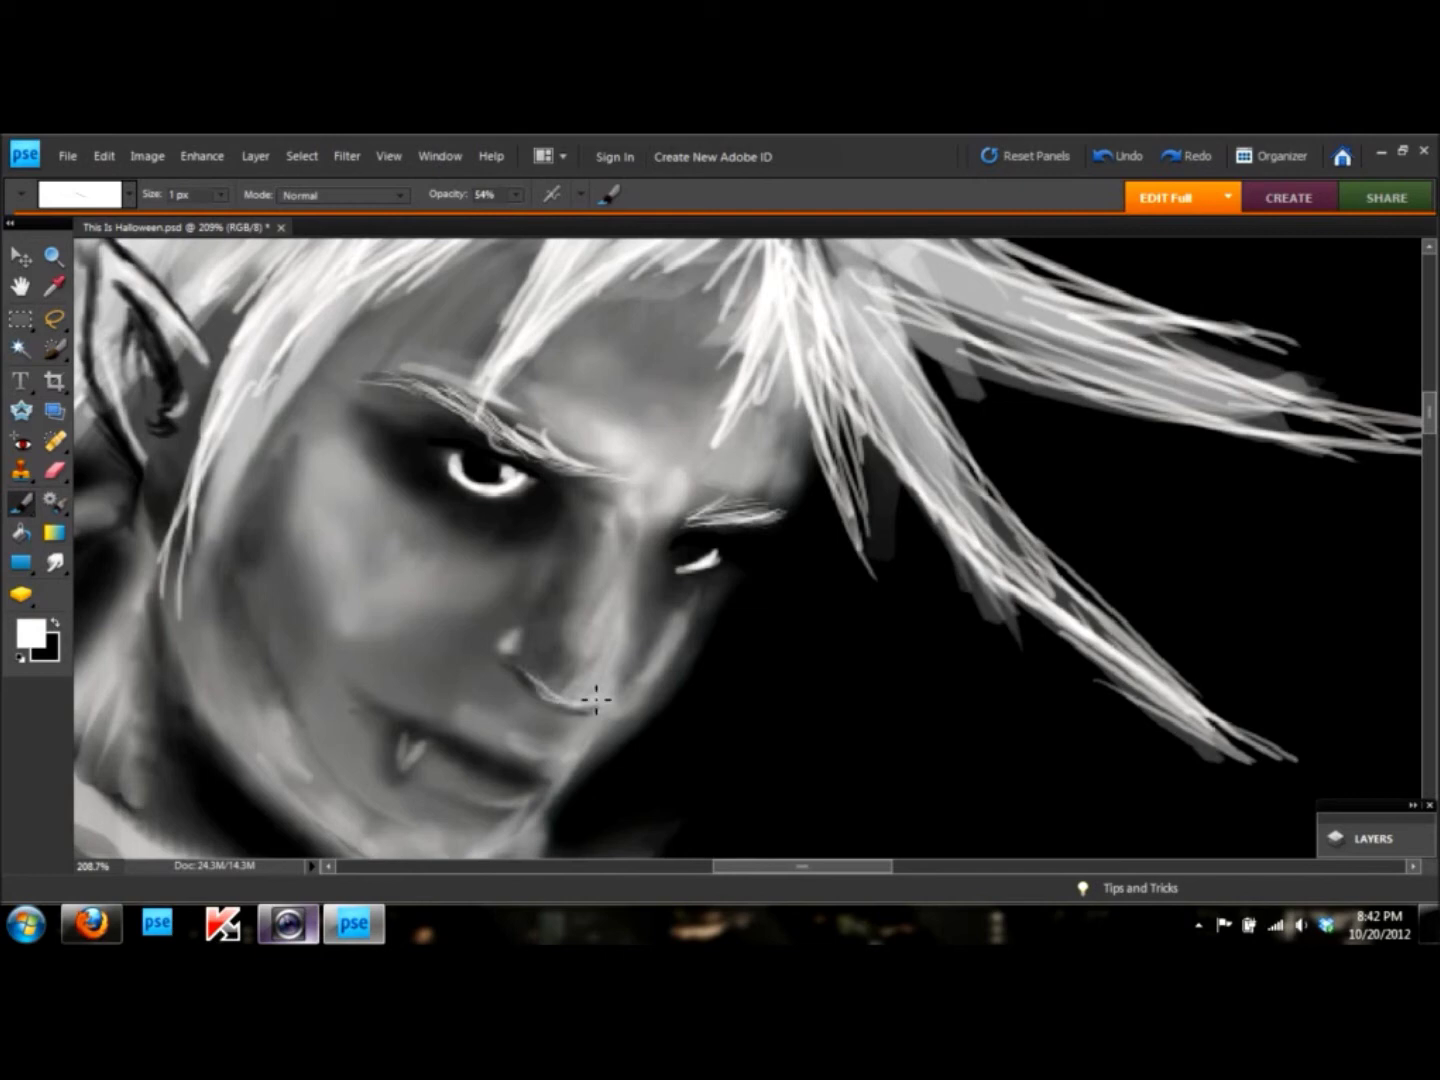
# - Add a bright highlight to the fang and zoom back out
pyautogui.scroll(-2, 553, 830)
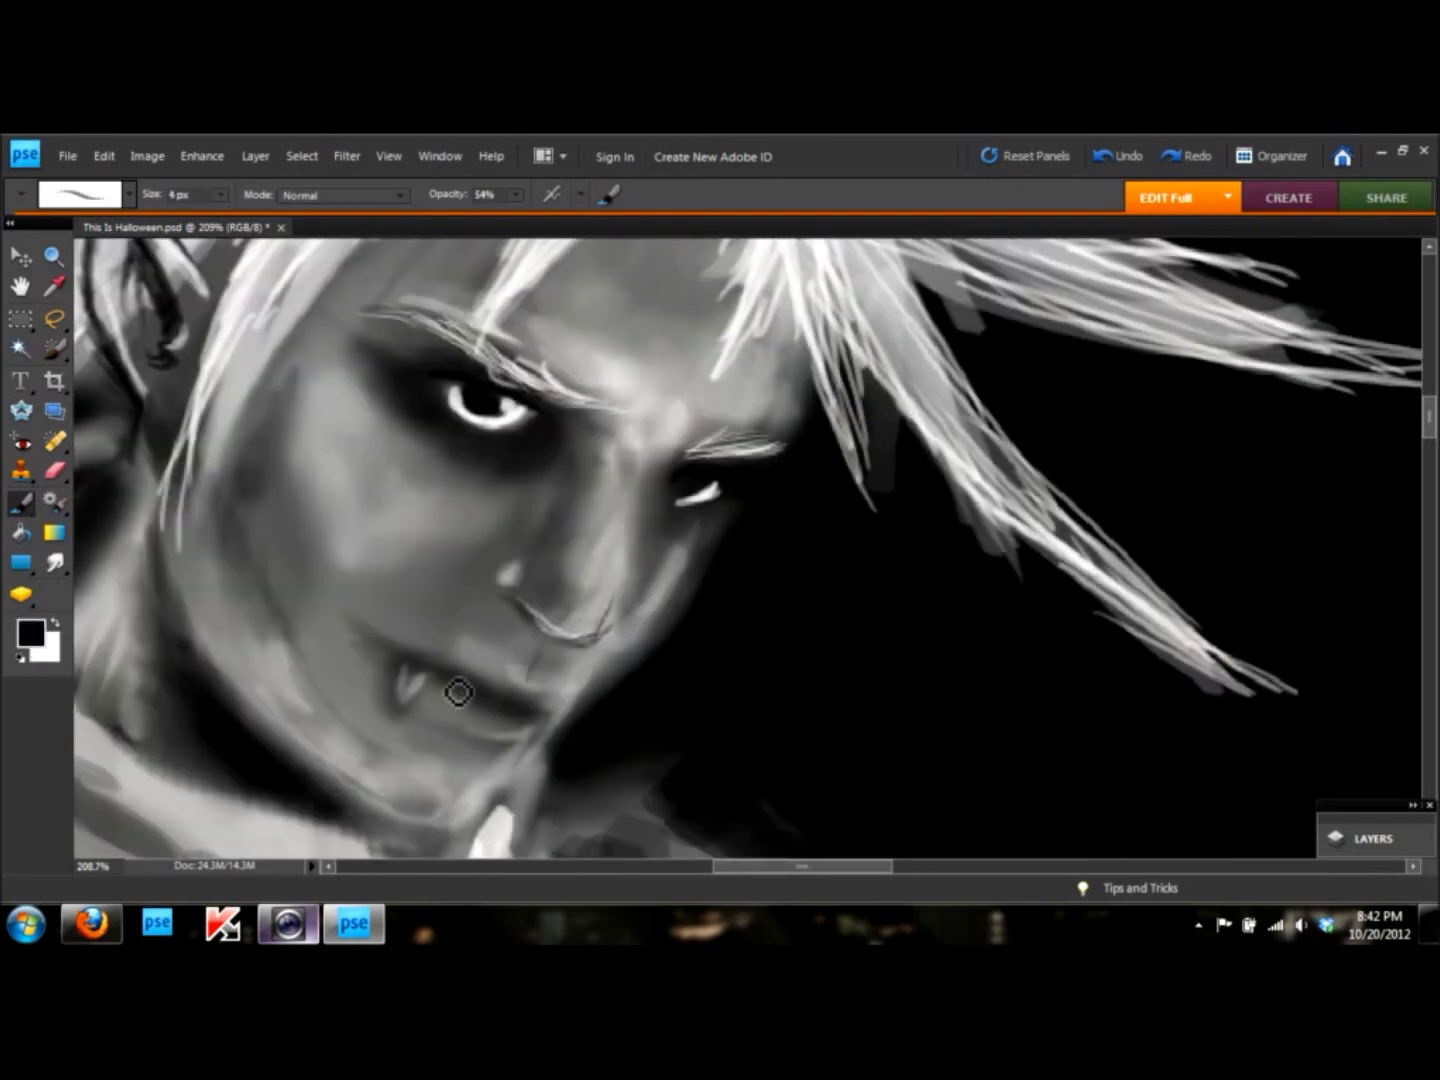
pyautogui.press('x')
pyautogui.moveTo(405, 709); pyautogui.dragTo(421, 696)
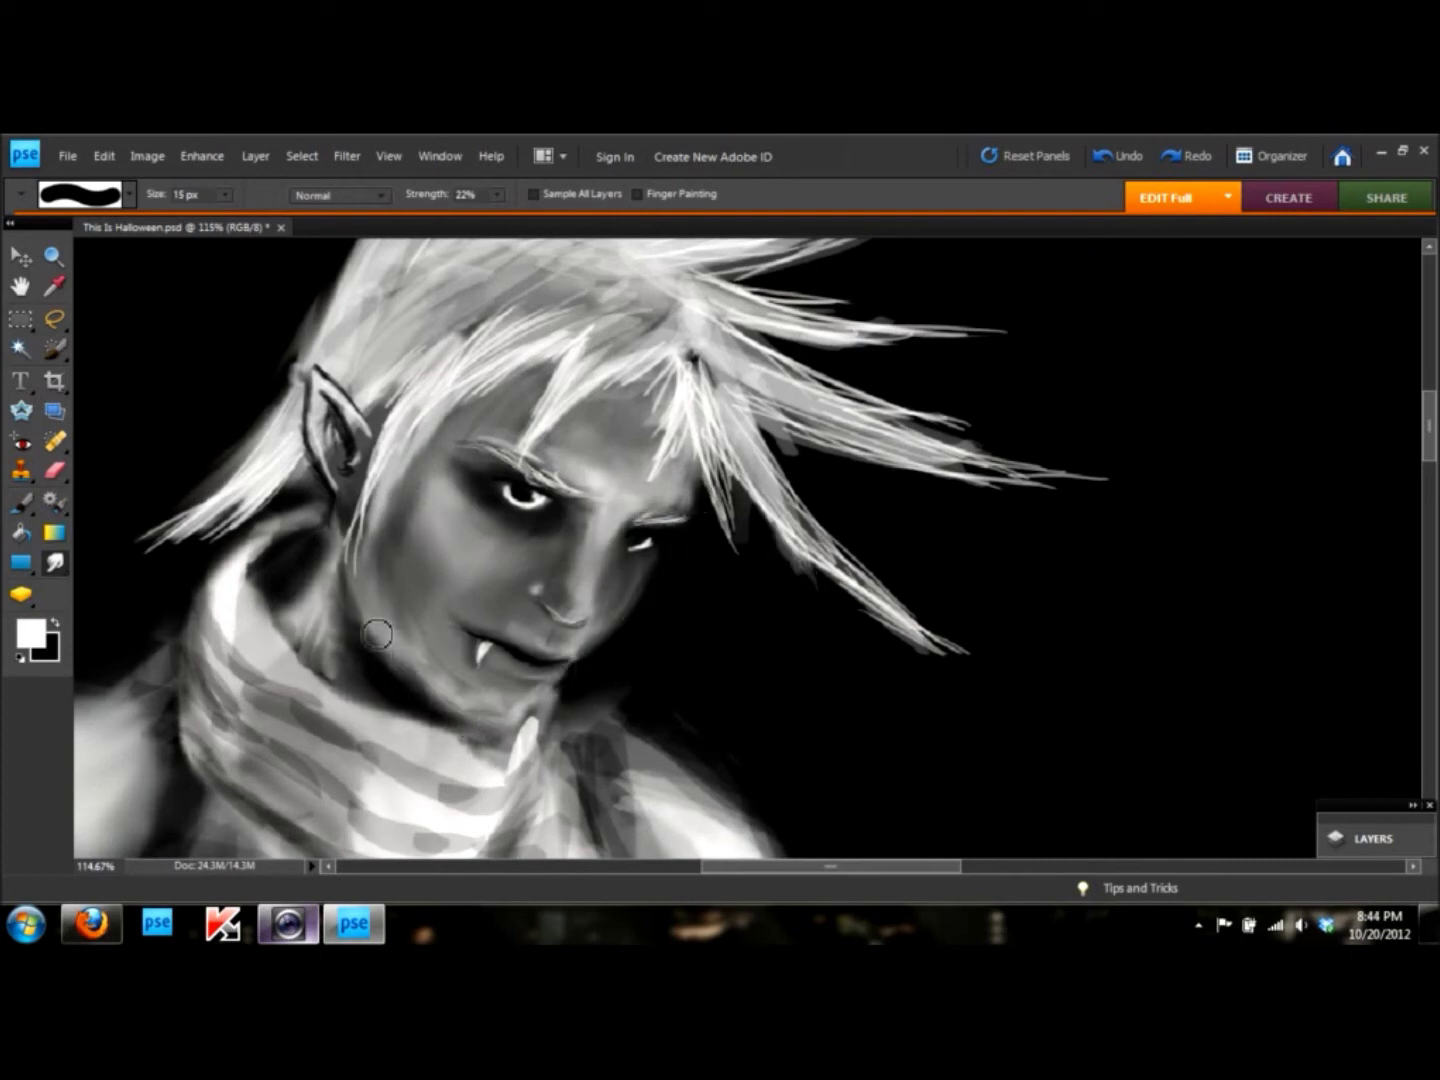
pyautogui.press('b')
pyautogui.press('x')
pyautogui.scroll(-3, 489, 572)
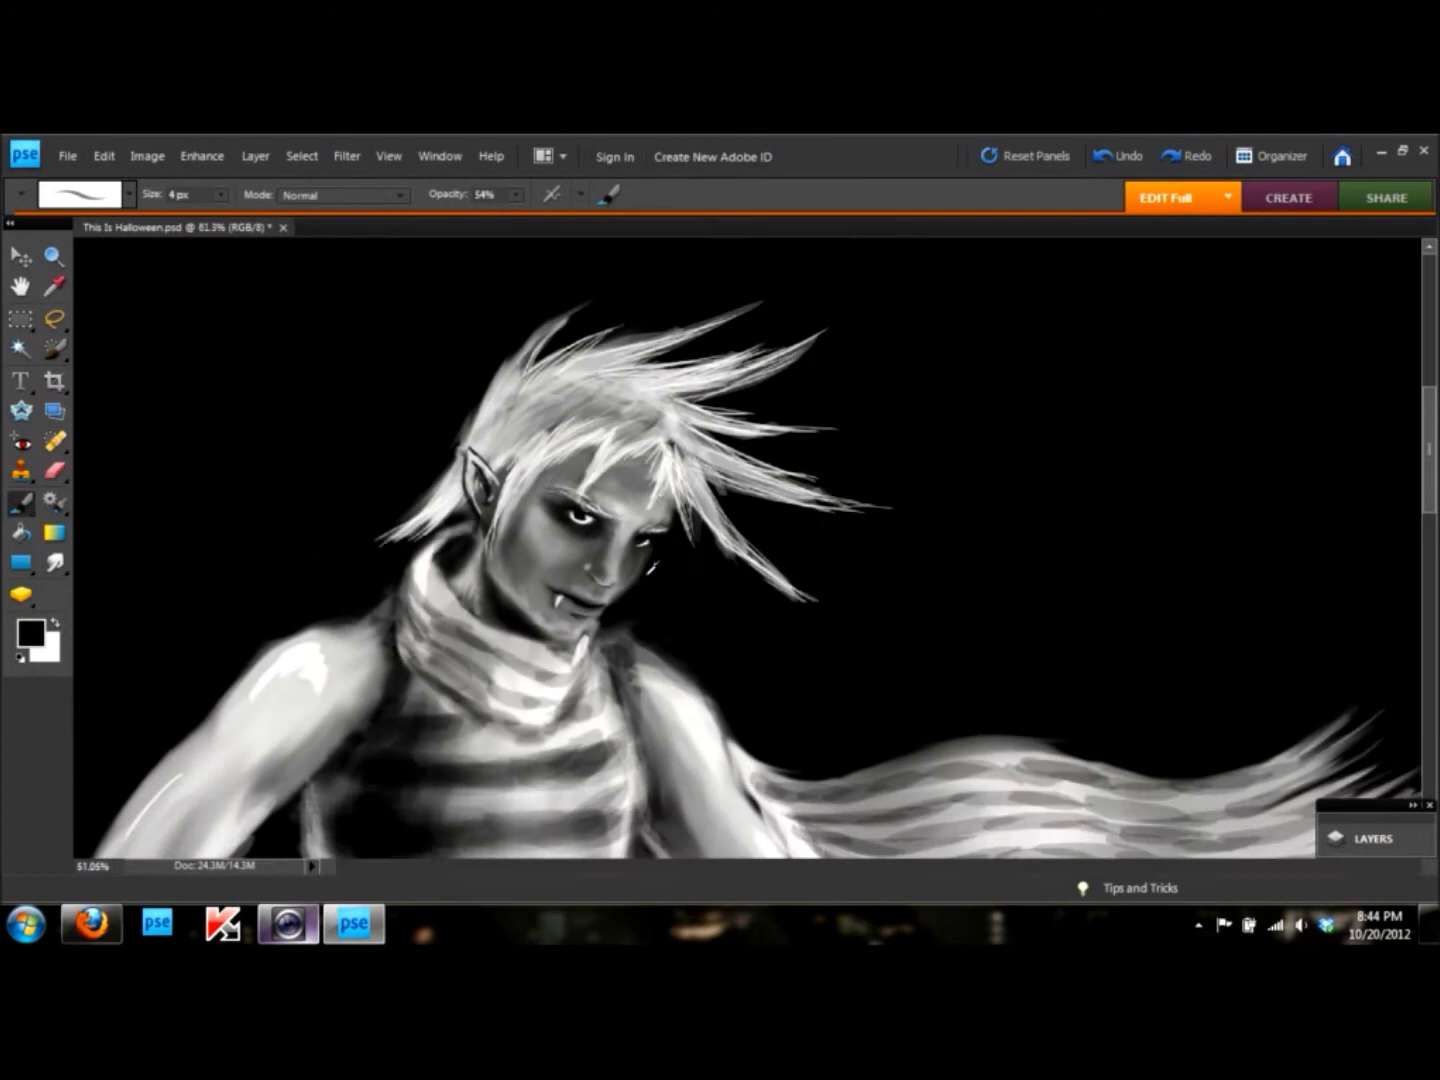
pyautogui.scroll(-1, 652, 583)
pyautogui.scroll(-1, 653, 583)
pyautogui.press('r')
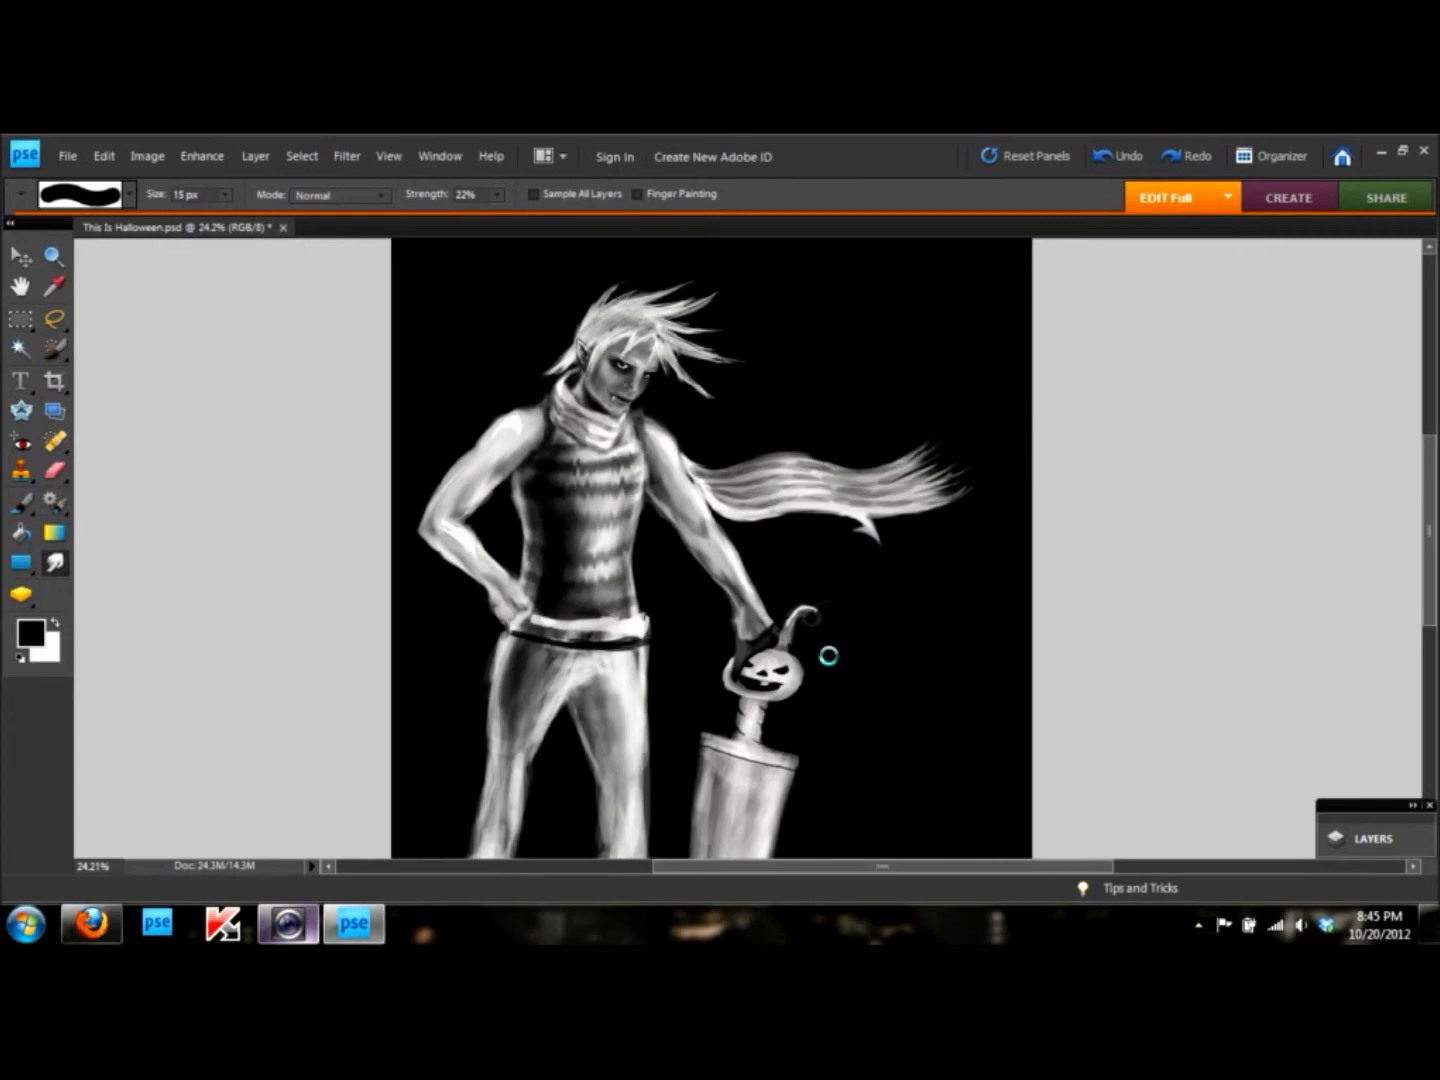
# - Stamp a large white moon disc in the upper-right sky
pyautogui.scroll(-1, 828, 656)
pyautogui.press('x')
pyautogui.press('b')
pyautogui.click(834, 354)
pyautogui.hotkey('ctrl', 'z')
pyautogui.press(']')
pyautogui.press(']')
pyautogui.press('9')
pyautogui.press('4')
pyautogui.click(834, 354)
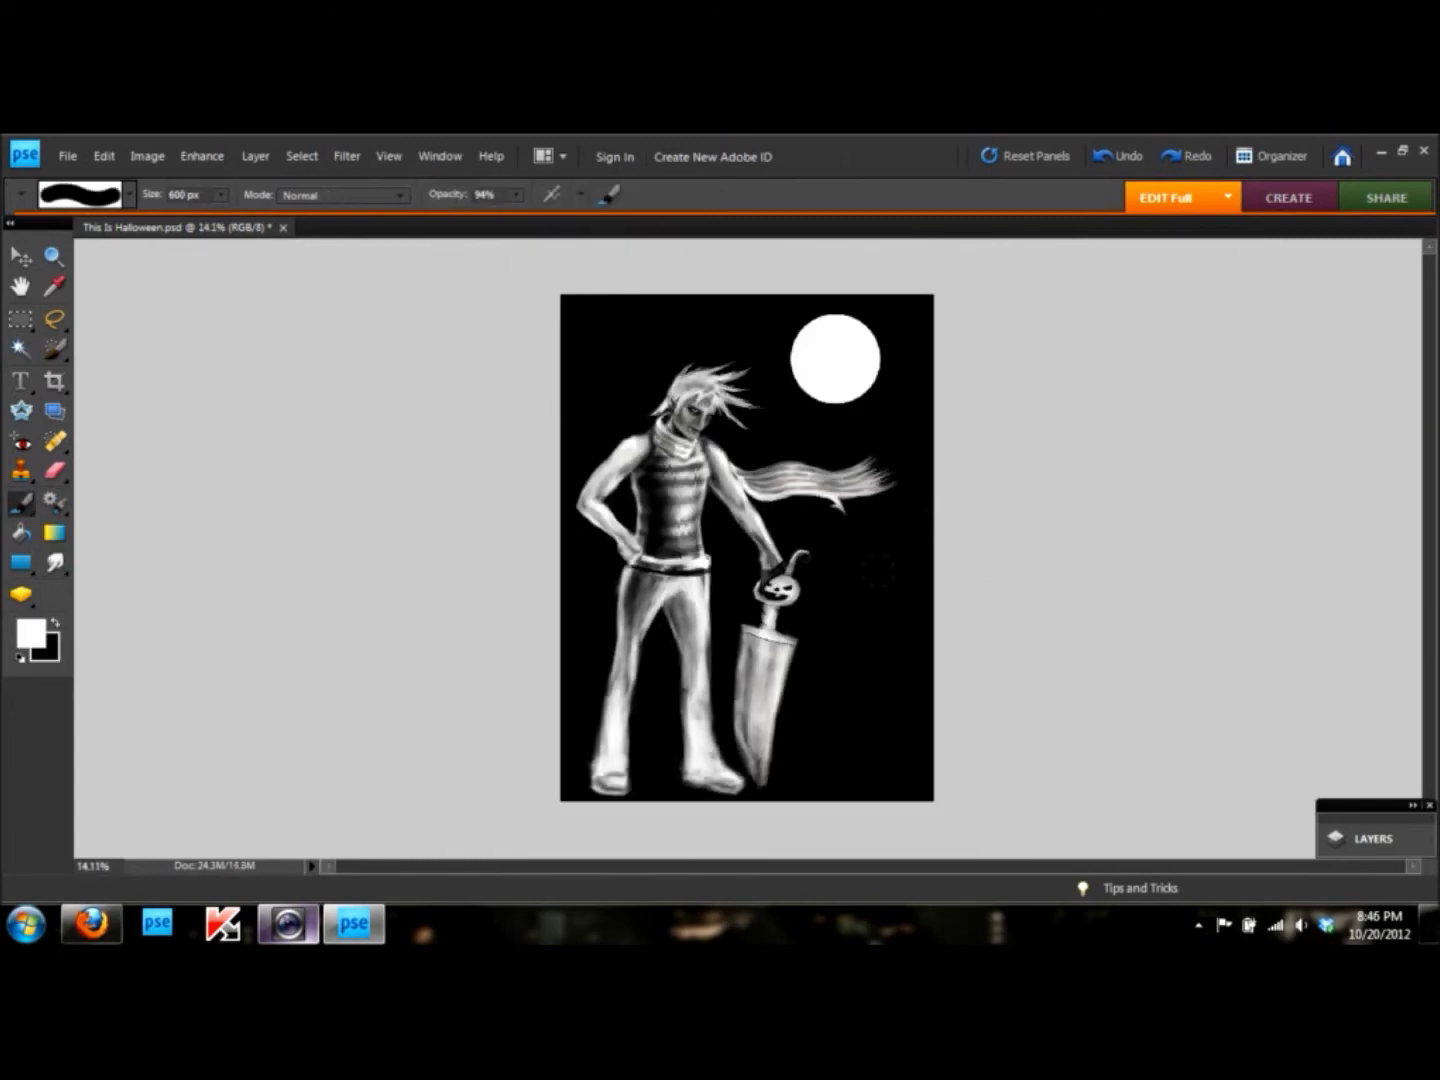
# - Redo the moon as a light grey disc at lower opacity
pyautogui.hotkey('ctrl', 'z')
pyautogui.press('8')
pyautogui.press('2')
pyautogui.click(836, 357)
# - Draw a faint grey cloud wisp across the moon with a small soft brush
pyautogui.click(130, 193)
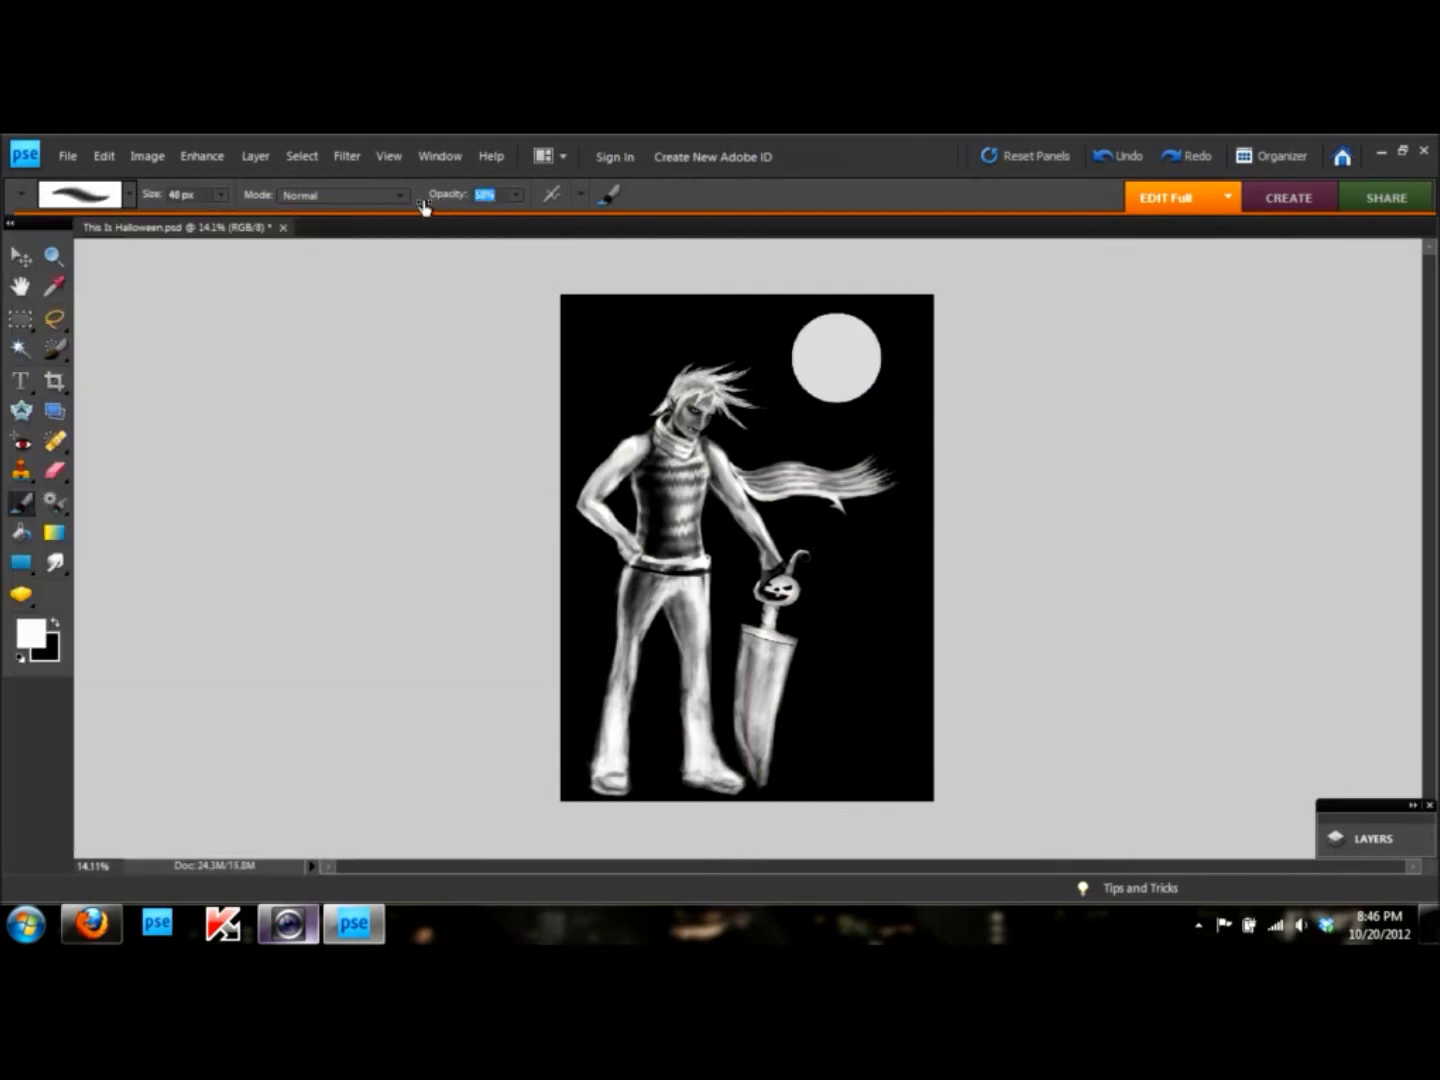
pyautogui.press('0')
pyautogui.press('1')
pyautogui.scroll(1, 706, 430)
pyautogui.scroll(1, 661, 438)
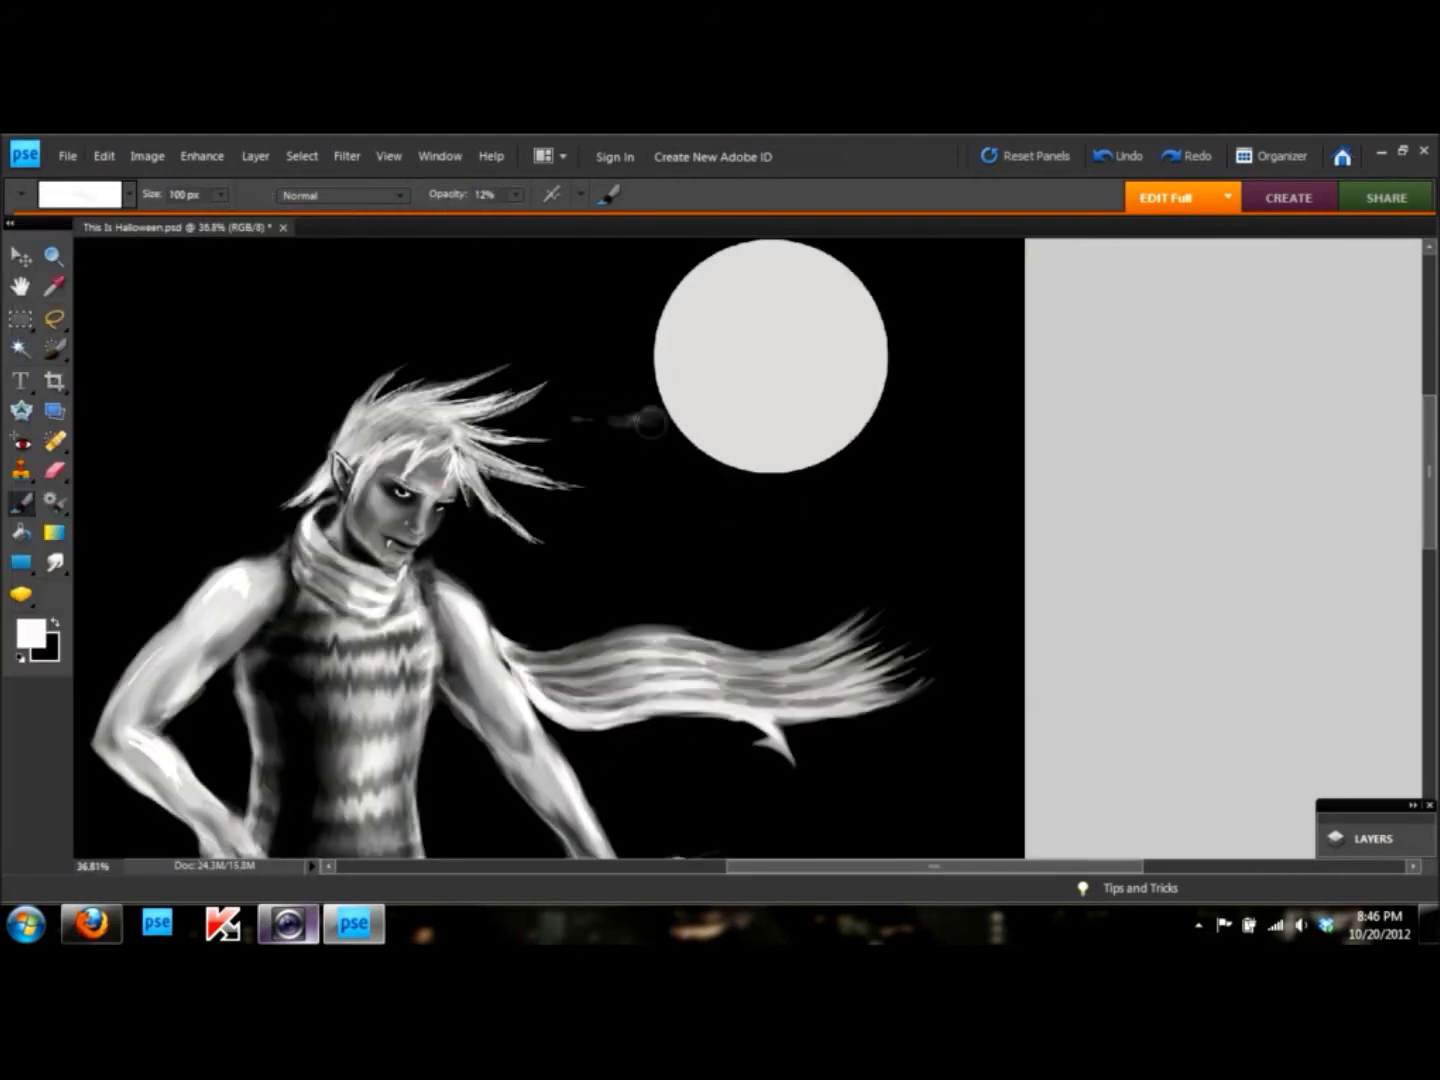
pyautogui.moveTo(751, 418)
pyautogui.mouseDown()
pyautogui.moveTo(688, 405)
pyautogui.moveTo(560, 426)
pyautogui.mouseUp()
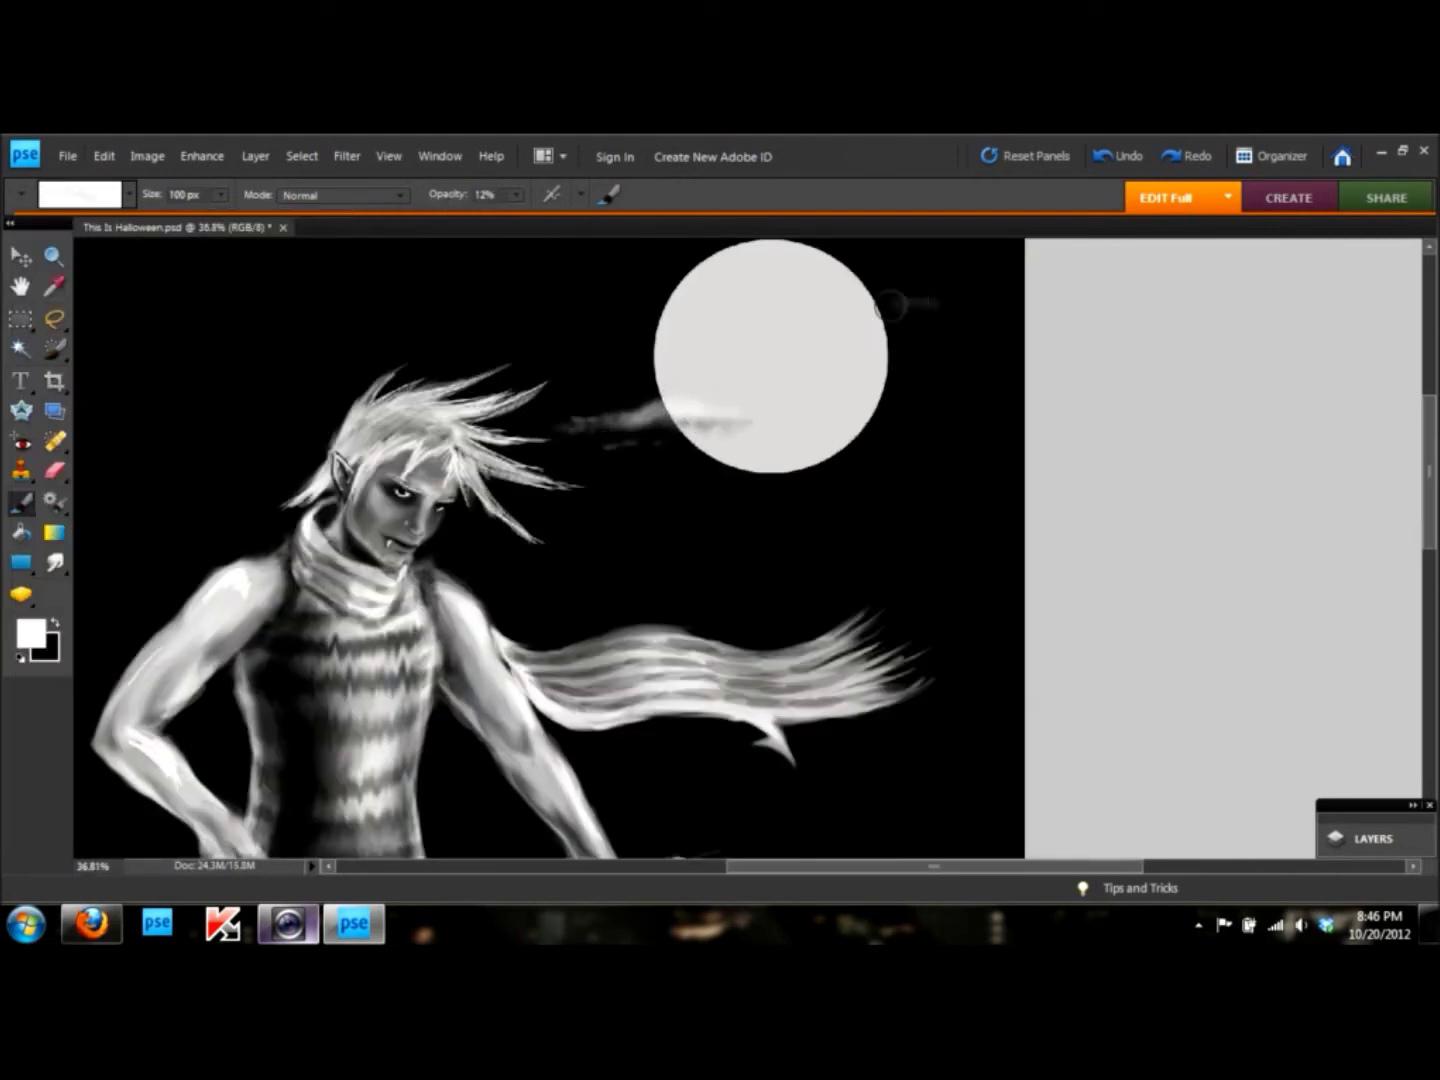
pyautogui.scroll(-3, 845, 310)
pyautogui.rightClick(900, 284)
pyautogui.click(1372, 839)
pyautogui.click(1054, 878)
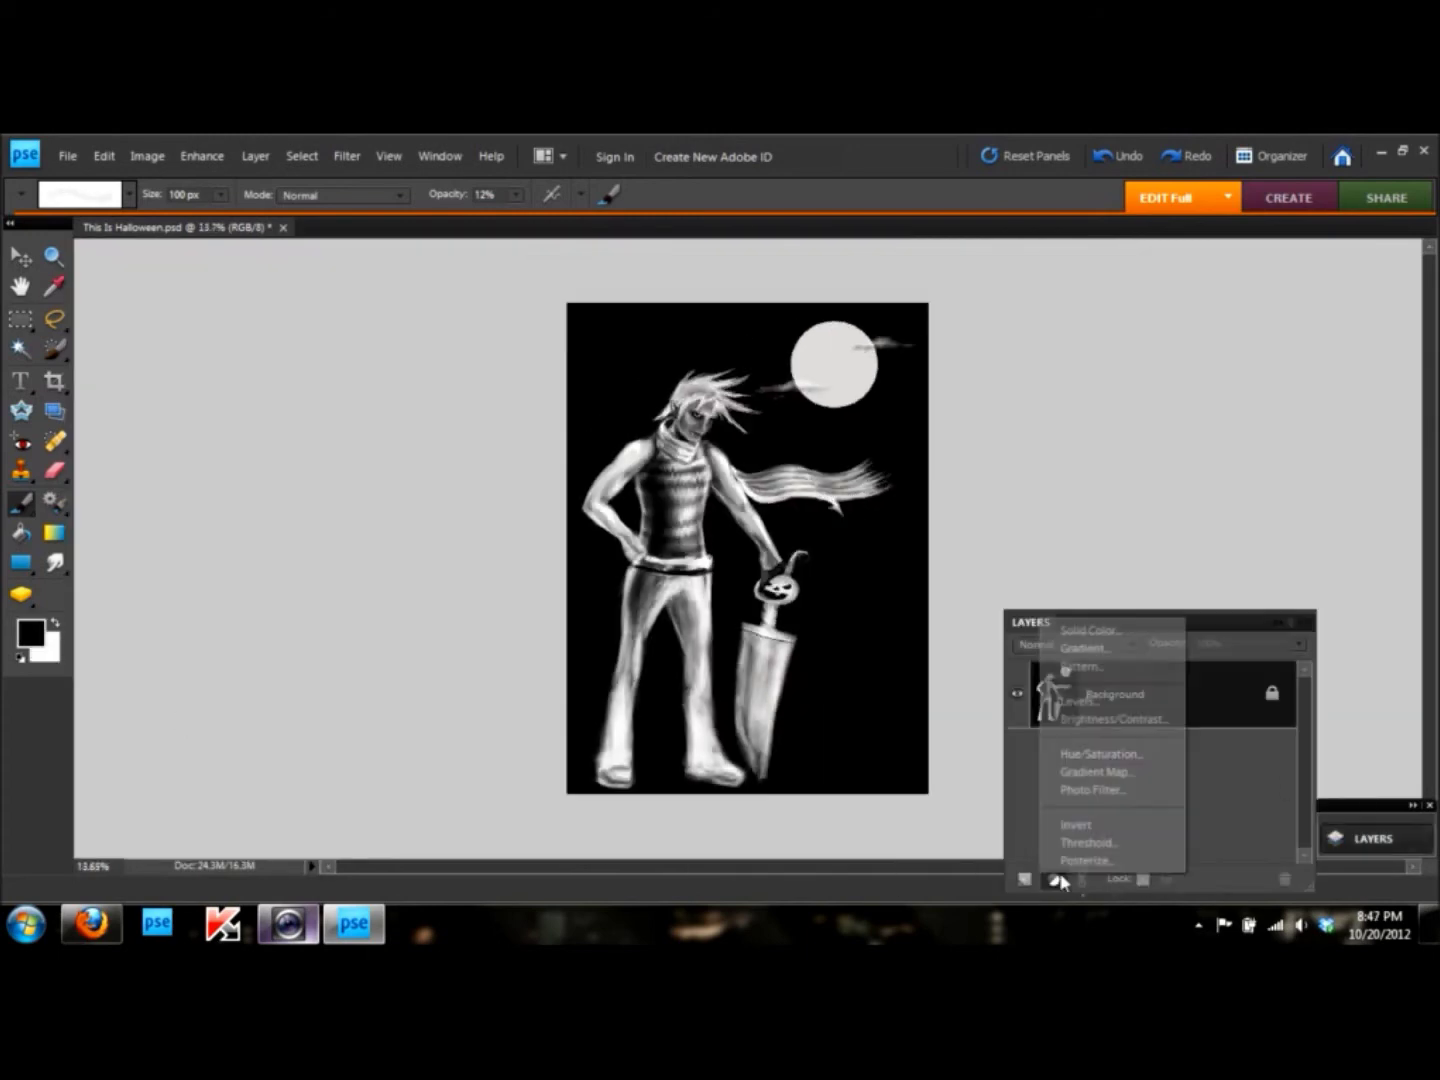
# - Try Photo Filter and Threshold adjustment layers, then remove both
pyautogui.click(1093, 790)
pyautogui.rightClick(1174, 691)
pyautogui.click(1235, 418)
pyautogui.click(1054, 879)
pyautogui.click(1104, 853)
pyautogui.hotkey('ctrl', 'z')
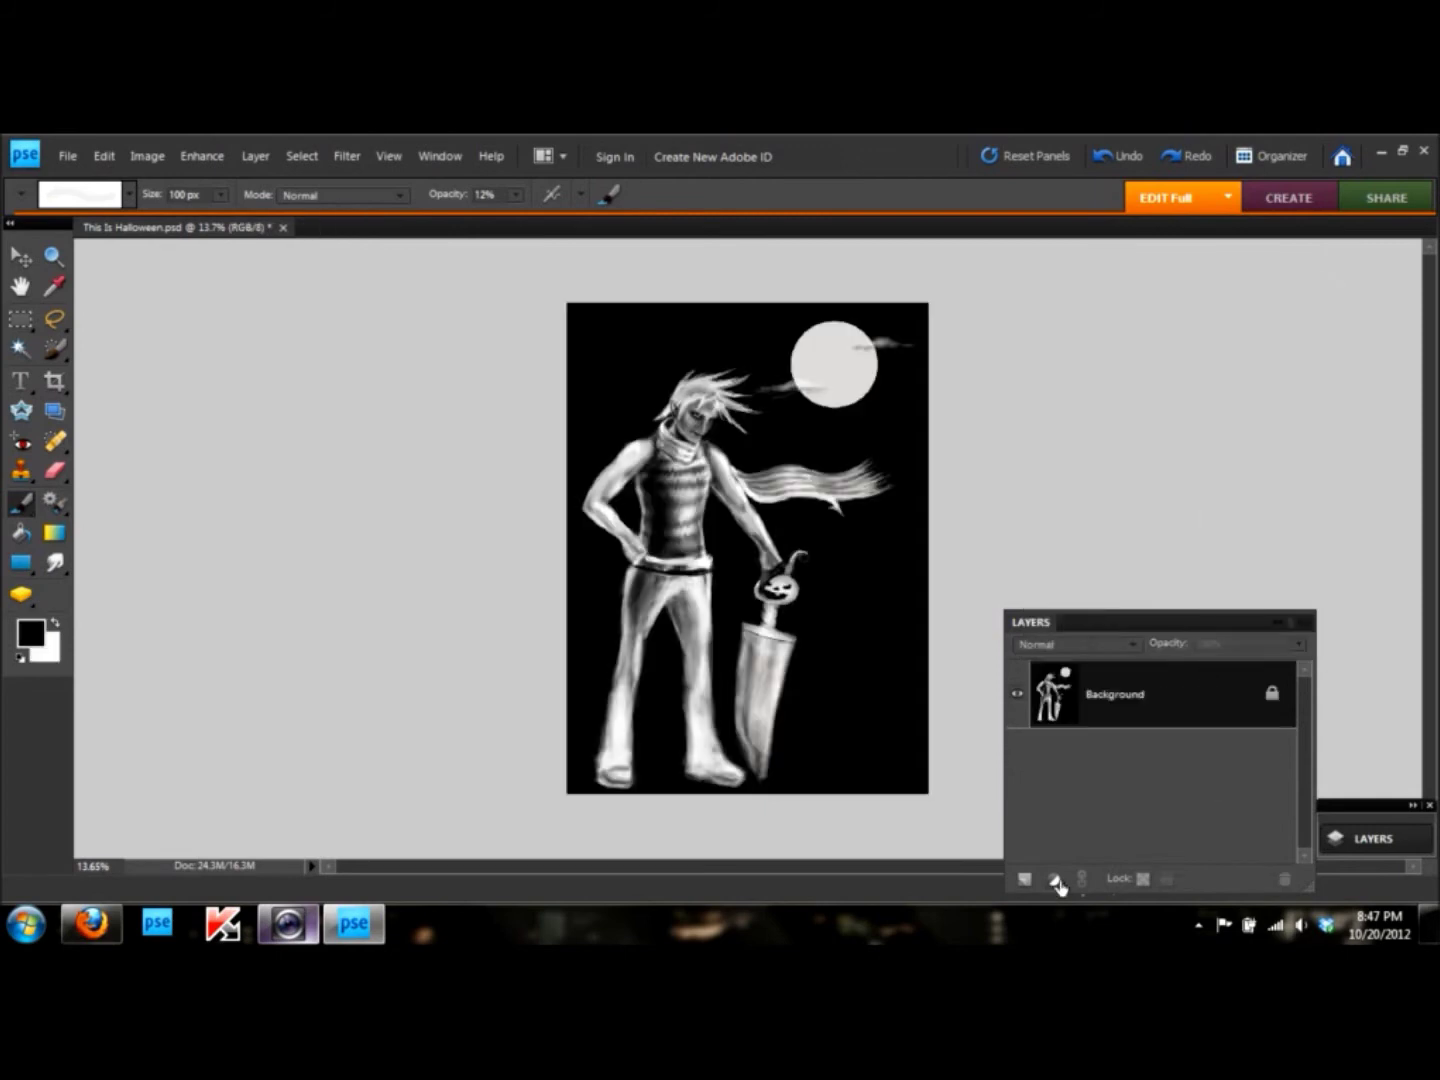
pyautogui.click(1055, 878)
# - Add a new blank Layer 1 with its blend mode set to Color Dodge
pyautogui.click(1023, 878)
pyautogui.click(1121, 645)
pyautogui.click(1134, 632)
pyautogui.scroll(-9, 1134, 633)
pyautogui.scroll(-3, 1134, 632)
pyautogui.click(1134, 632)
pyautogui.click(1076, 350)
# - Fill Layer 1 with black and enlarge the brush
pyautogui.click(95, 160)
pyautogui.click(110, 310)
pyautogui.click(498, 325)
pyautogui.press(']')
pyautogui.press(']')
pyautogui.press('x')
pyautogui.press(']')
pyautogui.press(']')
pyautogui.press(']')
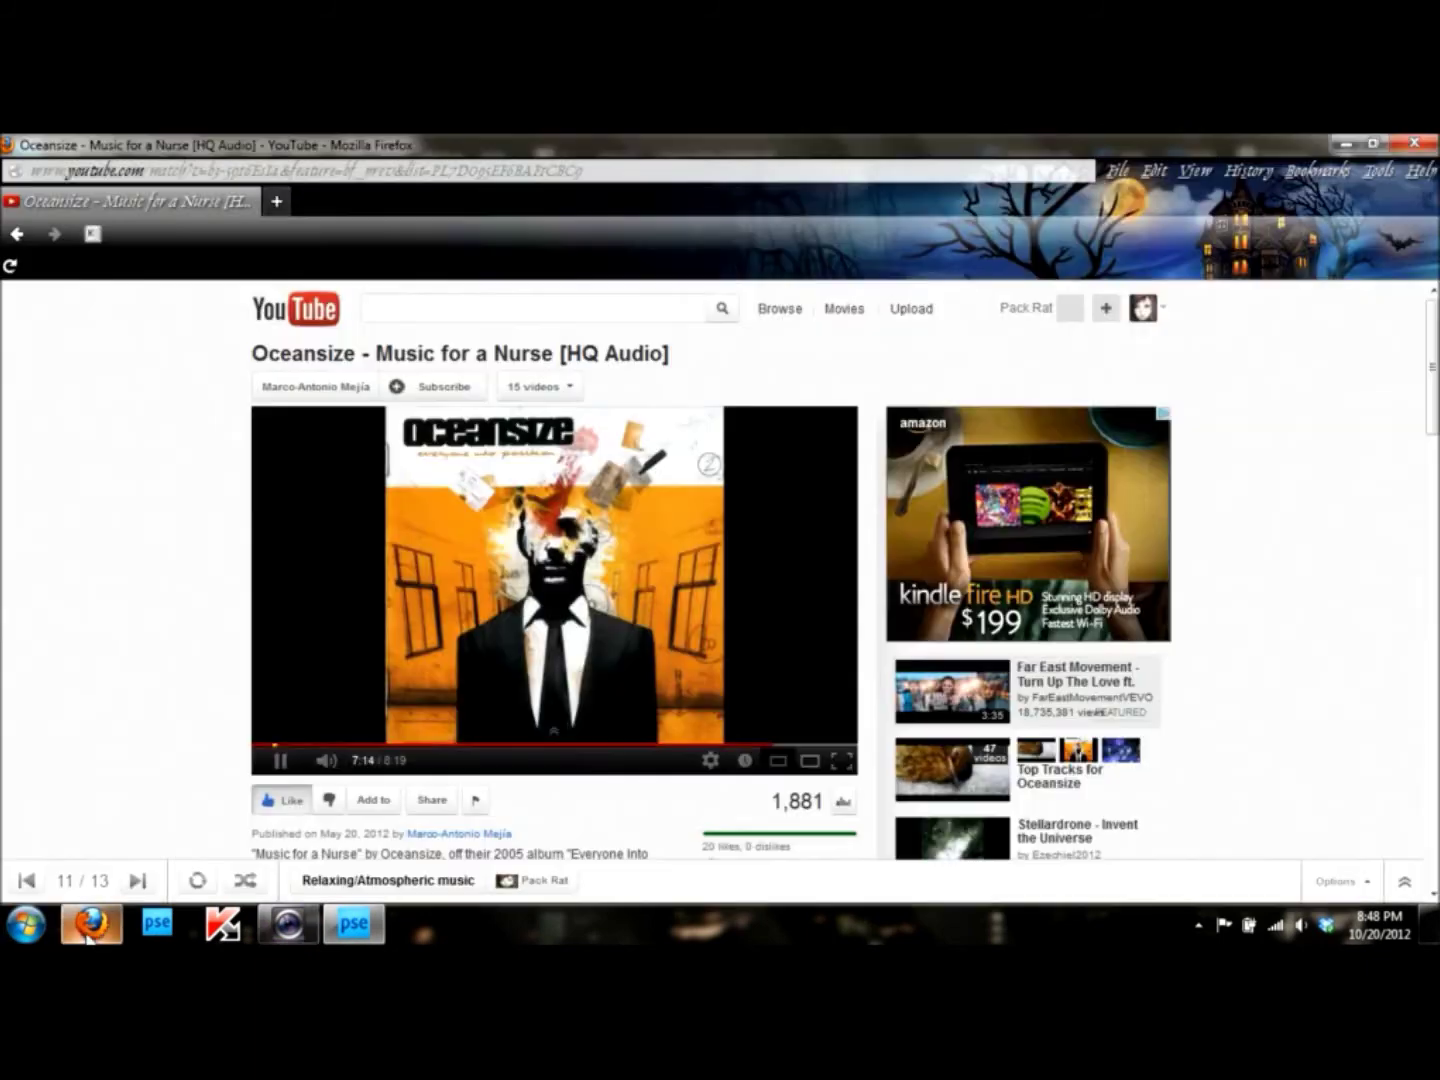
pyautogui.hotkey('alt', '[')
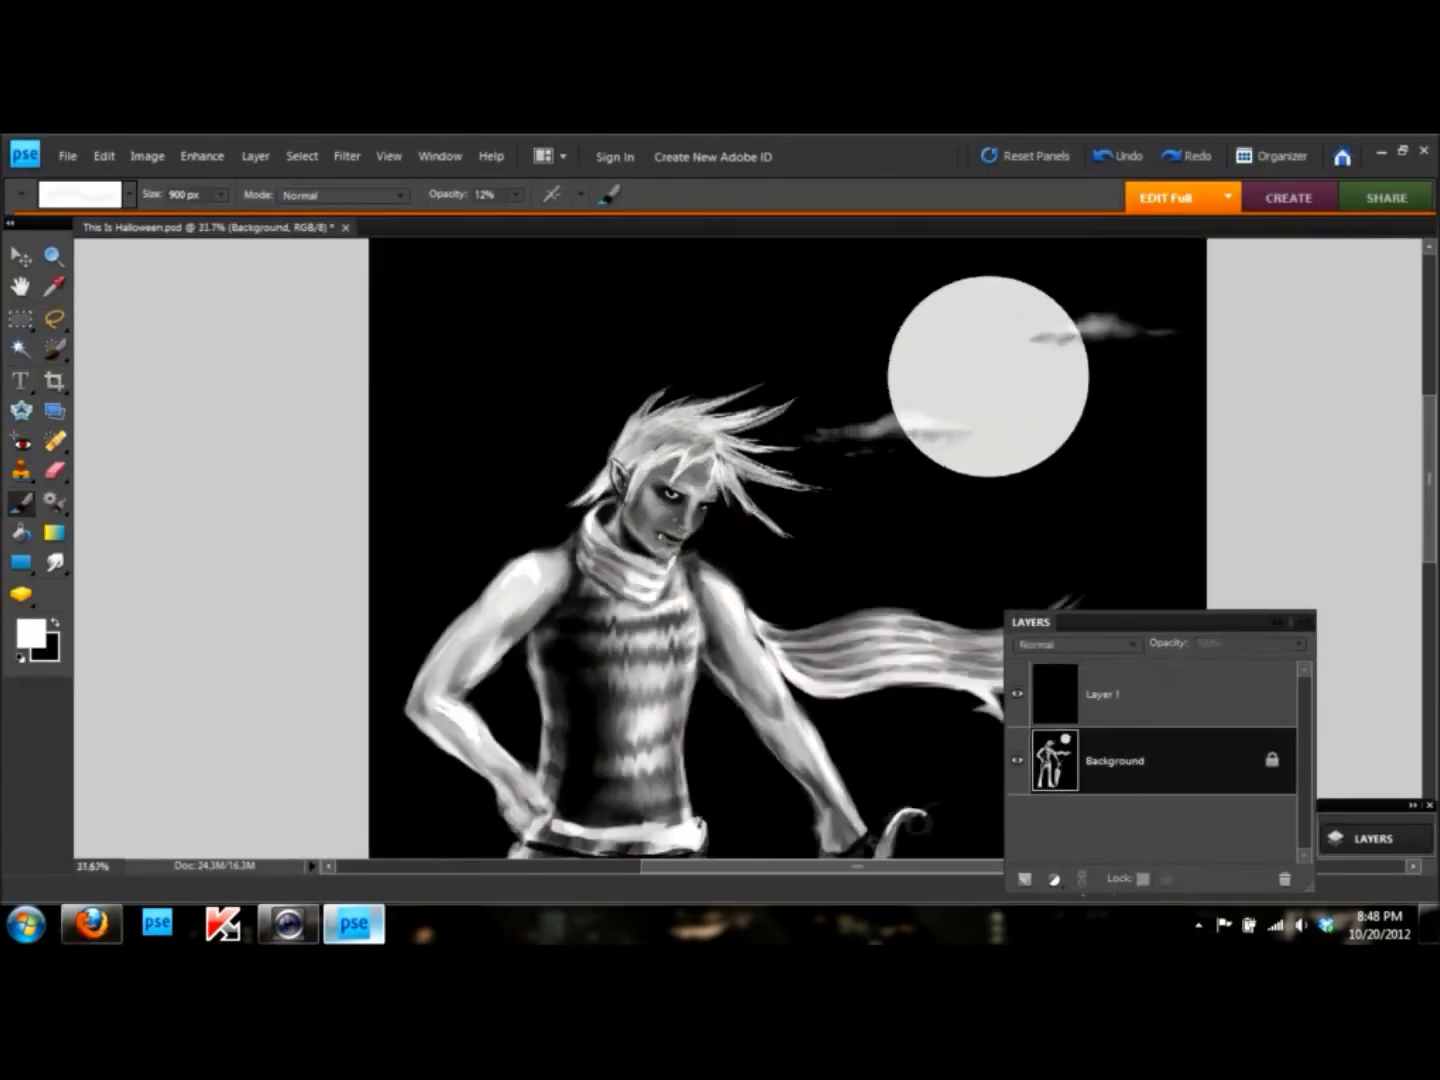
# - Brighten the elf's forehead, face and hair on the Background with a small, very faint white brush
pyautogui.hotkey('ctrl', '=')
pyautogui.hotkey('ctrl', '=')
pyautogui.press('[')
pyautogui.press('[')
pyautogui.press('[')
pyautogui.press('0')
pyautogui.press('8')
pyautogui.moveTo(685, 340); pyautogui.dragTo(678, 407)
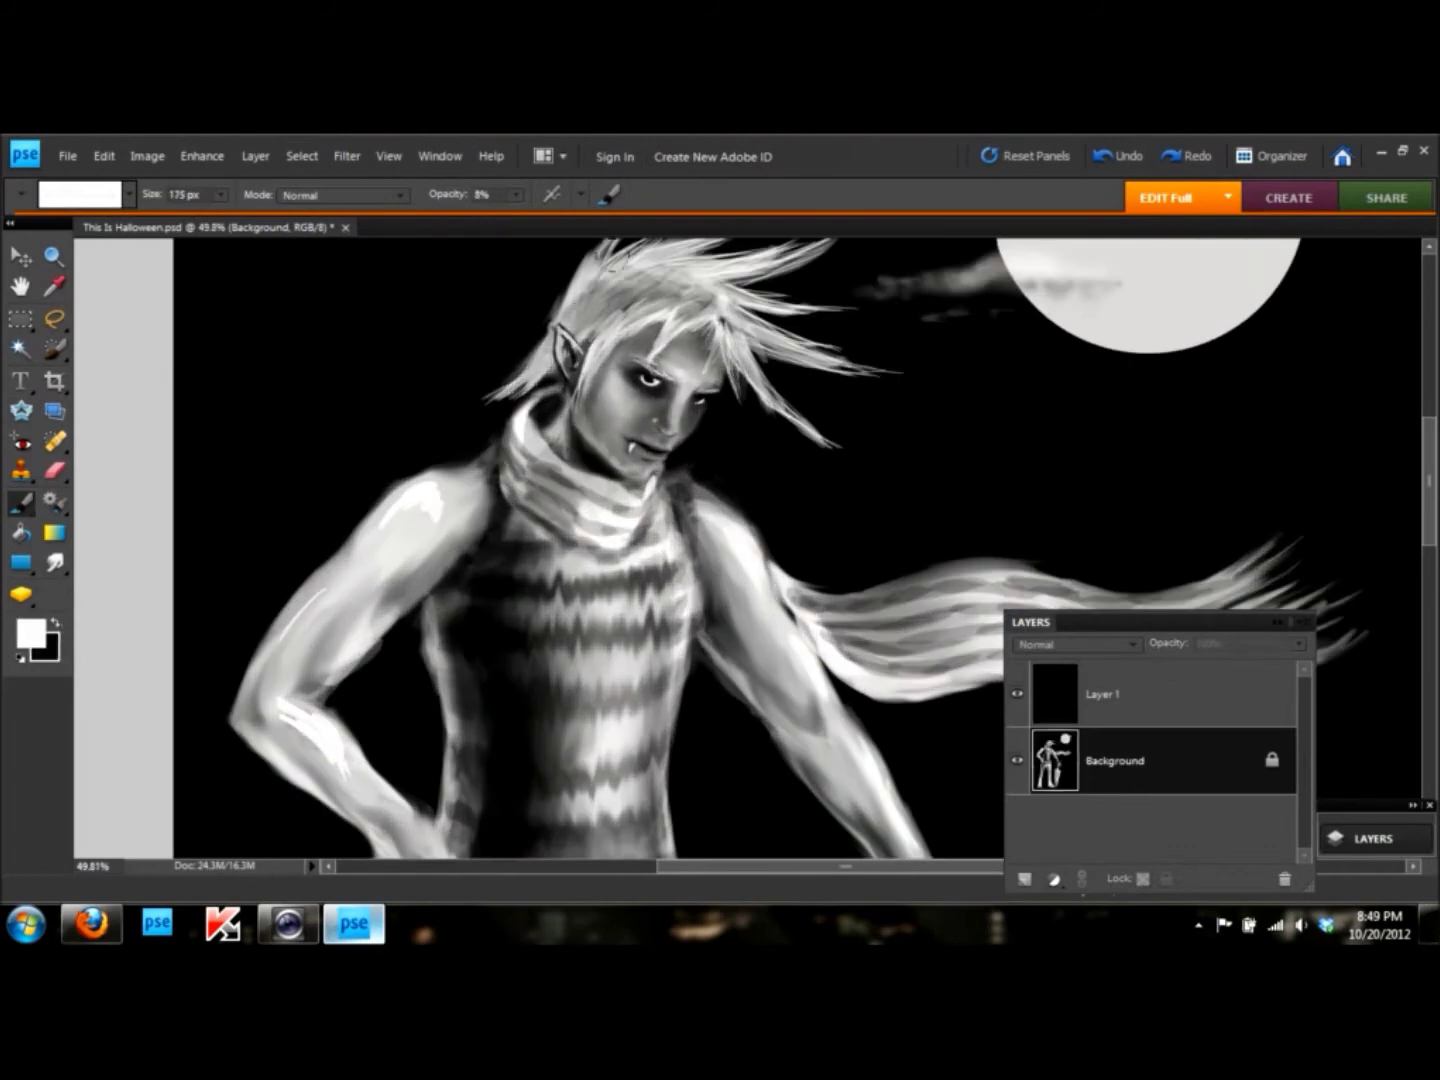
pyautogui.moveTo(708, 359); pyautogui.dragTo(637, 257)
# - Lighten the sword blade and its left and right edges with soft white strokes
pyautogui.scroll(-5, 700, 450)
pyautogui.scroll(2, 830, 600)
pyautogui.moveTo(790, 491); pyautogui.dragTo(769, 696)
pyautogui.scroll(5, 824, 566)
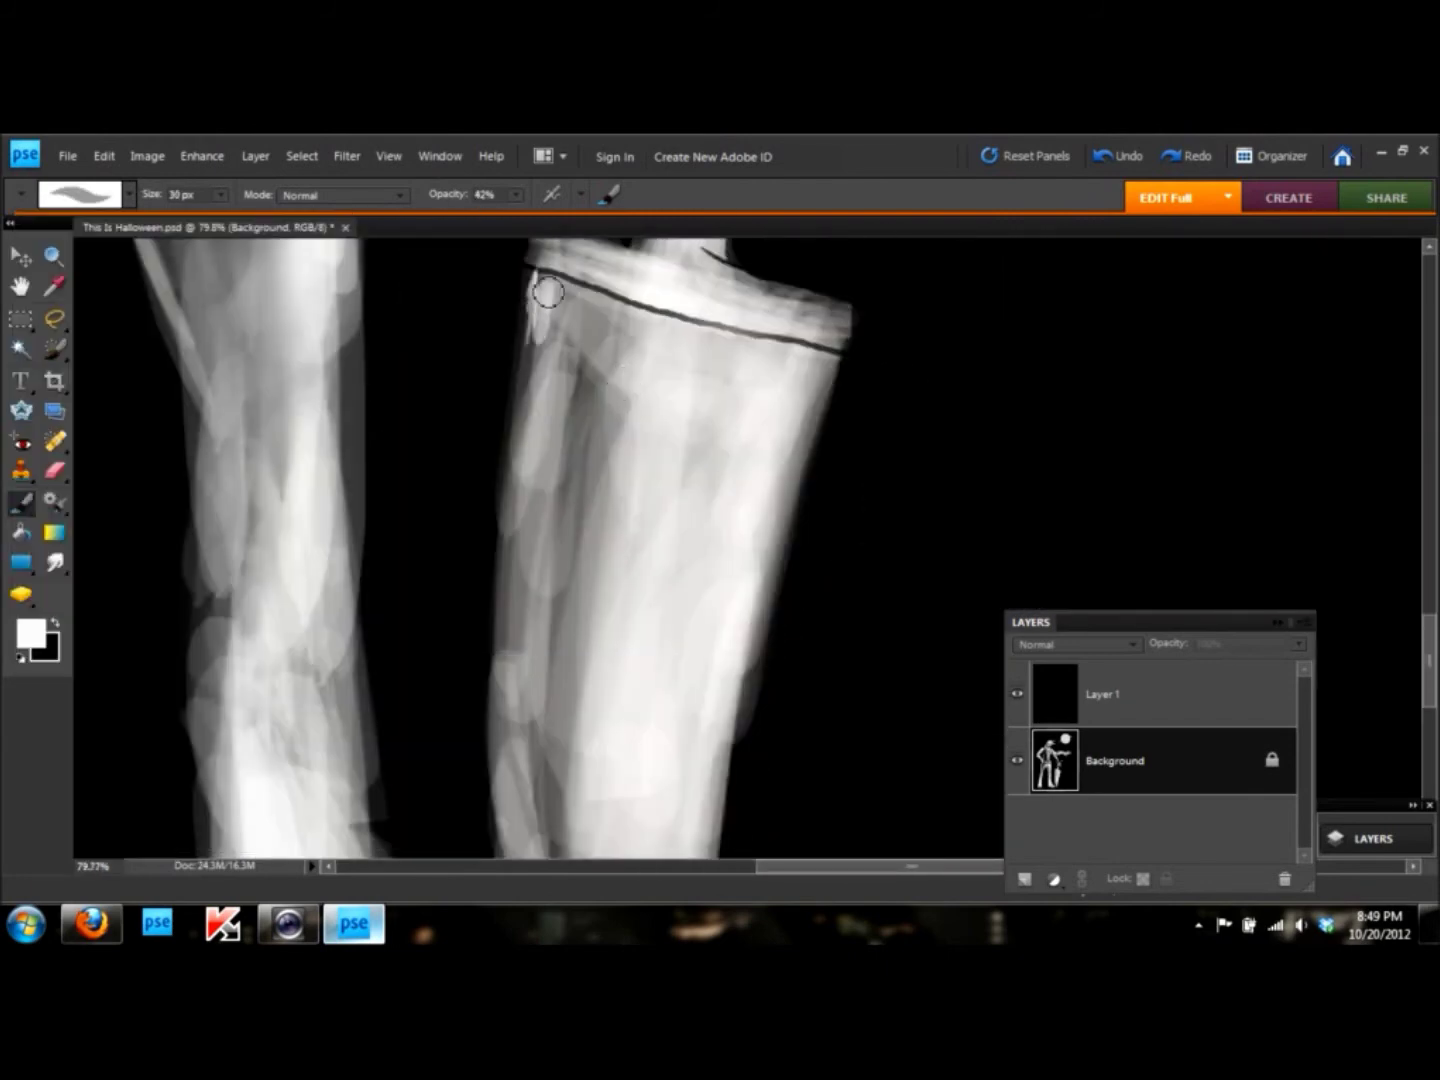
pyautogui.moveTo(536, 306); pyautogui.dragTo(520, 465)
pyautogui.moveTo(824, 345); pyautogui.dragTo(751, 595)
# - With a larger brush, brighten the blade edges from tip upward and along its left side
pyautogui.press(']')
pyautogui.press(']')
pyautogui.press(']')
pyautogui.scroll(-2, 620, 633)
pyautogui.moveTo(666, 706)
pyautogui.mouseDown()
pyautogui.moveTo(599, 553)
pyautogui.moveTo(598, 309)
pyautogui.moveTo(701, 665)
pyautogui.moveTo(740, 530)
pyautogui.mouseUp()
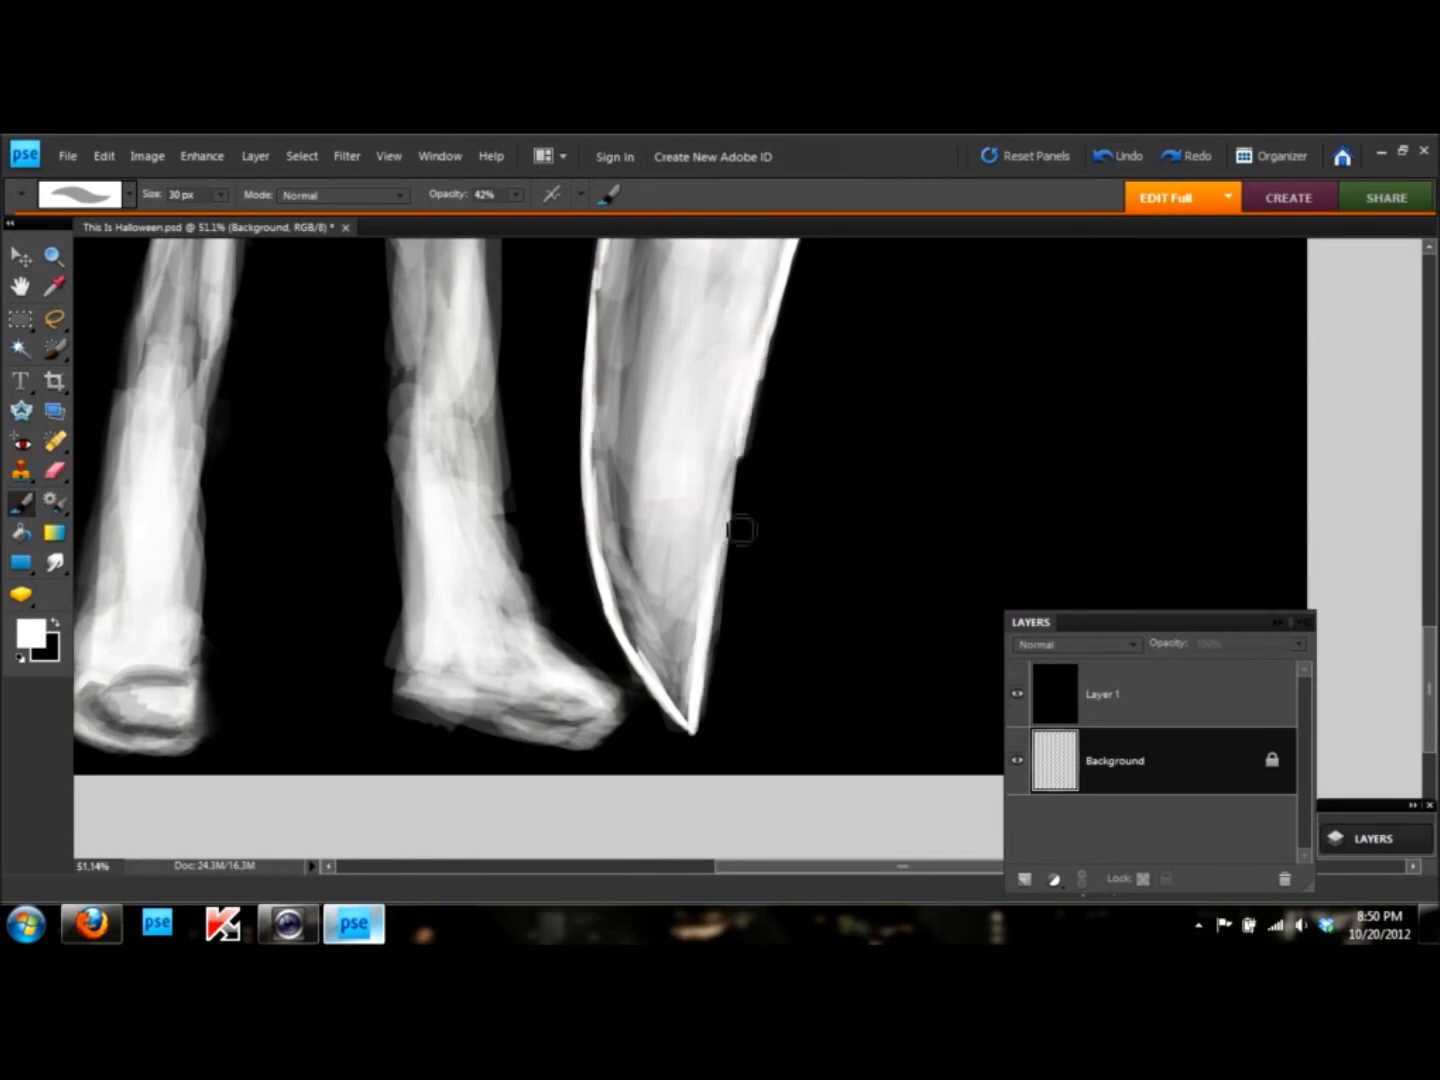
pyautogui.scroll(-2, 616, 594)
pyautogui.press(']')
pyautogui.press(']')
pyautogui.press(']')
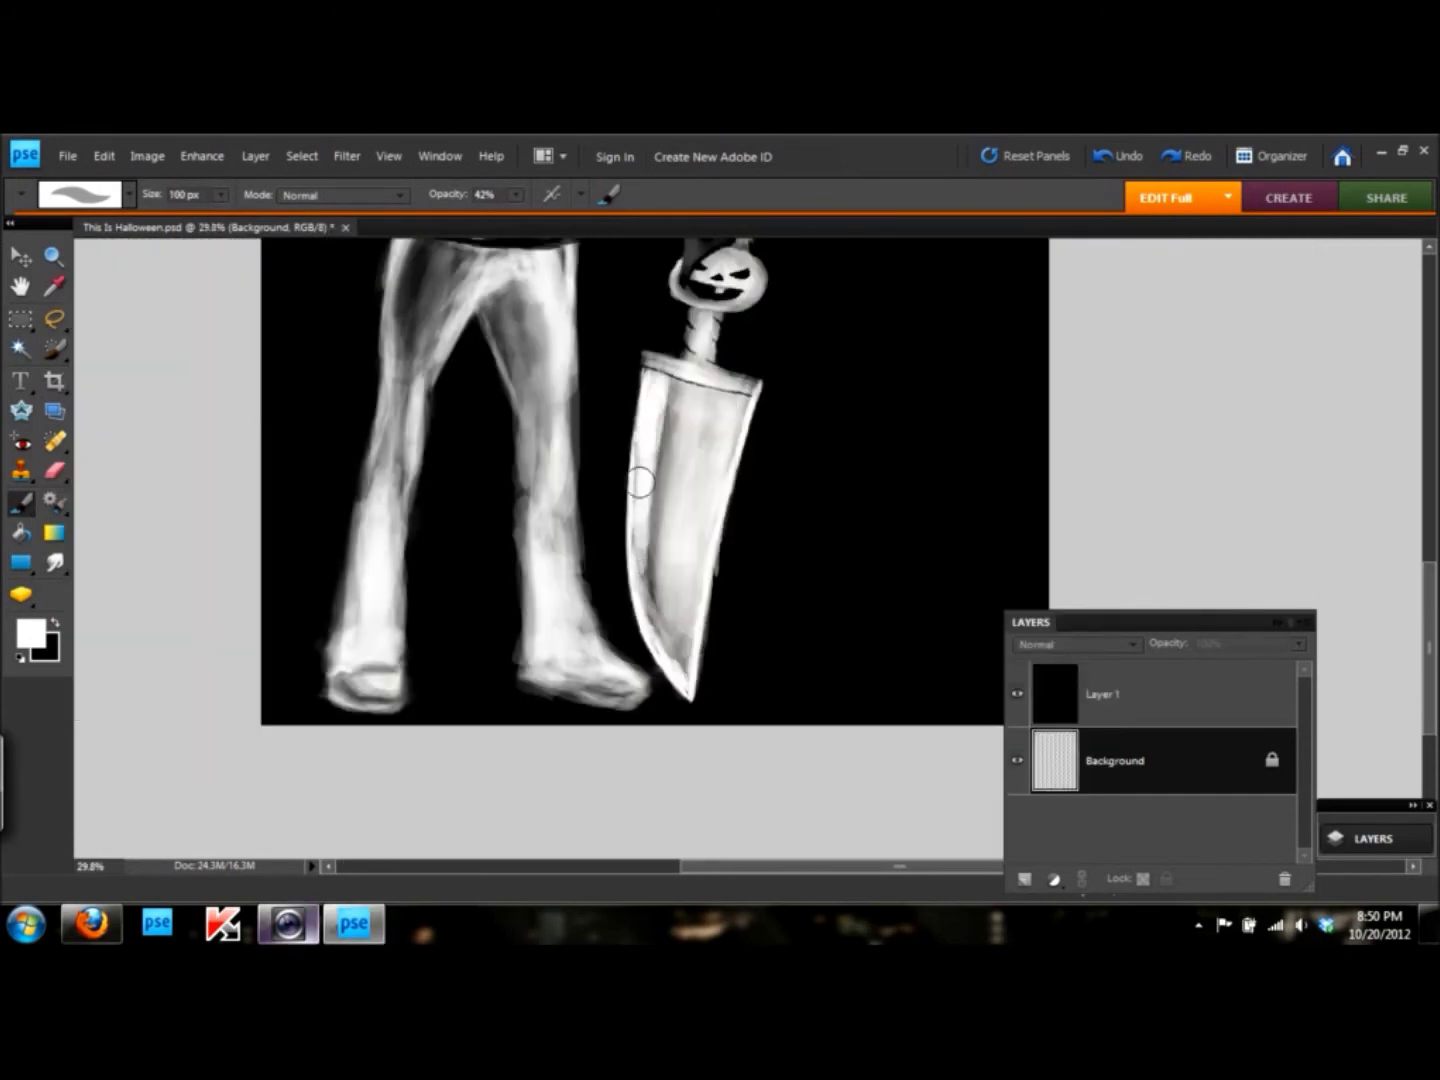
pyautogui.moveTo(641, 482); pyautogui.dragTo(674, 396)
pyautogui.moveTo(653, 524); pyautogui.dragTo(640, 589)
# - Repaint the blade's shading in very faint black, then return to white at moderate opacity
pyautogui.press('x')
pyautogui.press('0')
pyautogui.press('6')
pyautogui.moveTo(649, 477)
pyautogui.mouseDown()
pyautogui.moveTo(688, 485)
pyautogui.moveTo(707, 409)
pyautogui.moveTo(656, 495)
pyautogui.moveTo(682, 673)
pyautogui.mouseUp()
pyautogui.press('x')
pyautogui.press('2')
pyautogui.press('7')
pyautogui.hotkey('ctrl', '0')
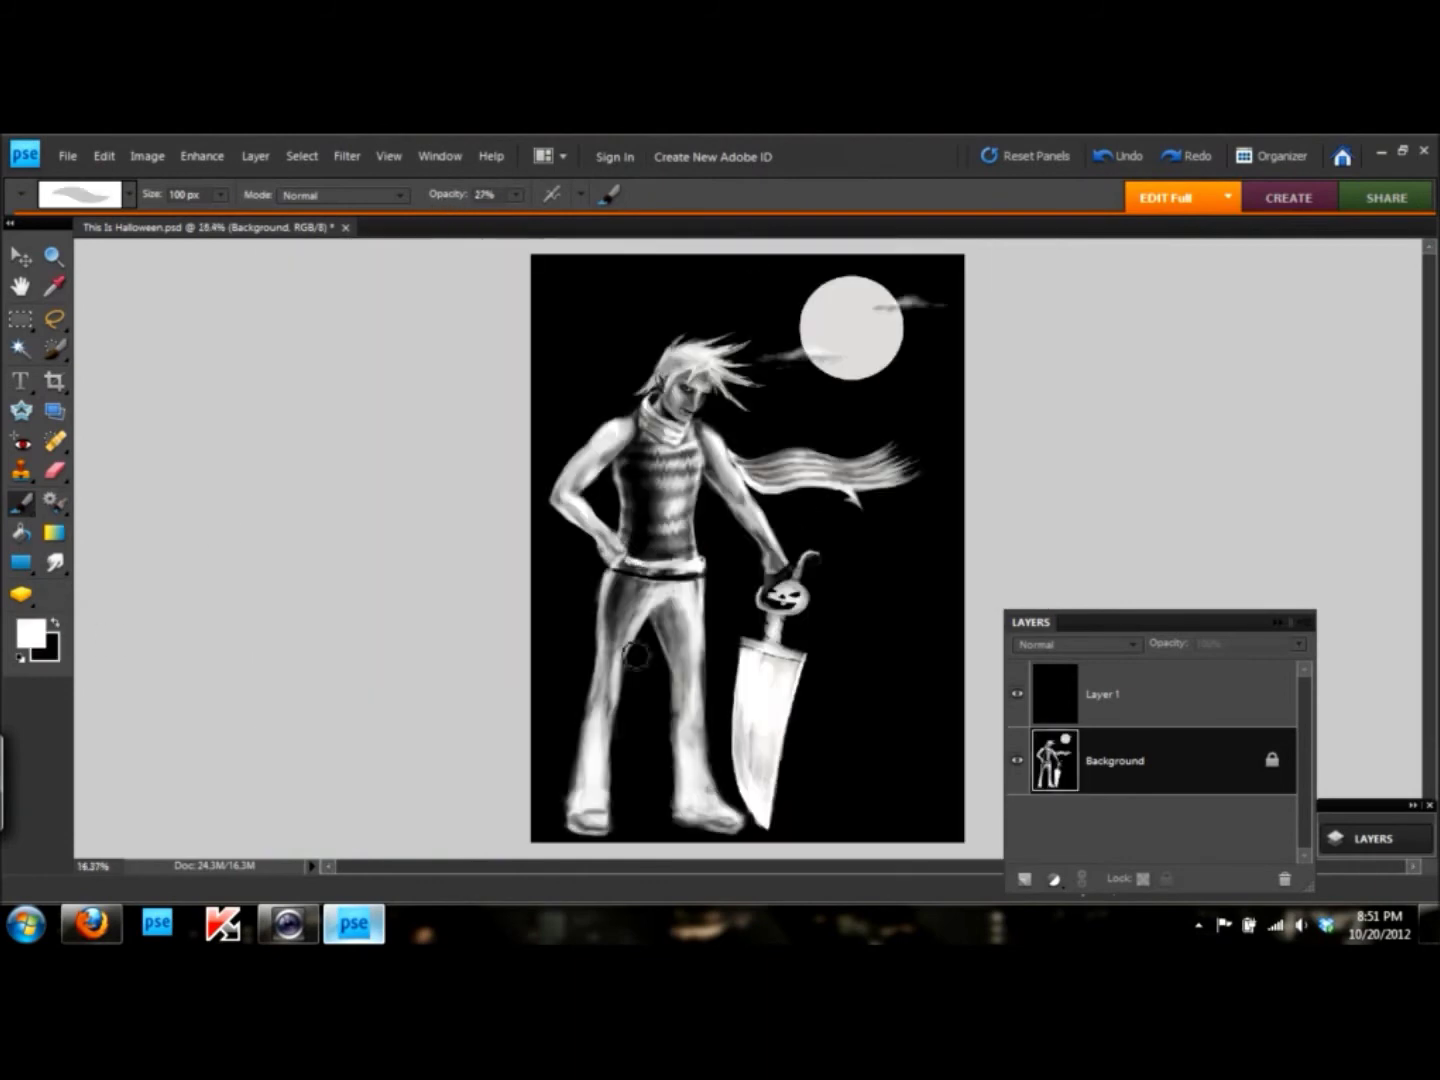
# - Shade the tops of both feet with dark strokes, adding subtler low-opacity darkening on the left foot
pyautogui.scroll(3, 707, 808)
pyautogui.press('x')
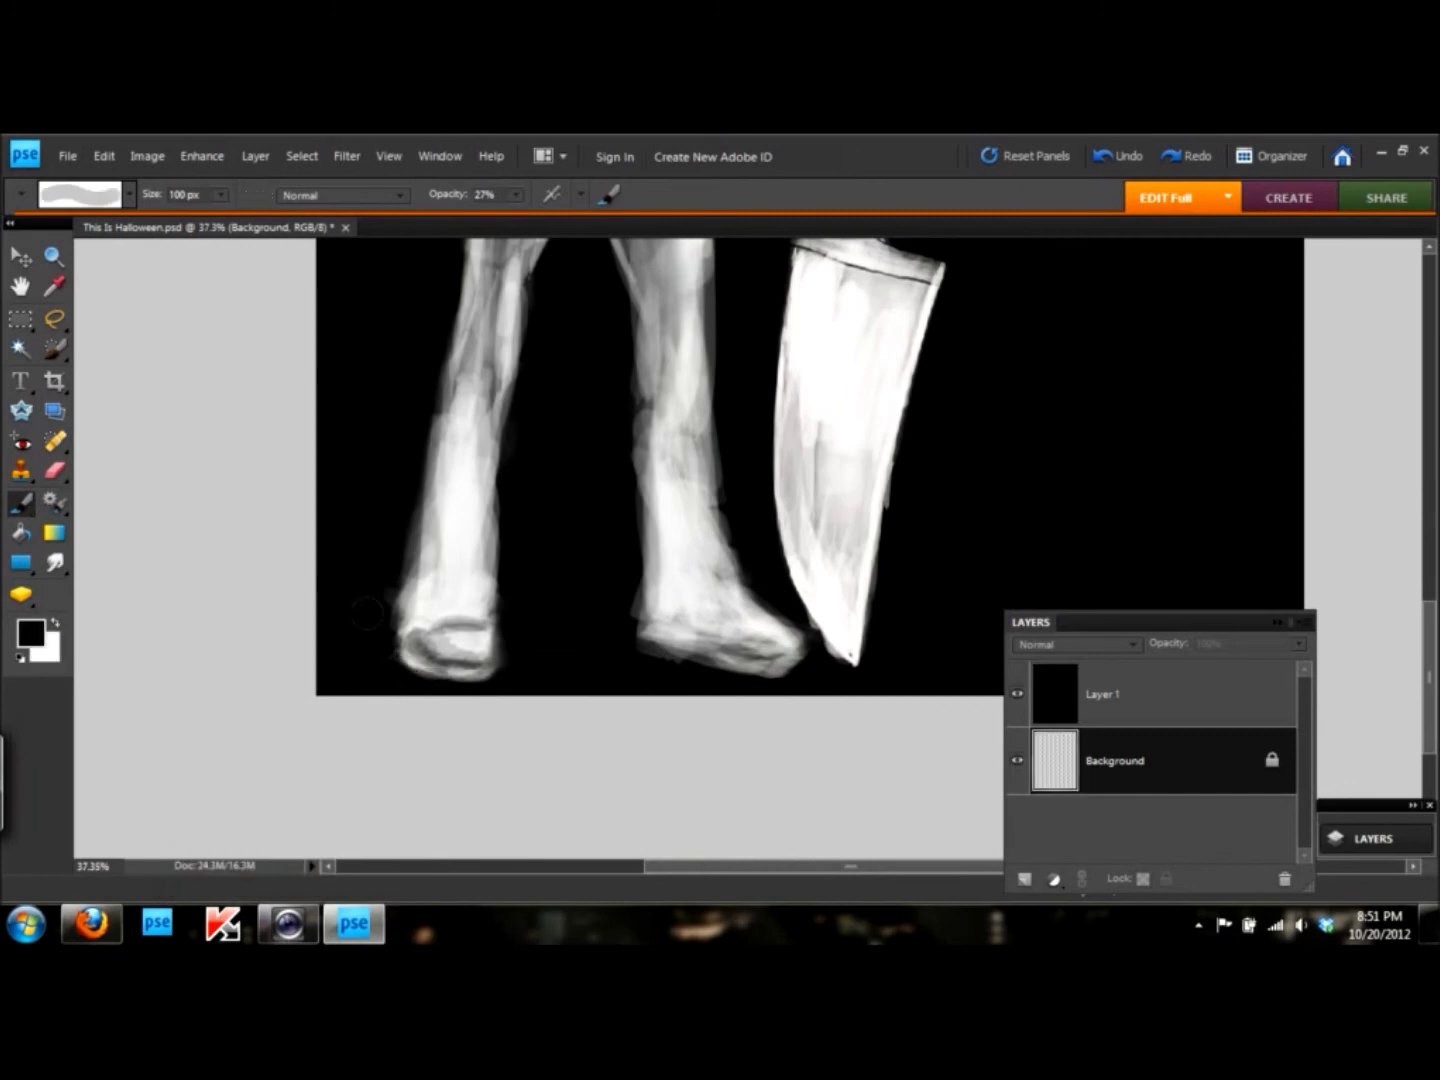
pyautogui.moveTo(406, 633); pyautogui.dragTo(485, 624)
pyautogui.moveTo(770, 620); pyautogui.dragTo(653, 636)
pyautogui.press('0')
pyautogui.press('1')
pyautogui.moveTo(420, 602); pyautogui.dragTo(491, 600)
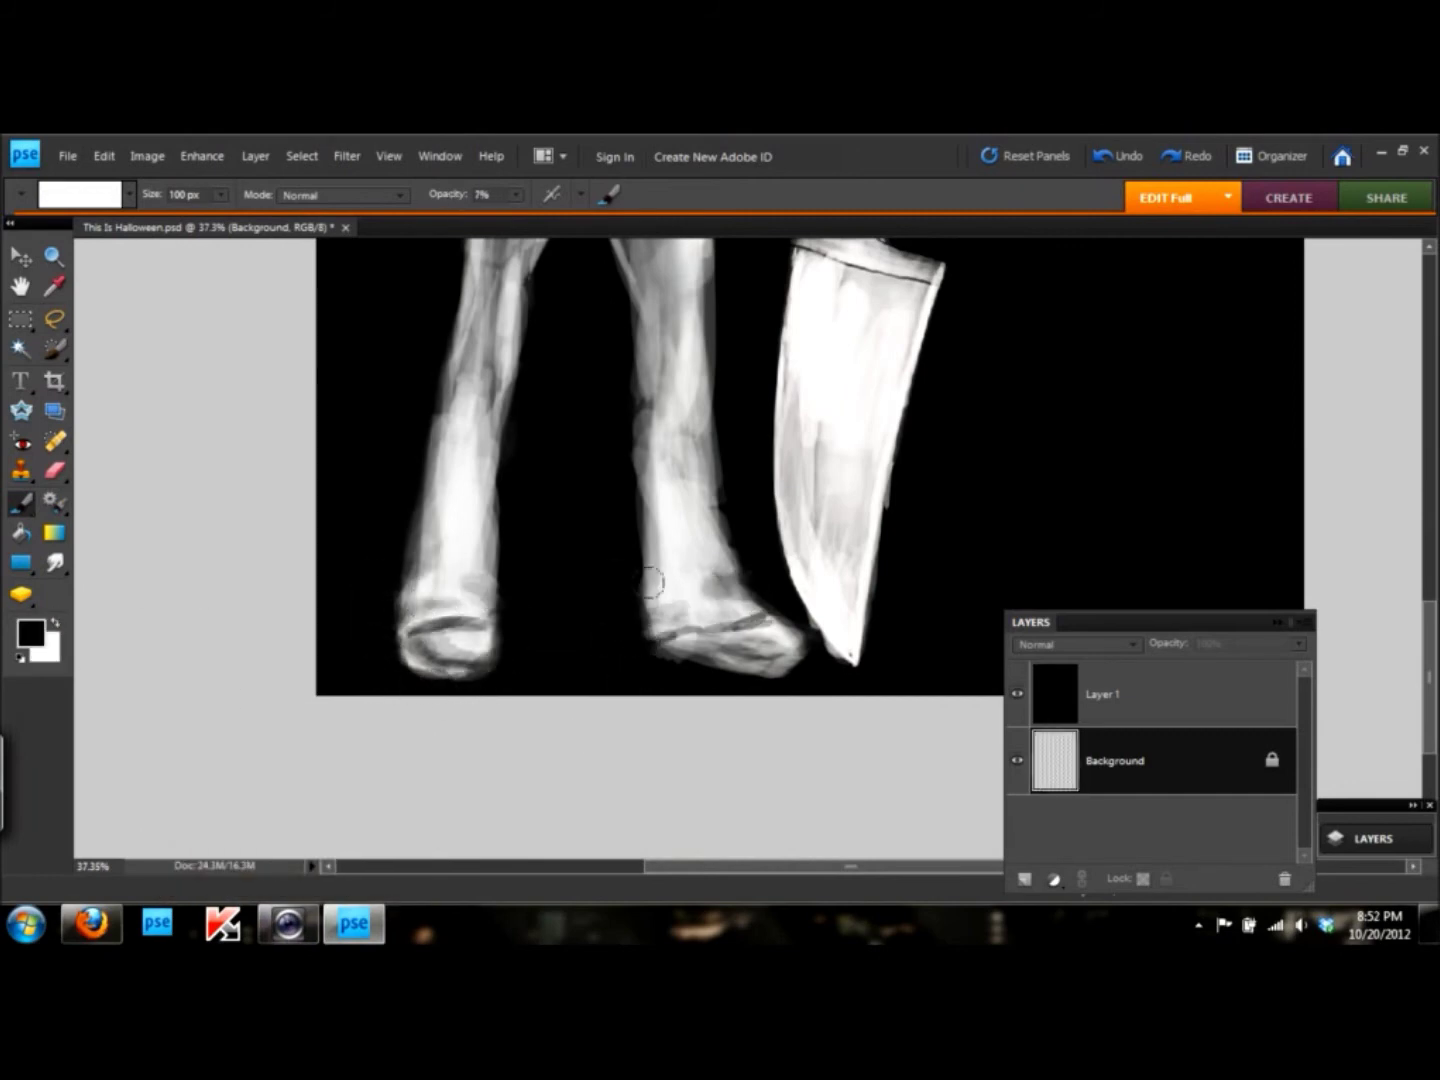
pyautogui.scroll(-3, 740, 676)
pyautogui.scroll(3, 740, 676)
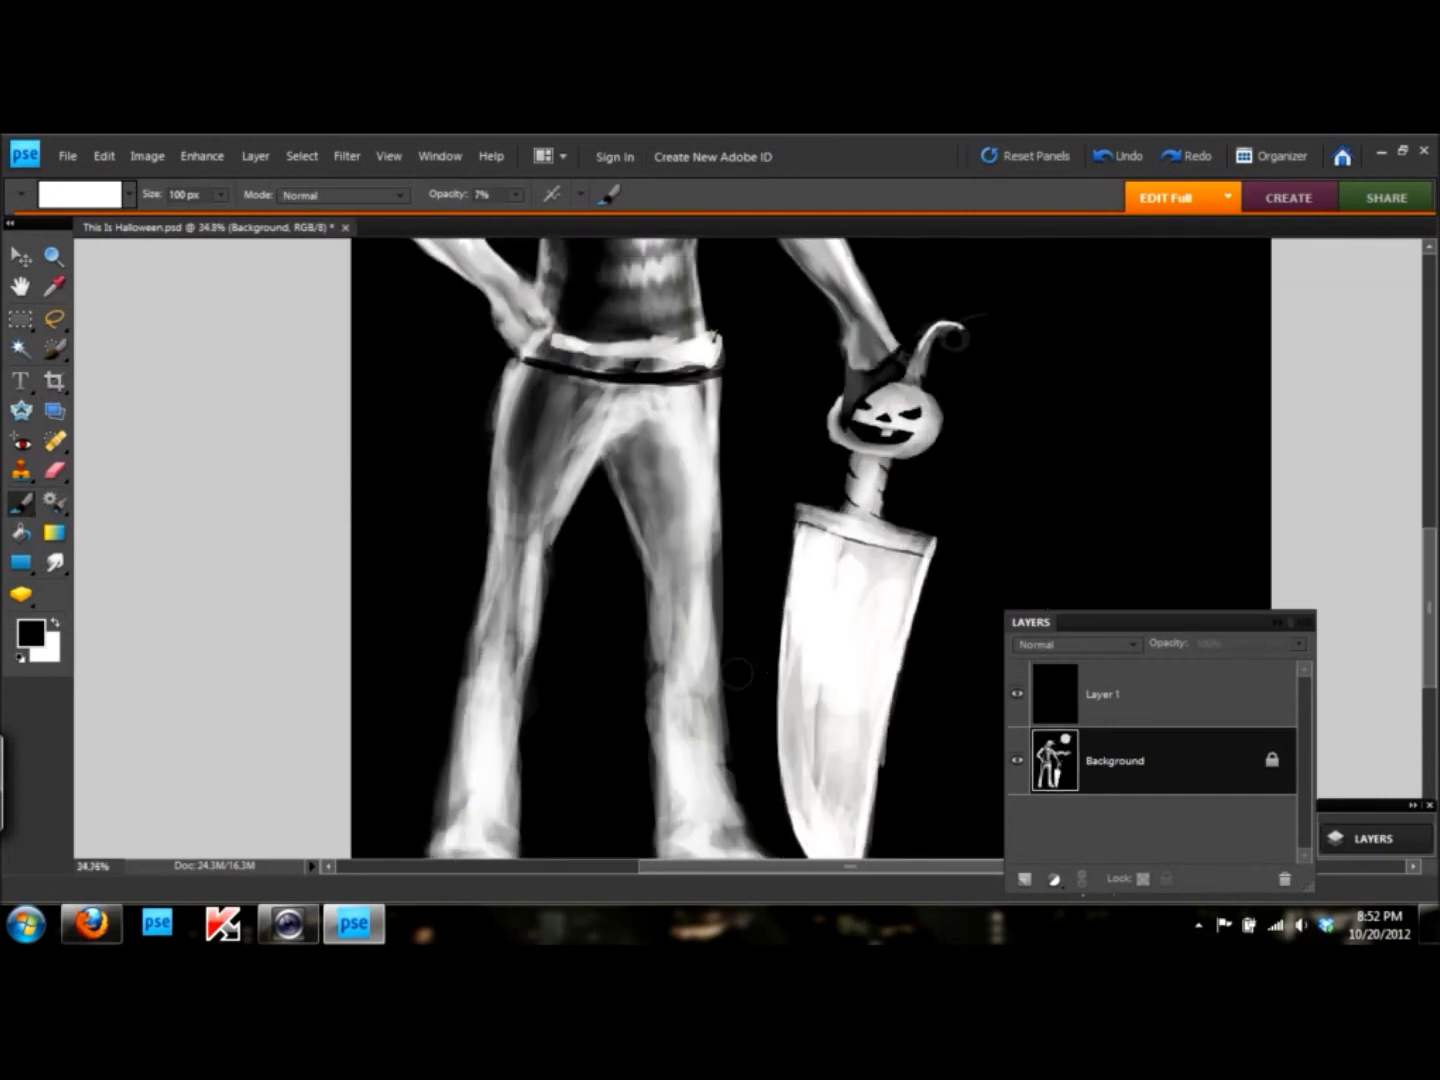
# - Add light white strokes down the left and right pant legs
pyautogui.press('x')
pyautogui.moveTo(561, 401); pyautogui.dragTo(554, 476)
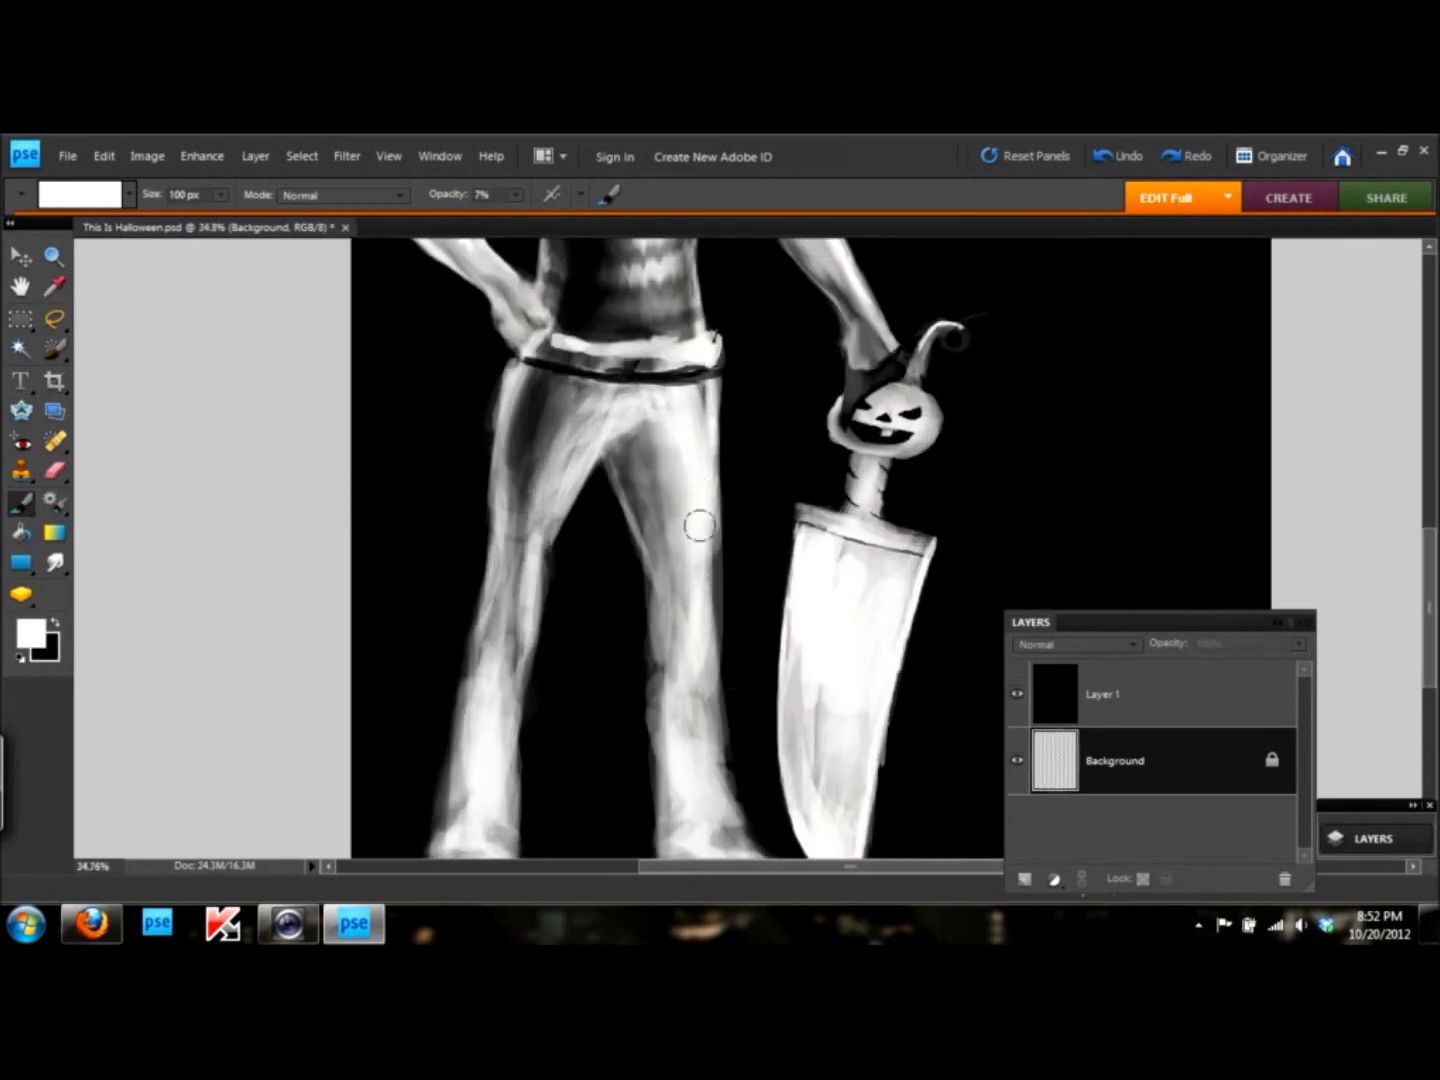
pyautogui.moveTo(698, 525); pyautogui.dragTo(690, 680)
pyautogui.moveTo(545, 471)
pyautogui.mouseDown()
pyautogui.moveTo(505, 726)
pyautogui.moveTo(518, 544)
pyautogui.moveTo(534, 524)
pyautogui.moveTo(505, 679)
pyautogui.mouseUp()
pyautogui.scroll(-2, 320, 545)
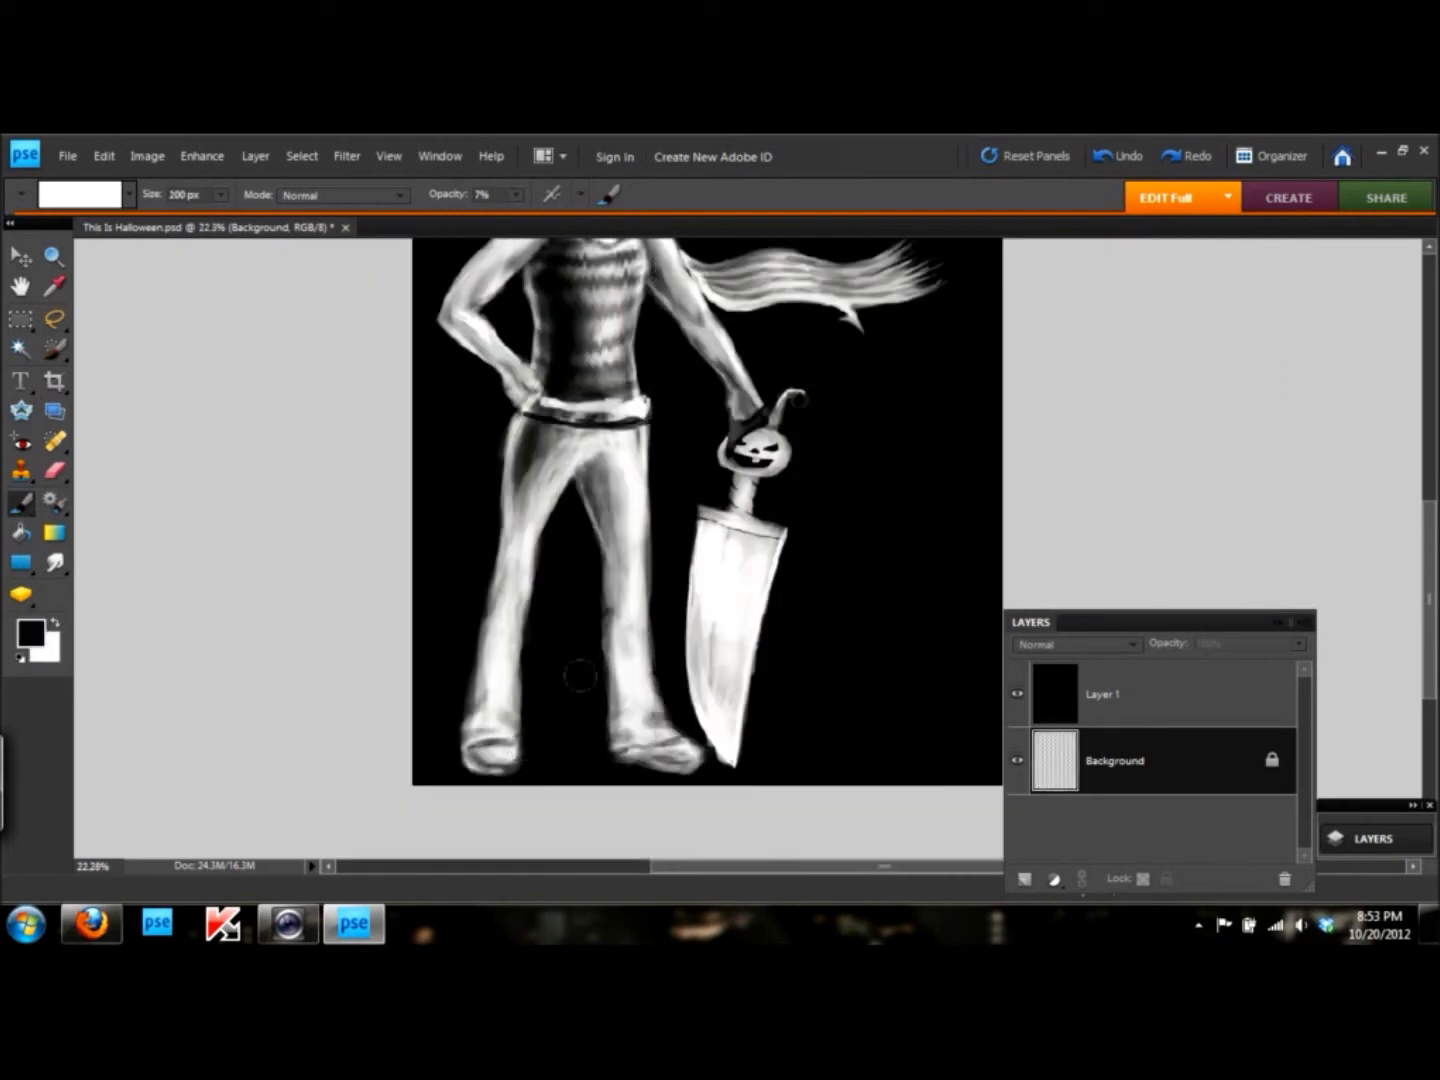
pyautogui.scroll(-2, 677, 632)
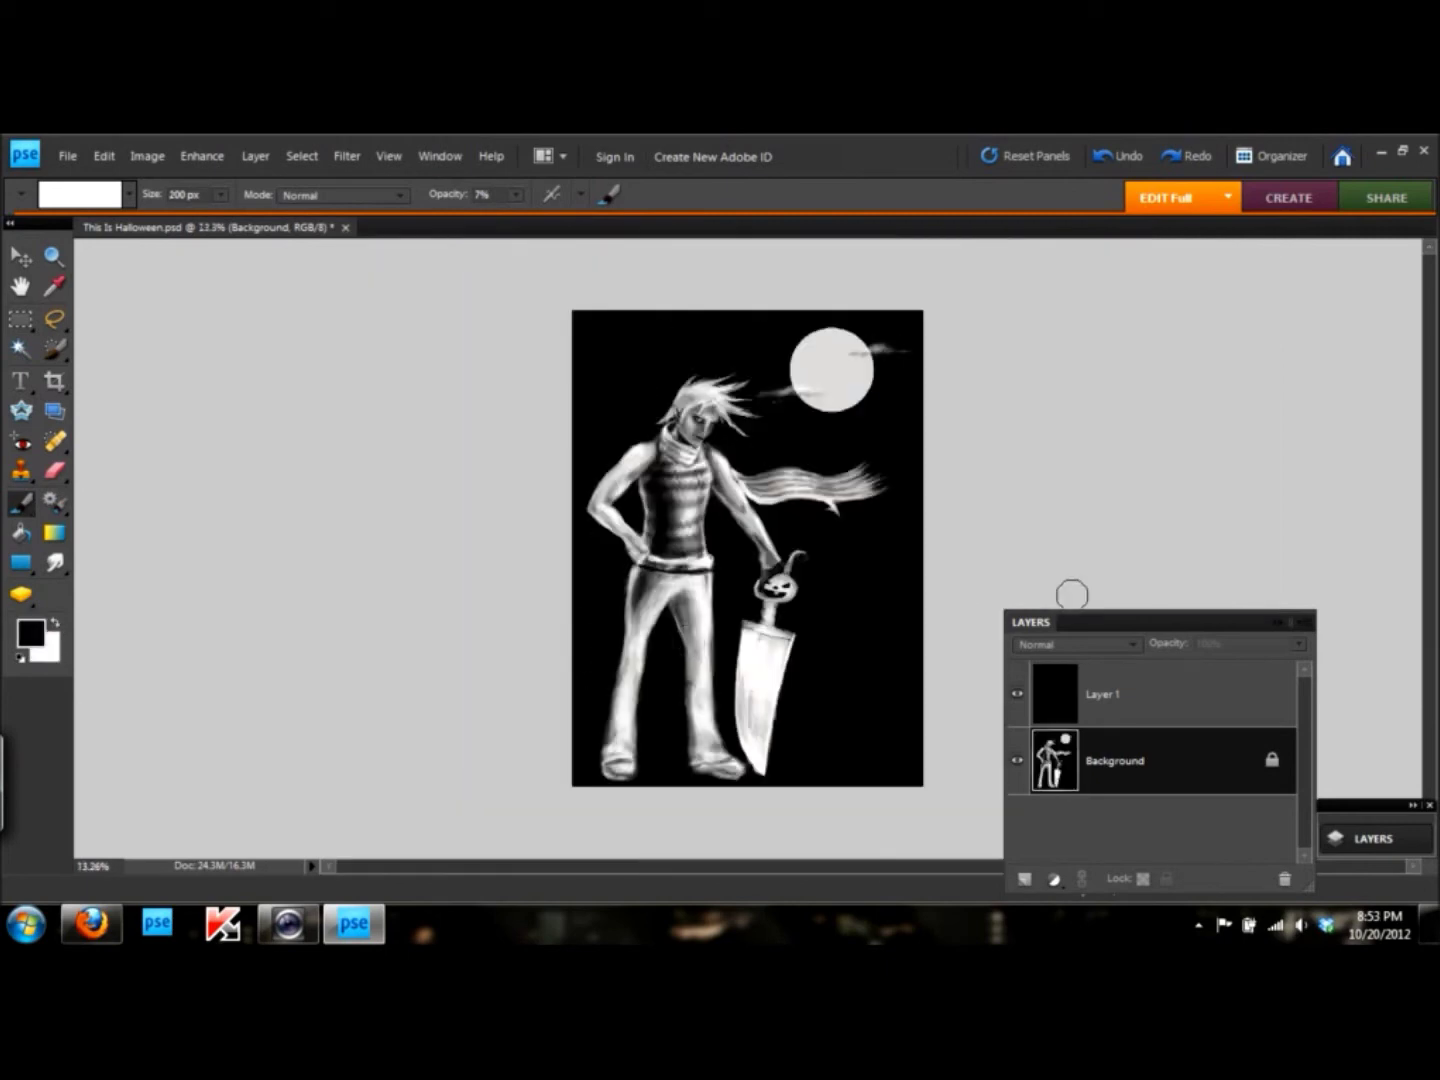
# - Paint a soft white glow on the moon with a much larger brush, then lower opacity for faint specks
pyautogui.press(']')
pyautogui.press(']')
pyautogui.press(']')
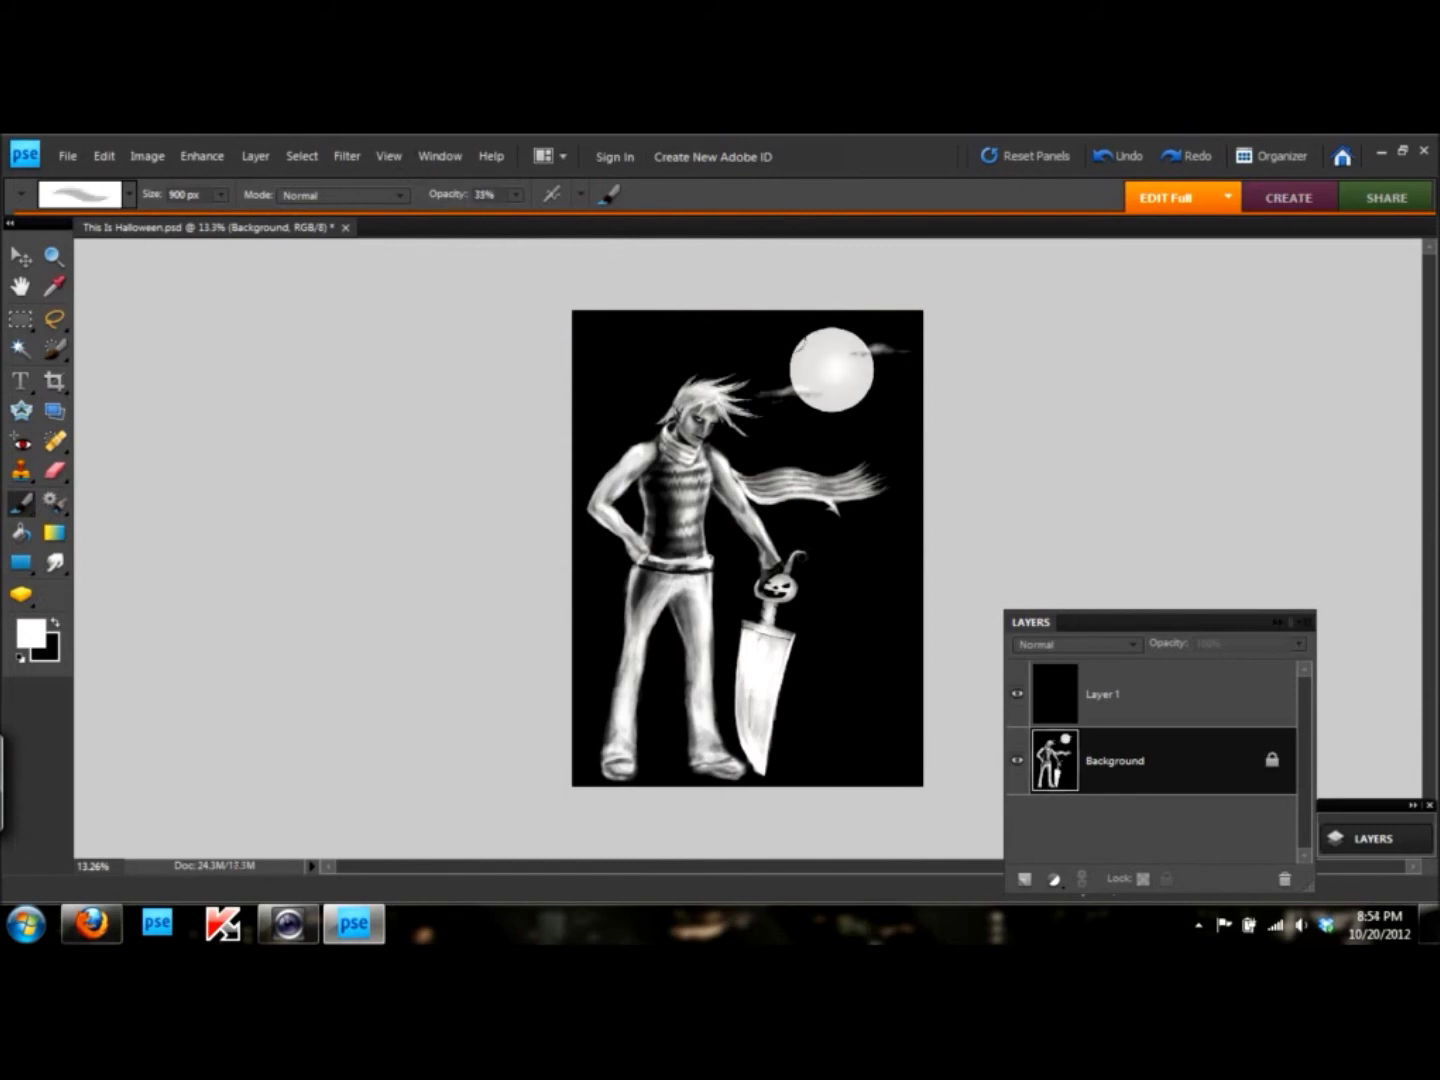
pyautogui.press(']')
pyautogui.press(']')
pyautogui.press(']')
pyautogui.click(832, 369)
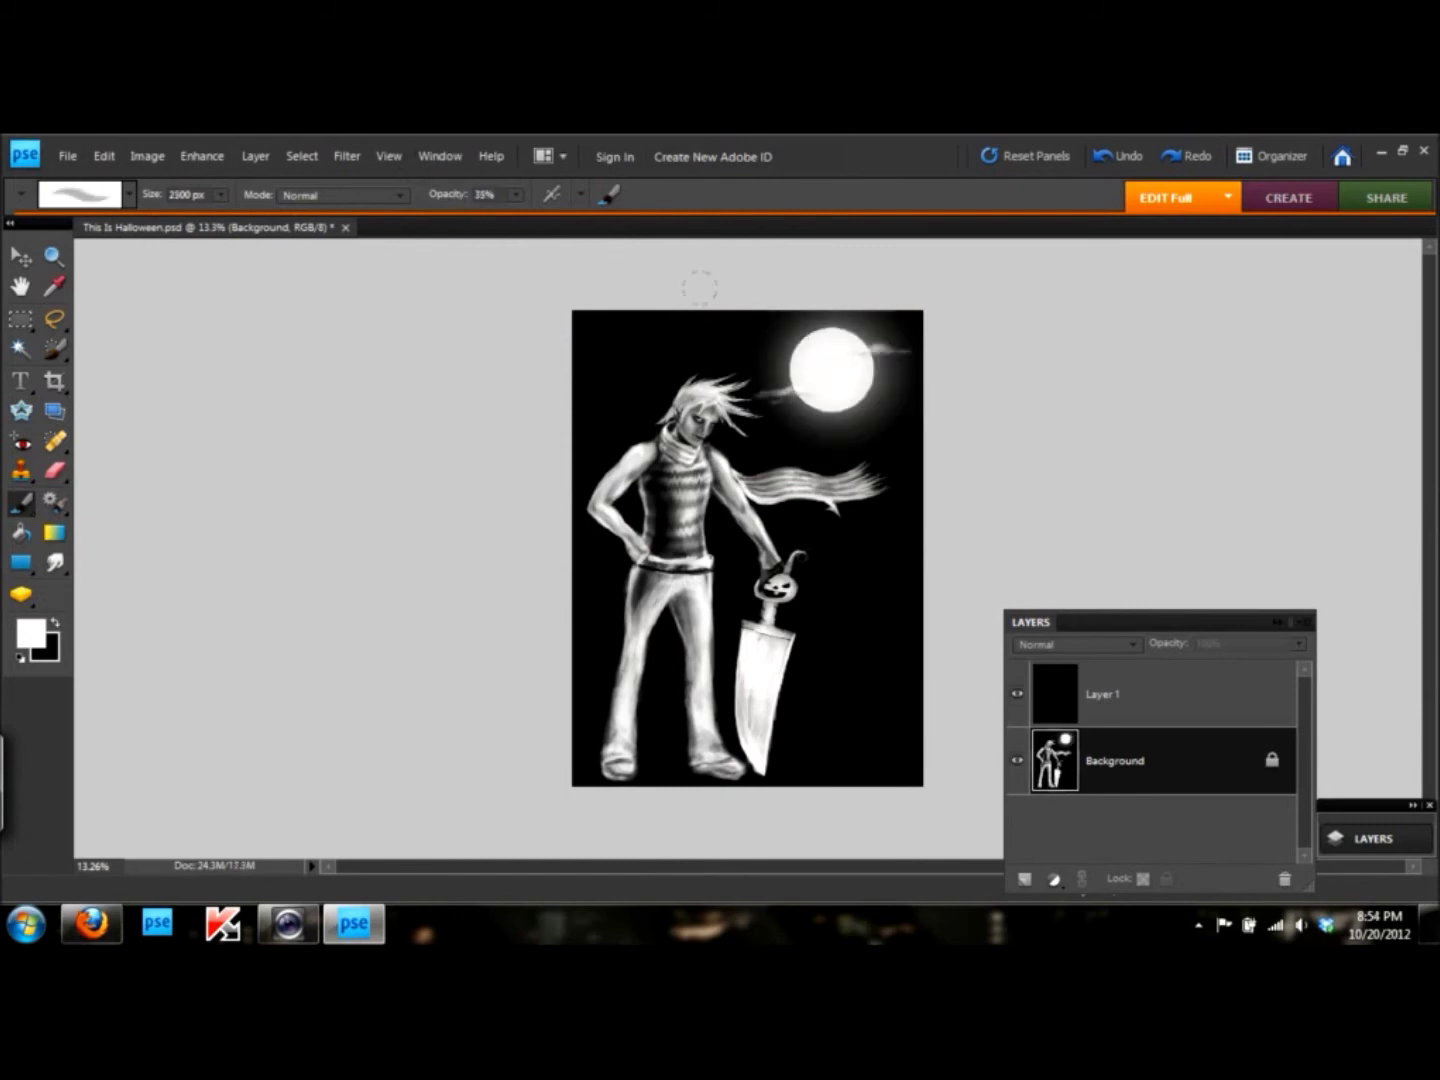
pyautogui.press('1')
pyautogui.press('1')
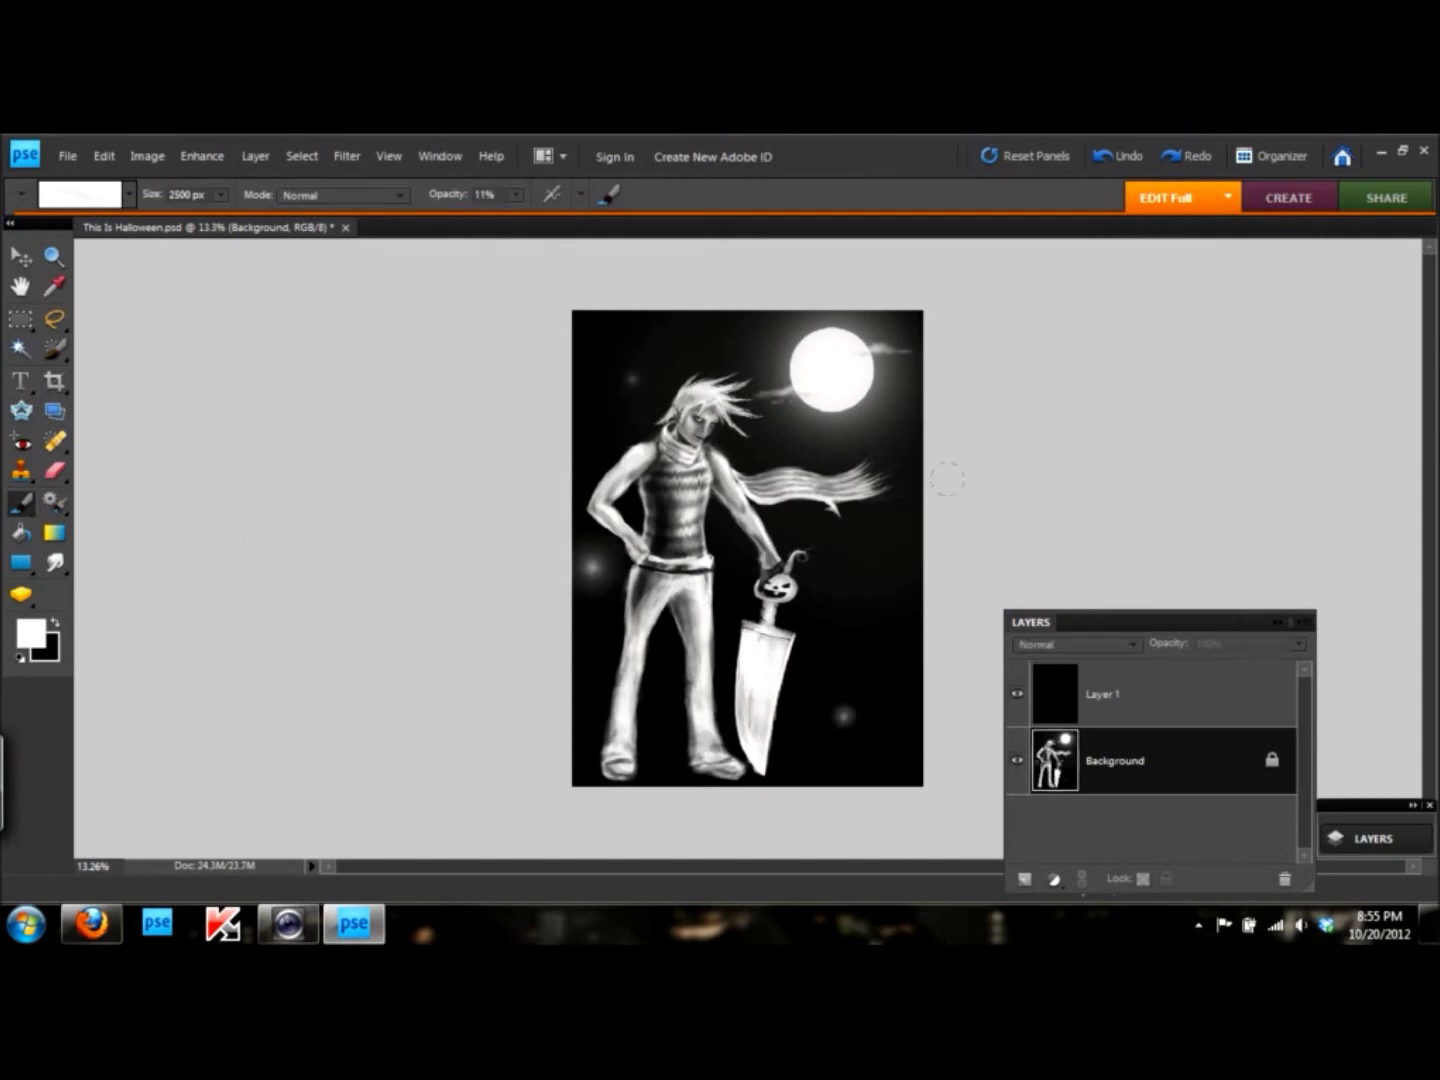
pyautogui.press('x')
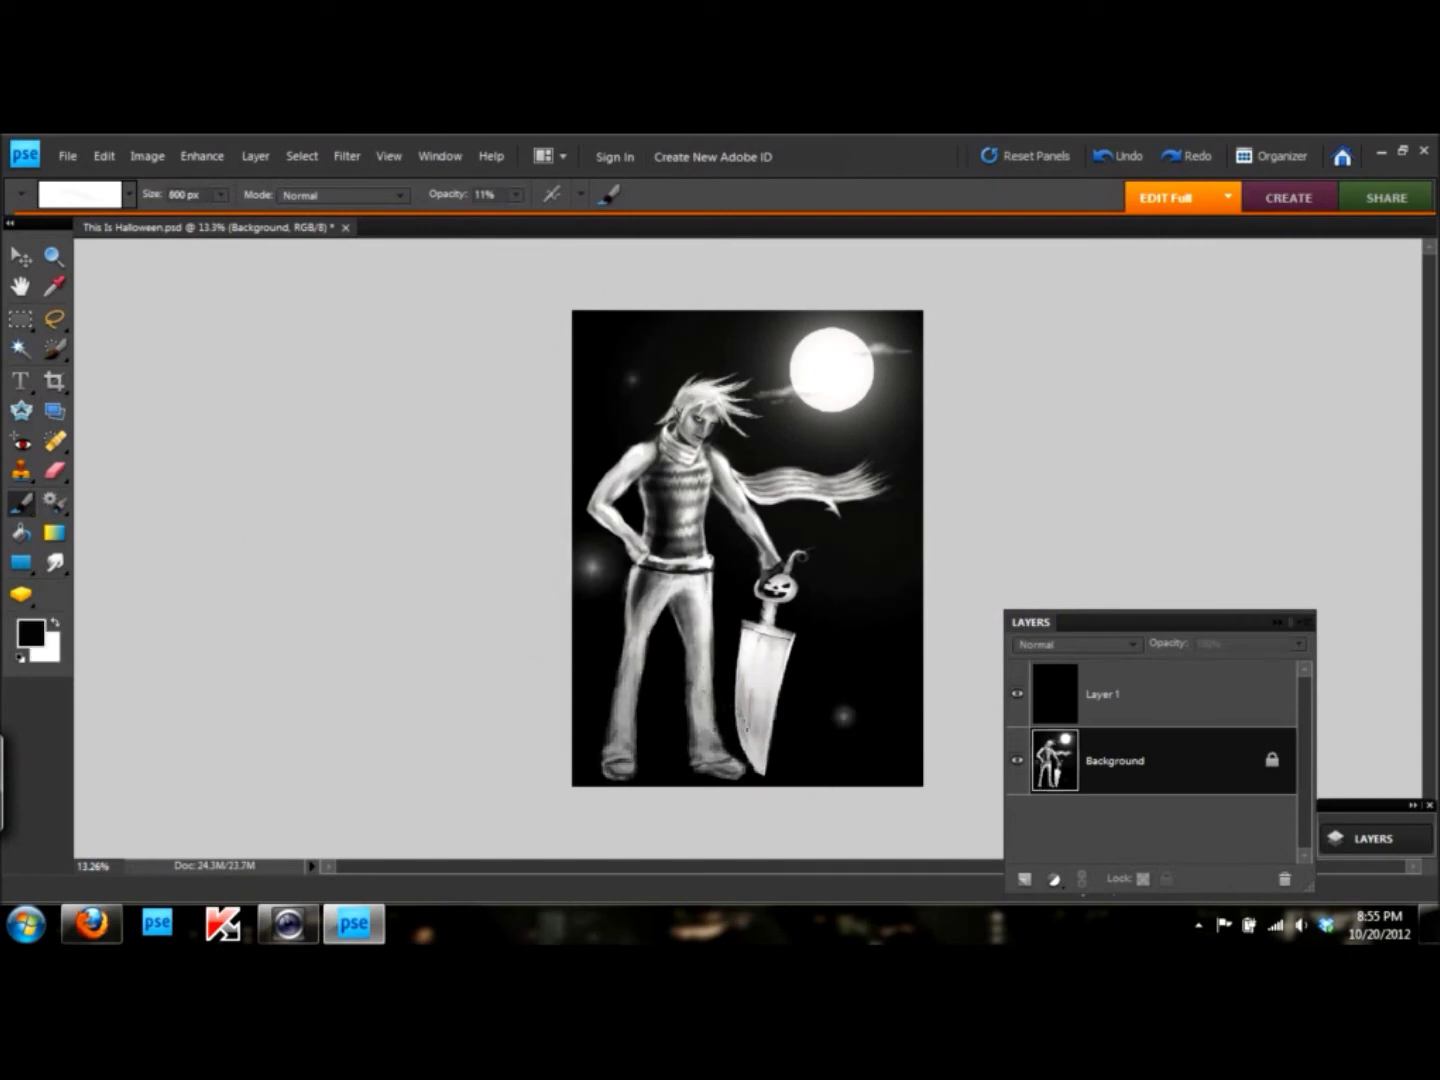
# - Merge Layer 1 into the Background and touch up the elf's face with a smaller brush
pyautogui.press('x')
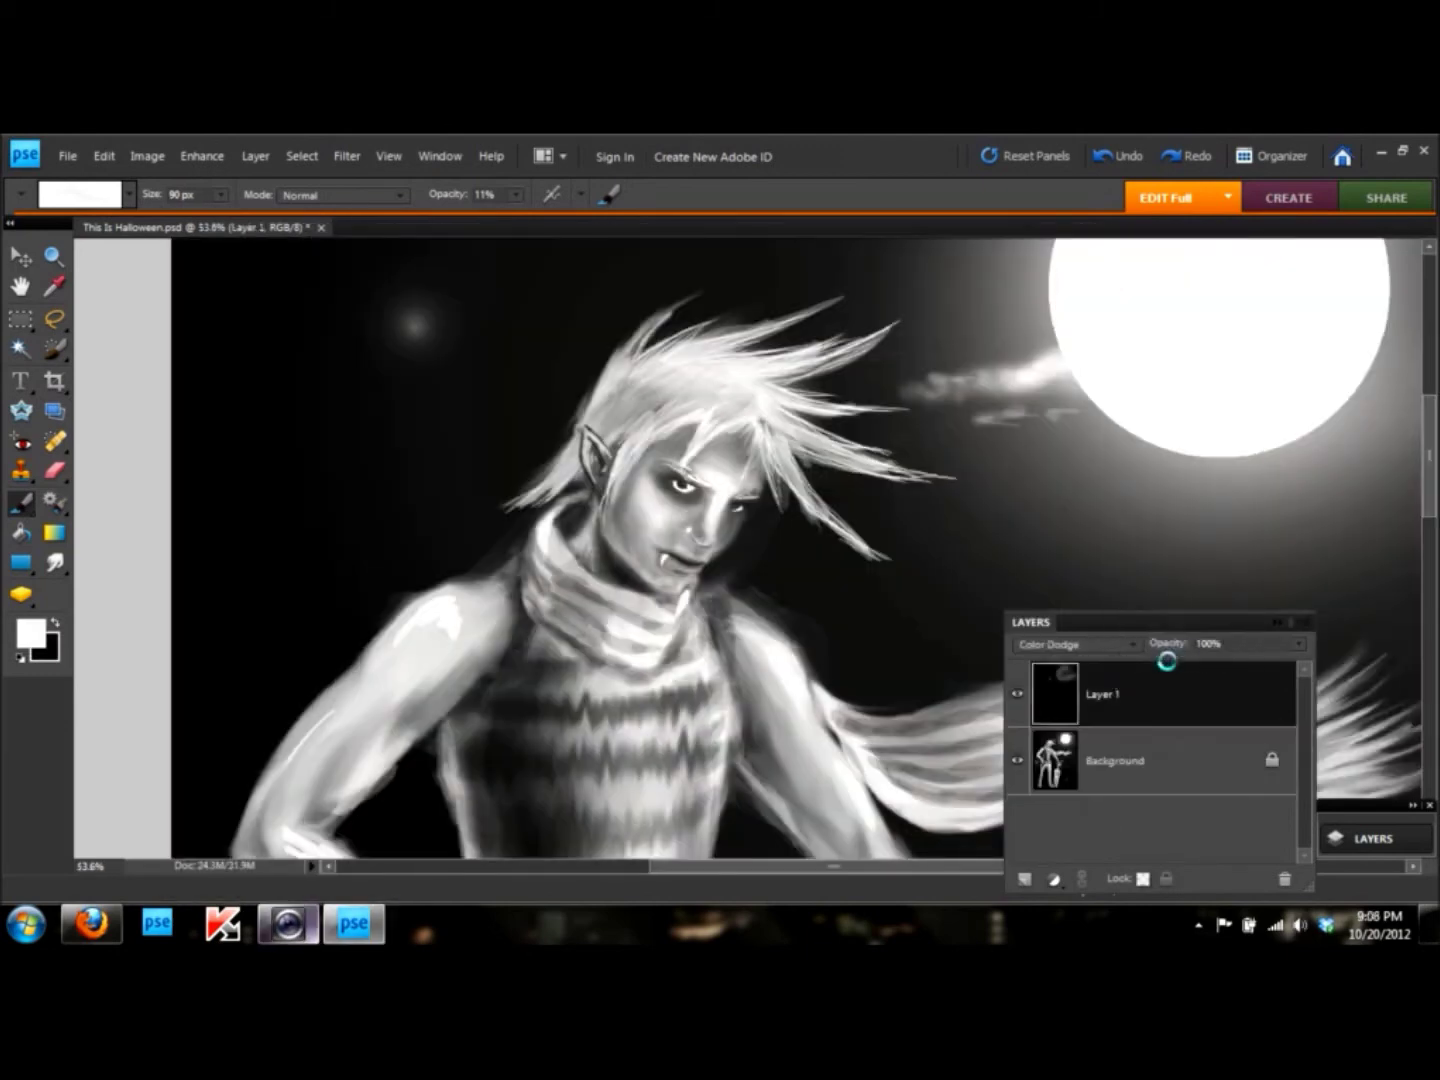
pyautogui.press('x')
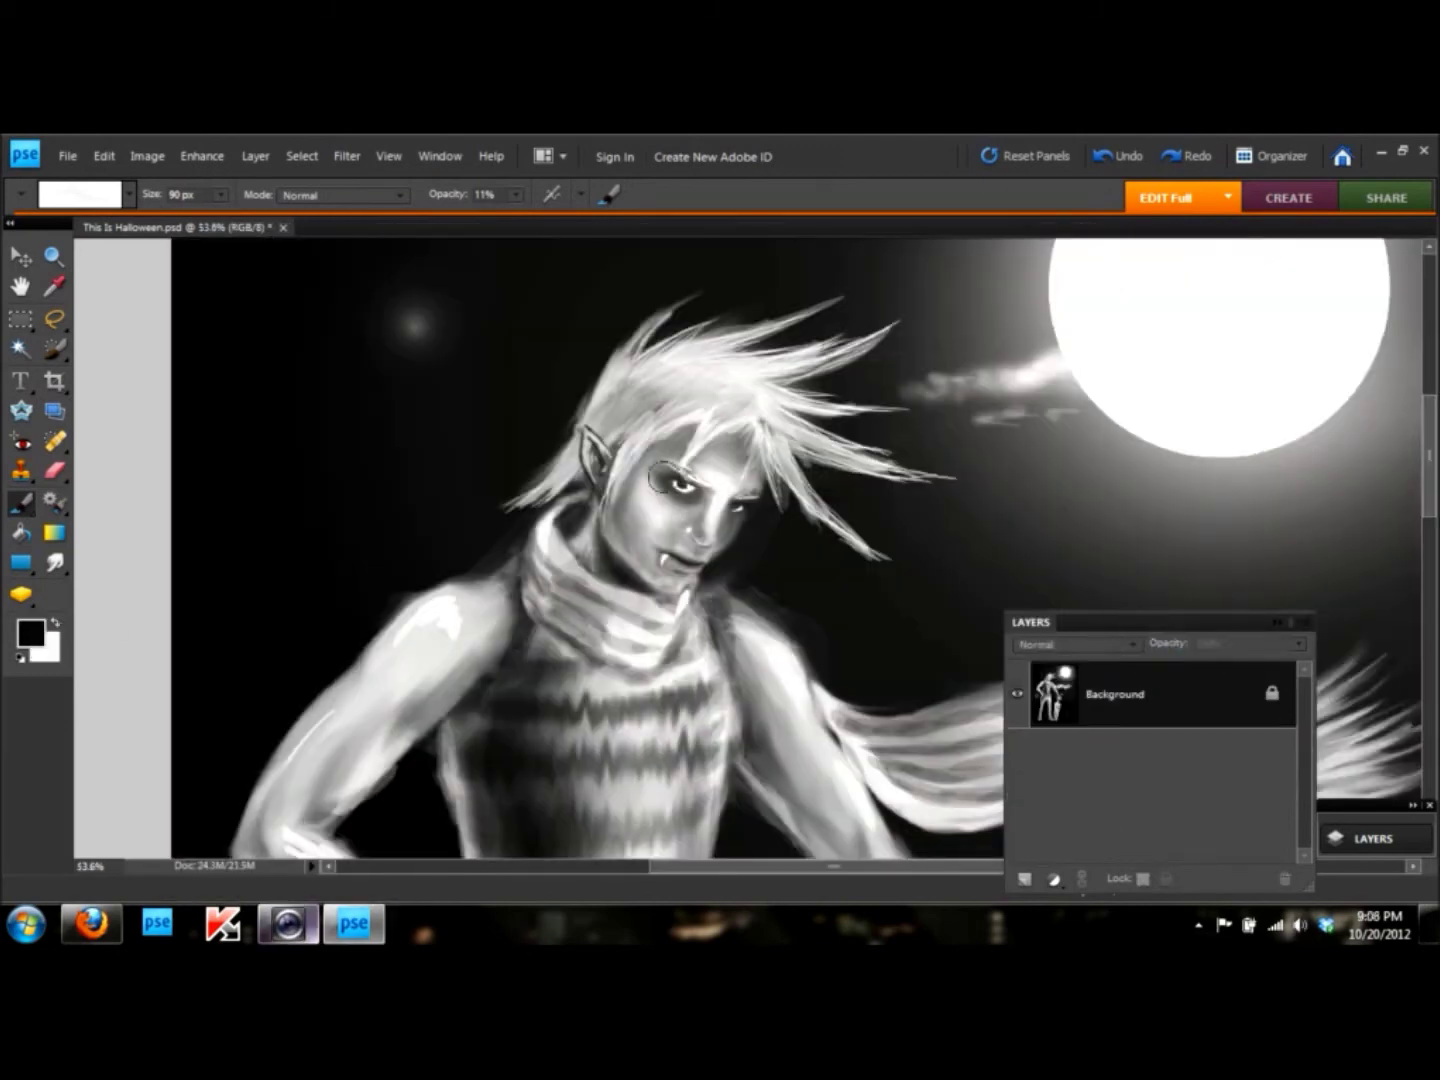
pyautogui.scroll(3, 734, 518)
pyautogui.press('[')
pyautogui.press('[')
pyautogui.press('[')
pyautogui.press('x')
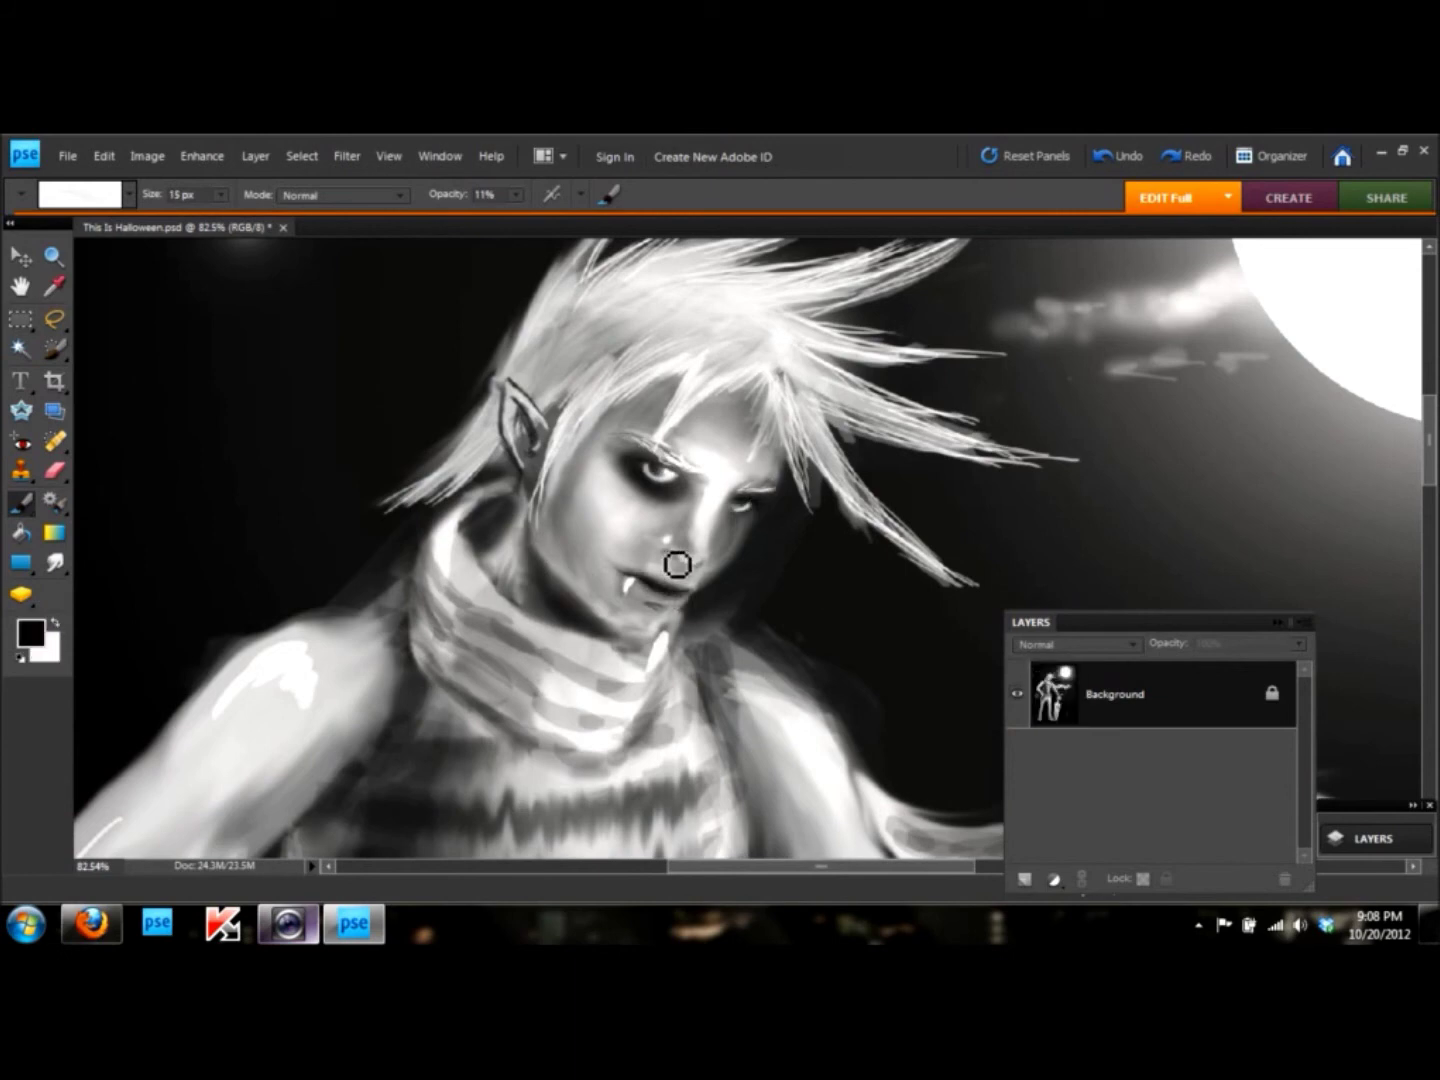
pyautogui.press('x')
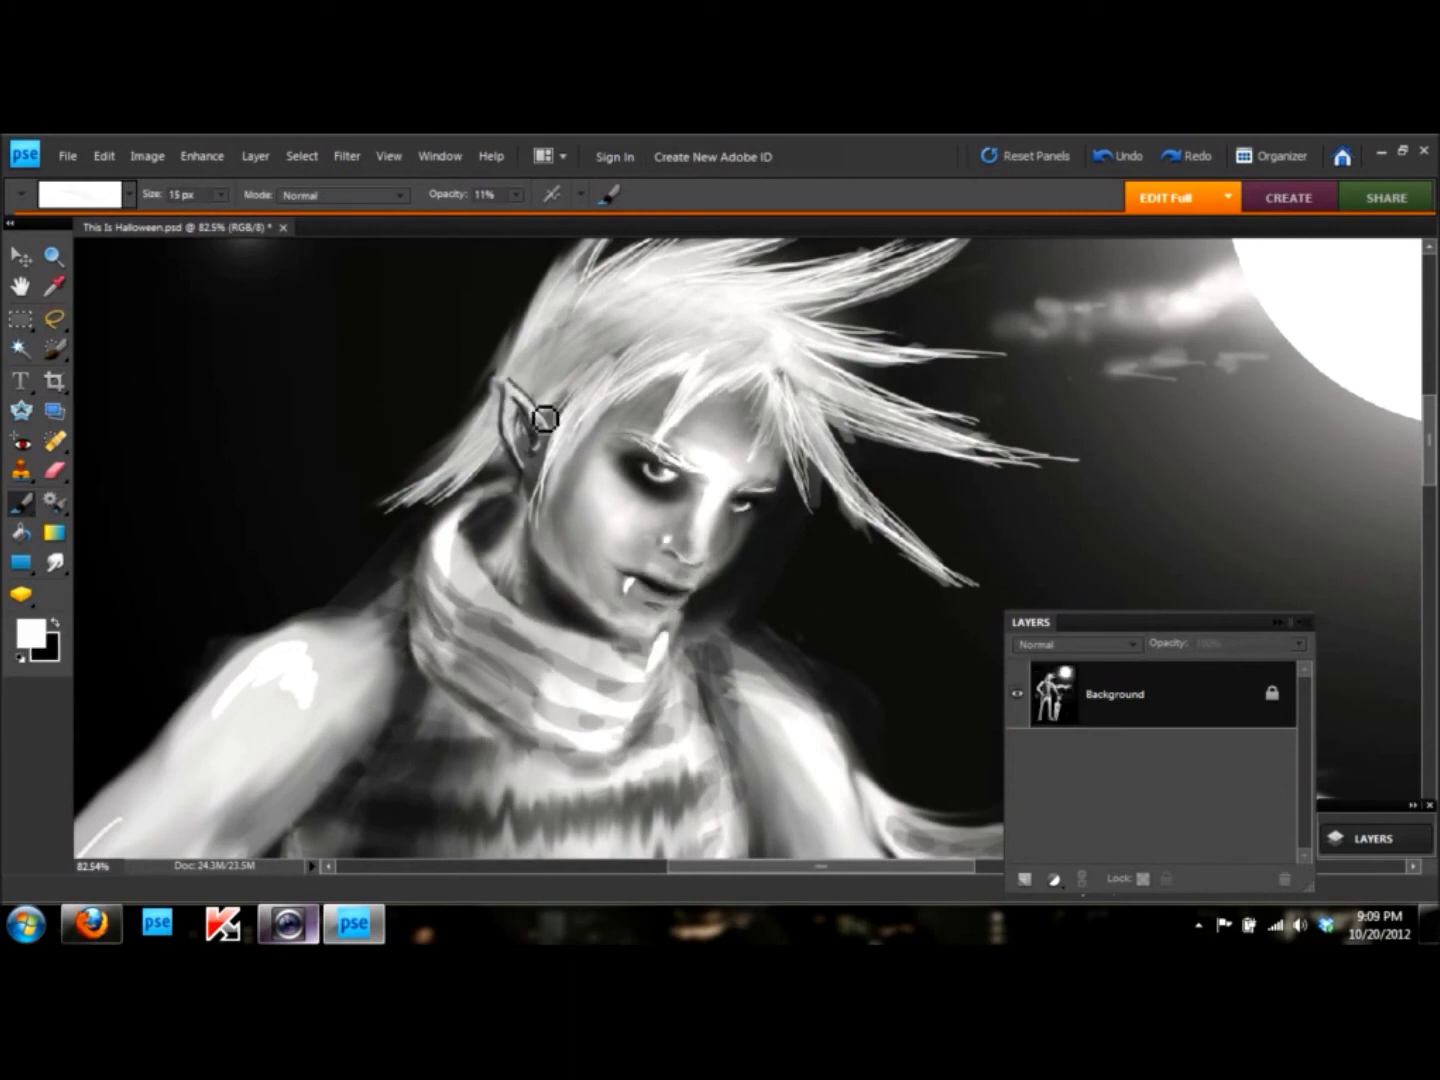
pyautogui.scroll(-2, 537, 501)
pyautogui.scroll(-1, 537, 501)
pyautogui.scroll(2, 656, 624)
pyautogui.scroll(2, 1000, 560)
# - Repaint the pumpkin's dark mouth with a square tooth, darker eyes and vertical ridge lines
pyautogui.press('x')
pyautogui.click(440, 197)
pyautogui.moveTo(667, 565)
pyautogui.mouseDown()
pyautogui.moveTo(738, 579)
pyautogui.moveTo(706, 600)
pyautogui.moveTo(750, 590)
pyautogui.mouseUp()
pyautogui.press('x')
pyautogui.press('x')
pyautogui.moveTo(795, 522)
pyautogui.mouseDown()
pyautogui.moveTo(849, 533)
pyautogui.moveTo(800, 520)
pyautogui.mouseUp()
pyautogui.moveTo(700, 481); pyautogui.dragTo(665, 500)
pyautogui.moveTo(766, 440)
pyautogui.mouseDown()
pyautogui.moveTo(742, 540)
pyautogui.moveTo(796, 510)
pyautogui.moveTo(831, 612)
pyautogui.mouseUp()
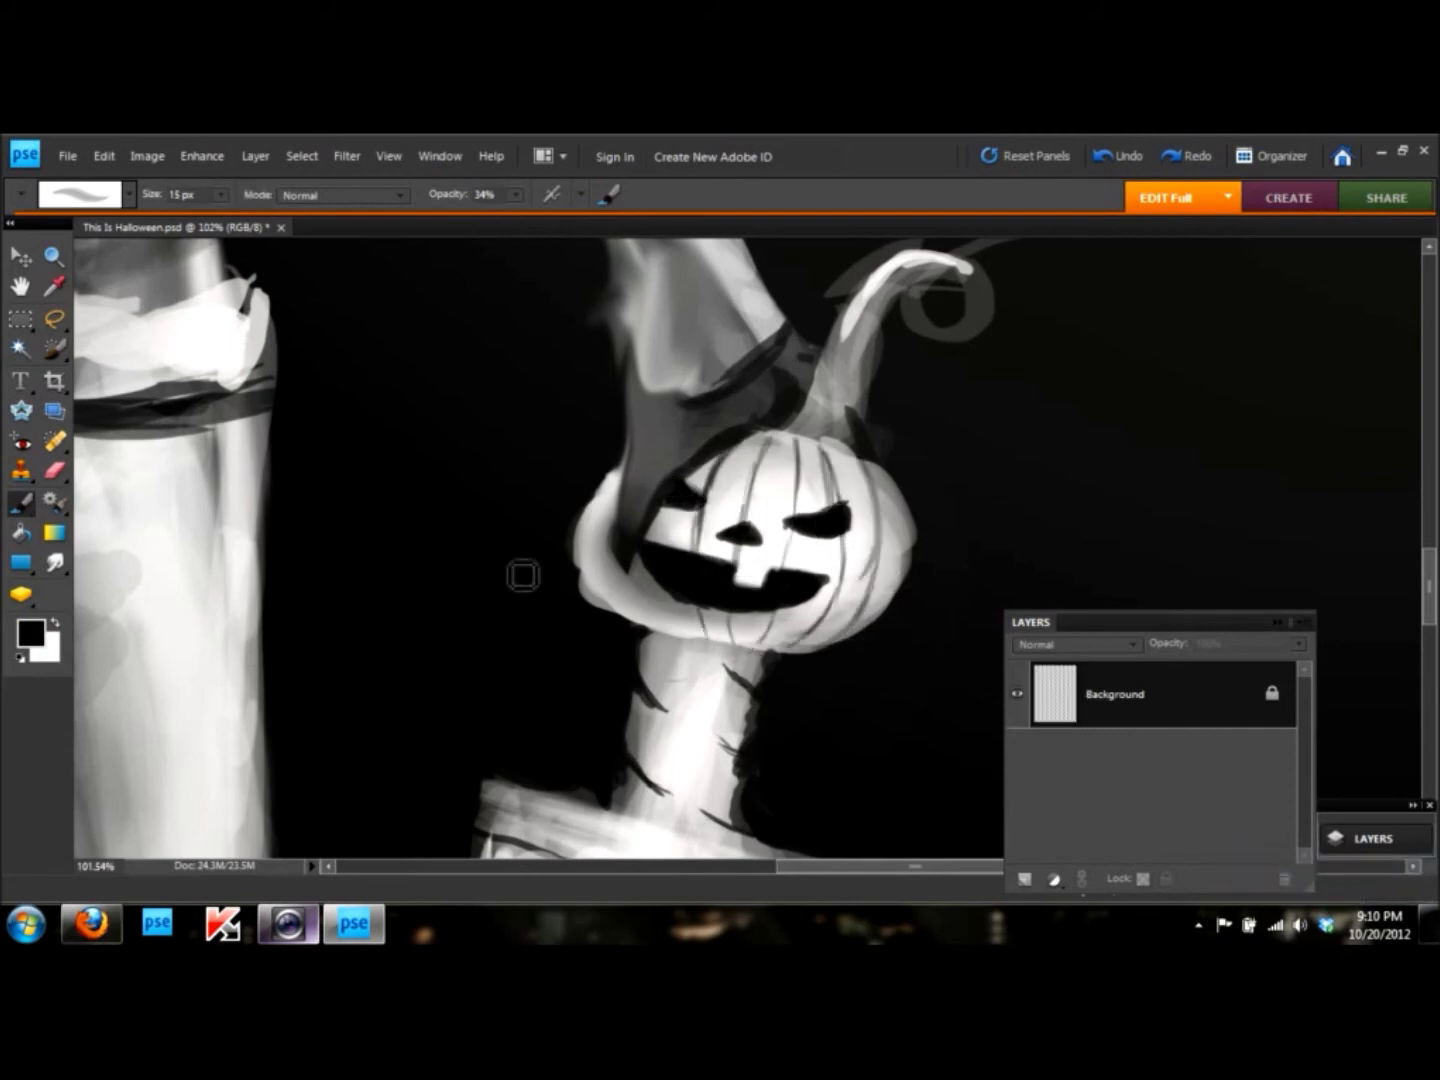
# - Paint shading strokes on the pumpkin and neck, then undo the last two strokes
pyautogui.moveTo(638, 498); pyautogui.dragTo(600, 622)
pyautogui.moveTo(569, 552); pyautogui.dragTo(900, 620)
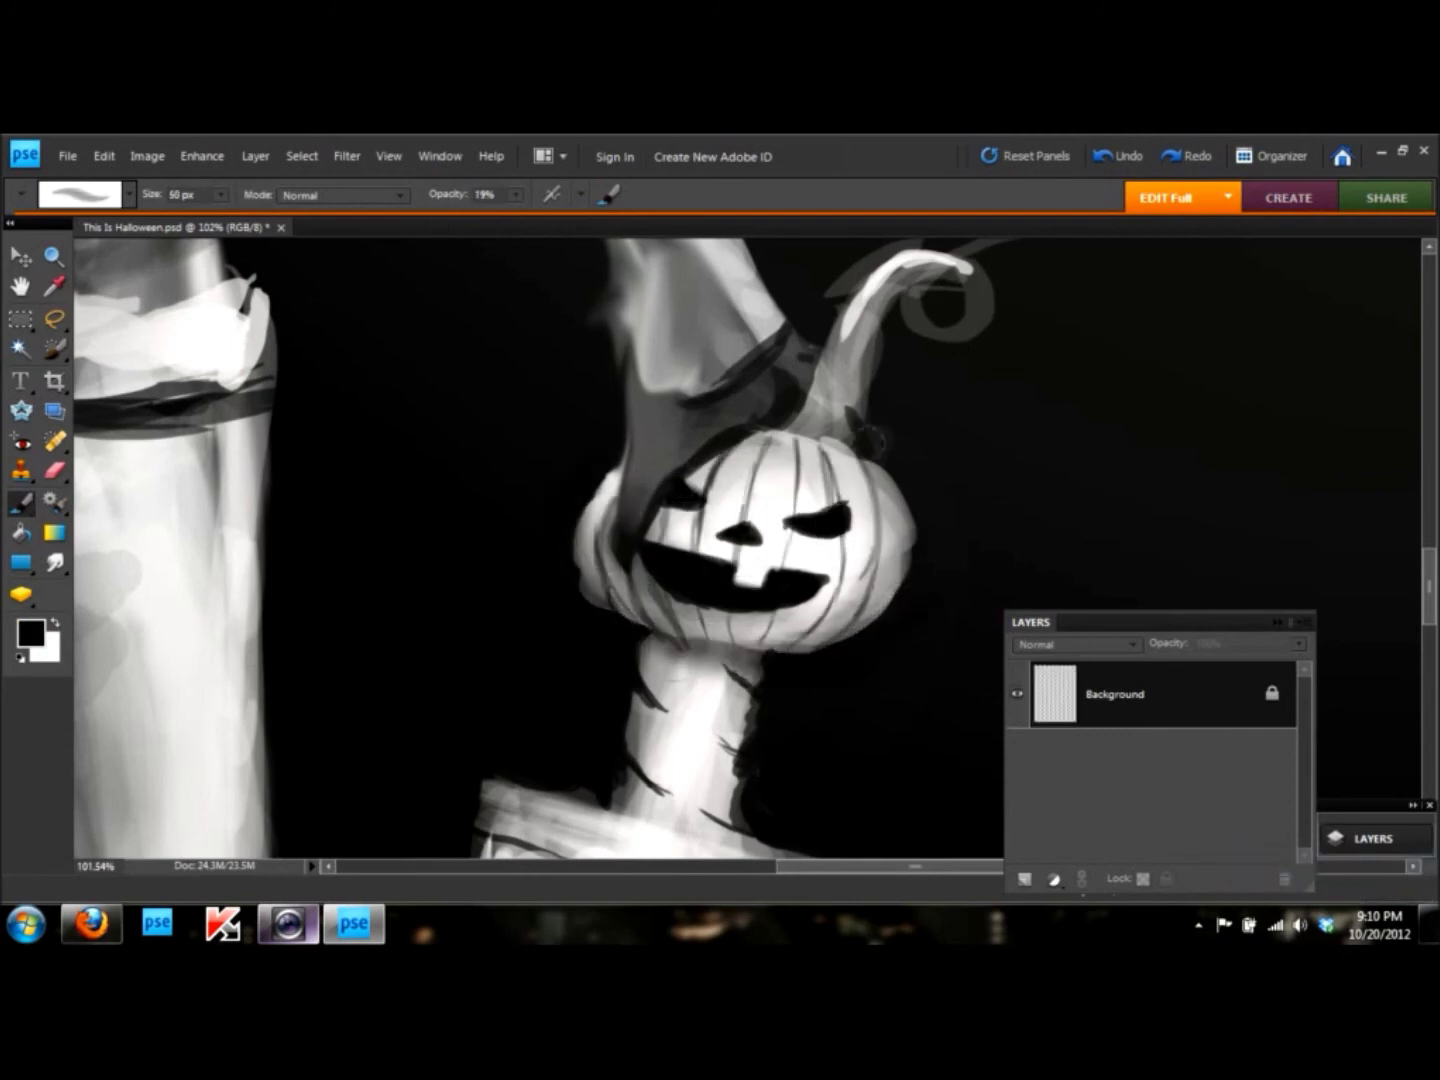
pyautogui.moveTo(880, 420); pyautogui.dragTo(761, 440)
pyautogui.moveTo(599, 530)
pyautogui.mouseDown()
pyautogui.moveTo(690, 740)
pyautogui.moveTo(707, 690)
pyautogui.mouseUp()
pyautogui.hotkey('ctrl', 'z')
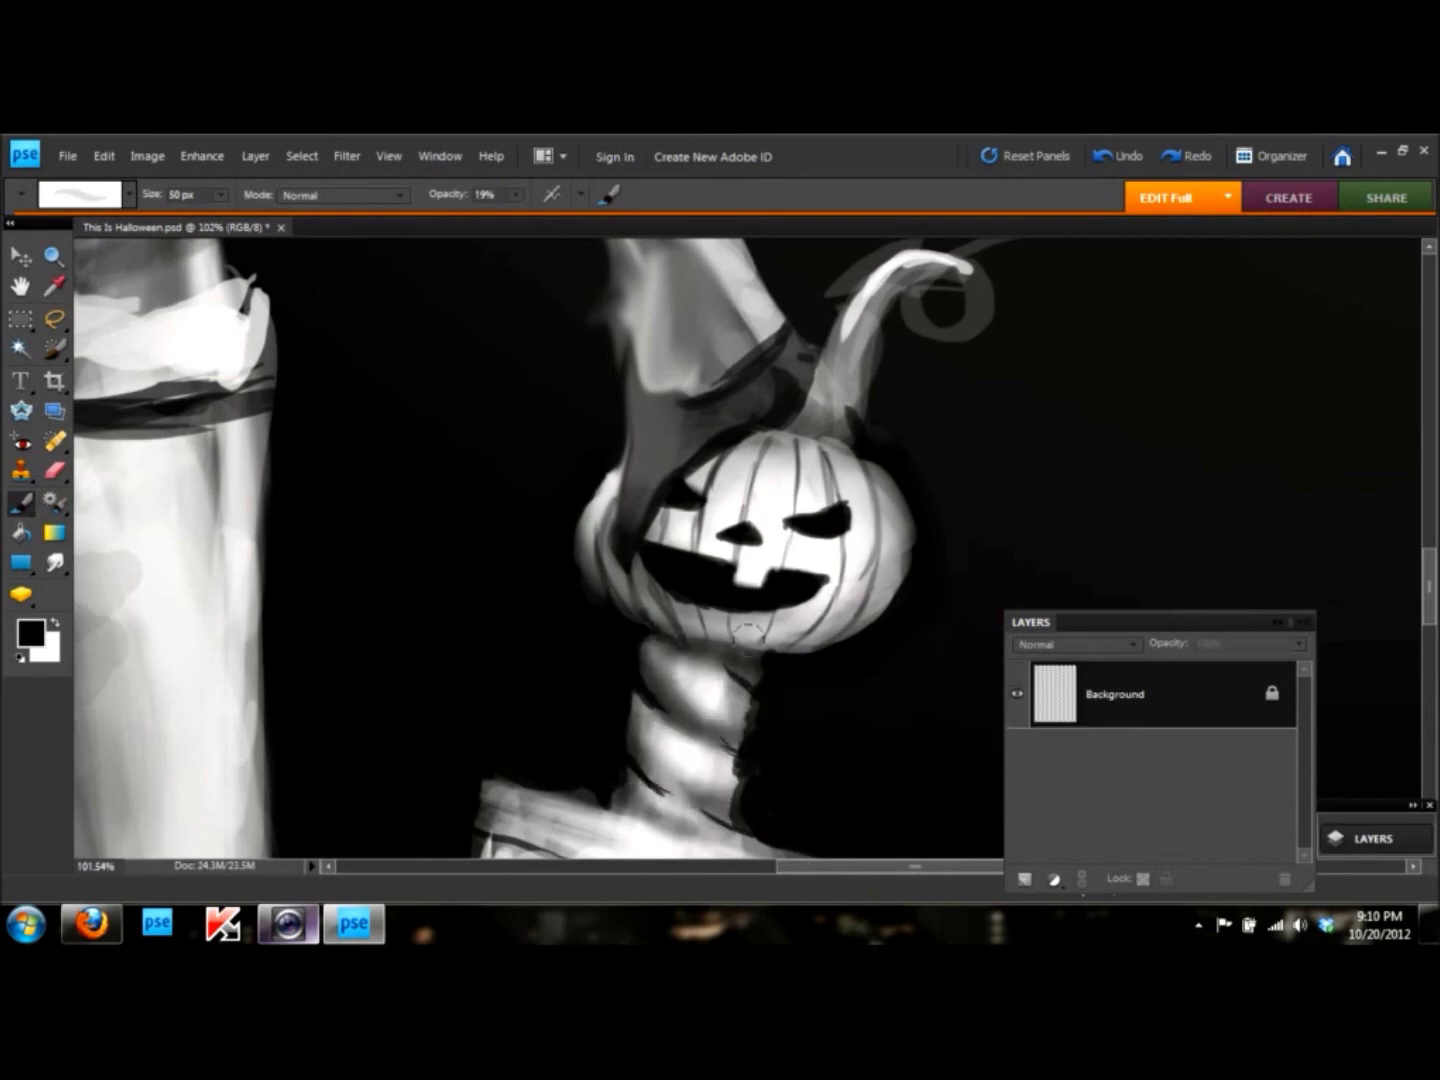
pyautogui.hotkey('ctrl', 'z')
# - Smudge the pumpkin's right side, pull its stem into a longer curve and blend the dark collar
pyautogui.press('r')
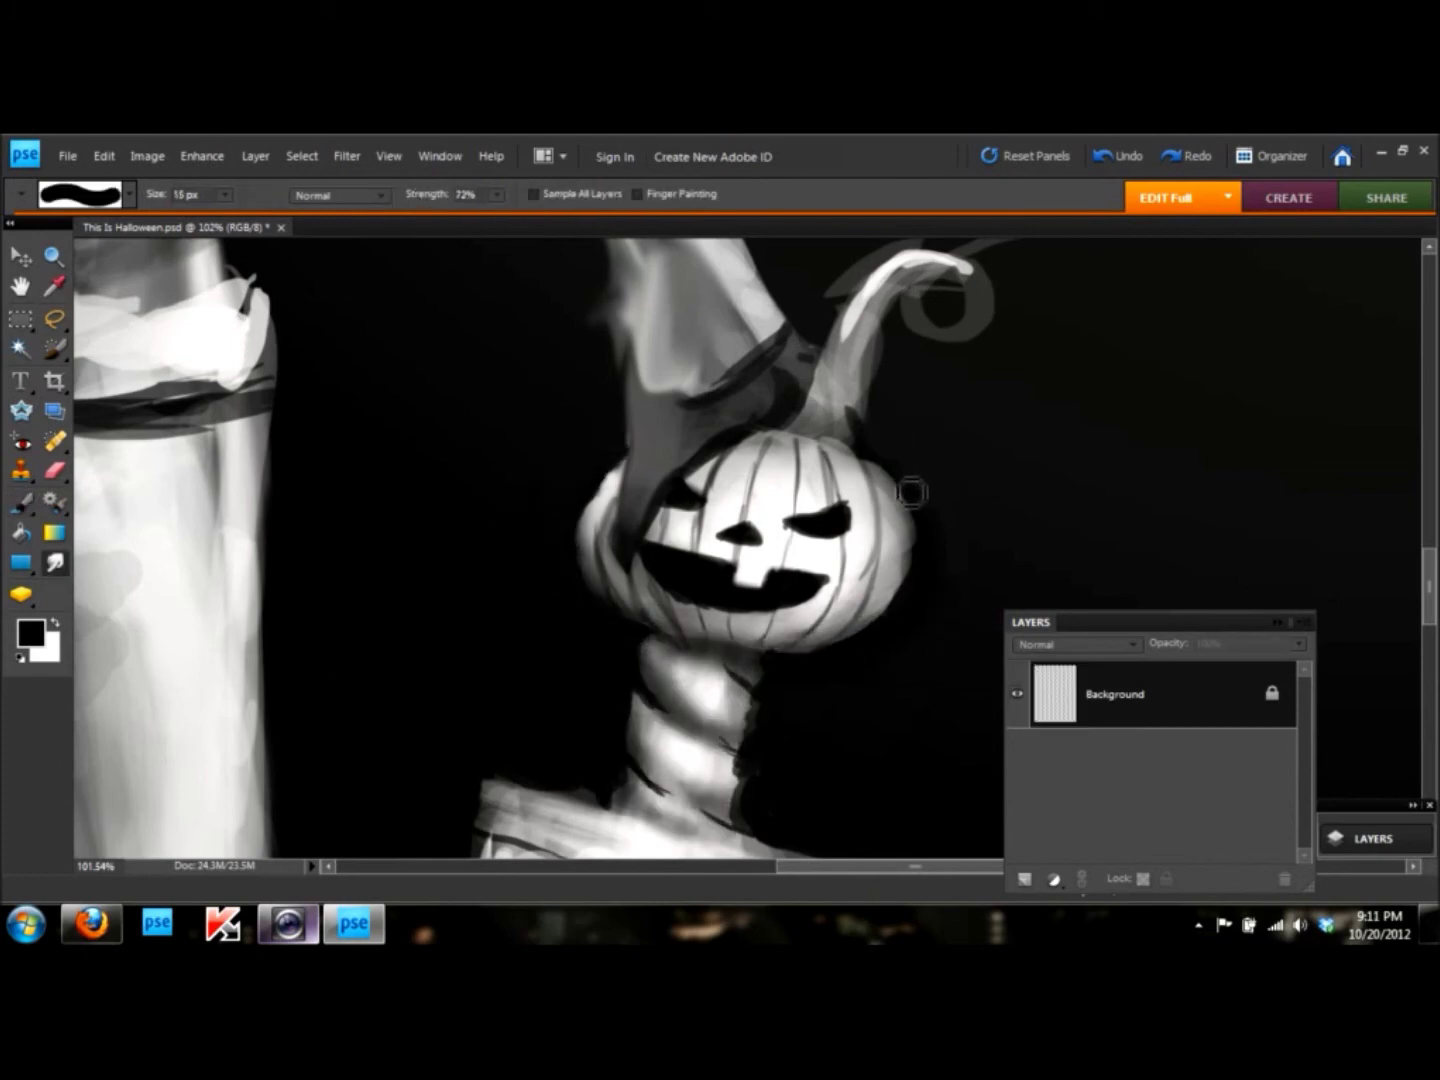
pyautogui.moveTo(899, 525); pyautogui.dragTo(861, 634)
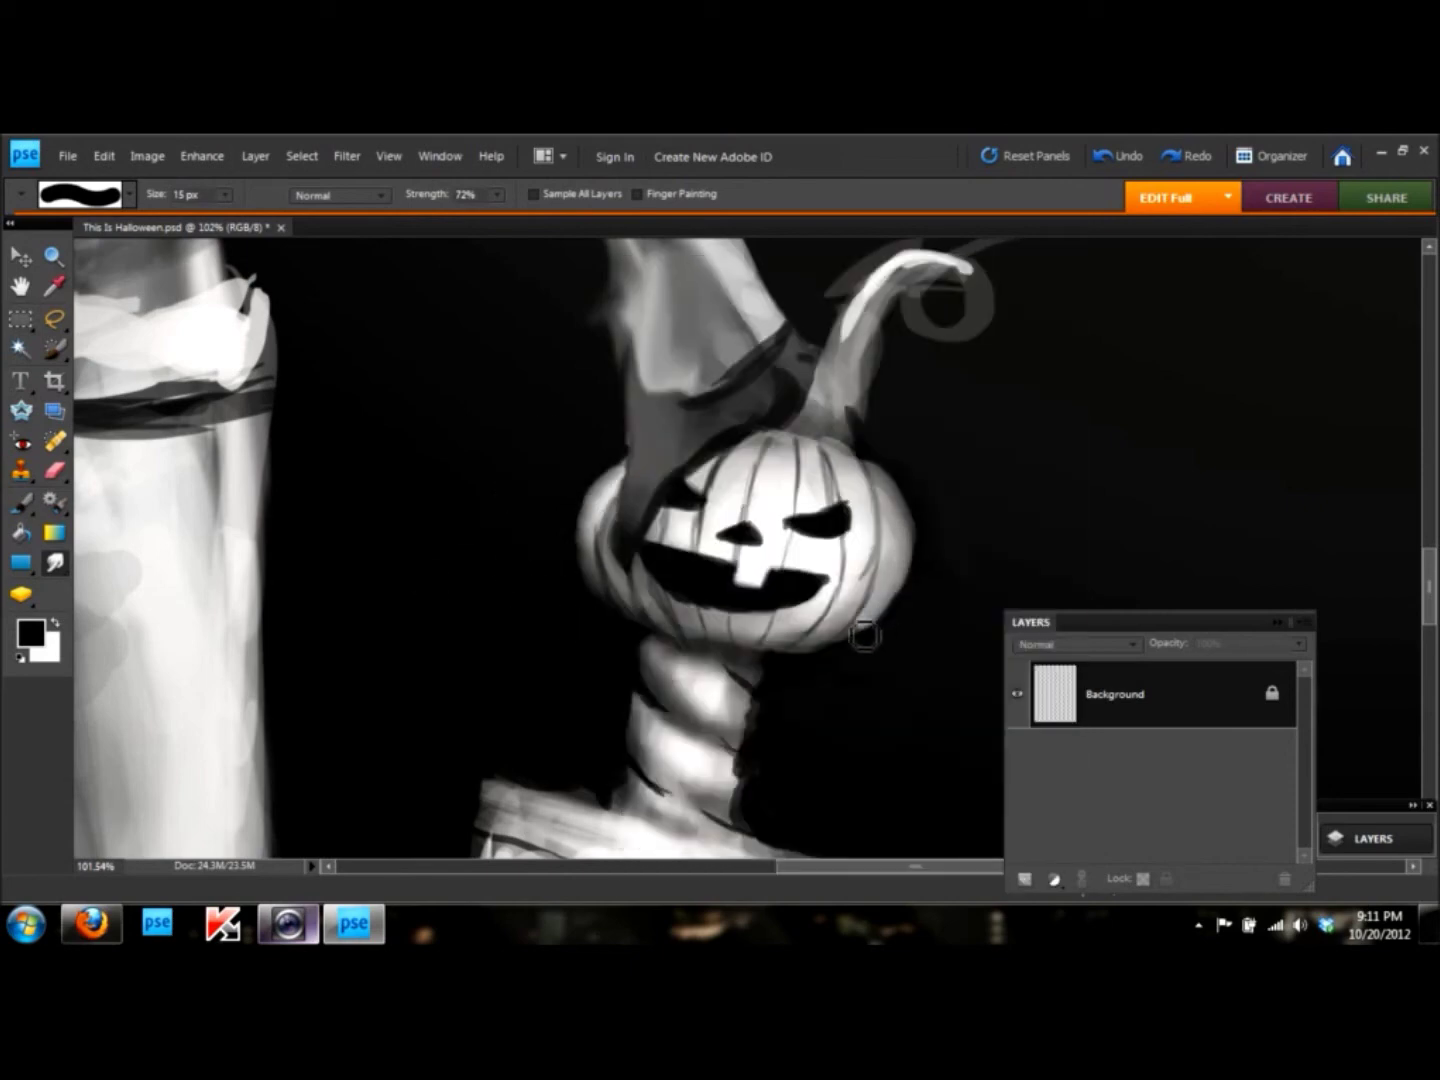
pyautogui.moveTo(877, 330)
pyautogui.mouseDown()
pyautogui.moveTo(845, 440)
pyautogui.moveTo(850, 419)
pyautogui.moveTo(882, 453)
pyautogui.moveTo(976, 391)
pyautogui.mouseUp()
pyautogui.scroll(3, 880, 430)
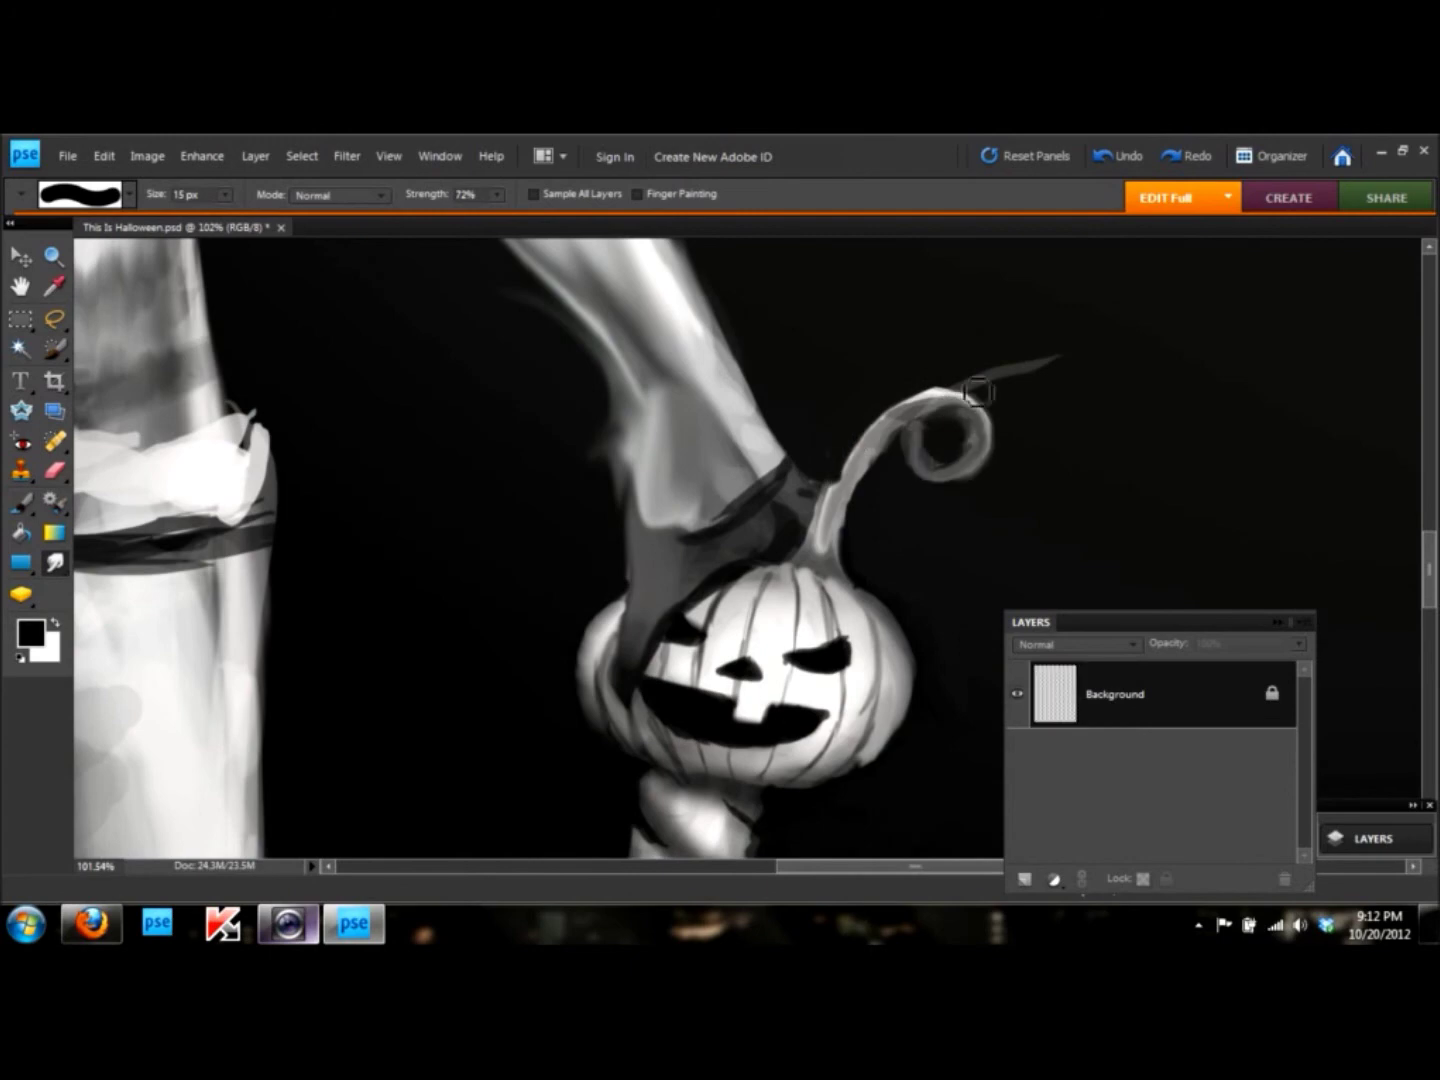
pyautogui.scroll(-4, 1001, 600)
pyautogui.scroll(2, 797, 464)
pyautogui.moveTo(858, 530)
pyautogui.mouseDown()
pyautogui.moveTo(808, 556)
pyautogui.moveTo(881, 536)
pyautogui.mouseUp()
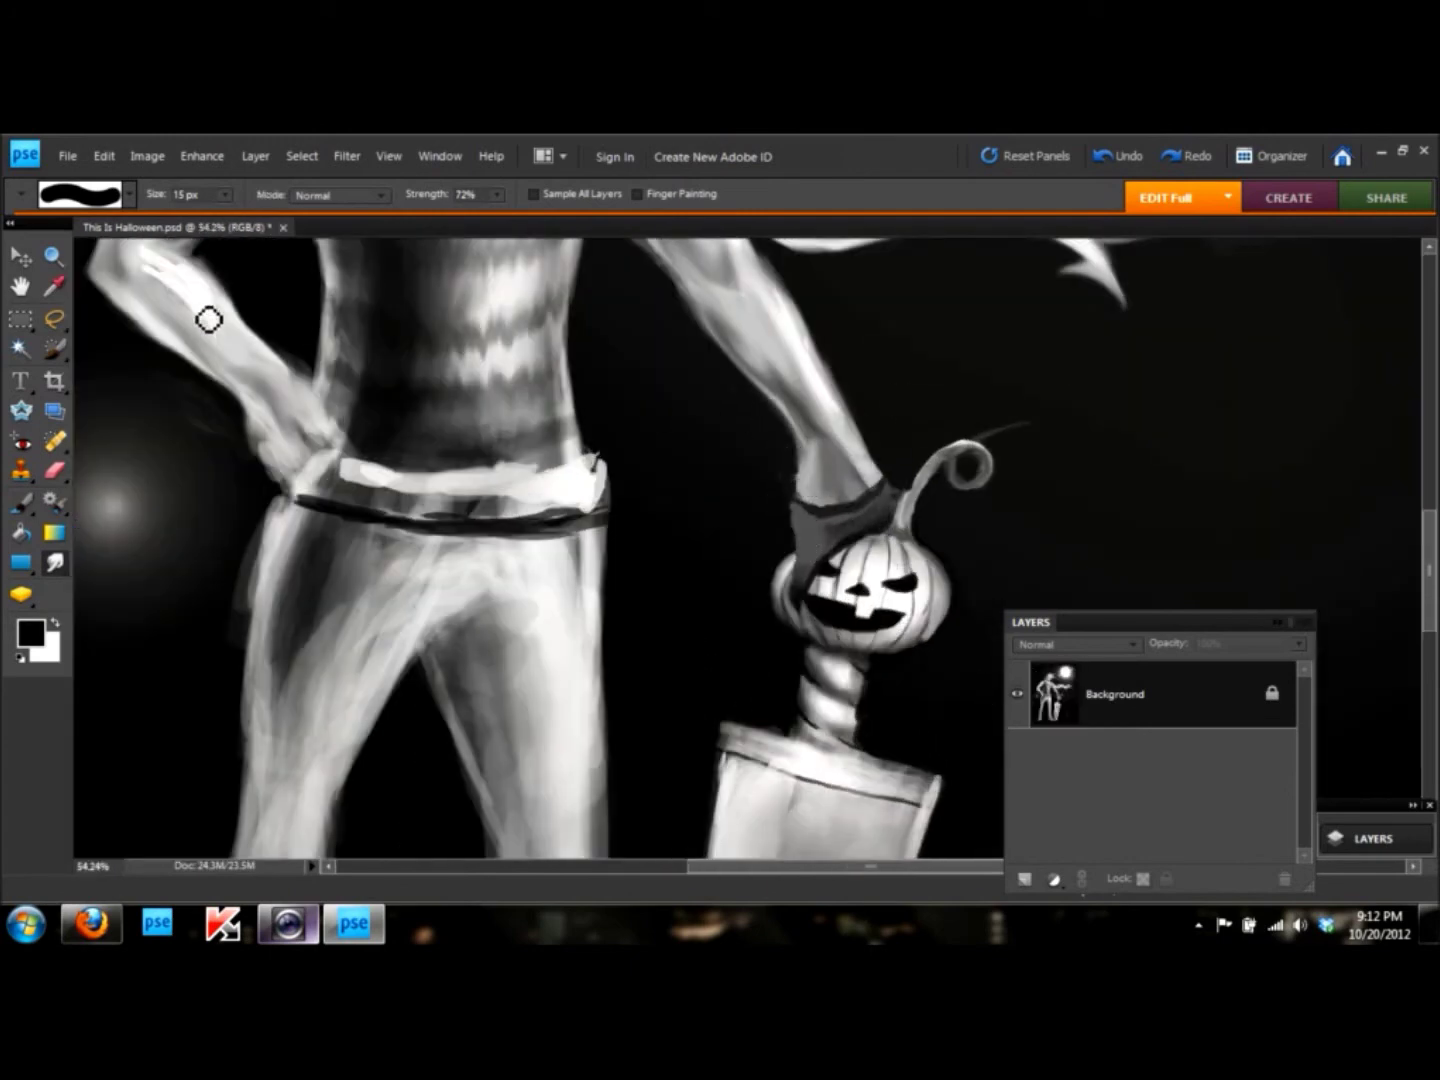
# - Smudge and paint dark segmented bands across the elf's belt
pyautogui.press('b')
pyautogui.press('x')
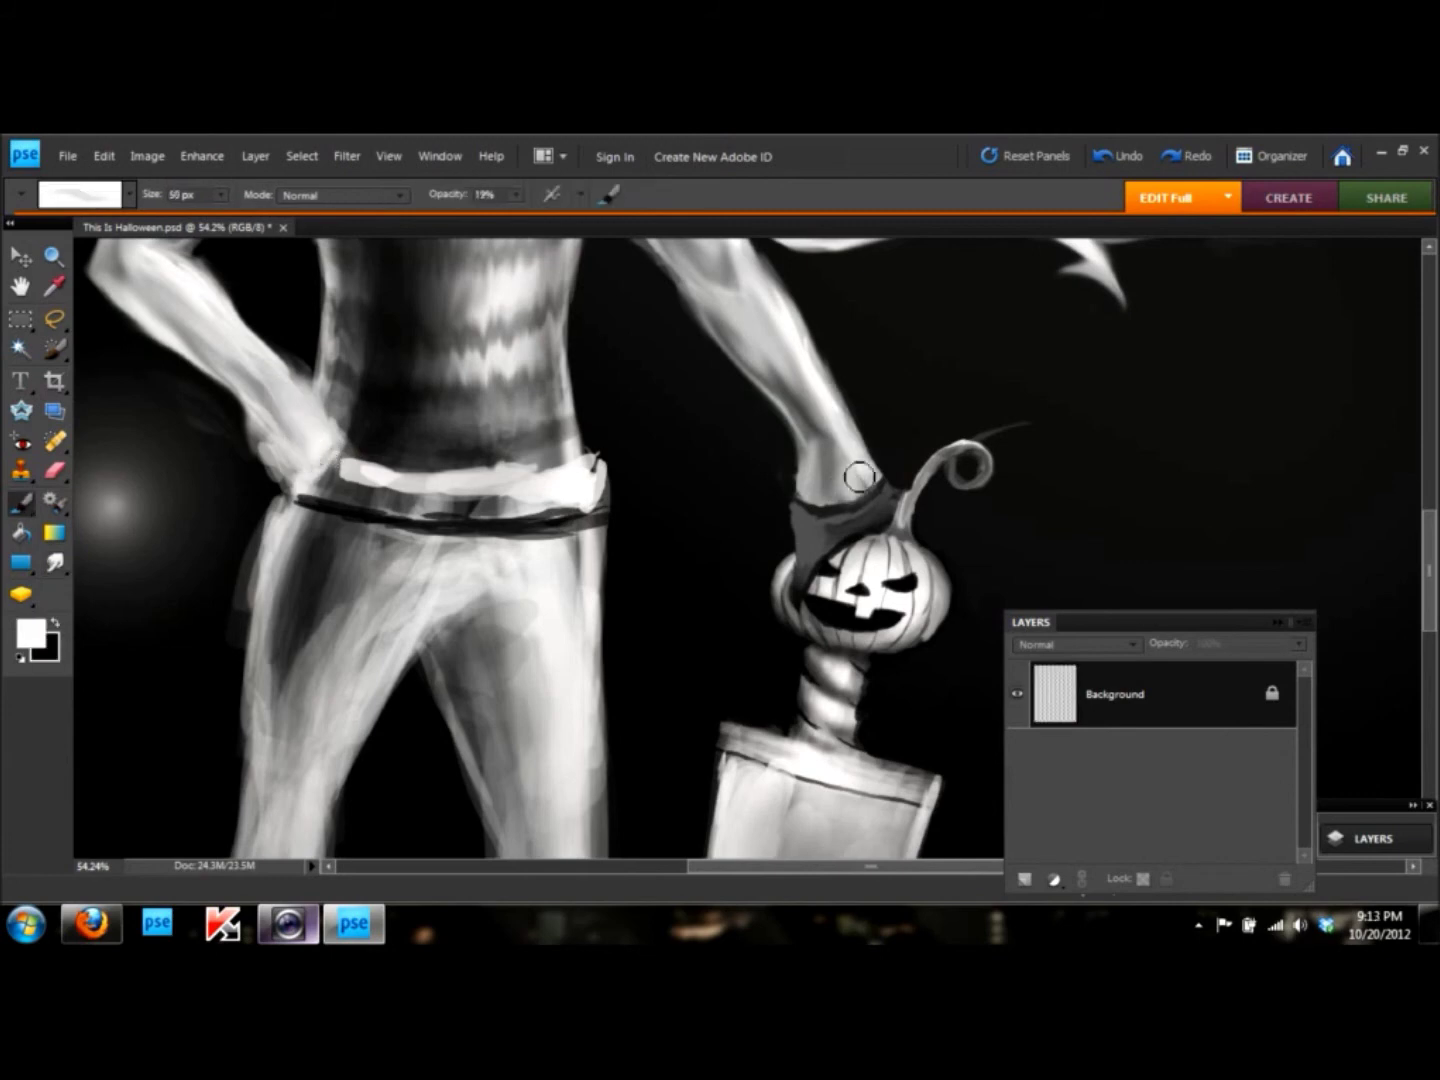
pyautogui.scroll(-2, 999, 594)
pyautogui.scroll(-2, 999, 594)
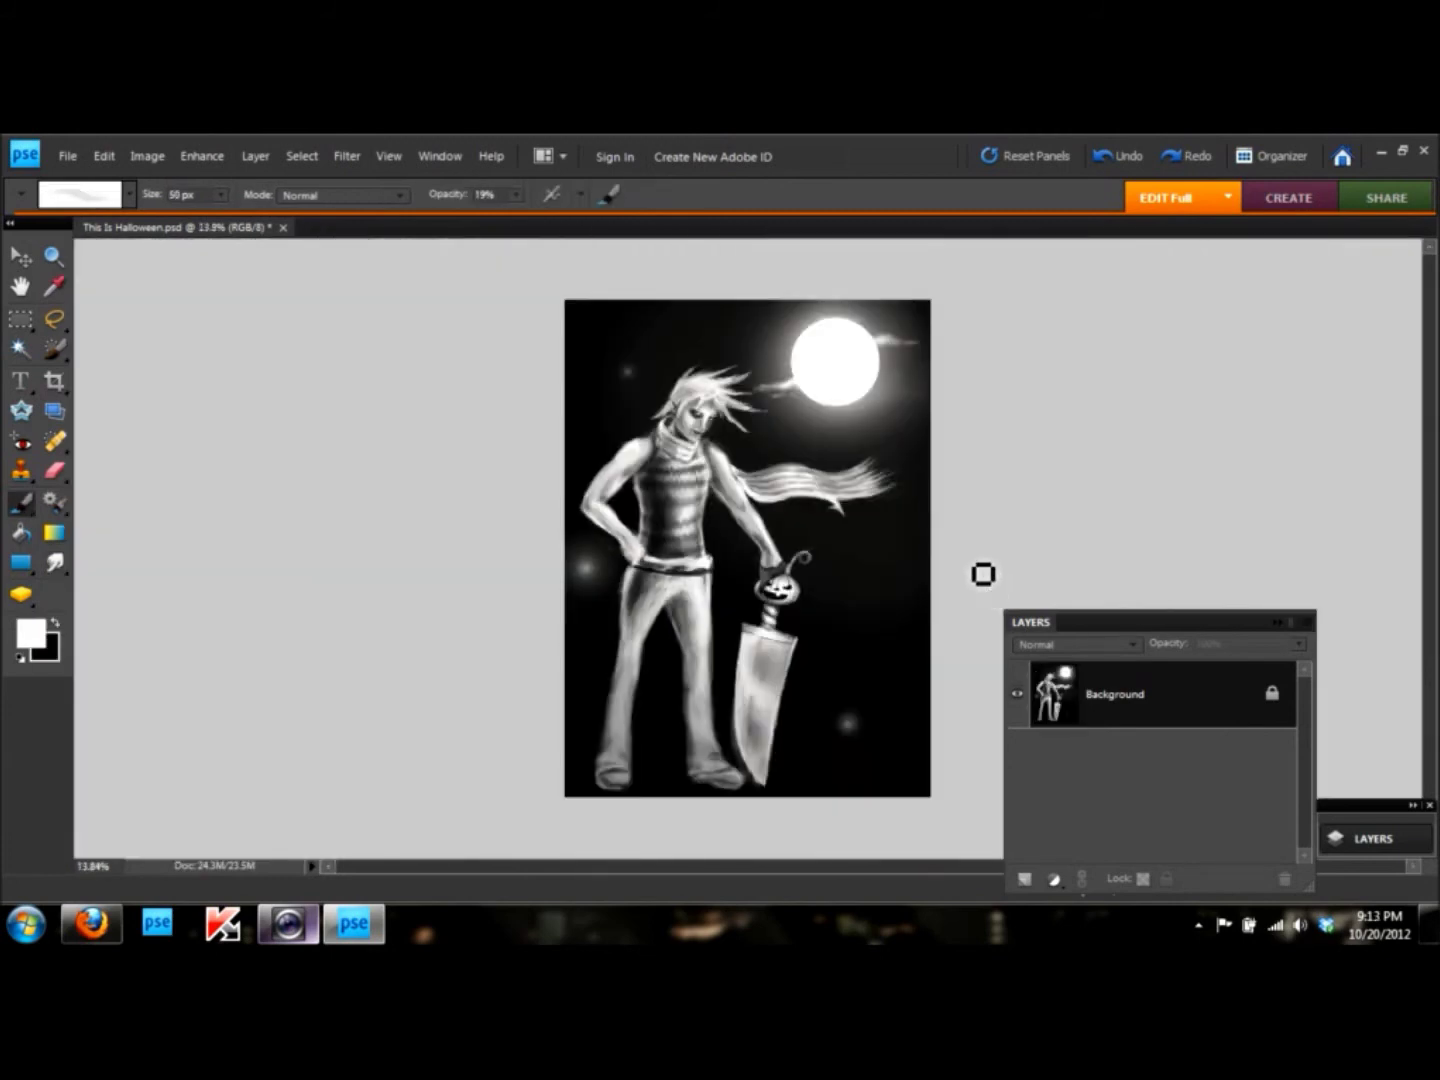
pyautogui.click(92, 922)
pyautogui.click(353, 923)
pyautogui.scroll(2, 674, 632)
pyautogui.scroll(1, 674, 633)
pyautogui.press('r')
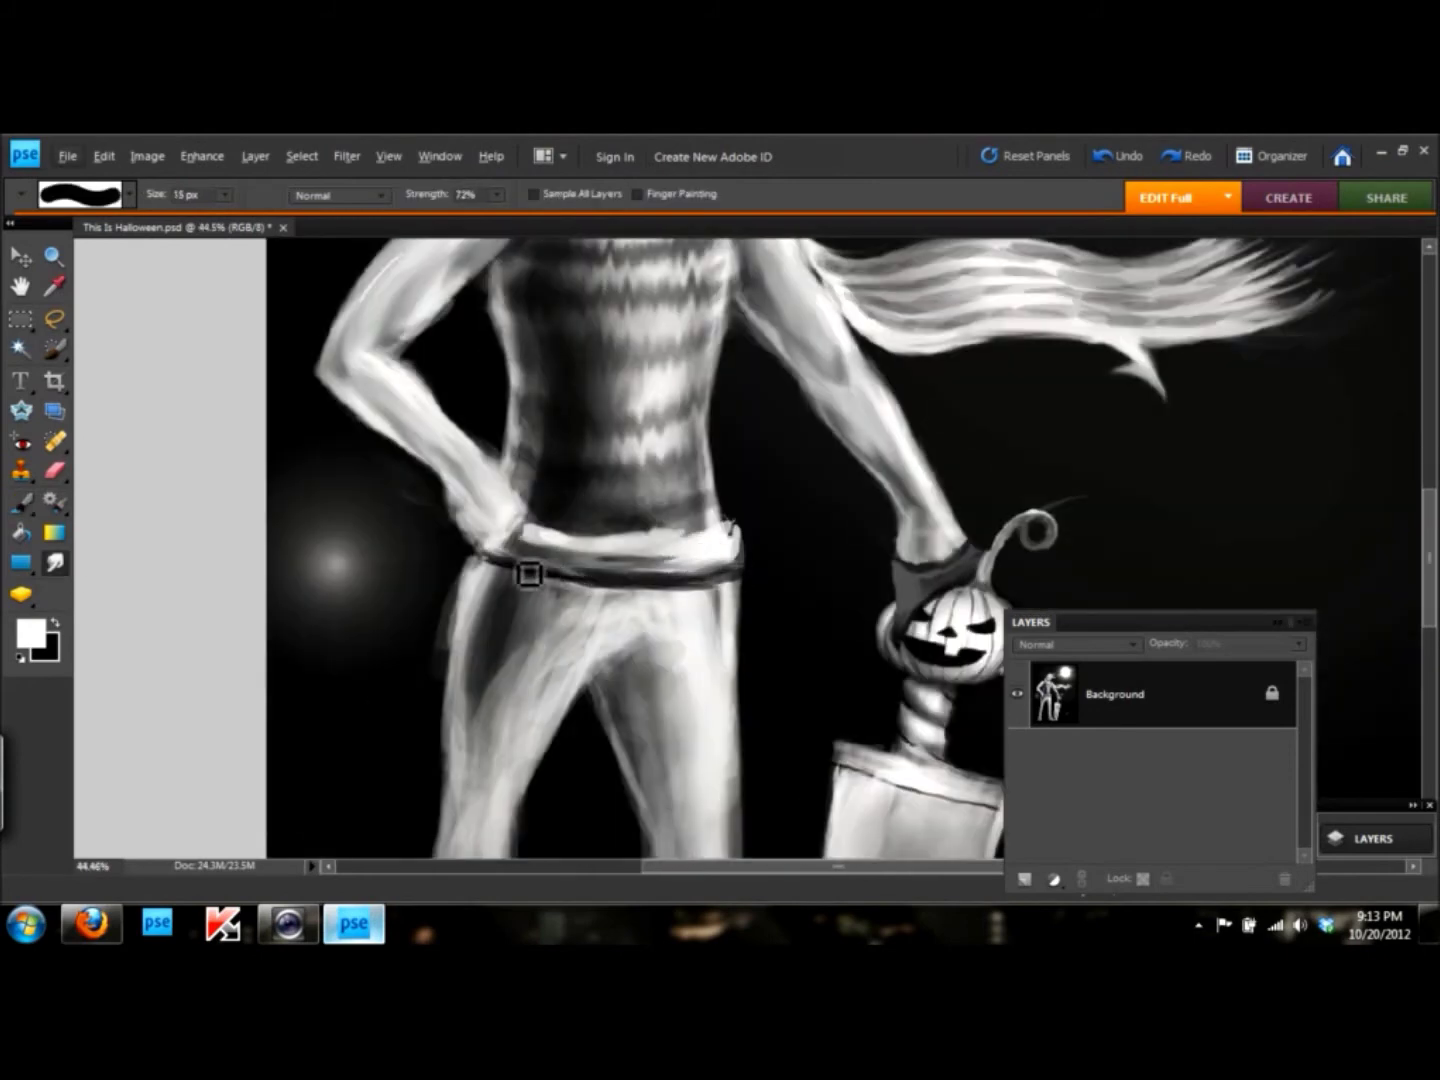
pyautogui.moveTo(644, 566)
pyautogui.mouseDown()
pyautogui.moveTo(599, 557)
pyautogui.moveTo(633, 572)
pyautogui.moveTo(614, 582)
pyautogui.moveTo(680, 565)
pyautogui.moveTo(568, 554)
pyautogui.mouseUp()
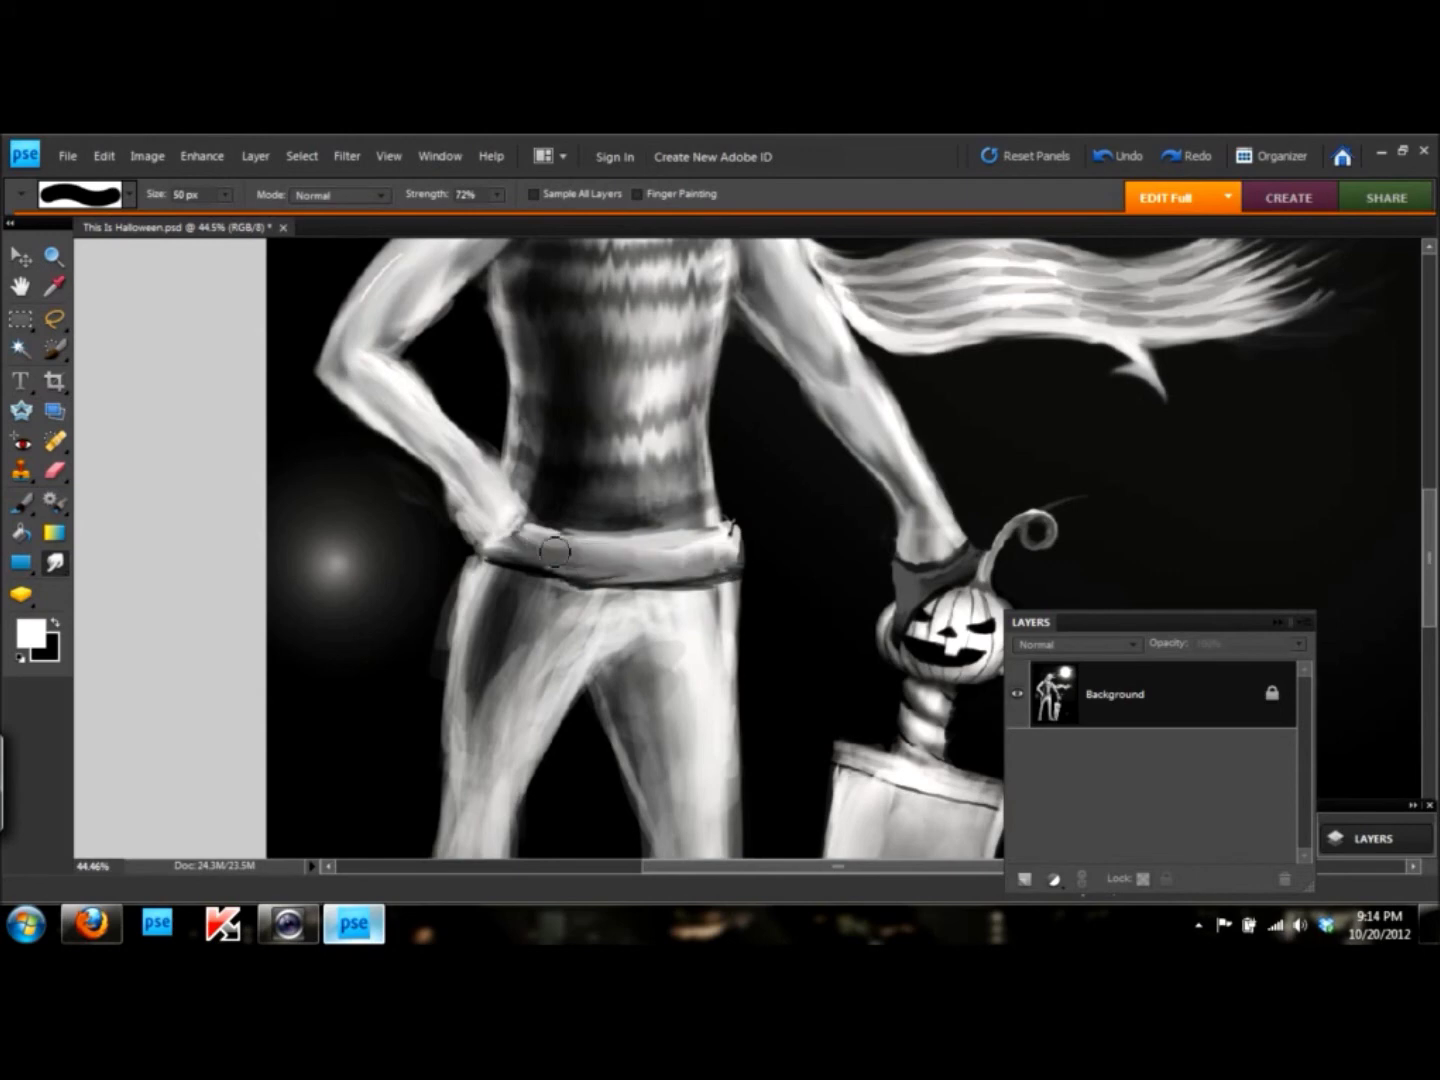
pyautogui.moveTo(702, 565)
pyautogui.mouseDown()
pyautogui.moveTo(561, 561)
pyautogui.moveTo(675, 551)
pyautogui.moveTo(624, 589)
pyautogui.mouseUp()
pyautogui.press('b')
pyautogui.press('x')
pyautogui.press('x')
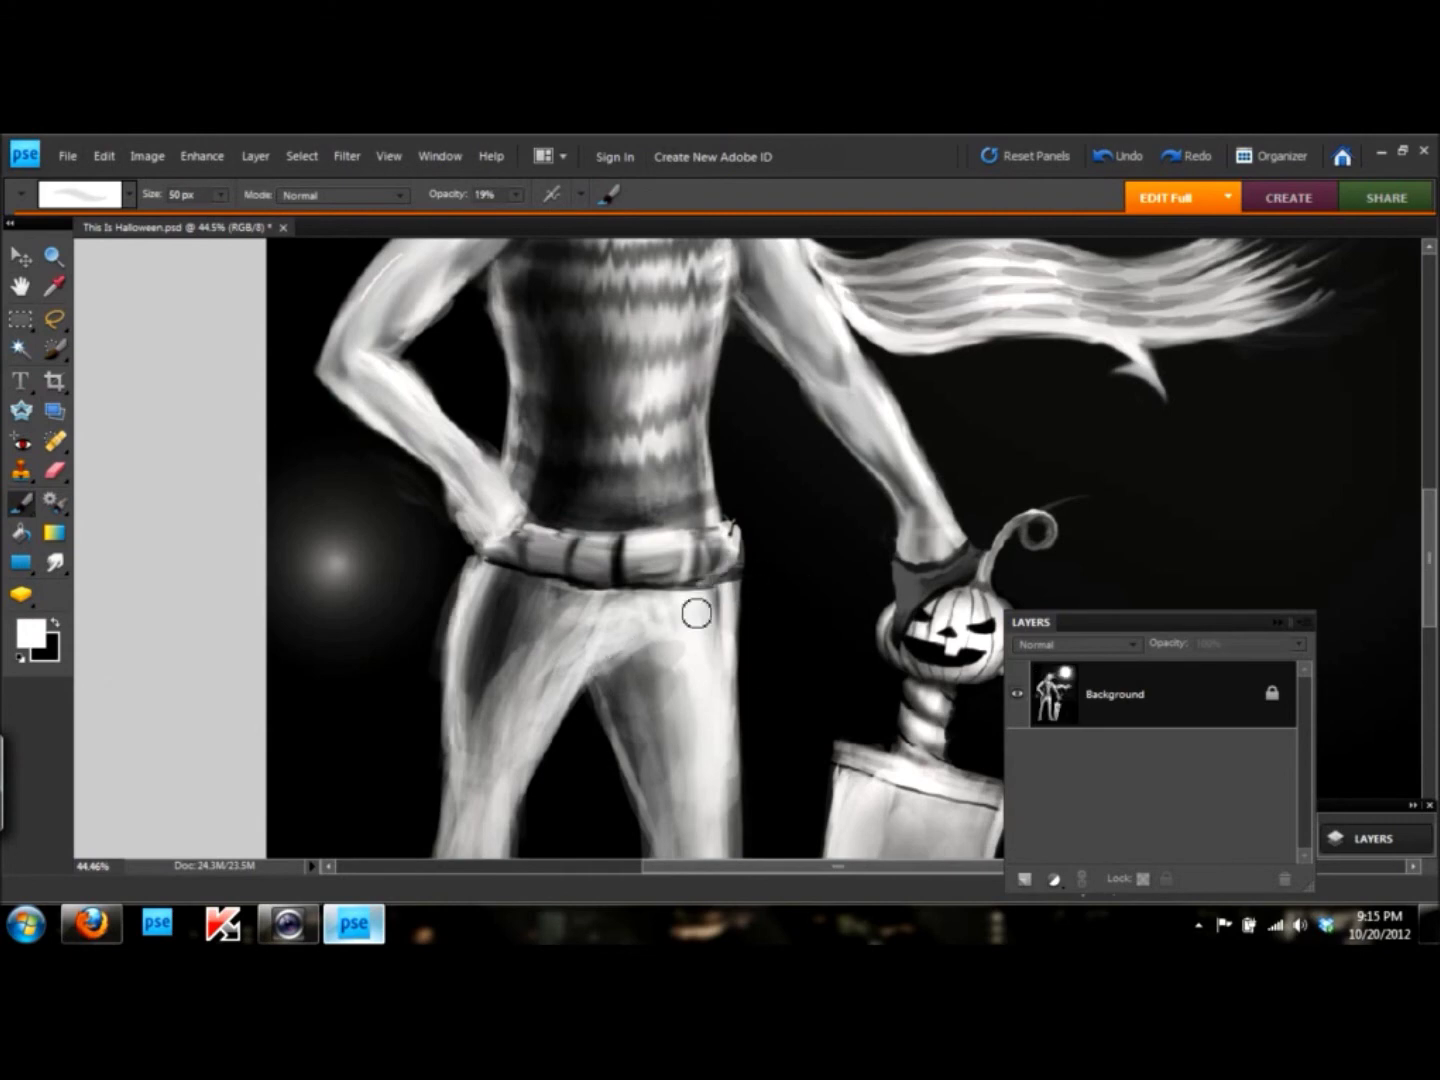
# - Add a colorized Hue/Saturation layer tinted orange (Hue 29) and invert its mask to black
pyautogui.scroll(-5, 698, 615)
pyautogui.click(1055, 879)
pyautogui.click(1110, 759)
pyautogui.click(1130, 563)
pyautogui.moveTo(1035, 396); pyautogui.dragTo(1321, 437)
pyautogui.click(104, 155)
pyautogui.hotkey('ctrl', 'i')
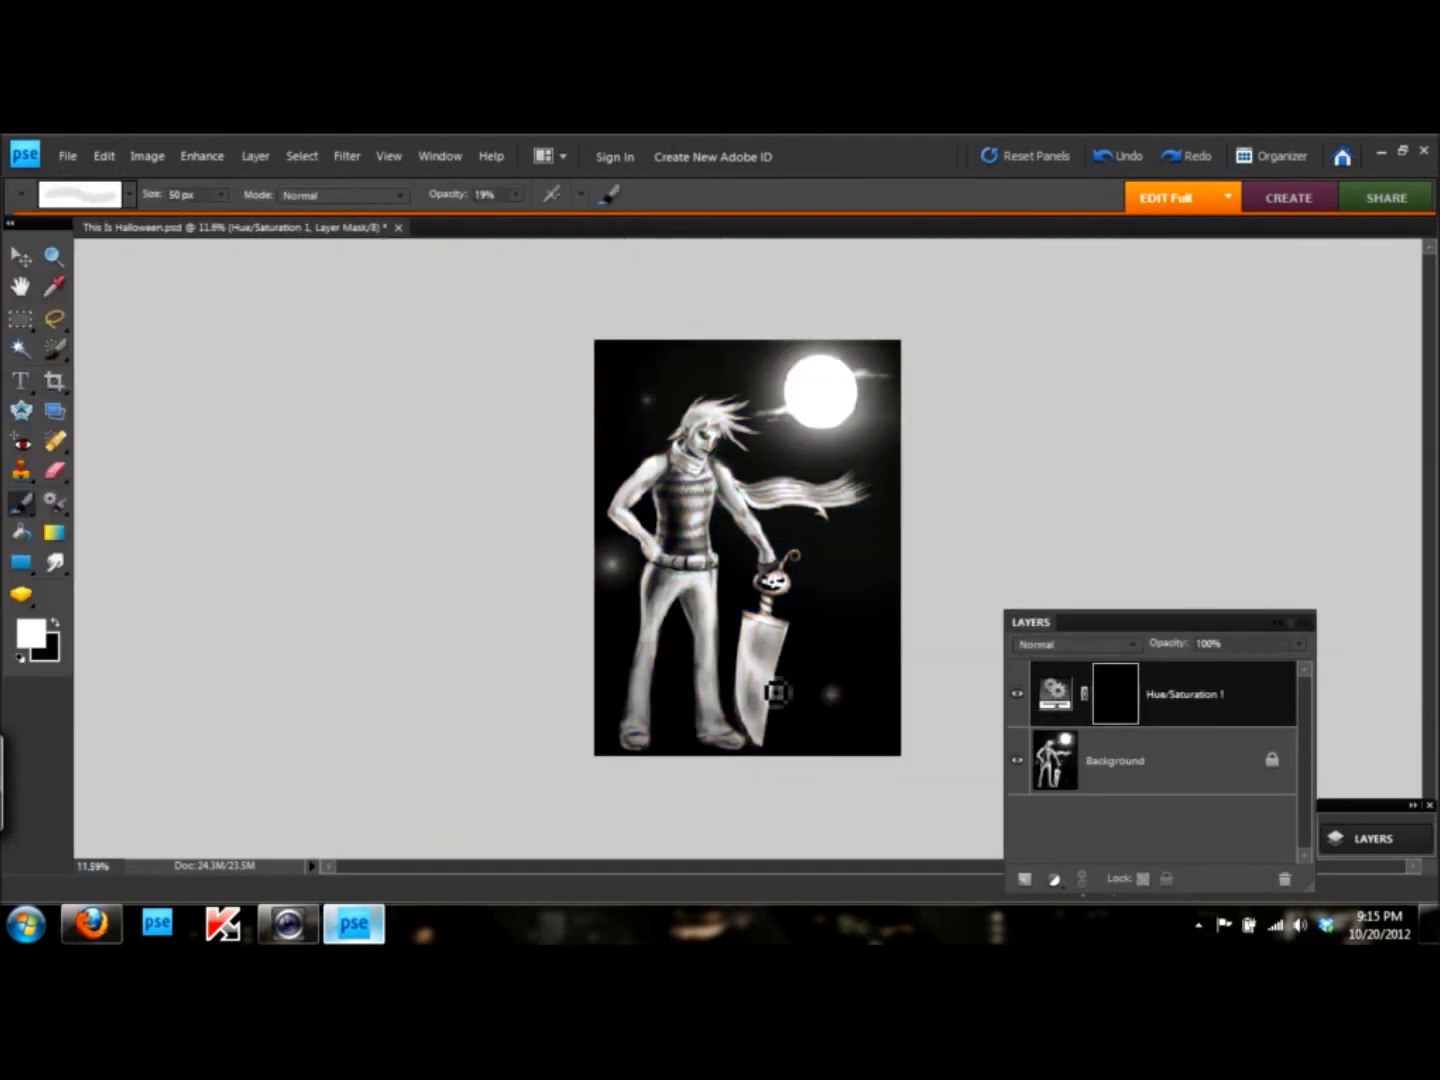
# - Paint the orange tint onto the pumpkin, and add a red tint layer named 'Red' behind a black mask
pyautogui.scroll(5, 754, 582)
pyautogui.moveTo(843, 552)
pyautogui.mouseDown()
pyautogui.moveTo(812, 497)
pyautogui.moveTo(817, 598)
pyautogui.mouseUp()
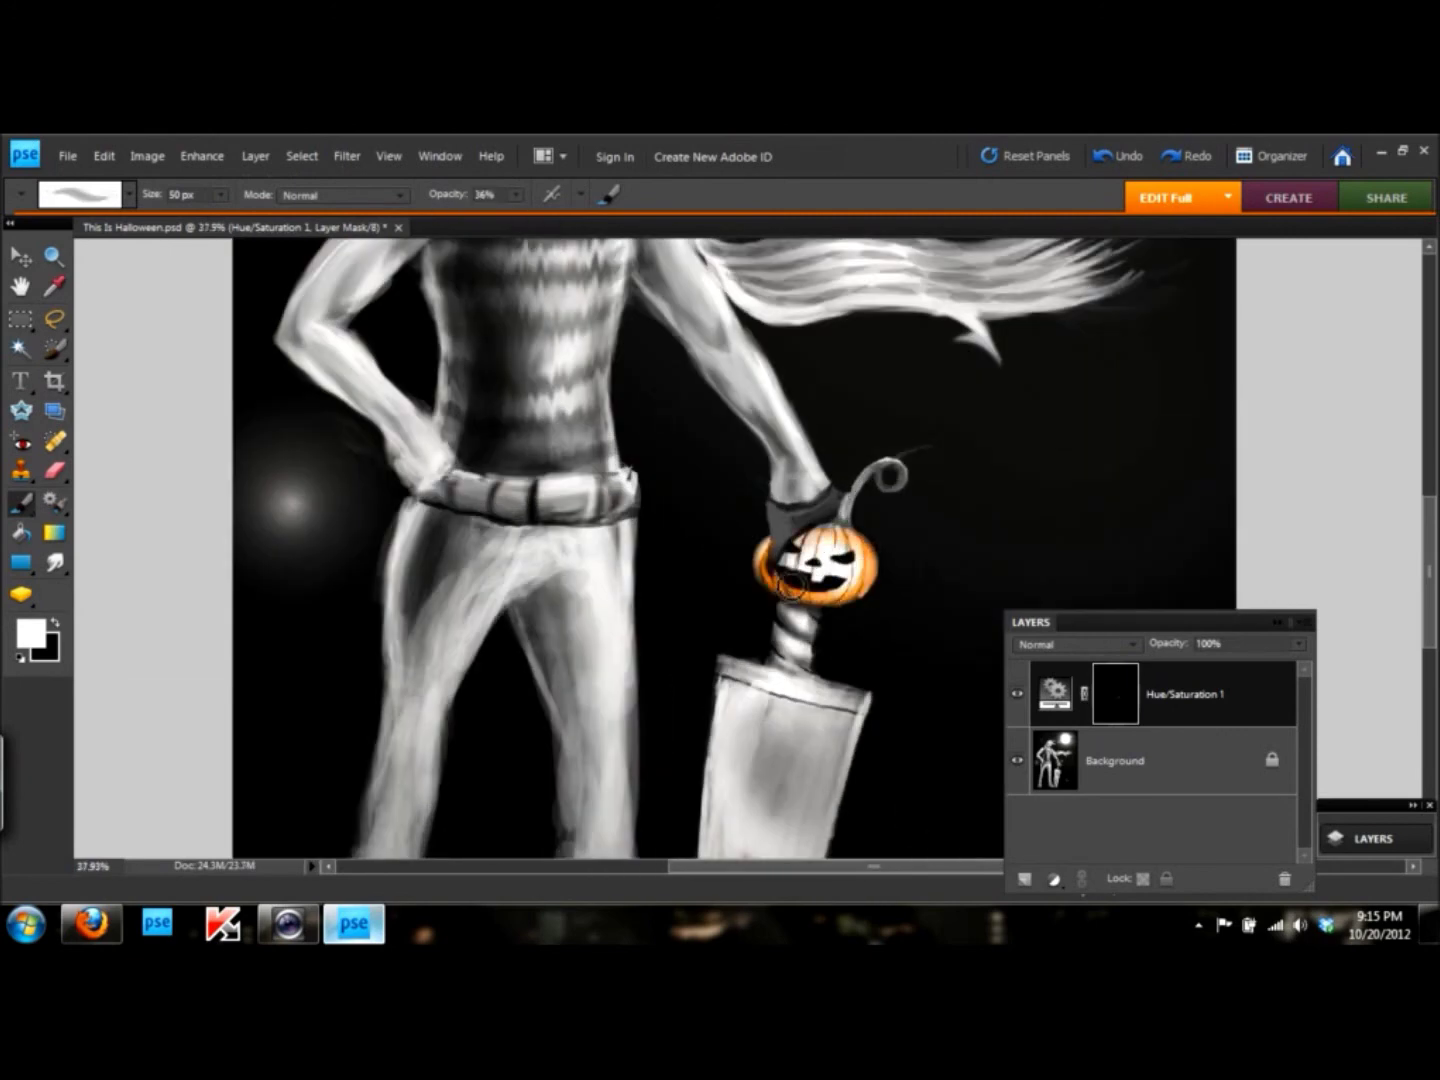
pyautogui.scroll(-5, 519, 456)
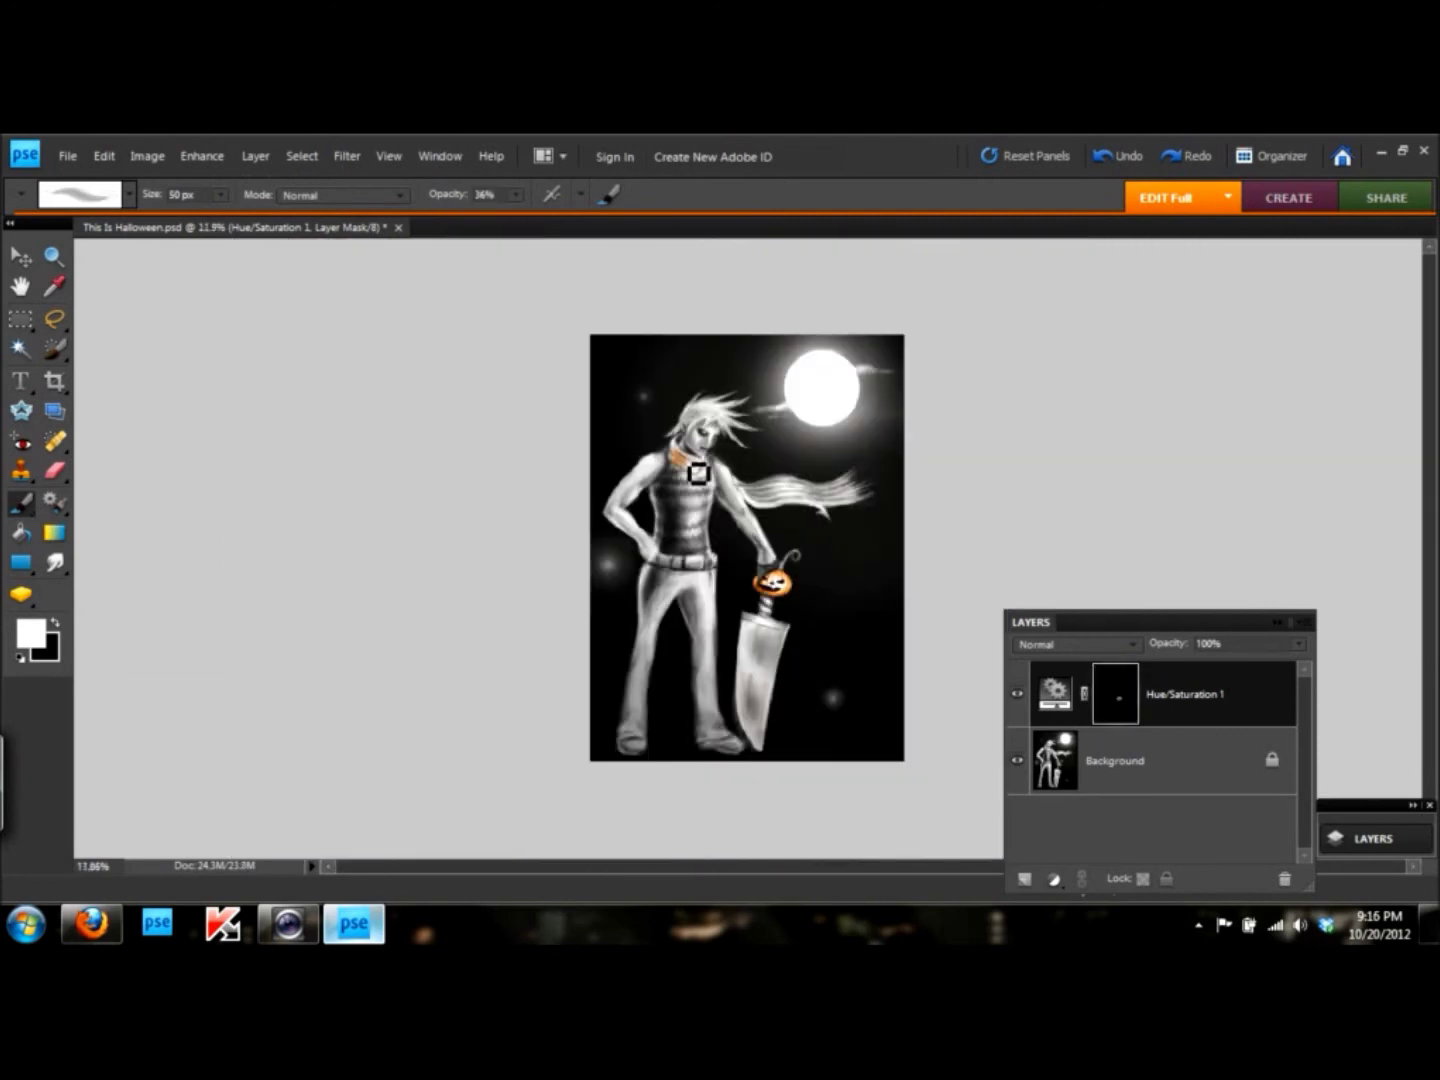
pyautogui.moveTo(1108, 434); pyautogui.dragTo(1323, 436)
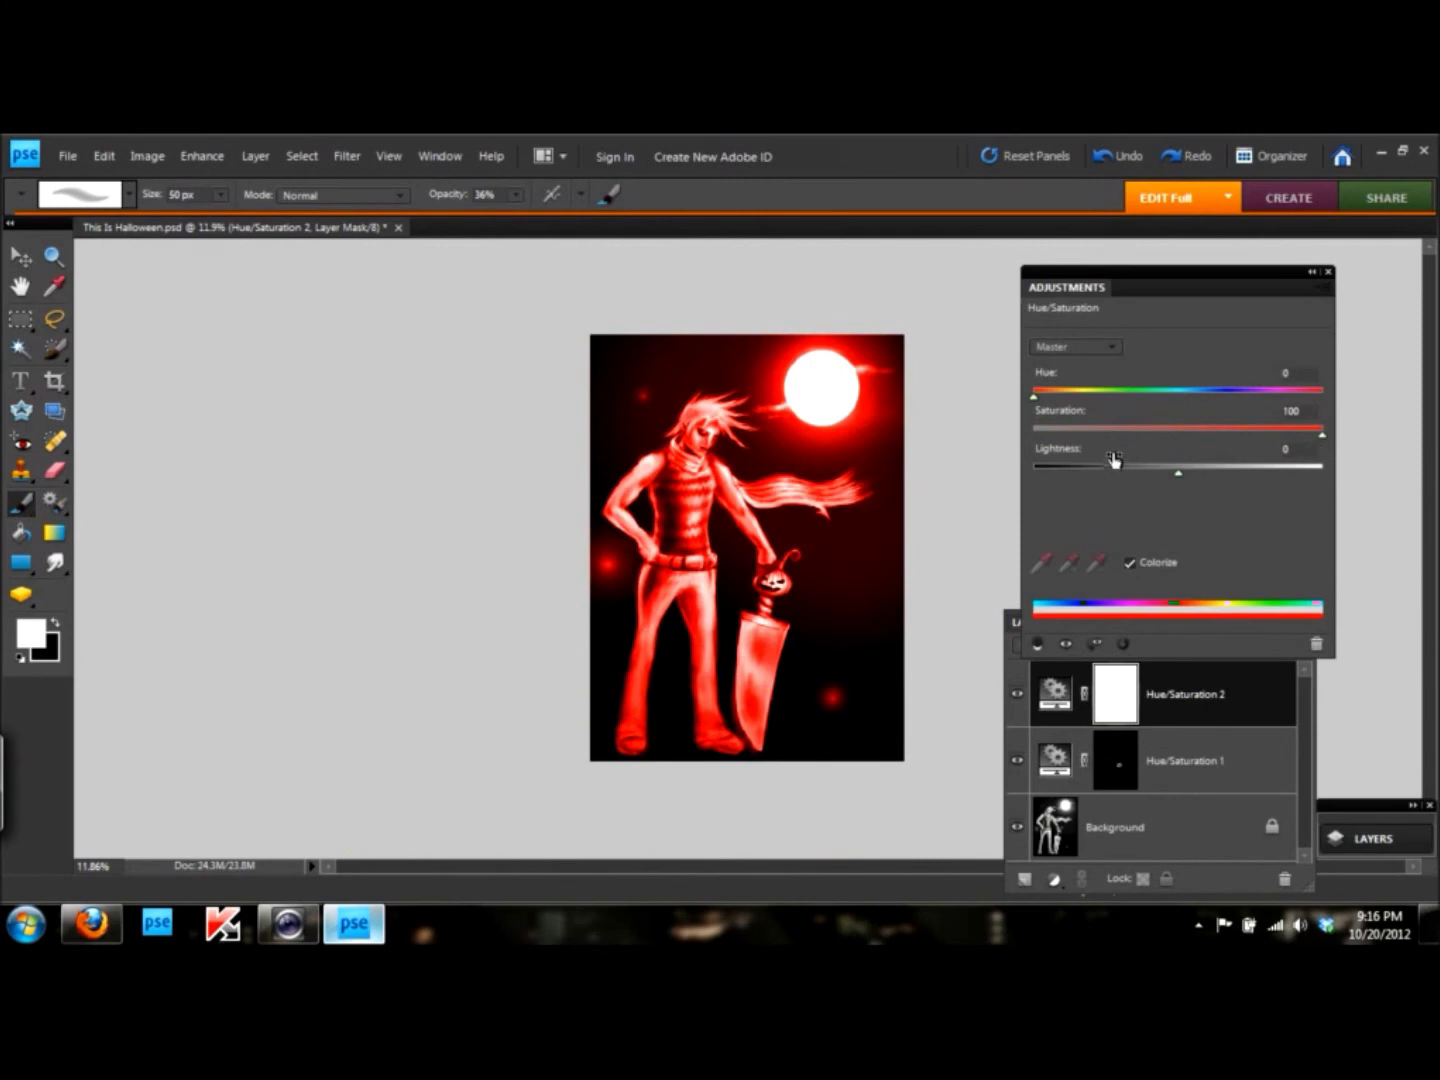
pyautogui.click(1321, 274)
pyautogui.hotkey('ctrl', 'i')
pyautogui.write('Red')
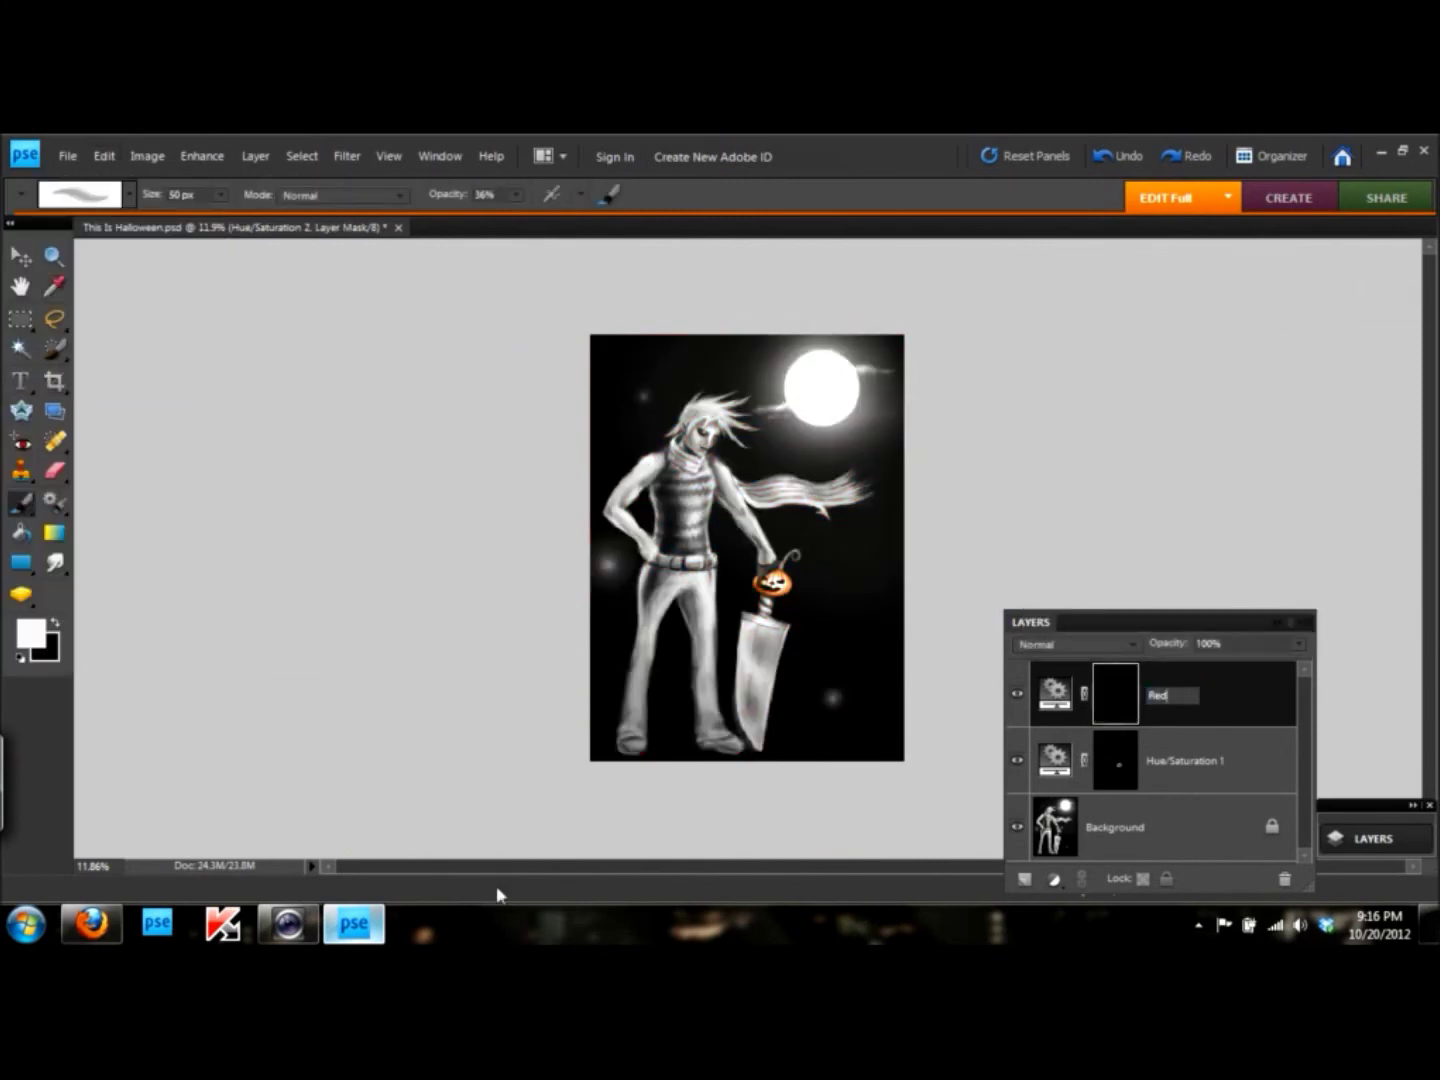
# - Add a colorized blue Hue/Saturation layer hidden behind an inverted mask
pyautogui.click(1055, 877)
pyautogui.click(1130, 562)
pyautogui.moveTo(1034, 399); pyautogui.dragTo(1262, 401)
pyautogui.click(1328, 272)
pyautogui.hotkey('ctrl', 'i')
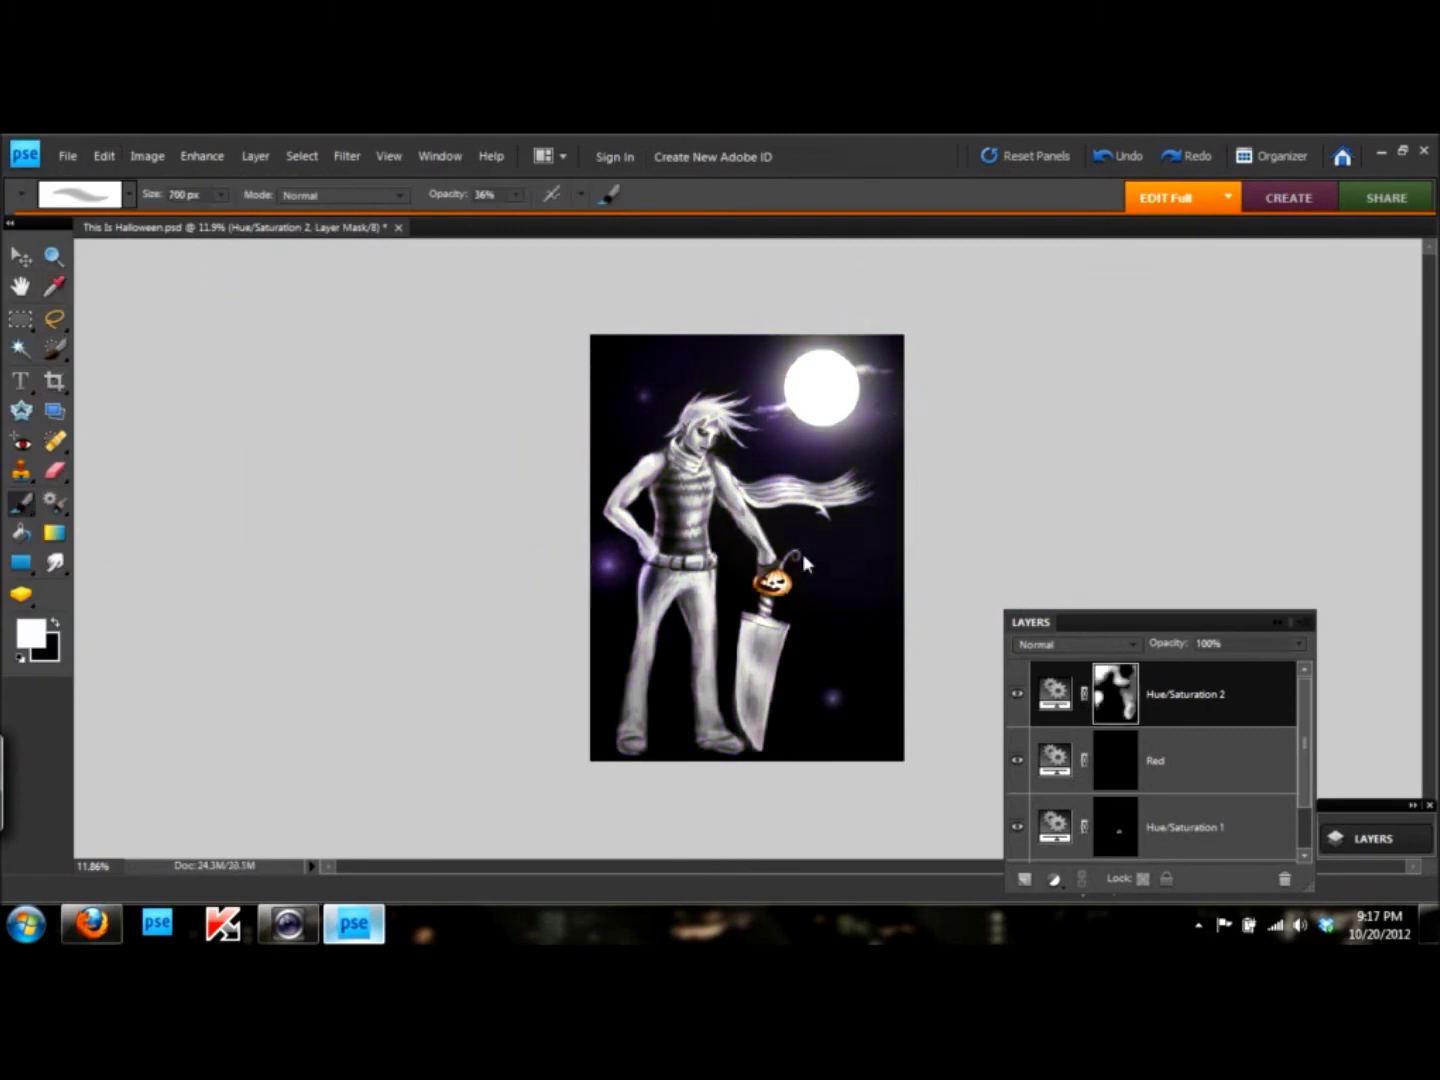
# - Add a blue-violet colorized Hue/Saturation layer for the moon glow with an inverted mask
pyautogui.scroll(-1, 1306, 757)
pyautogui.click(1054, 877)
pyautogui.click(1097, 747)
pyautogui.click(1129, 562)
pyautogui.moveTo(1033, 396); pyautogui.dragTo(1228, 396)
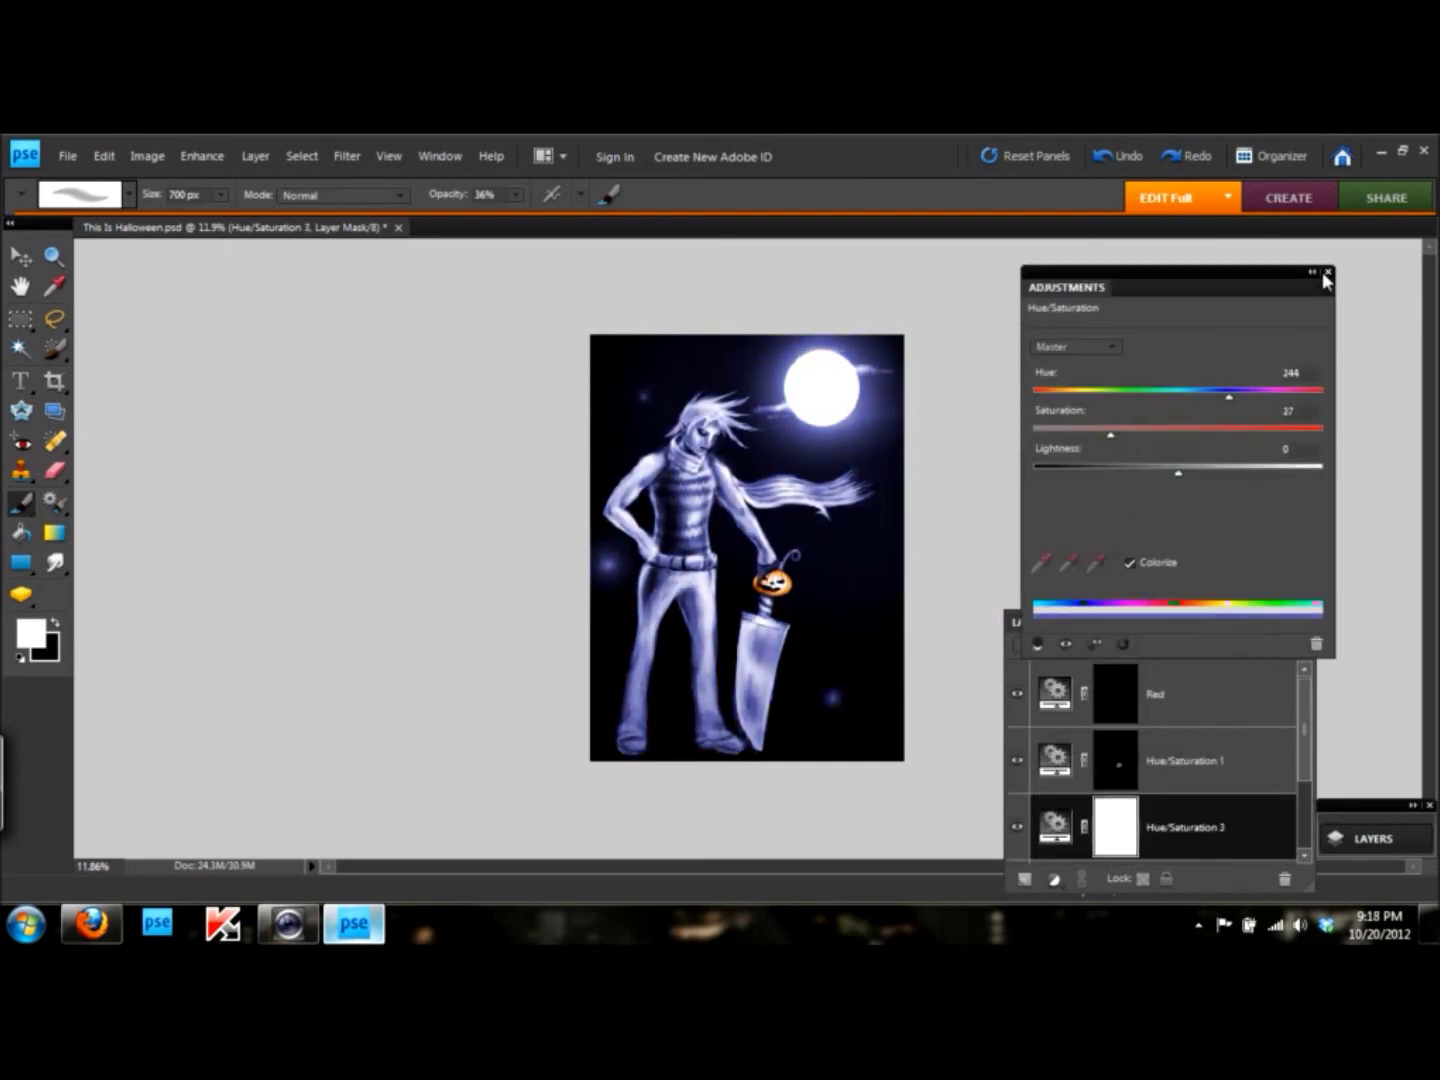
pyautogui.click(1326, 275)
pyautogui.hotkey('ctrl', 'i')
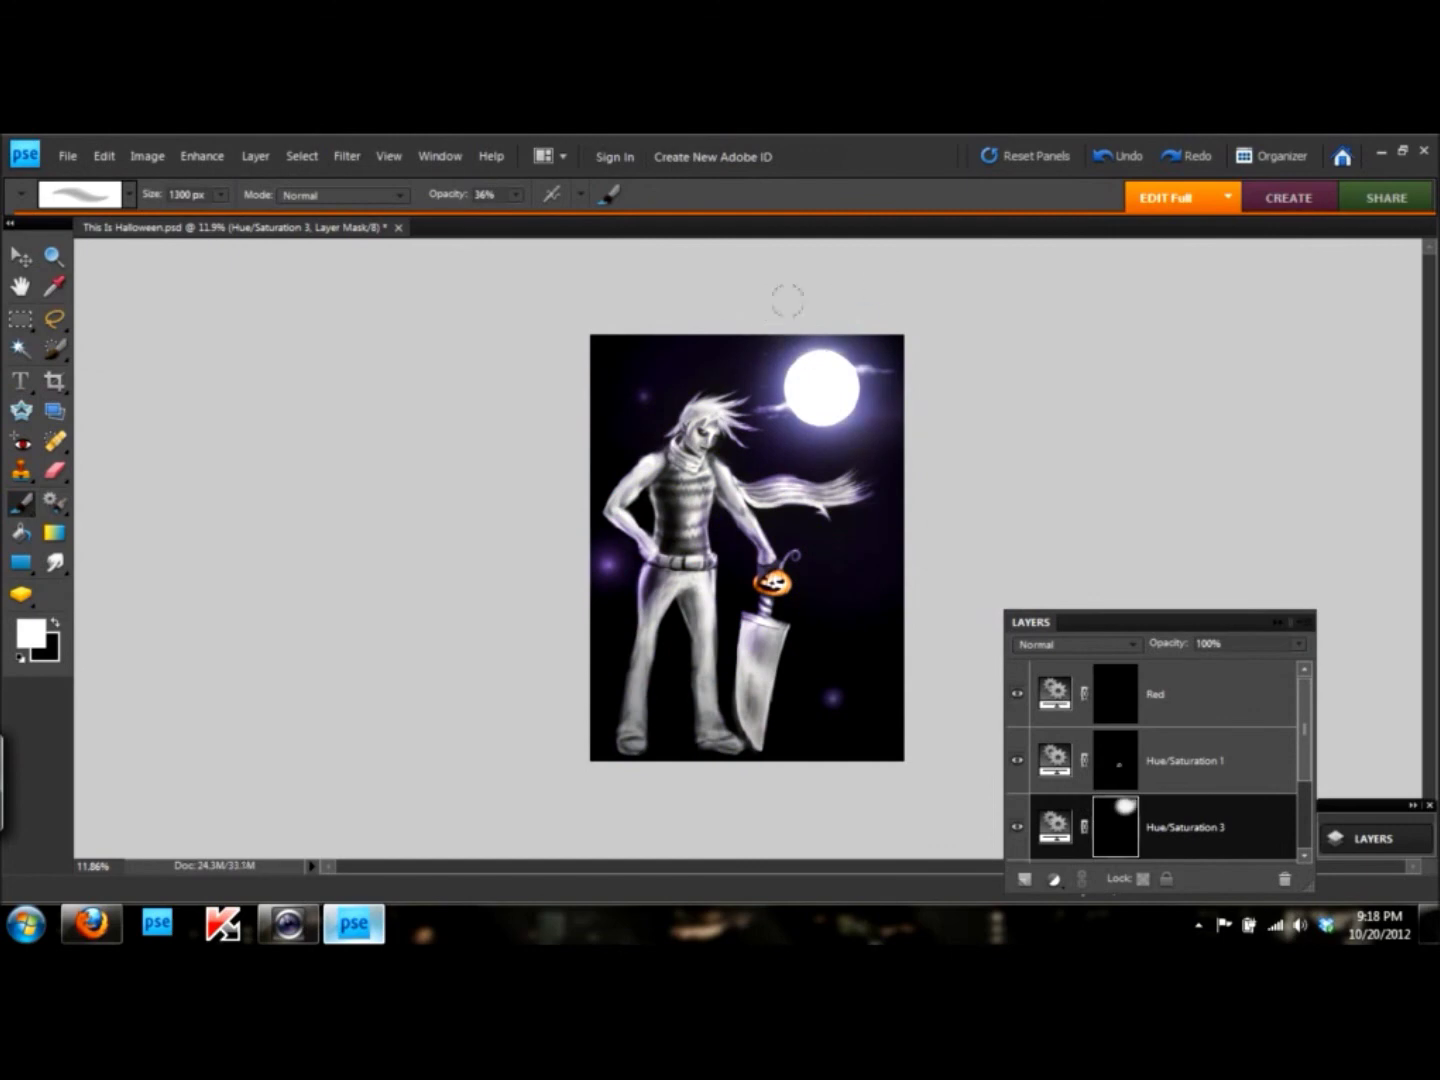
# - Add a green colorized Hue/Saturation layer for the shirt, hidden behind an inverted mask
pyautogui.click(1054, 878)
pyautogui.click(1097, 755)
pyautogui.click(1129, 563)
pyautogui.moveTo(1061, 430)
pyautogui.mouseDown()
pyautogui.moveTo(1150, 435)
pyautogui.moveTo(1106, 471)
pyautogui.mouseUp()
pyautogui.click(1327, 271)
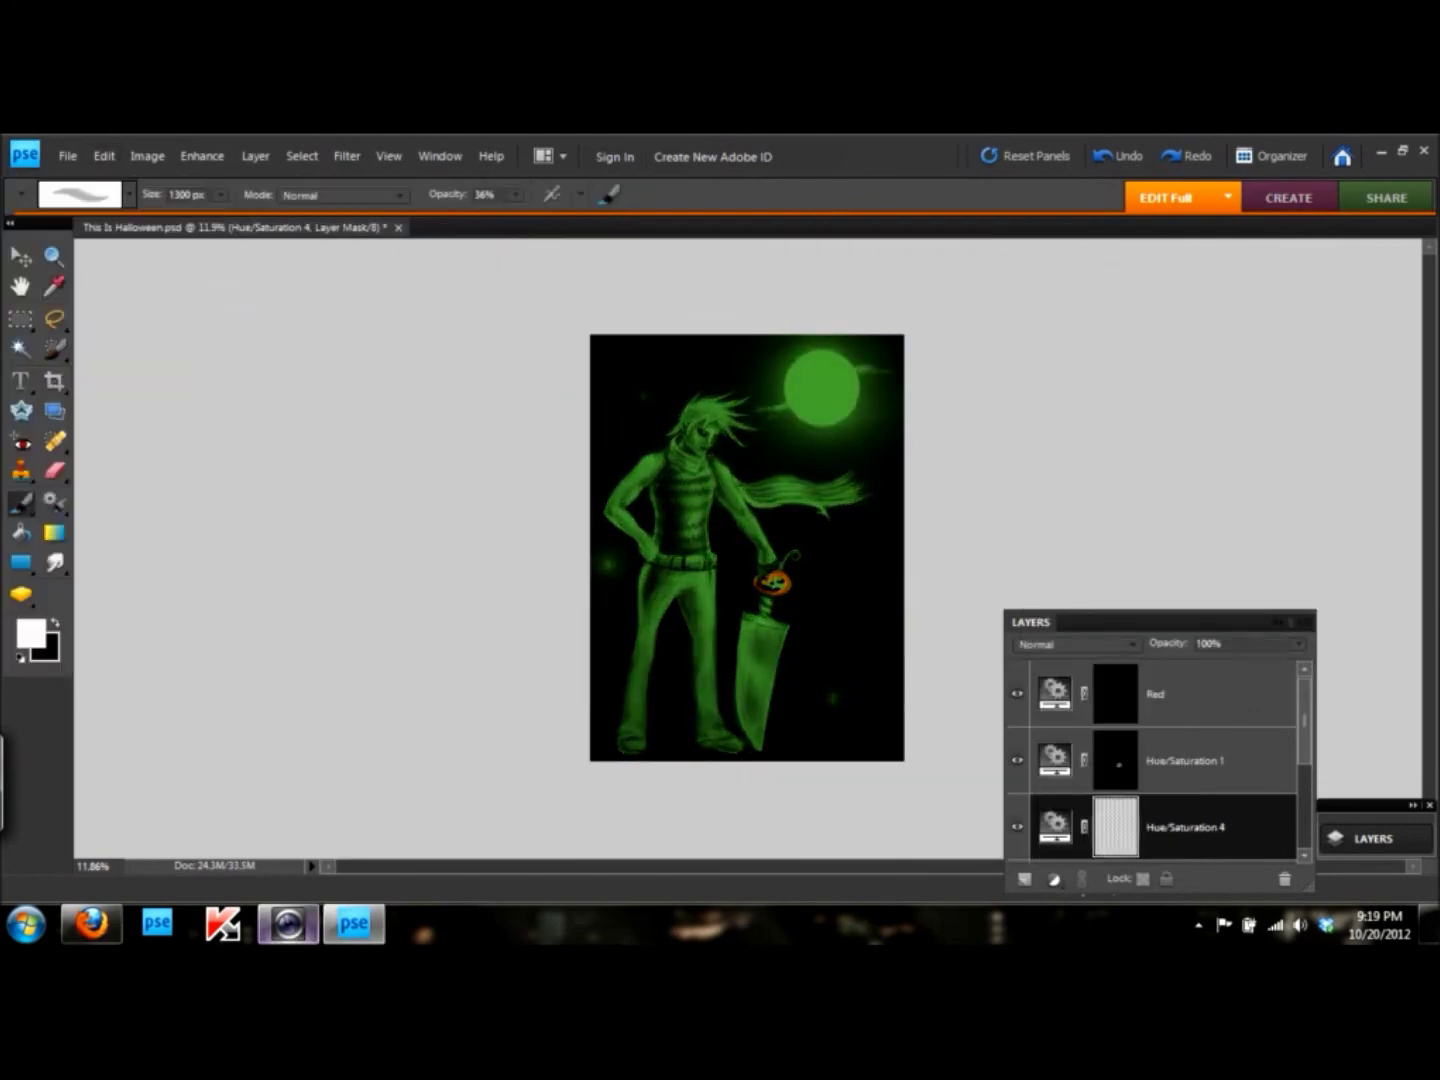
pyautogui.hotkey('ctrl', 'i')
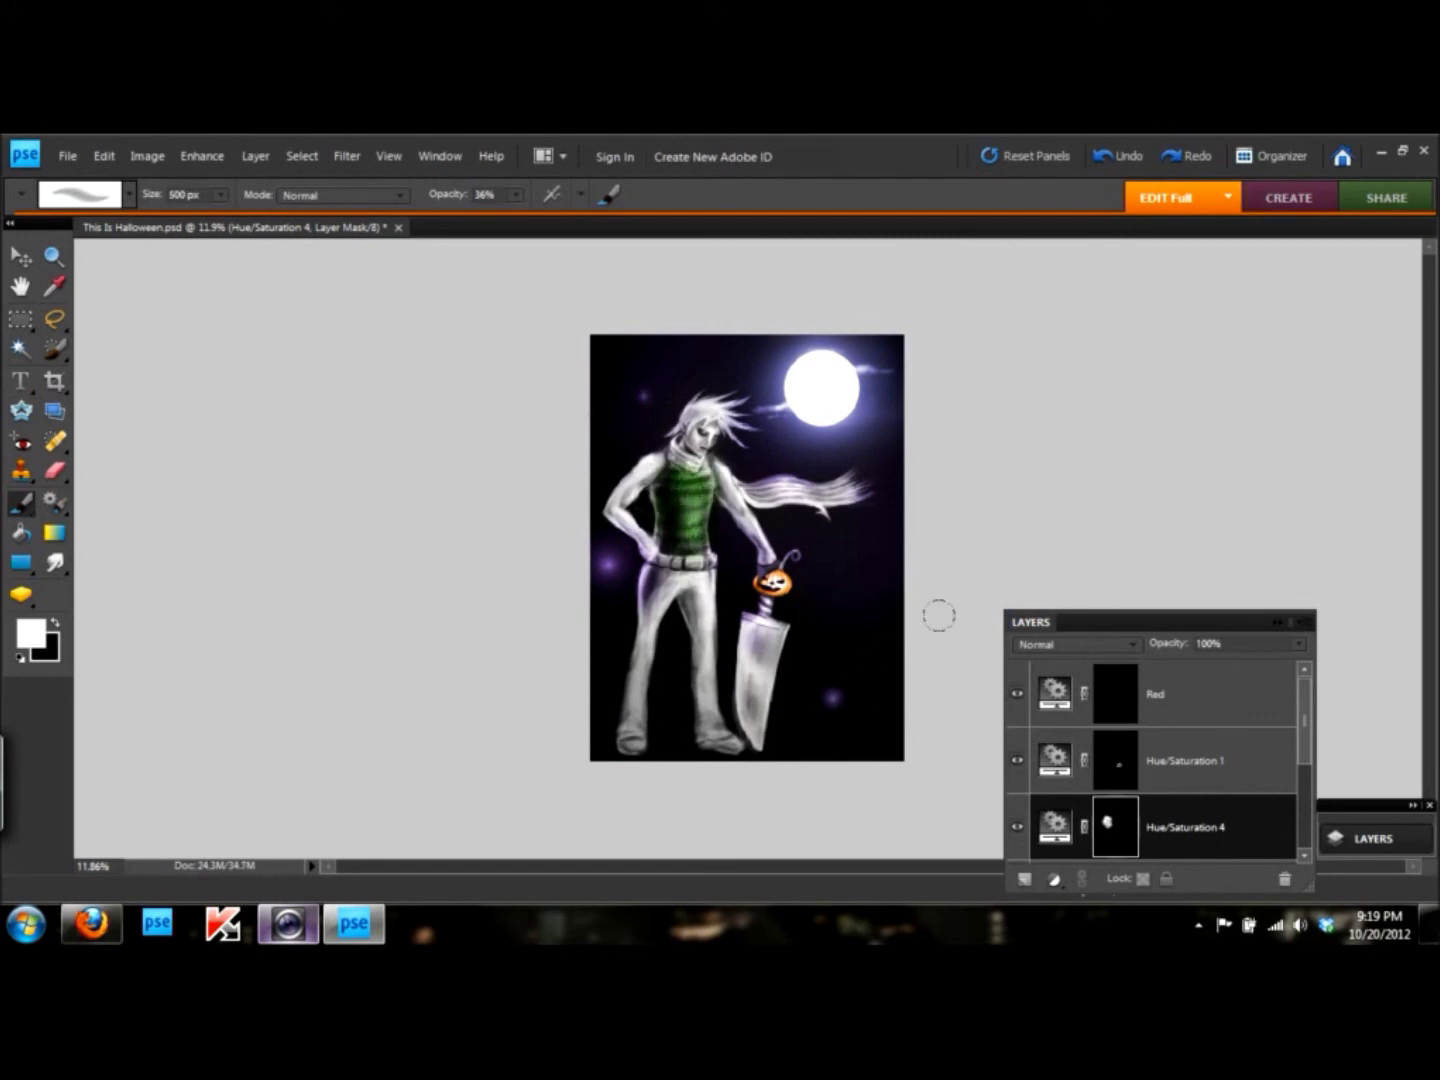
# - Add a Levels adjustment layer lowering the output white to darken the image
pyautogui.click(1054, 877)
pyautogui.click(1097, 711)
pyautogui.moveTo(1238, 516); pyautogui.dragTo(1159, 517)
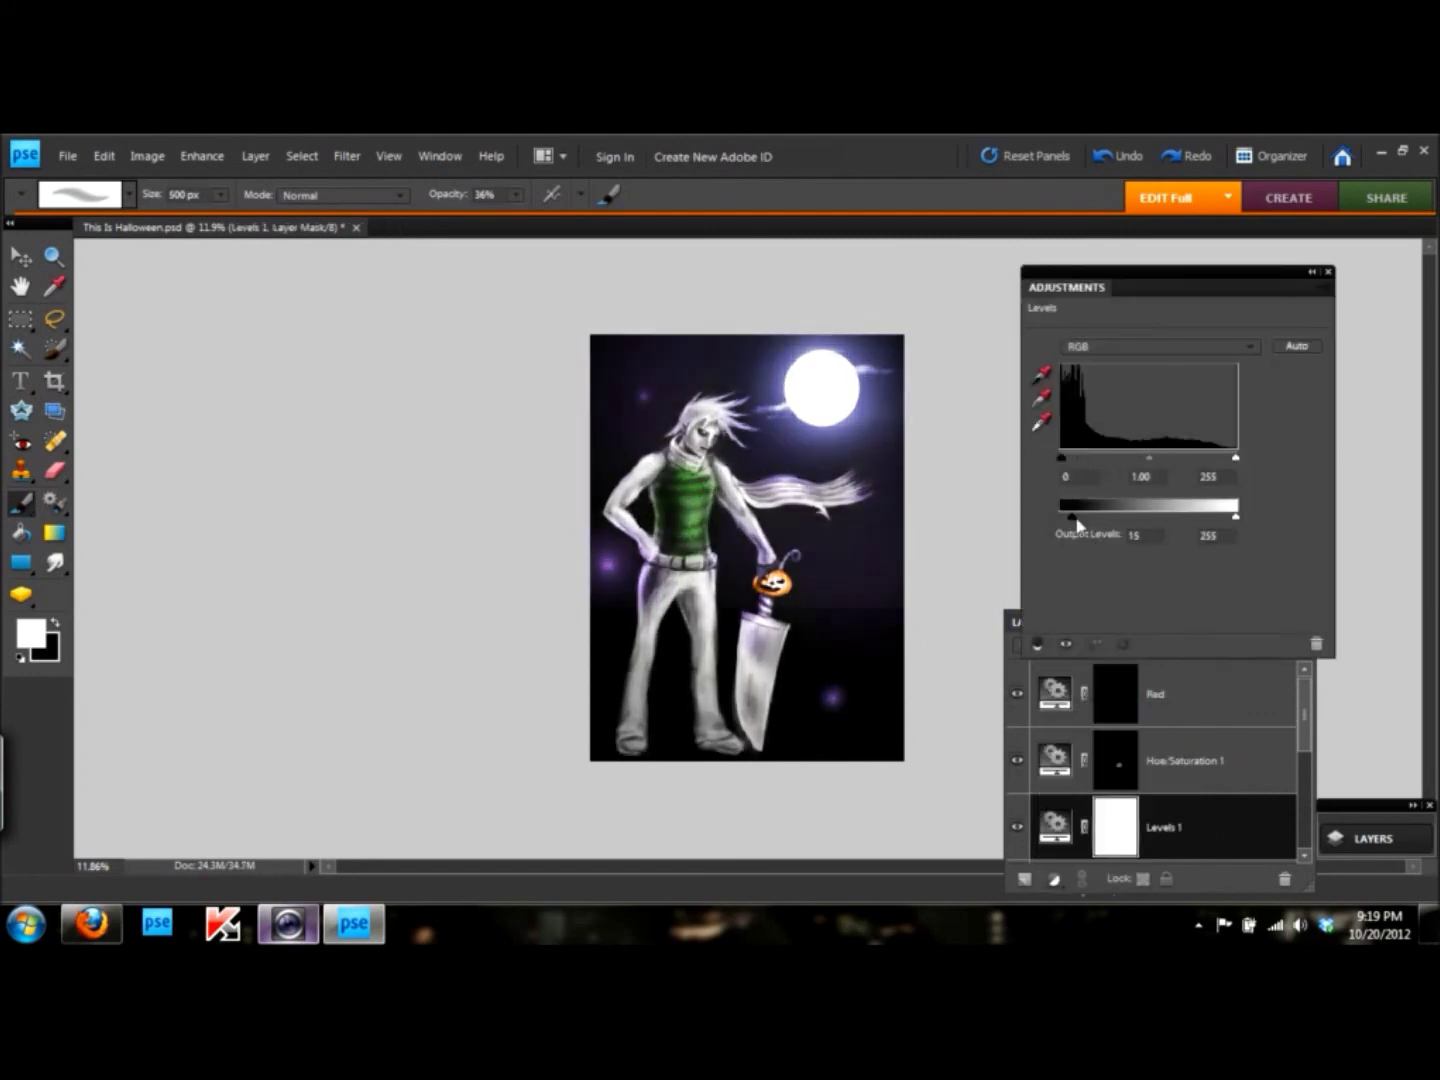
# - Fine-tune the Levels darkening, invert its mask and paint it onto the elf's trousers only
pyautogui.moveTo(1236, 457)
pyautogui.mouseDown()
pyautogui.moveTo(1208, 456)
pyautogui.moveTo(1243, 457)
pyautogui.mouseUp()
pyautogui.click(1328, 272)
pyautogui.click(104, 156)
pyautogui.press('Escape')
pyautogui.hotkey('ctrl', 'i')
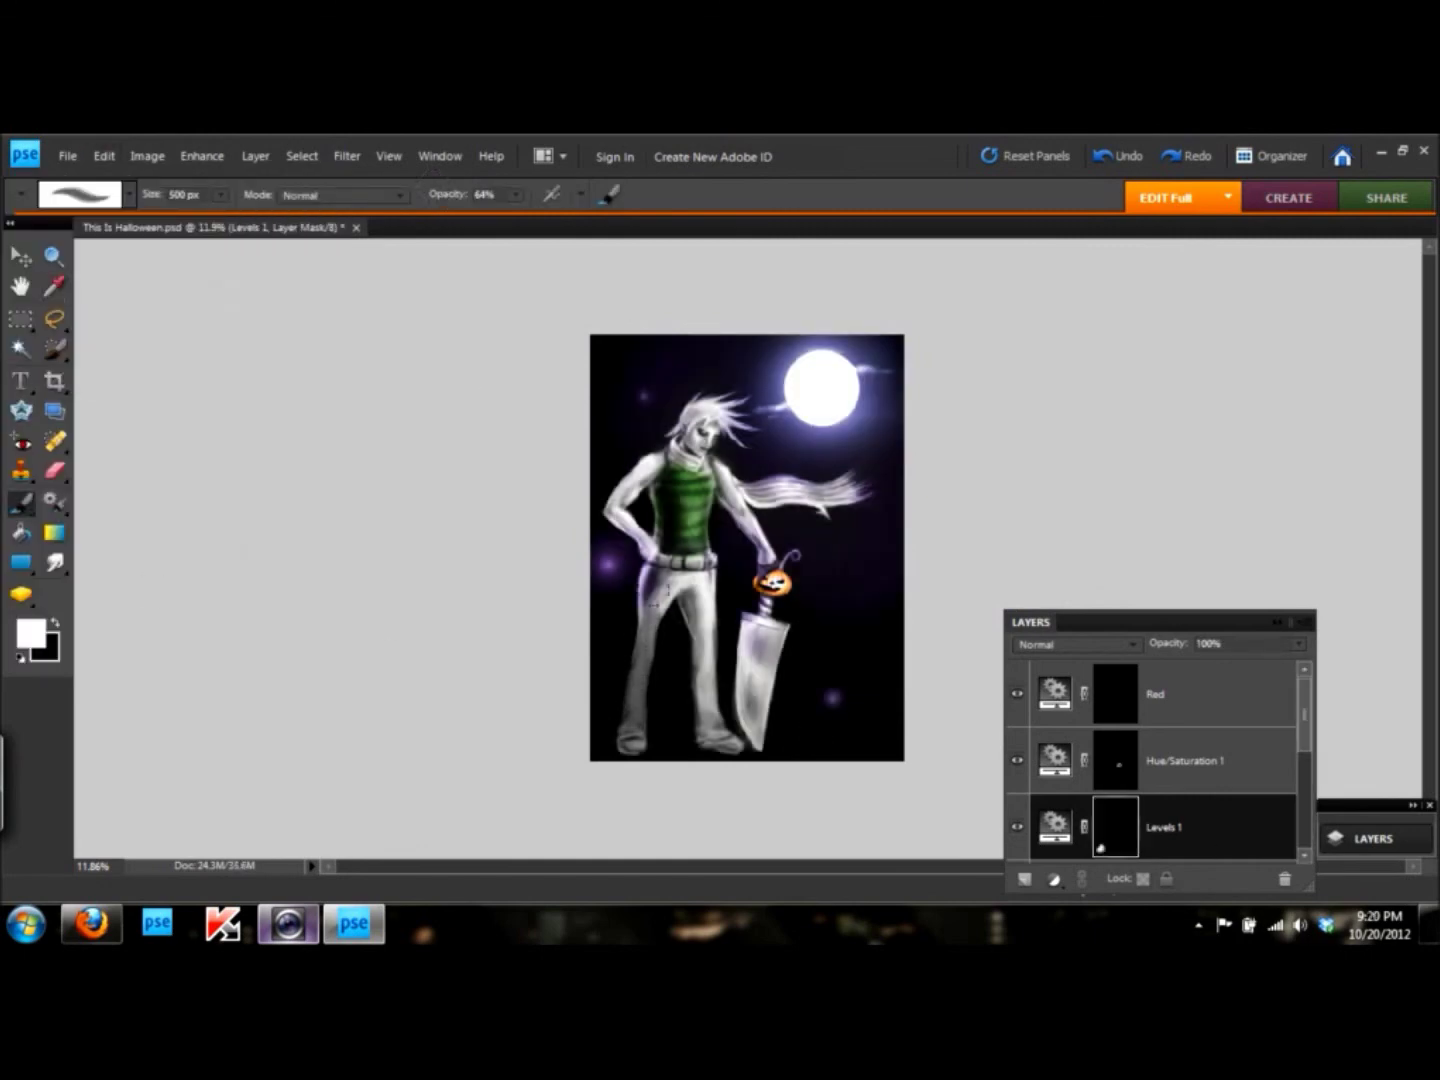
pyautogui.moveTo(698, 630); pyautogui.dragTo(700, 676)
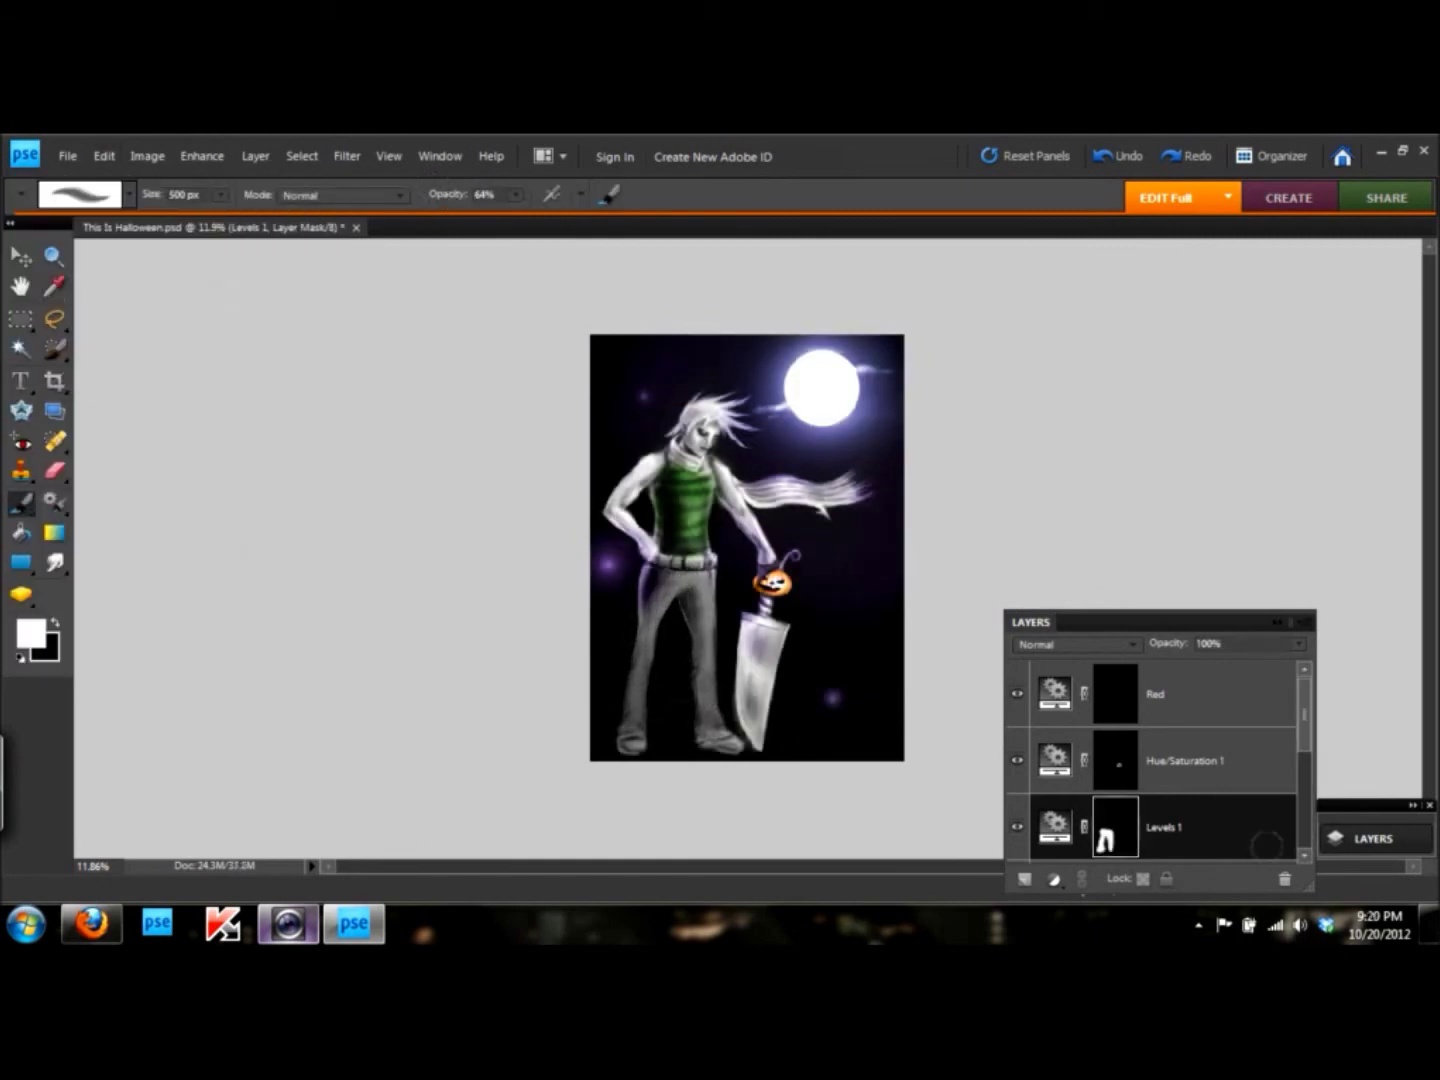
# - Select Hue/Saturation 4 and add a new colorized Hue/Saturation layer for a sepia tint
pyautogui.scroll(3, 1197, 706)
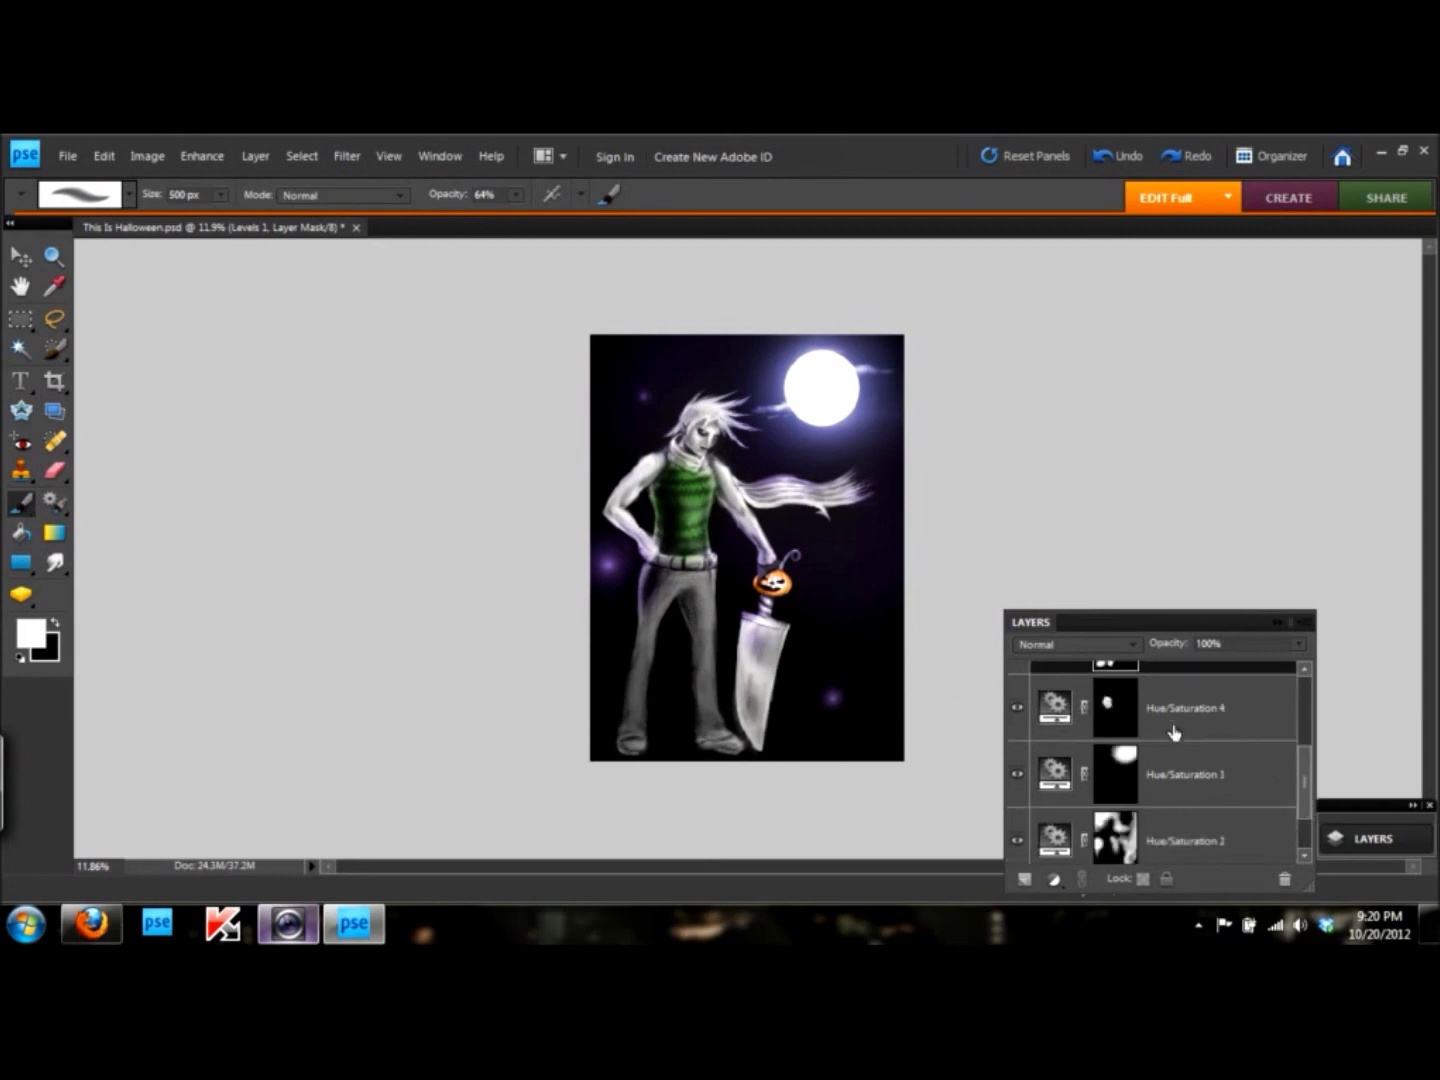
pyautogui.click(1170, 710)
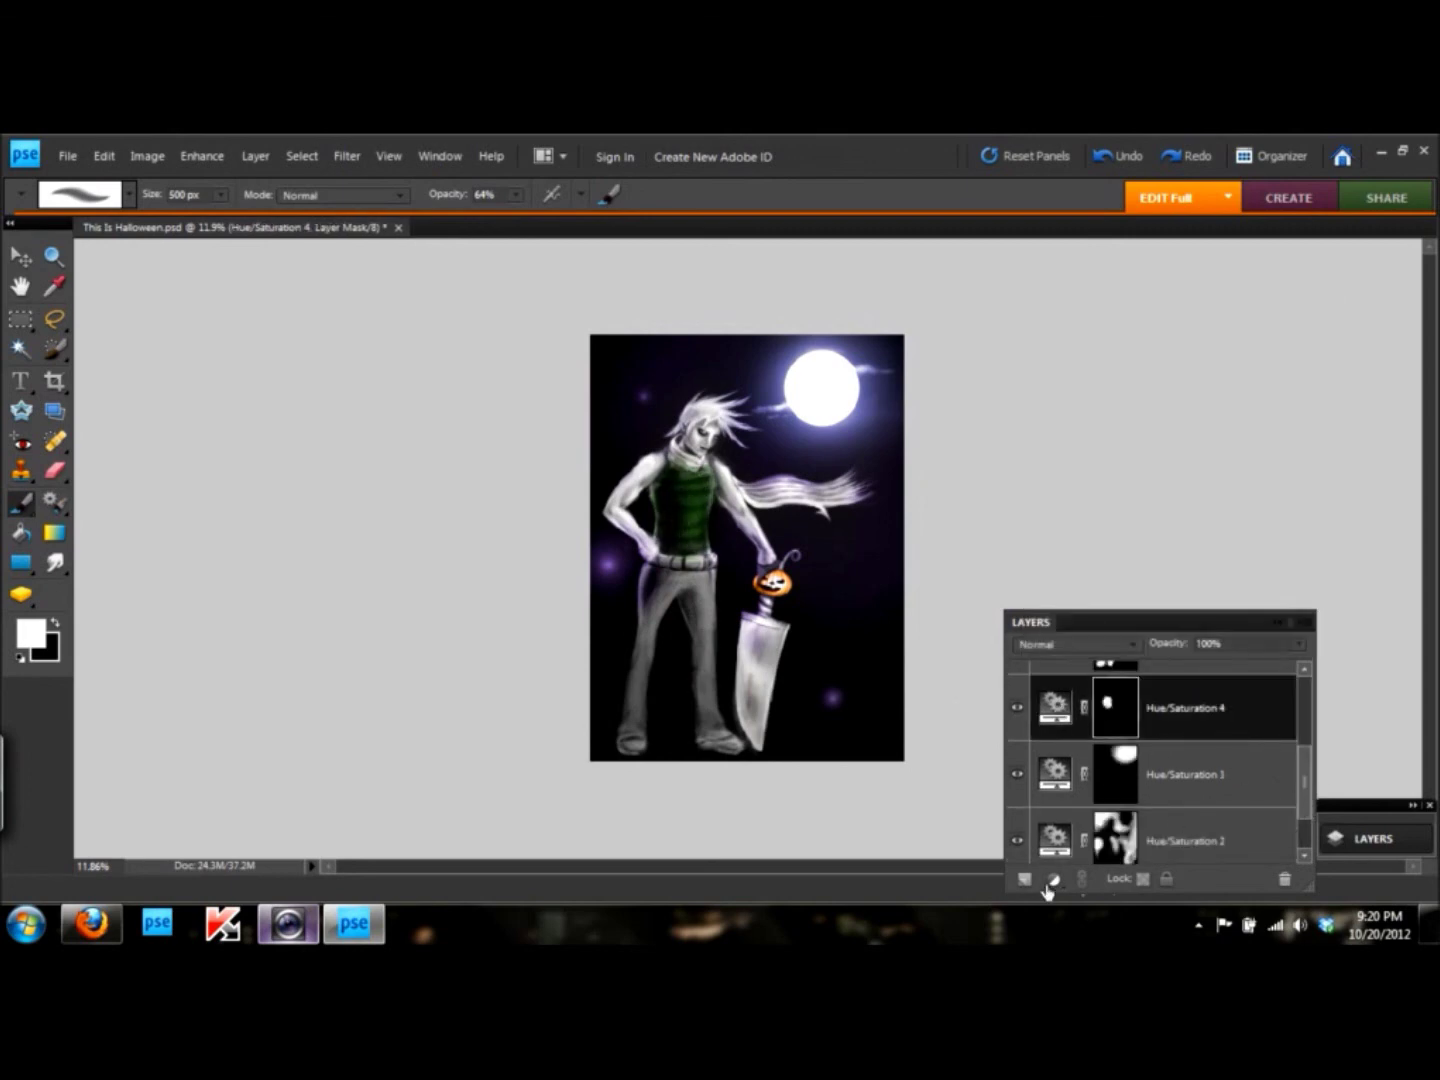
pyautogui.click(1047, 891)
pyautogui.click(1130, 562)
pyautogui.click(103, 156)
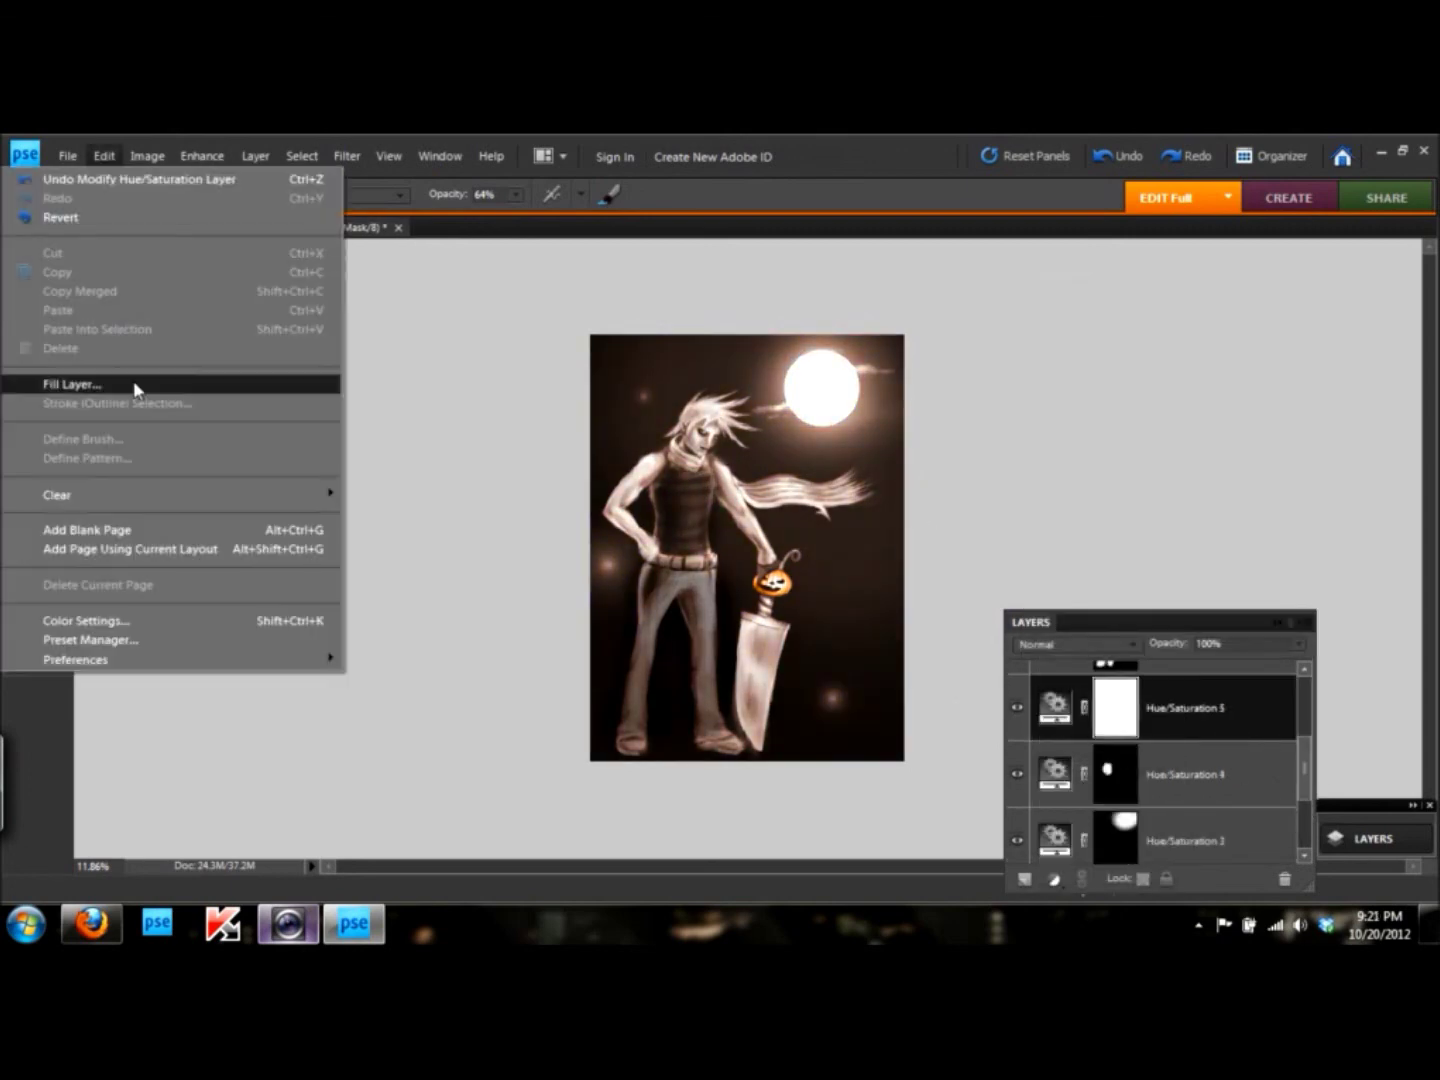
# - Fill the Hue/Saturation 5 mask with black and compare the red scarf using undo and redo
pyautogui.click(137, 384)
pyautogui.scroll(3, 653, 451)
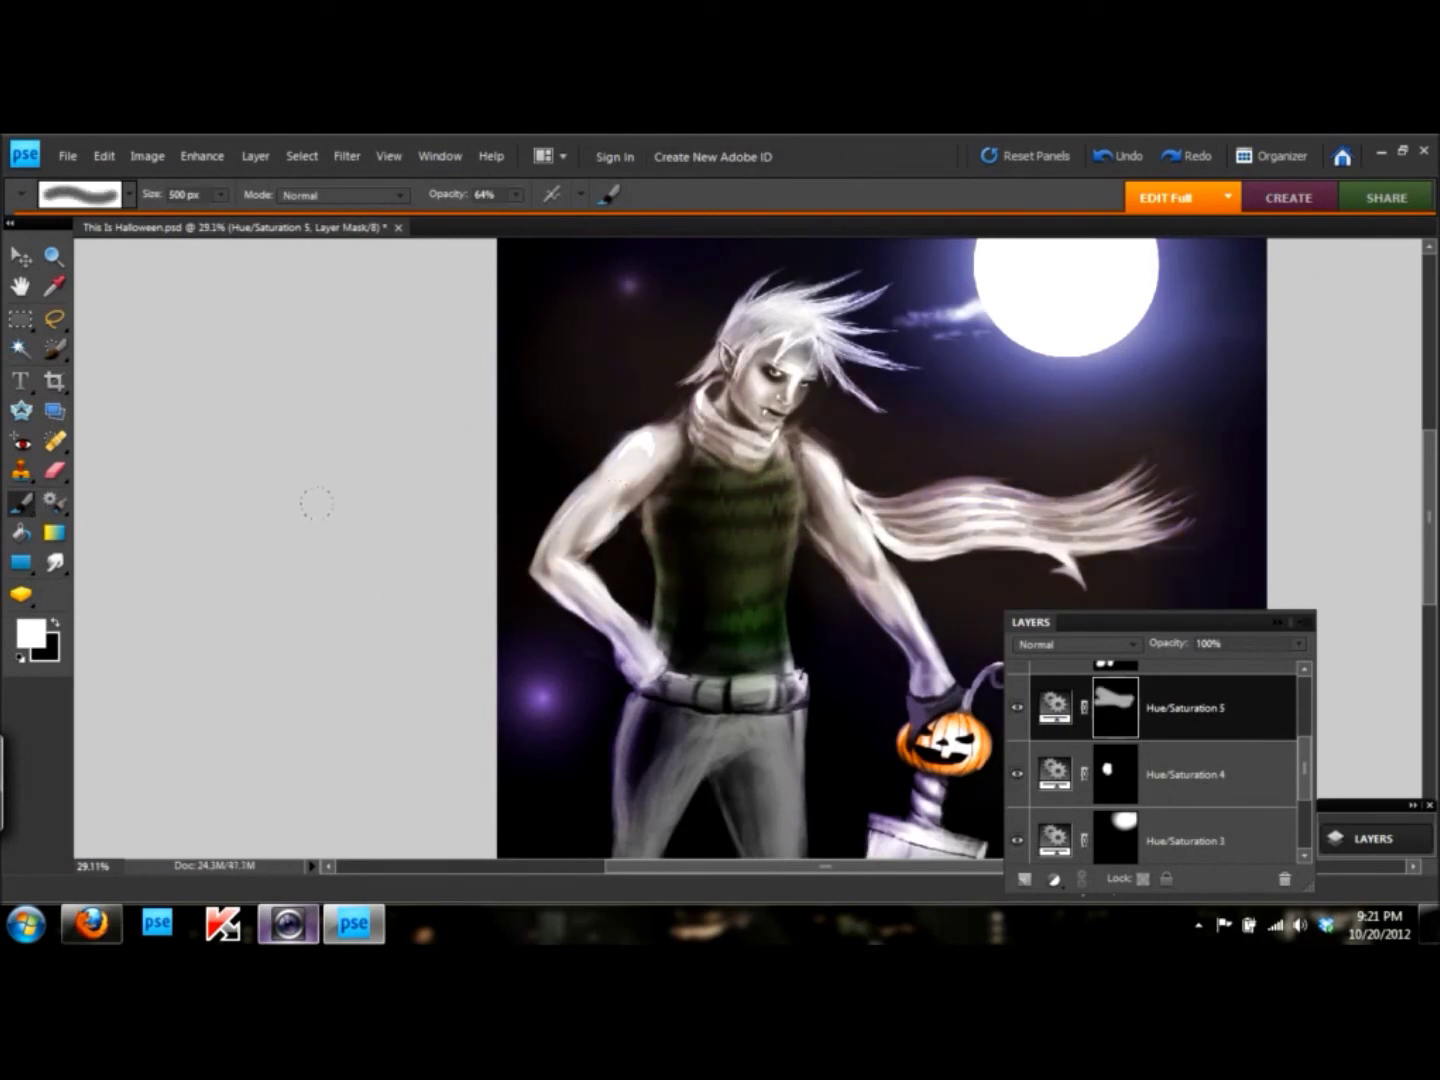
pyautogui.hotkey('ctrl', 'z')
pyautogui.hotkey('ctrl', 'y')
pyautogui.hotkey('ctrl', 'y')
pyautogui.hotkey('ctrl', 'z')
pyautogui.hotkey('ctrl', 'y')
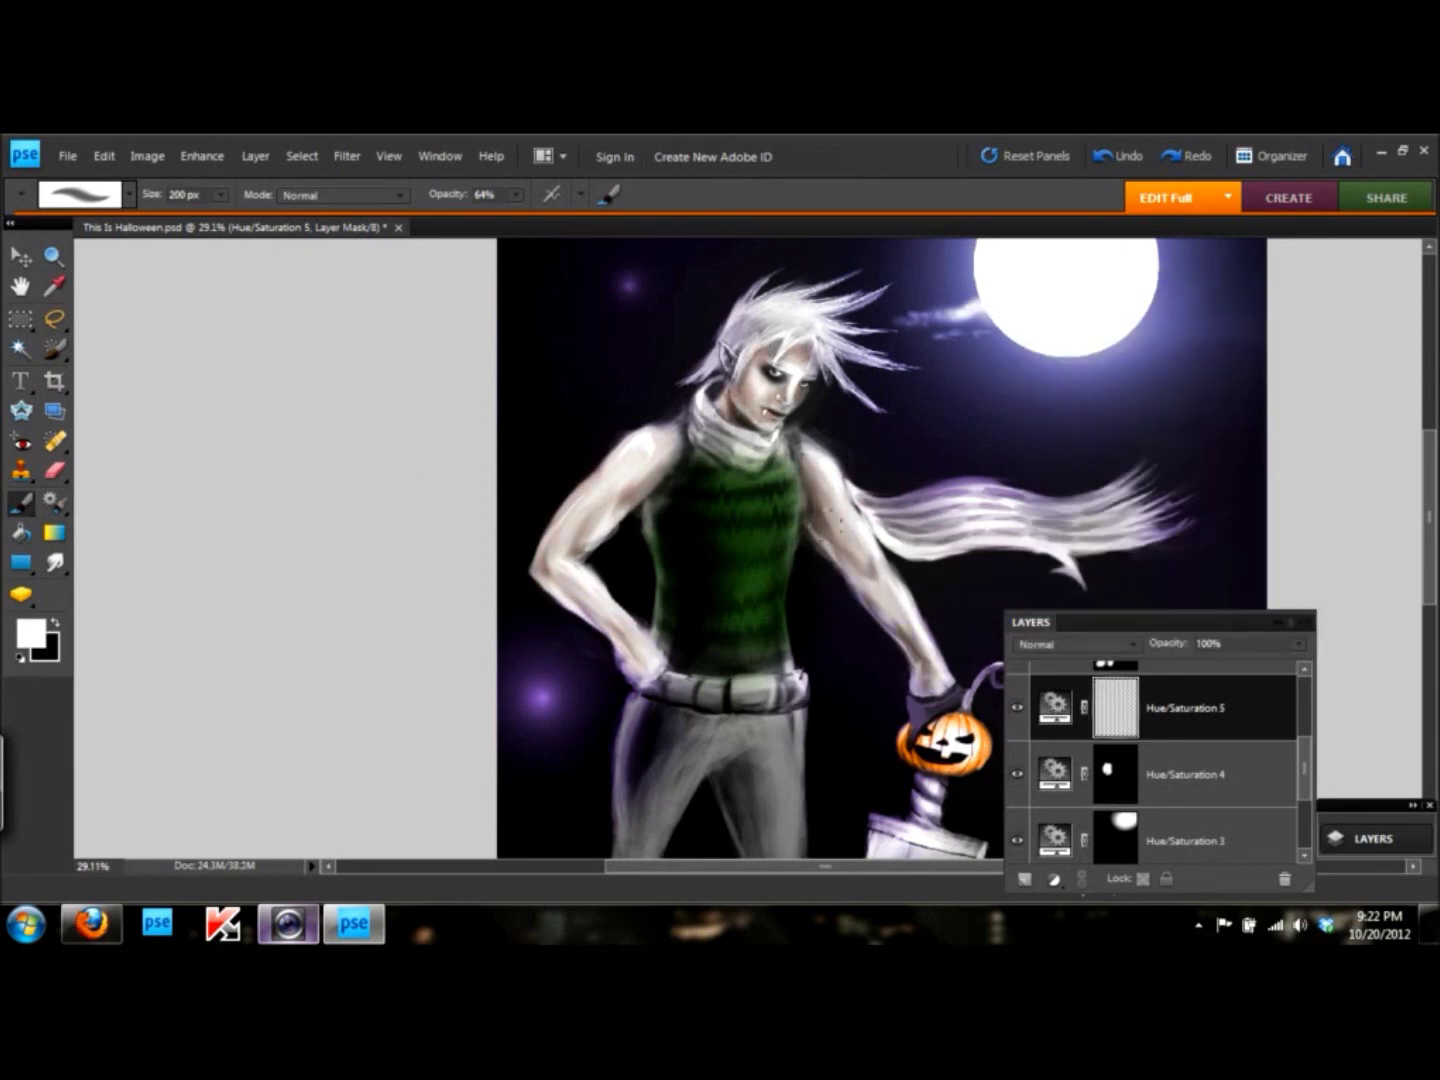
pyautogui.hotkey('ctrl', 'z')
# - Reject the red scarf trial by undoing it, keeping the scarf white
pyautogui.scroll(-3, 825, 474)
pyautogui.scroll(2, 820, 561)
pyautogui.scroll(2, 820, 561)
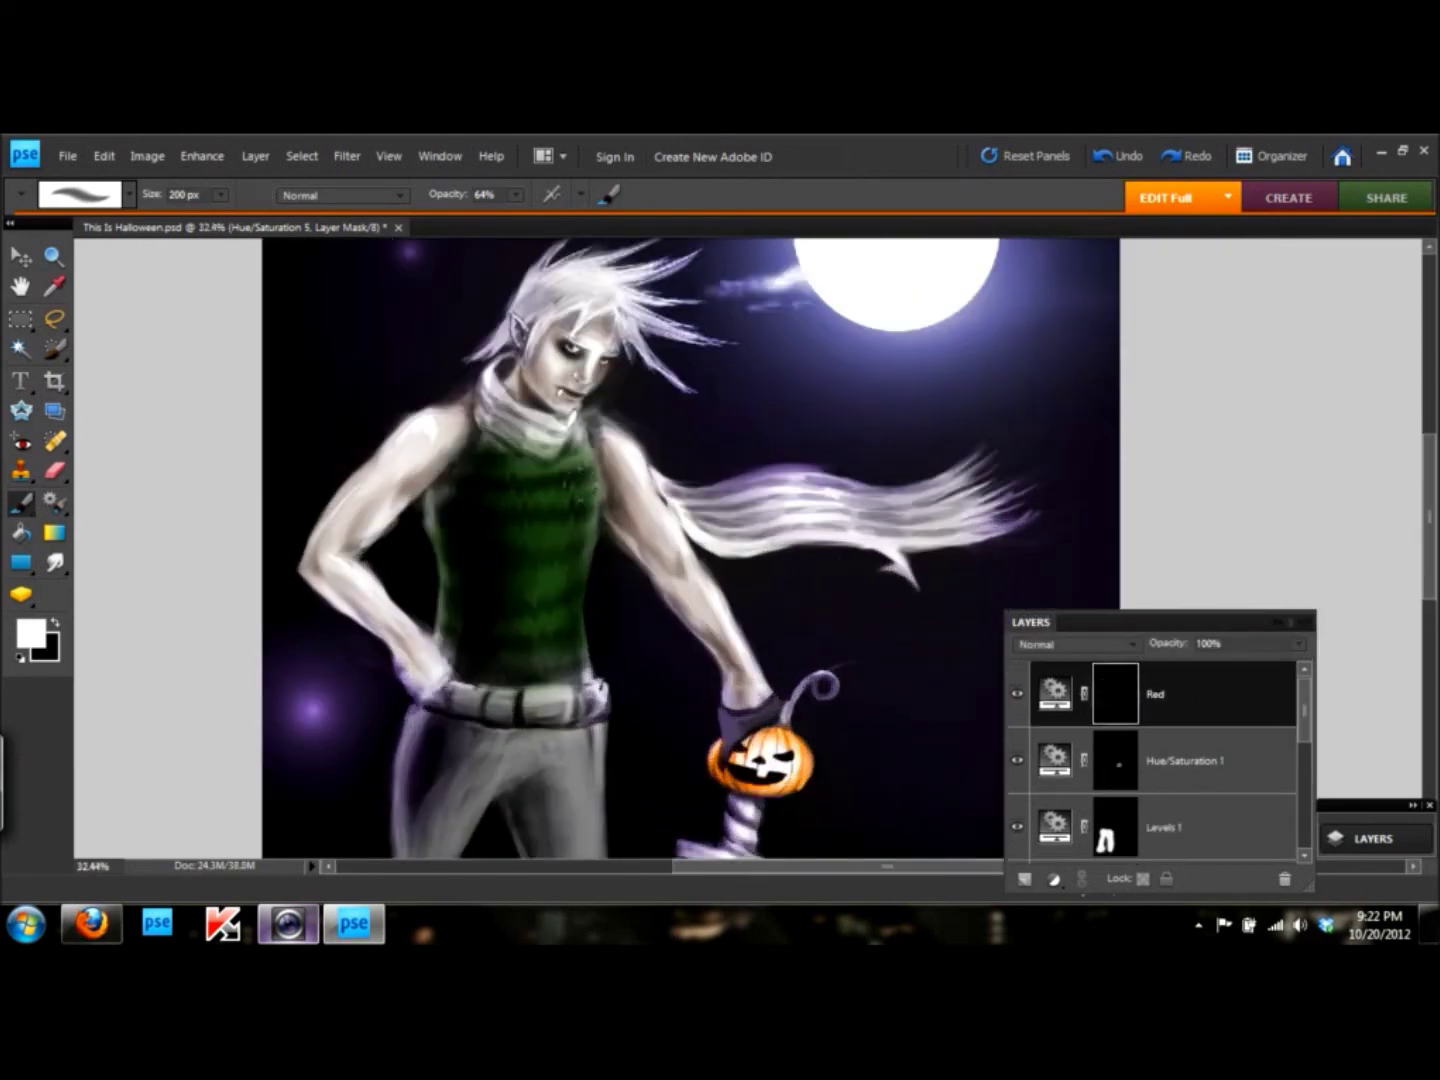
pyautogui.hotkey('ctrl', 'y')
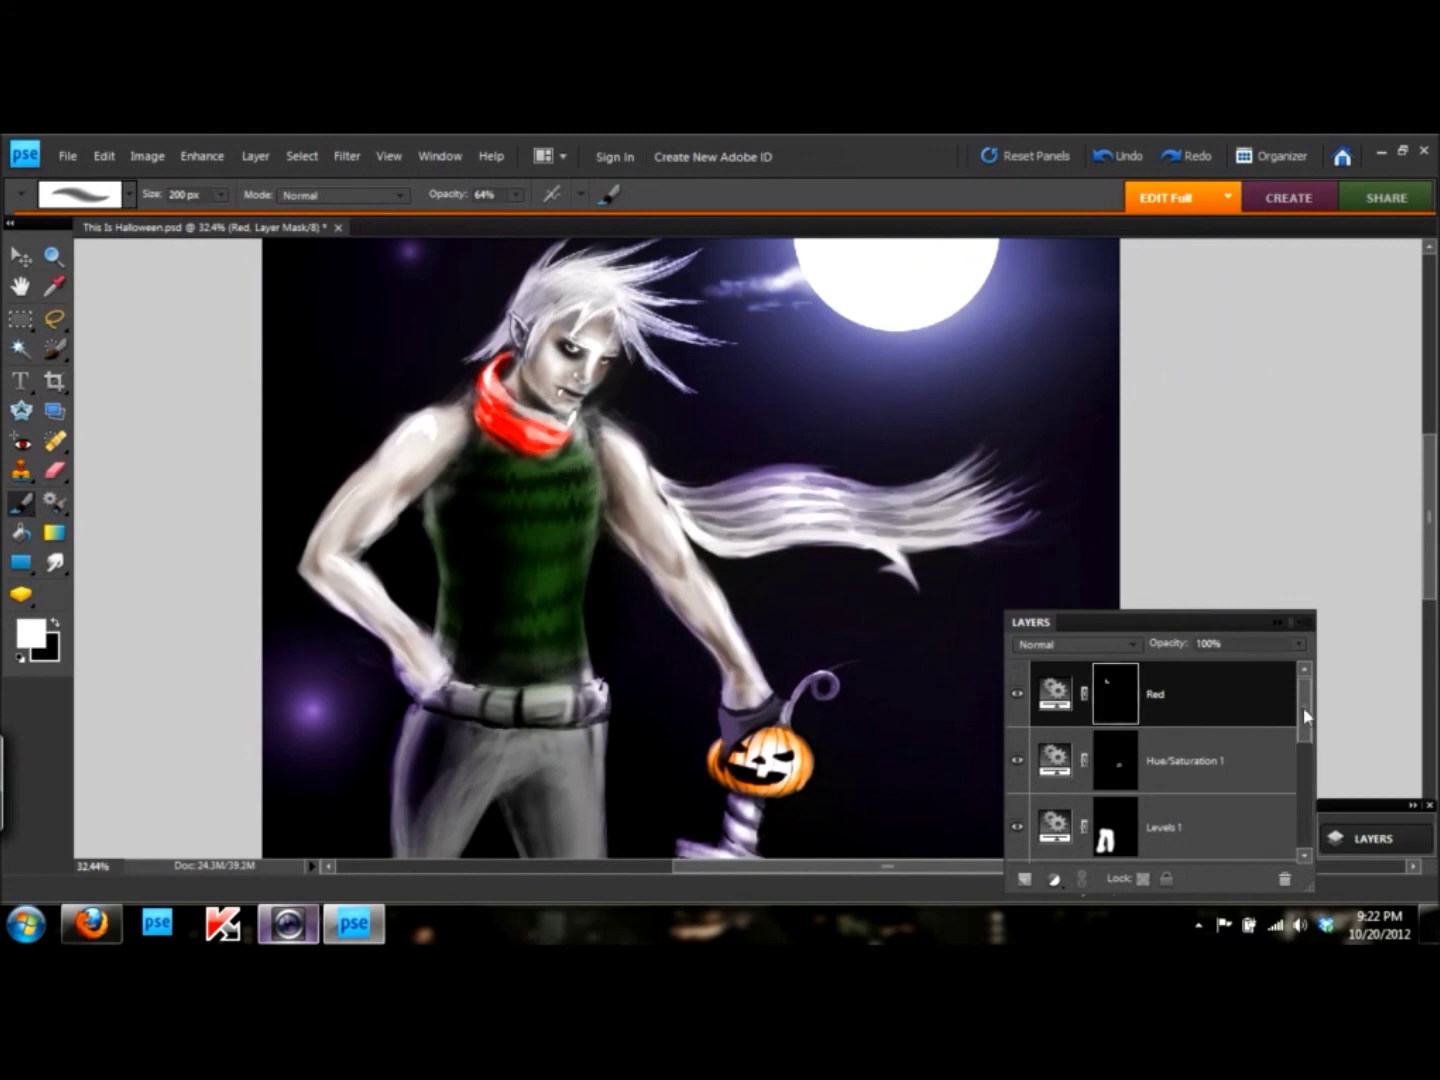
pyautogui.hotkey('ctrl', 'z')
pyautogui.hotkey('ctrl', 'z')
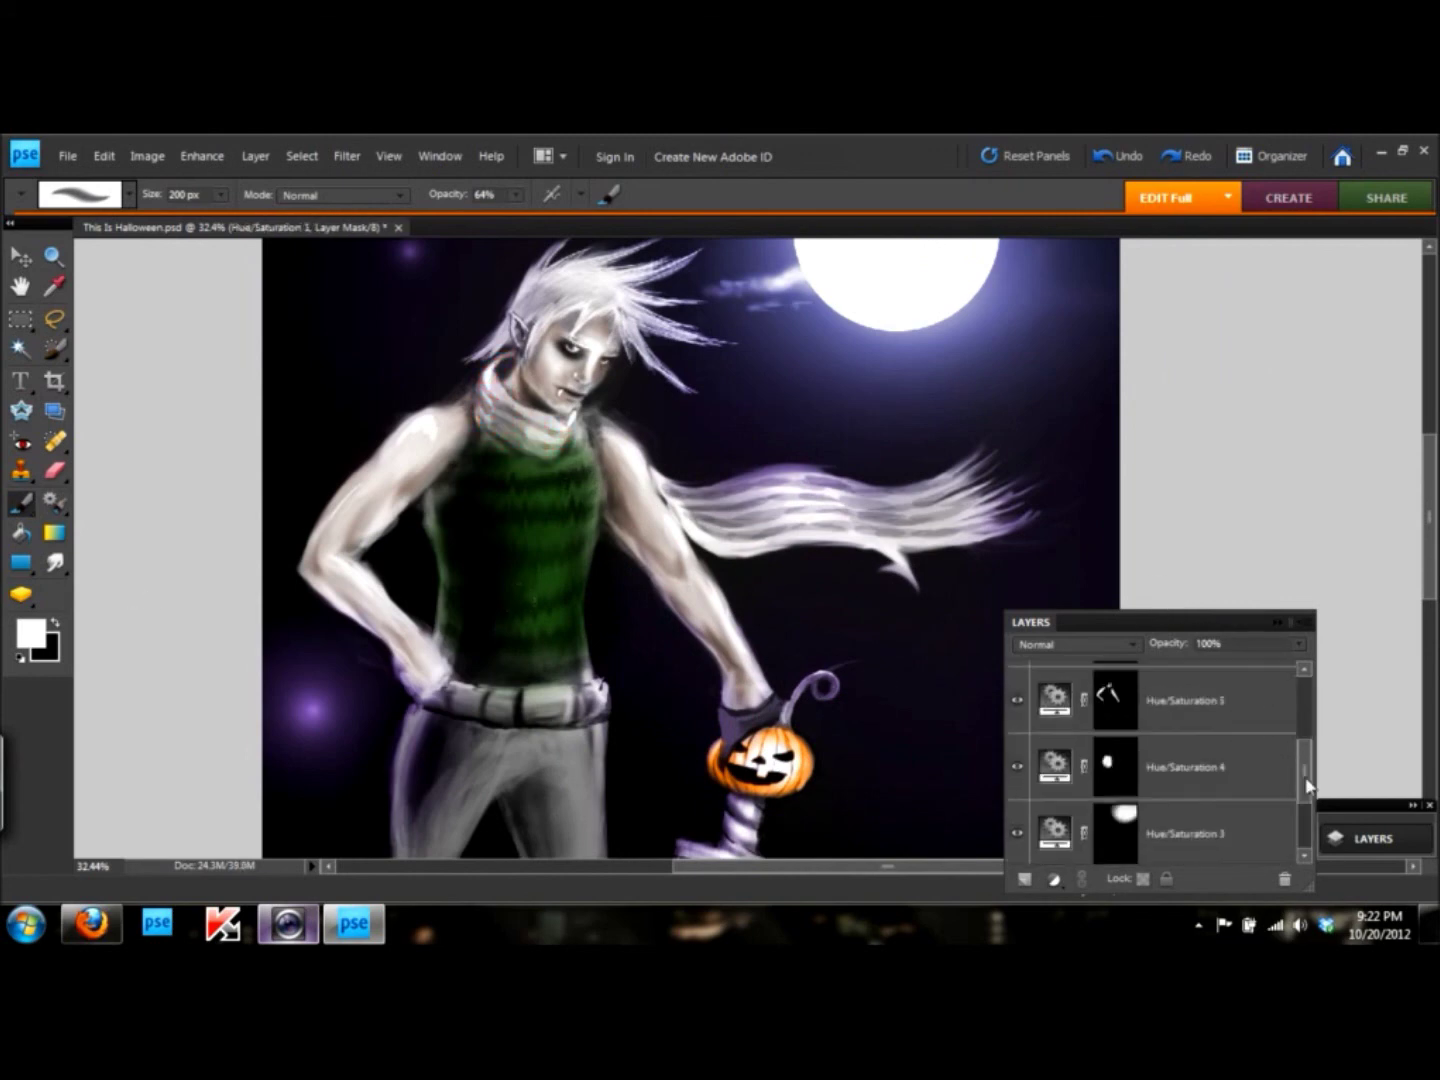
pyautogui.hotkey('ctrl', 'z')
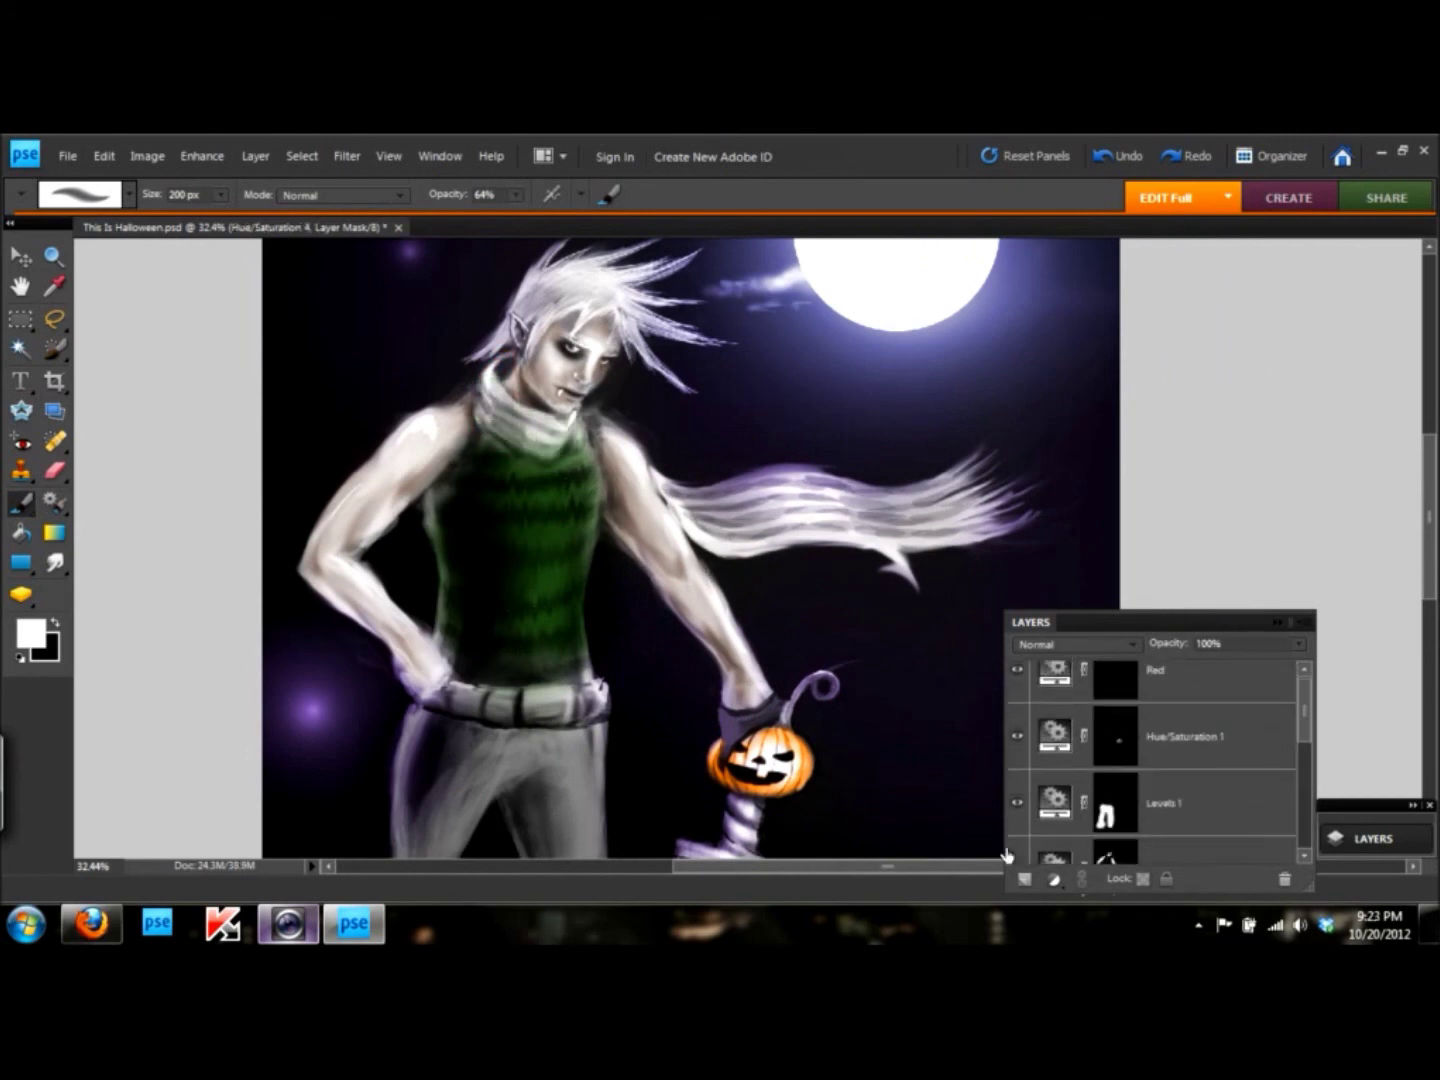
pyautogui.click(1129, 563)
# - Make a saturated, bright orange Hue/Saturation tint, mask it black, and paint it onto the scarf
pyautogui.moveTo(1107, 427); pyautogui.dragTo(1321, 428)
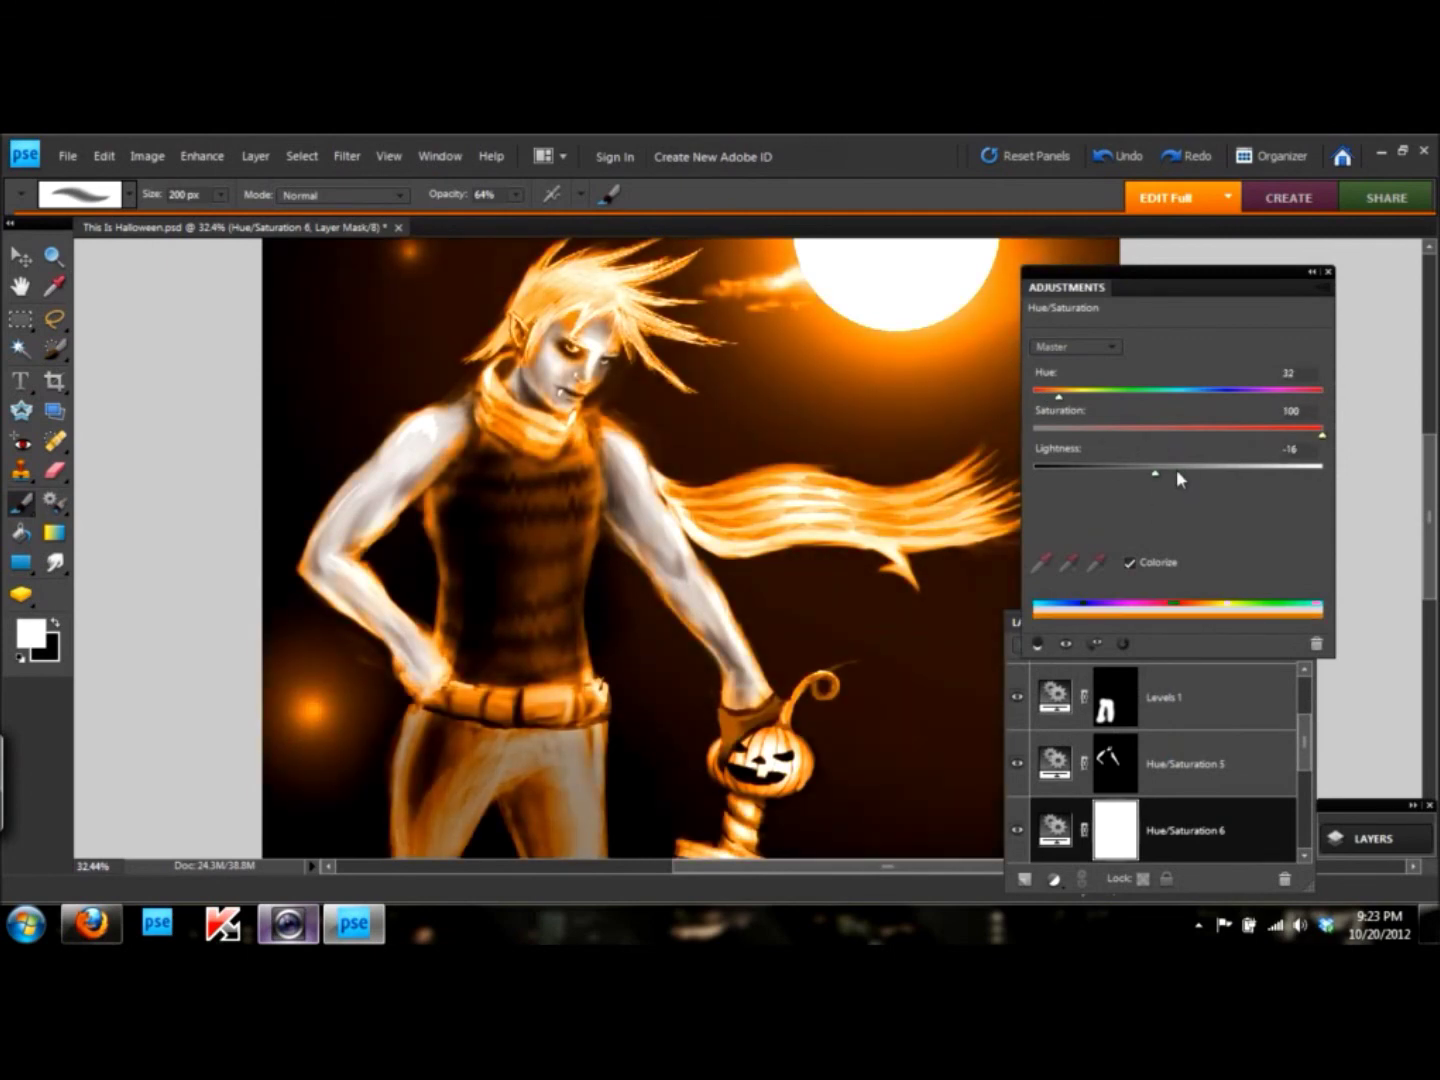
pyautogui.moveTo(1131, 480); pyautogui.dragTo(1146, 472)
pyautogui.click(1327, 271)
pyautogui.hotkey('ctrl', 'BackSpace')
pyautogui.moveTo(668, 500); pyautogui.dragTo(956, 514)
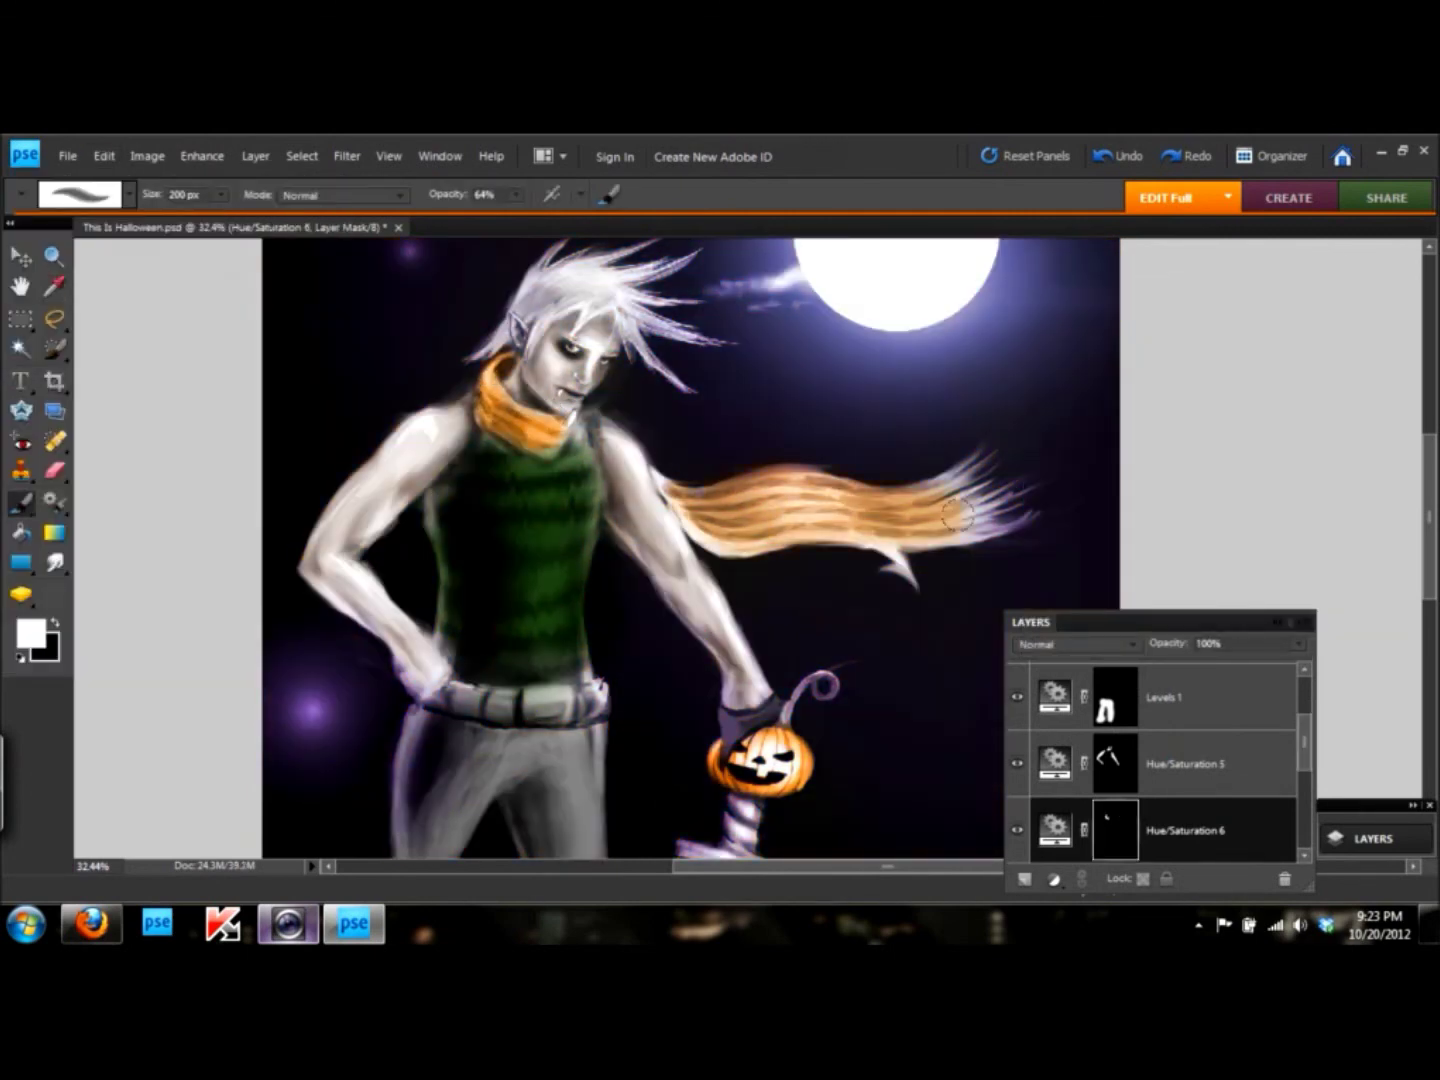
pyautogui.scroll(-5, 686, 711)
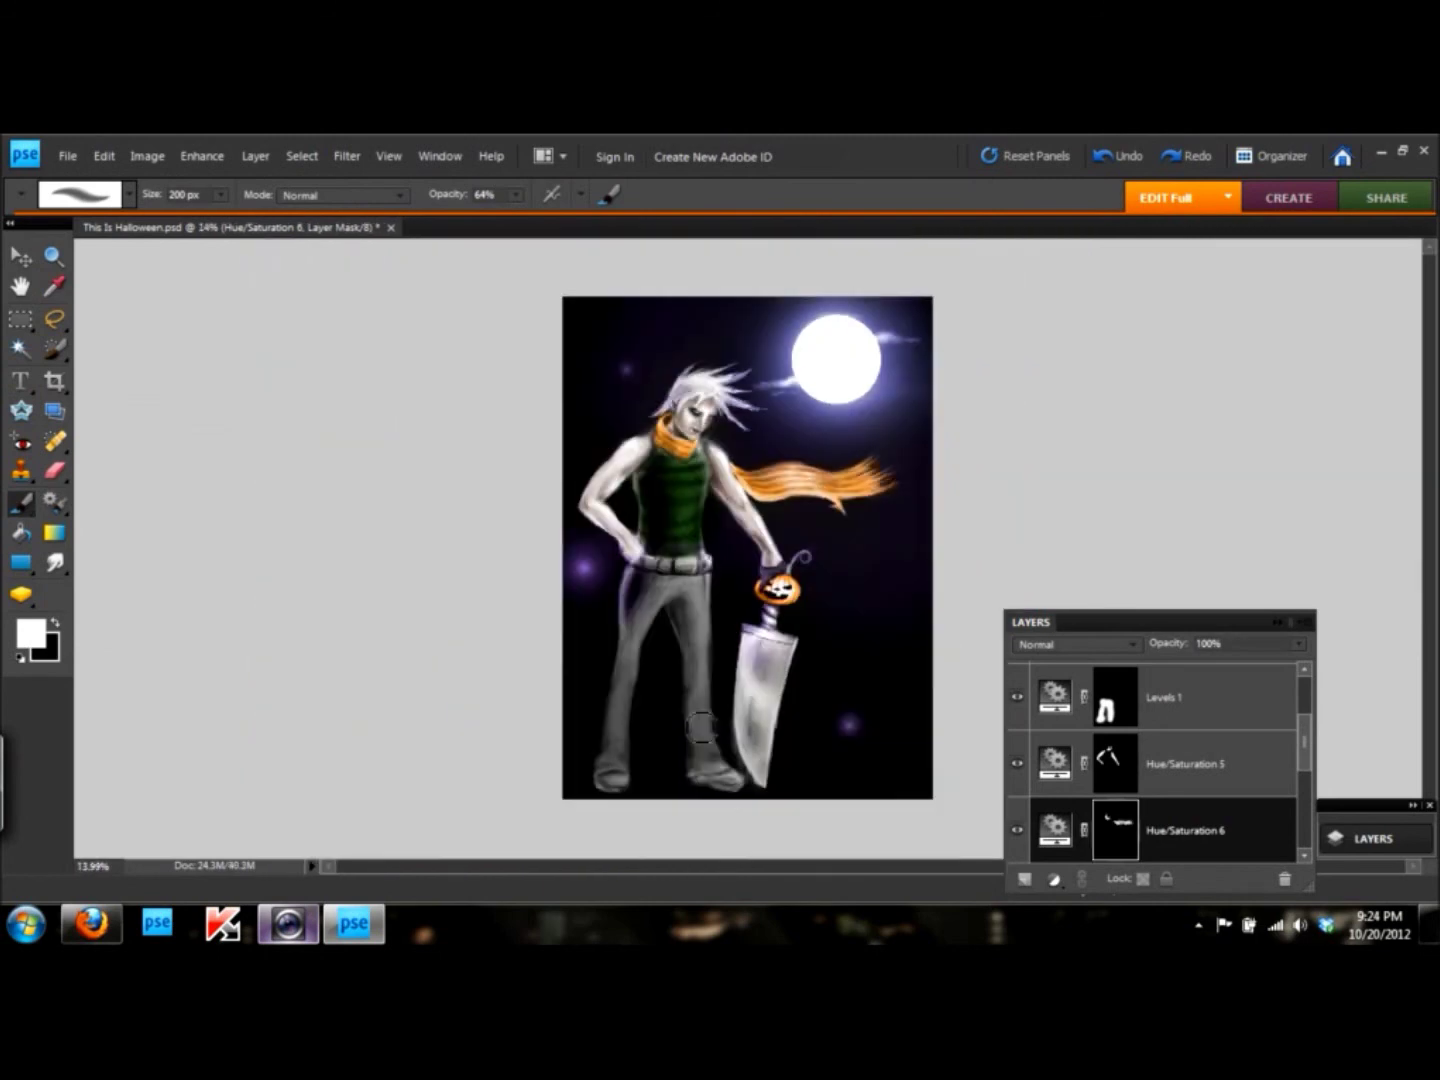
pyautogui.scroll(5, 701, 727)
pyautogui.scroll(-2, 896, 615)
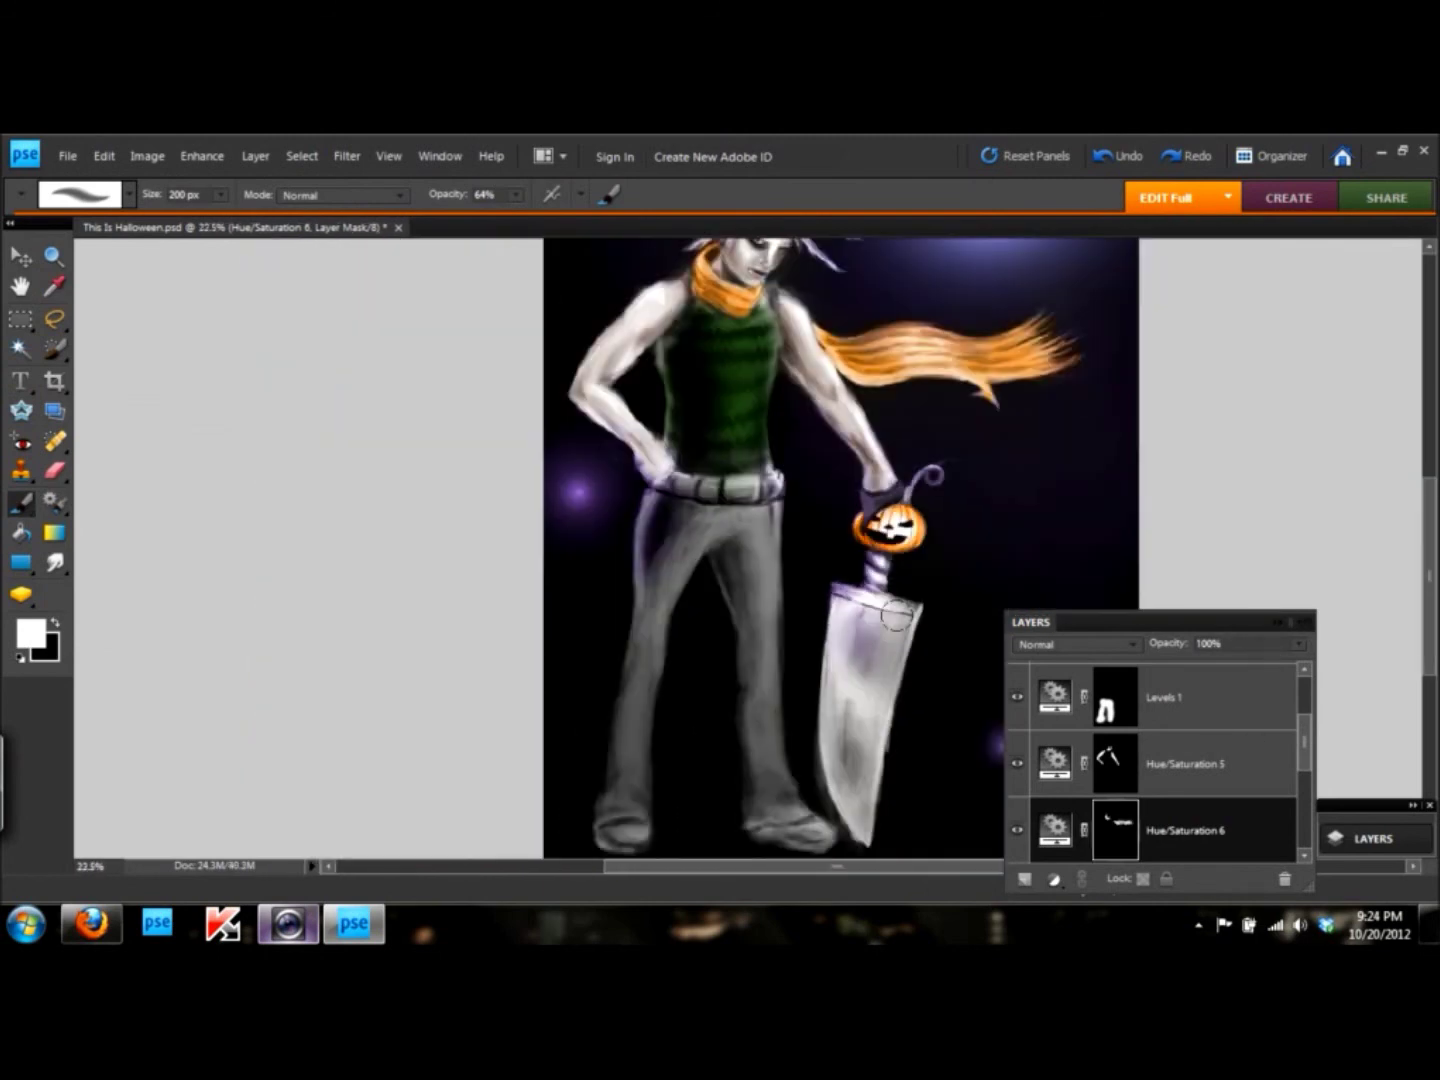
# - Add a teal Hue/Saturation layer, invert its mask to black, and paint teal onto the sword blade
pyautogui.click(1057, 882)
pyautogui.moveTo(1046, 408); pyautogui.dragTo(1174, 405)
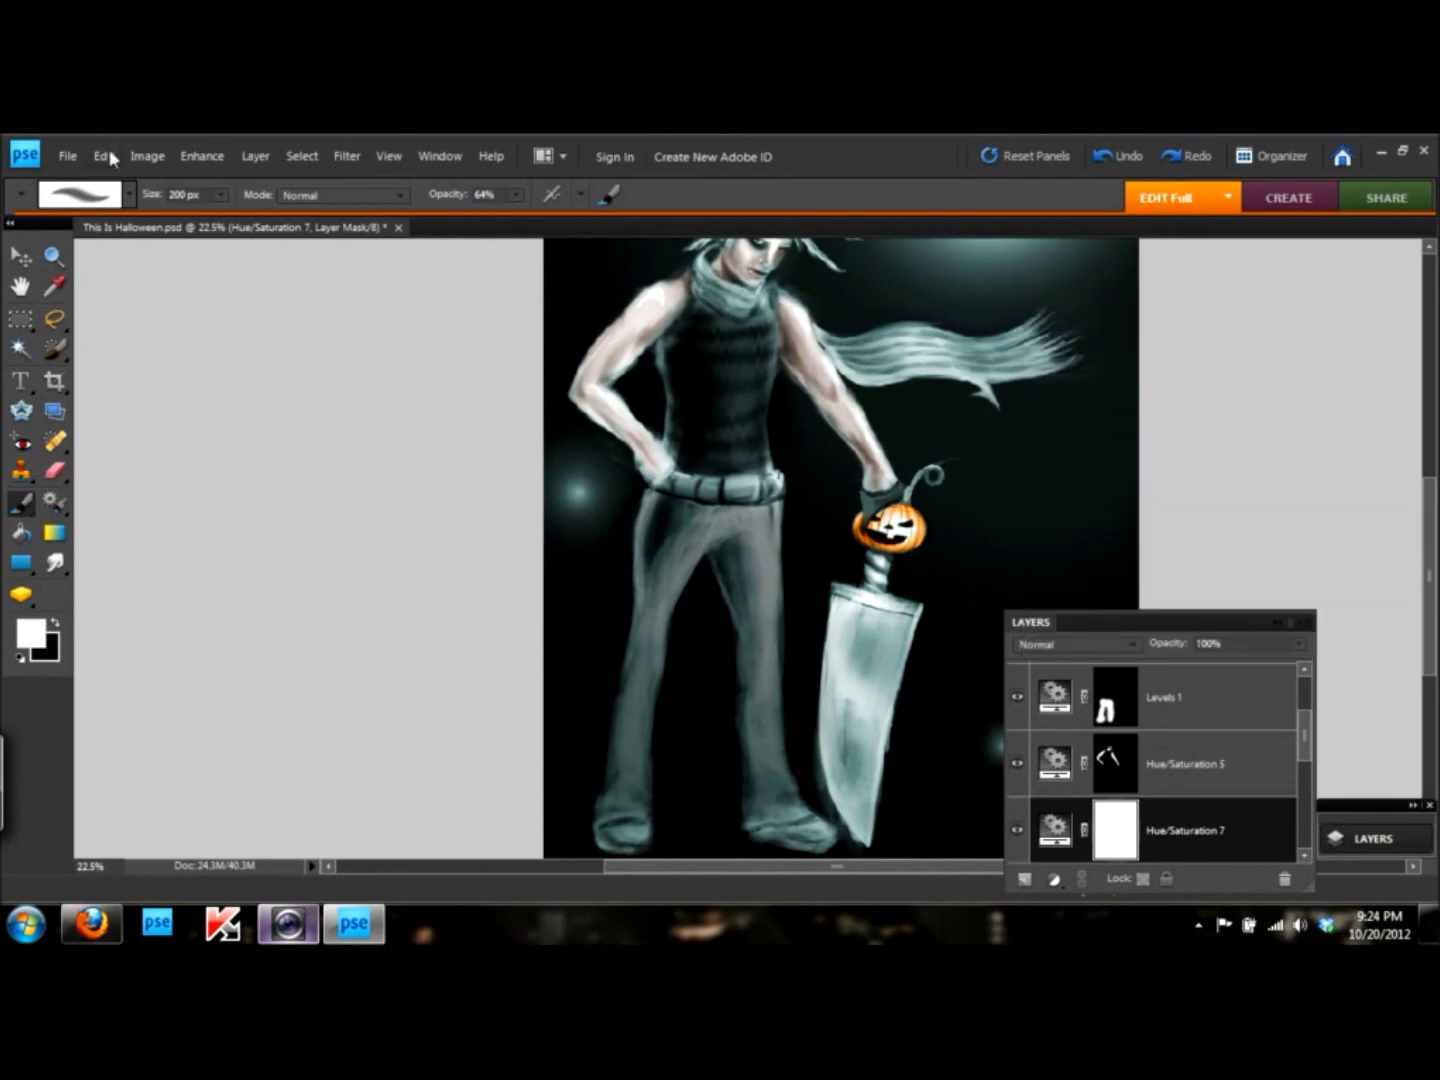
pyautogui.hotkey('ctrl', 'i')
pyautogui.moveTo(870, 612); pyautogui.dragTo(845, 694)
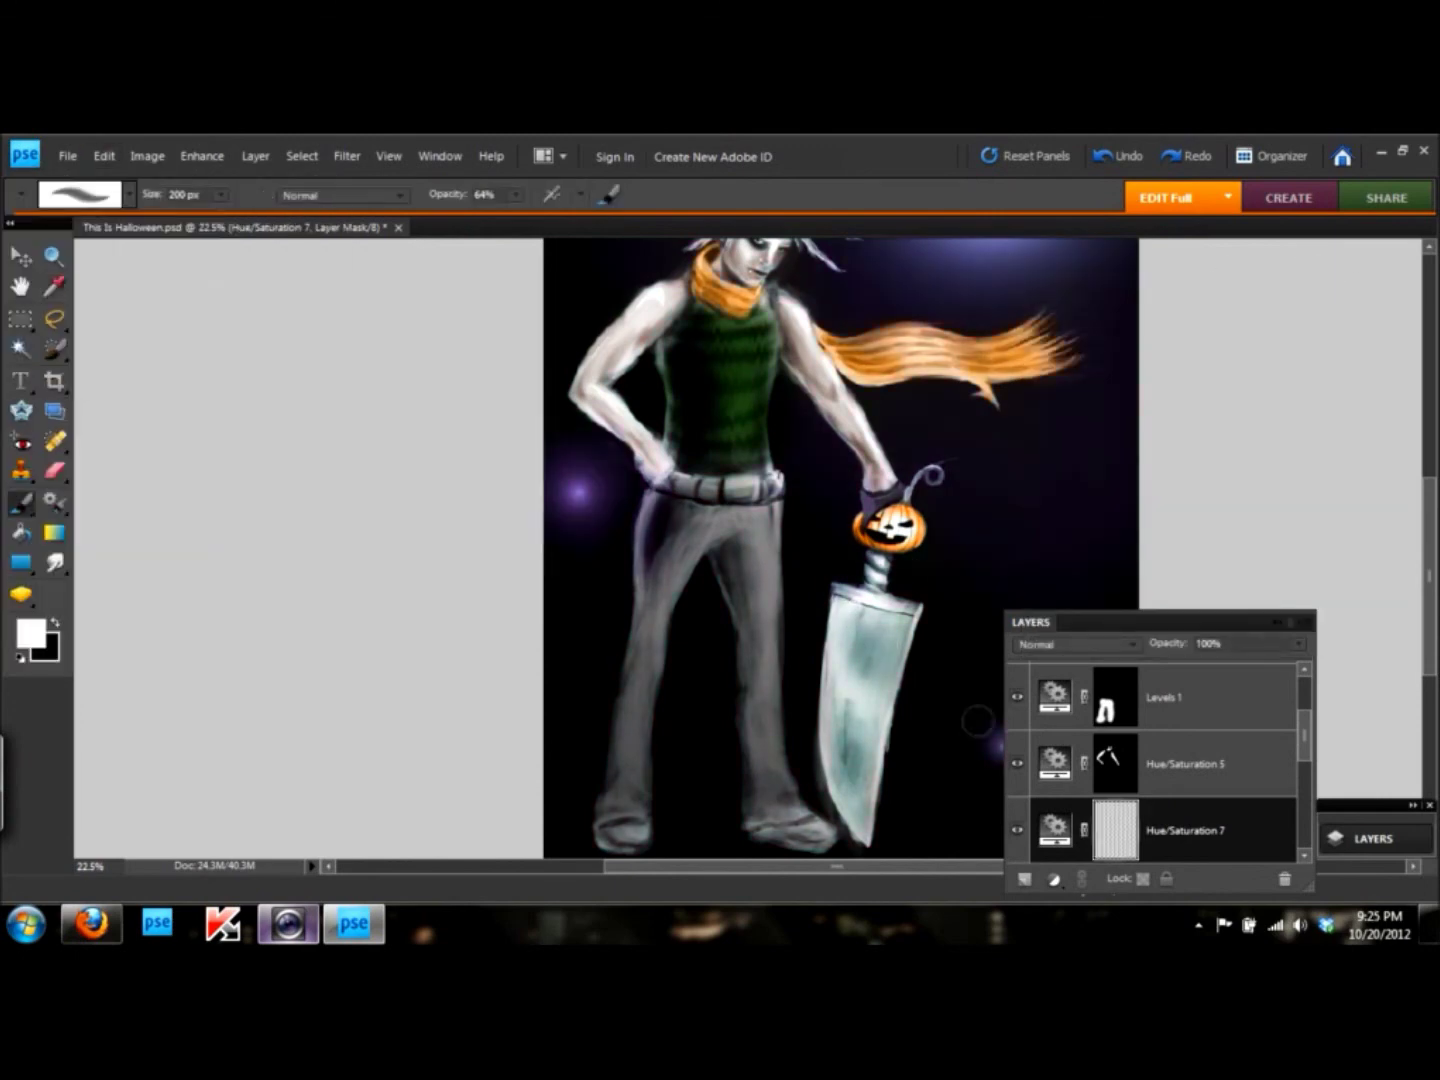
pyautogui.scroll(-3, 977, 720)
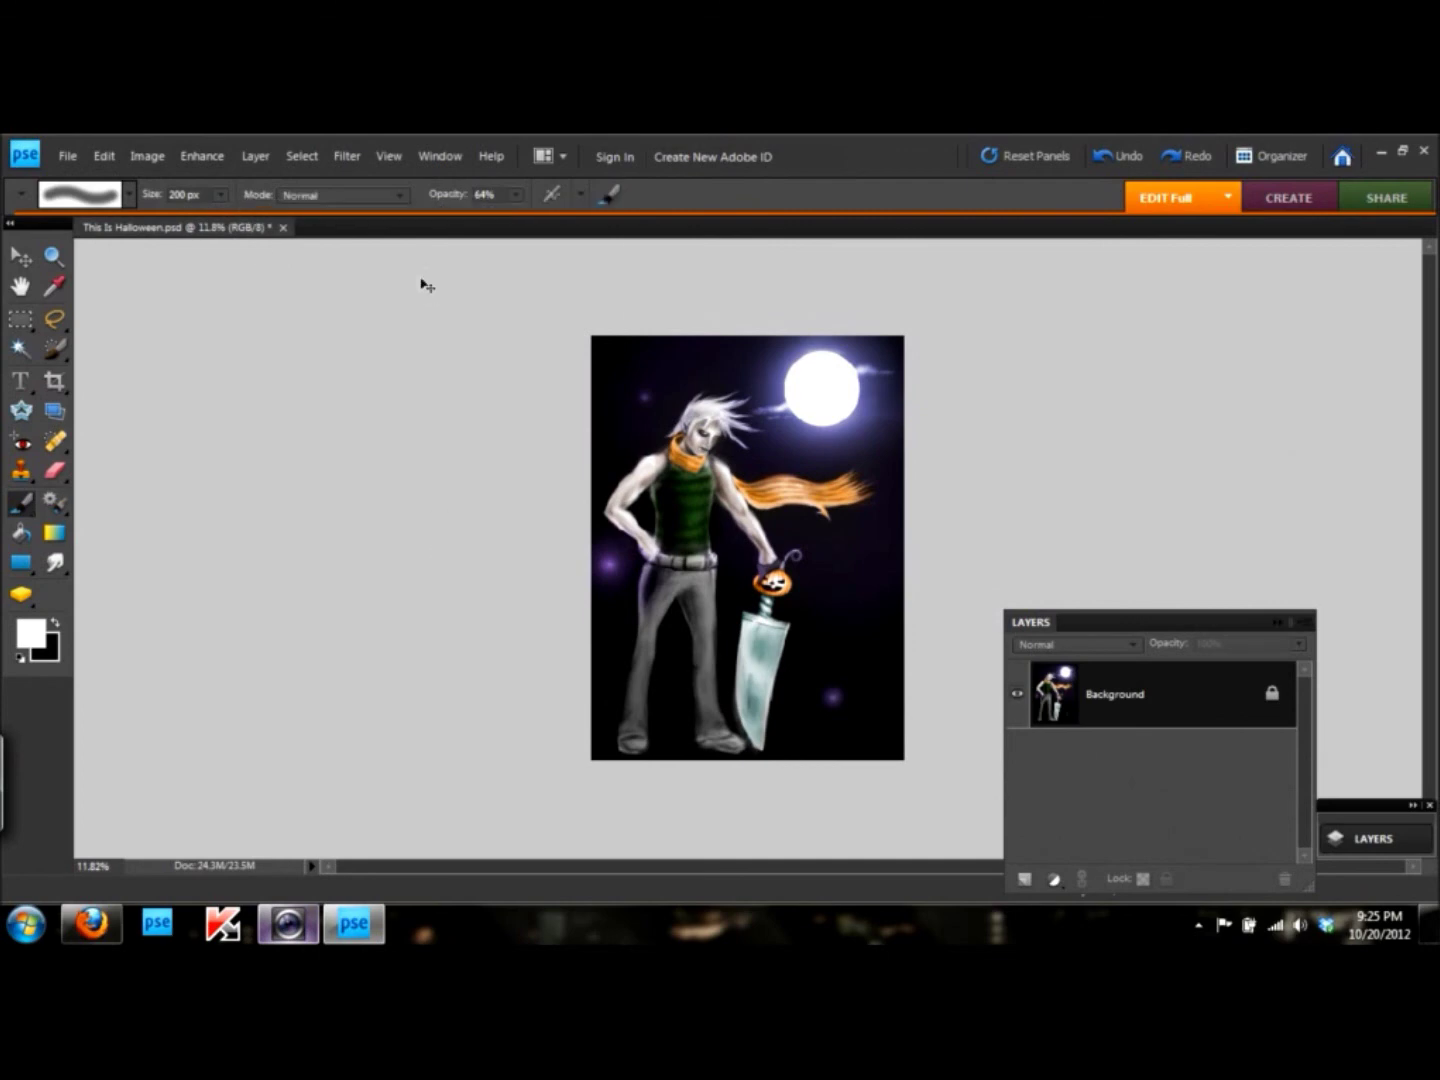
# - Apply Levels with black input 0 and gamma about 1.22 to lift the midtones
pyautogui.click(203, 156)
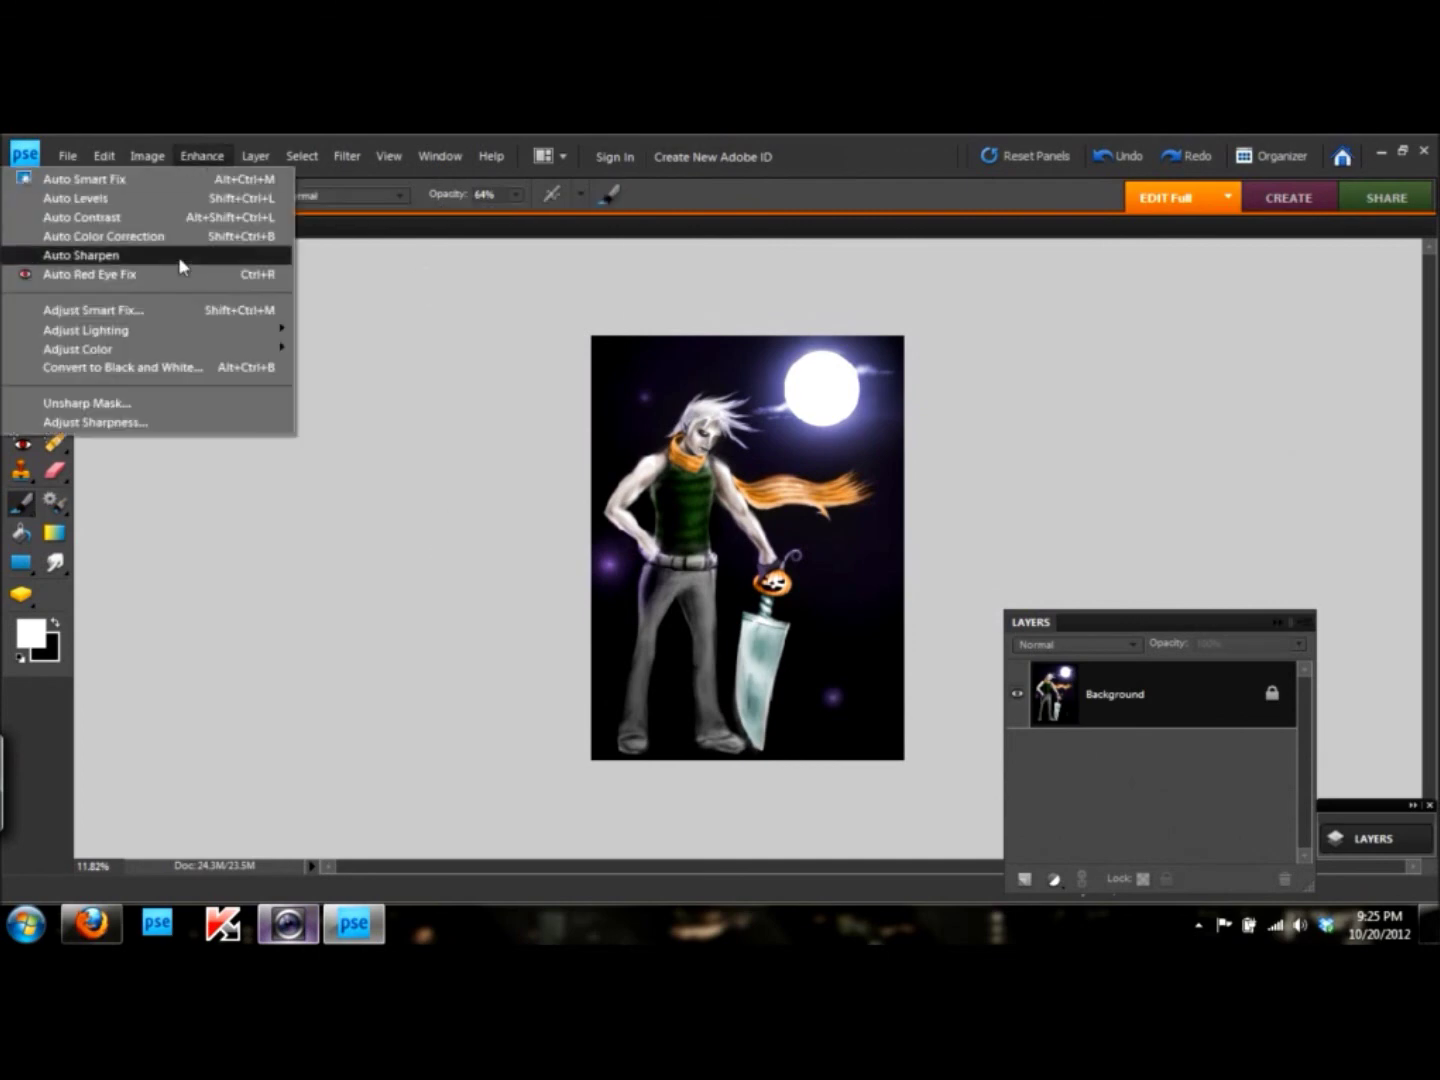
pyautogui.click(340, 367)
pyautogui.moveTo(1030, 550); pyautogui.dragTo(1108, 550)
pyautogui.moveTo(1300, 549); pyautogui.dragTo(1300, 549)
pyautogui.moveTo(1204, 549); pyautogui.dragTo(1030, 550)
pyautogui.doubleClick(1165, 572)
pyautogui.write('1.00')
pyautogui.moveTo(1222, 549); pyautogui.dragTo(1147, 551)
pyautogui.press('Tab')
pyautogui.press('Tab')
pyautogui.click(1373, 340)
pyautogui.press('b')
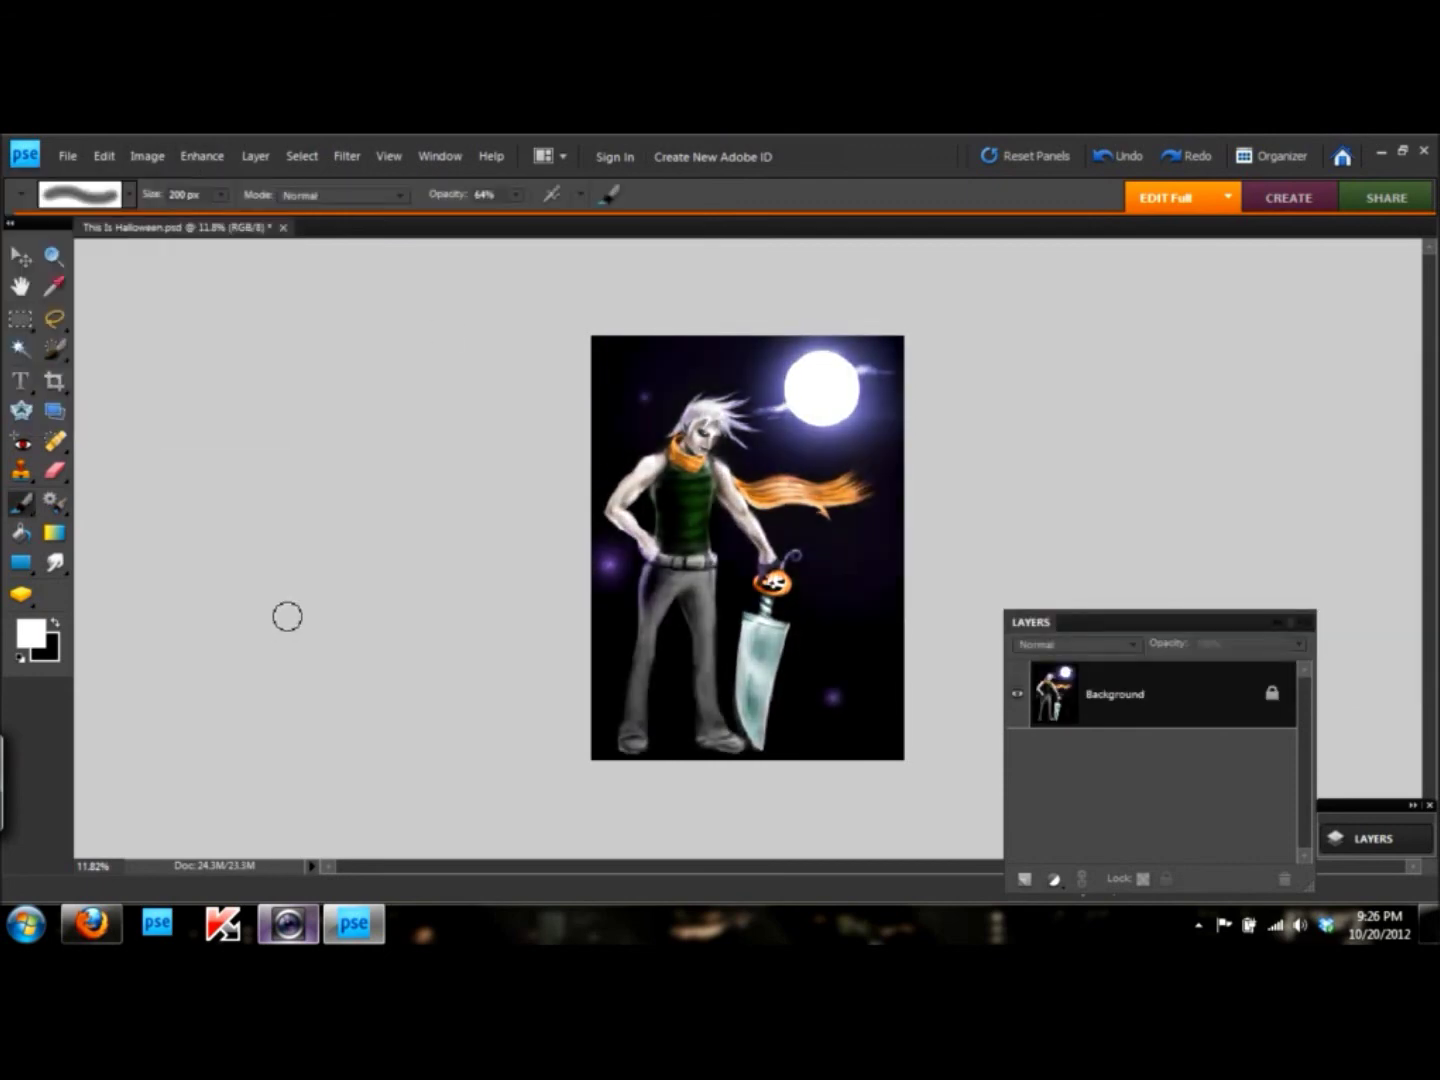
pyautogui.click(202, 157)
# - Apply Adjust Color Curves to brighten highlights and deepen shadows
pyautogui.click(367, 424)
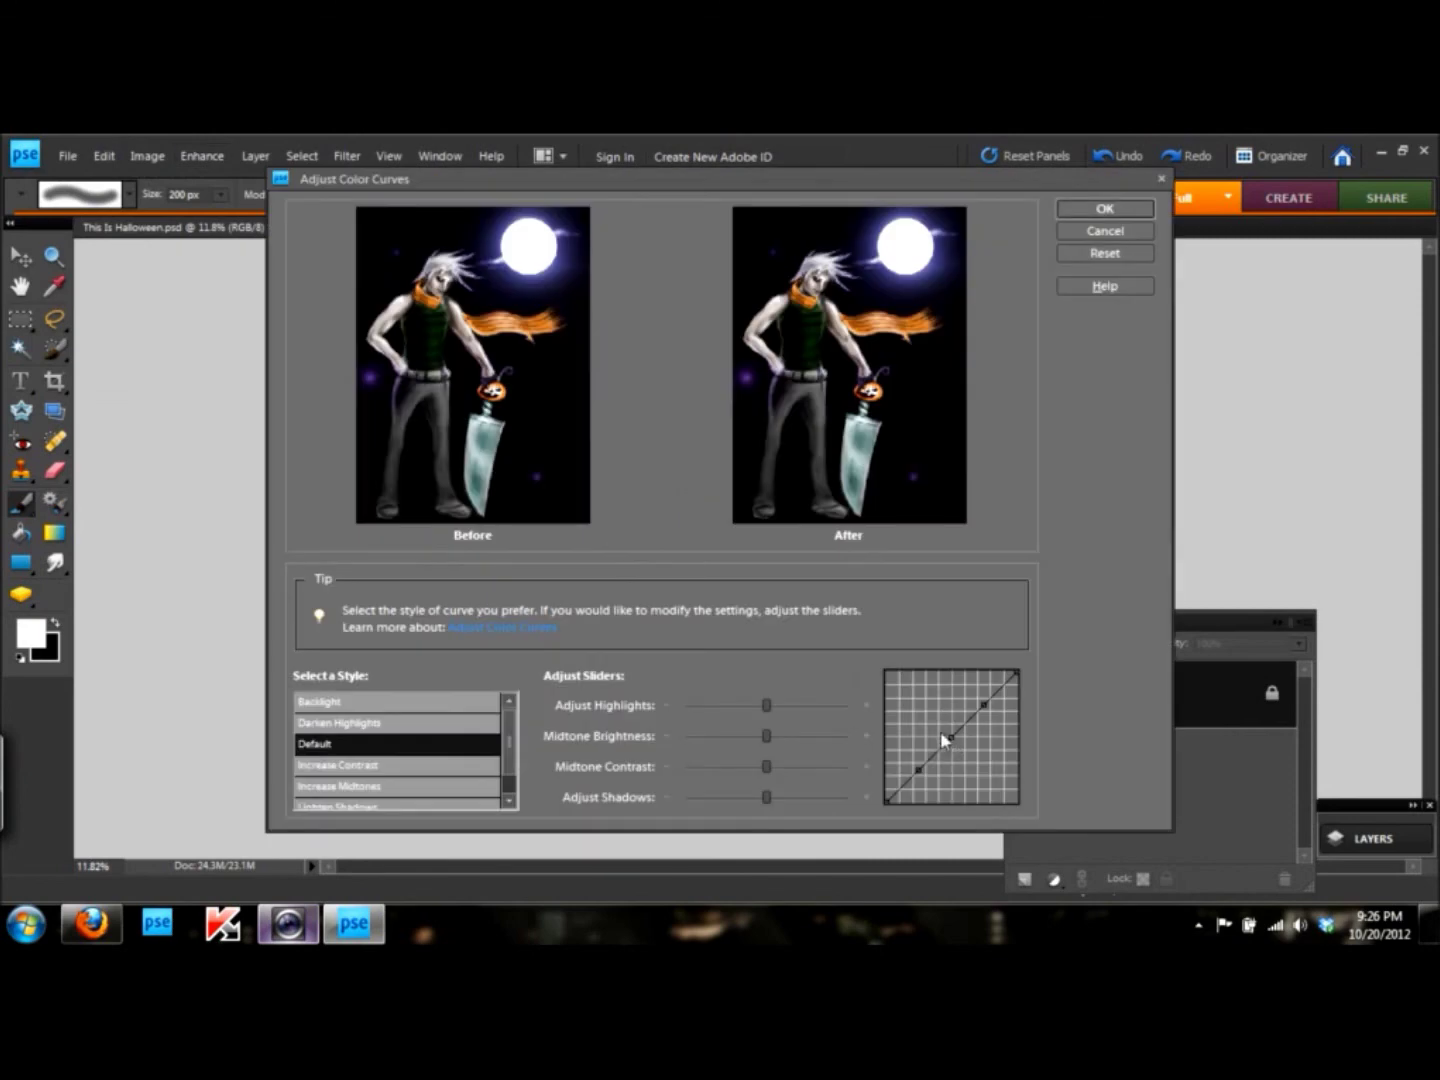
pyautogui.moveTo(720, 735)
pyautogui.mouseDown()
pyautogui.moveTo(698, 735)
pyautogui.moveTo(768, 736)
pyautogui.moveTo(796, 709)
pyautogui.moveTo(779, 705)
pyautogui.mouseUp()
pyautogui.moveTo(768, 796); pyautogui.dragTo(751, 796)
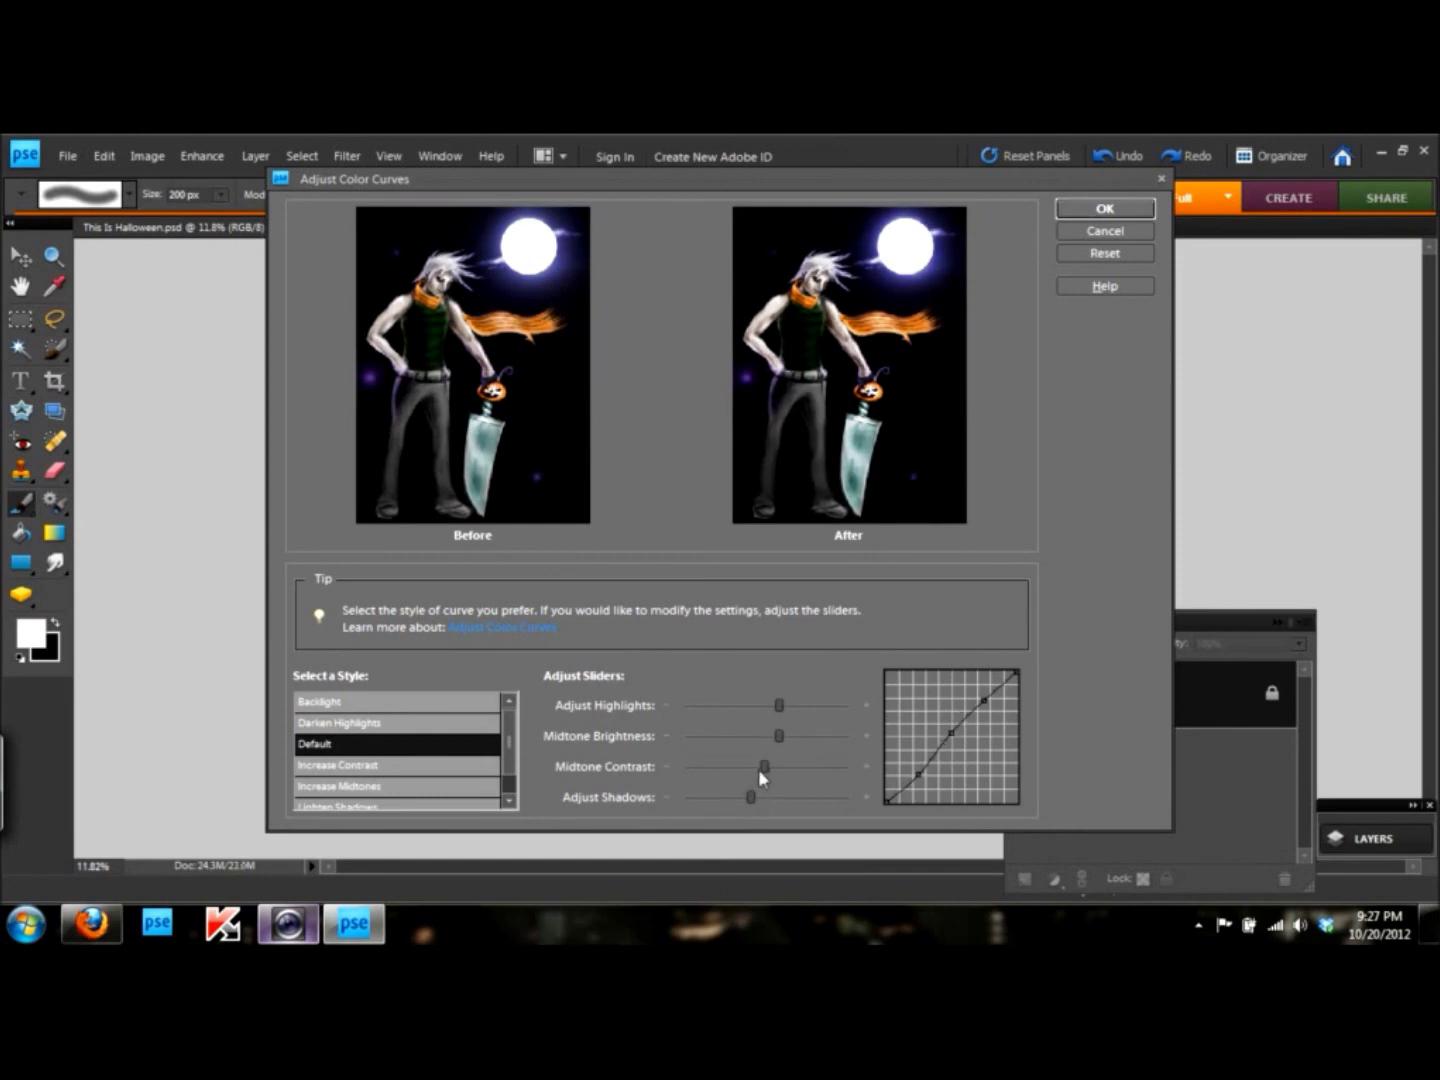
pyautogui.click(1105, 208)
# - Apply Shadows/Highlights, lightening shadows slightly, removing highlight darkening and reducing midtone contrast
pyautogui.click(203, 156)
pyautogui.click(360, 372)
pyautogui.moveTo(1075, 566); pyautogui.dragTo(986, 565)
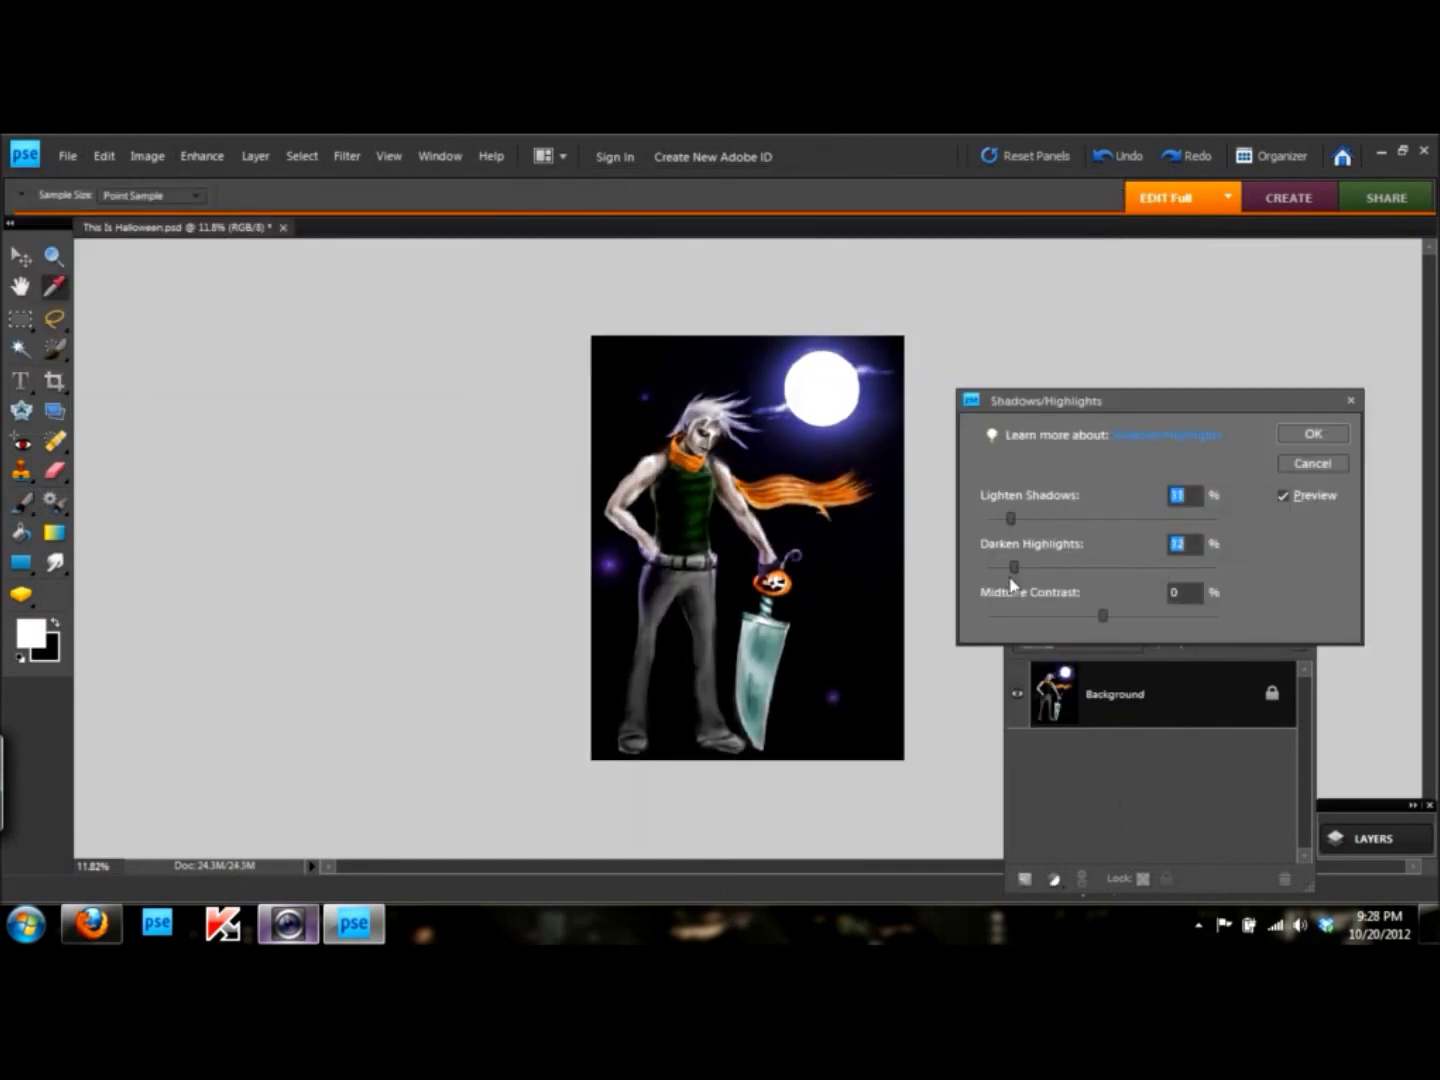
pyautogui.moveTo(1103, 615); pyautogui.dragTo(1093, 616)
pyautogui.moveTo(1010, 517); pyautogui.dragTo(1032, 518)
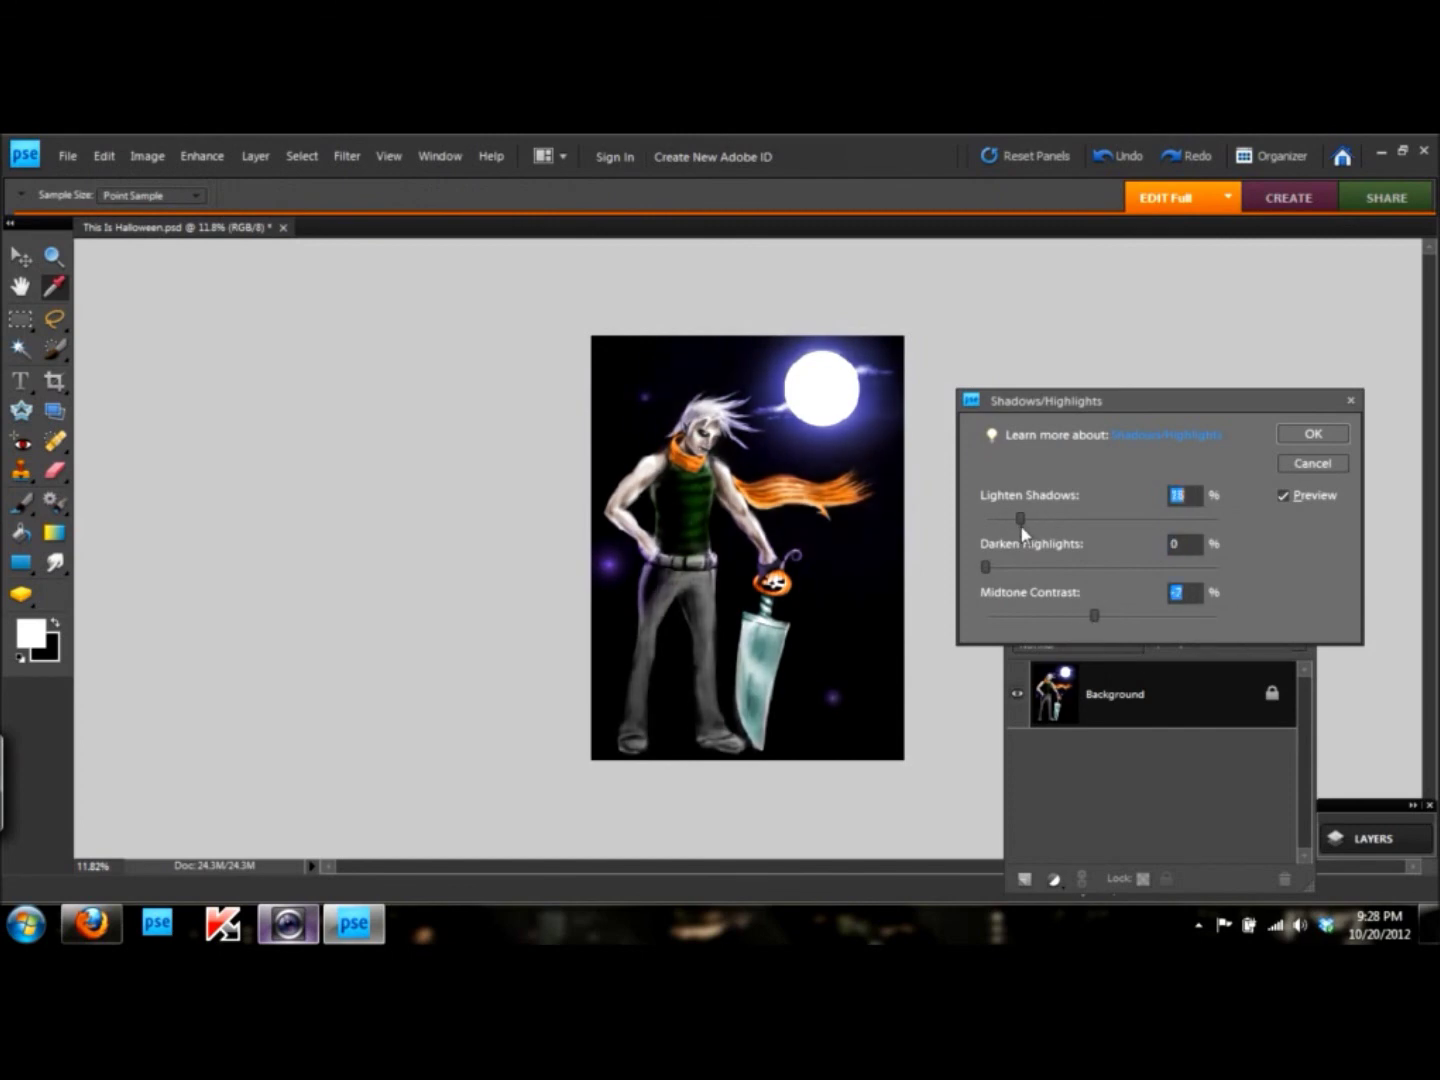
pyautogui.press('Return')
# - Switch to the Brush with swapped colours and review the brush choices
pyautogui.press('b')
pyautogui.press('x')
pyautogui.rightClick(125, 788)
pyautogui.press('Escape')
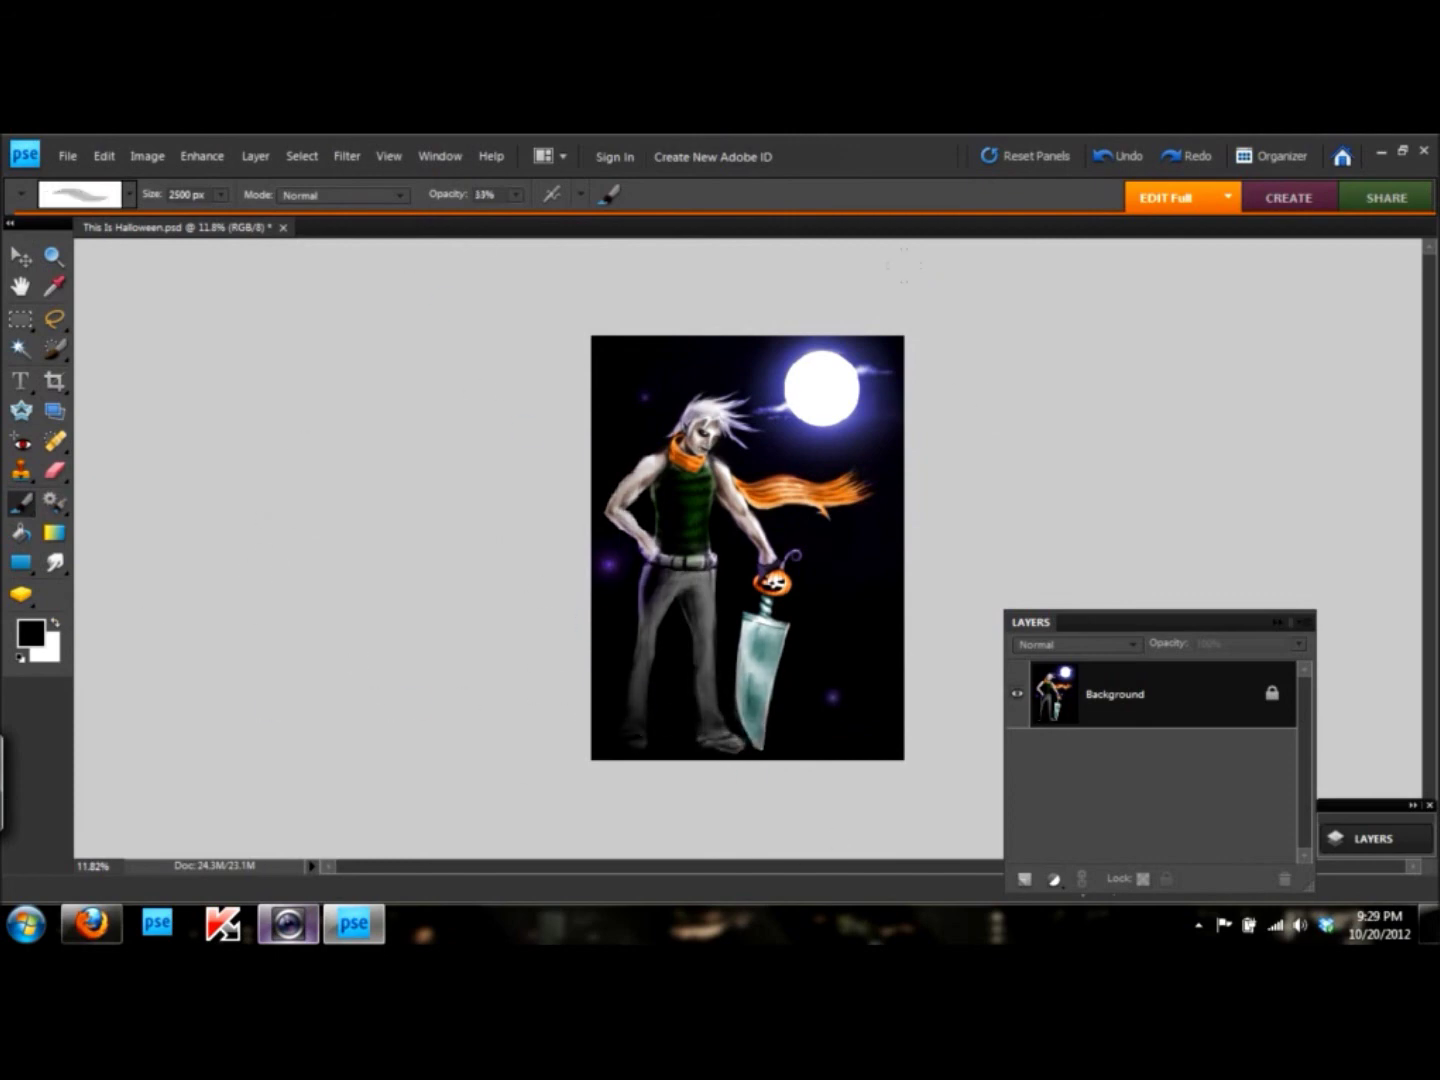
# - Add a new Color Dodge layer, set white as the paint colour, and dab a glow
pyautogui.click(1054, 878)
pyautogui.click(1076, 644)
pyautogui.click(1059, 329)
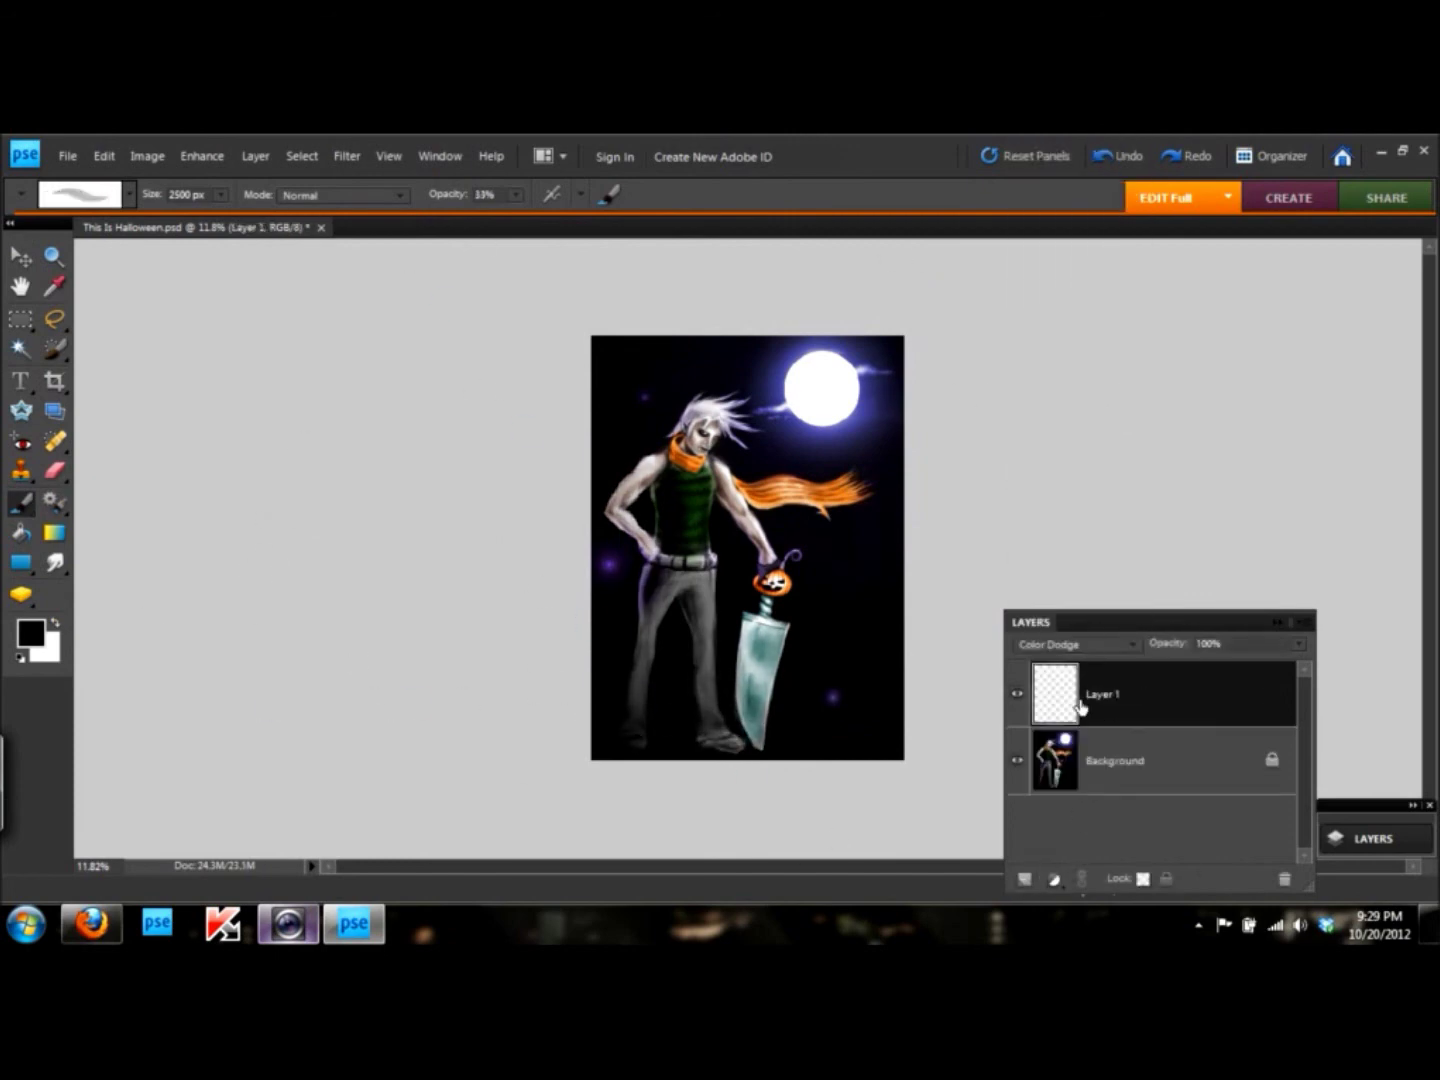
pyautogui.hotkey('alt', 'e')
pyautogui.press('Escape')
pyautogui.press('x')
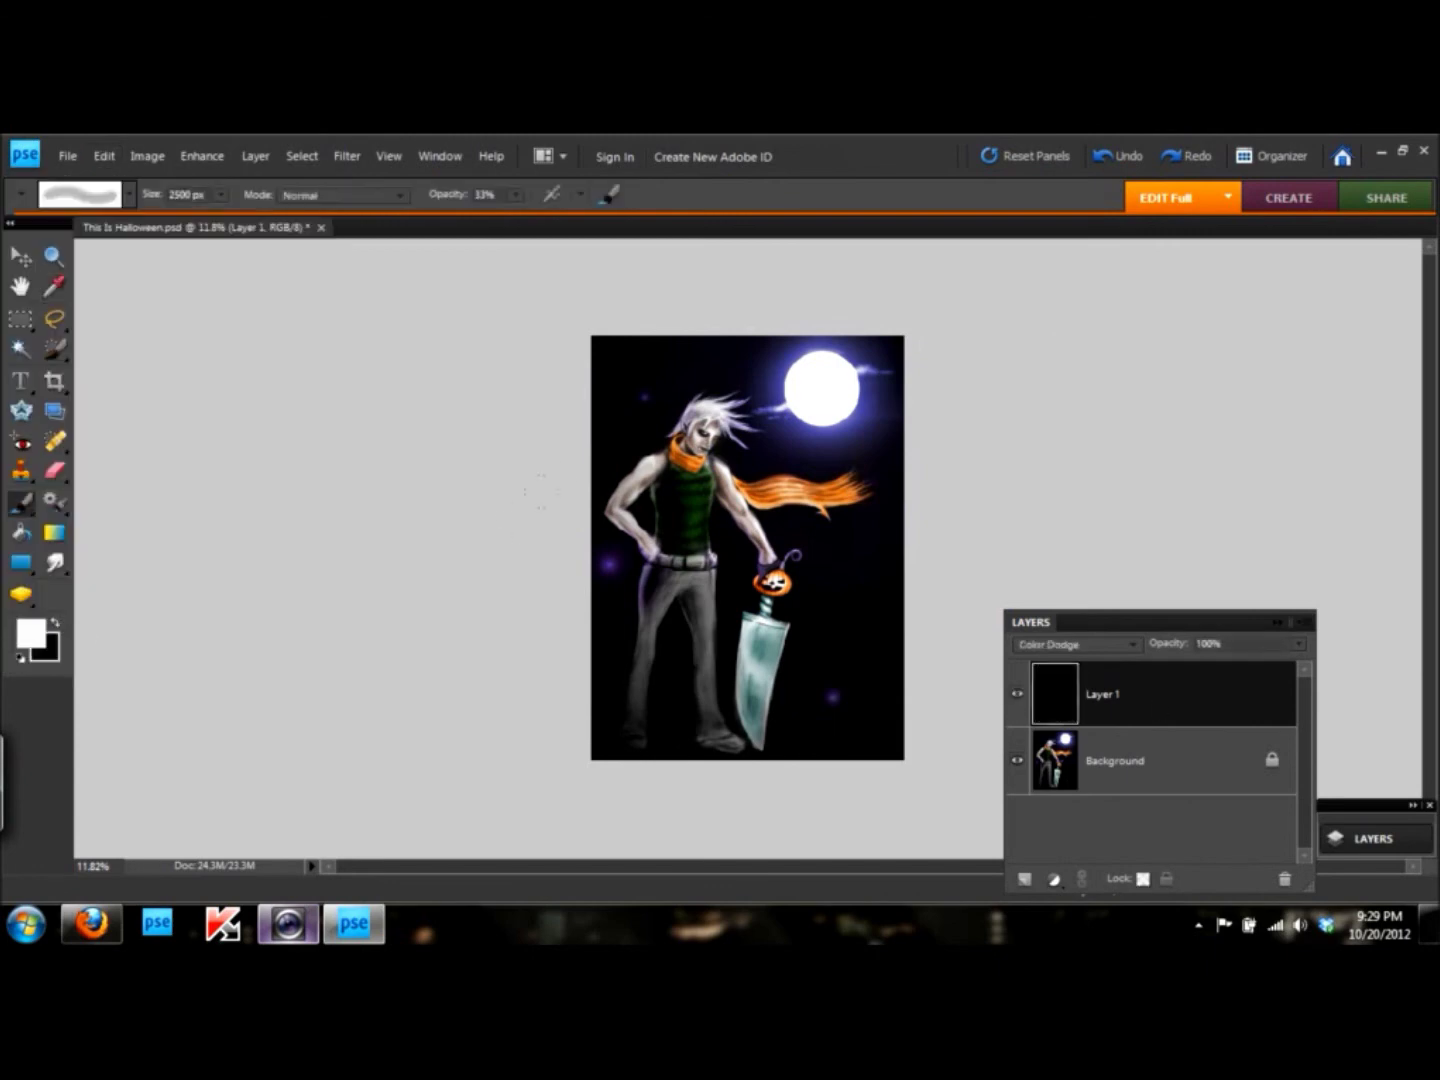
pyautogui.click(706, 615)
# - Paint a faint white glow over the head and torso with a smaller, low-opacity brush
pyautogui.hotkey('ctrl', 'z')
pyautogui.press('[')
pyautogui.press('[')
pyautogui.press('[')
pyautogui.press('1')
pyautogui.press('2')
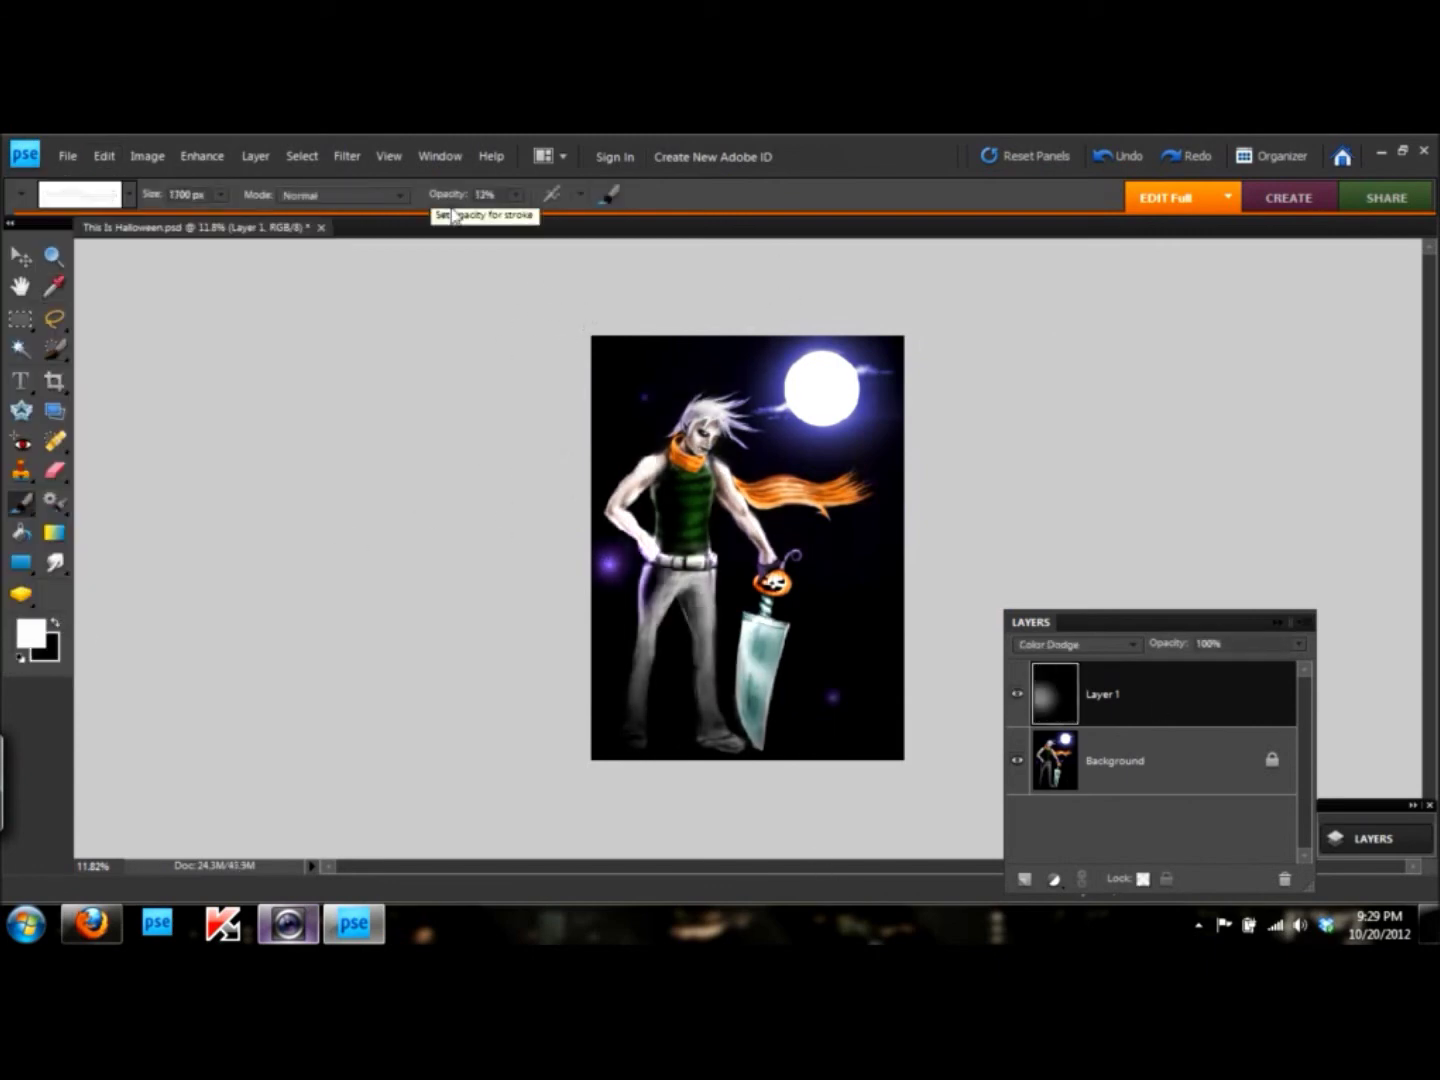
pyautogui.hotkey('ctrl', 'z')
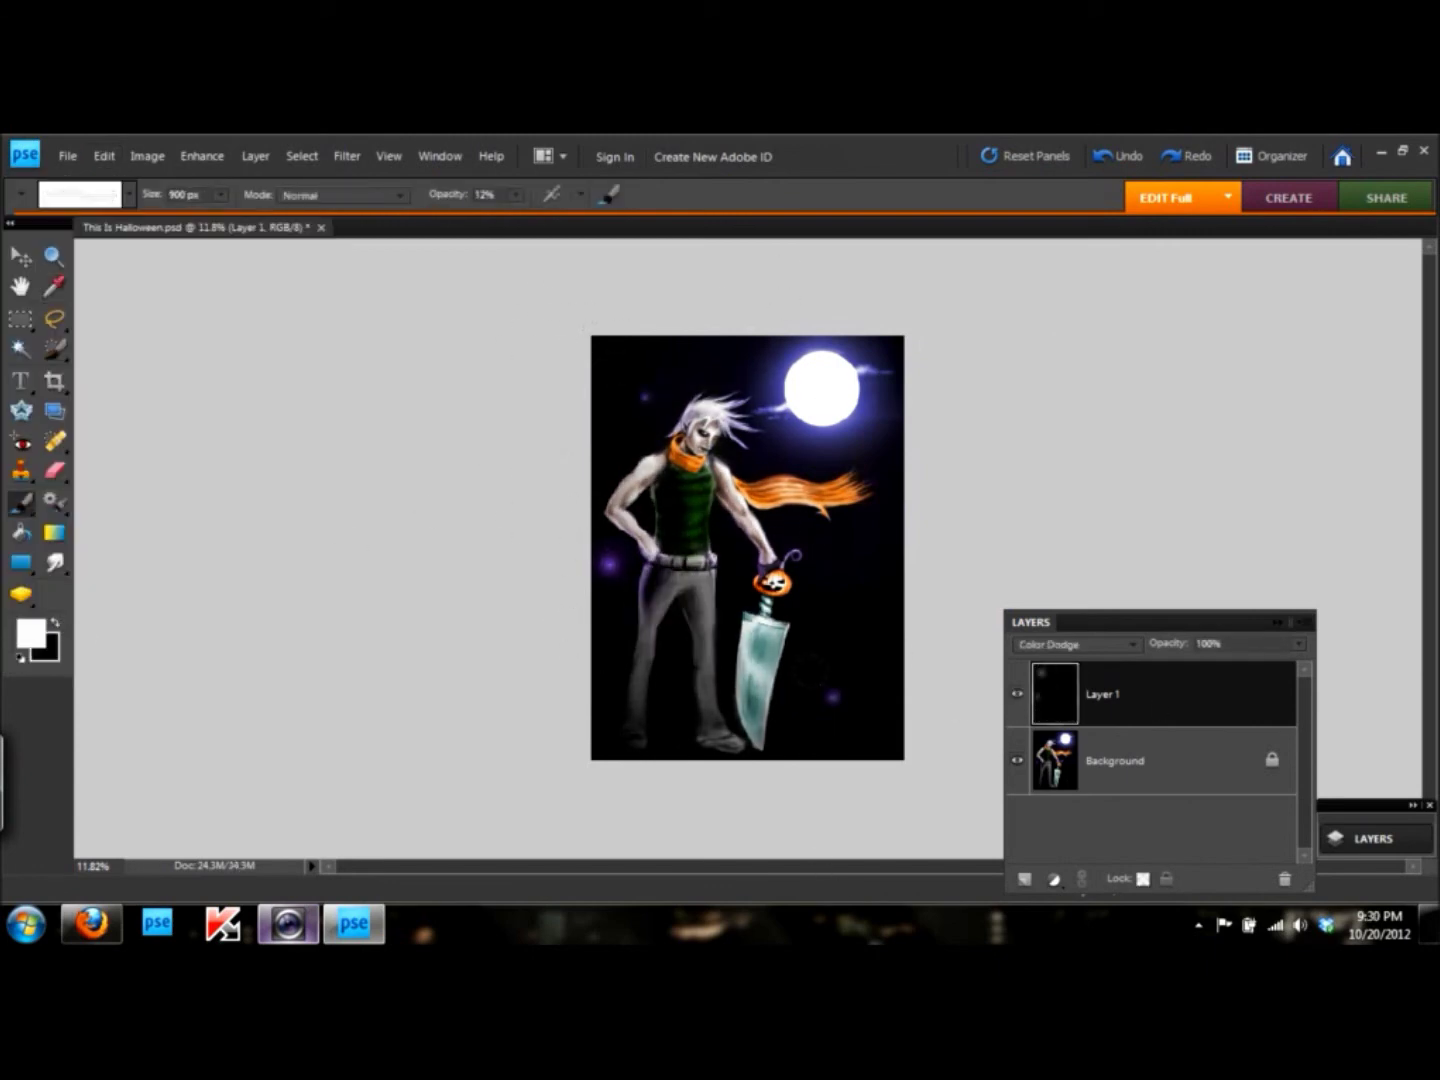
pyautogui.moveTo(733, 452); pyautogui.dragTo(734, 516)
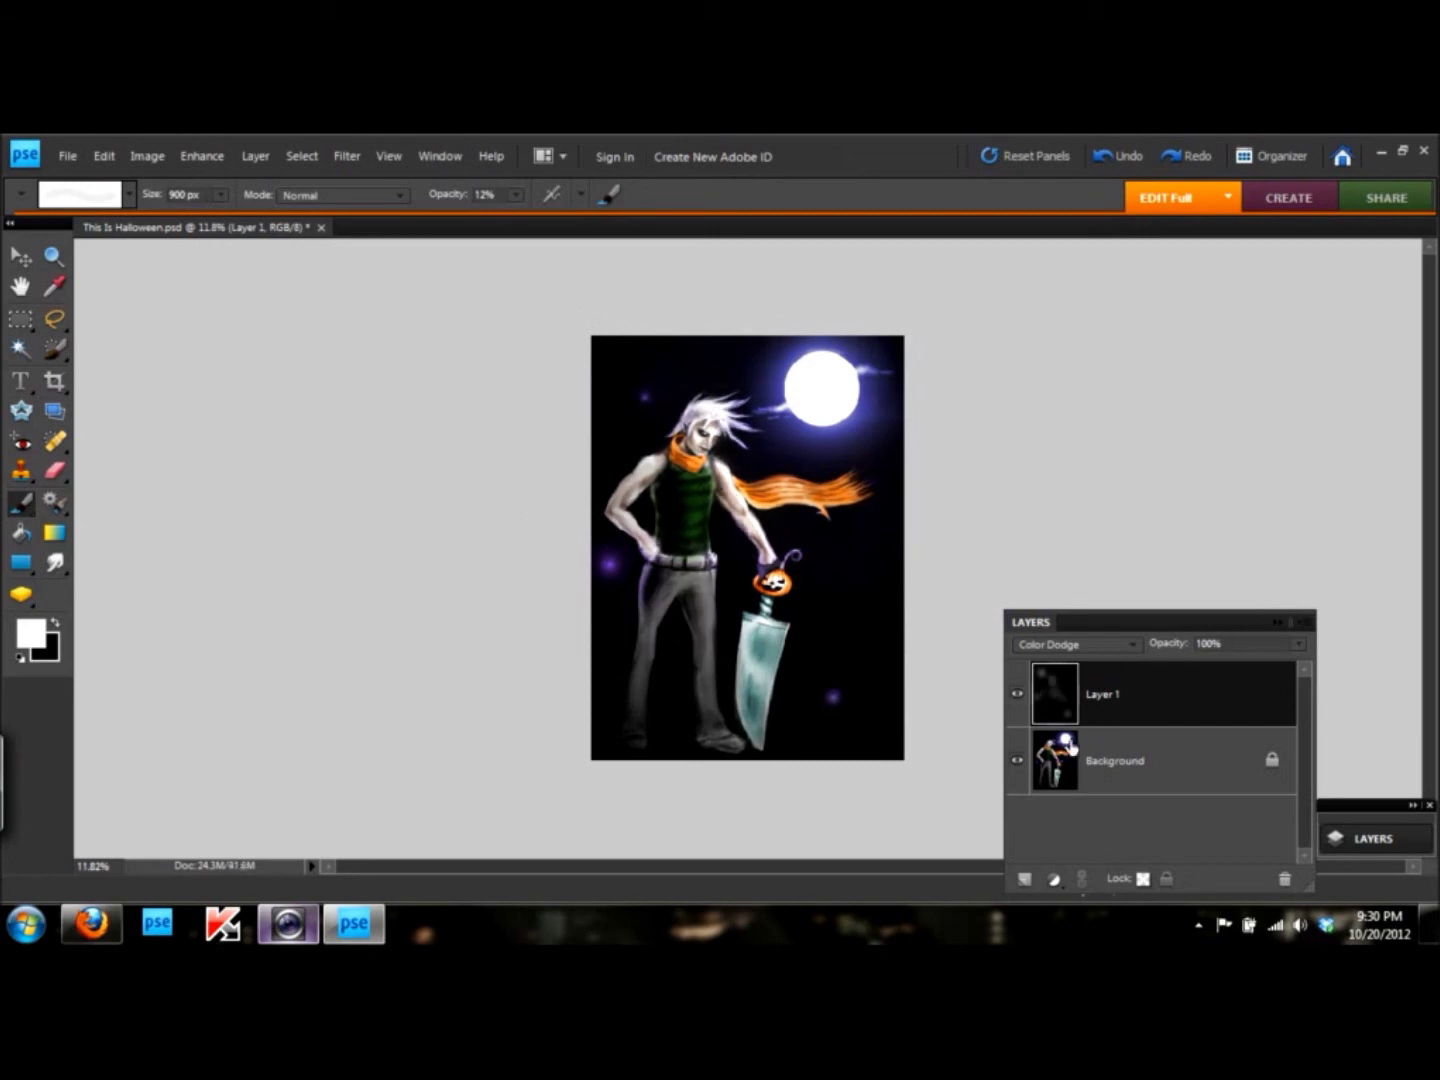
# - Add a trial Layer 2 in Color Burn mode, fill it black, and lower its opacity
pyautogui.click(1022, 888)
pyautogui.click(1075, 644)
pyautogui.click(1076, 251)
pyautogui.click(103, 156)
pyautogui.press('Escape')
pyautogui.hotkey('ctrl', 'BackSpace')
pyautogui.click(1017, 693)
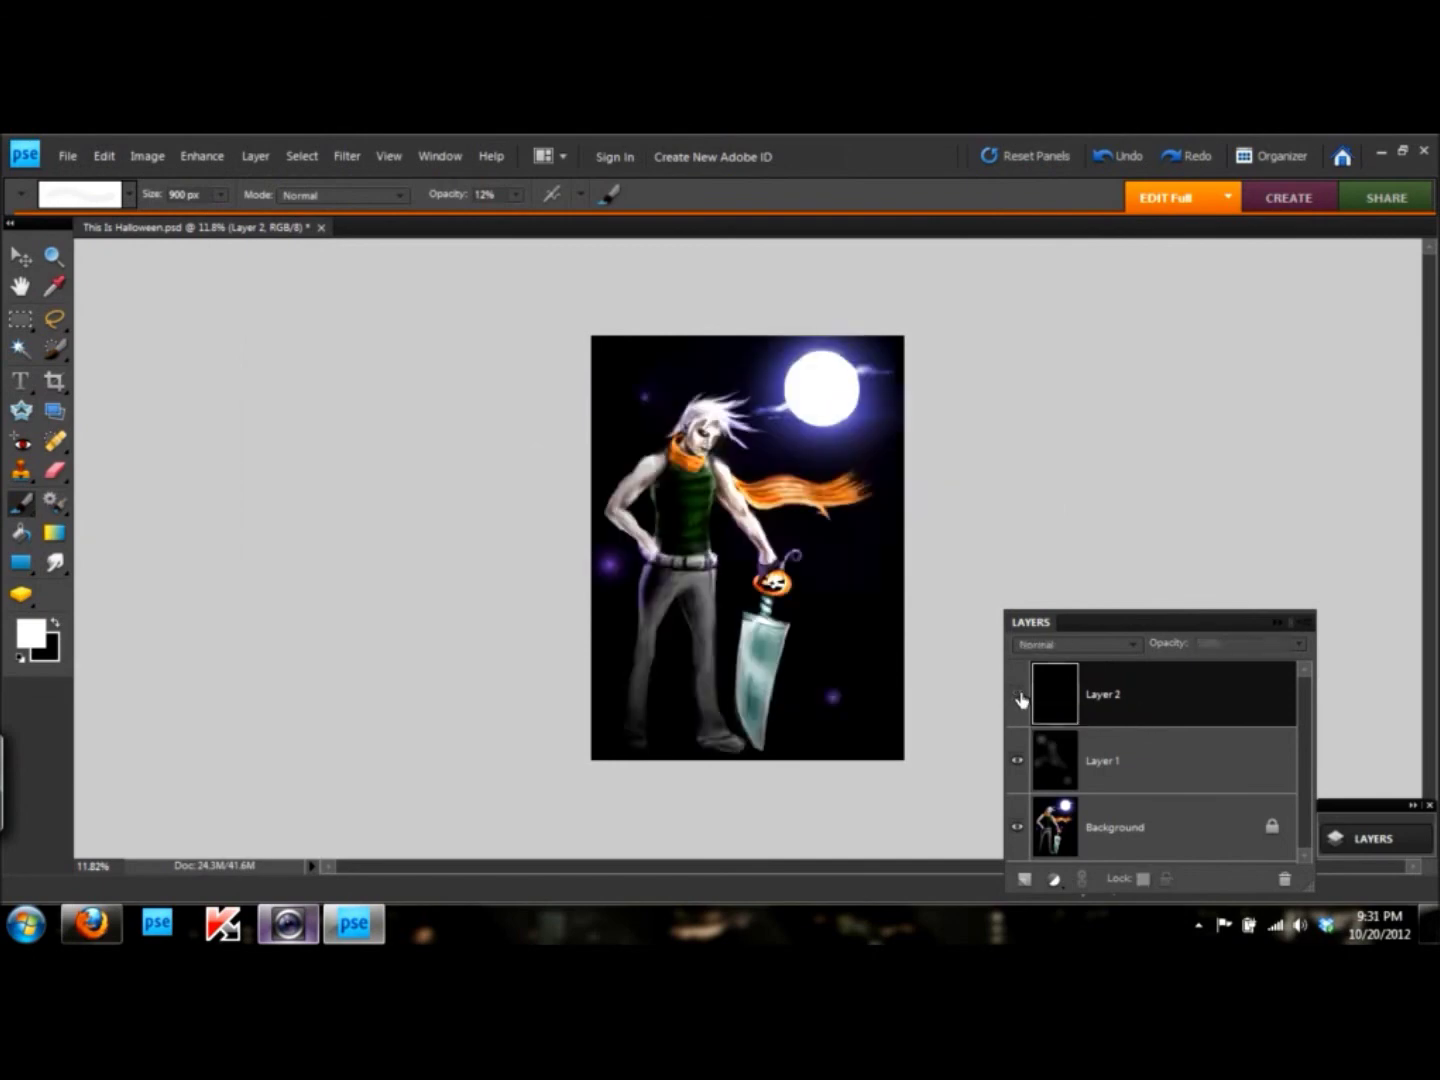
pyautogui.click(1298, 644)
pyautogui.moveTo(1178, 670)
pyautogui.mouseDown()
pyautogui.moveTo(1218, 669)
pyautogui.moveTo(1186, 665)
pyautogui.mouseUp()
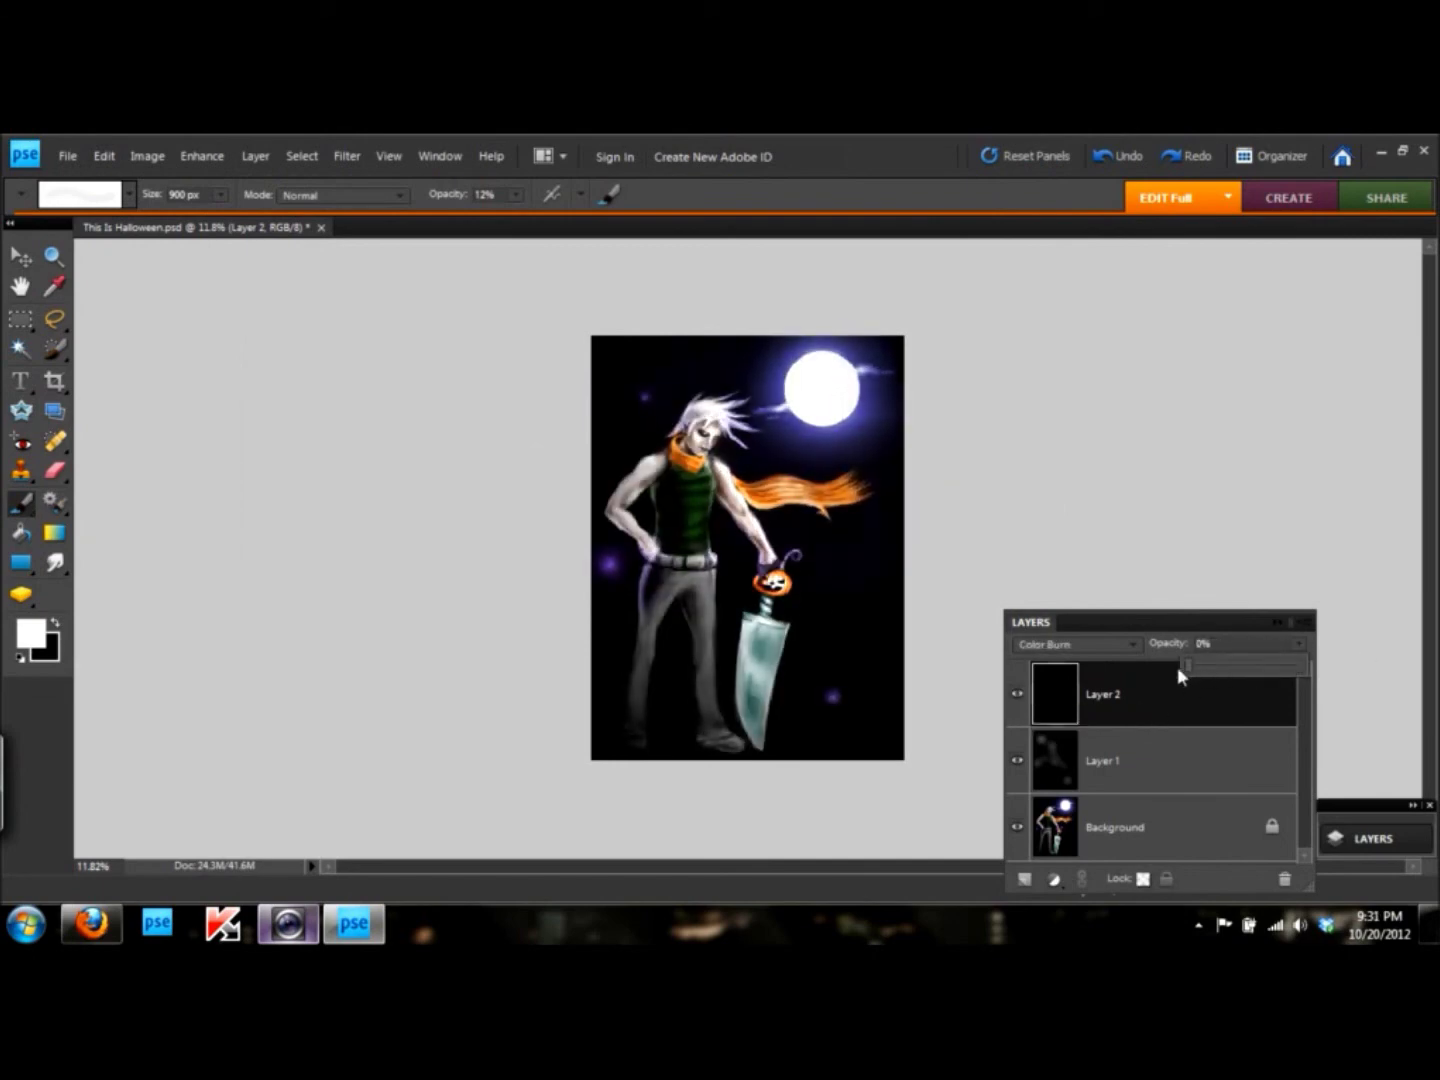
# - Try other blending and fill options on Layer 2, then delete Layer 2
pyautogui.rightClick(1186, 685)
pyautogui.click(1179, 430)
pyautogui.hotkey('ctrl', 'shift', 'alt', 'n')
pyautogui.click(1075, 643)
pyautogui.click(1060, 250)
pyautogui.click(104, 157)
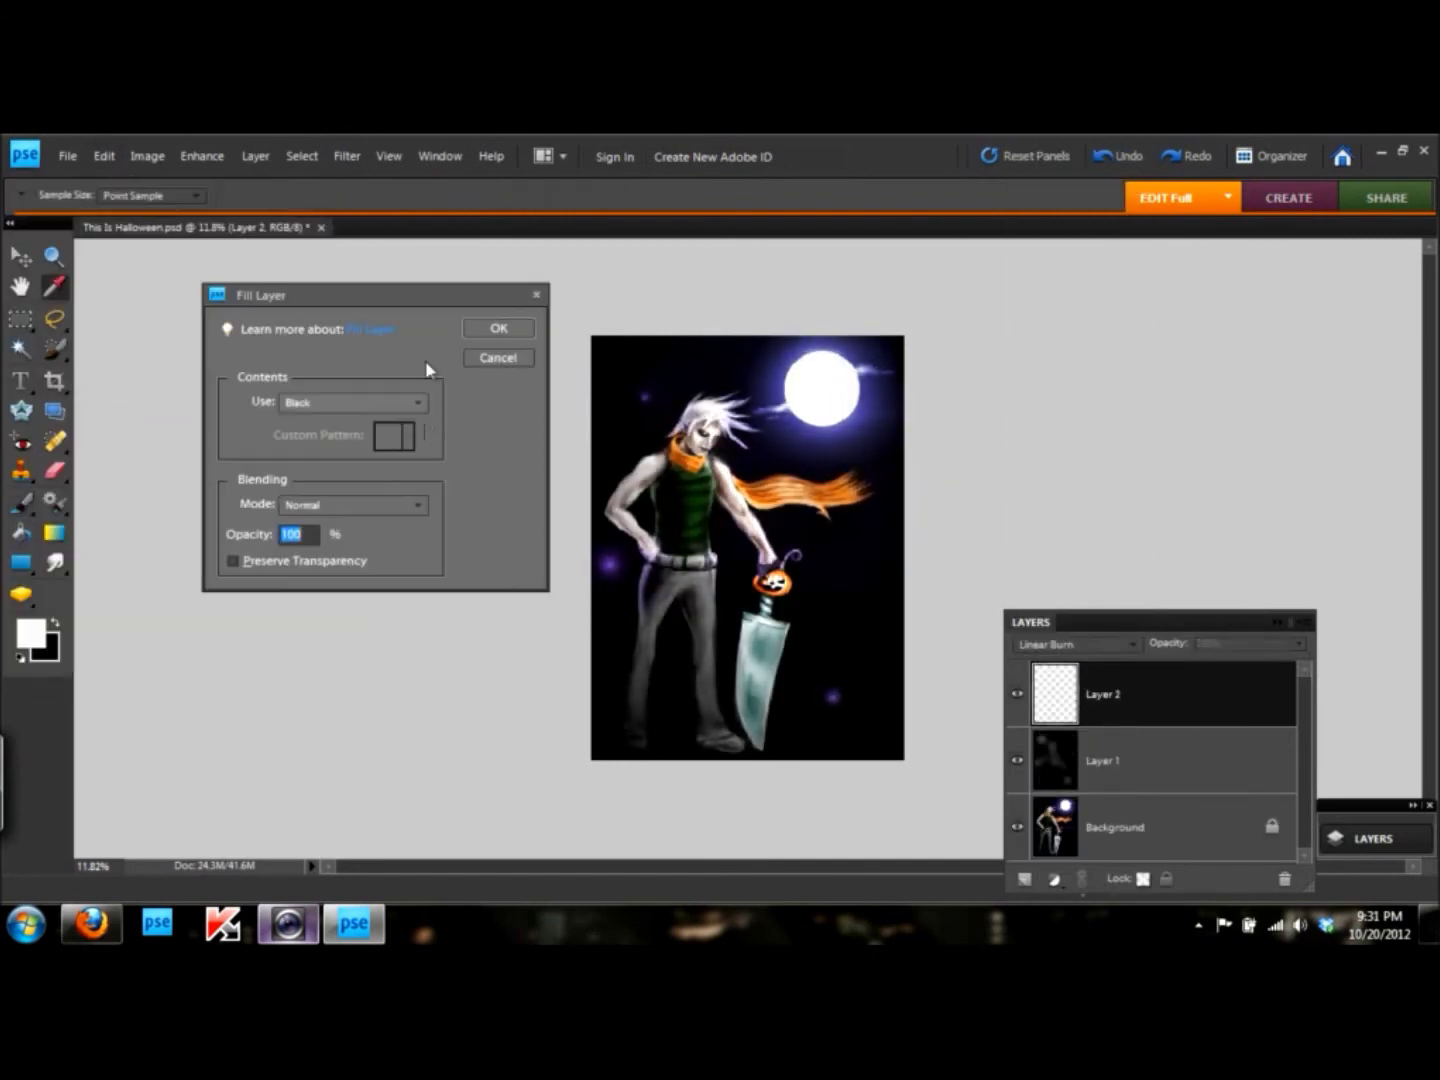
pyautogui.click(293, 533)
pyautogui.rightClick(1186, 693)
pyautogui.click(1200, 443)
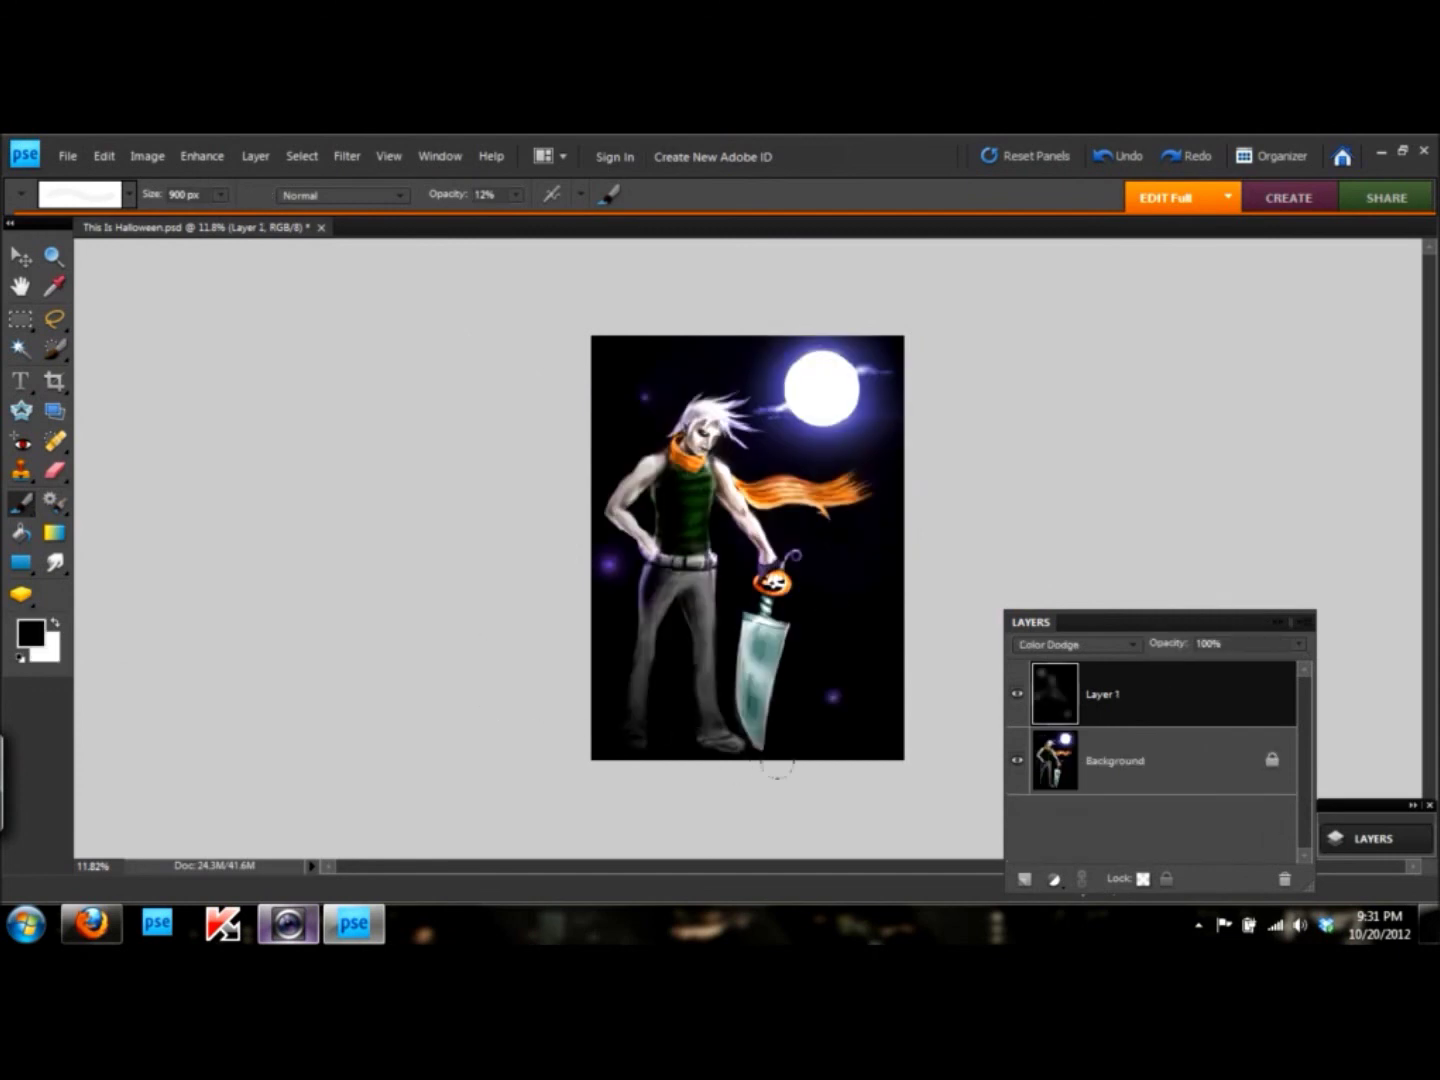
# - Reselect the glow Layer 1 and set white as the painting colour
pyautogui.hotkey('alt', '[')
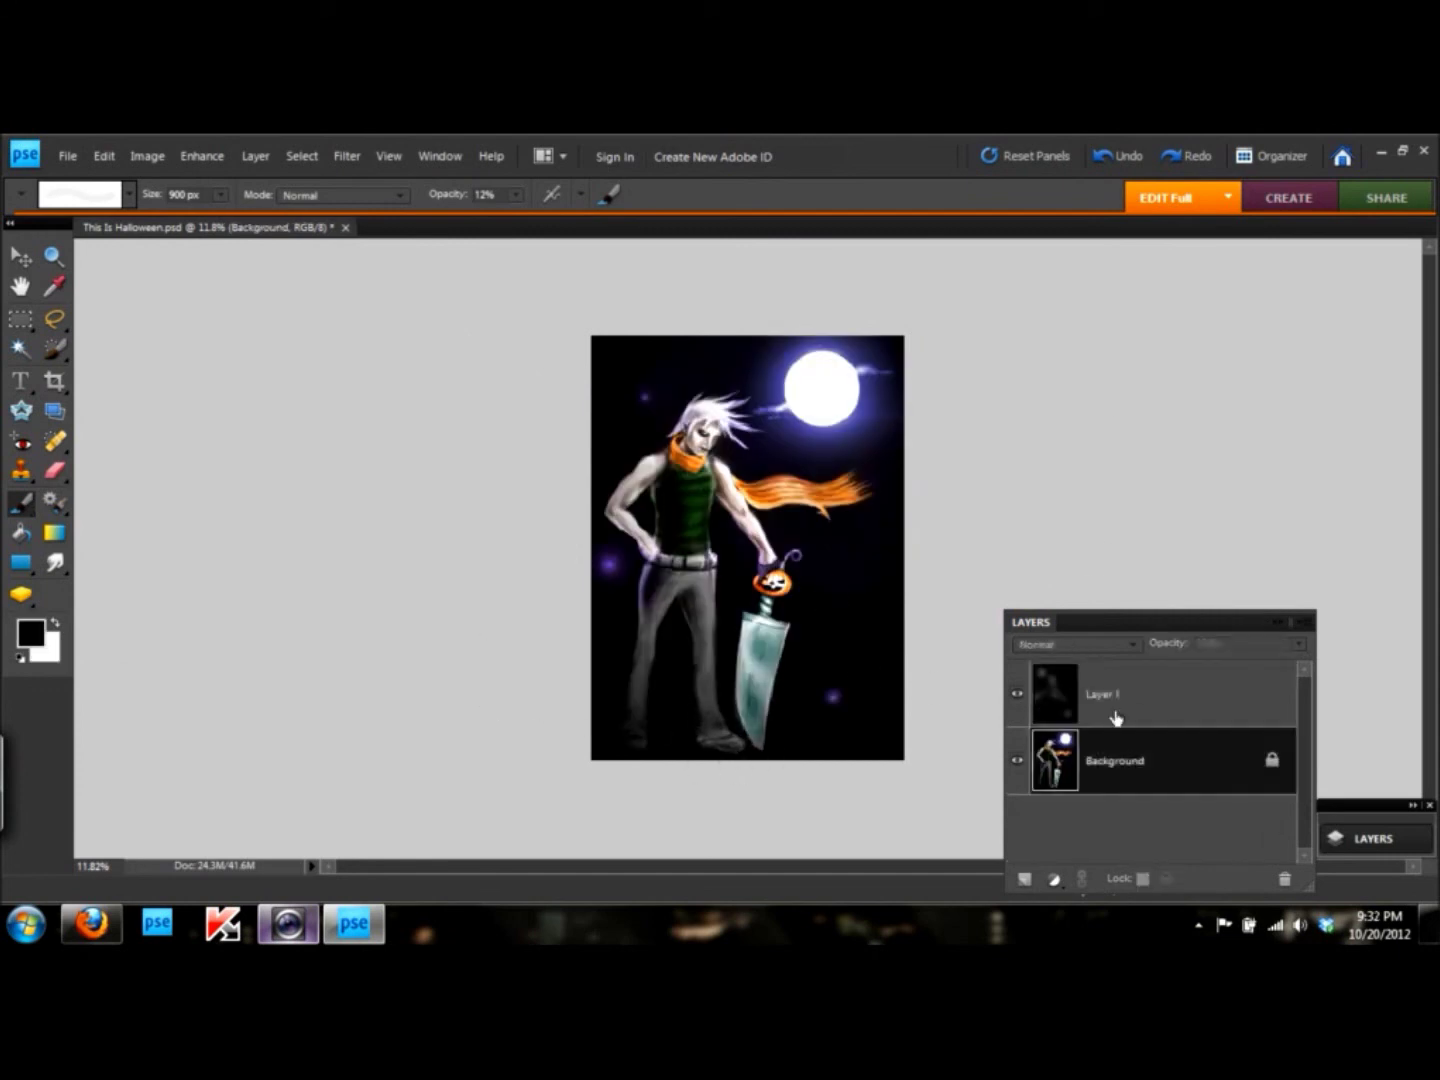
pyautogui.click(1133, 712)
pyautogui.press('x')
pyautogui.scroll(3, 922, 598)
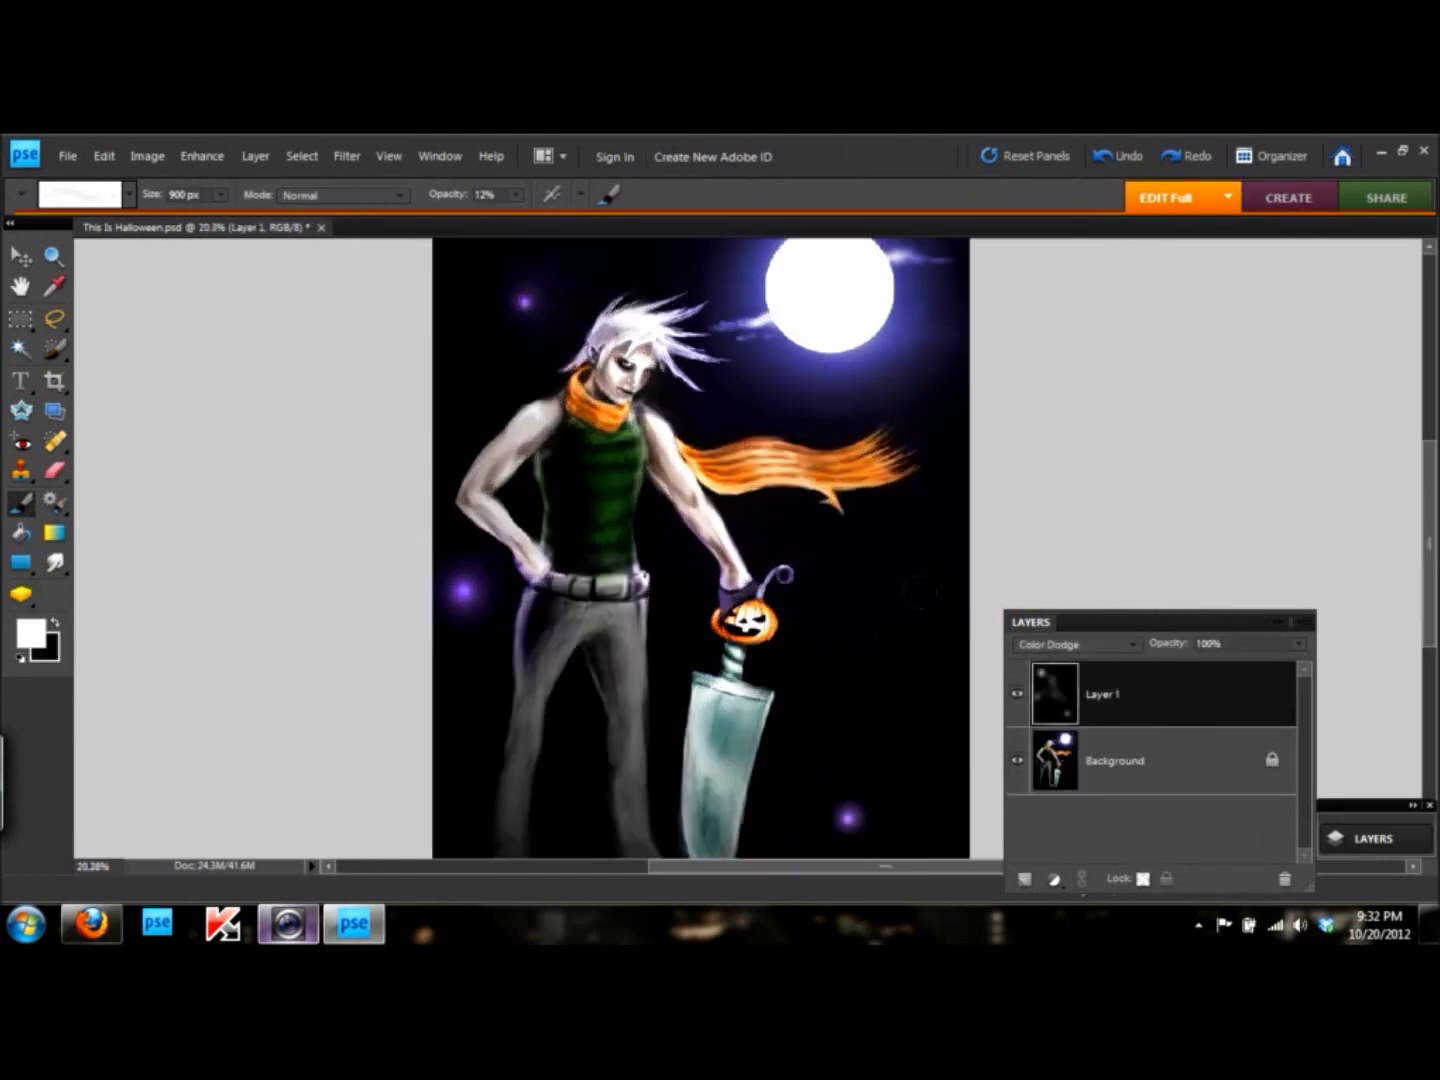
# - Merge Layer 1 into Background with Ctrl+E and set the Smudge tool to 20 px
pyautogui.hotkey('ctrl', 'e')
pyautogui.scroll(3, 568, 307)
pyautogui.scroll(3, 569, 308)
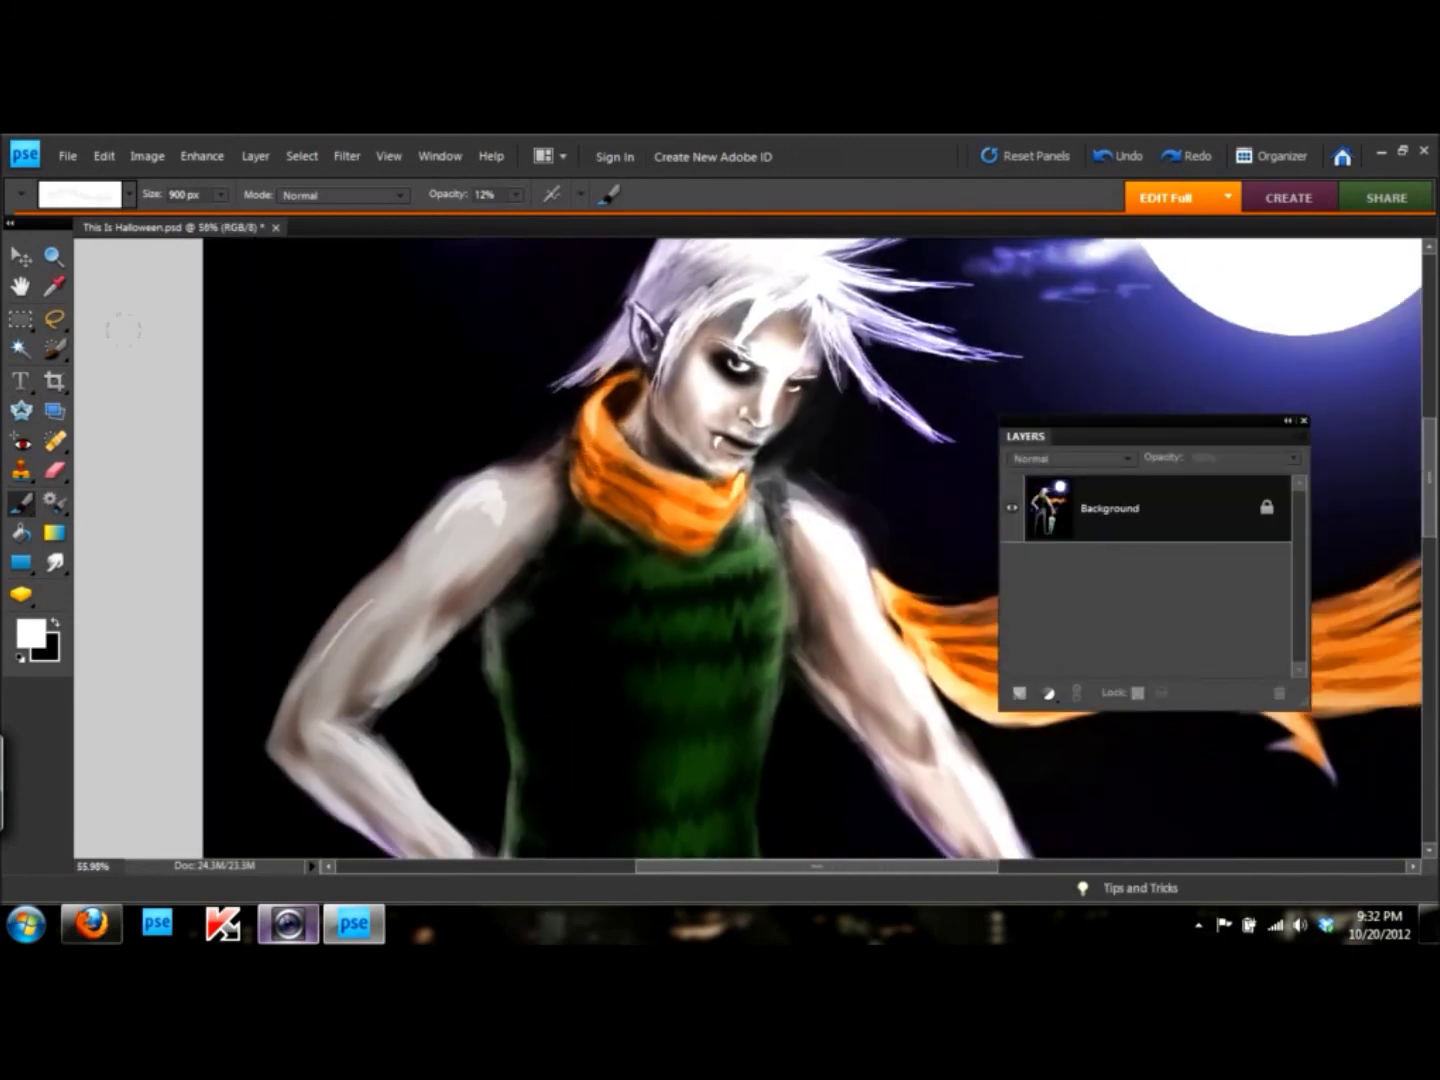
pyautogui.press('r')
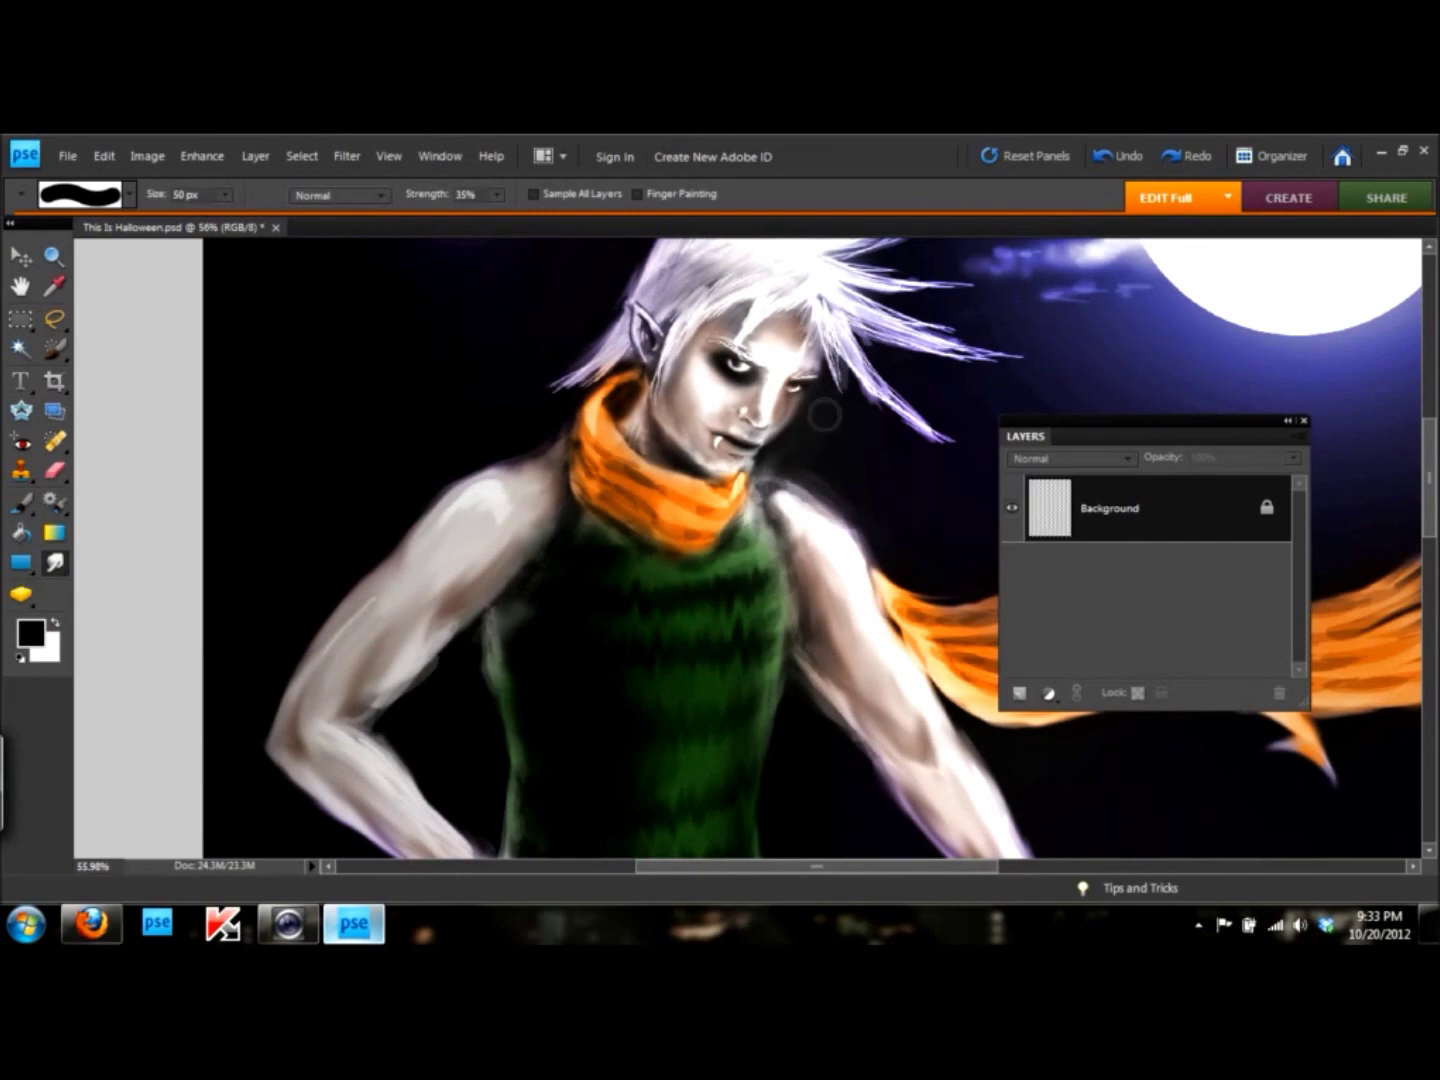
pyautogui.press('[')
pyautogui.press('[')
pyautogui.press('[')
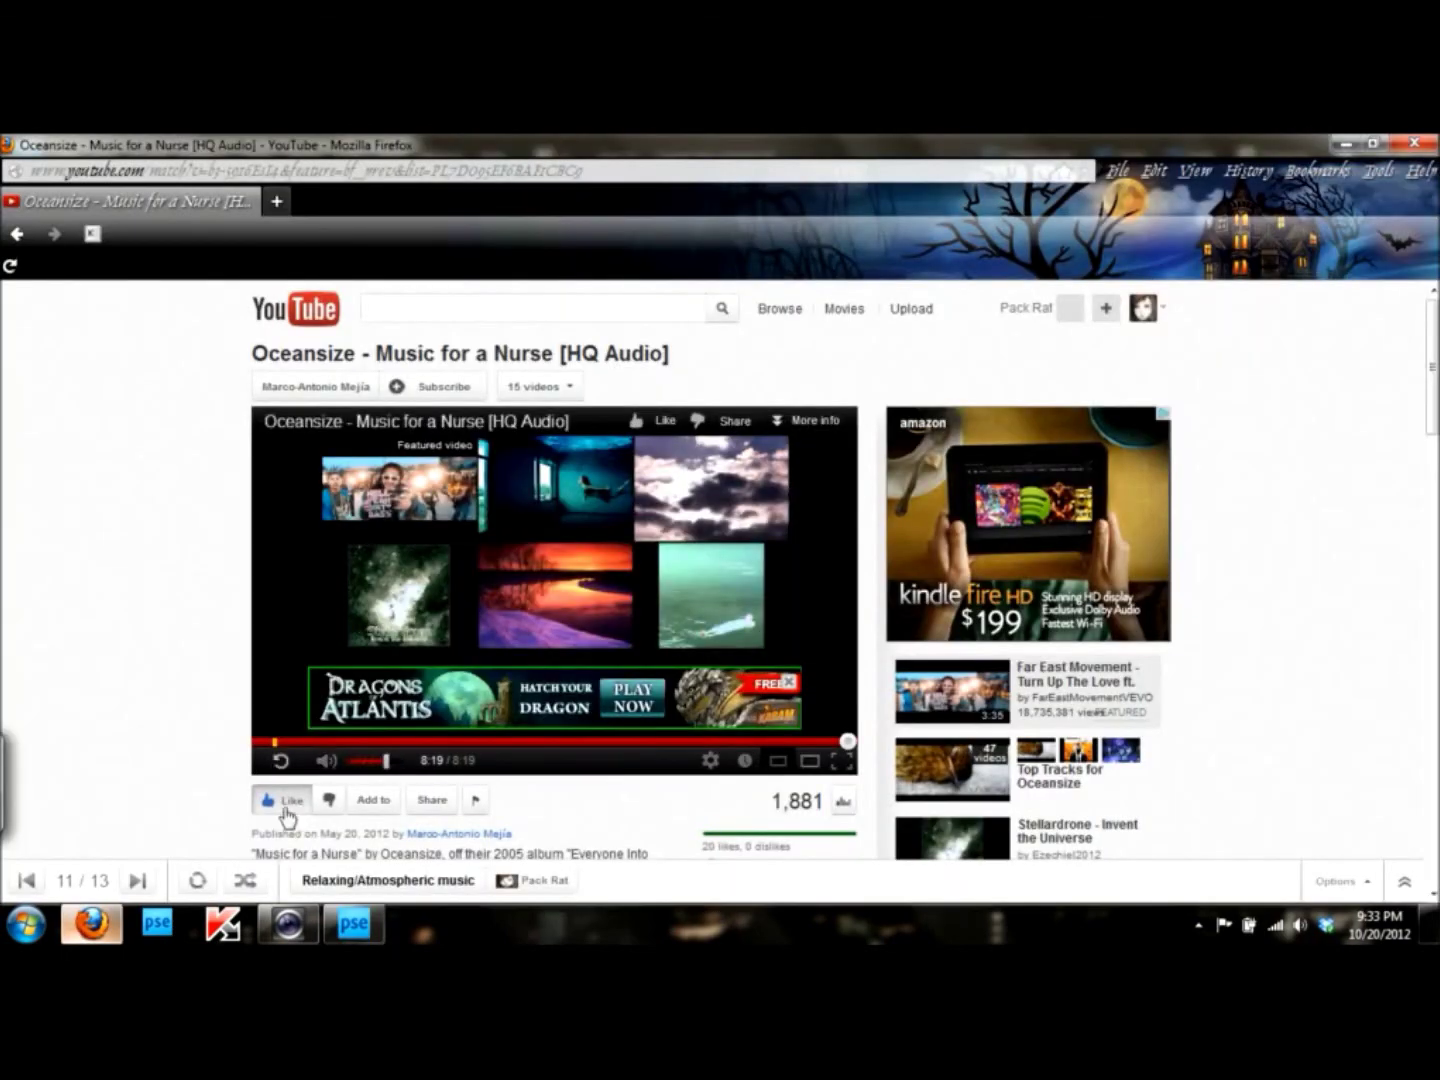
pyautogui.scroll(-3, 505, 761)
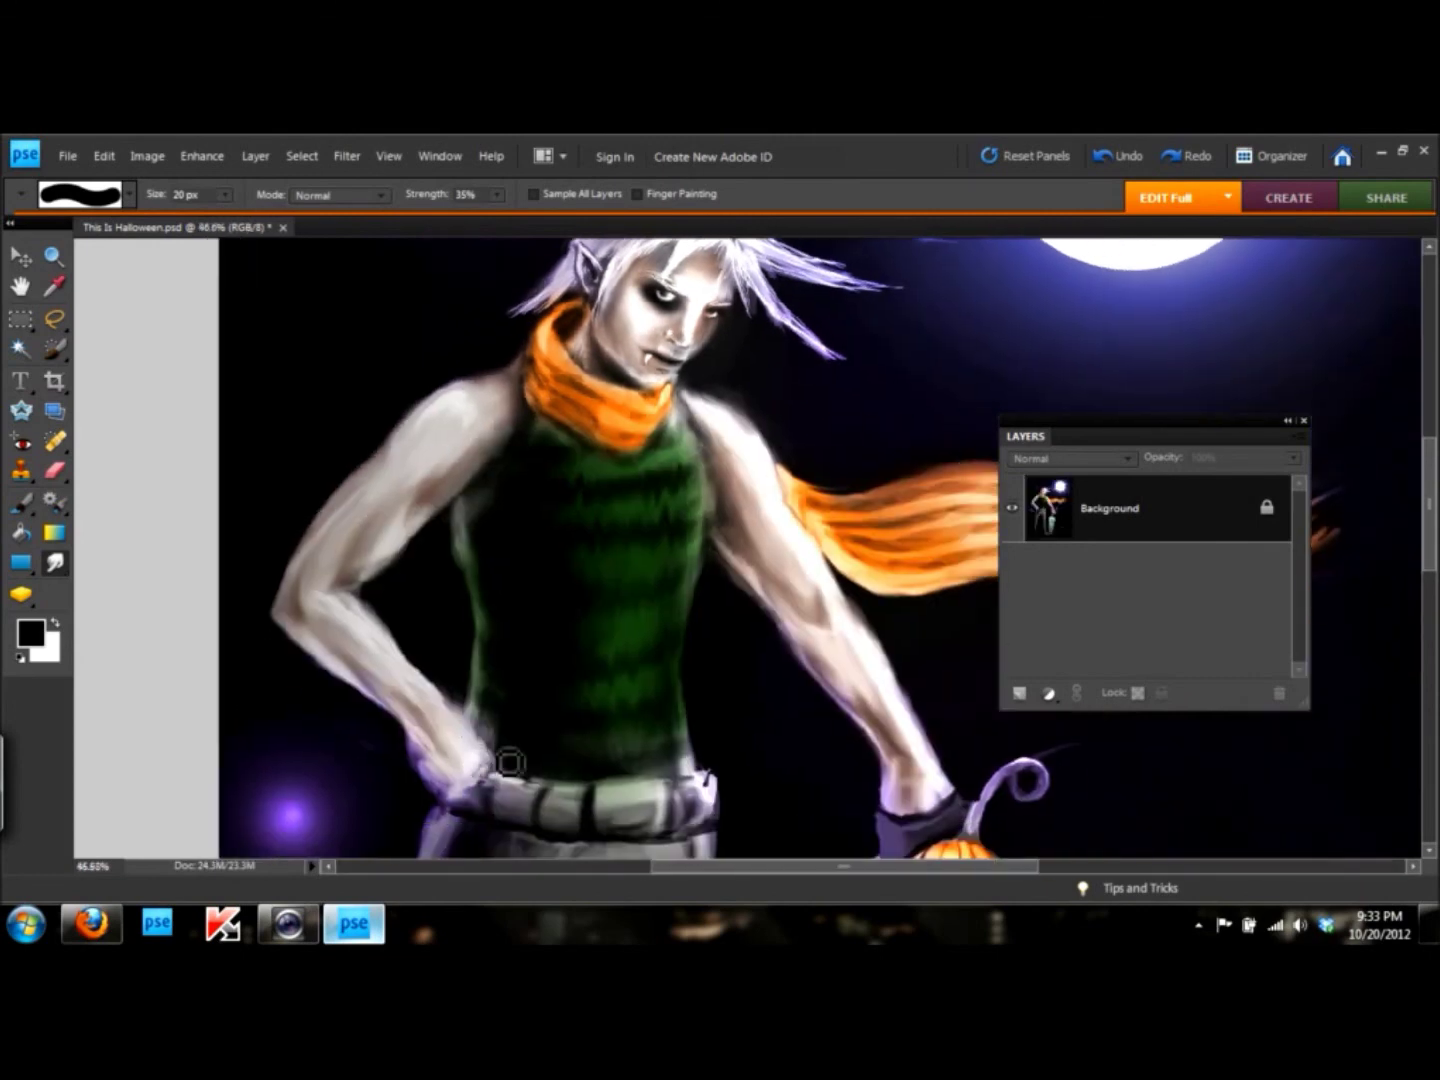
# - Smudge the paint on the elf's face and darken the shading near the cheek
pyautogui.hotkey('ctrl', '0')
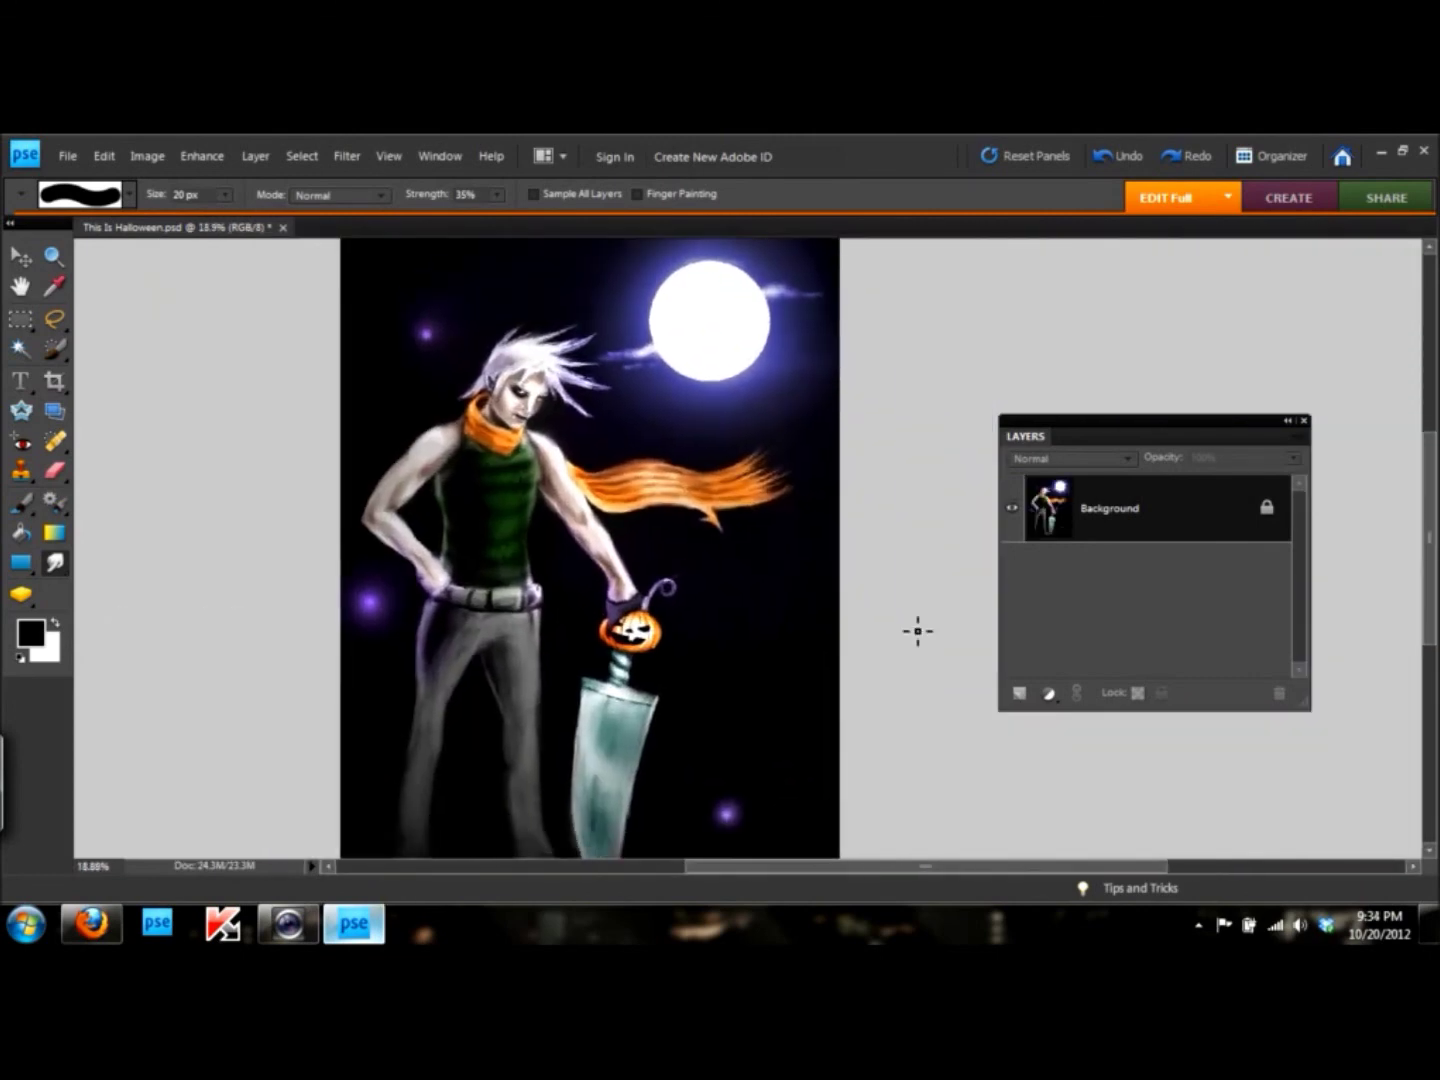
pyautogui.scroll(1, 514, 500)
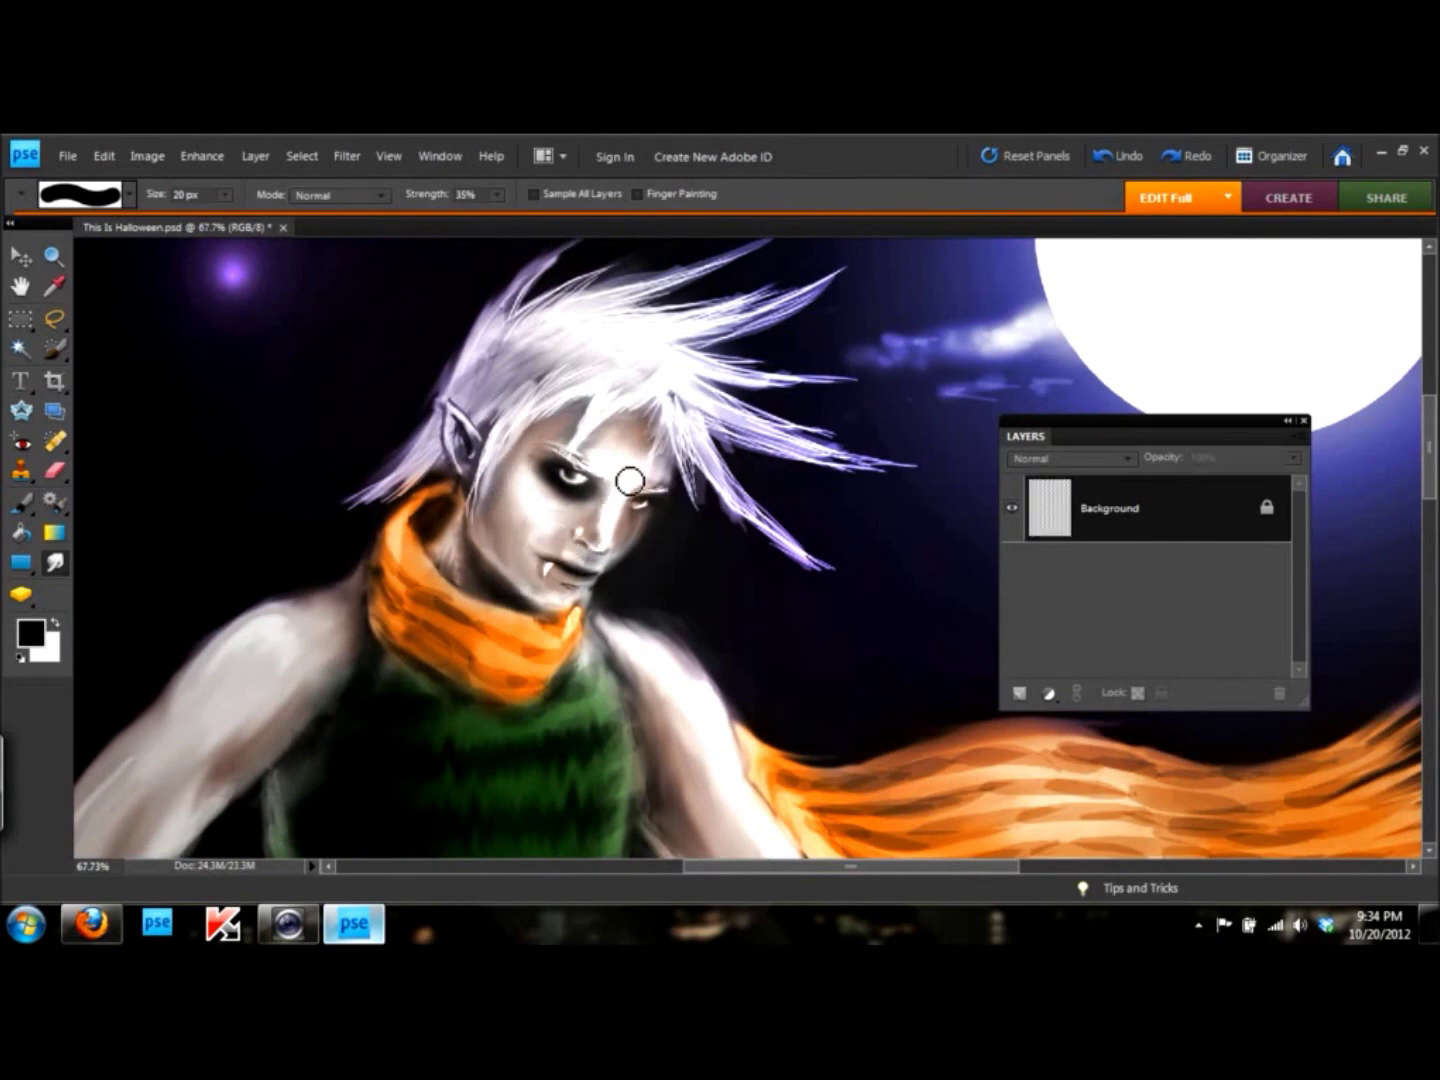
pyautogui.moveTo(621, 503); pyautogui.dragTo(589, 516)
pyautogui.click(35, 514)
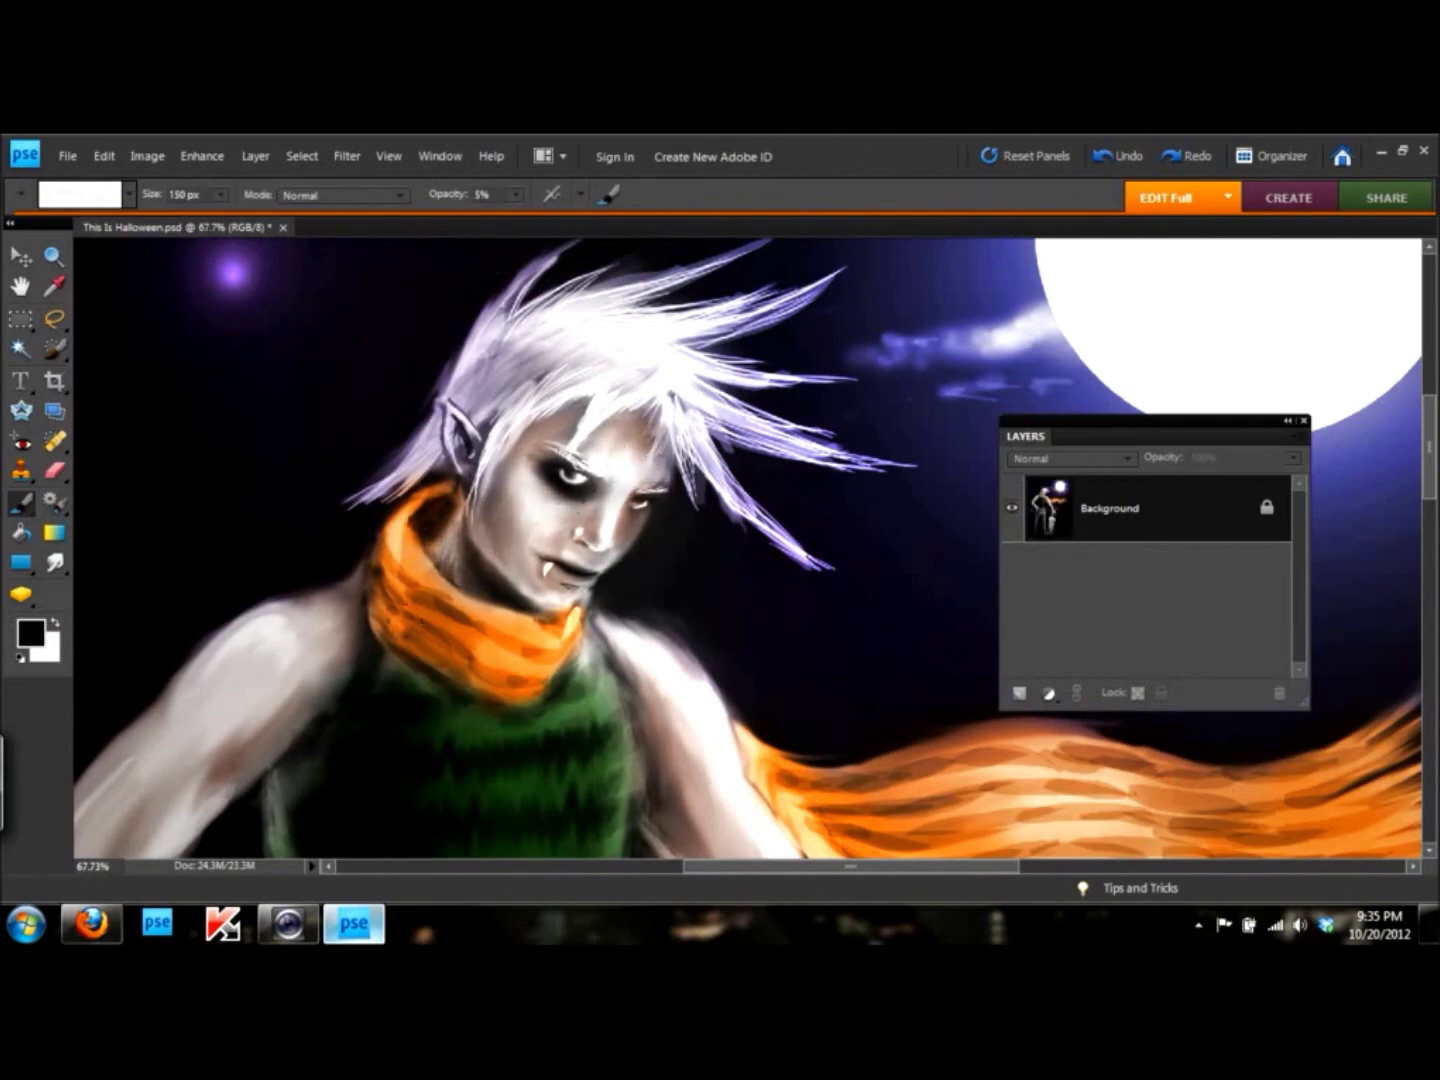
pyautogui.moveTo(436, 648); pyautogui.dragTo(509, 495)
pyautogui.scroll(-3, 712, 636)
pyautogui.scroll(4, 691, 622)
pyautogui.press('[')
pyautogui.press('[')
pyautogui.press('[')
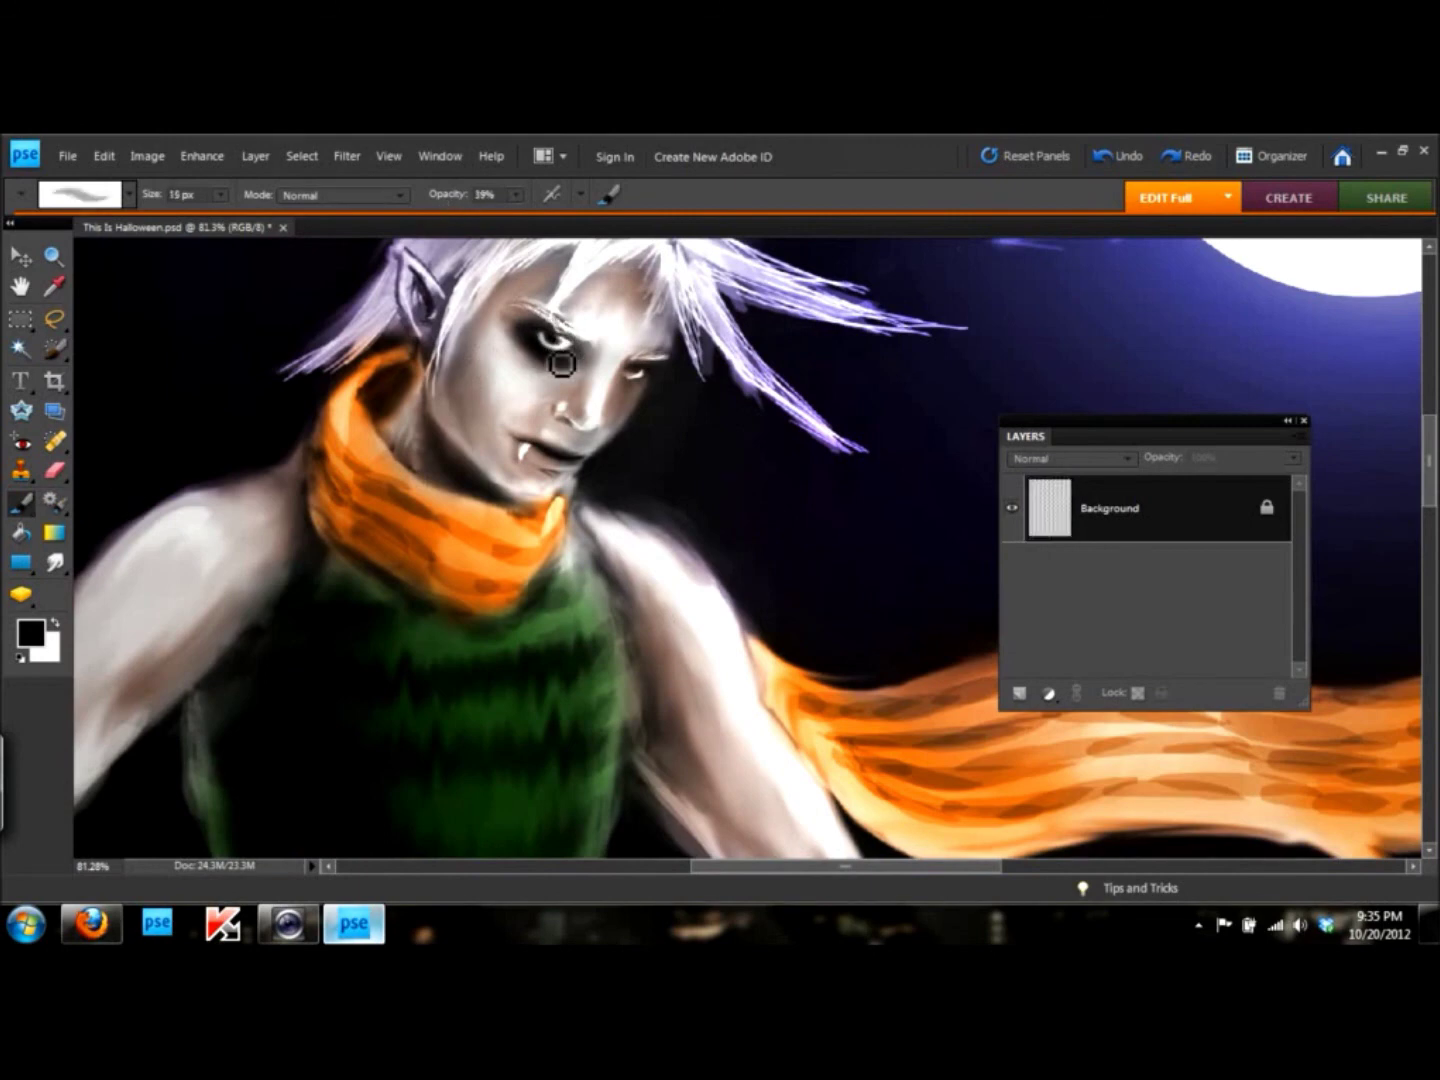
pyautogui.press('r')
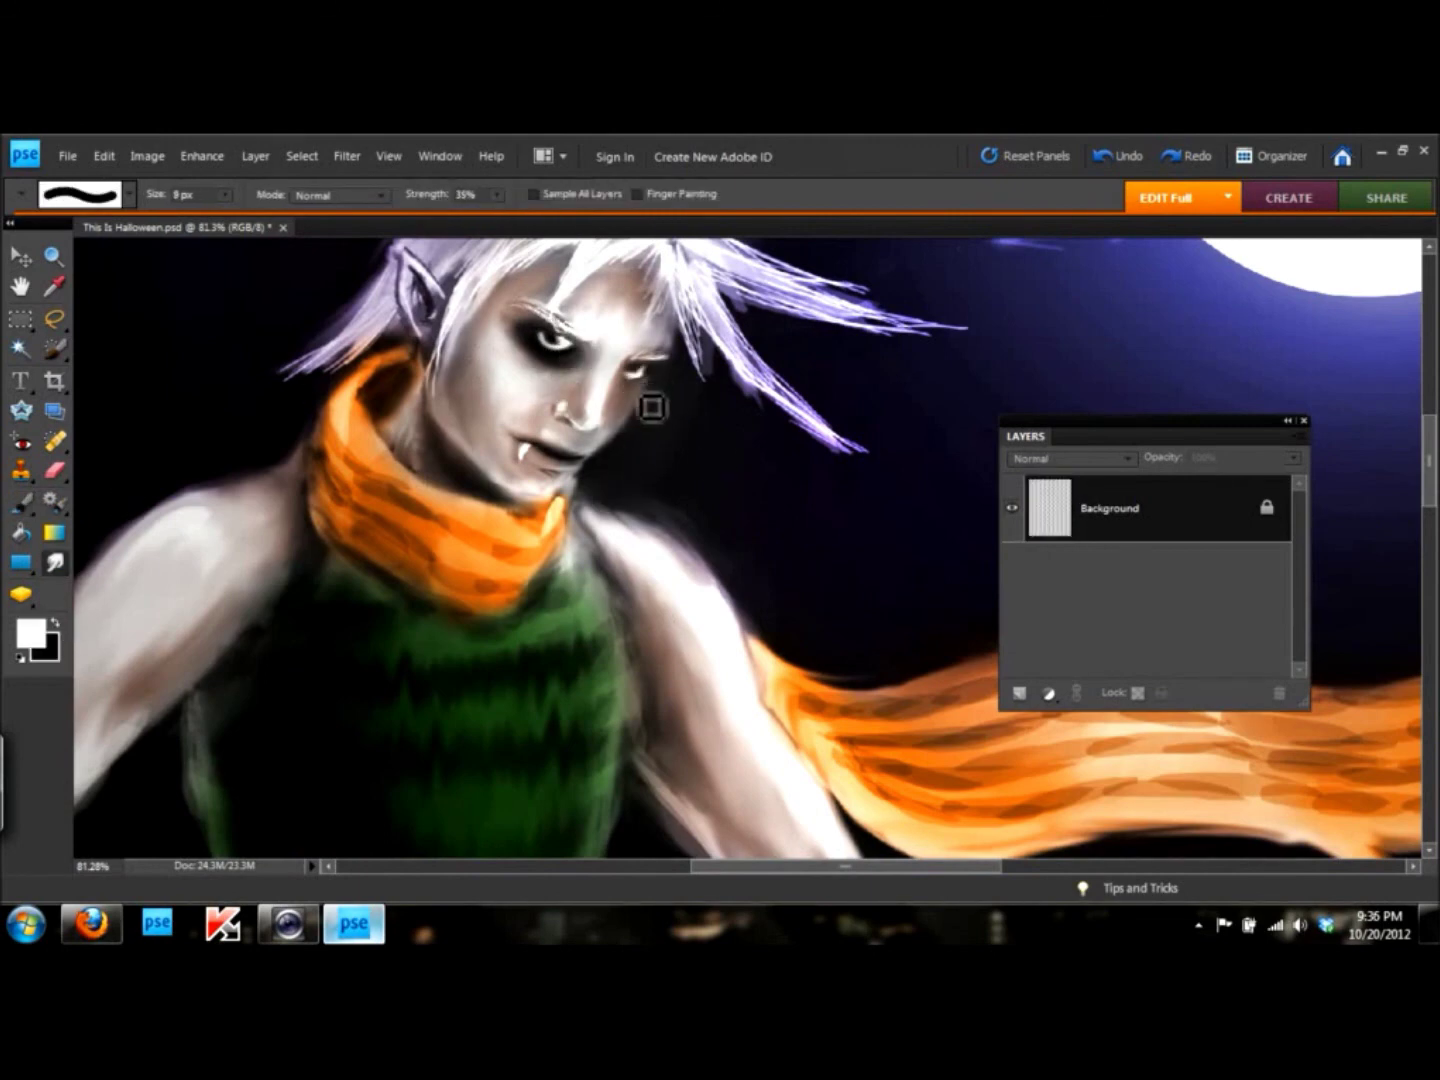
pyautogui.scroll(-3, 661, 495)
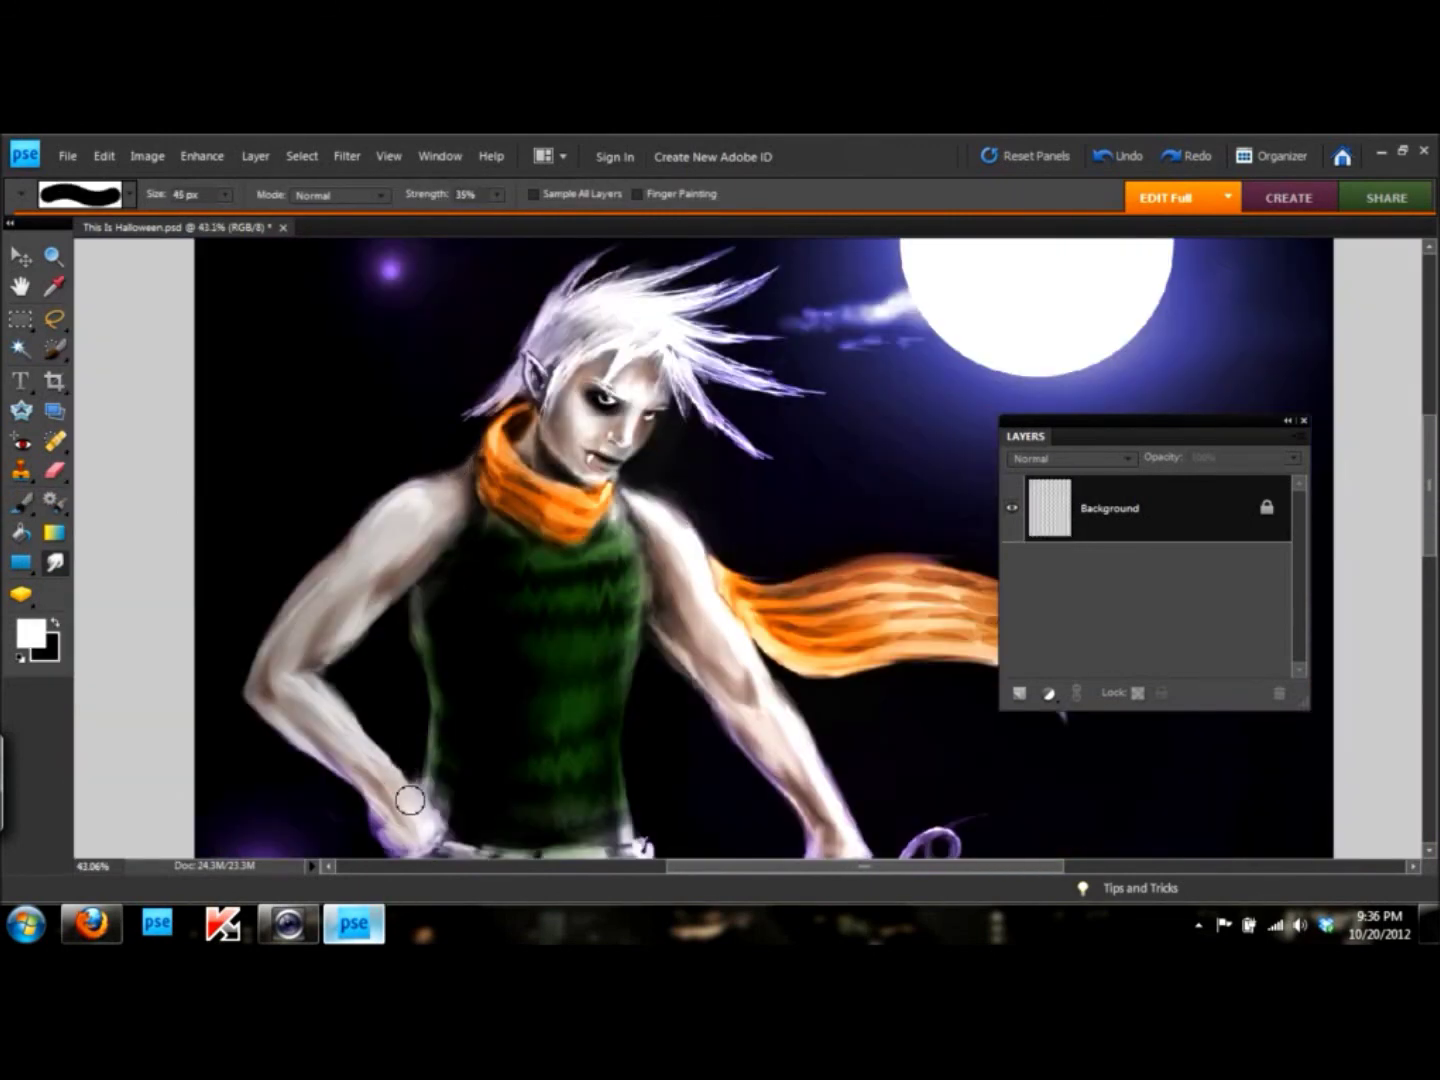
pyautogui.scroll(-3, 706, 782)
pyautogui.scroll(2, 710, 799)
# - Add a green colorized Hue/Saturation layer with its mask filled black
pyautogui.click(1048, 691)
pyautogui.click(1095, 569)
pyautogui.moveTo(1120, 436); pyautogui.dragTo(1142, 445)
pyautogui.click(1327, 271)
pyautogui.hotkey('shift', 'F5')
pyautogui.click(498, 330)
pyautogui.press('b')
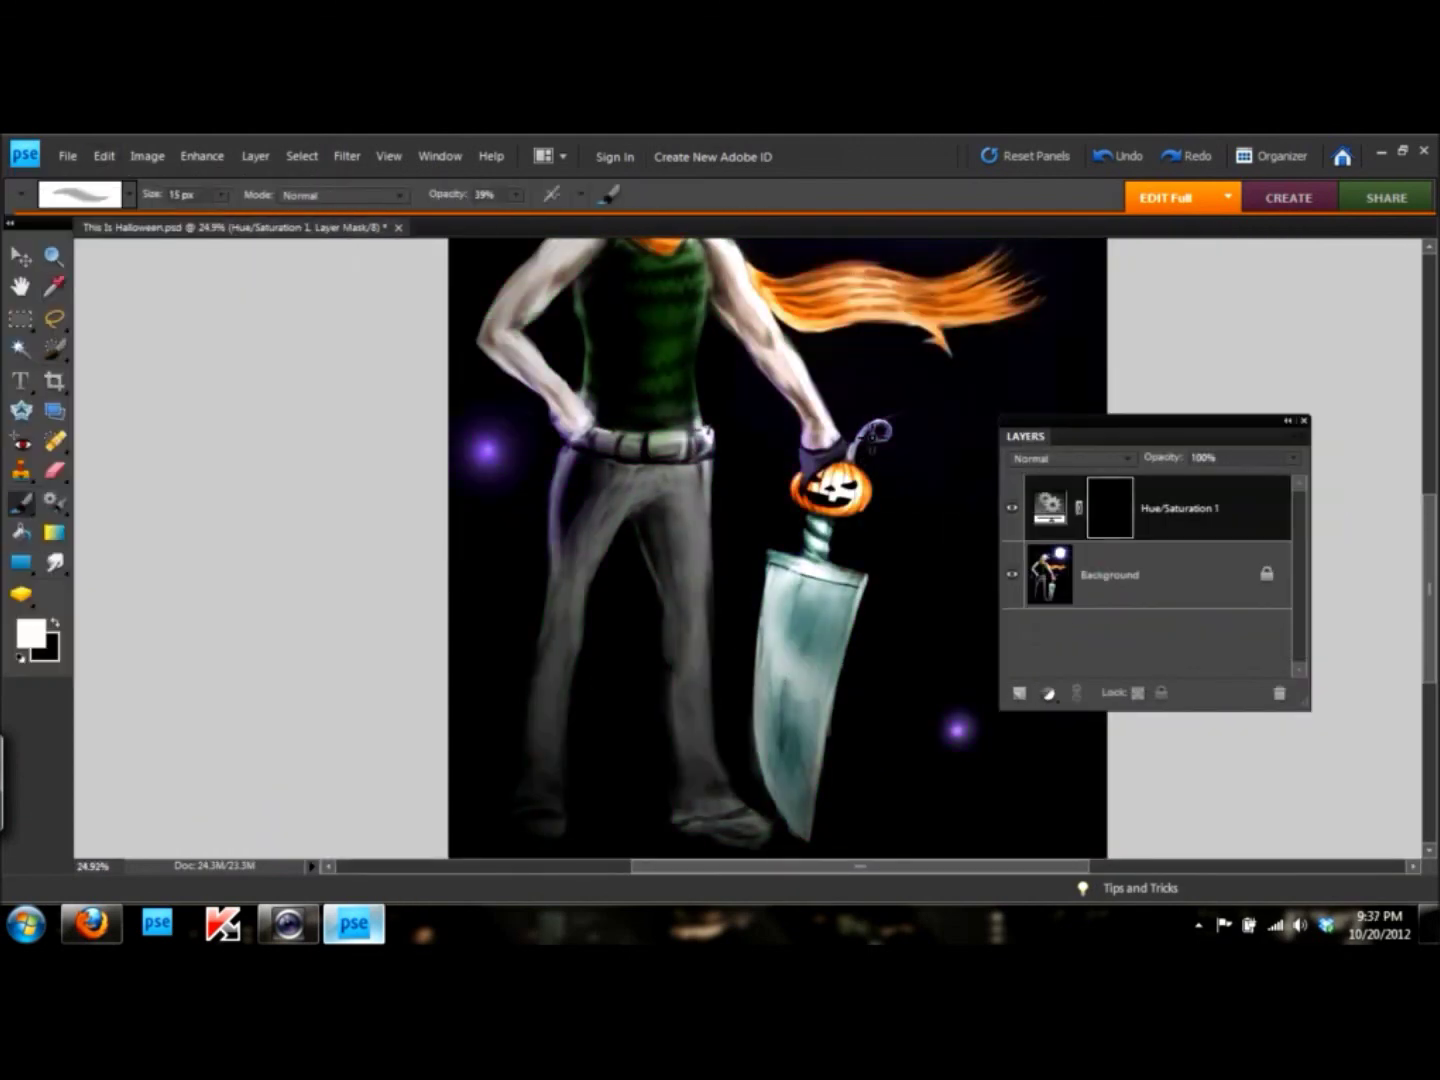
# - Flatten the image and start lettering the signature near the lower right with a calligraphic brush
pyautogui.rightClick(1139, 588)
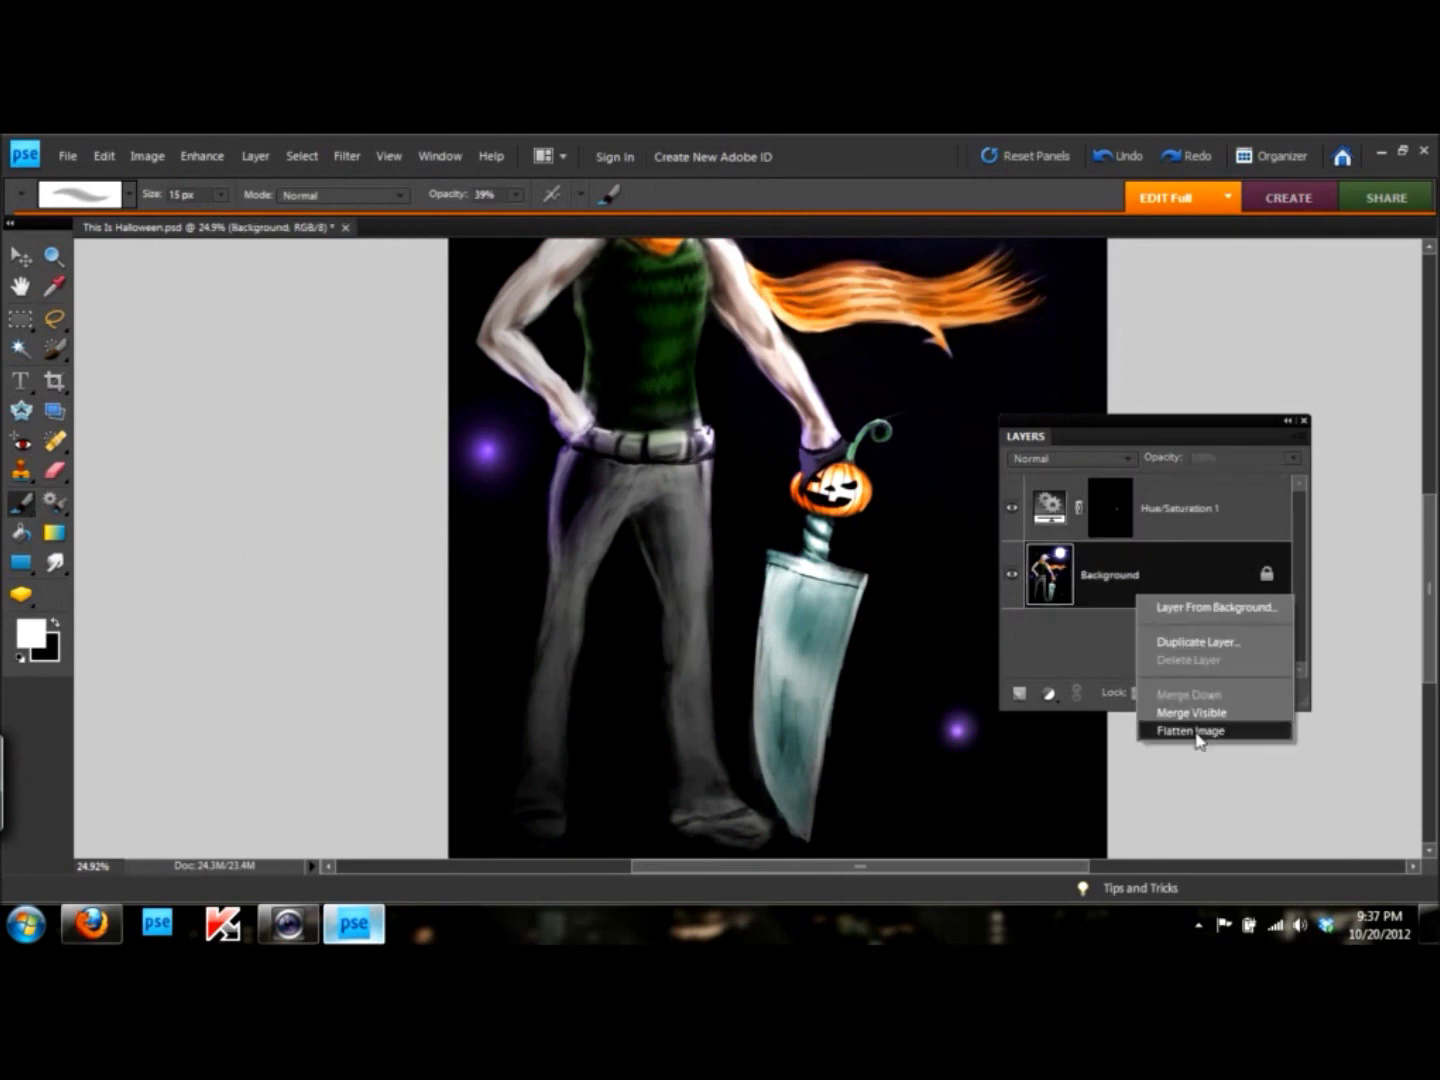
pyautogui.click(1200, 729)
pyautogui.scroll(2, 1270, 791)
pyautogui.click(128, 193)
pyautogui.doubleClick(134, 453)
pyautogui.press('9')
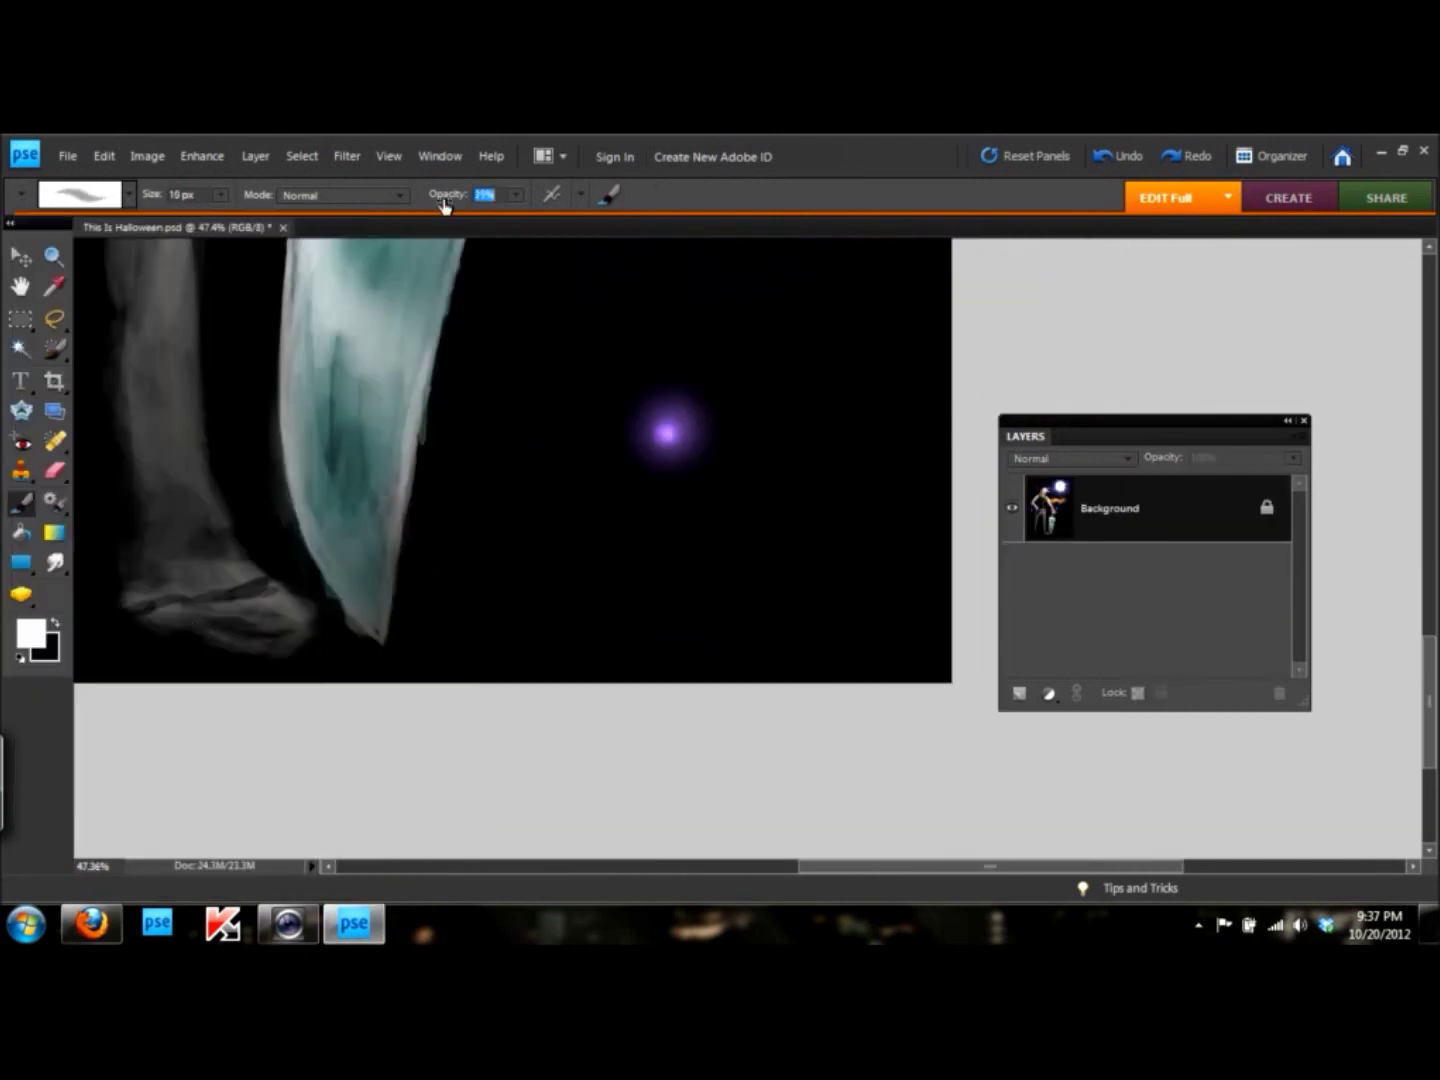
pyautogui.moveTo(786, 668); pyautogui.dragTo(822, 661)
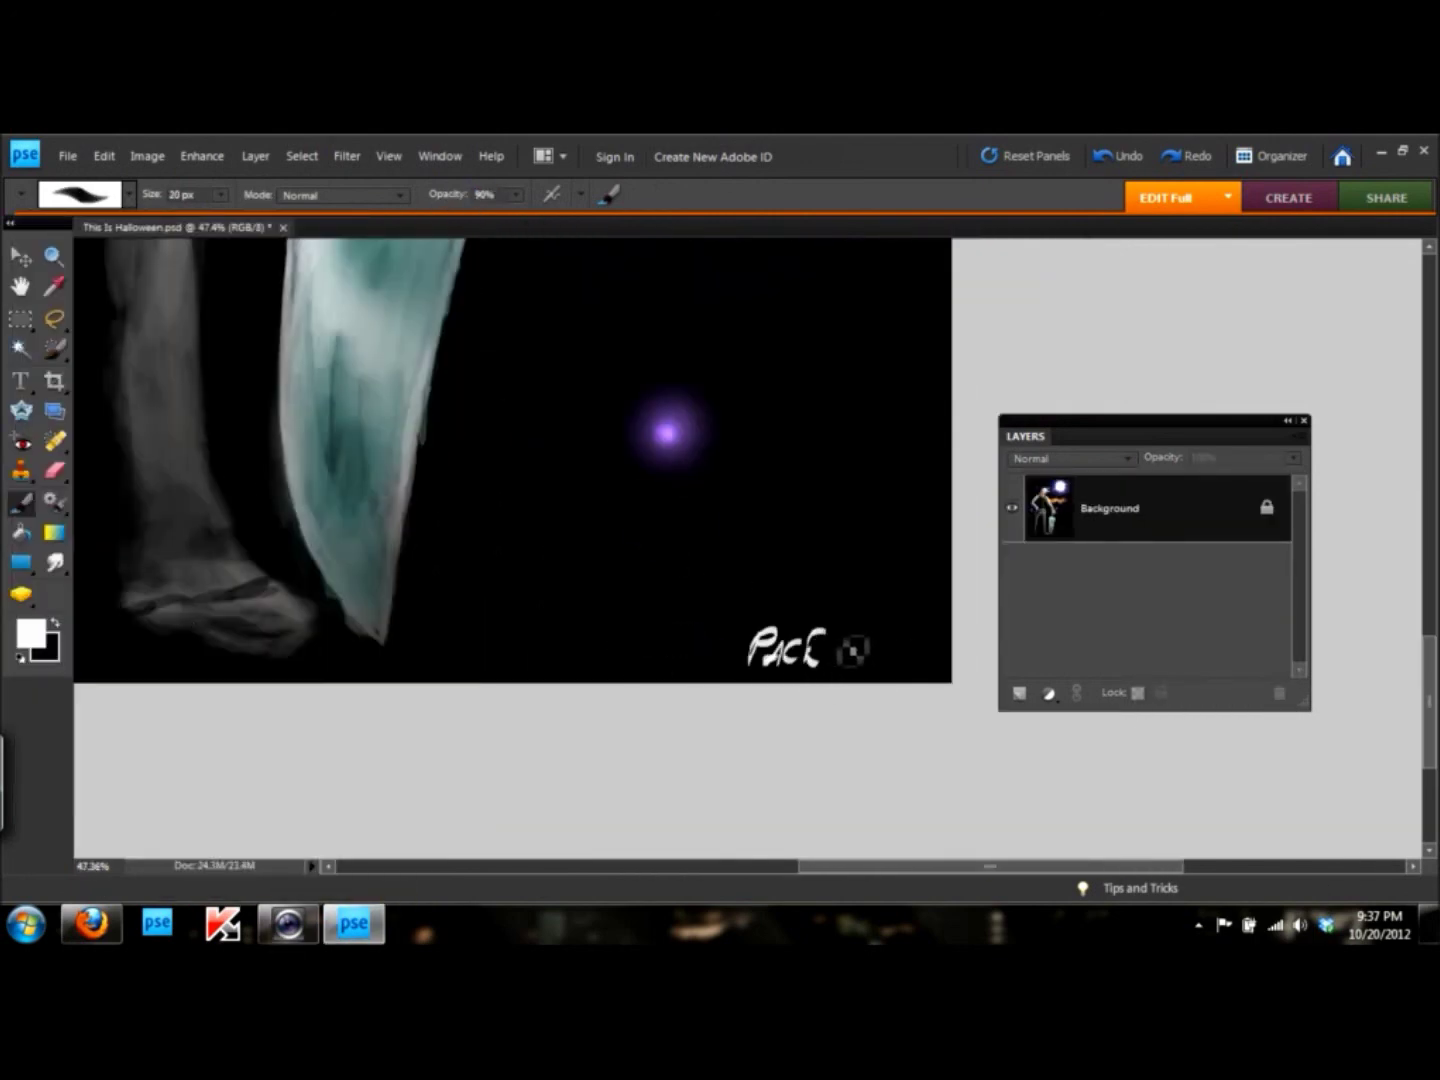
# - Switch to a larger soft brush at 41% opacity and dab a white highlight on a boot
pyautogui.press('x')
pyautogui.click(129, 193)
pyautogui.doubleClick(194, 405)
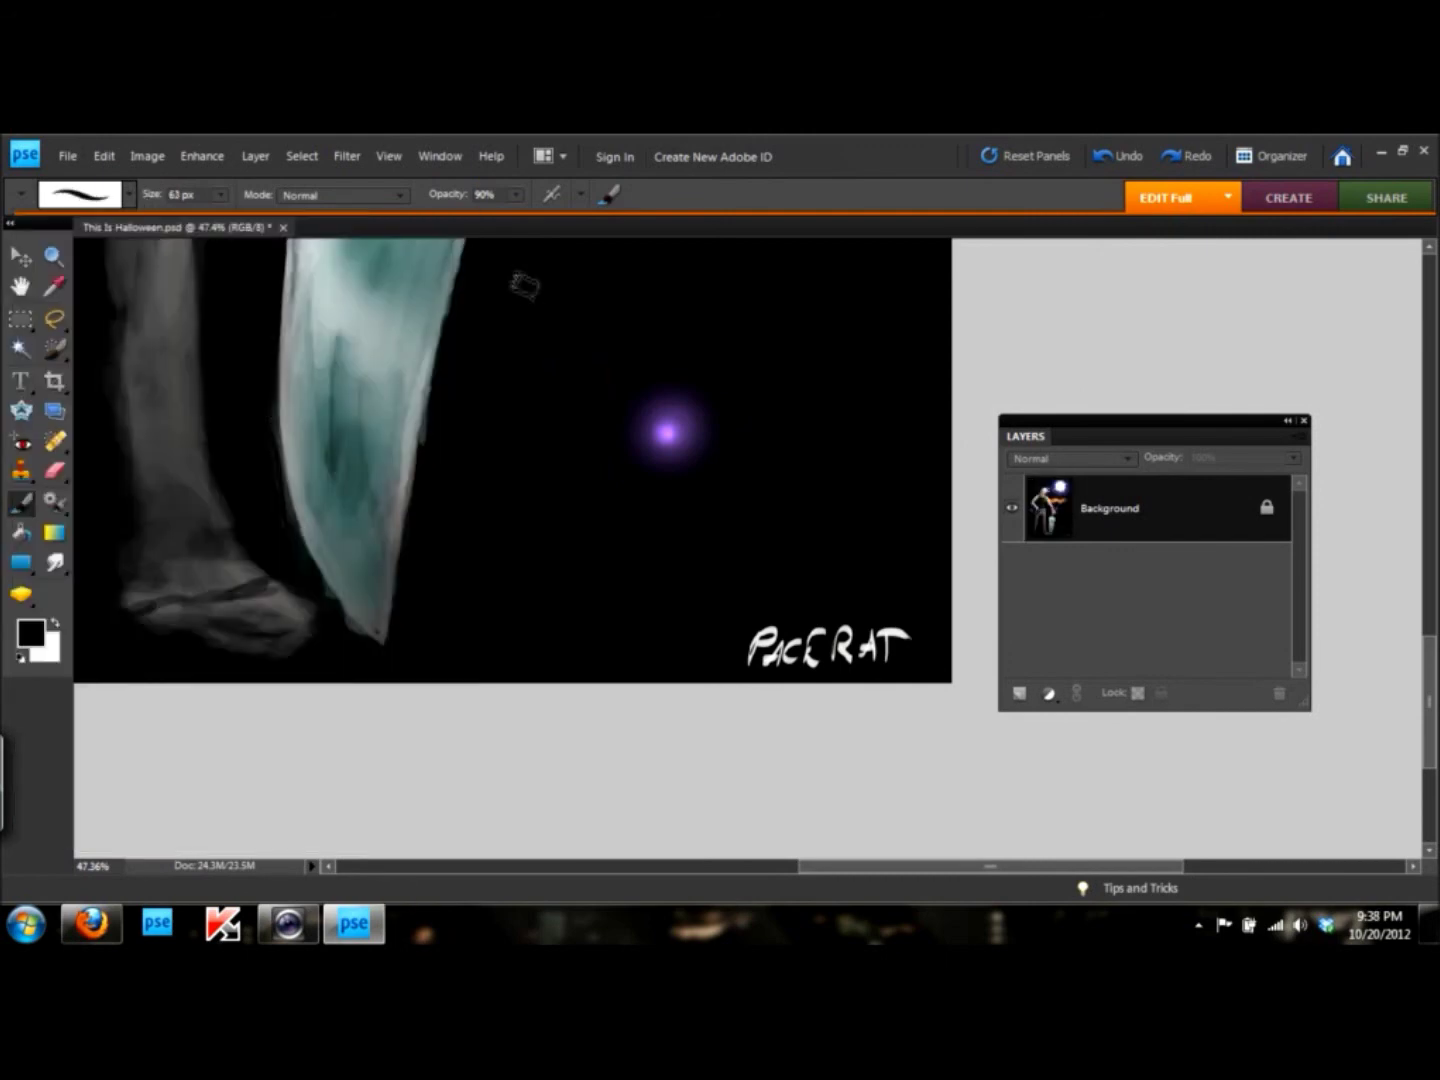
pyautogui.hscroll(-3, 308, 689)
pyautogui.press('4')
pyautogui.press('1')
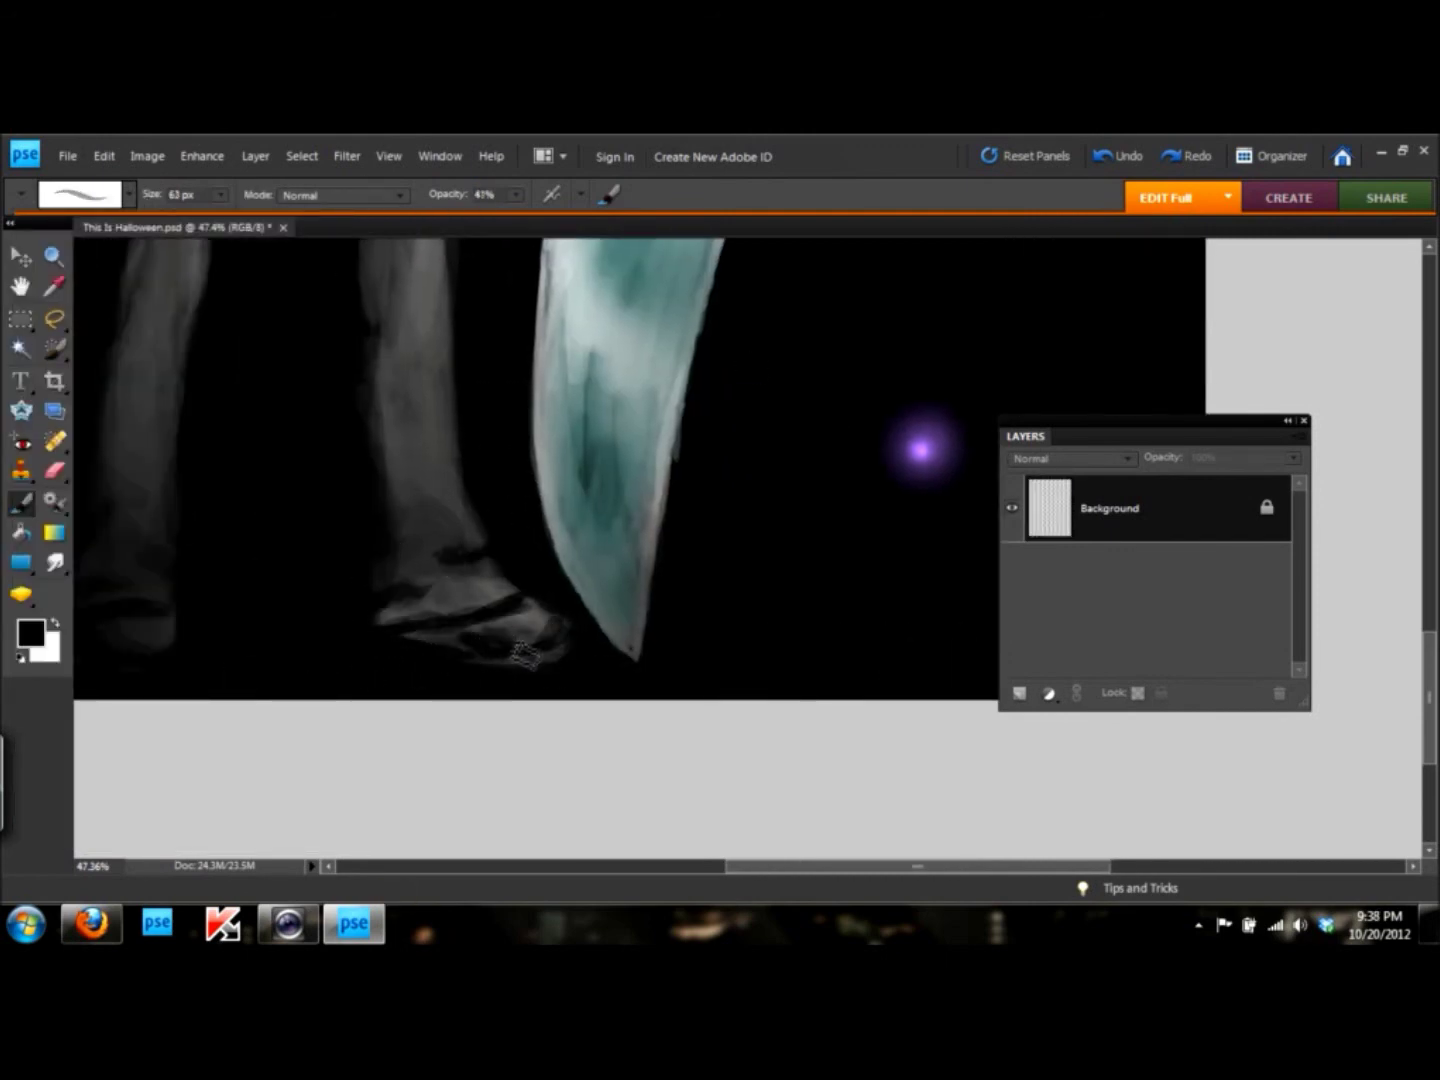
pyautogui.hscroll(-2, 488, 683)
pyautogui.press('x')
pyautogui.click(285, 648)
# - Highlight the other boot in white, then darken the belt with two black strokes
pyautogui.click(680, 670)
pyautogui.scroll(-2, 473, 668)
pyautogui.scroll(-1, 470, 669)
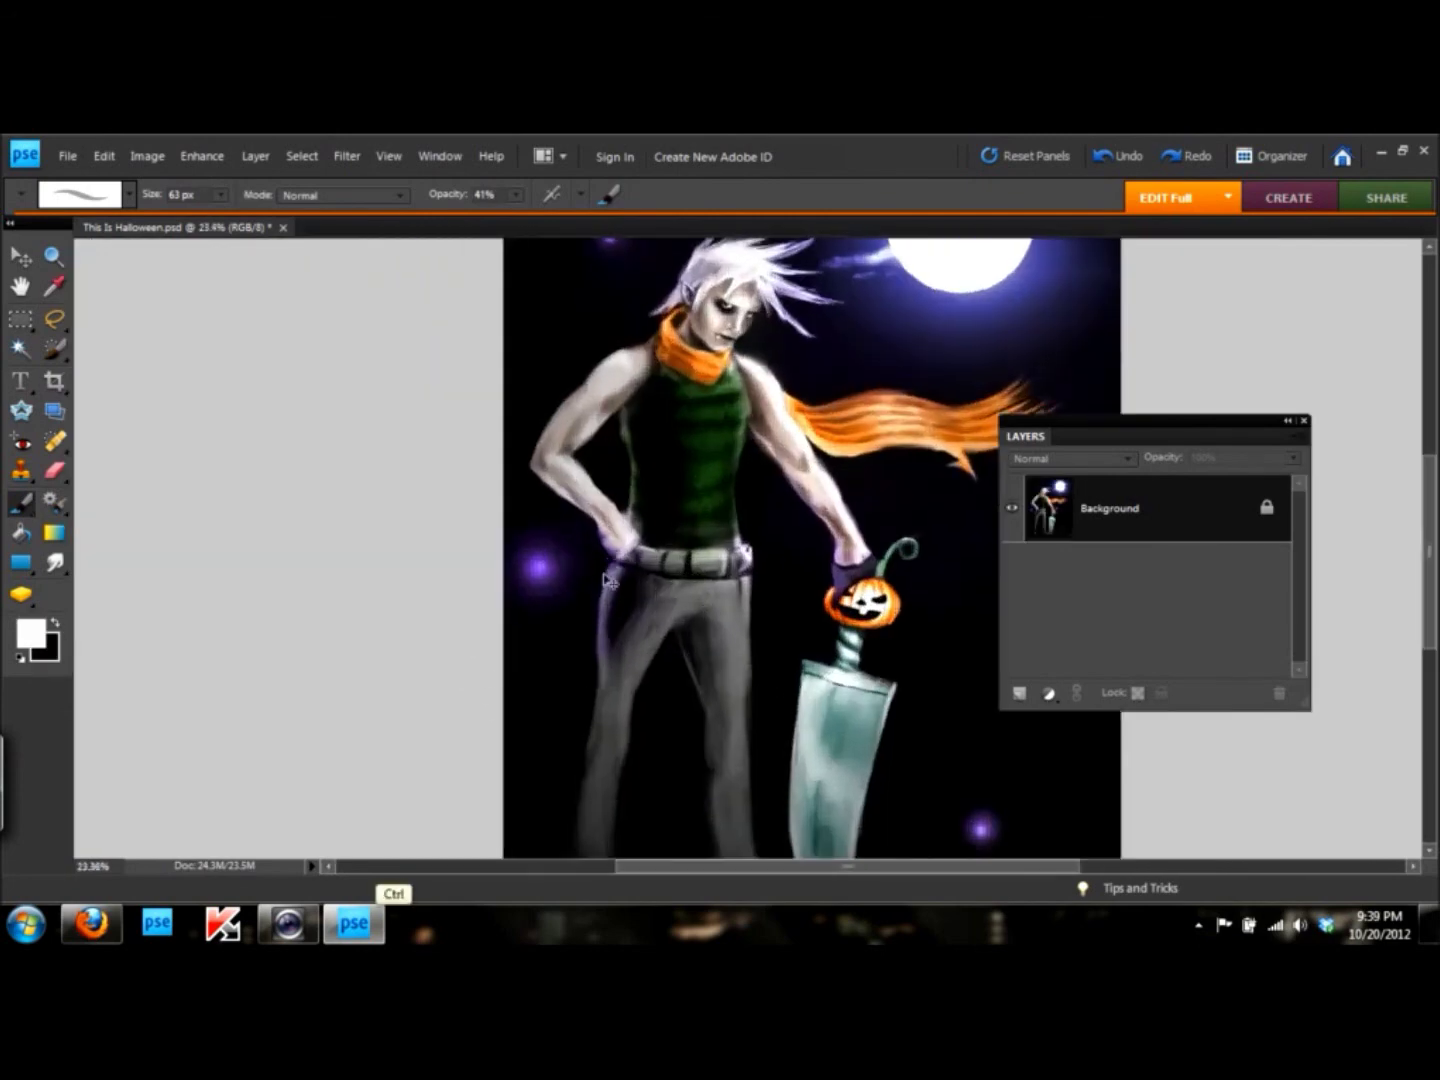
pyautogui.scroll(-1, 480, 620)
pyautogui.scroll(2, 489, 571)
pyautogui.press('x')
pyautogui.moveTo(489, 568); pyautogui.dragTo(499, 585)
pyautogui.moveTo(651, 570); pyautogui.dragTo(555, 588)
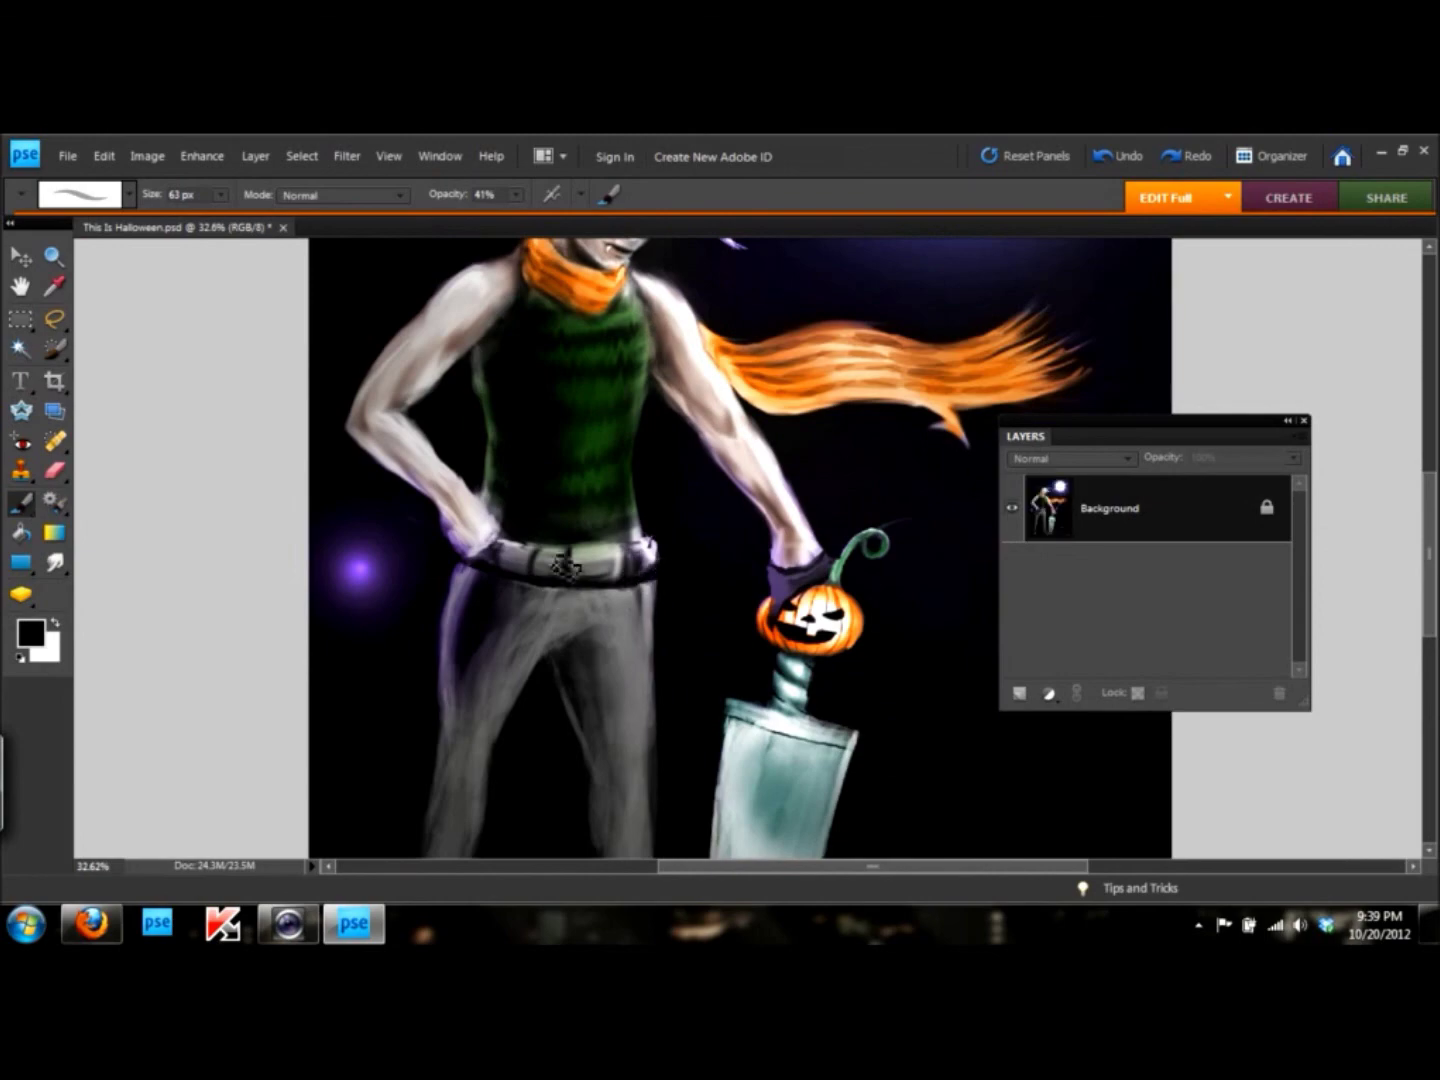